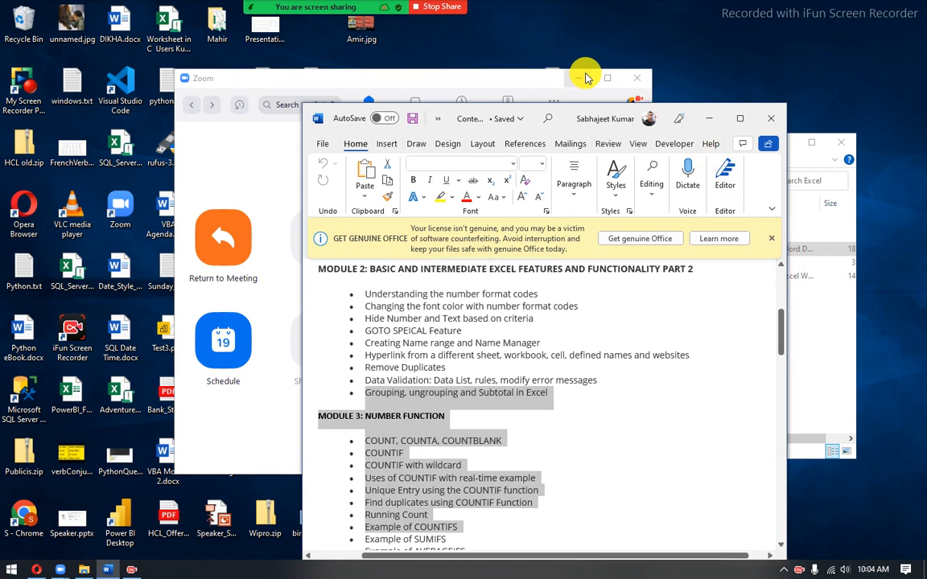
# - Highlight the last Module 2 topic and the first Module 3 topics in the course outline, and dismiss the license notice
pyautogui.click(454, 422)
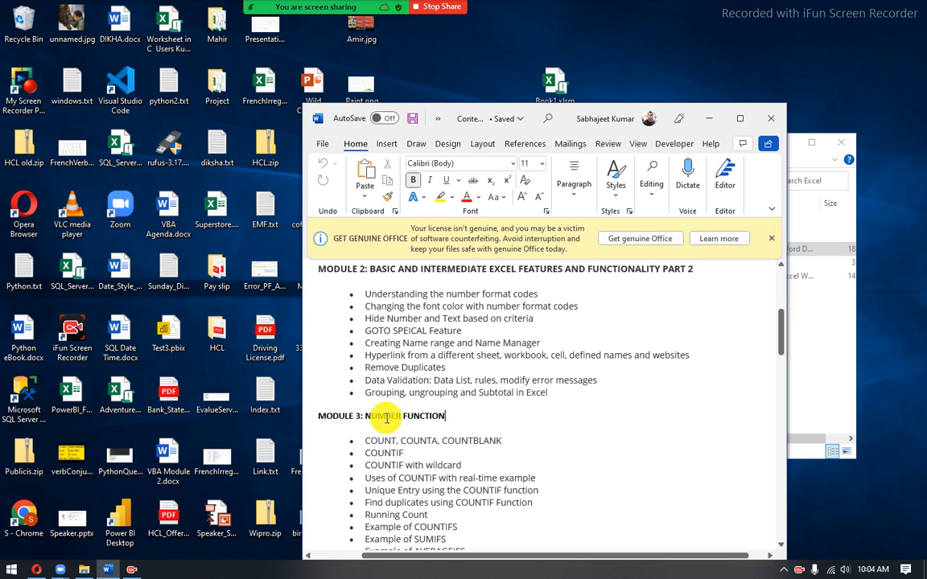
pyautogui.click(317, 415)
pyautogui.keyDown('shift'); pyautogui.click(455, 502); pyautogui.keyUp('shift')
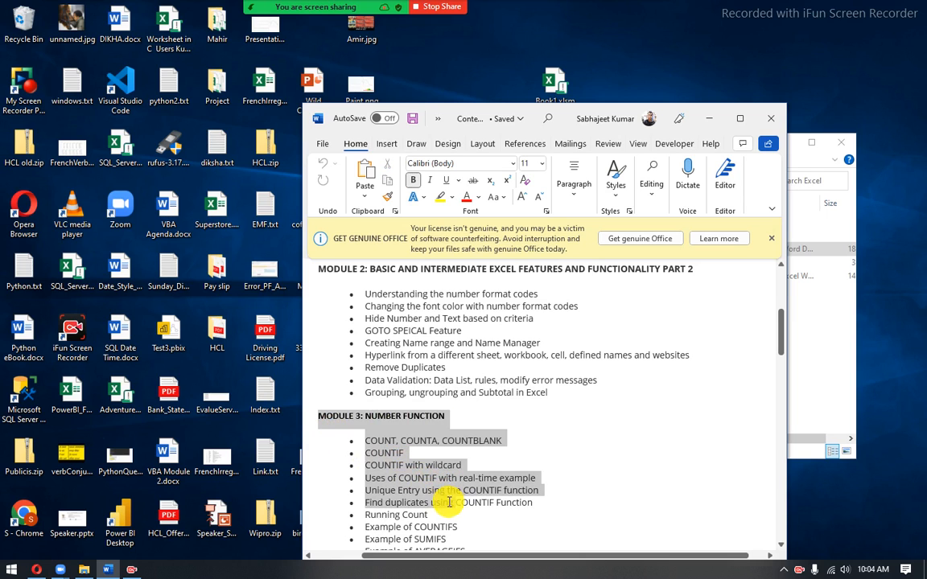
pyautogui.moveTo(554, 393); pyautogui.dragTo(337, 400)
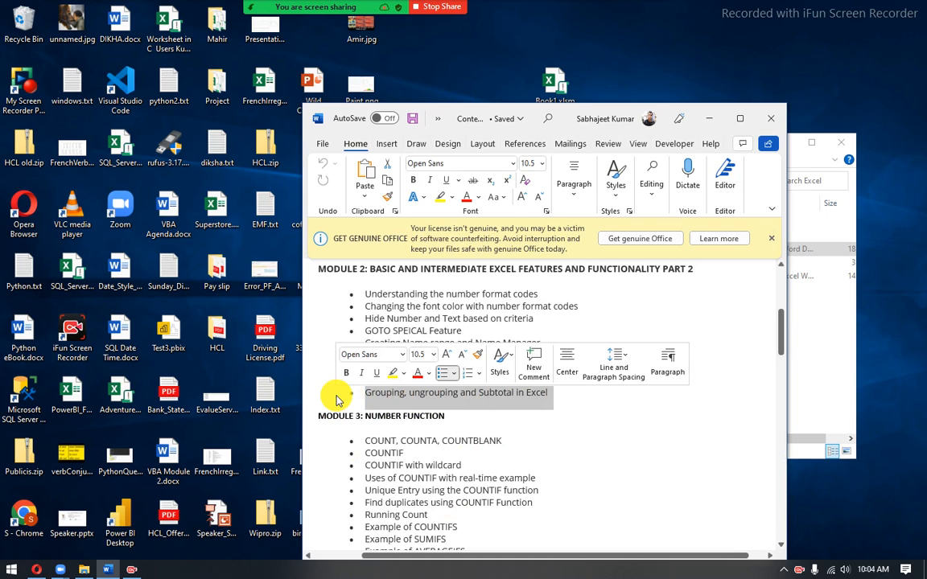
pyautogui.click(570, 406)
pyautogui.moveTo(570, 407); pyautogui.dragTo(359, 399)
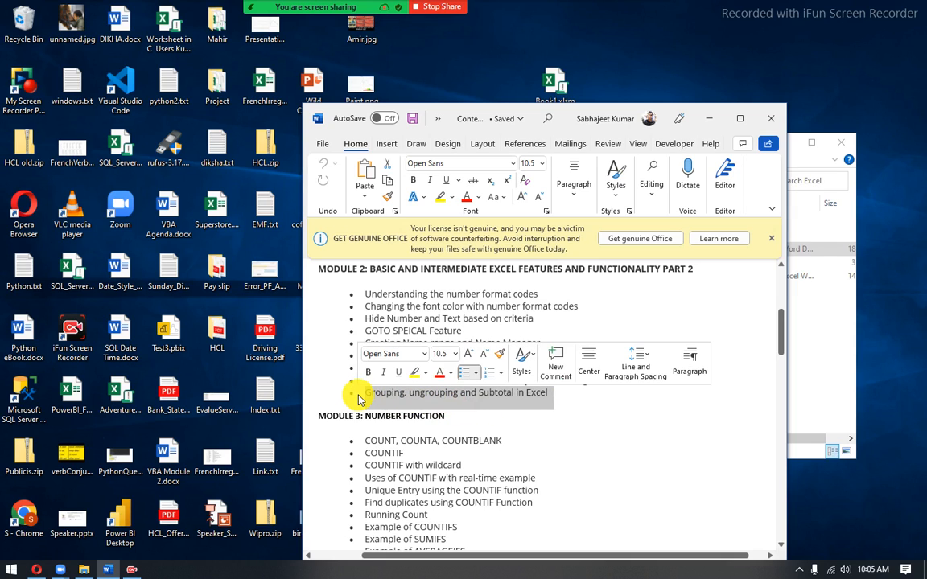
pyautogui.moveTo(365, 441); pyautogui.dragTo(503, 491)
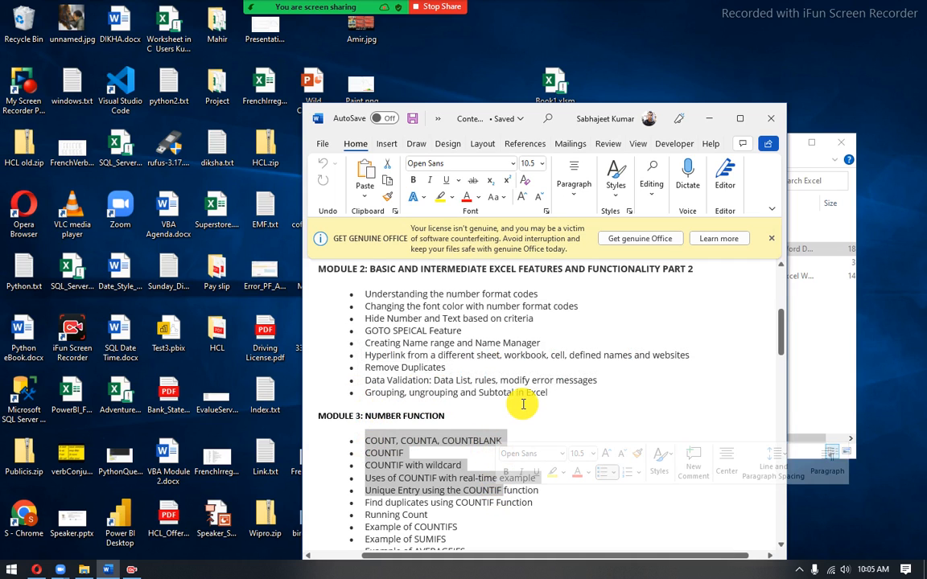
pyautogui.click(772, 238)
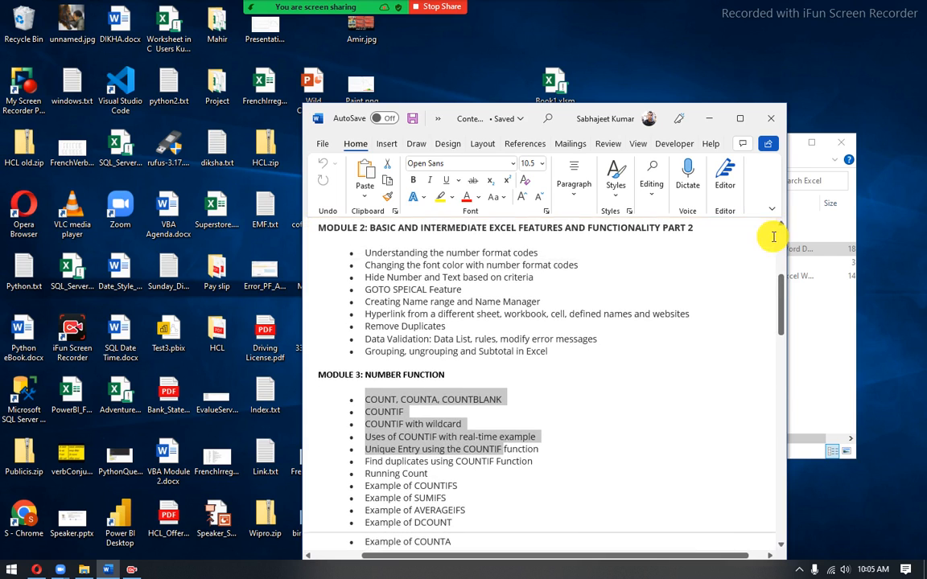
# - Review the topic lists under Module 2 and Module 3: Number Function, highlighting each list in turn
pyautogui.scroll(-3, 595, 424)
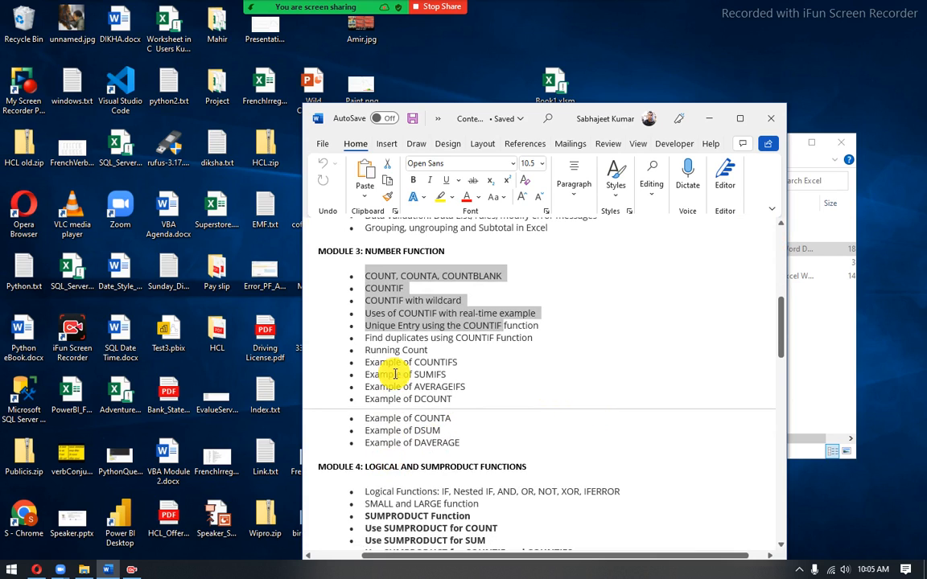
pyautogui.scroll(3, 410, 379)
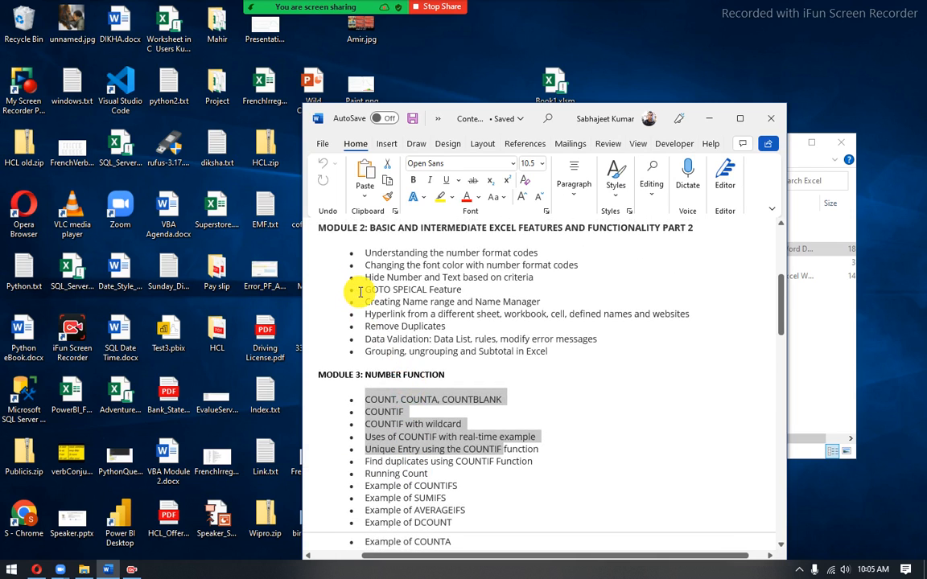
pyautogui.moveTo(363, 290); pyautogui.dragTo(467, 324)
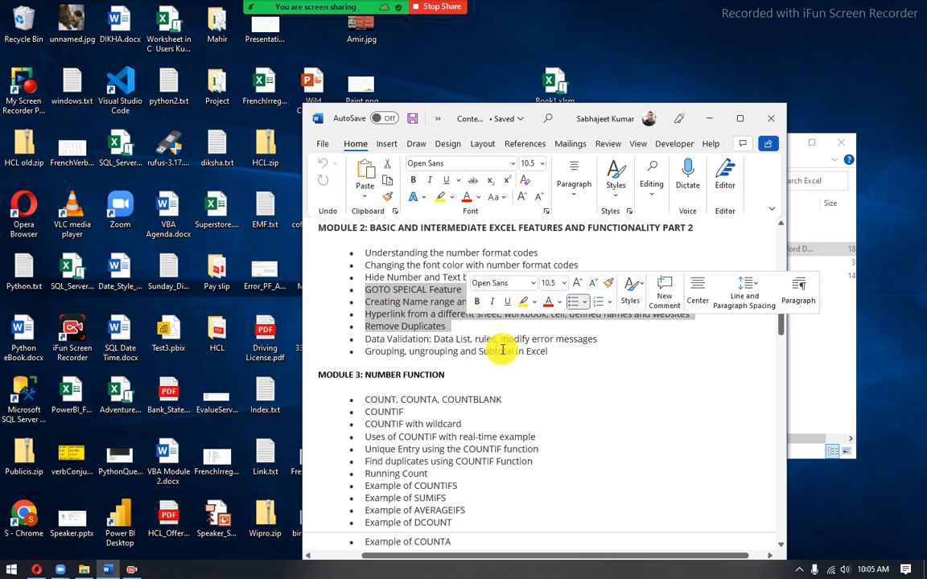
pyautogui.moveTo(586, 354); pyautogui.dragTo(372, 253)
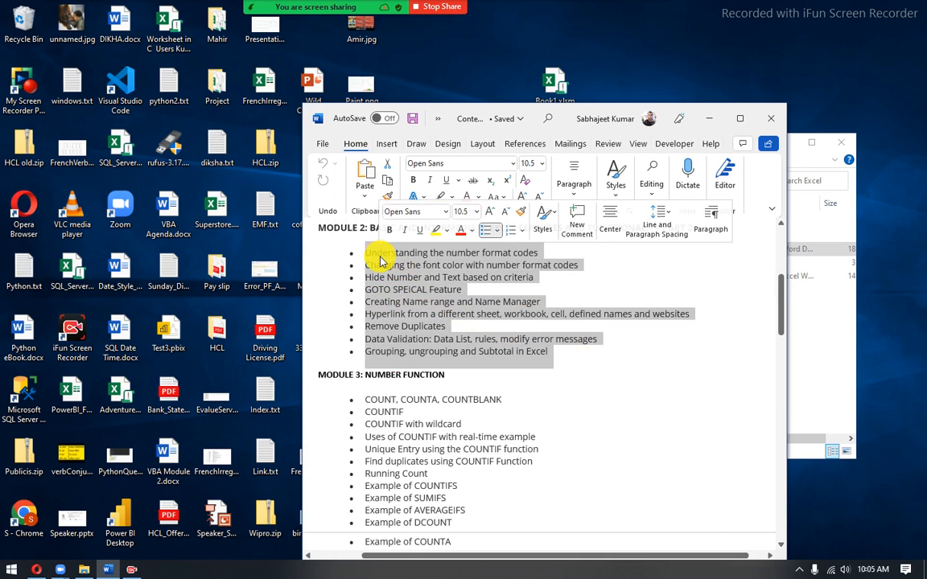
pyautogui.scroll(-5, 381, 259)
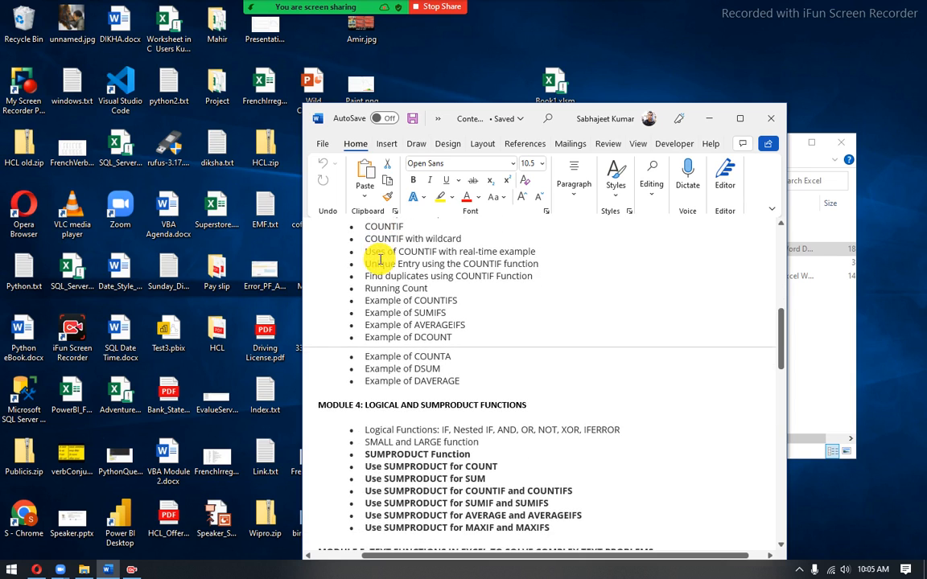
pyautogui.scroll(2, 381, 259)
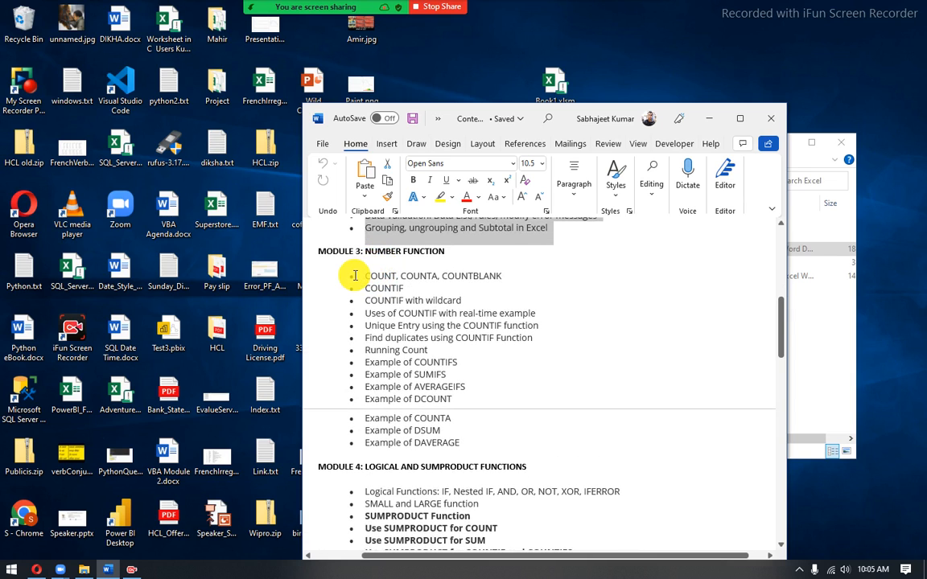
pyautogui.moveTo(355, 276); pyautogui.dragTo(441, 445)
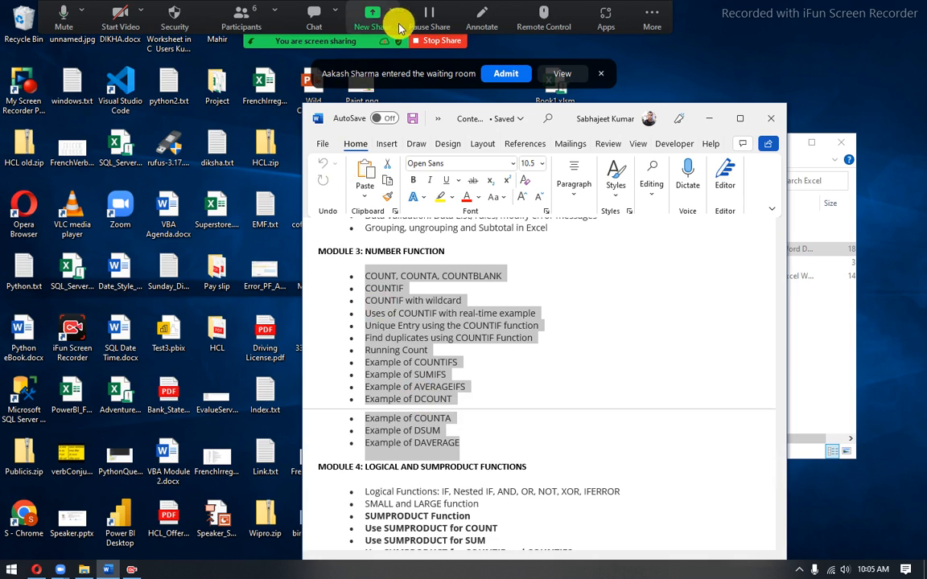
# - Admit the waiting participant to the meeting and highlight the whole Module 3 topic list from COUNT to DAVERAGE
pyautogui.click(511, 74)
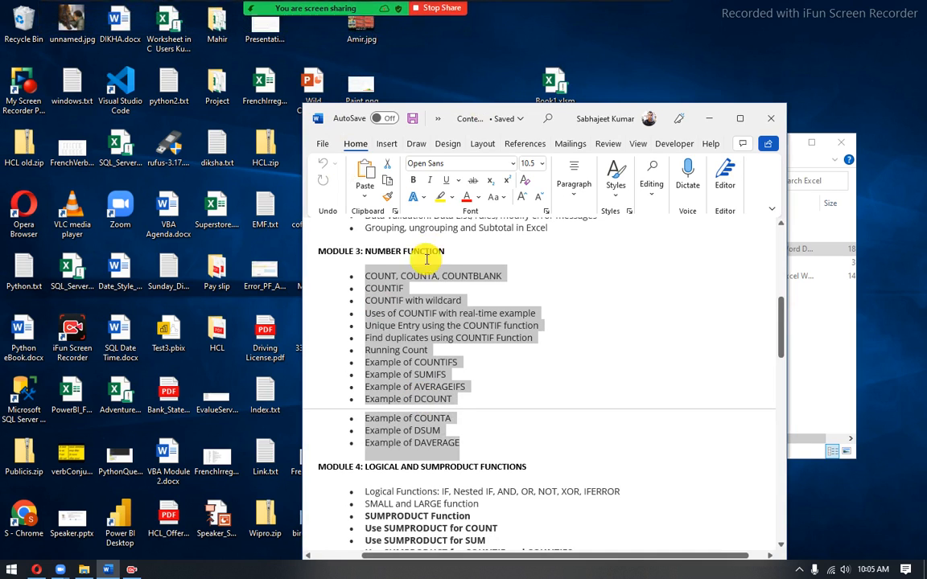
pyautogui.click(363, 268)
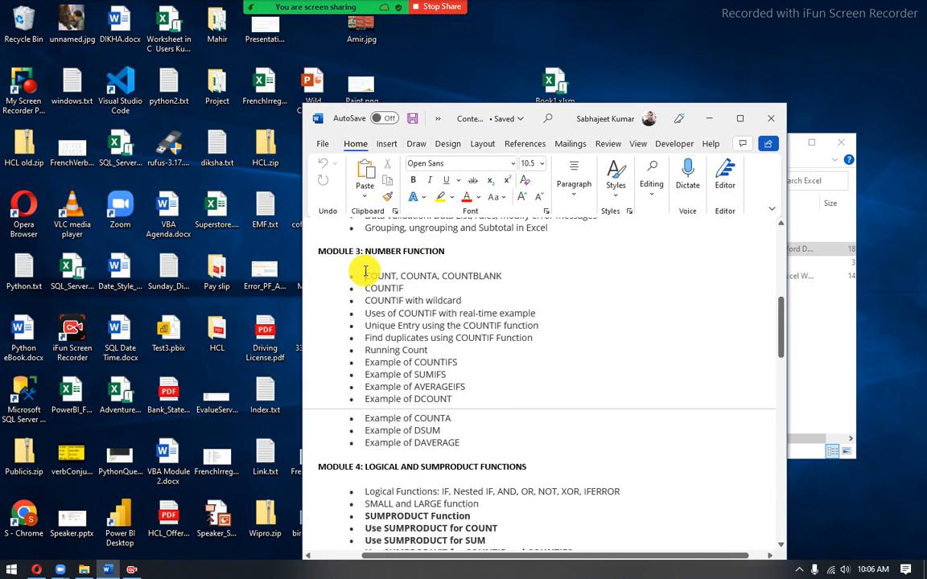
pyautogui.moveTo(365, 270); pyautogui.dragTo(457, 463)
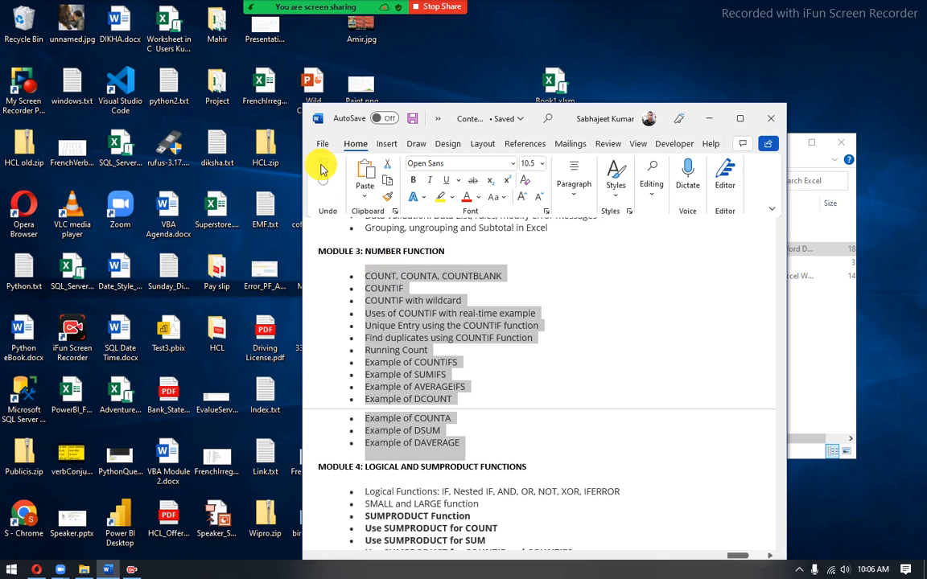
# - In subfolder 5 of the Module 2 folder, rename "HyperLink and Data Validation.xlsx" as "Number Function.xlsx"
pyautogui.click(825, 286)
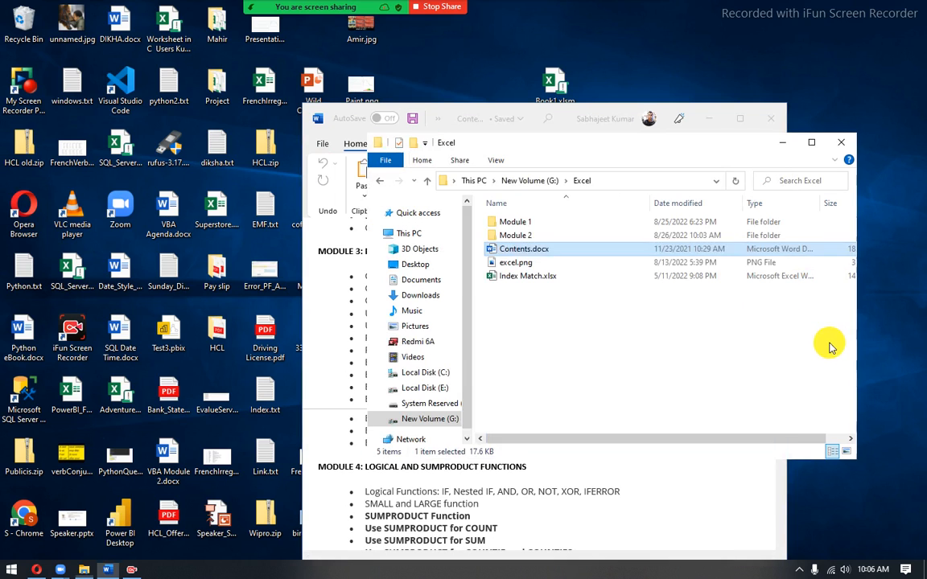
pyautogui.doubleClick(538, 235)
pyautogui.doubleClick(531, 277)
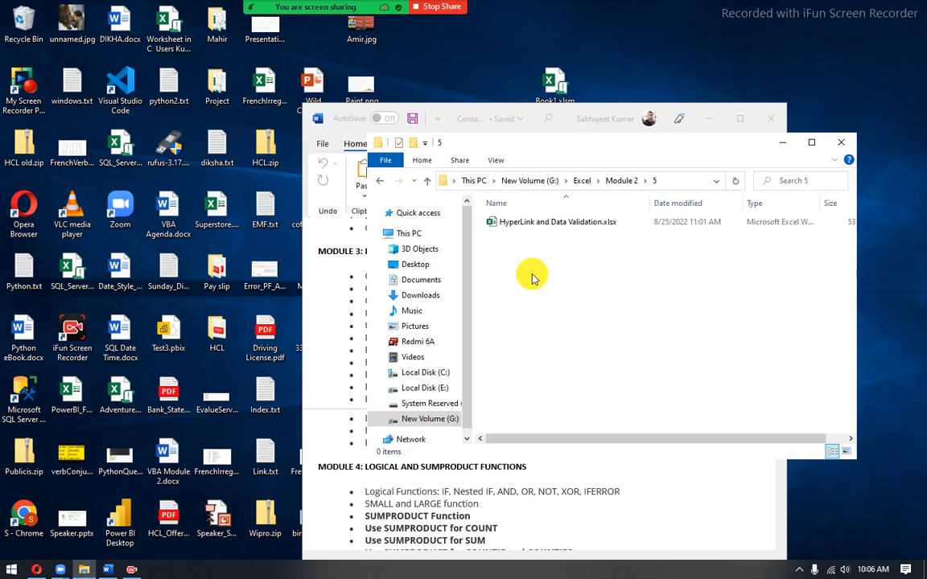
pyautogui.click(519, 224)
pyautogui.click(521, 223)
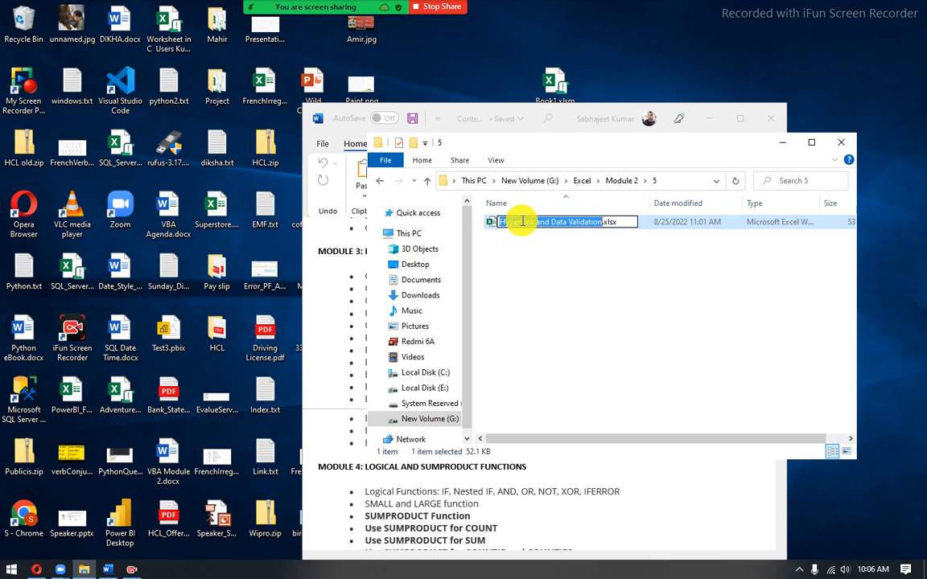
pyautogui.write('Num')
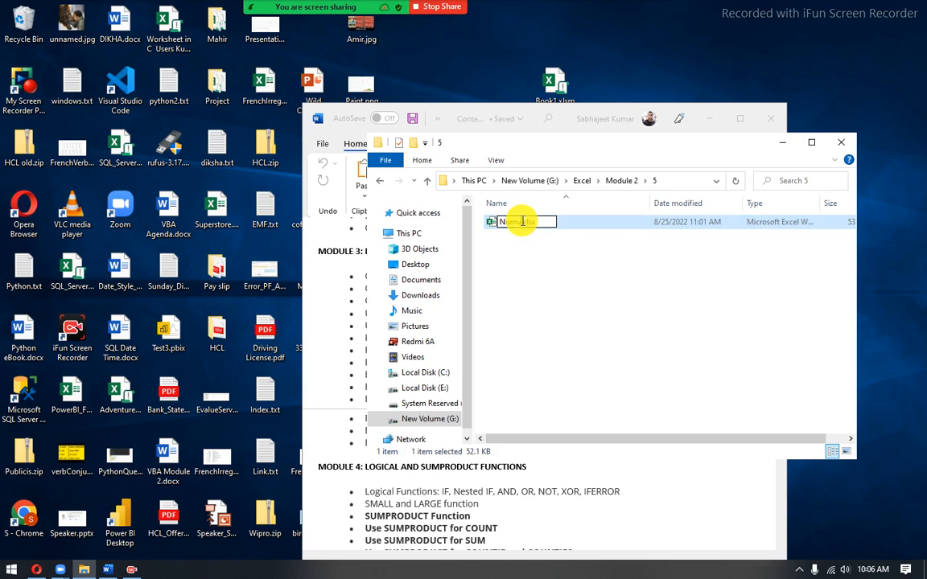
pyautogui.write('ber Function')
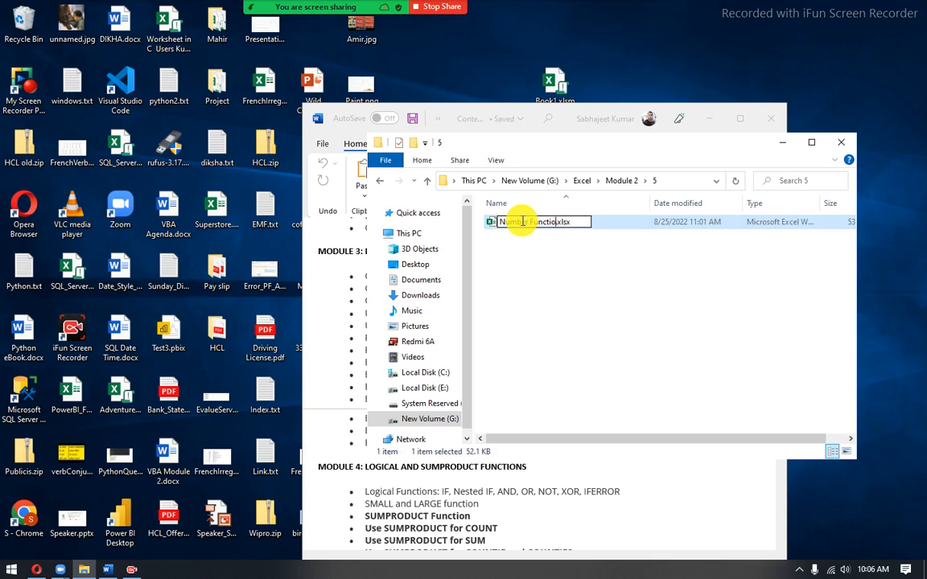
pyautogui.press('Return')
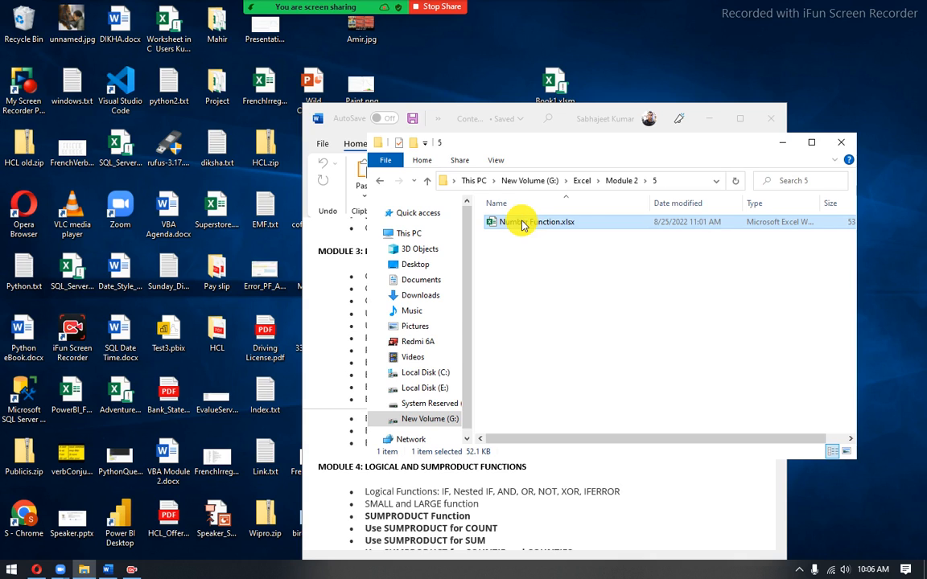
# - Open the Number Function.xlsx workbook in Excel and maximize its window
pyautogui.doubleClick(521, 222)
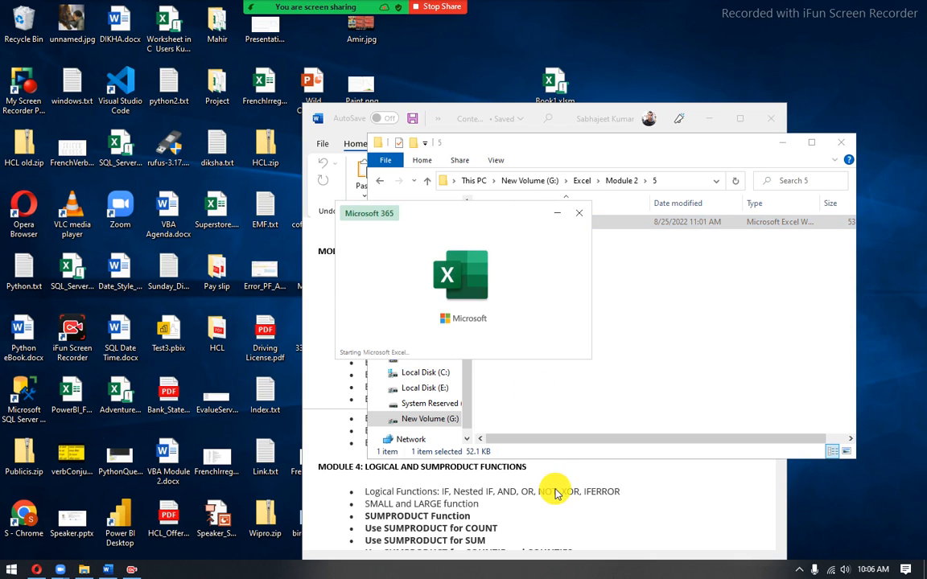
pyautogui.click(605, 487)
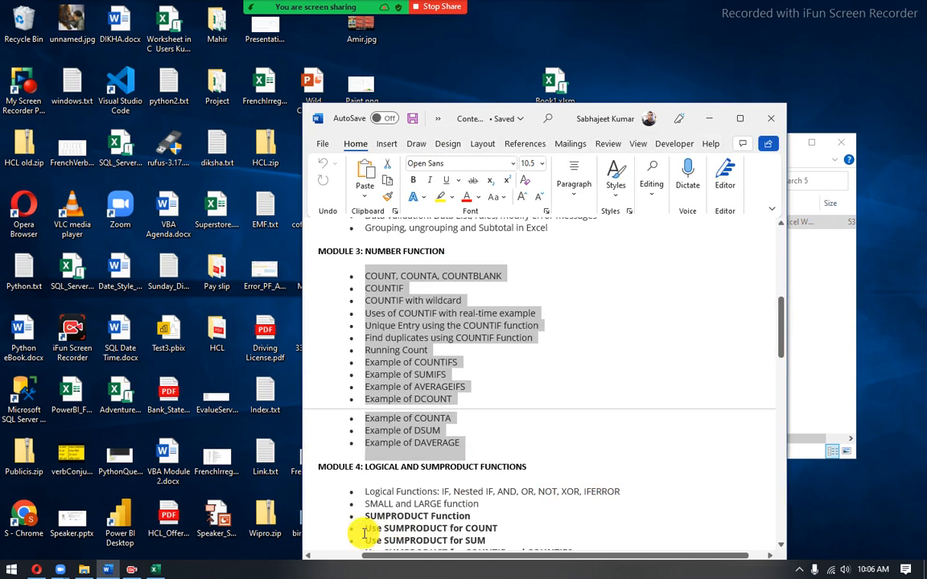
pyautogui.click(155, 570)
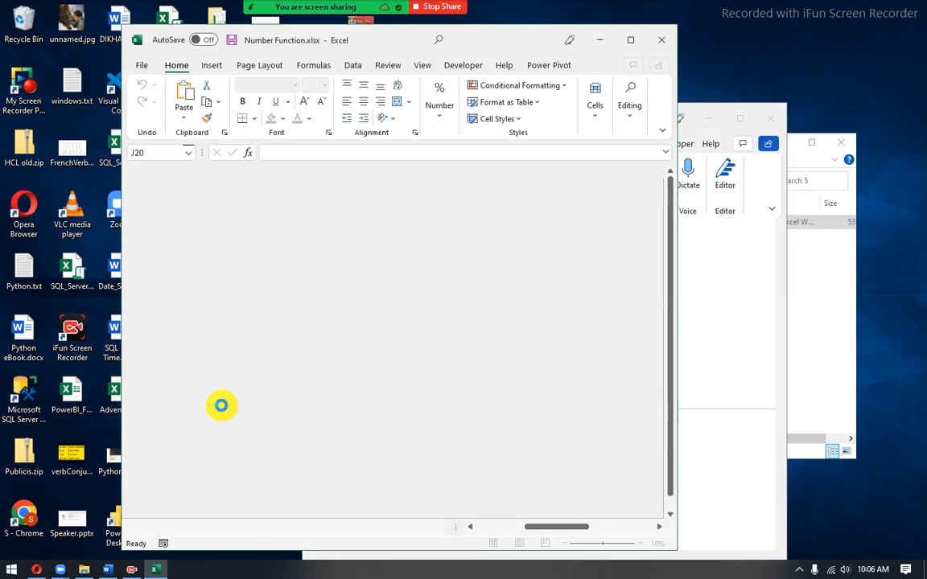
pyautogui.click(636, 40)
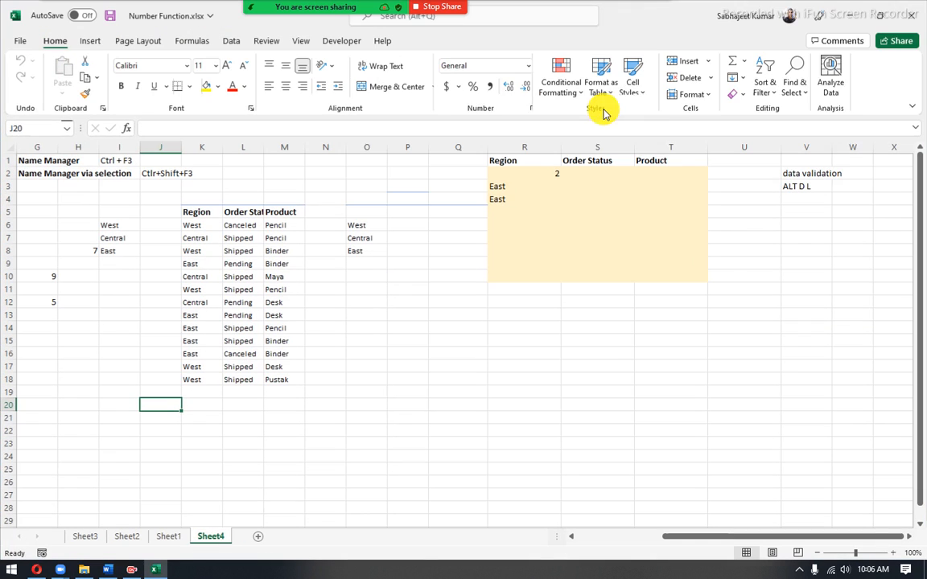
# - Return to the Contents.docx outline in Word and copy the "COUNT, COUNTA, COUNTBLANK" topic line under Module 3
pyautogui.click(156, 569)
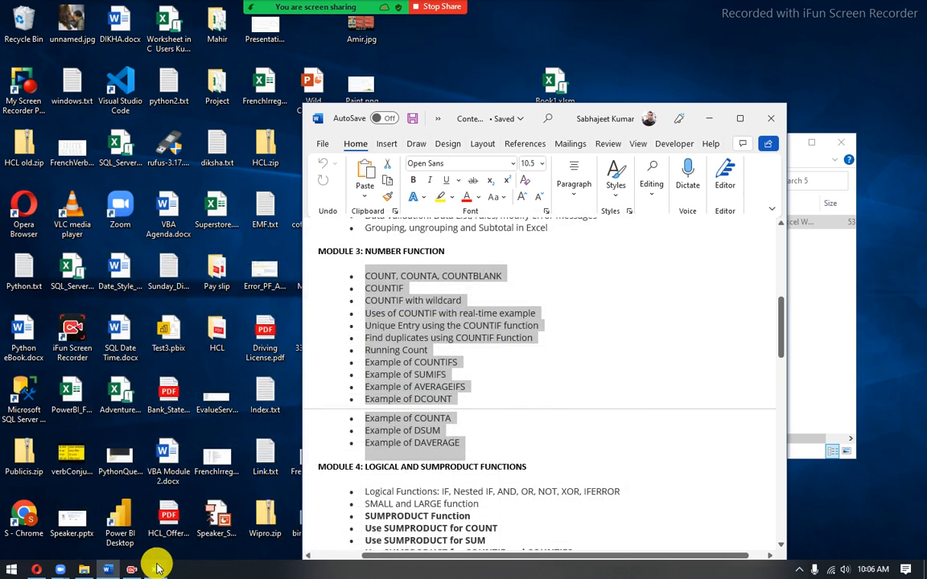
pyautogui.click(107, 569)
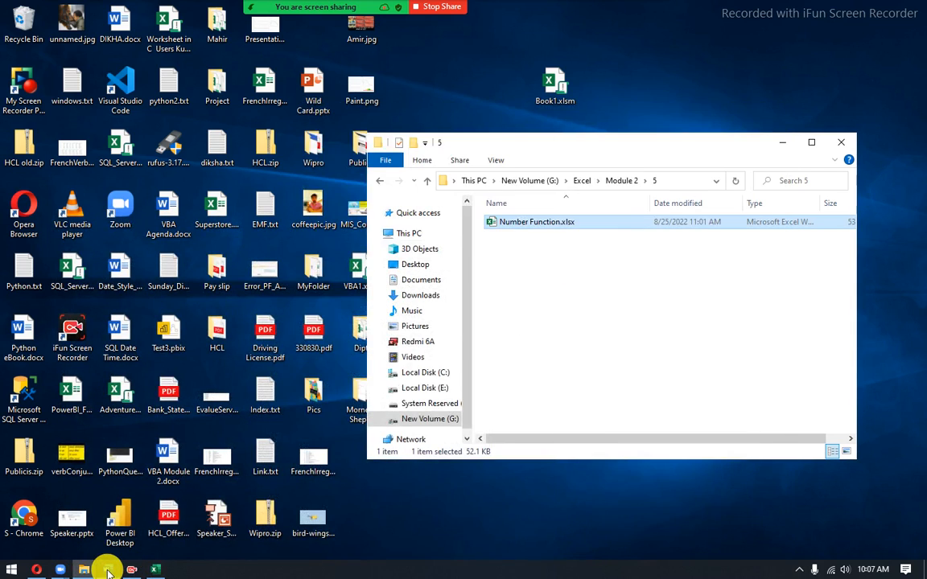
pyautogui.click(107, 569)
pyautogui.click(352, 273)
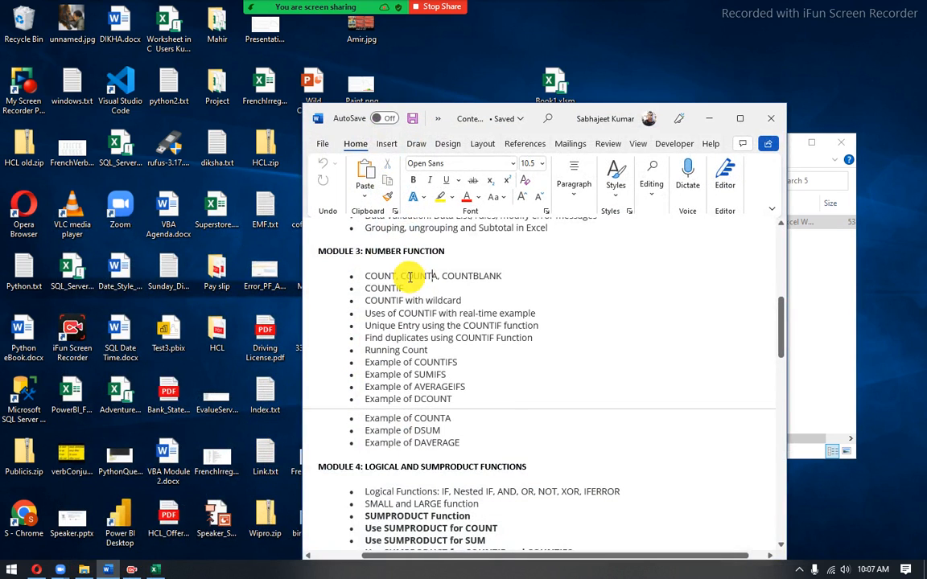
pyautogui.moveTo(358, 275); pyautogui.dragTo(399, 276)
pyautogui.tripleClick(427, 269)
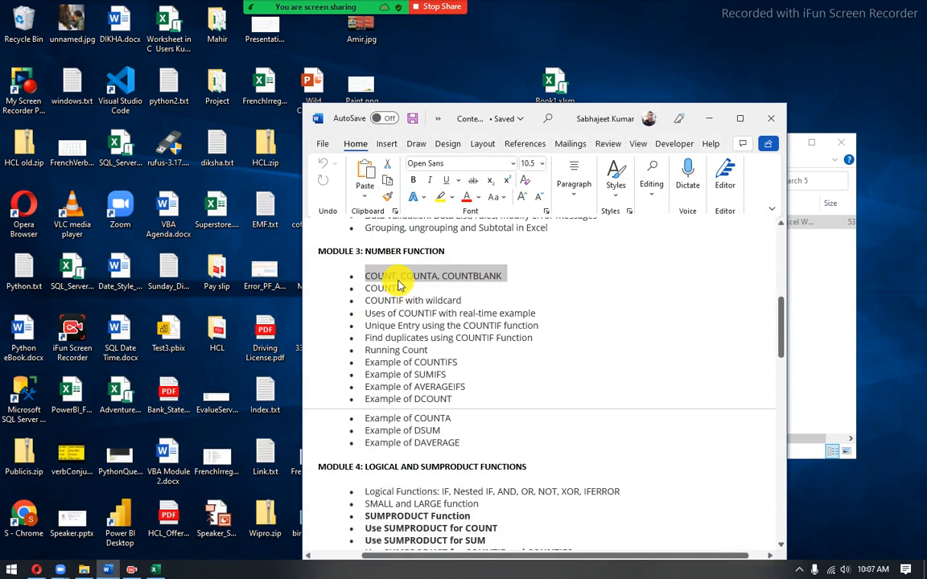
# - Switch to the Number Function workbook in Excel, add a new worksheet and paste the copied topic line into cell A1
pyautogui.hotkey('alt', 'Tab')
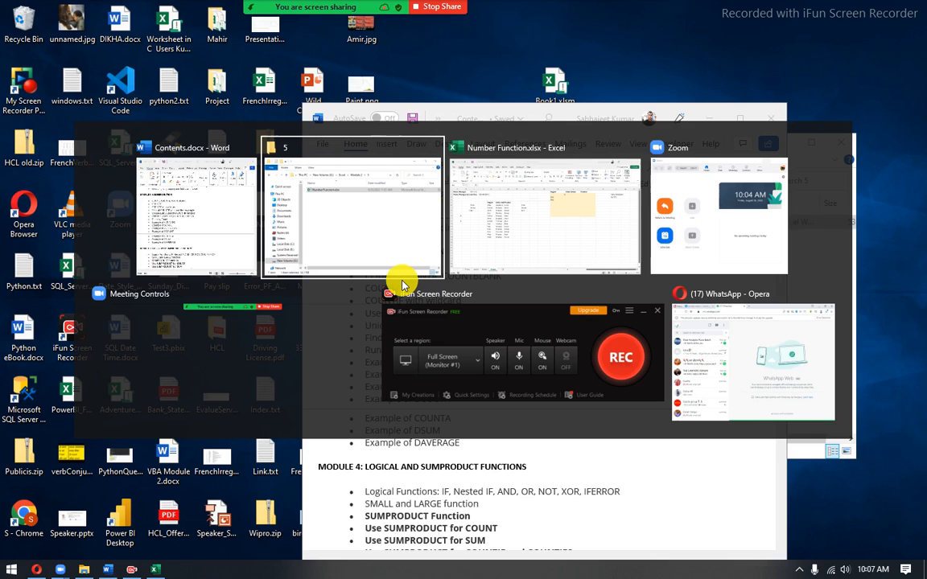
pyautogui.hotkey('alt', 'Tab')
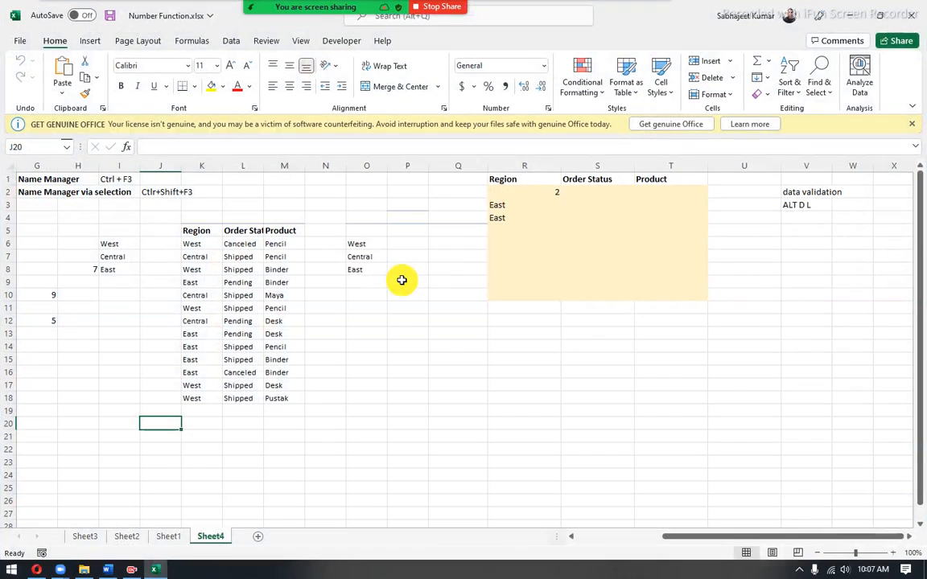
pyautogui.click(914, 127)
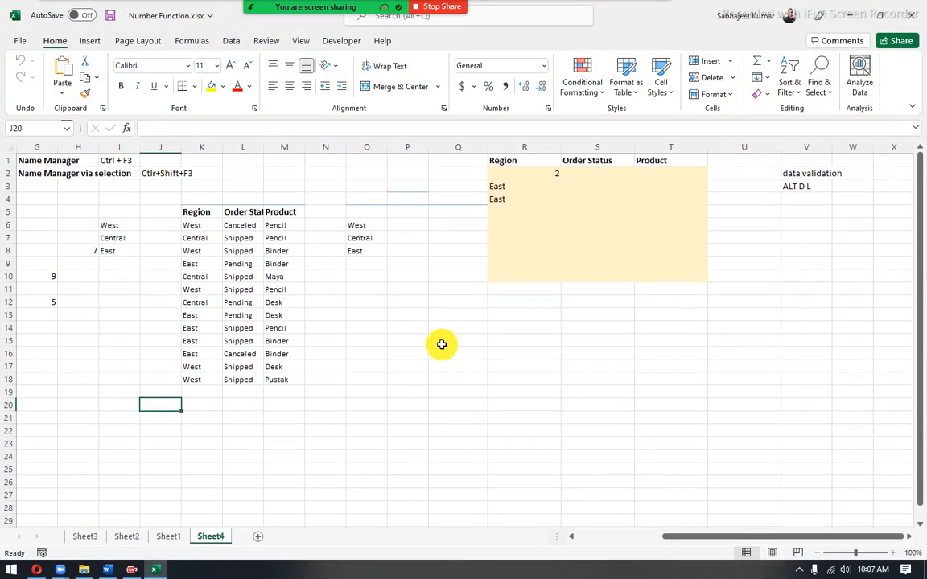
pyautogui.click(255, 536)
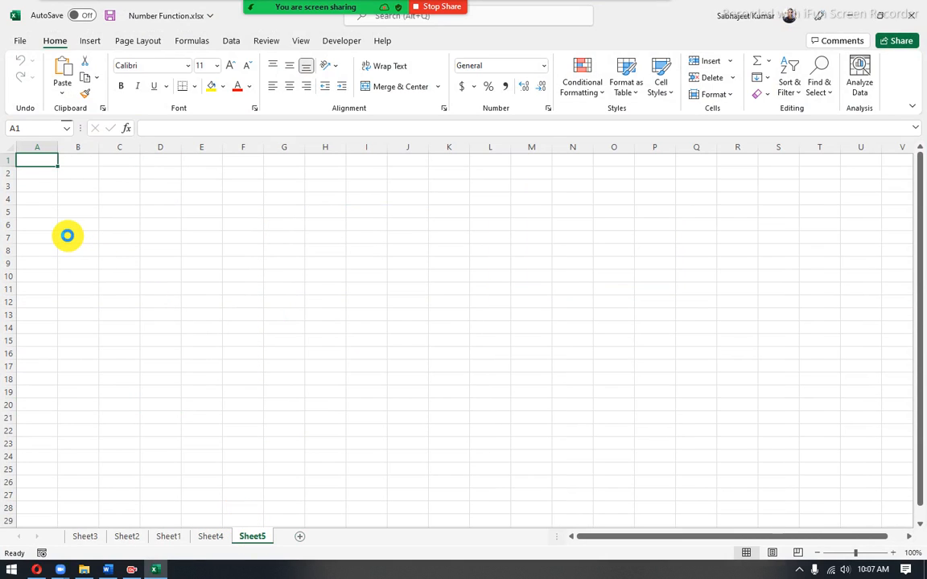
pyautogui.write('• COUNT, COUNTA, COUNTBLANK')
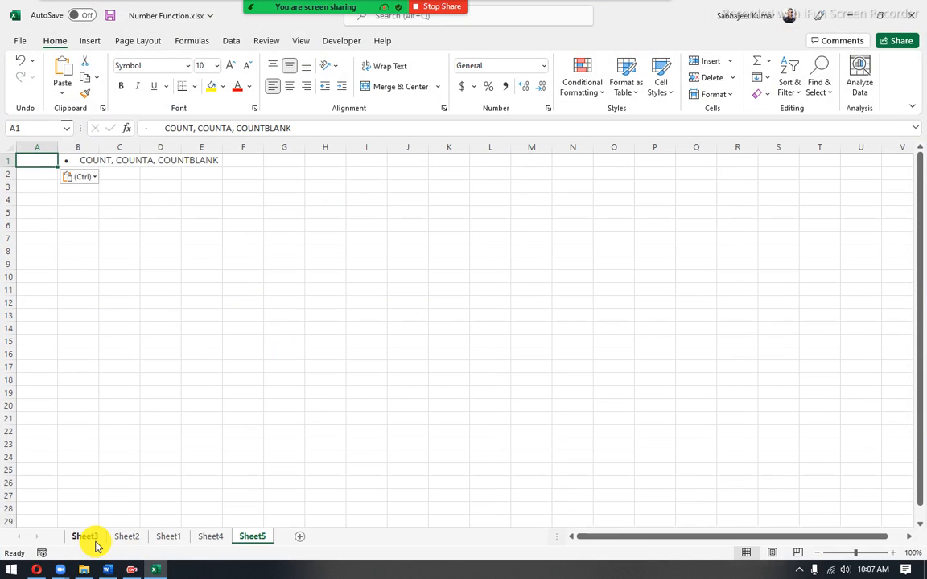
# - Copy the whole sales data table from Sheet3 and paste it into Sheet5 starting at cell A3
pyautogui.click(88, 538)
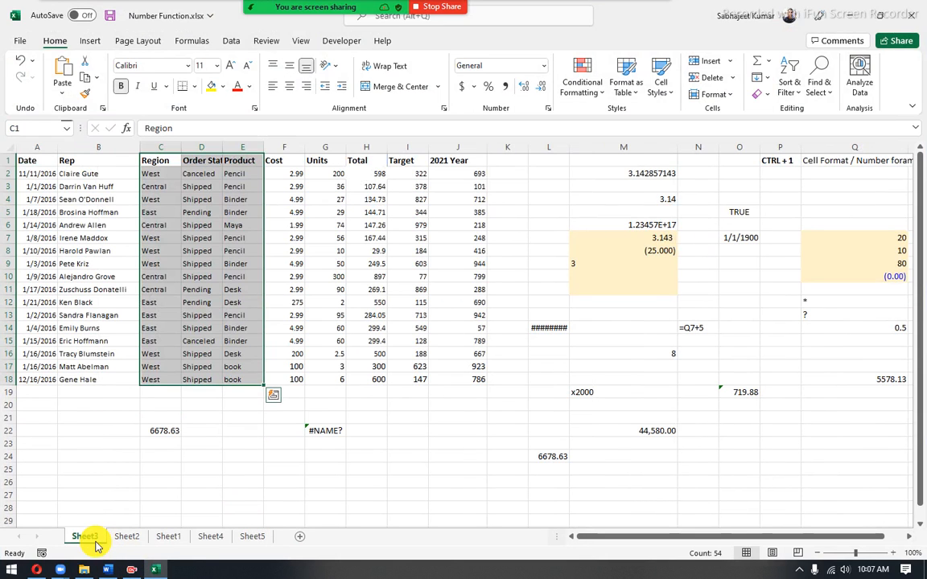
pyautogui.click(58, 164)
pyautogui.hotkey('ctrl', 'a')
pyautogui.hotkey('ctrl', 'c')
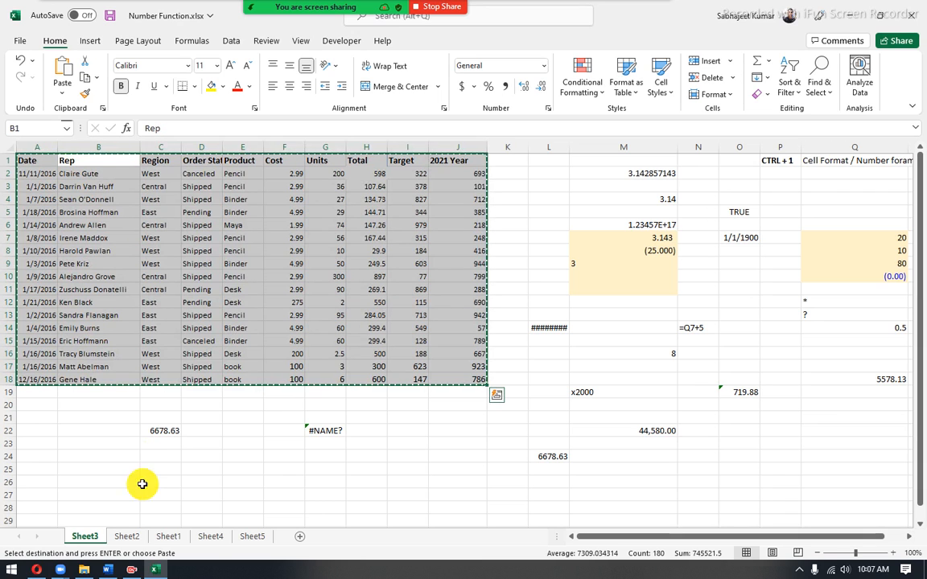
pyautogui.click(250, 537)
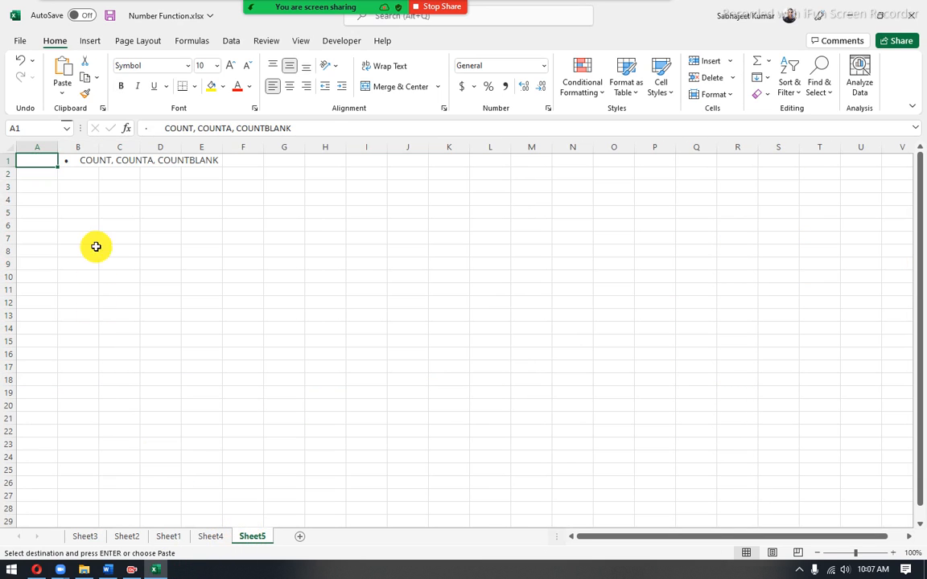
pyautogui.click(41, 189)
pyautogui.hotkey('ctrl', 'v')
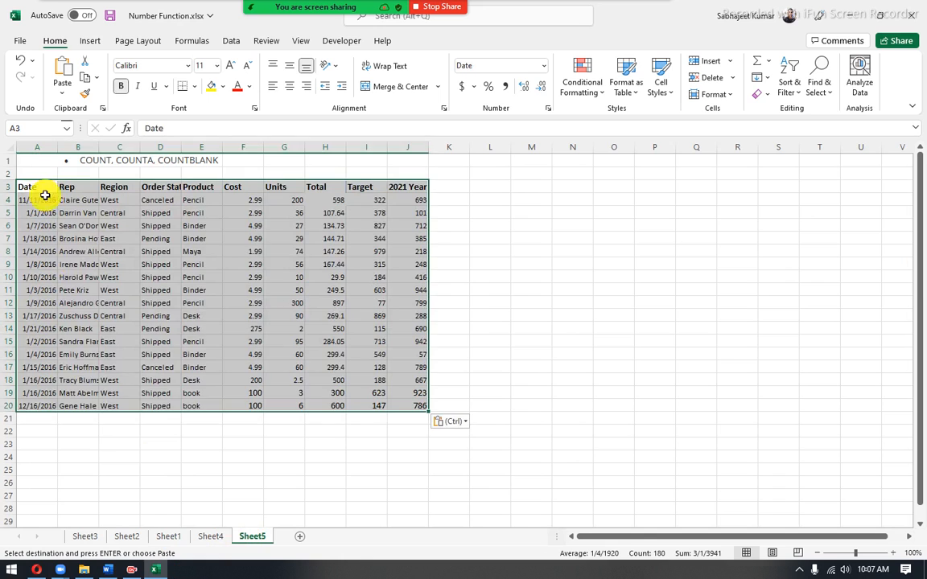
pyautogui.click(84, 537)
pyautogui.click(126, 536)
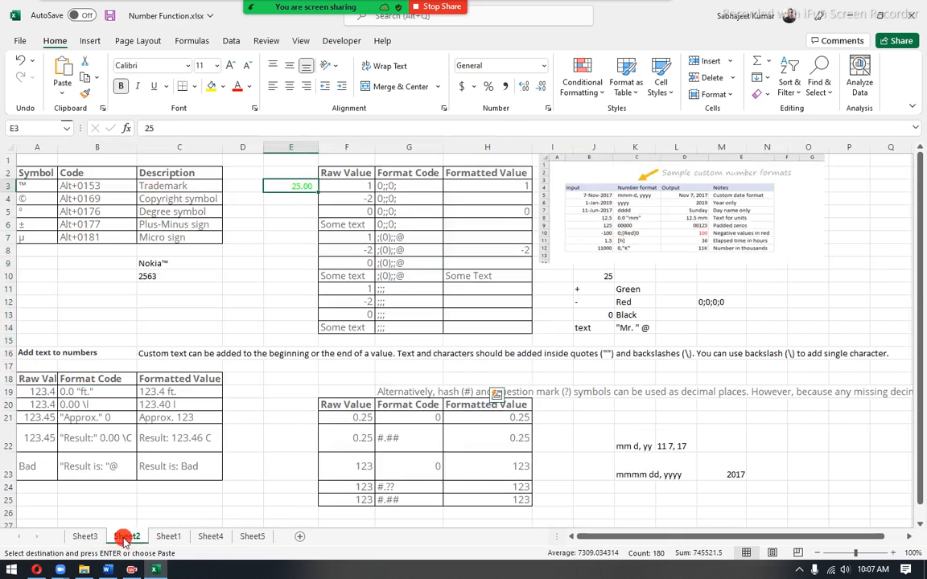
pyautogui.click(170, 538)
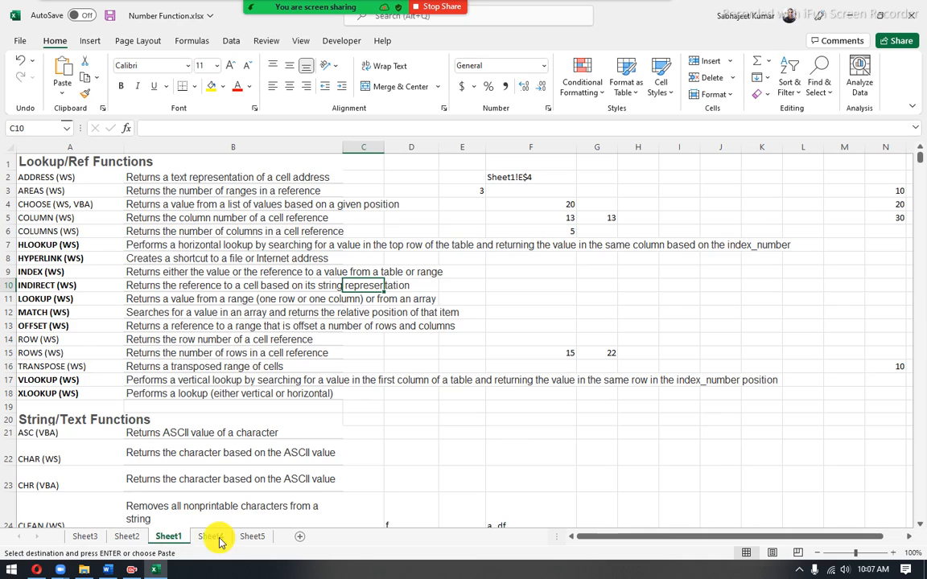
pyautogui.click(215, 538)
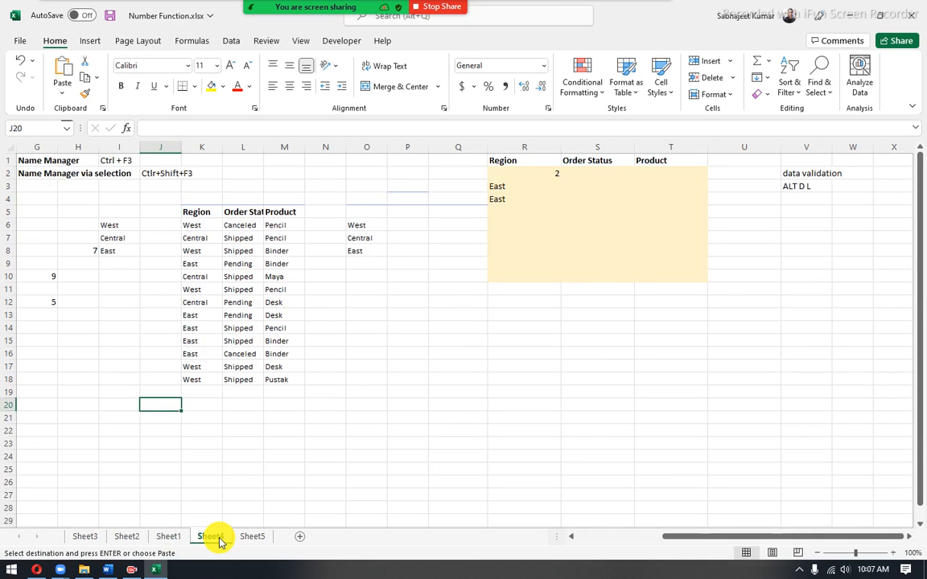
pyautogui.click(249, 537)
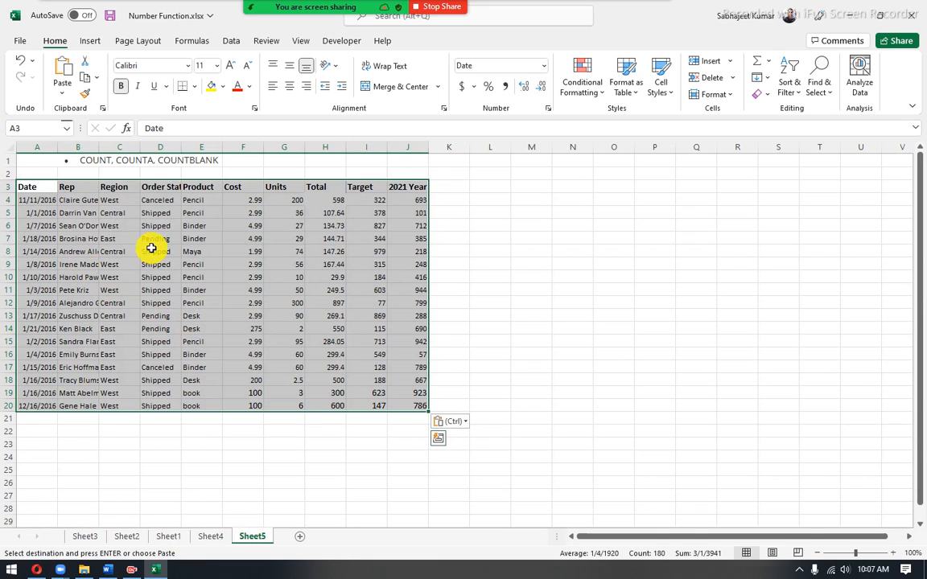
# - Enter the label "Count" in cell M2 and the description "tells numerical countings" in N2
pyautogui.click(547, 175)
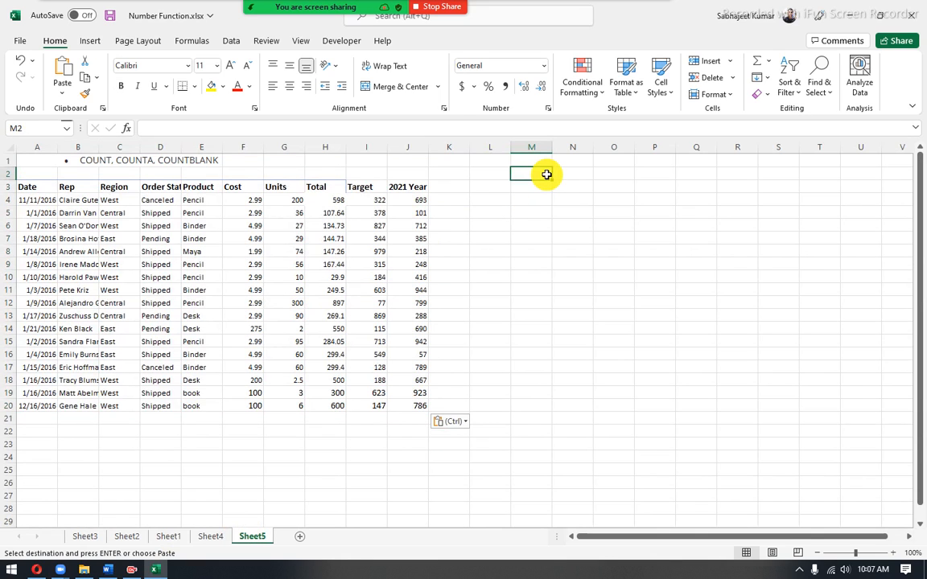
pyautogui.write('=')
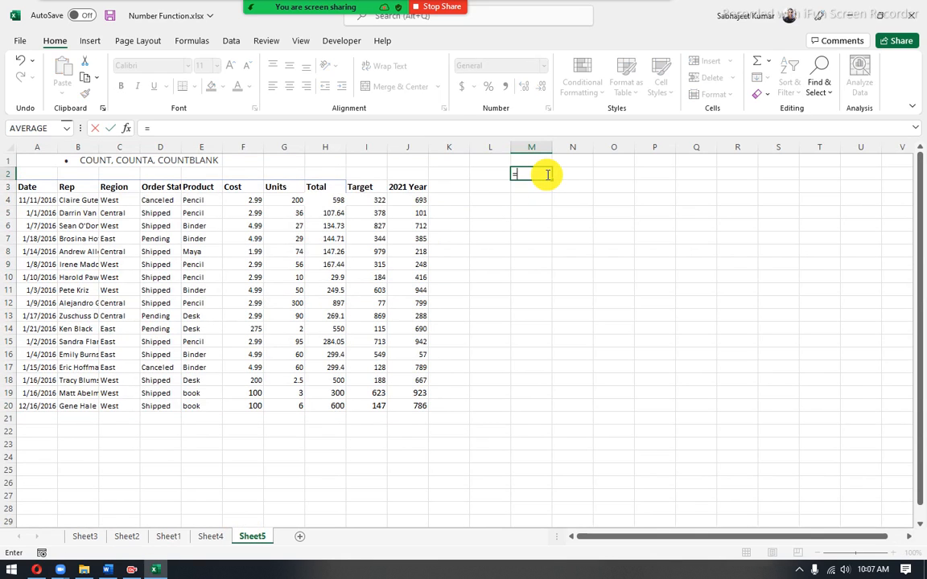
pyautogui.press('BackSpace')
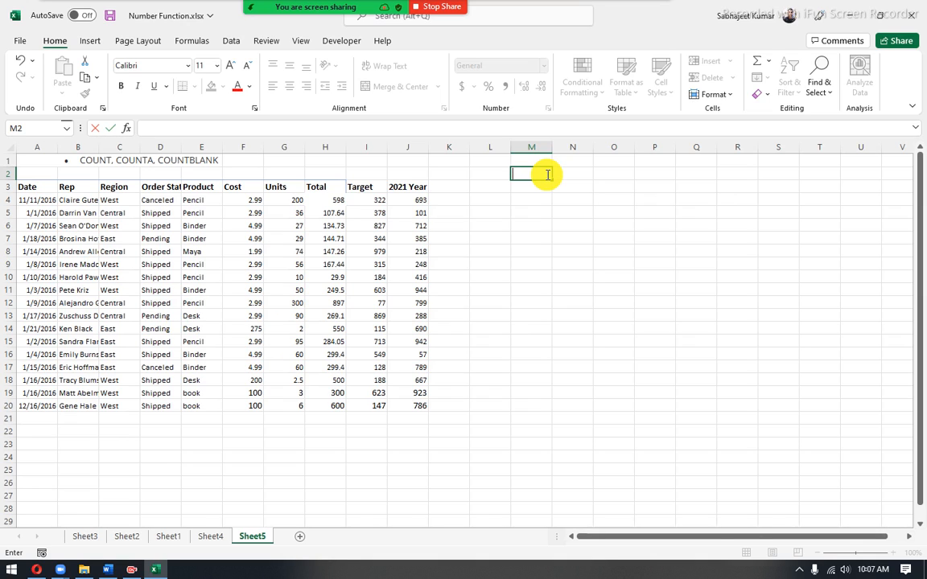
pyautogui.write('Count')
pyautogui.press('Tab')
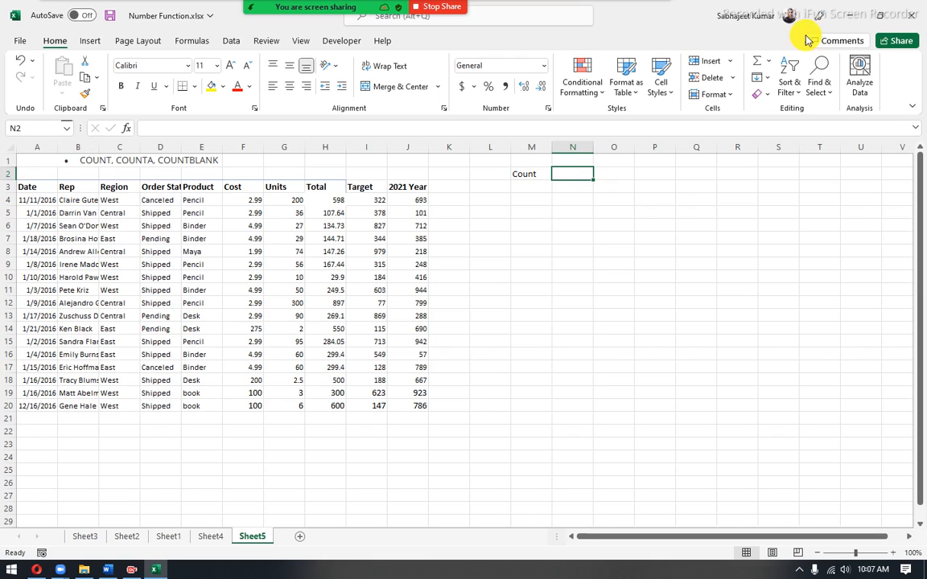
pyautogui.write('tell')
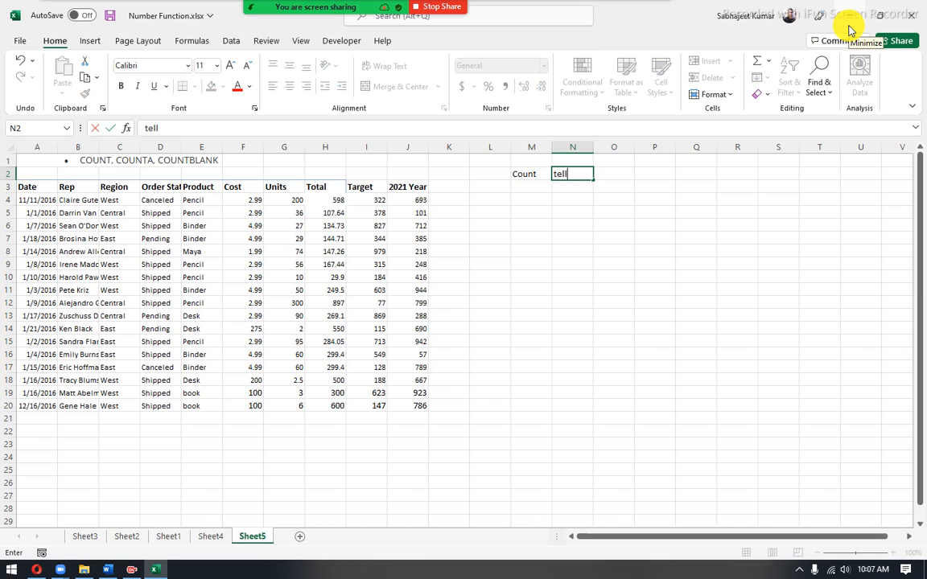
pyautogui.write('s numerical cc')
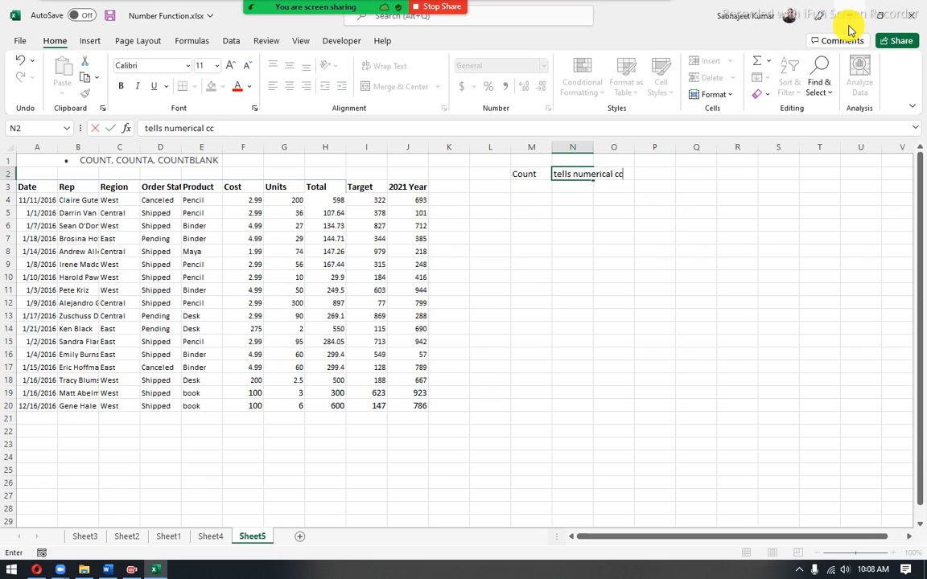
pyautogui.write('o')
pyautogui.press('BackSpace')
pyautogui.press('BackSpace')
pyautogui.write('ountings')
pyautogui.press('Return')
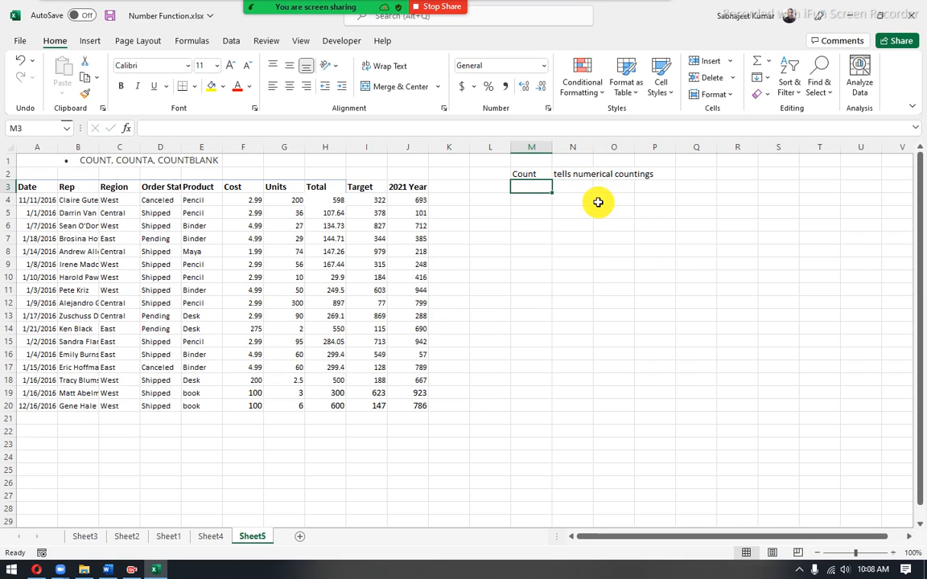
# - Make the Count label in cell M2 bold
pyautogui.click(537, 170)
pyautogui.hotkey('ctrl', 'b')
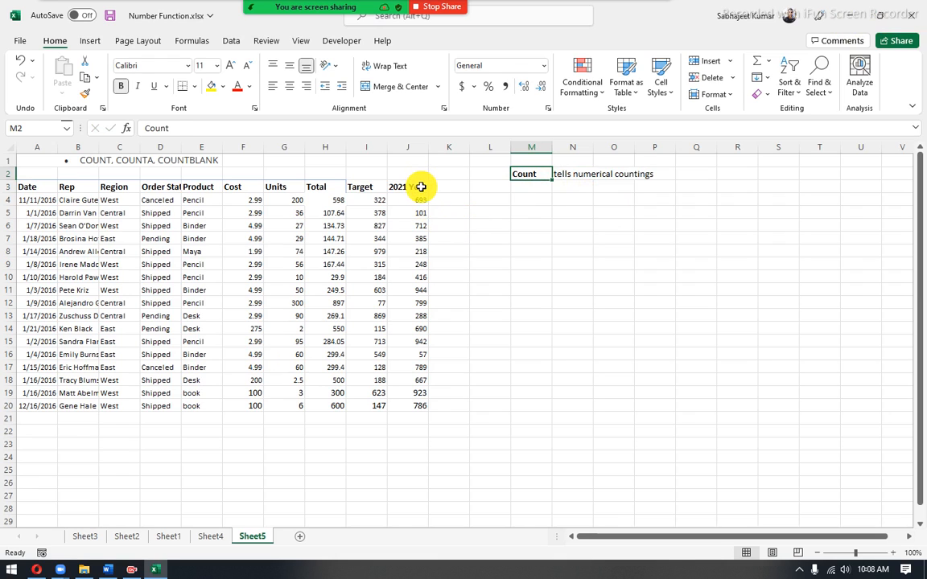
pyautogui.moveTo(419, 186); pyautogui.dragTo(421, 213)
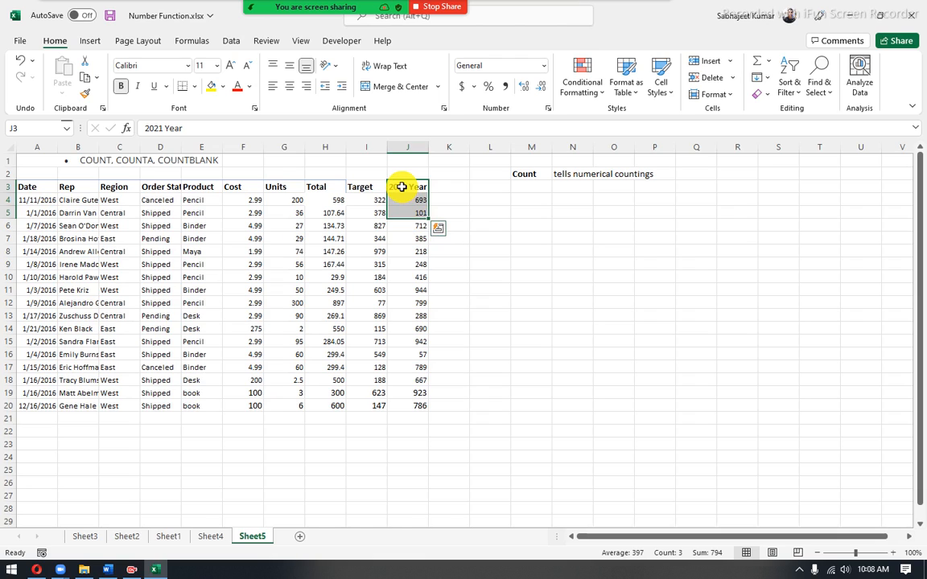
# - In cell M4, enter a COUNT formula over the Order Status column, range D3:D20
pyautogui.click(532, 198)
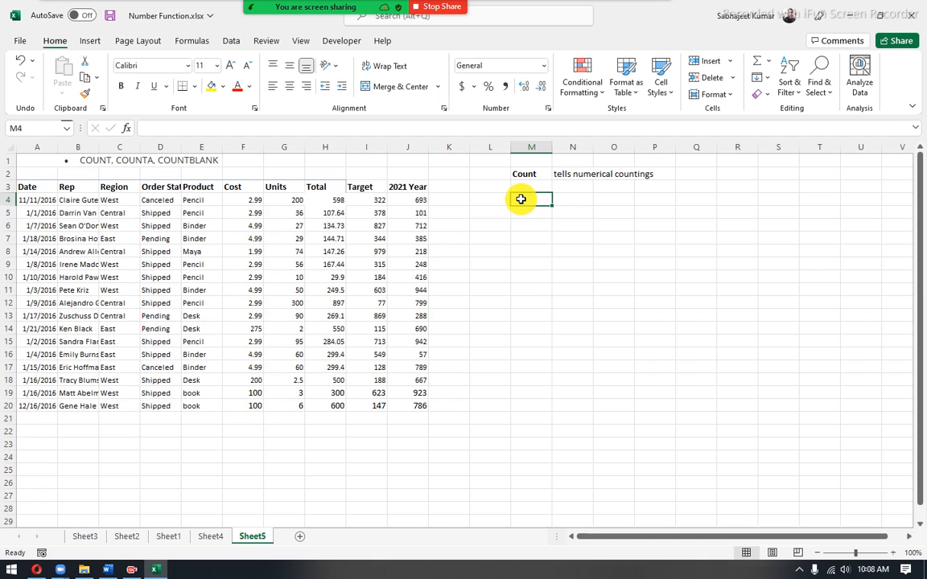
pyautogui.write('=count')
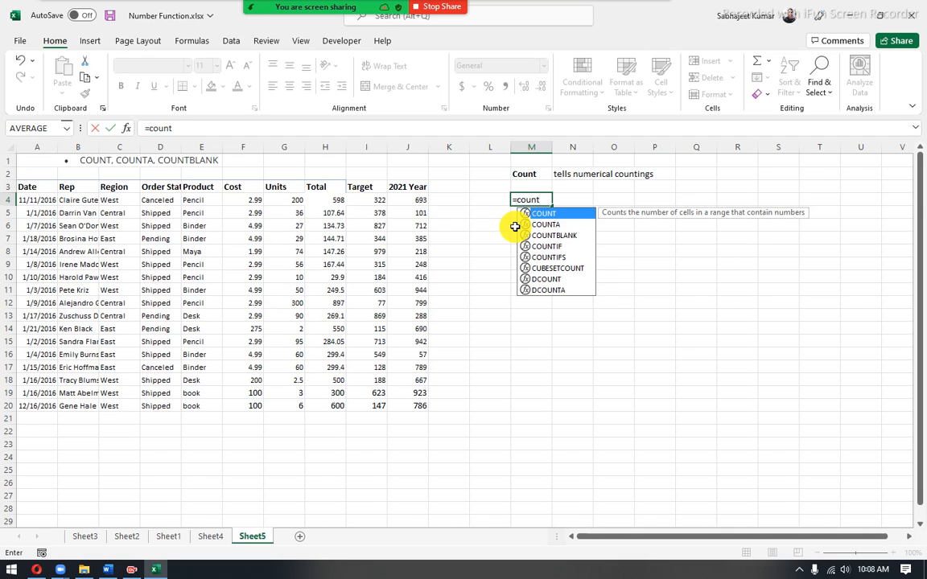
pyautogui.press('Tab')
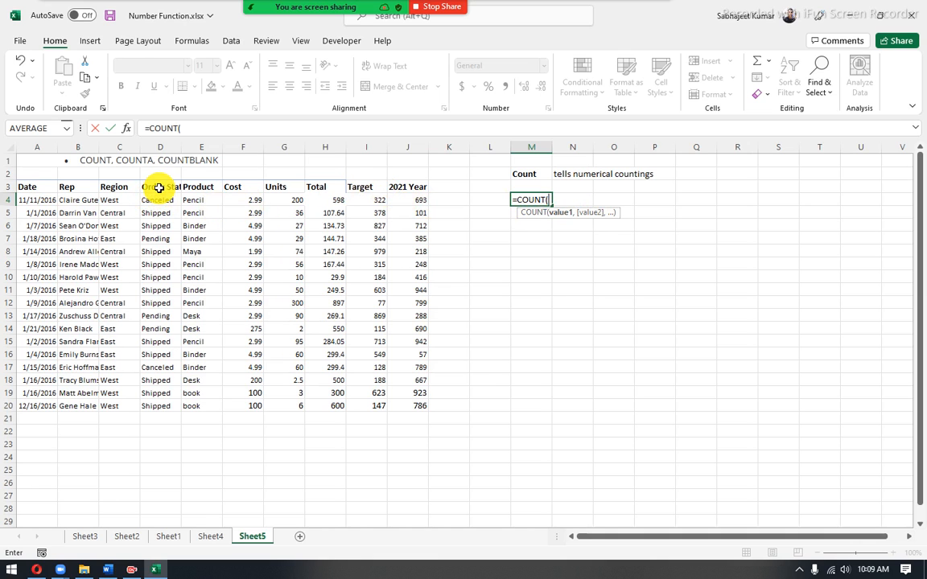
pyautogui.moveTo(160, 186); pyautogui.dragTo(157, 400)
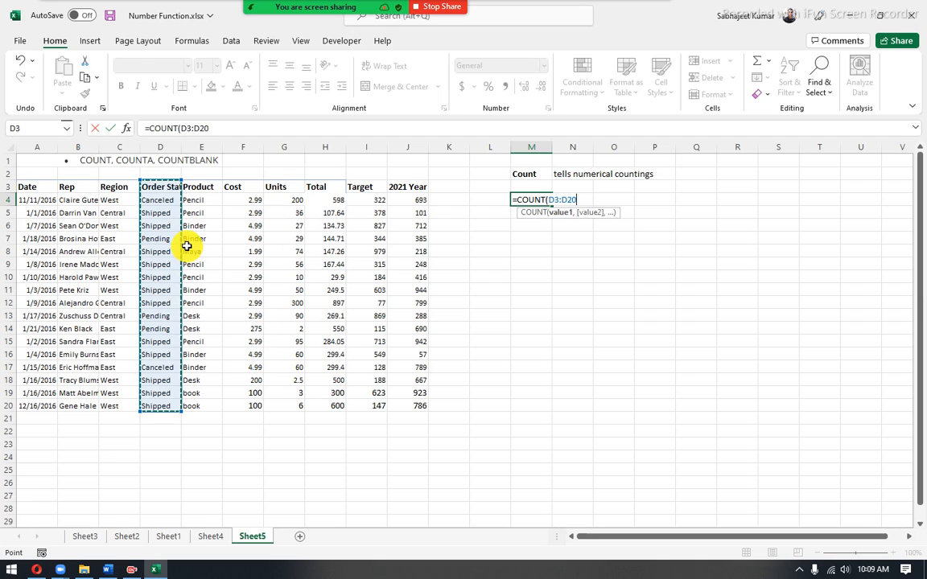
pyautogui.press('Return')
# - Change the range of the COUNT formula in cell M4 to D3:F6
pyautogui.click(514, 198)
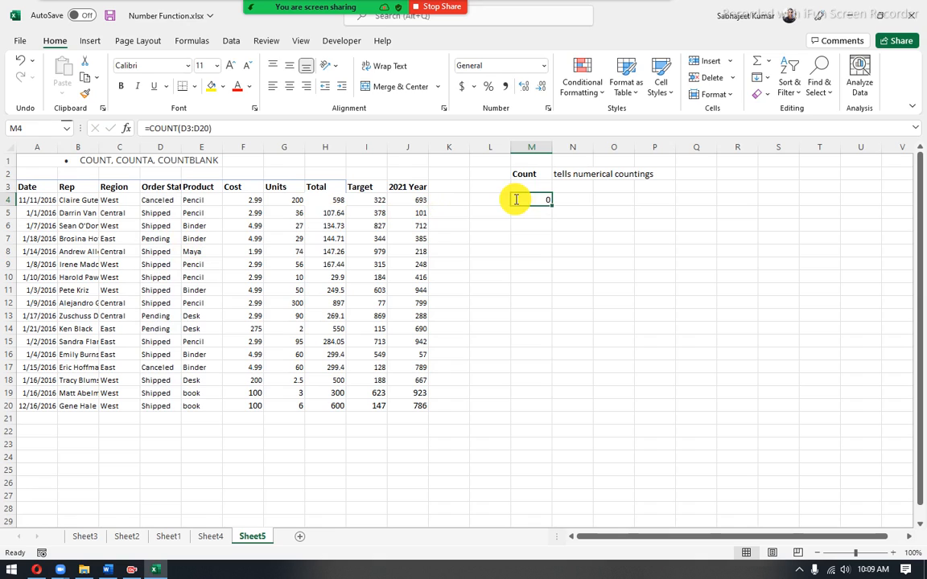
pyautogui.doubleClick(514, 198)
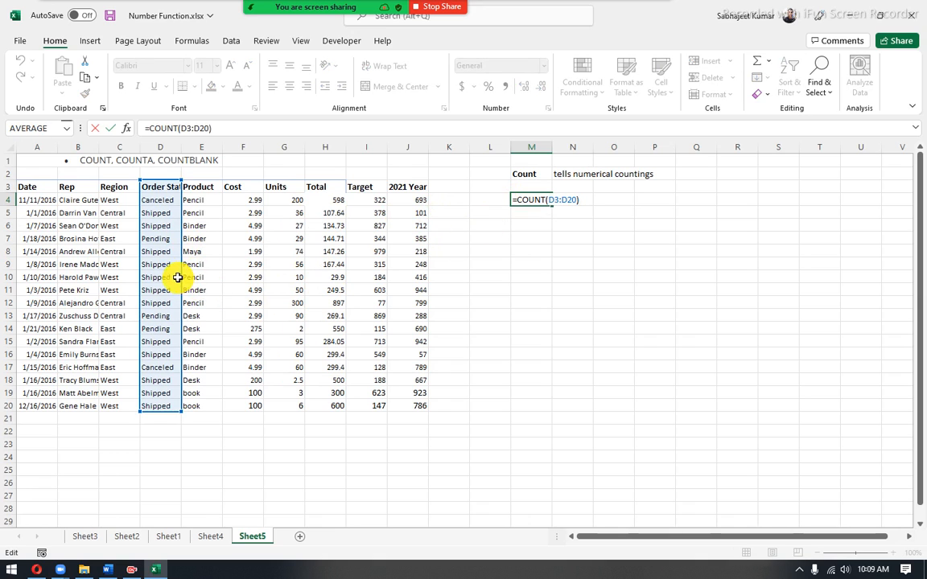
pyautogui.moveTo(182, 413); pyautogui.dragTo(263, 239)
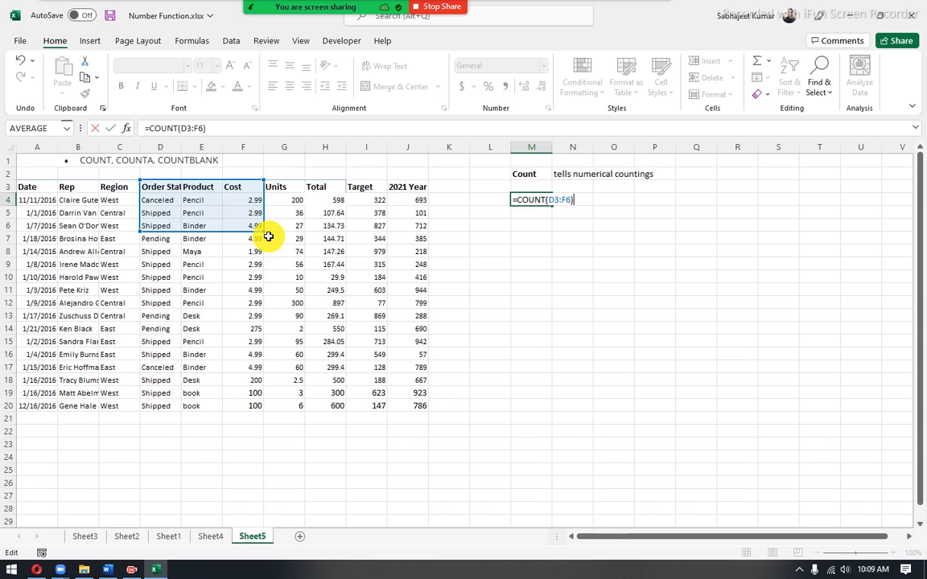
pyautogui.press('Return')
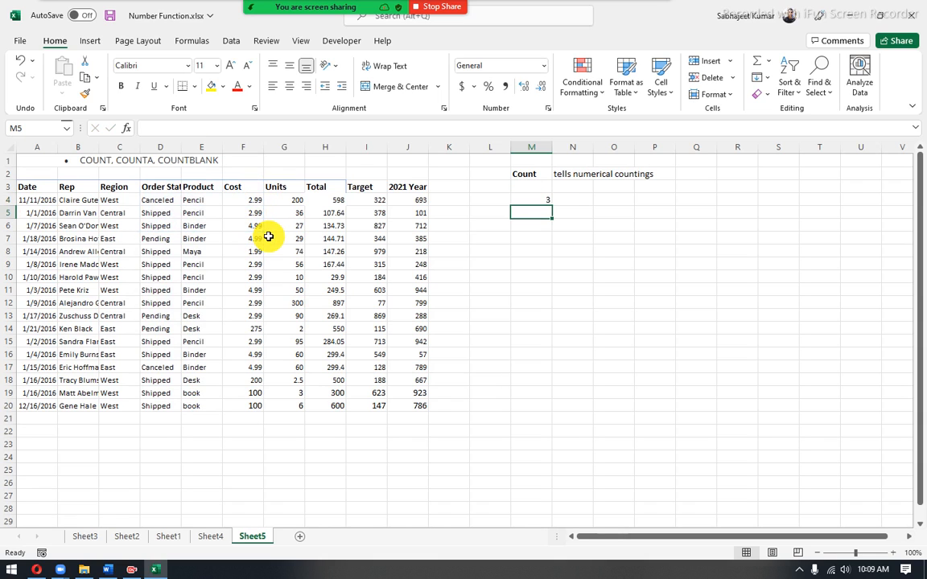
pyautogui.click(537, 201)
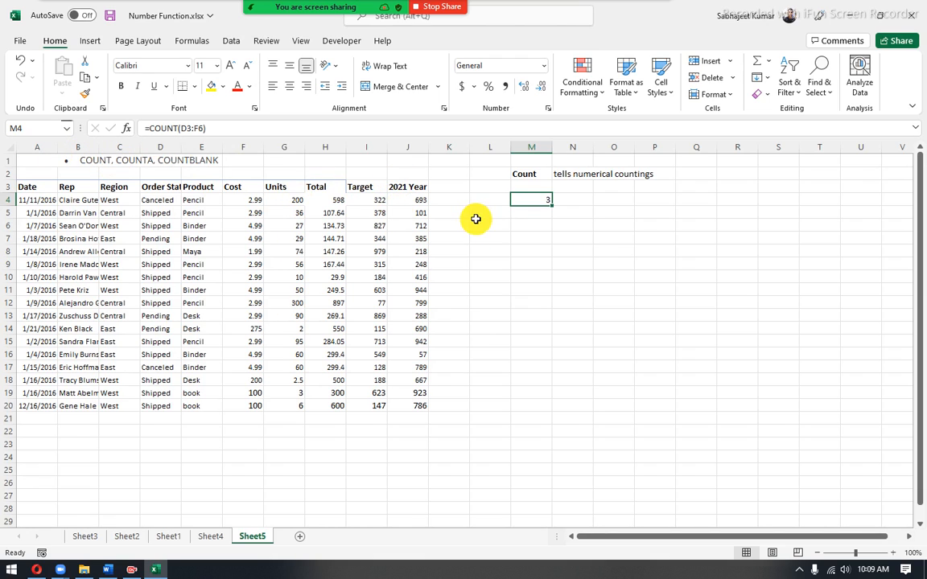
pyautogui.click(527, 233)
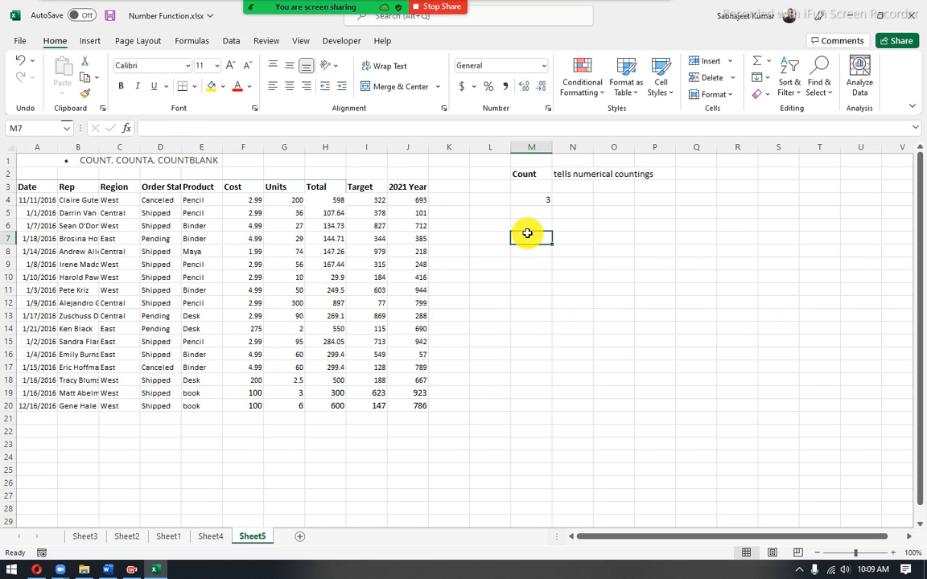
pyautogui.write('=Count')
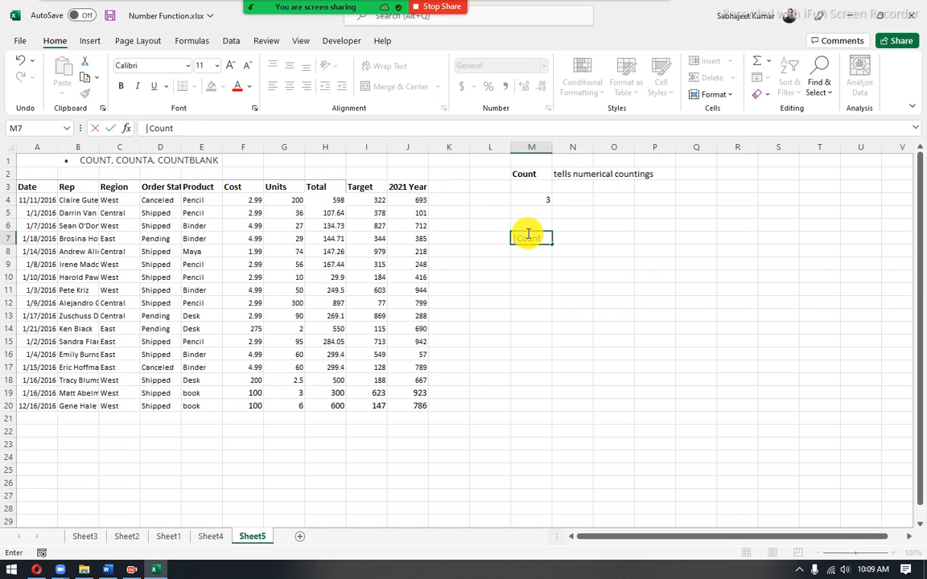
pyautogui.write('a')
pyautogui.press('Tab')
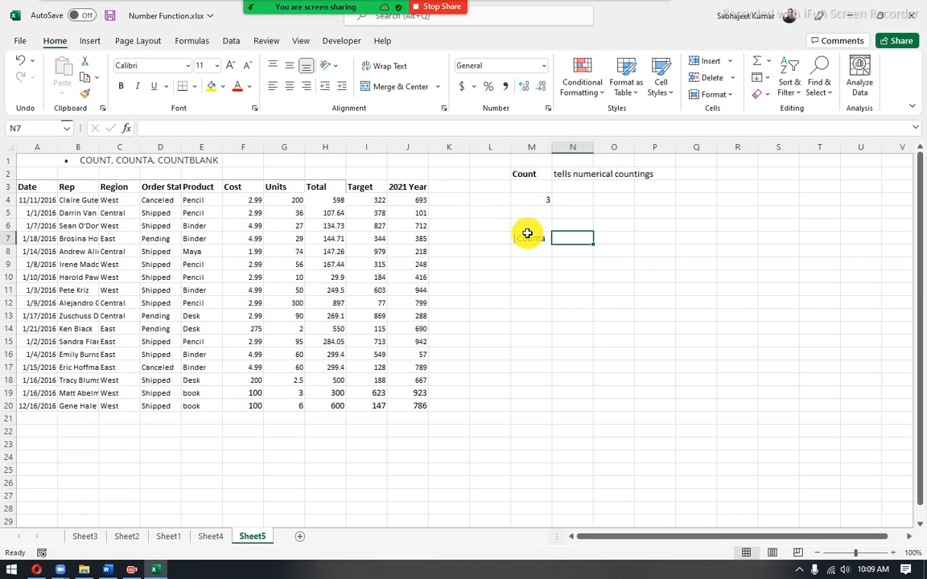
# - Enter the label "Counta" in cell M7 and the description "Tells string counting in range" in N7
pyautogui.click(527, 233)
pyautogui.write('Counta')
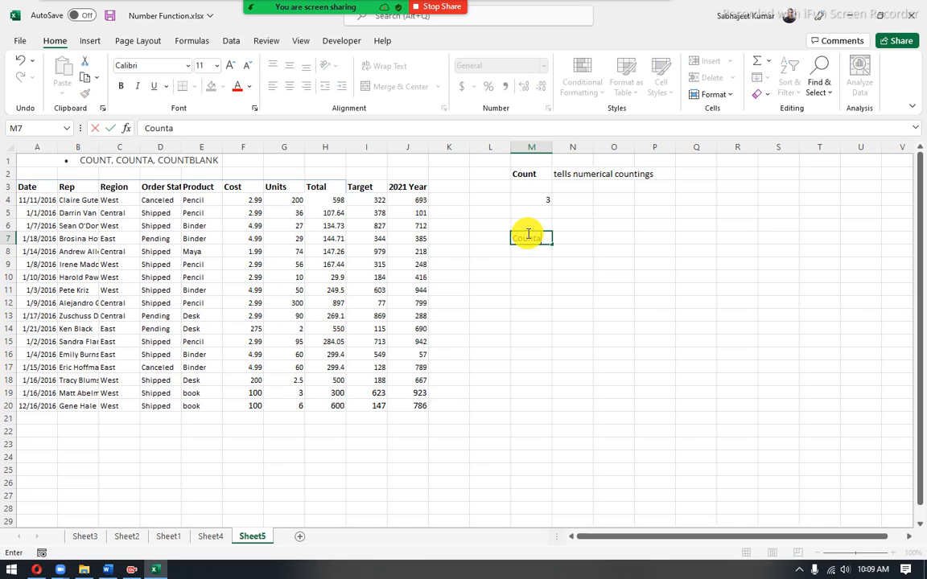
pyautogui.press('Tab')
pyautogui.write('Tell')
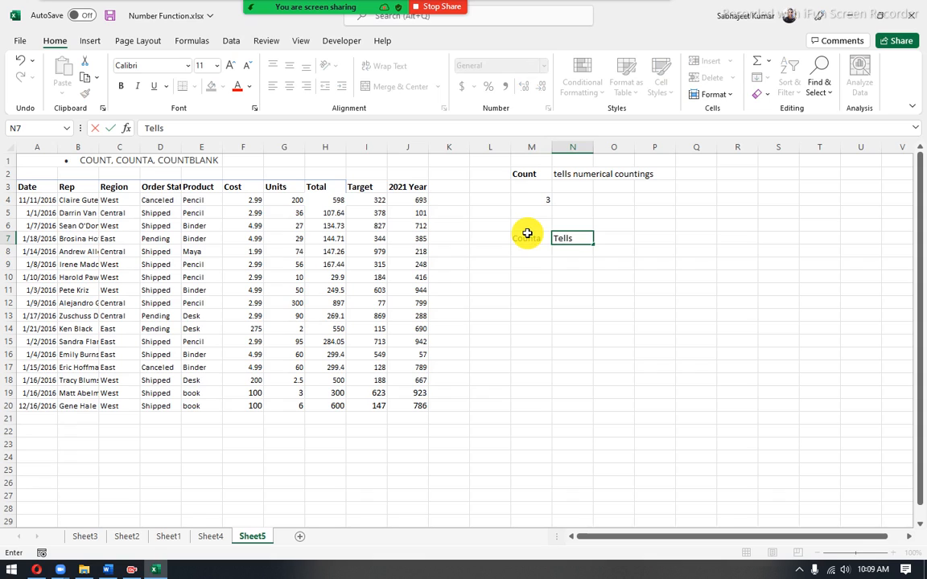
pyautogui.write('s string counts')
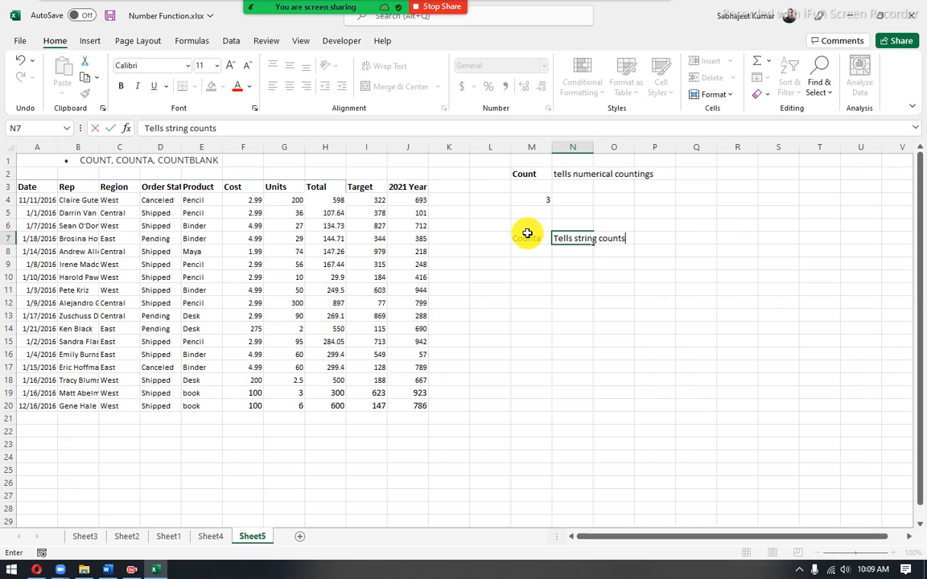
pyautogui.press('BackSpace')
pyautogui.write('ing in range')
pyautogui.press('Return')
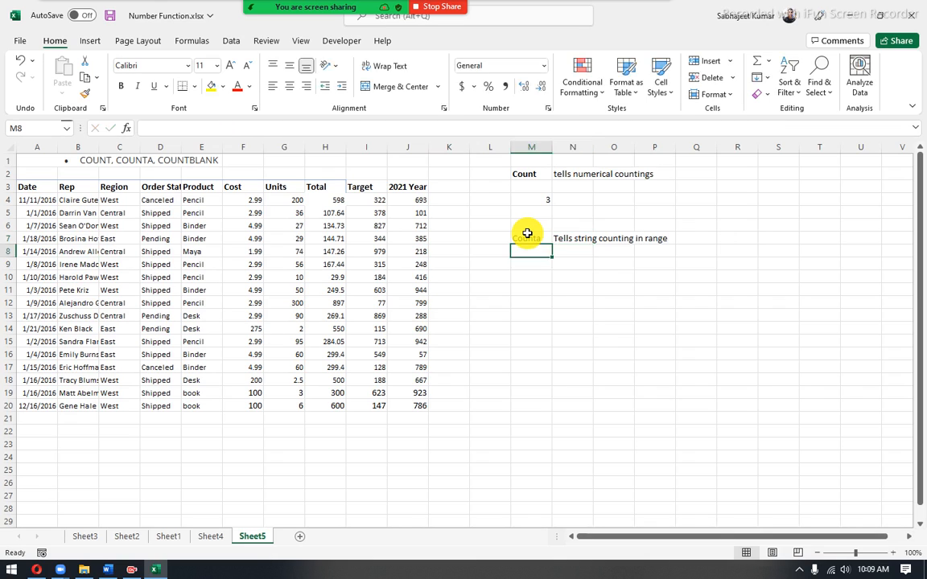
# - Extend the COUNT description in cell N2 to read "tells numerical countings range"
pyautogui.click(563, 176)
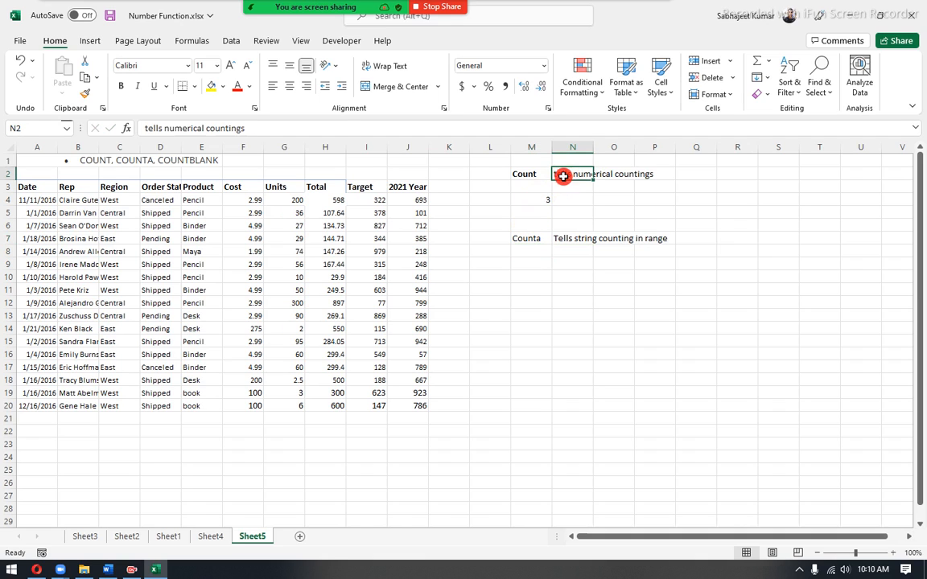
pyautogui.click(325, 134)
pyautogui.write('range')
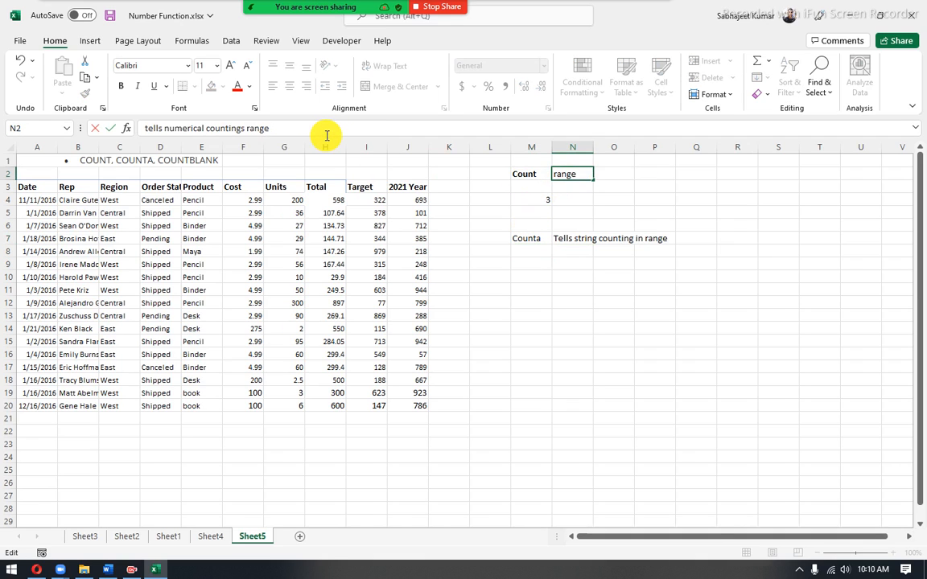
pyautogui.press('Return')
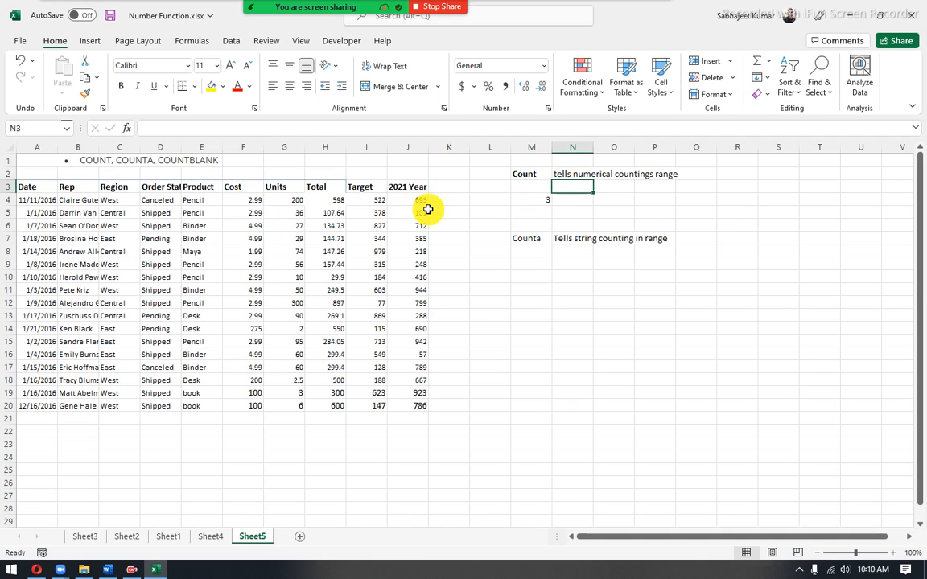
# - Examine the number and text parts of the 2021 Year header in cell J3 without changing it
pyautogui.click(403, 185)
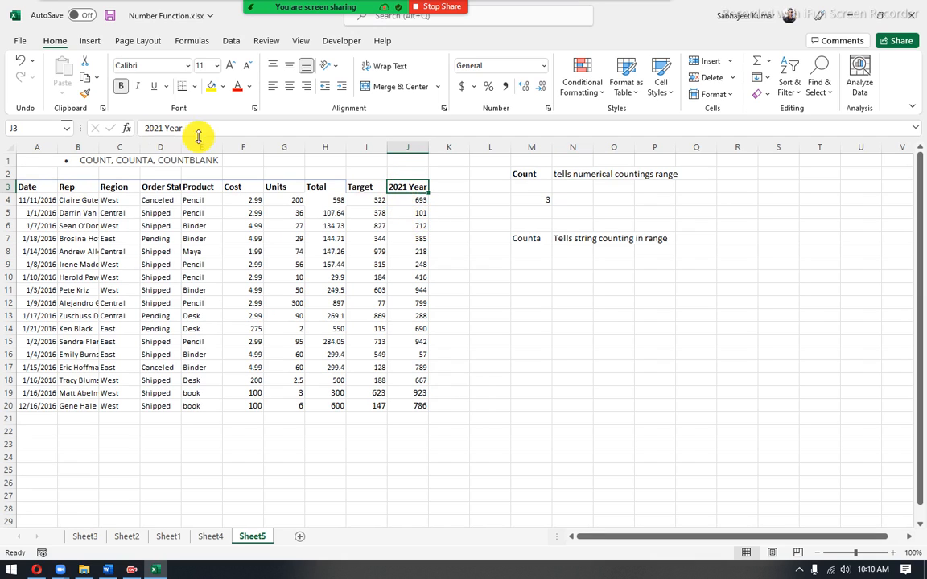
pyautogui.moveTo(185, 128); pyautogui.dragTo(28, 128)
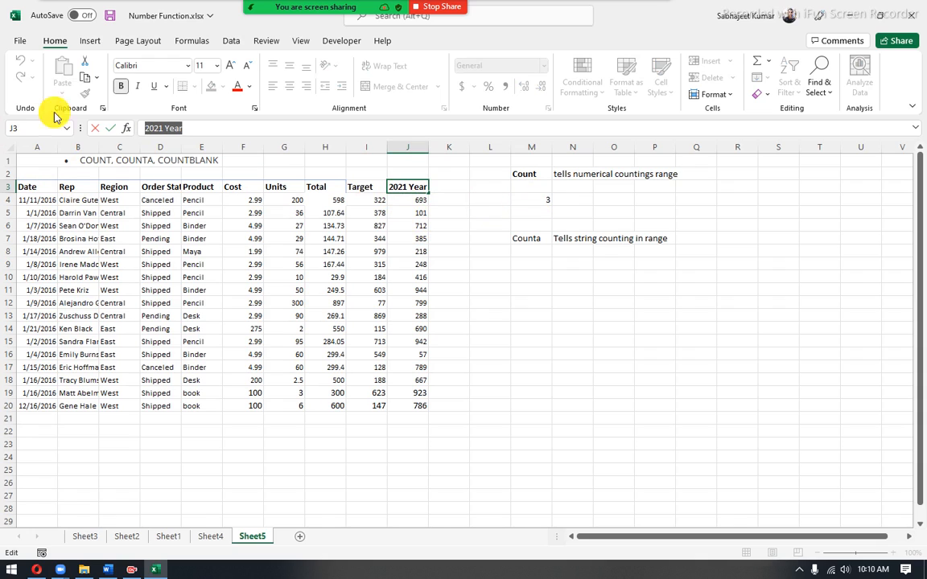
pyautogui.moveTo(145, 128); pyautogui.dragTo(162, 127)
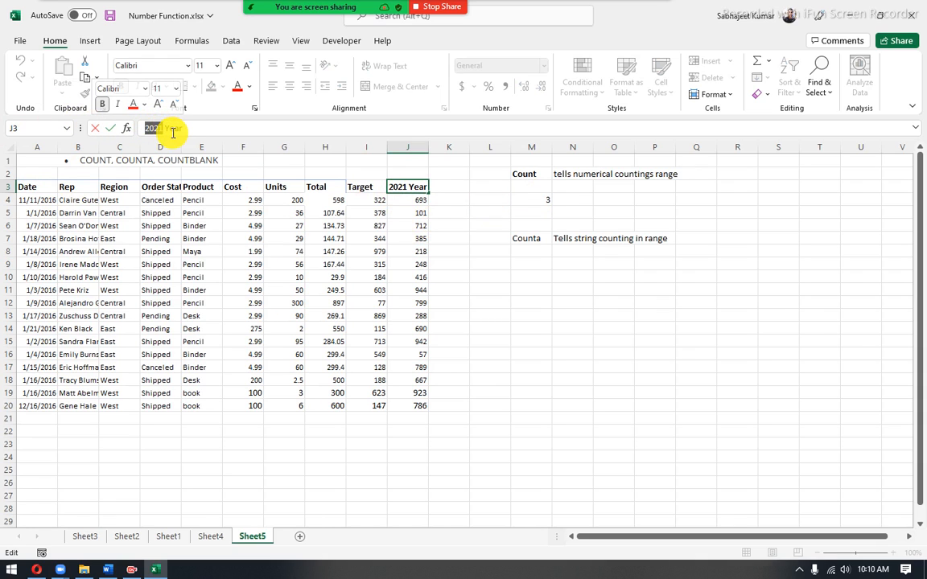
pyautogui.press('Escape')
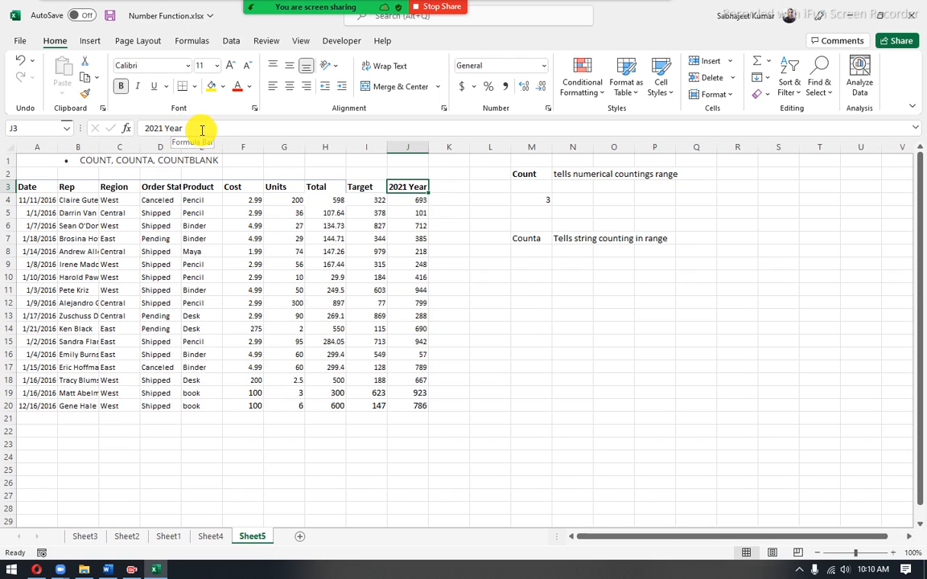
pyautogui.moveTo(202, 130); pyautogui.dragTo(120, 131)
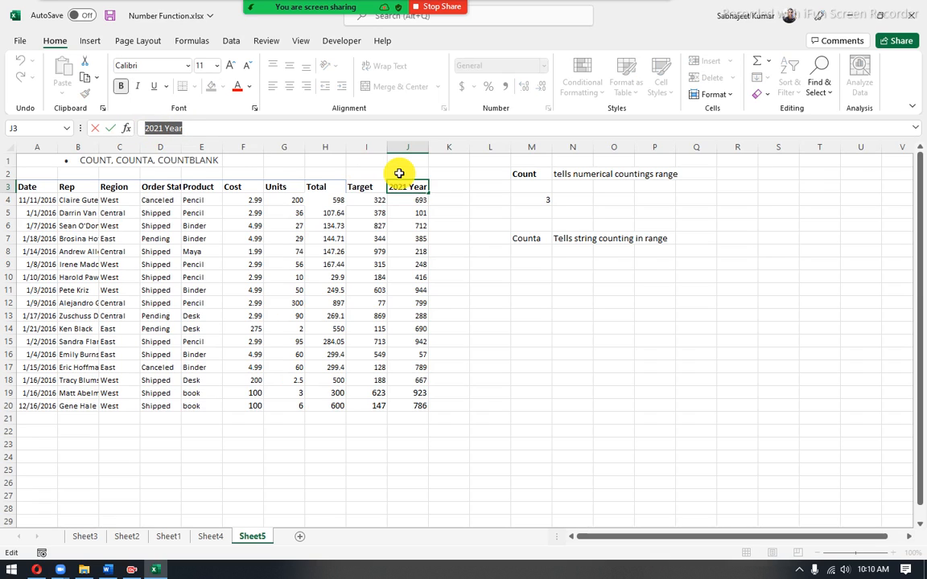
pyautogui.press('Escape')
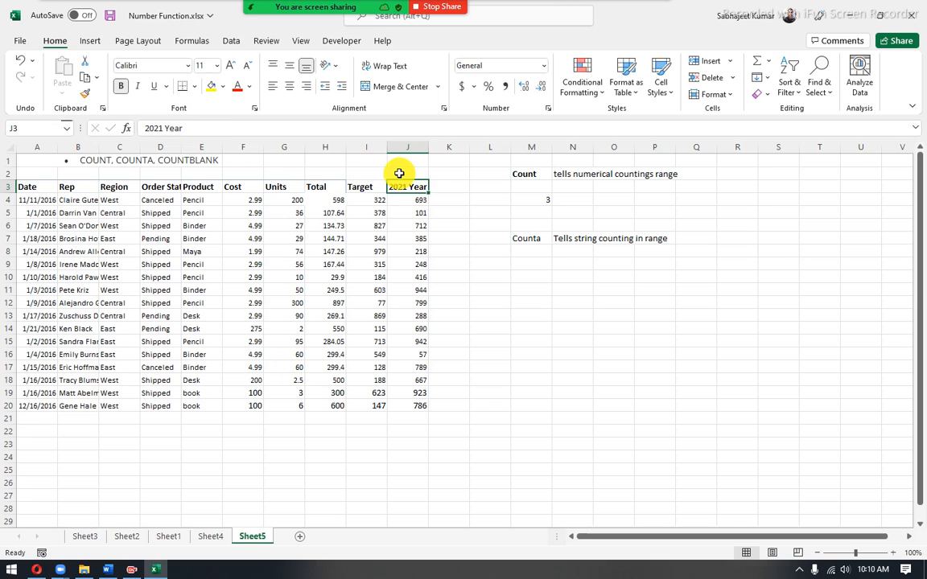
# - In cell M8, enter a COUNTA formula over the range J3:J5 and check it against the cells it covers
pyautogui.click(544, 248)
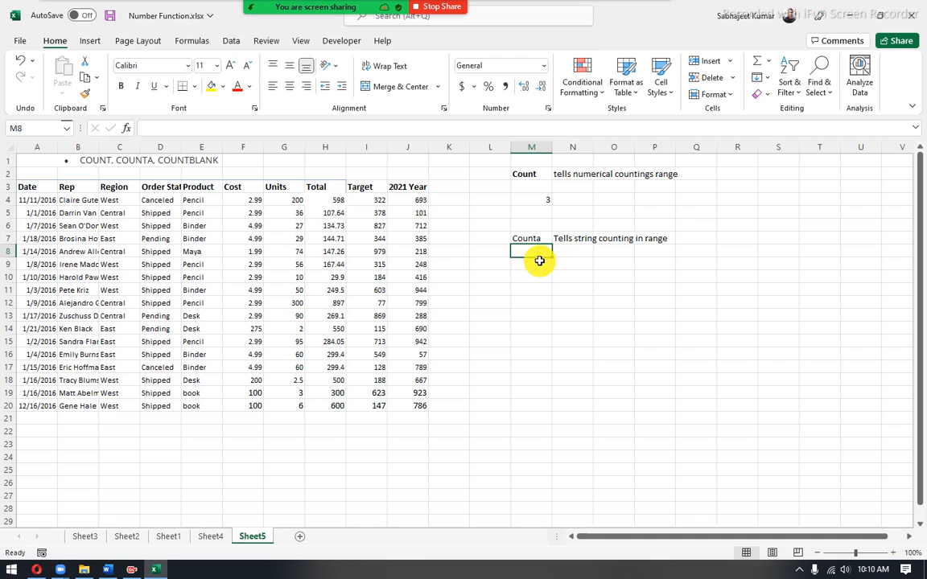
pyautogui.write('=count')
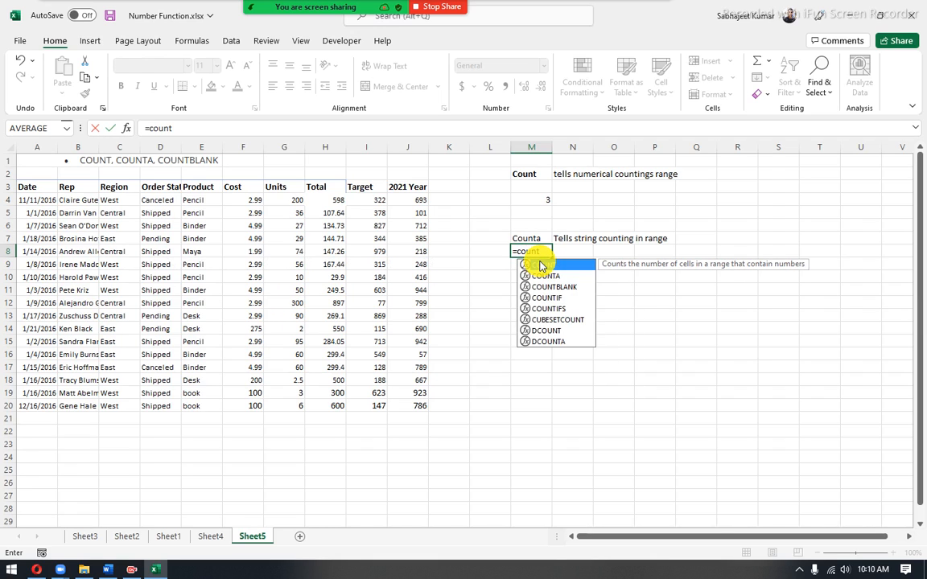
pyautogui.press('Down')
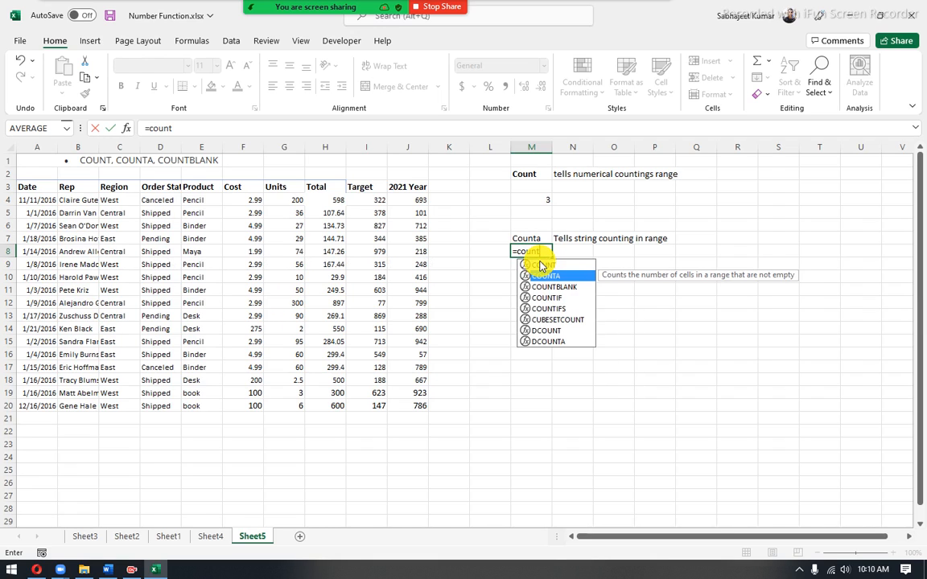
pyautogui.doubleClick(591, 276)
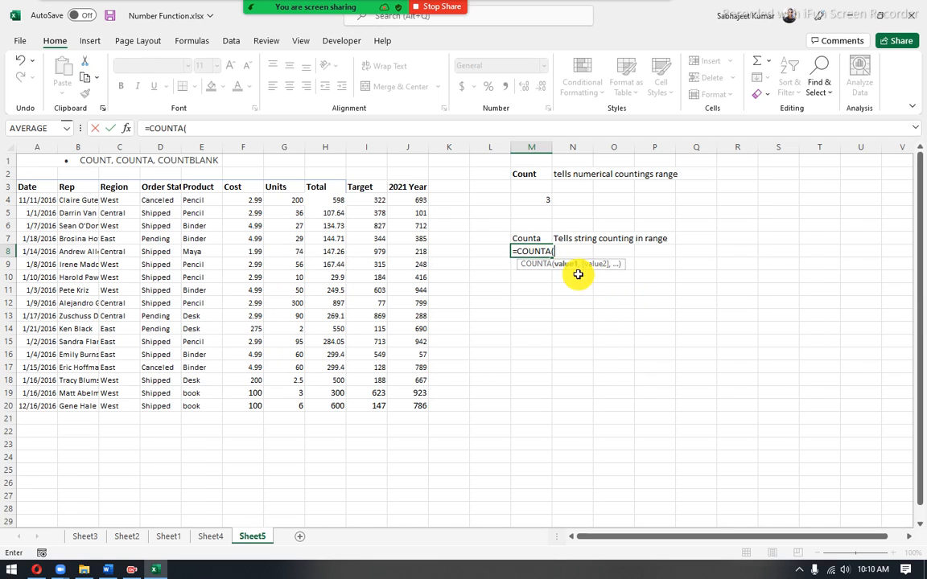
pyautogui.moveTo(411, 186); pyautogui.dragTo(421, 206)
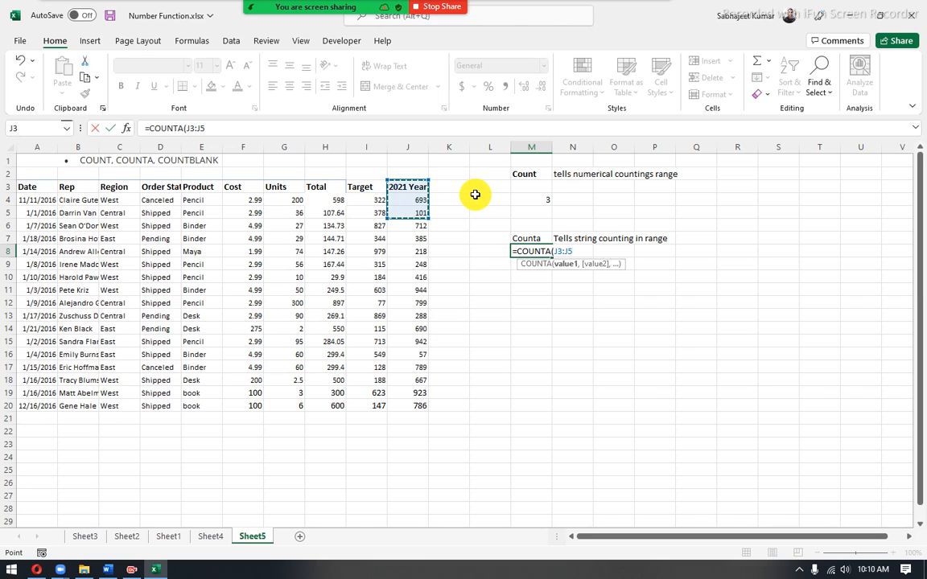
pyautogui.press('Return')
pyautogui.click(531, 251)
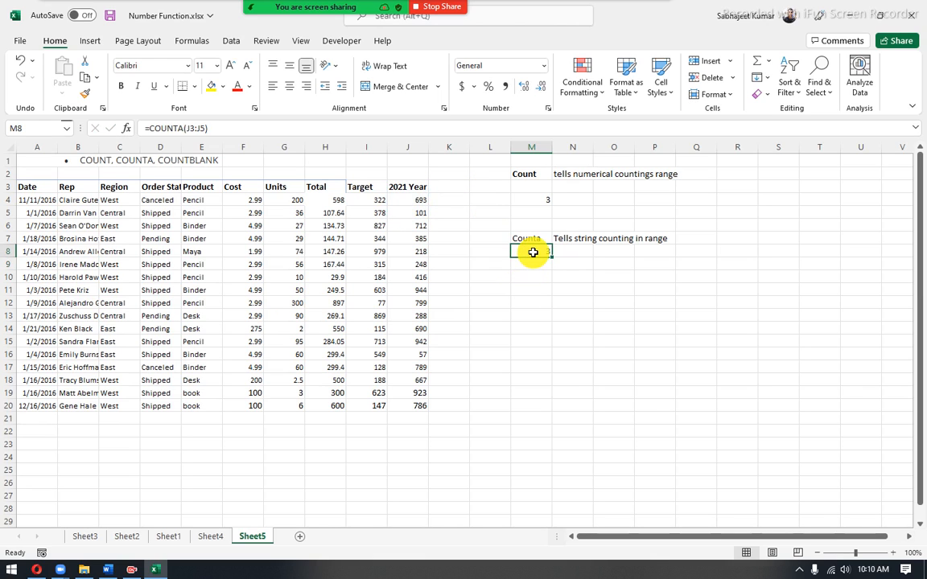
pyautogui.click(412, 187)
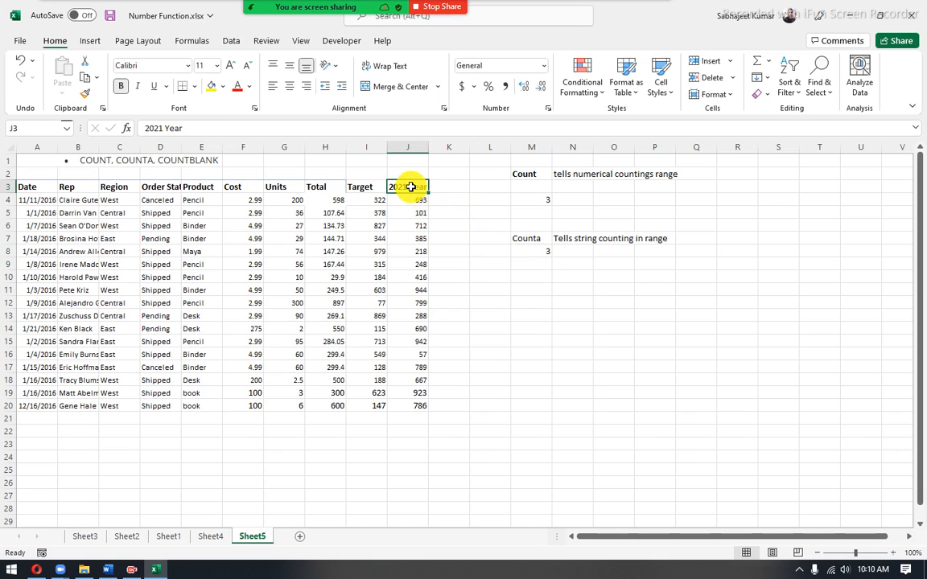
pyautogui.moveTo(409, 198); pyautogui.dragTo(409, 209)
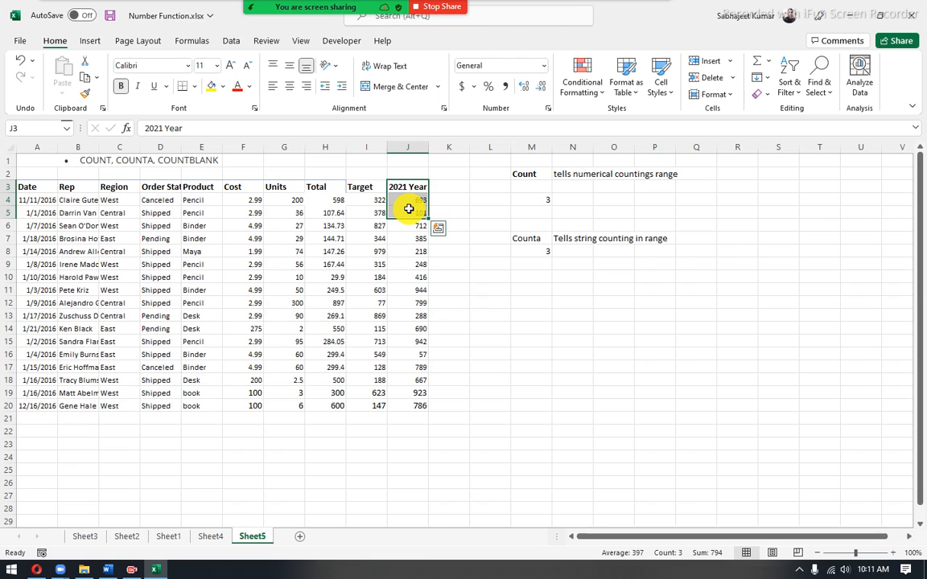
# - Enter the sample number 123 in cell M11 and the sample text "abc" in cell M13
pyautogui.click(545, 286)
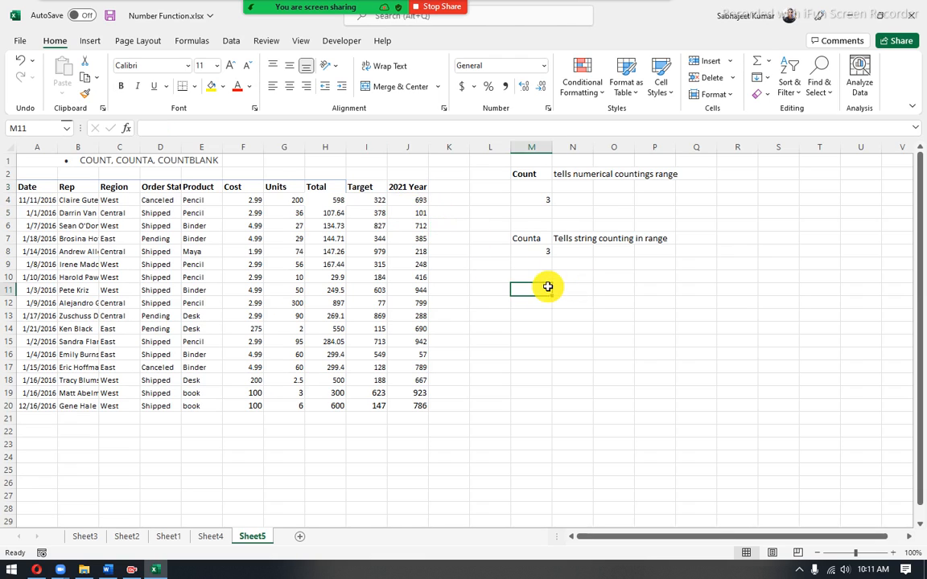
pyautogui.write('123')
pyautogui.press('Return')
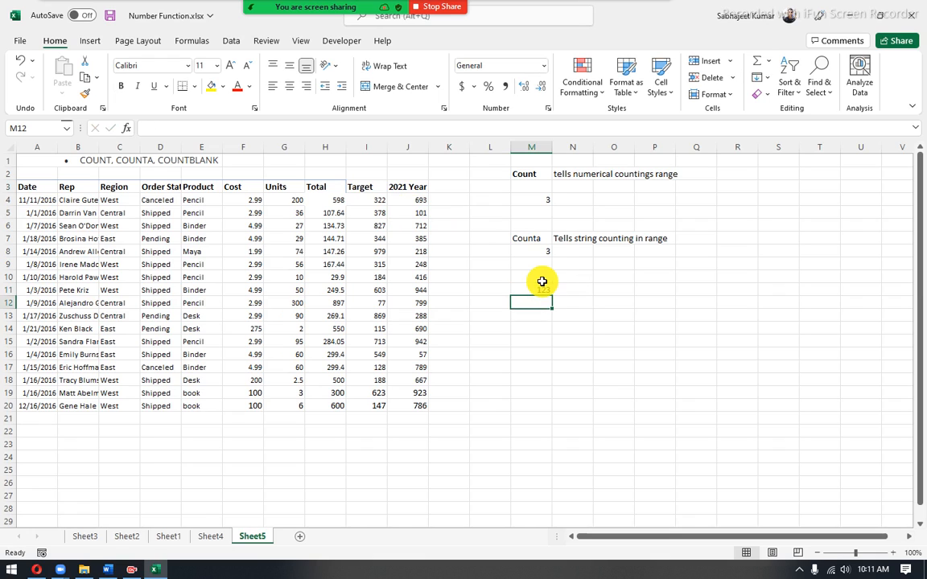
pyautogui.click(539, 290)
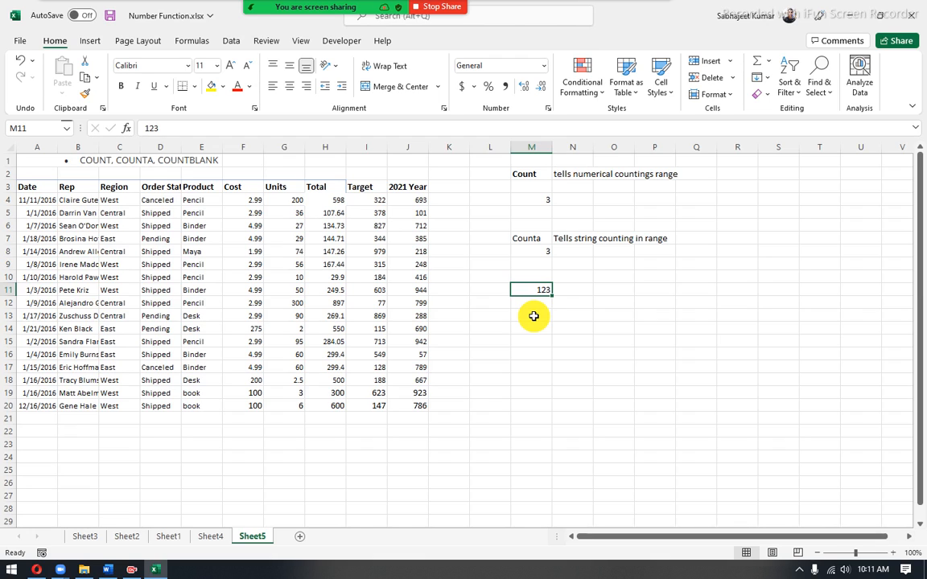
pyautogui.click(534, 316)
pyautogui.write('abc')
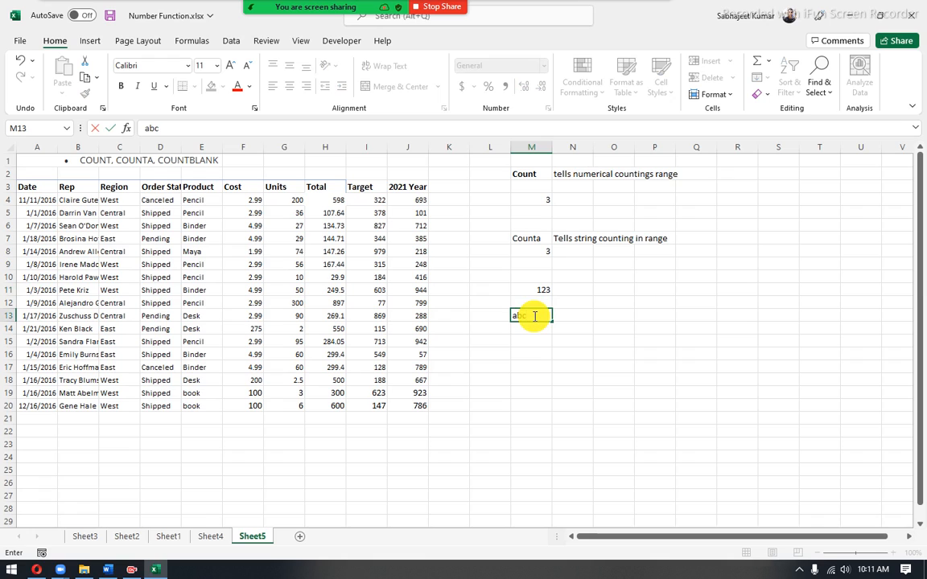
pyautogui.press('Return')
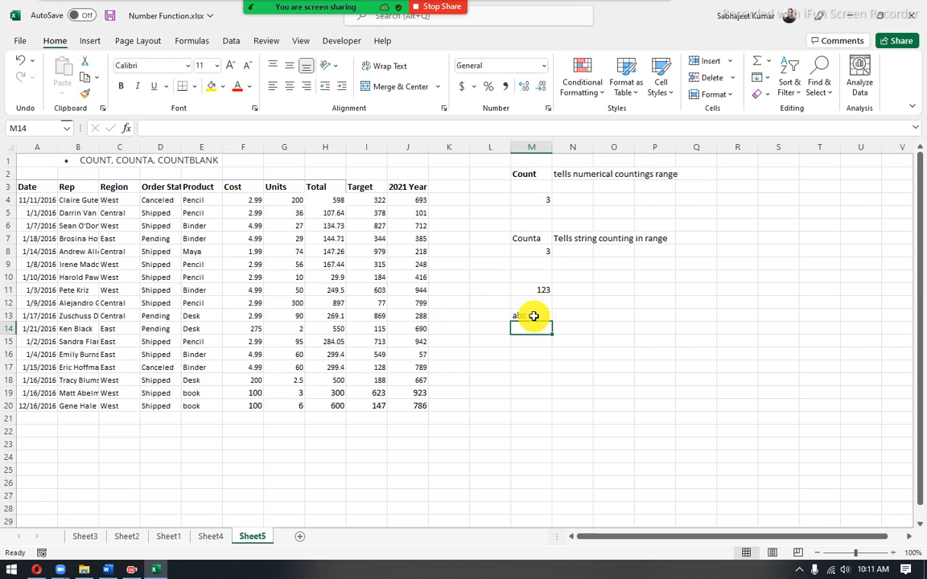
pyautogui.click(534, 316)
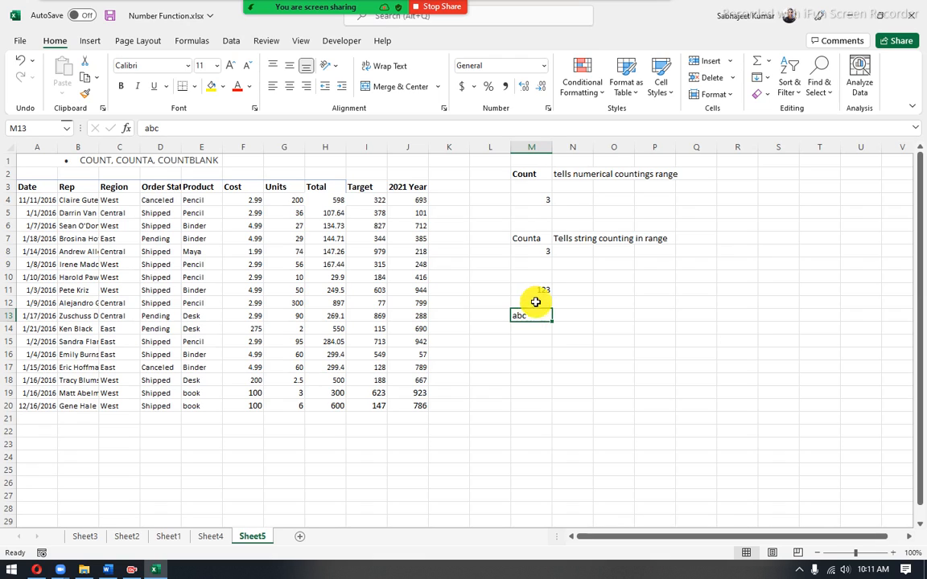
# - Compare the sample number in M11 and text in M13 with the mixed contents of the 2021 Year column
pyautogui.click(535, 291)
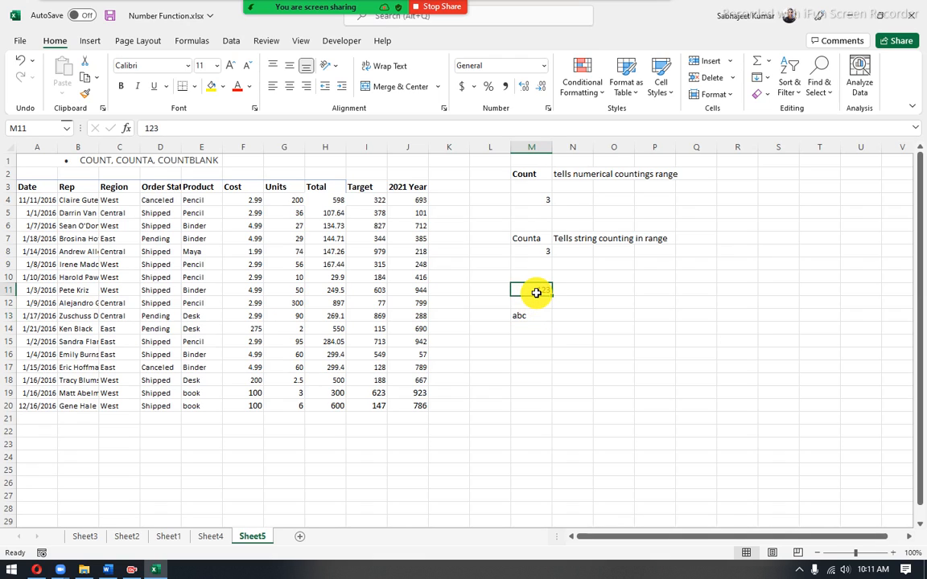
pyautogui.click(535, 316)
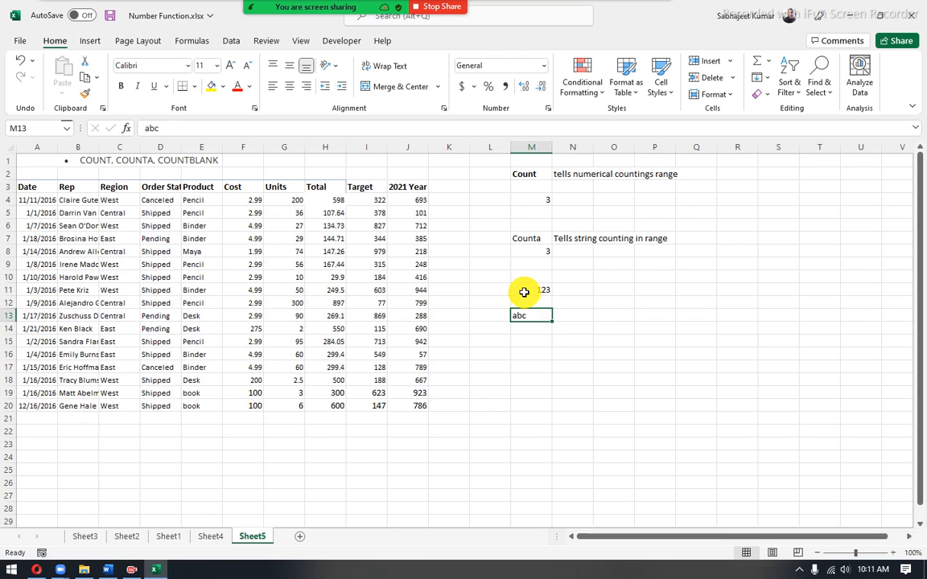
pyautogui.click(524, 292)
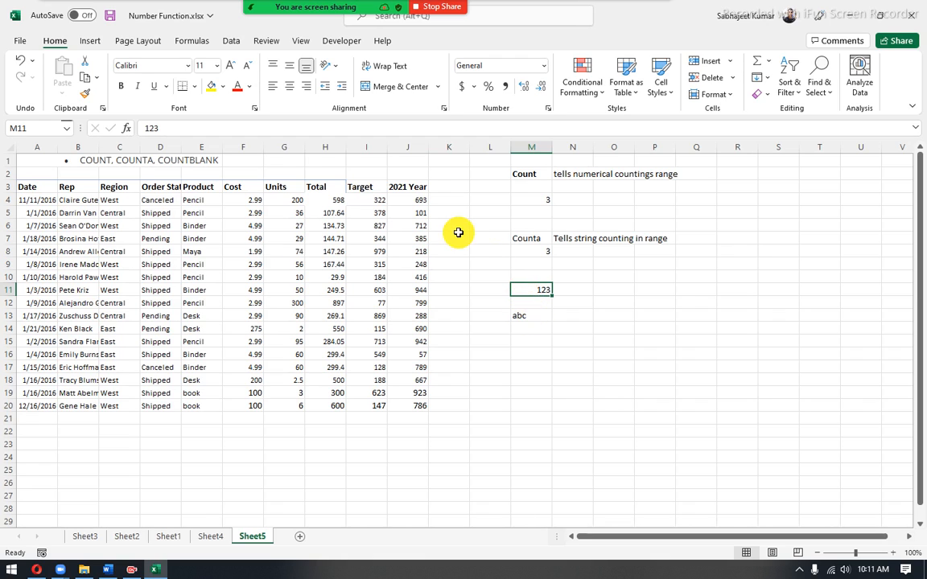
pyautogui.moveTo(414, 186); pyautogui.dragTo(418, 236)
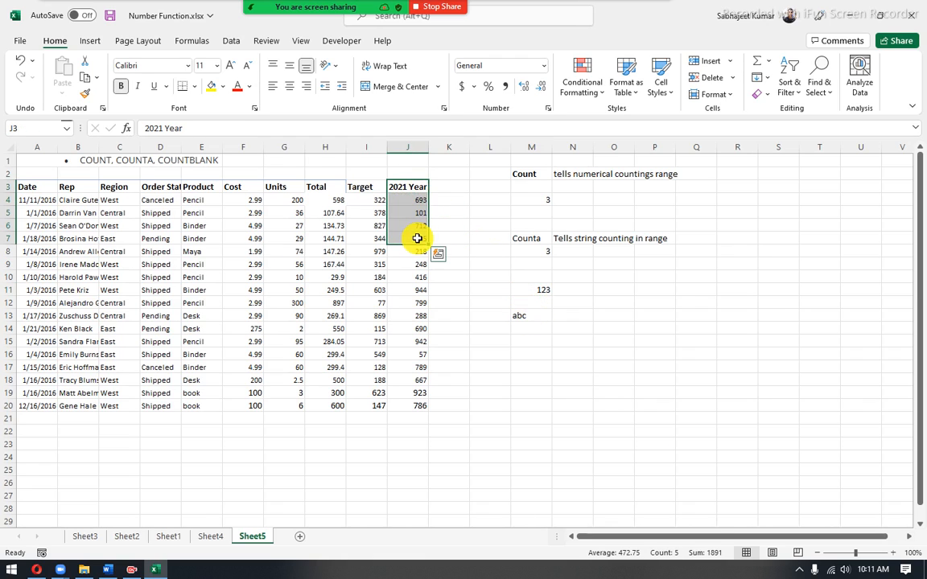
pyautogui.moveTo(524, 292); pyautogui.dragTo(532, 315)
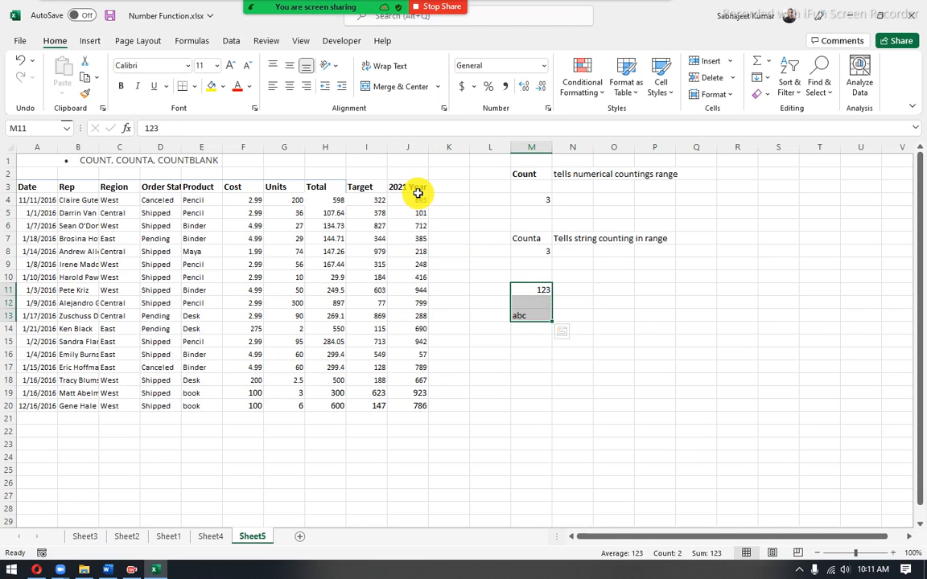
pyautogui.moveTo(418, 193); pyautogui.dragTo(414, 408)
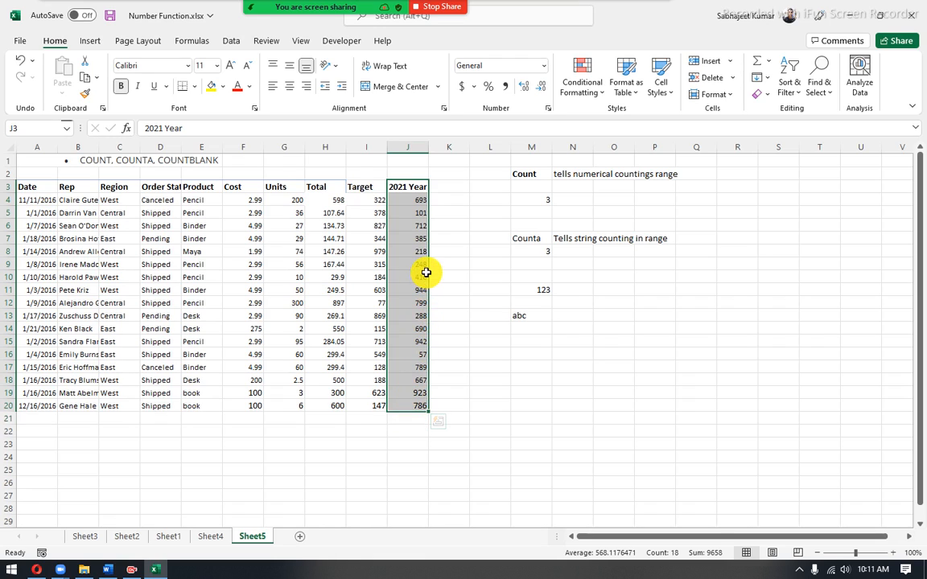
# - Clear the sample entries from the range M11:M13
pyautogui.moveTo(542, 290)
pyautogui.mouseDown()
pyautogui.moveTo(553, 321)
pyautogui.moveTo(545, 310)
pyautogui.mouseUp()
pyautogui.press('BackSpace')
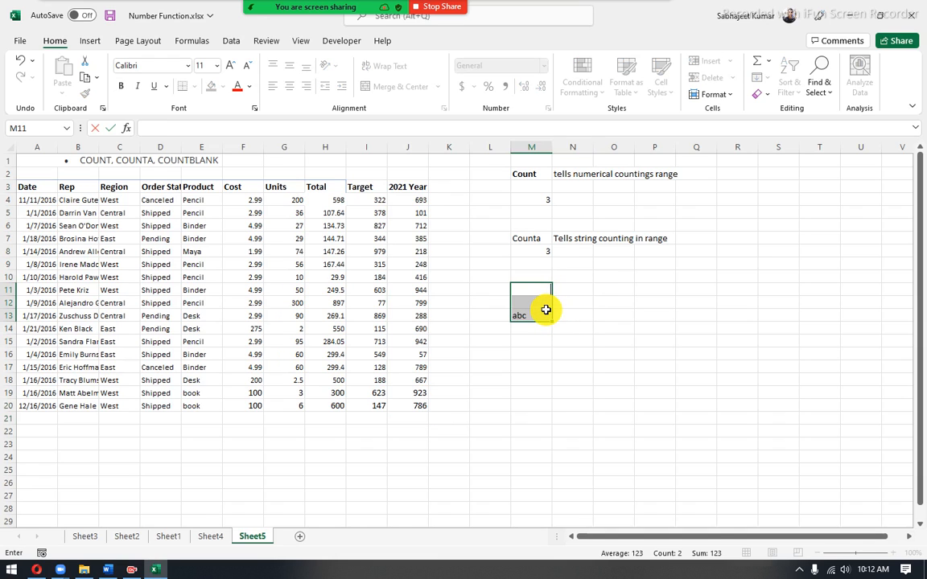
pyautogui.press('Escape')
pyautogui.press('Delete')
# - Enter the label "count only text" in cell M10
pyautogui.press('Up')
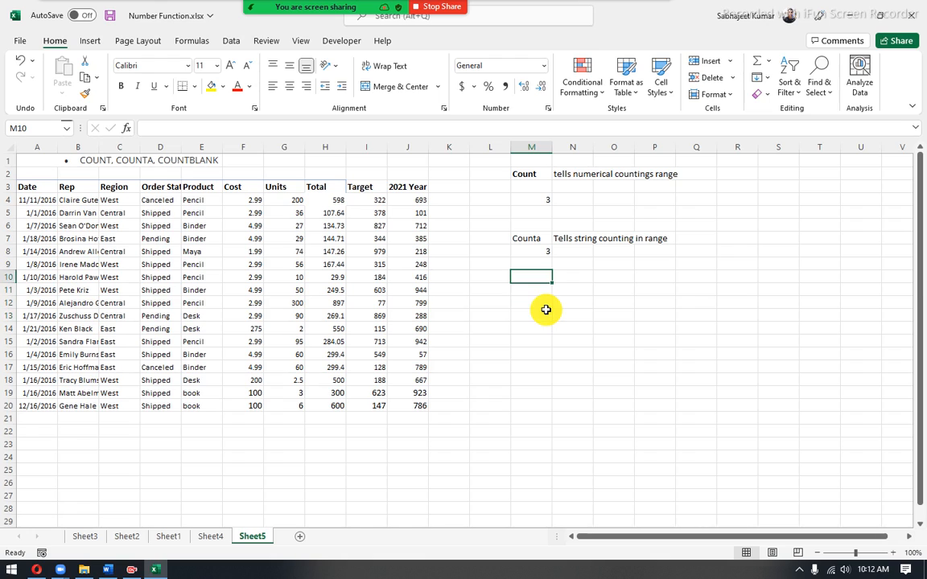
pyautogui.write('count')
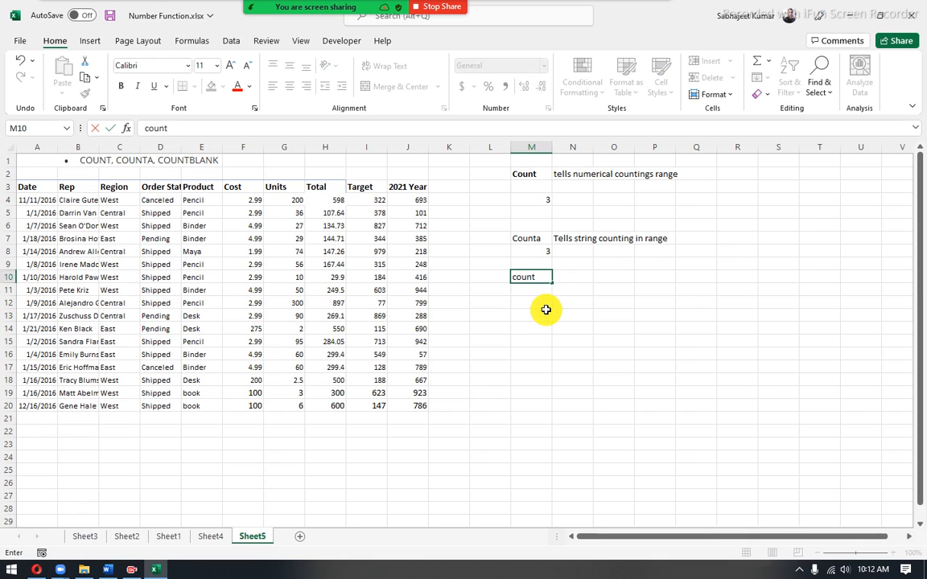
pyautogui.write(' only text')
pyautogui.press('Return')
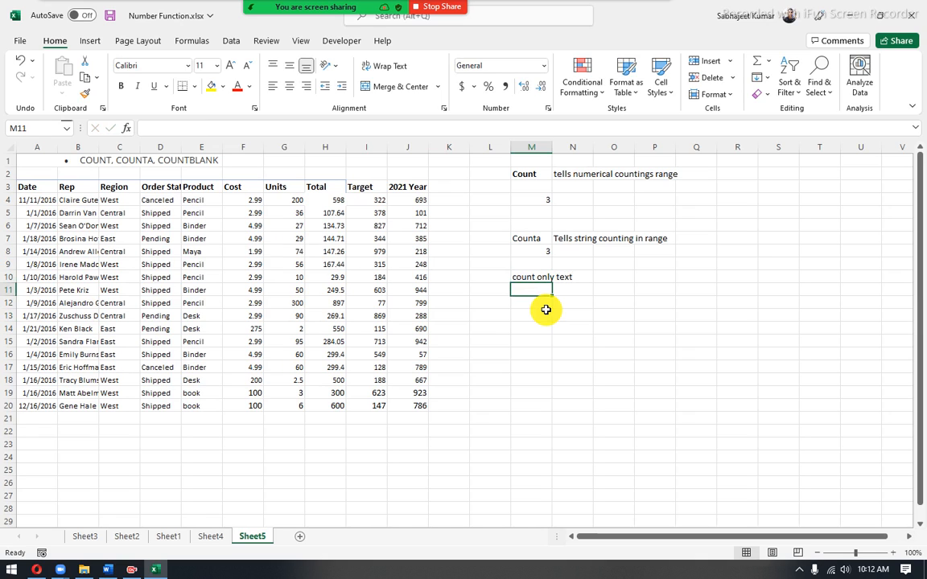
# - Enter the formula =COUNTA(J3:J20)-COUNT(J3:J20) in cell M11 to count only the text entries
pyautogui.write('=count')
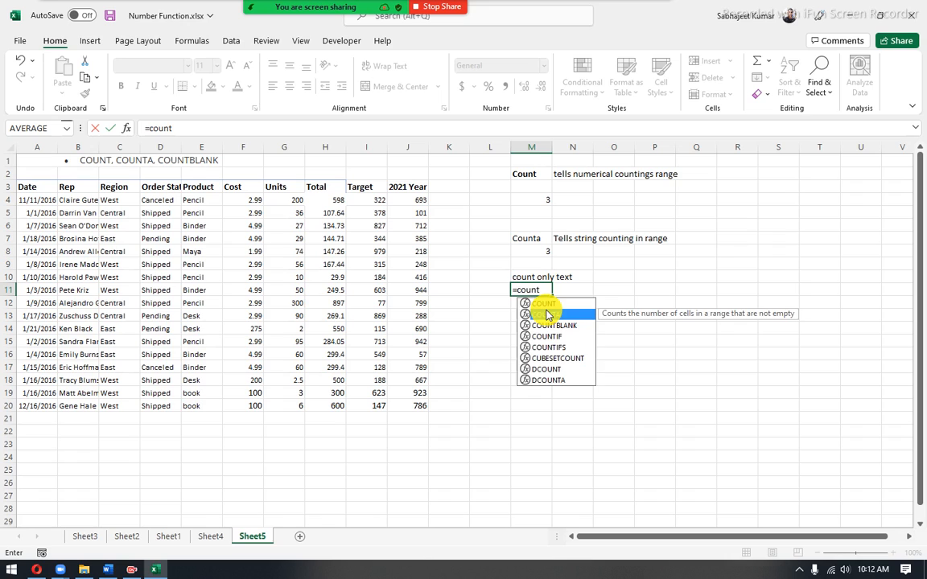
pyautogui.doubleClick(547, 314)
pyautogui.moveTo(409, 188); pyautogui.dragTo(424, 400)
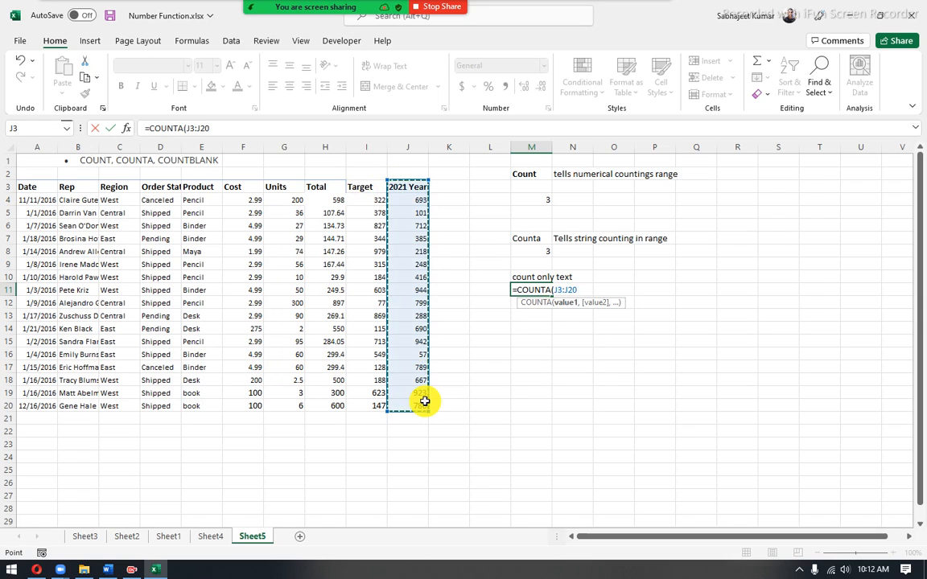
pyautogui.write(')-')
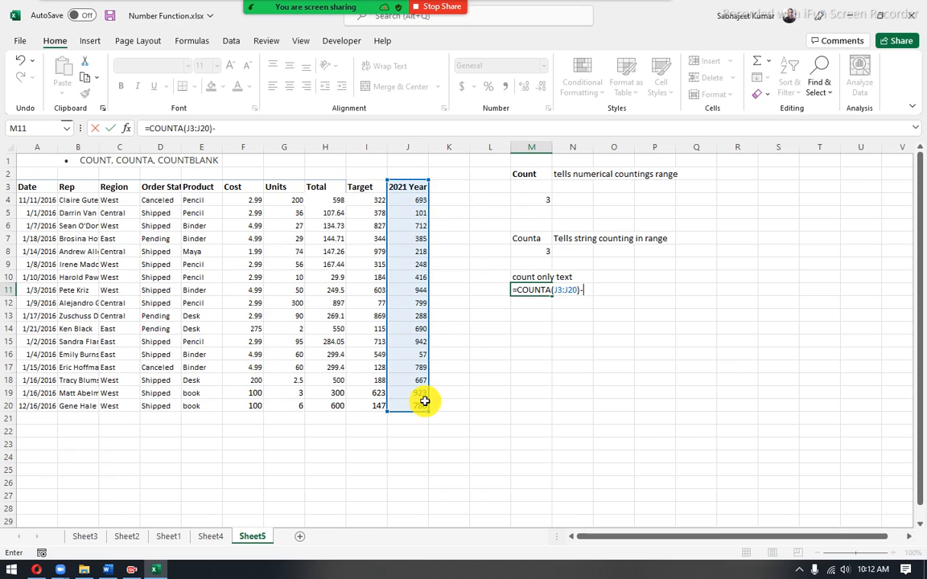
pyautogui.write('count')
pyautogui.press('Tab')
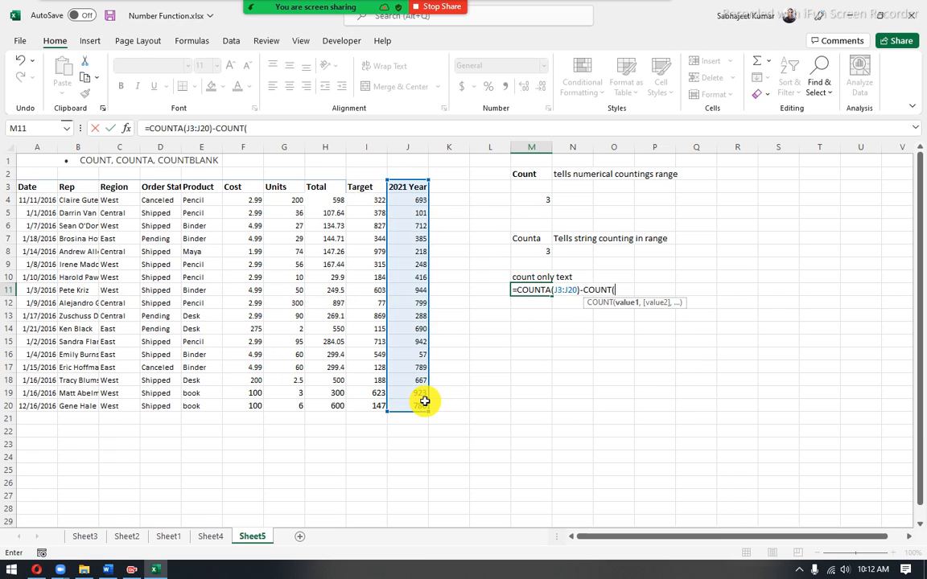
pyautogui.moveTo(412, 190); pyautogui.dragTo(407, 410)
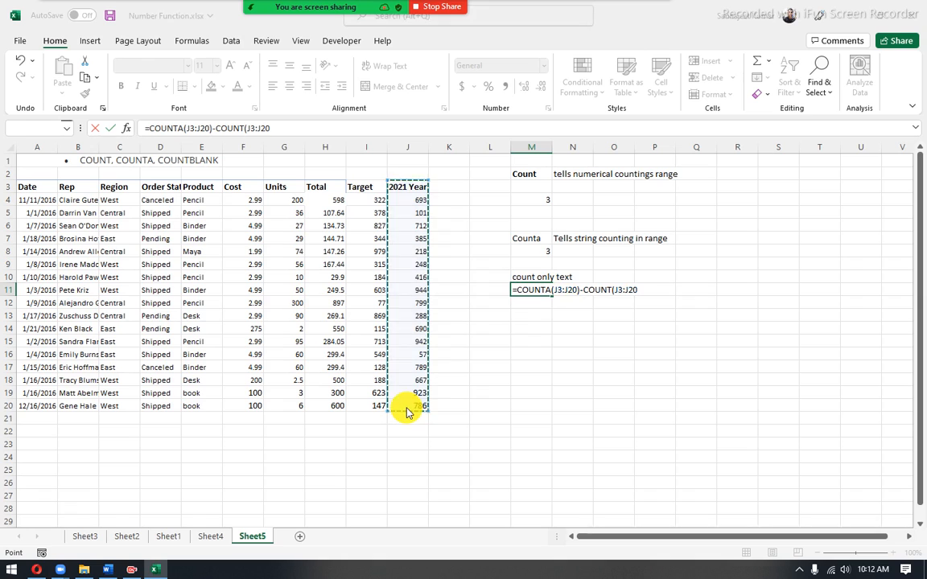
pyautogui.press('Return')
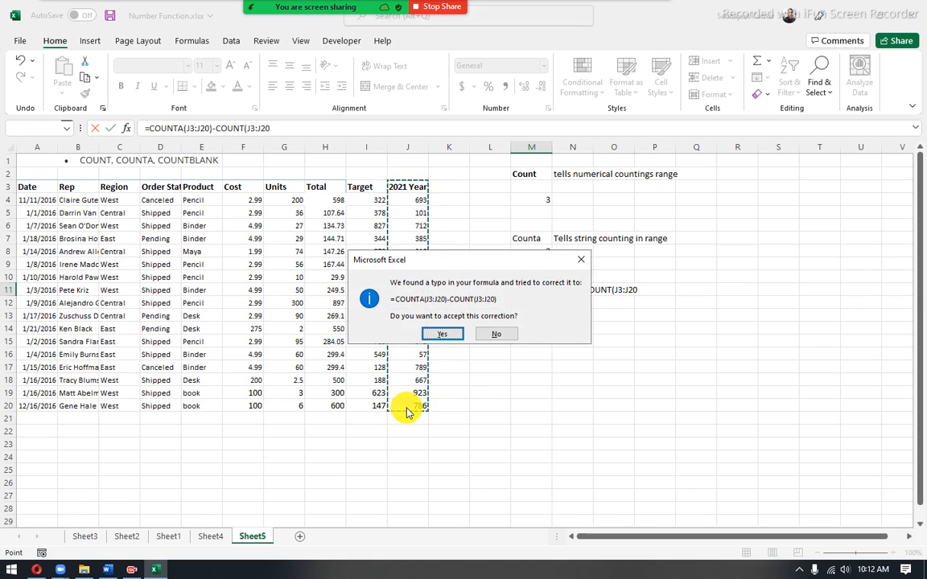
pyautogui.press('Return')
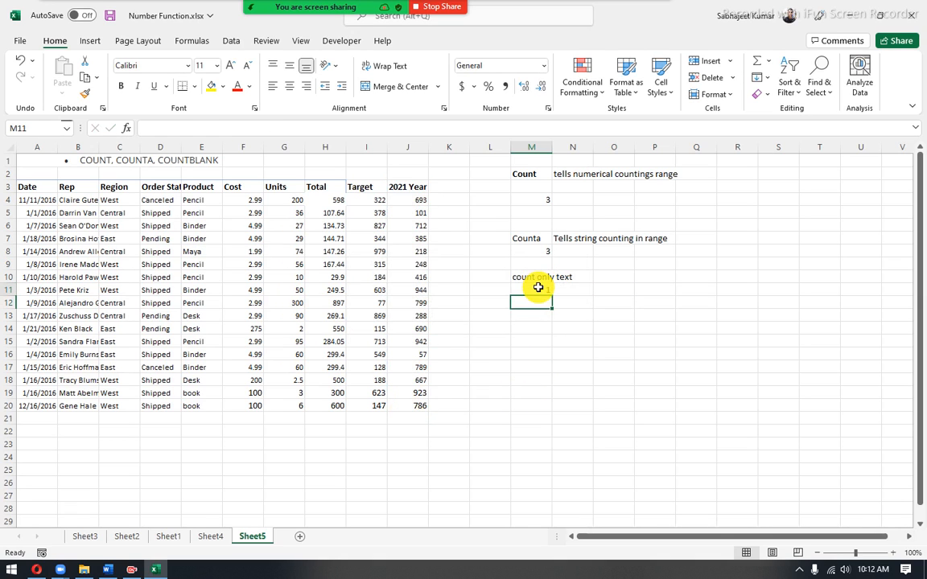
# - Replace the number in cell J5 with the text "abc" and check the text-only count formula in M11
pyautogui.click(541, 288)
pyautogui.click(410, 189)
pyautogui.click(410, 216)
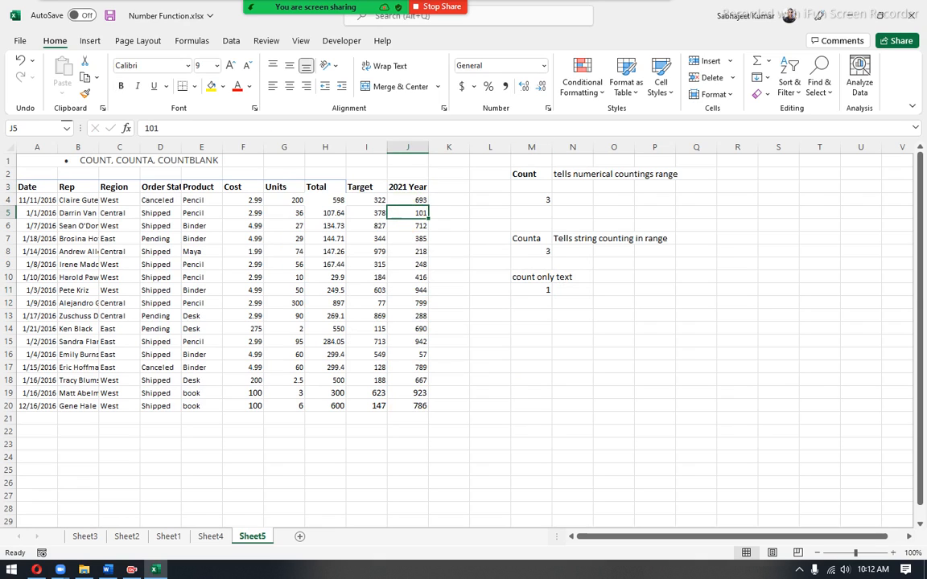
pyautogui.write('abc')
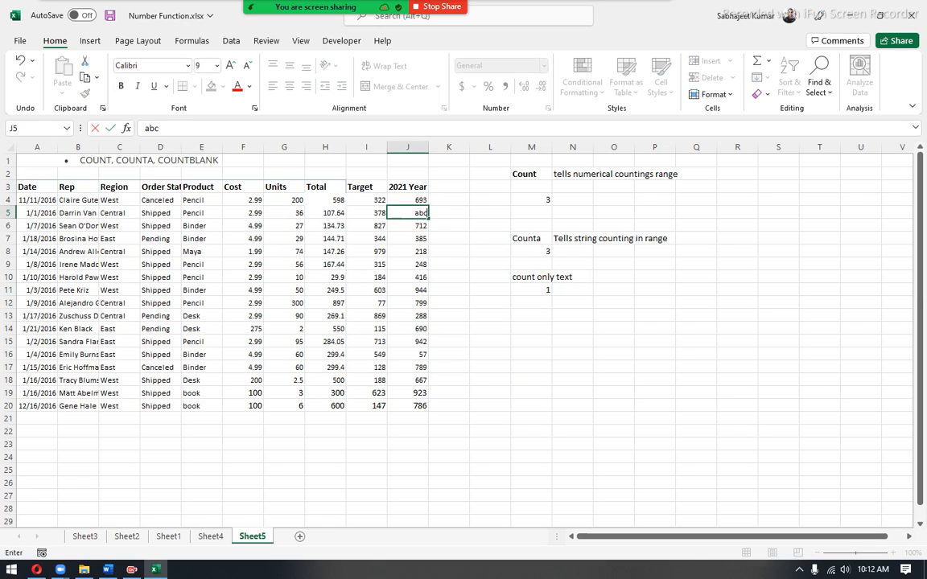
pyautogui.press('Return')
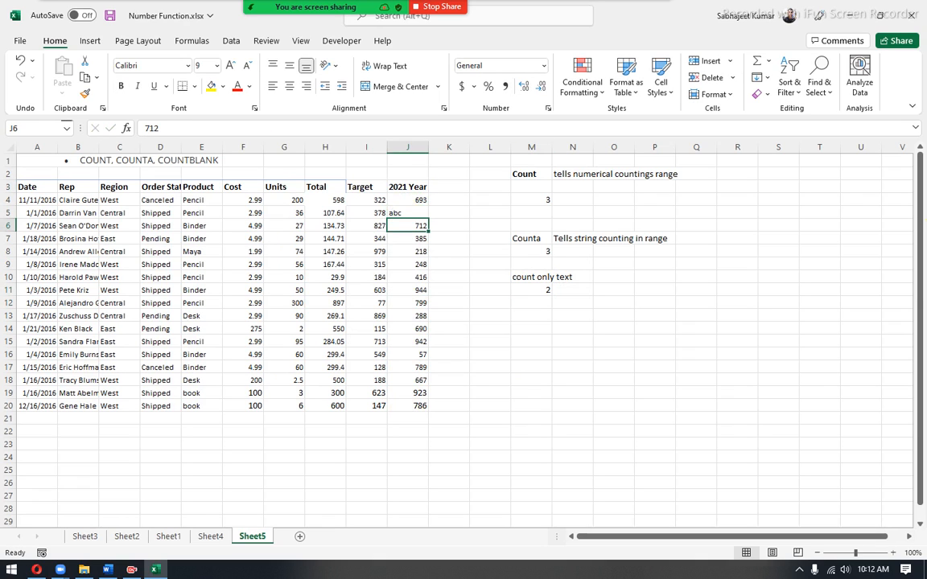
pyautogui.click(517, 292)
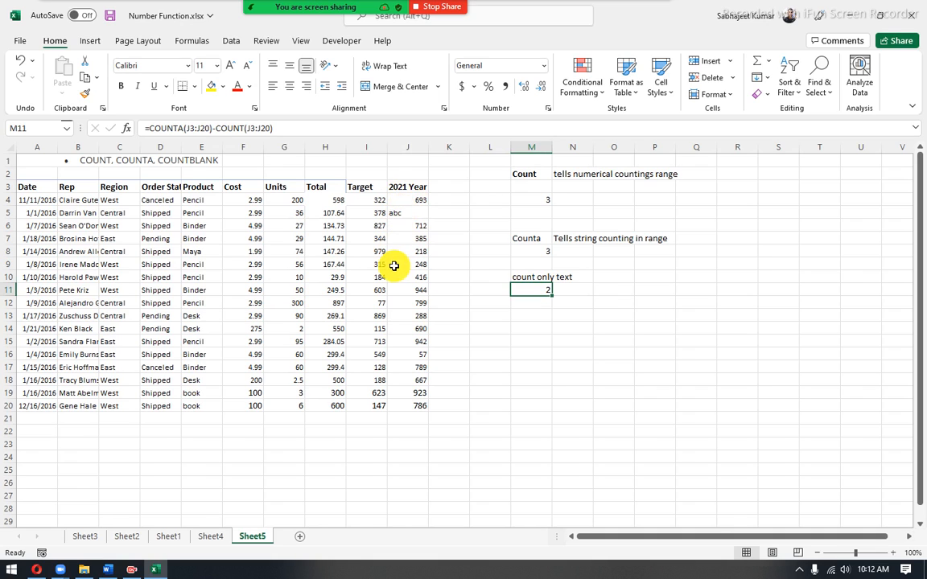
# - Clear the values from J9:J12 in the 2021 Year column
pyautogui.moveTo(412, 264); pyautogui.dragTo(412, 298)
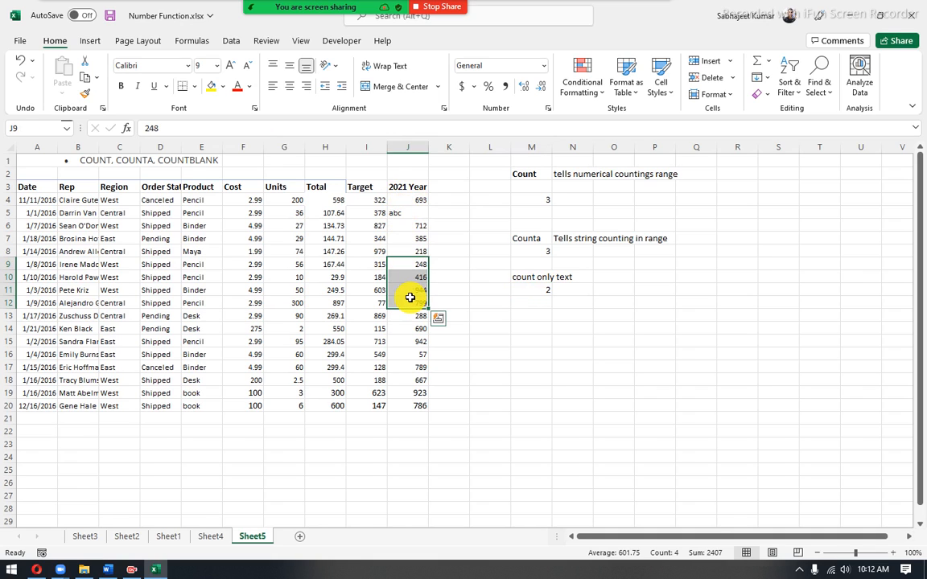
pyautogui.press('Delete')
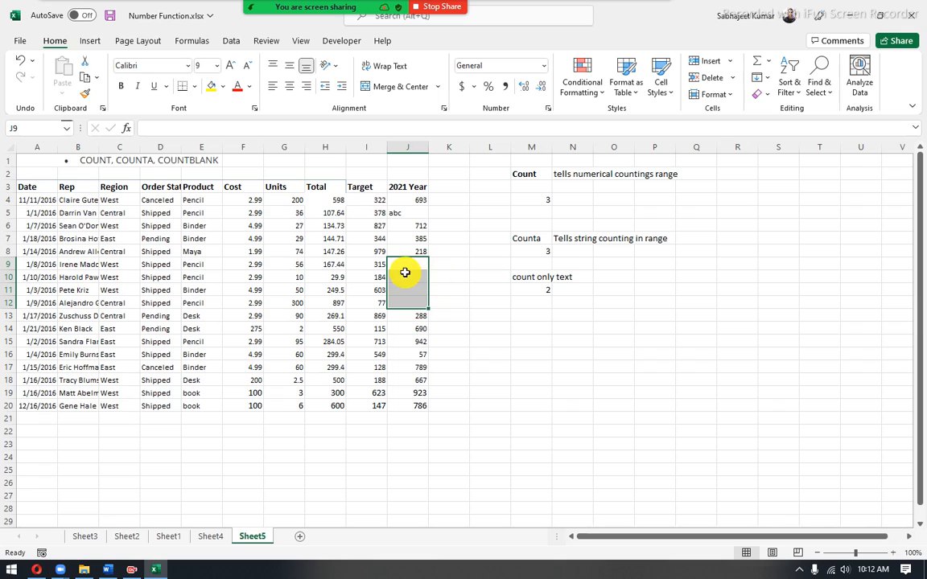
pyautogui.moveTo(414, 188); pyautogui.dragTo(414, 201)
pyautogui.moveTo(416, 264); pyautogui.dragTo(414, 401)
# - Enter a single space in the empty cell J10 so that it only looks blank
pyautogui.click(411, 274)
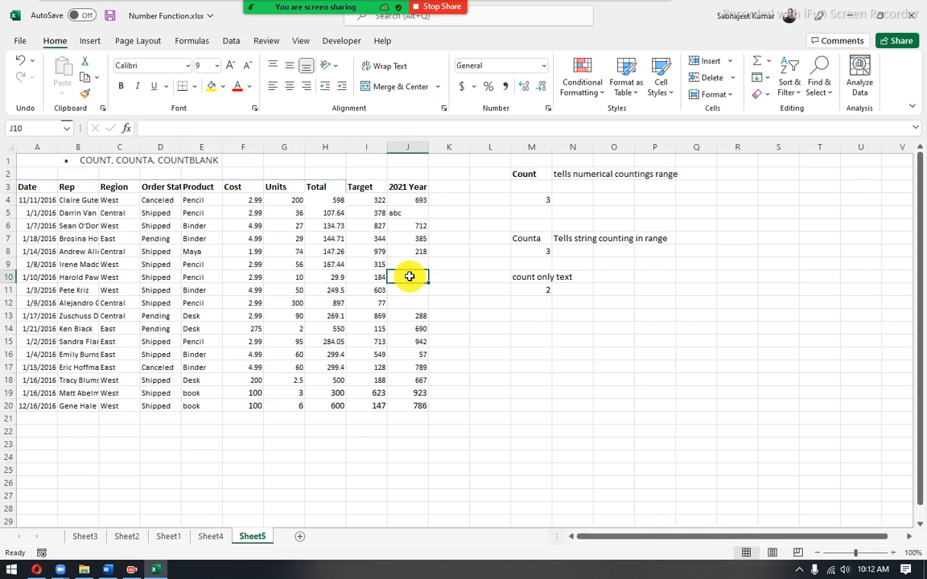
pyautogui.doubleClick(410, 276)
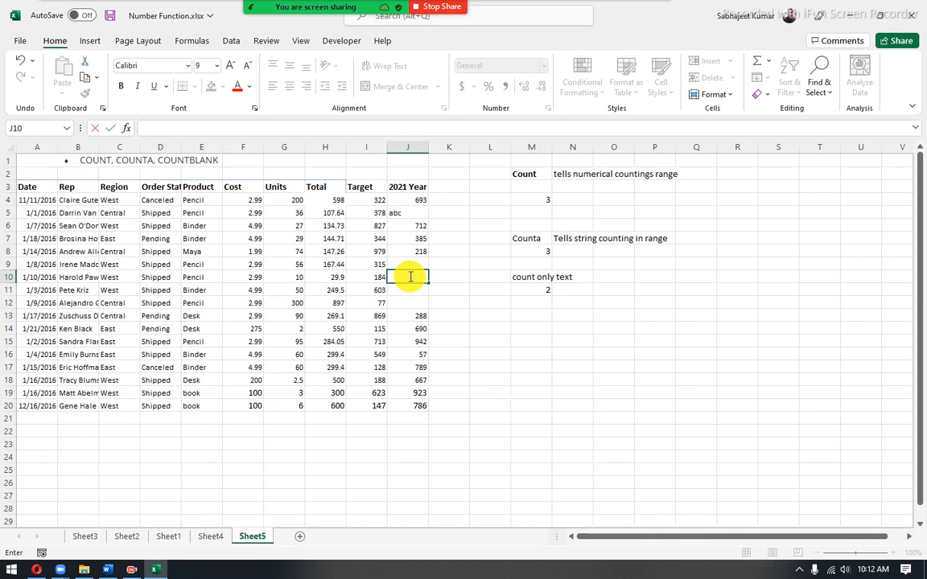
pyautogui.press('Return')
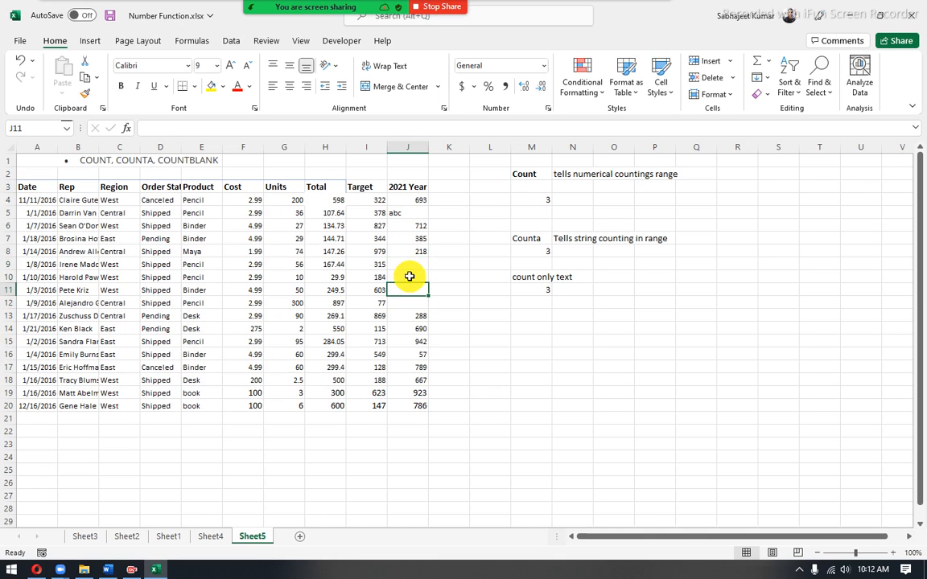
pyautogui.click(410, 276)
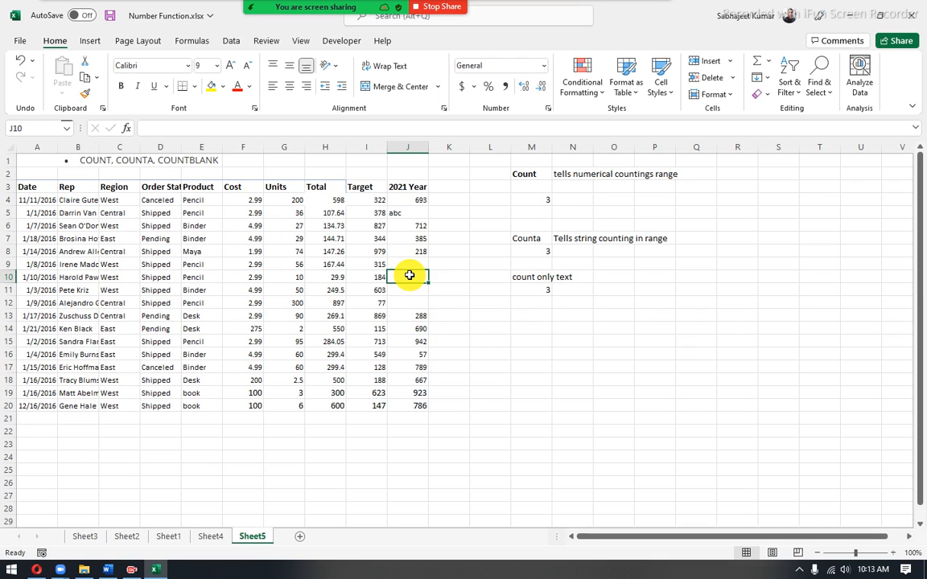
# - Enter the label "Countblank" in cell M13 and the description "tell blank cells counts" in N13
pyautogui.click(527, 312)
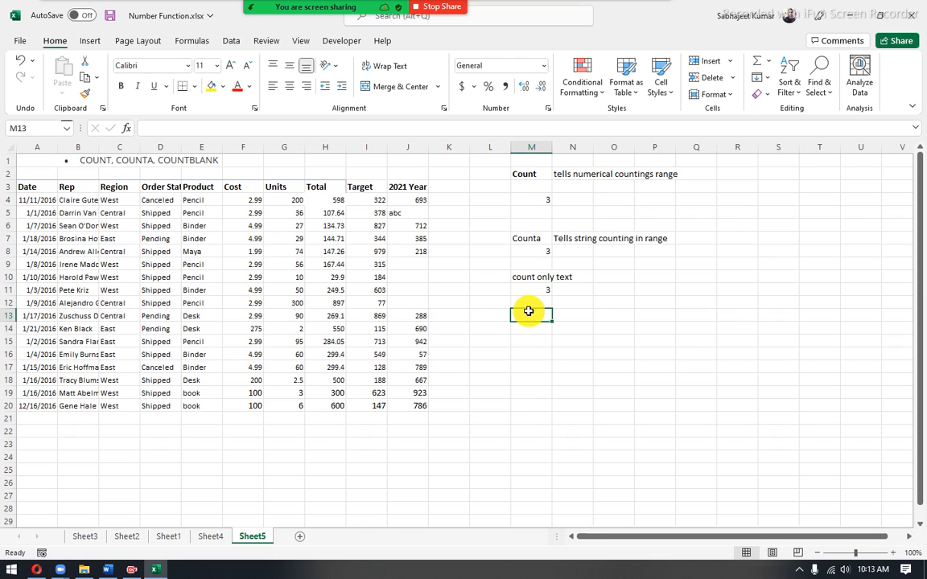
pyautogui.write('Count')
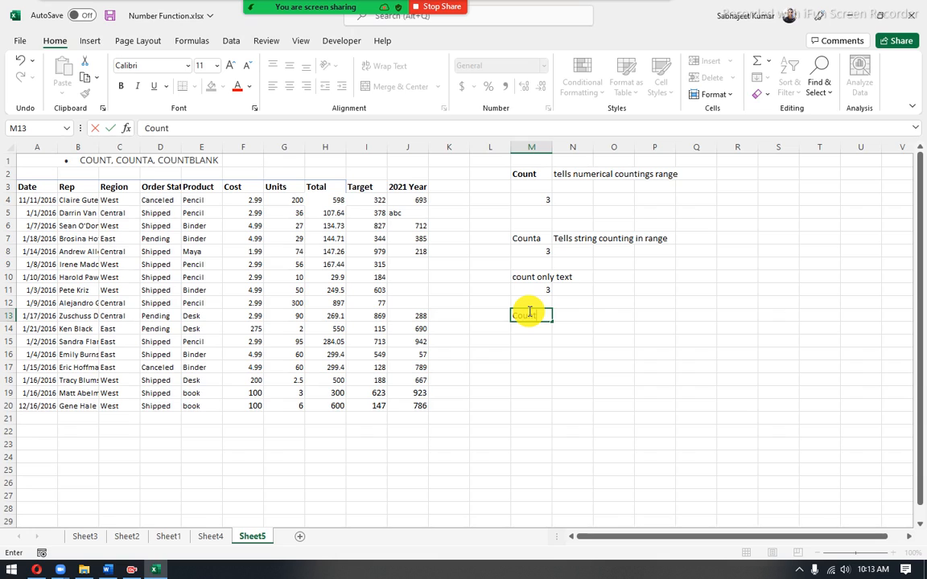
pyautogui.write('baank')
pyautogui.press('Tab')
pyautogui.write('tel')
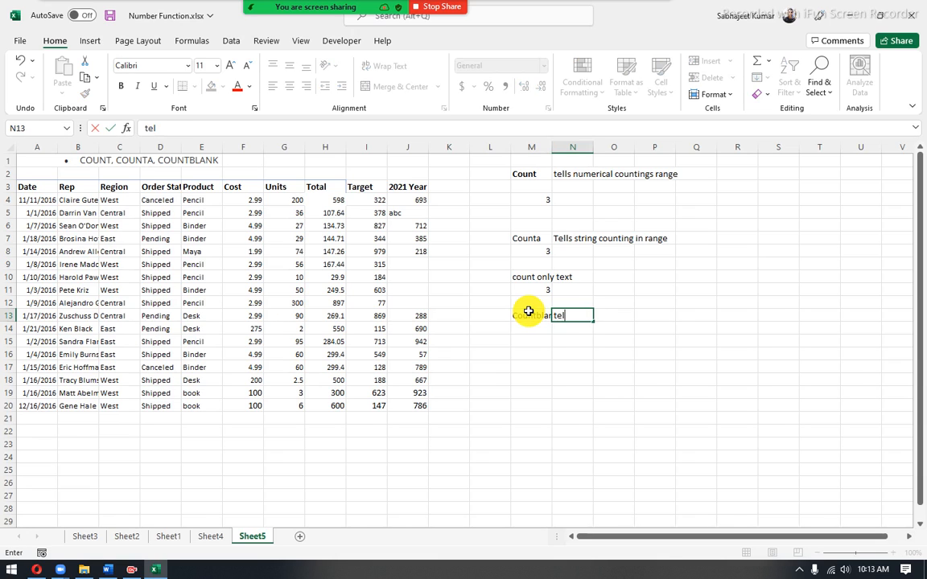
pyautogui.write('l non p')
pyautogui.press('BackSpace')
pyautogui.write('blan')
pyautogui.write('k cells')
pyautogui.press('BackSpace')
pyautogui.write('cells counts')
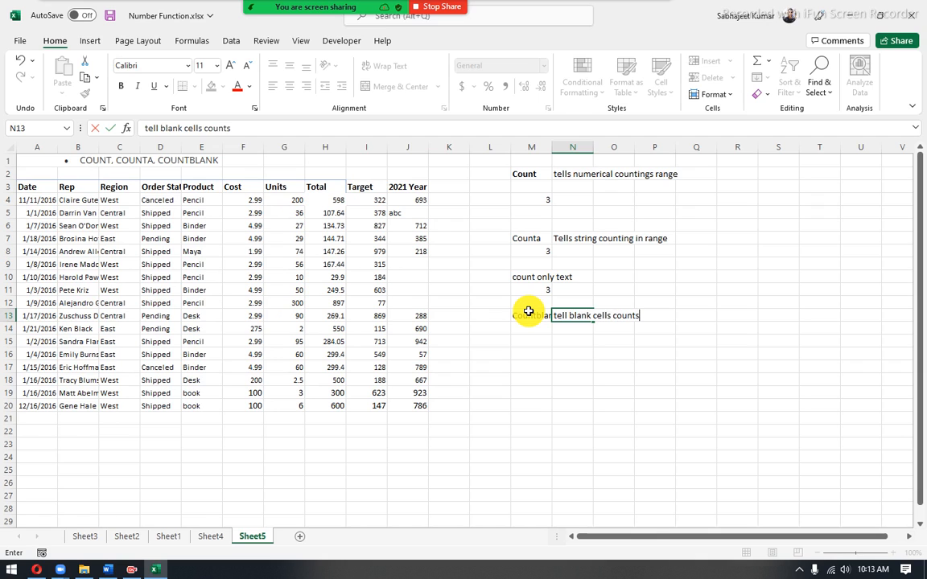
pyautogui.press('Return')
# - Enter the formula =COUNTBLANK(J3:J20) in cell M14
pyautogui.write('=cou')
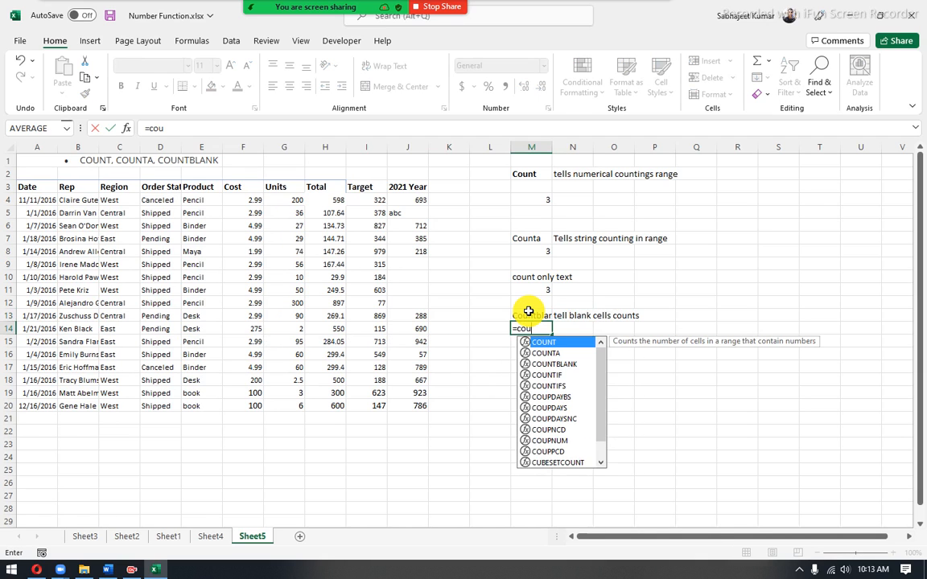
pyautogui.press('Down')
pyautogui.press('Down')
pyautogui.press('Tab')
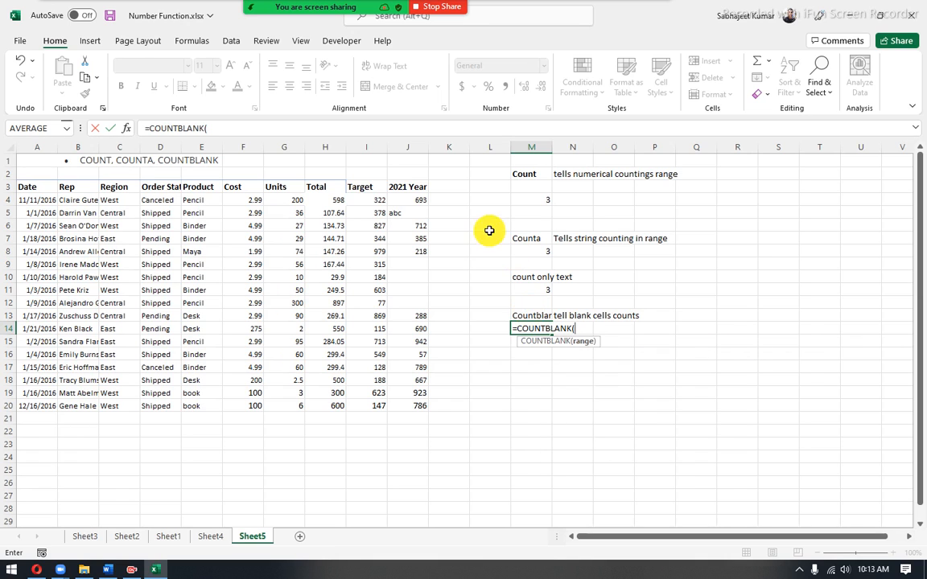
pyautogui.moveTo(416, 188); pyautogui.dragTo(425, 400)
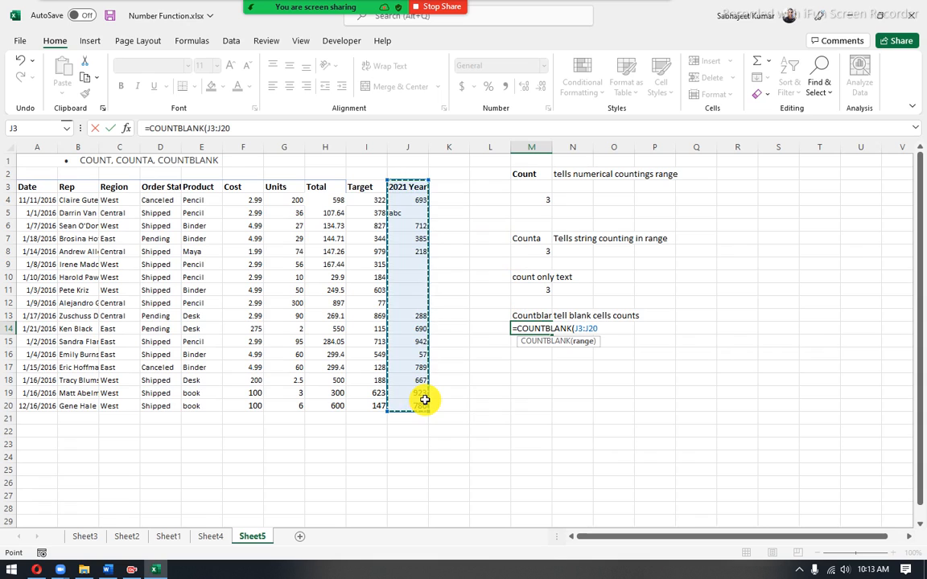
pyautogui.press('Return')
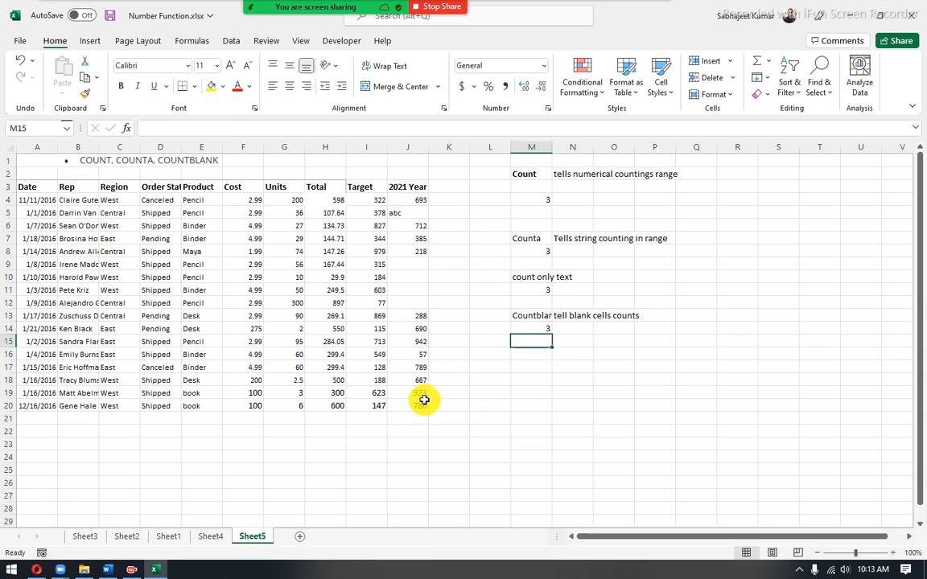
# - Compare the COUNTBLANK result in M14 with the empty-looking cells J9:J12, inspecting the contents of J12 and J10 for hidden spaces
pyautogui.click(527, 326)
pyautogui.moveTo(408, 264); pyautogui.dragTo(408, 290)
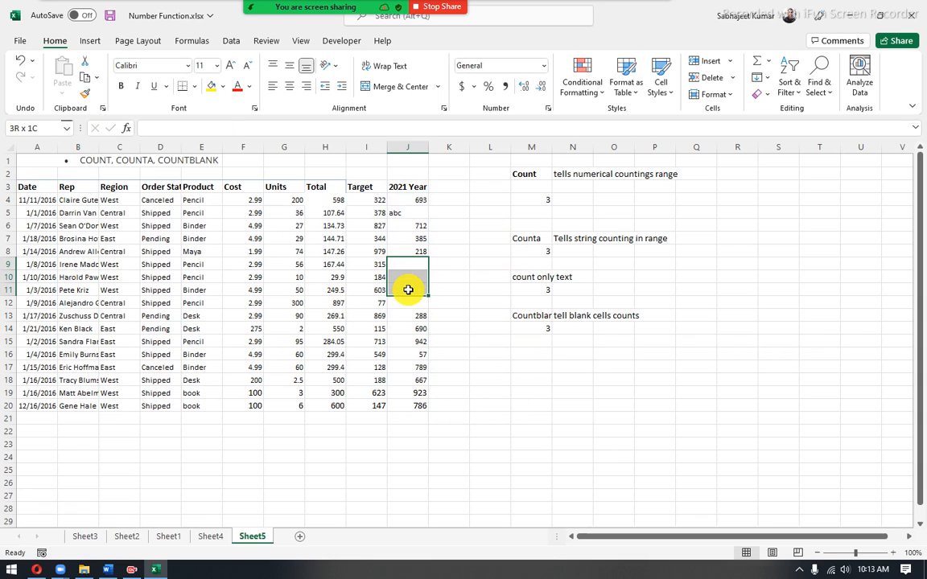
pyautogui.click(407, 304)
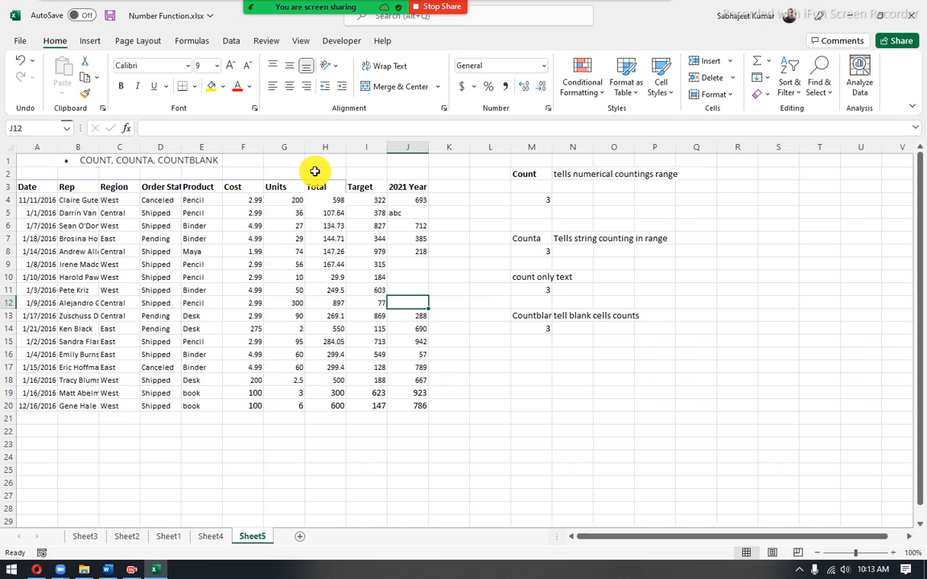
pyautogui.press('F2')
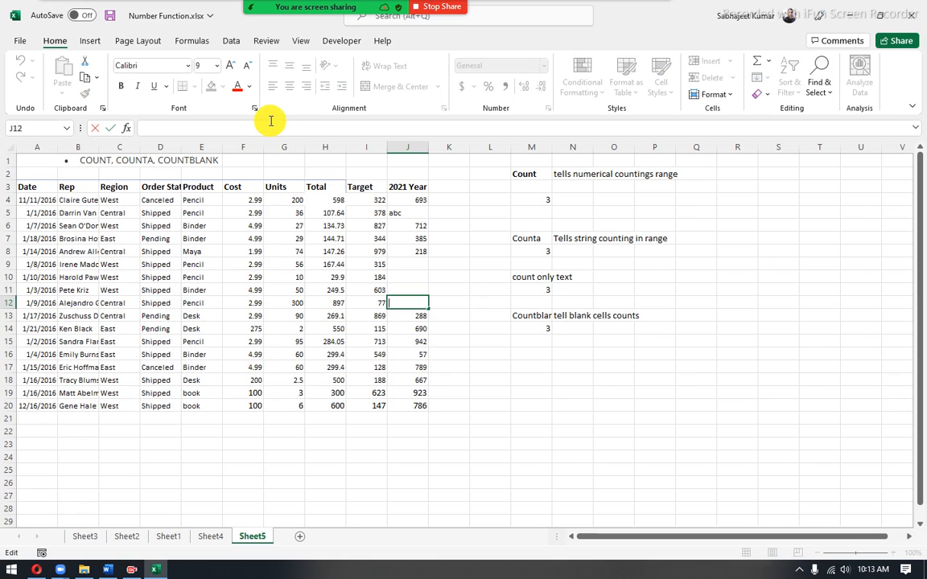
pyautogui.click(408, 287)
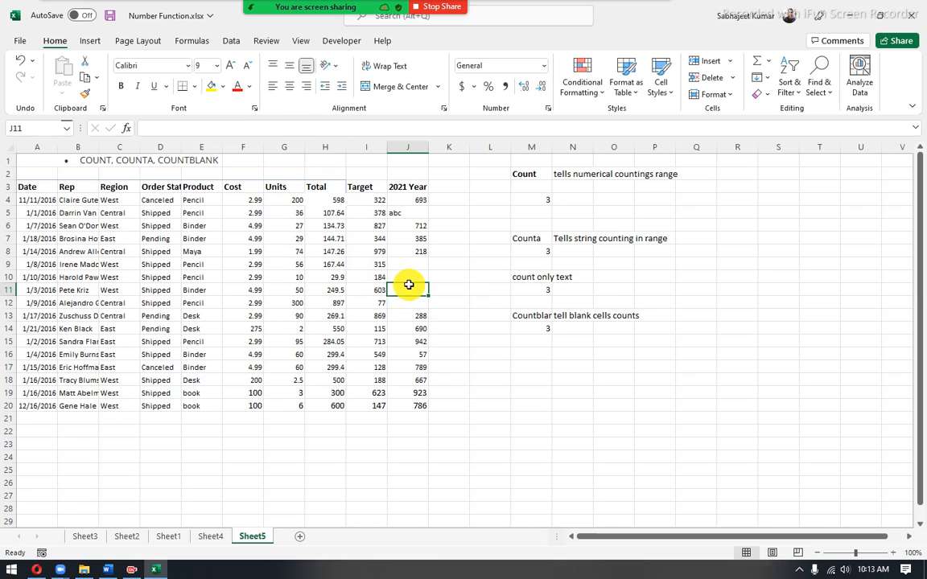
pyautogui.click(412, 276)
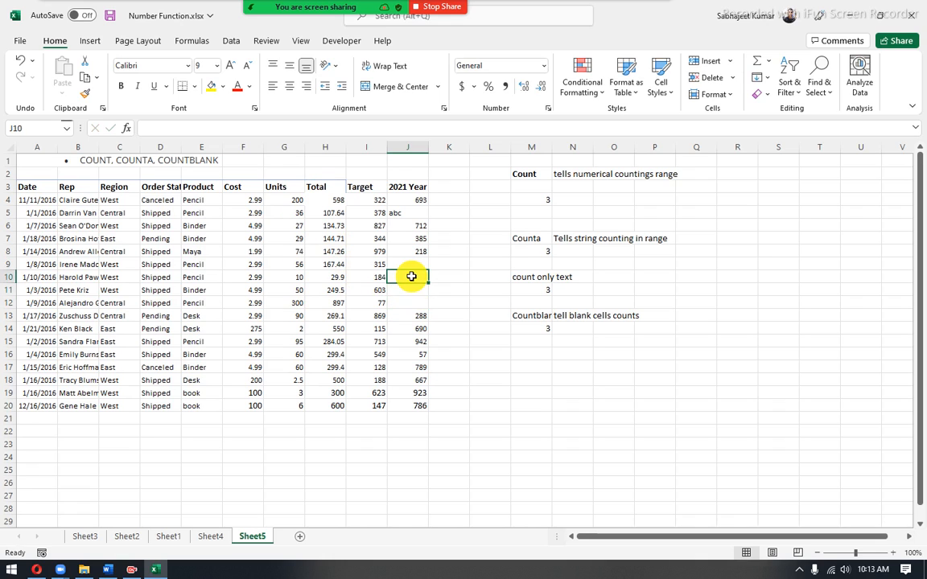
pyautogui.press('F2')
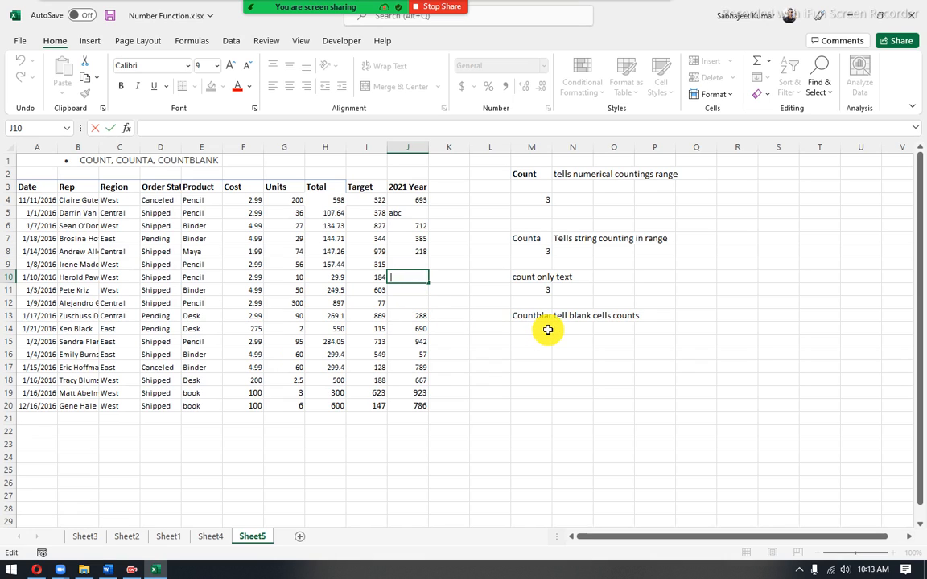
pyautogui.press('Return')
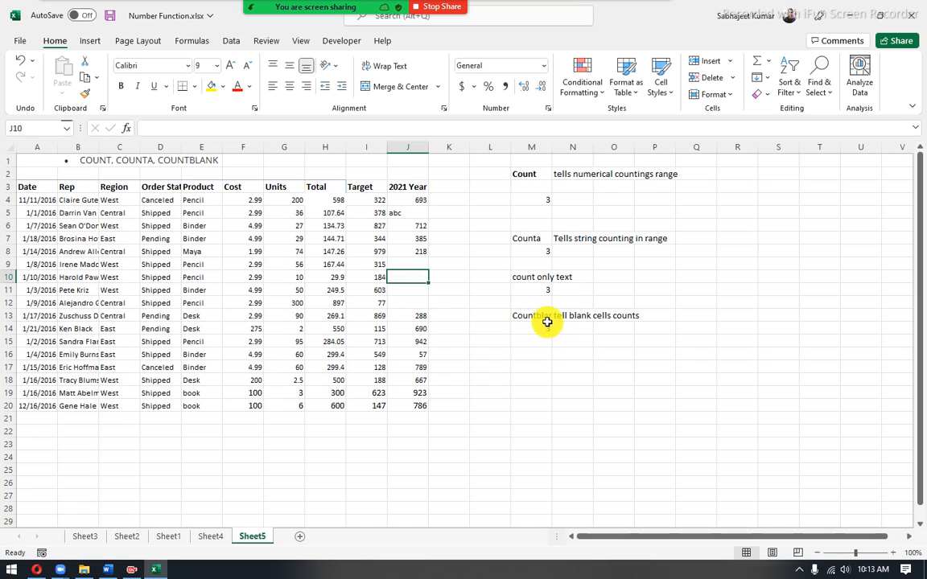
# - Make the labels Counta in M7, count only text in M10 and Countblank in M13 bold
pyautogui.click(535, 240)
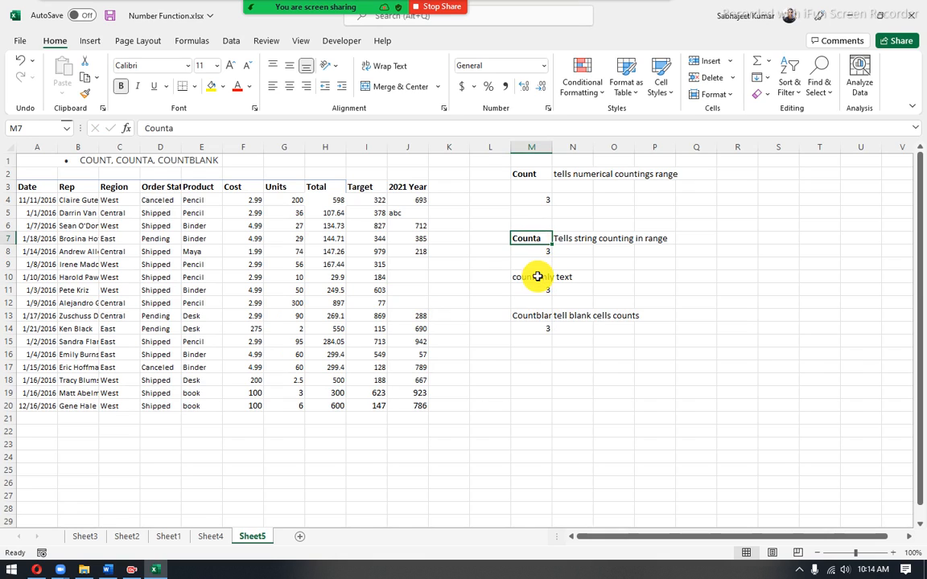
pyautogui.click(537, 278)
pyautogui.hotkey('ctrl', 'b')
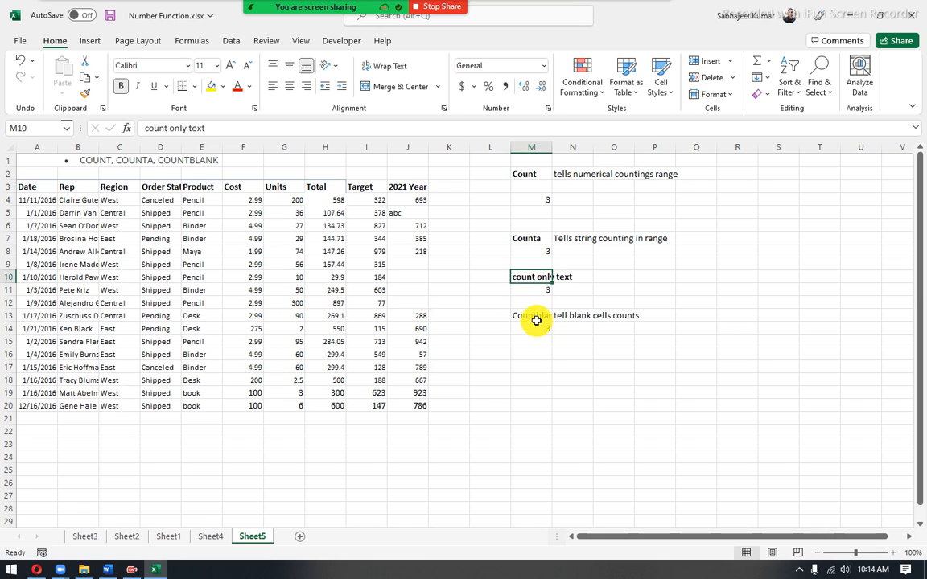
pyautogui.click(536, 319)
pyautogui.hotkey('ctrl', 'b')
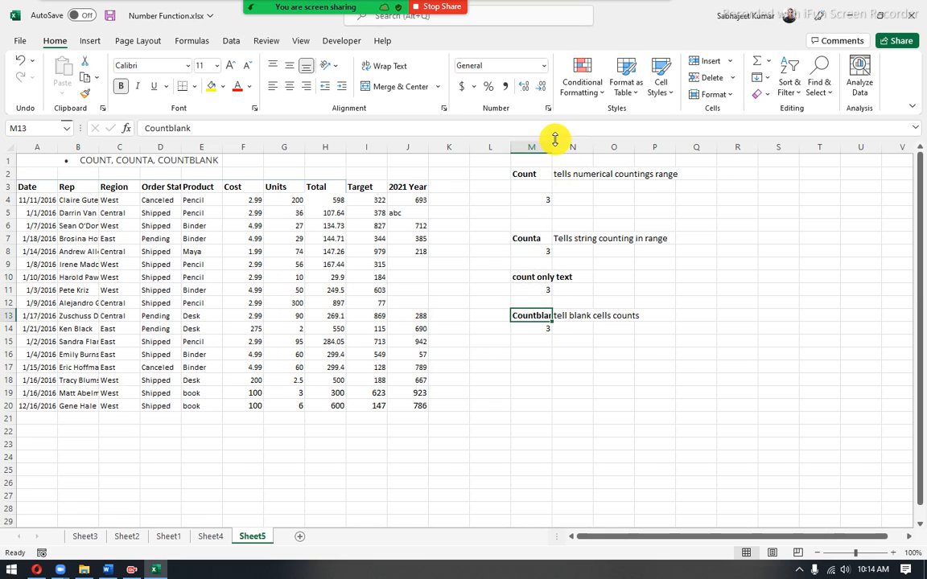
# - Widen column M to fit the Countblank label and check the COUNTIF topics under Module 3 in the Word course outline
pyautogui.moveTo(548, 150); pyautogui.dragTo(567, 152)
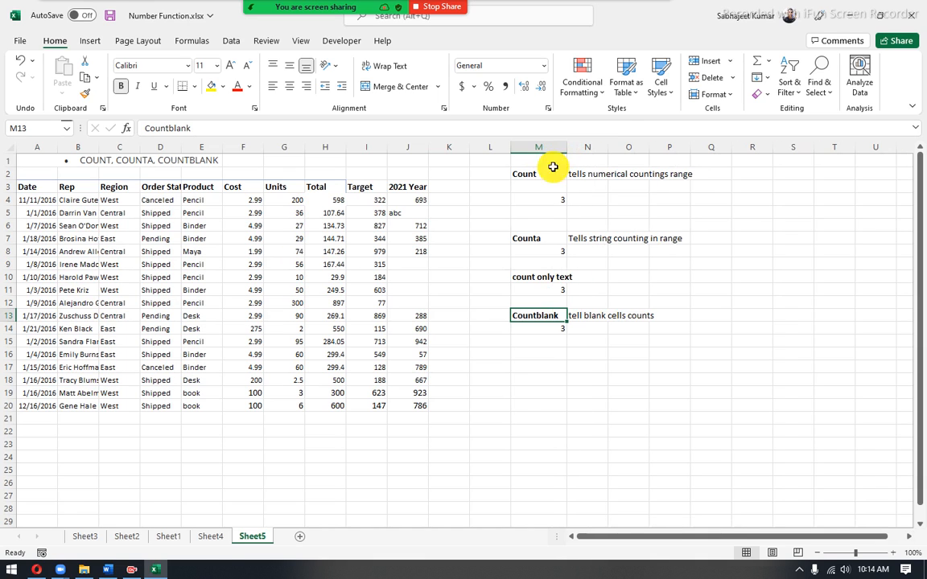
pyautogui.click(107, 569)
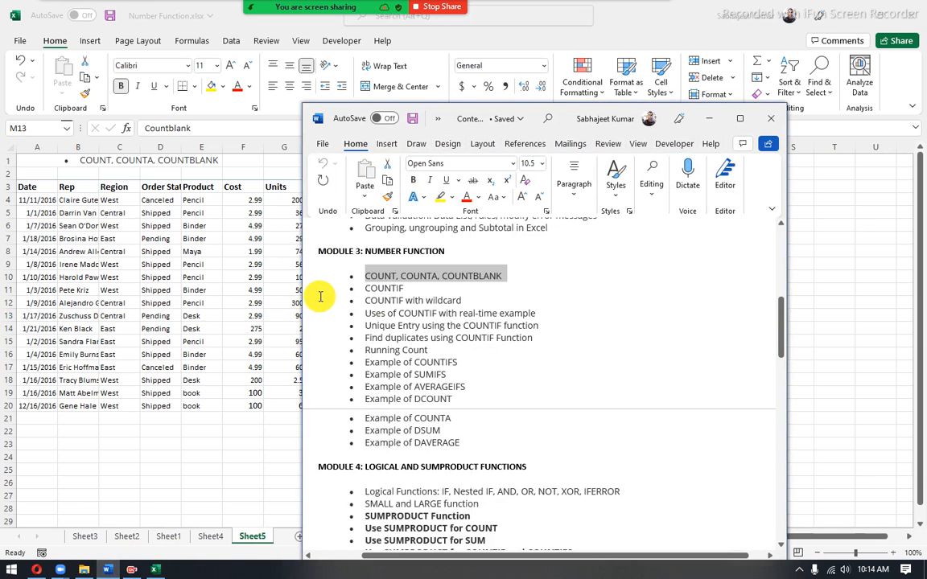
pyautogui.moveTo(366, 288); pyautogui.dragTo(439, 350)
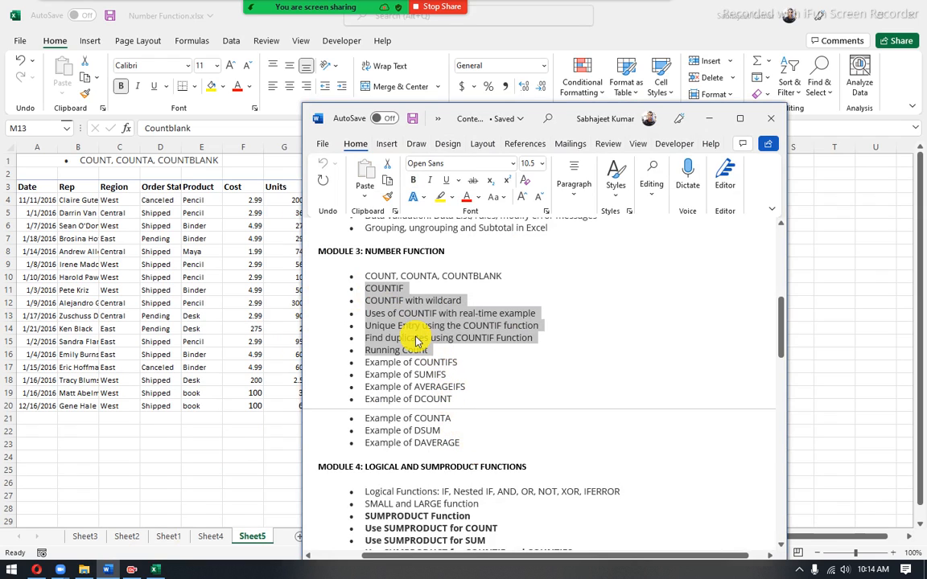
pyautogui.click(377, 300)
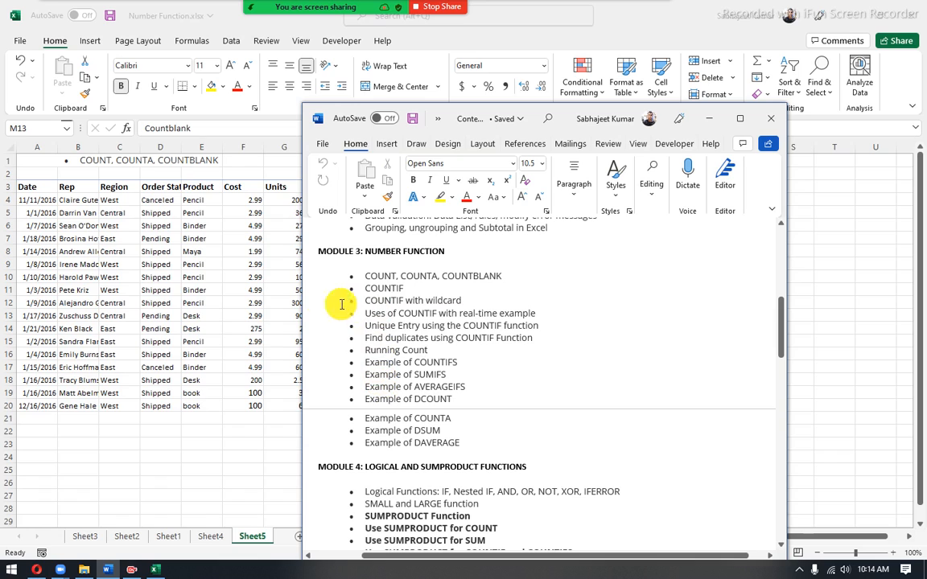
pyautogui.click(265, 285)
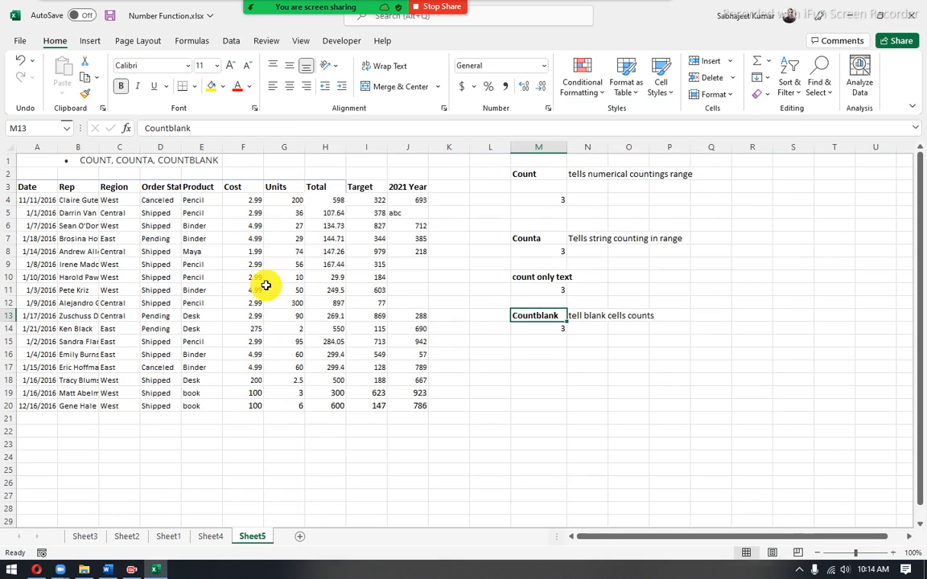
# - Examine the 2021 Year and Units columns, looking for Units values above 100 in cells such as G4 and G12
pyautogui.click(524, 343)
pyautogui.click(527, 354)
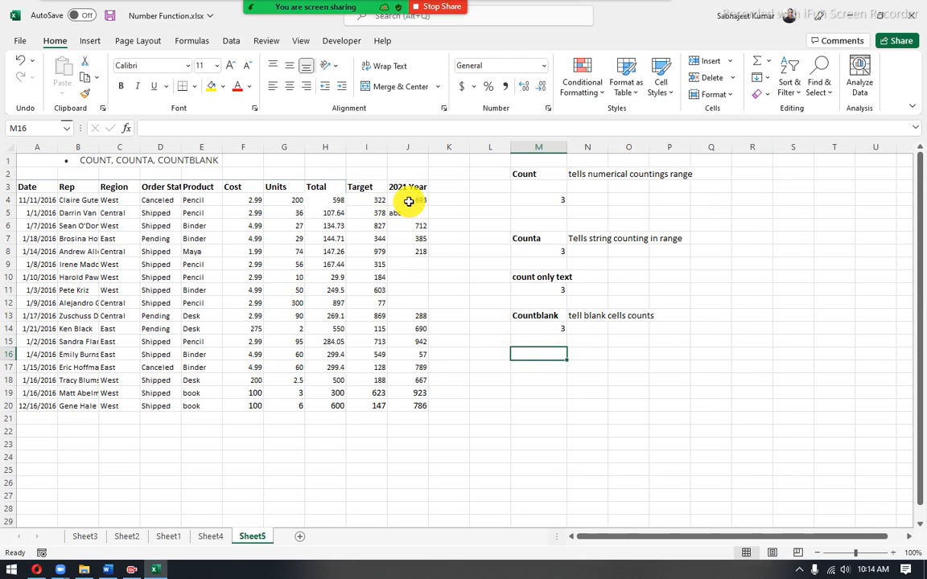
pyautogui.moveTo(409, 202); pyautogui.dragTo(410, 404)
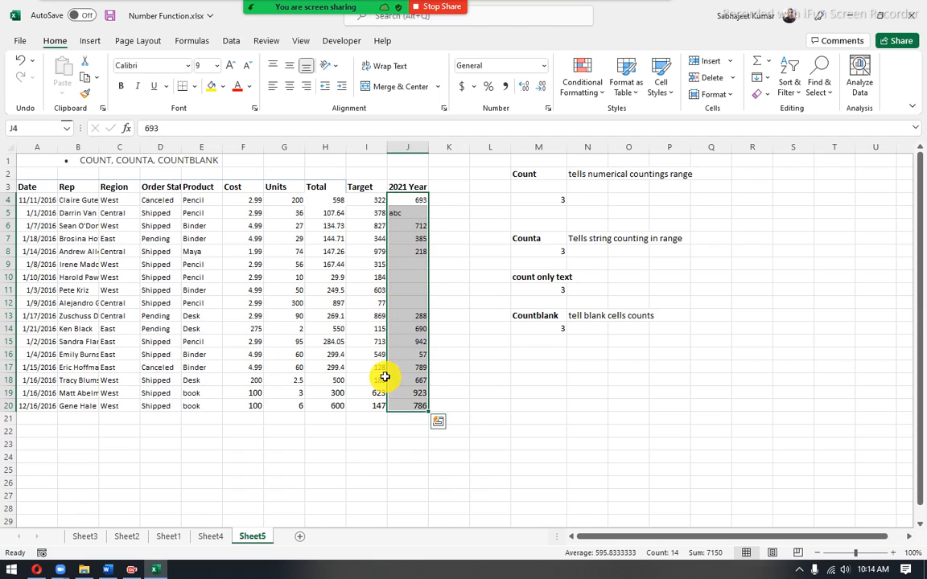
pyautogui.moveTo(295, 200); pyautogui.dragTo(292, 408)
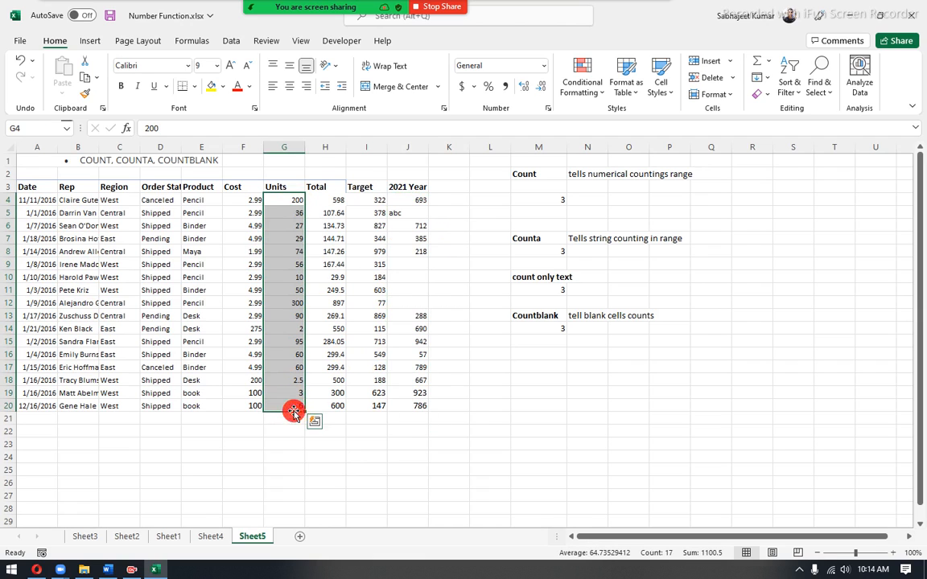
pyautogui.click(291, 432)
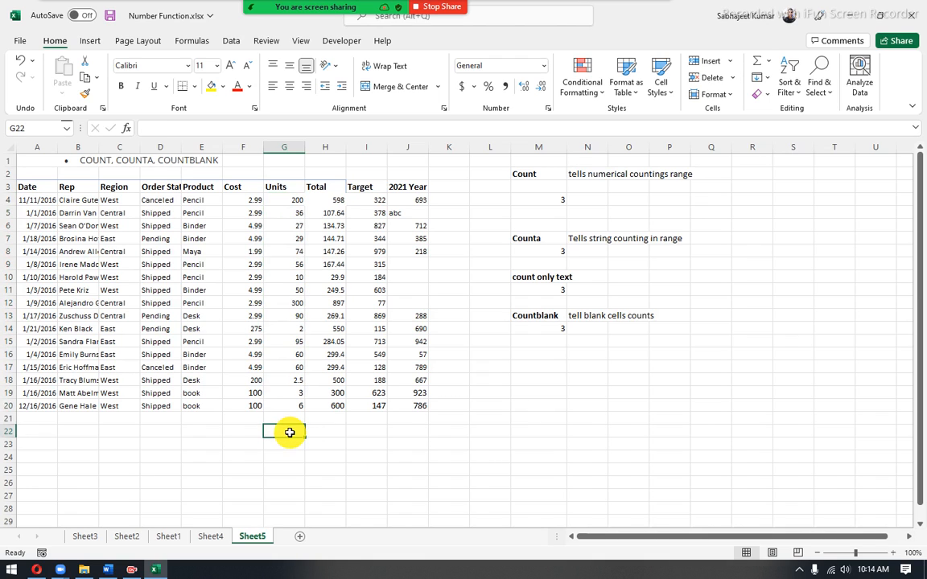
pyautogui.click(275, 197)
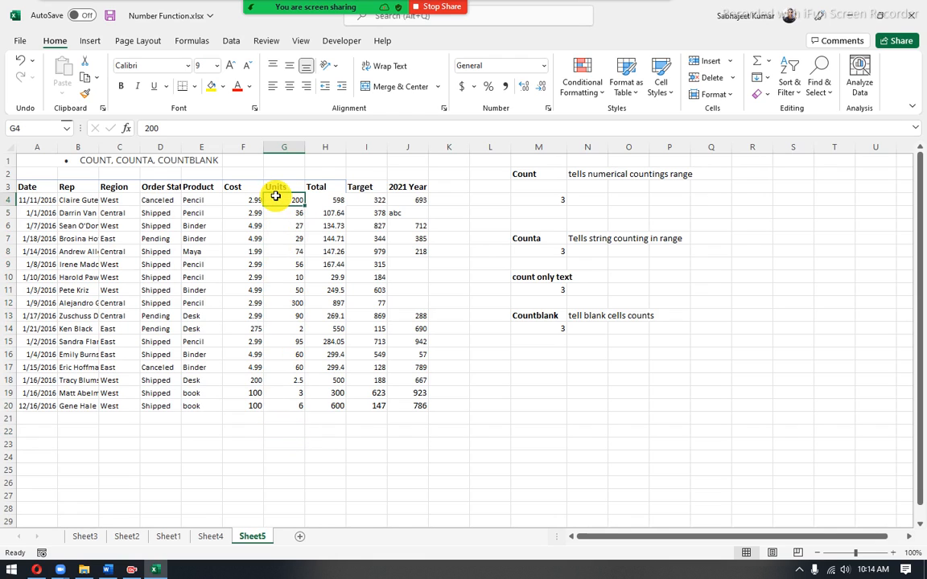
pyautogui.click(279, 300)
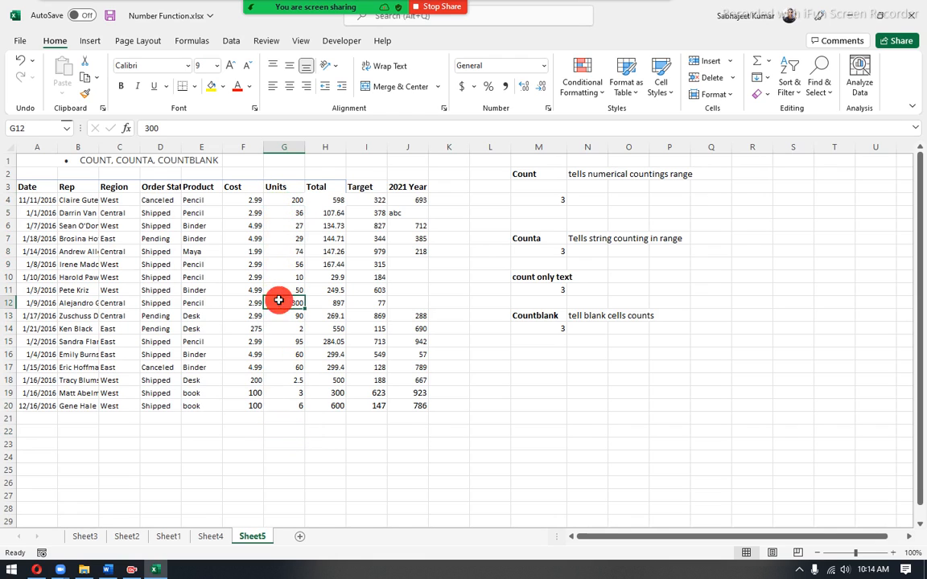
pyautogui.click(282, 198)
pyautogui.click(280, 299)
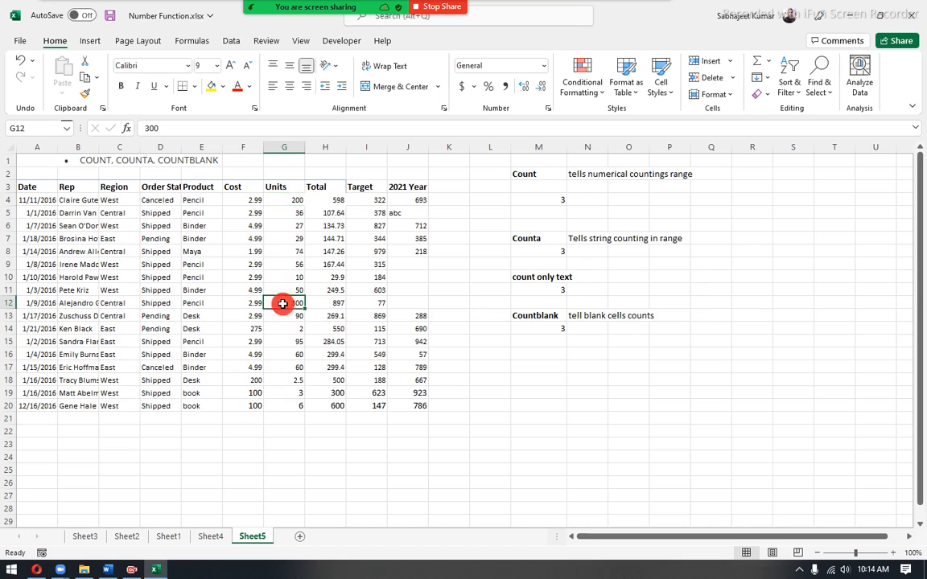
pyautogui.click(281, 199)
pyautogui.click(289, 434)
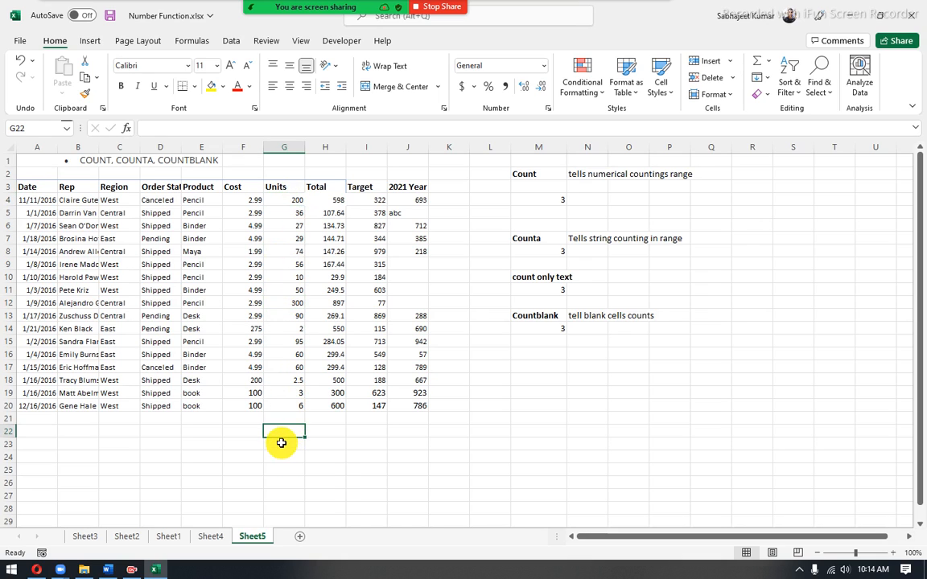
# - Enter the formula =COUNTIF(G4:G20,">100") in cell G23 below the Units column
pyautogui.click(282, 443)
pyautogui.write('=')
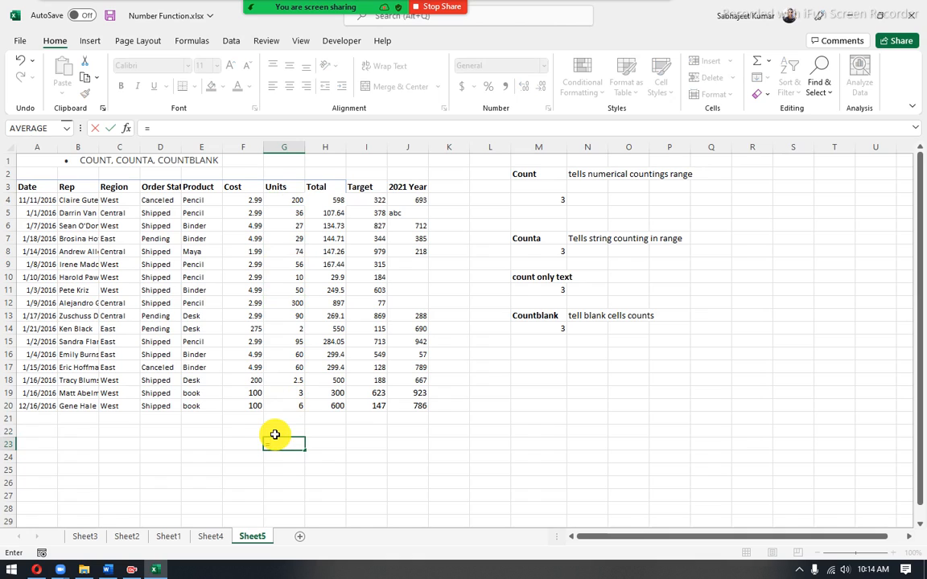
pyautogui.write('counti')
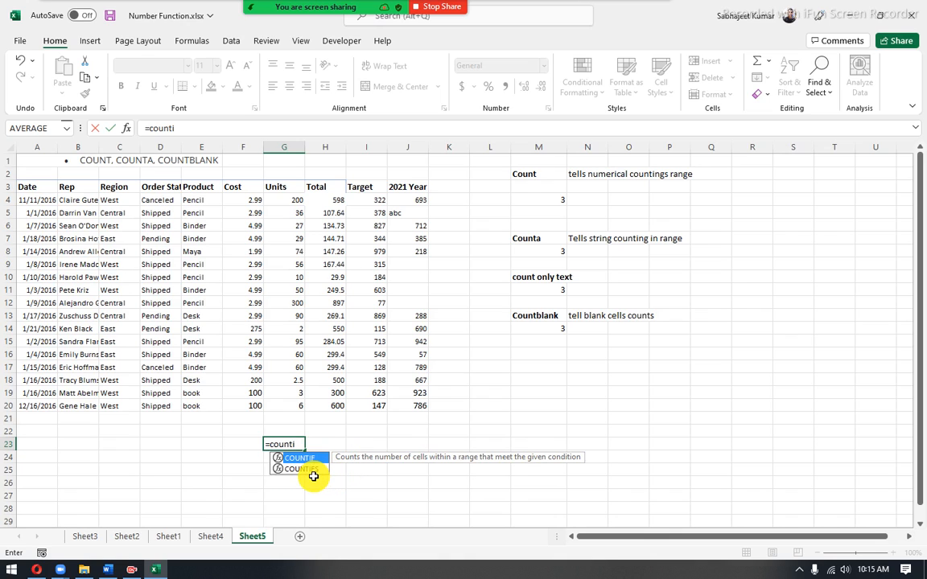
pyautogui.press('Tab')
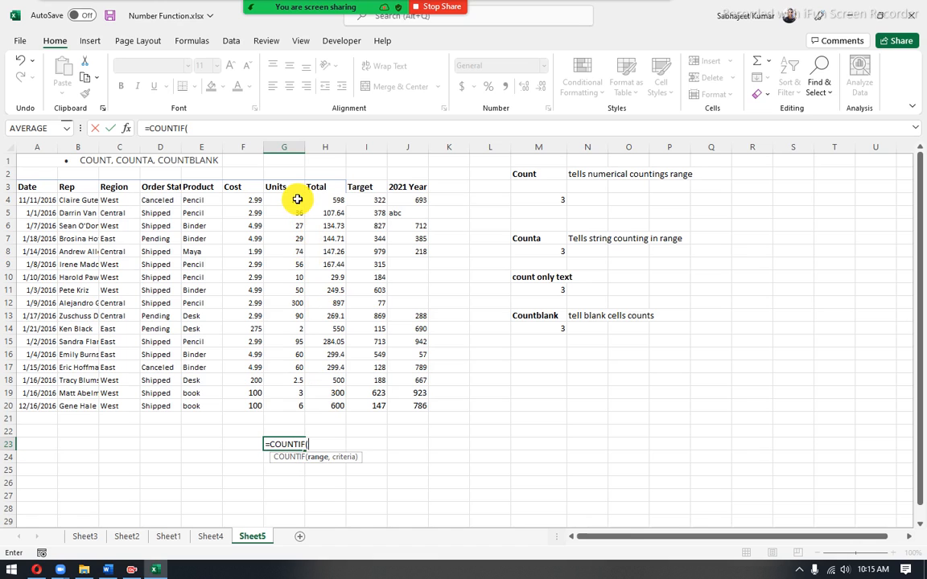
pyautogui.moveTo(297, 199); pyautogui.dragTo(287, 400)
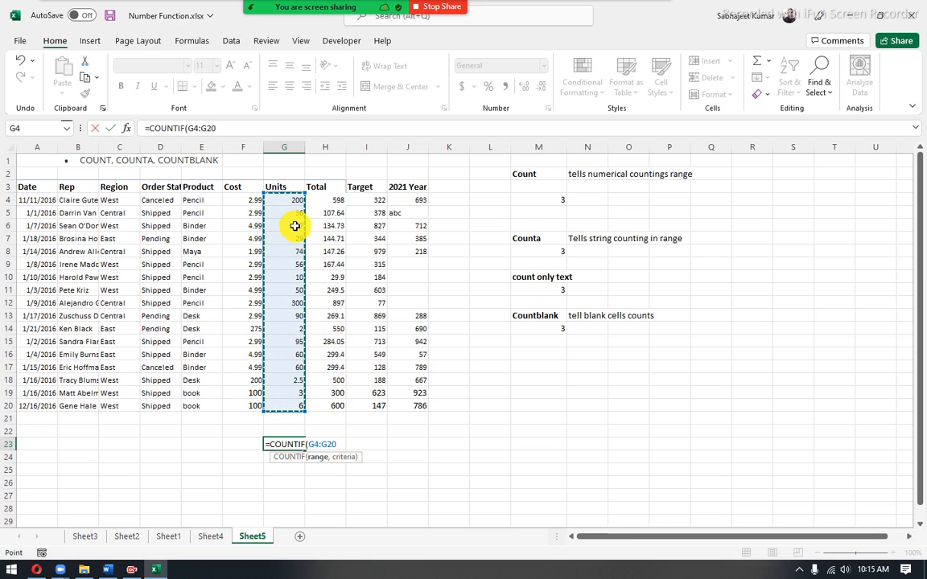
pyautogui.write(',>')
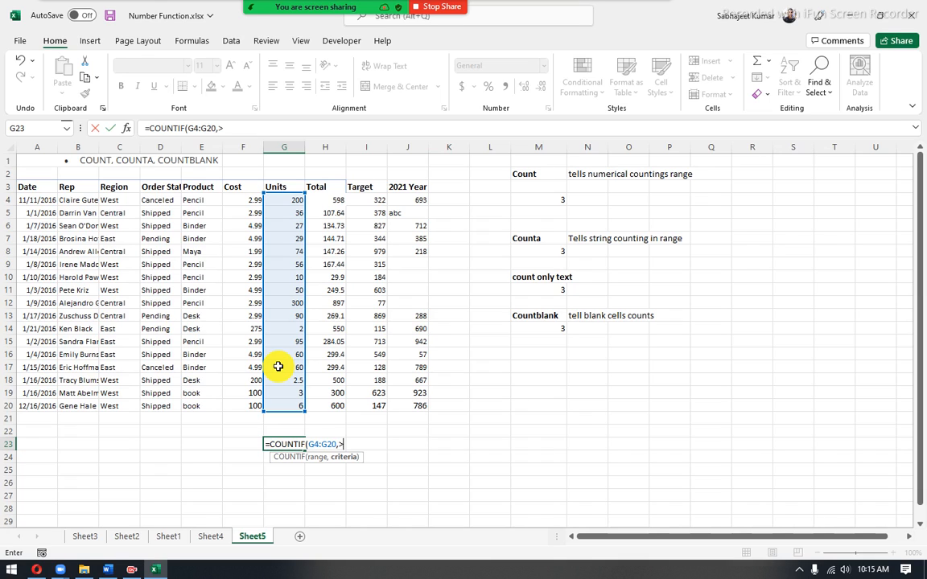
pyautogui.press('BackSpace')
pyautogui.write('">100"')
pyautogui.press('Return')
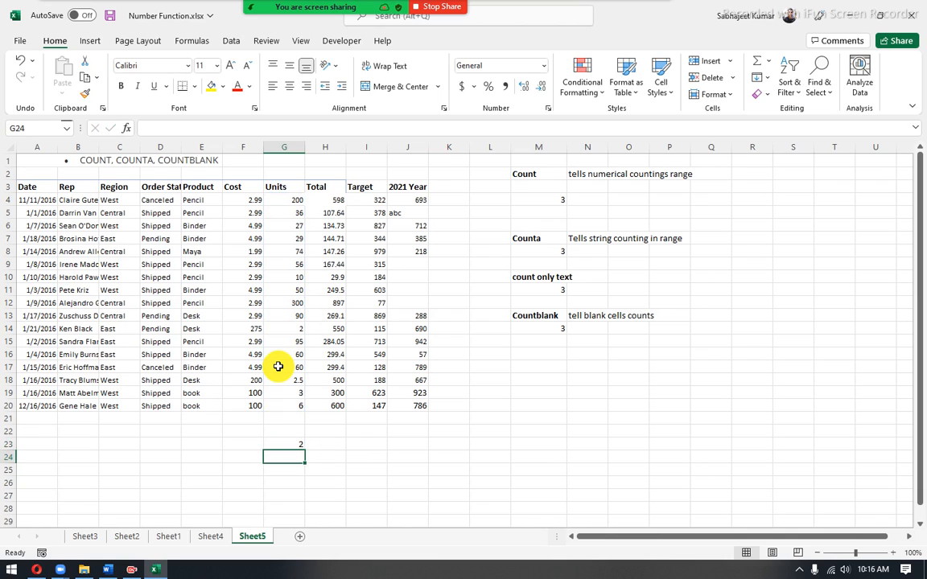
# - Copy the COUNTIF formula text from G23 and reuse it as a formula in cell G24
pyautogui.press('Up')
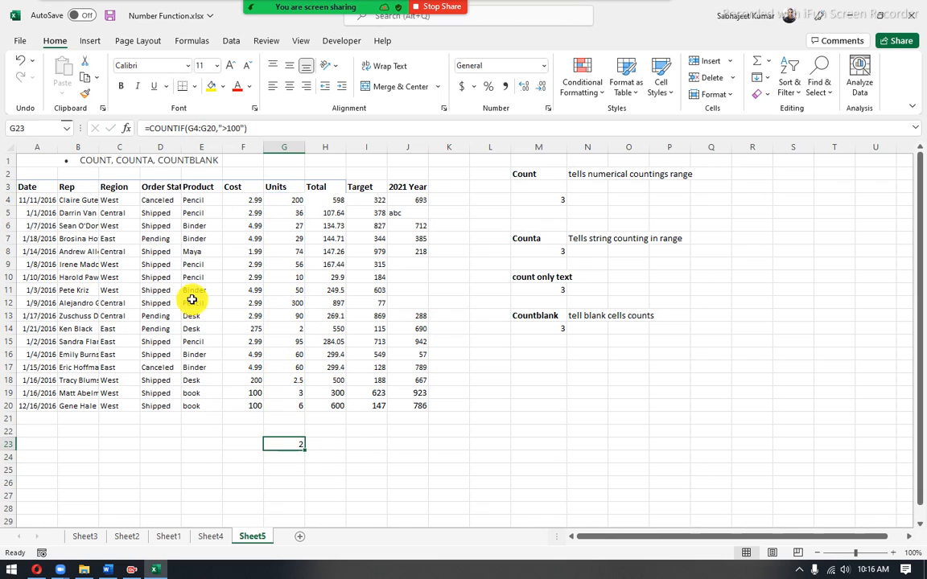
pyautogui.moveTo(146, 128); pyautogui.dragTo(259, 122)
pyautogui.hotkey('ctrl', 'c')
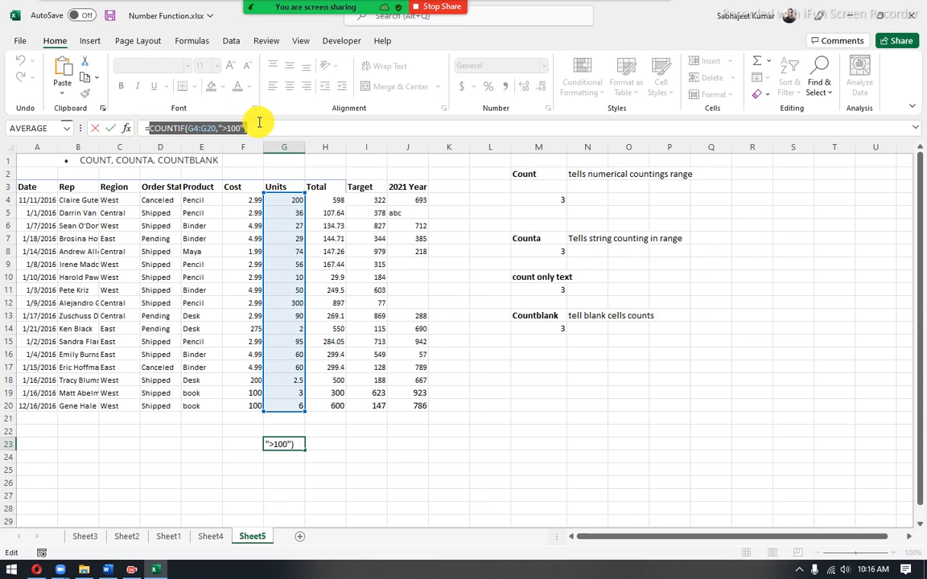
pyautogui.press('Escape')
pyautogui.click(291, 457)
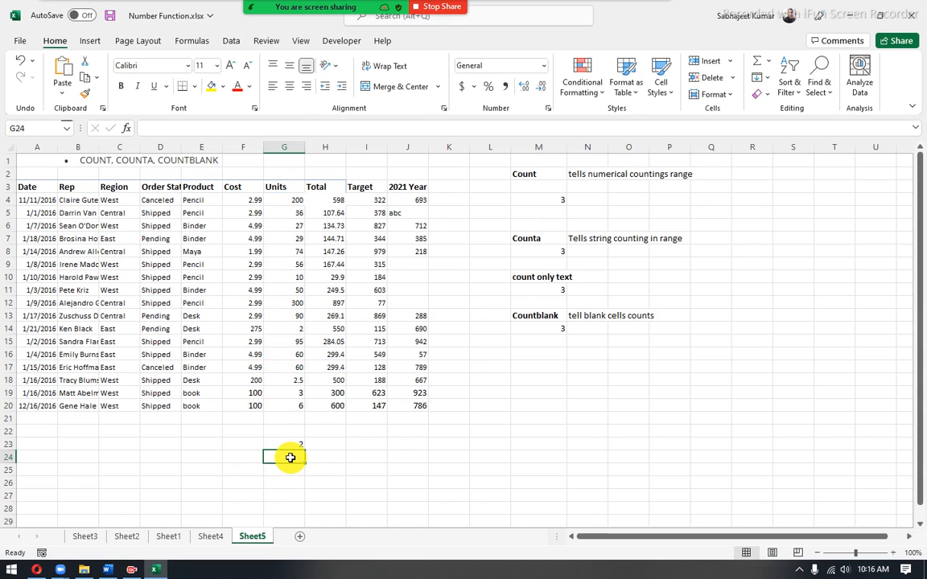
pyautogui.write('=')
pyautogui.hotkey('ctrl', 'v')
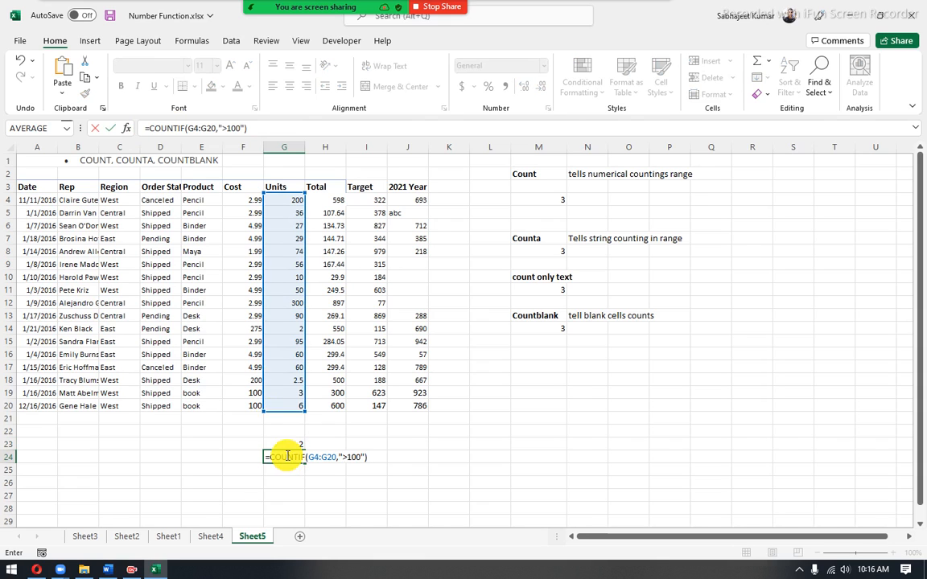
# - Rewrite the criterion in G24 with concatenation so the formula is =COUNTIF(G4:G20,">" & 100)
pyautogui.click(243, 127)
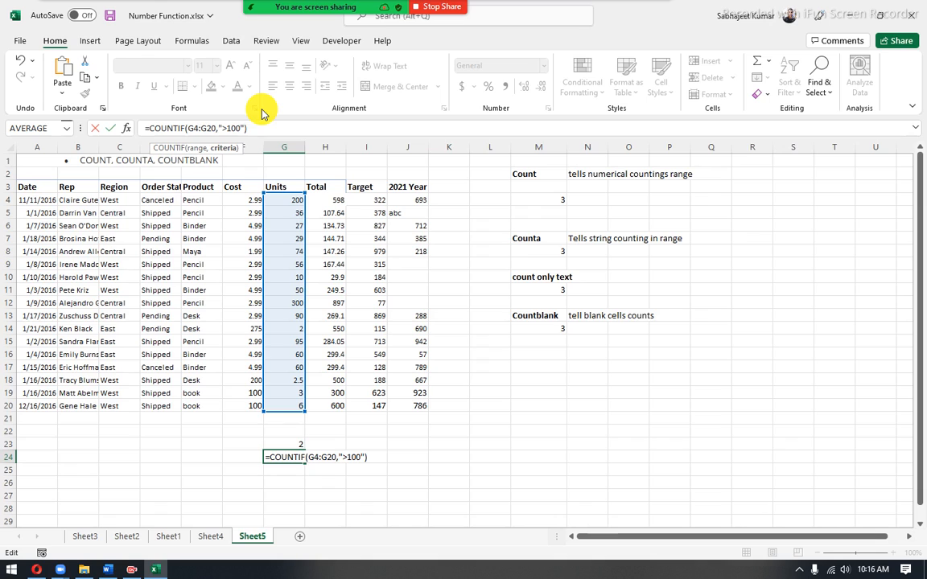
pyautogui.press('Delete')
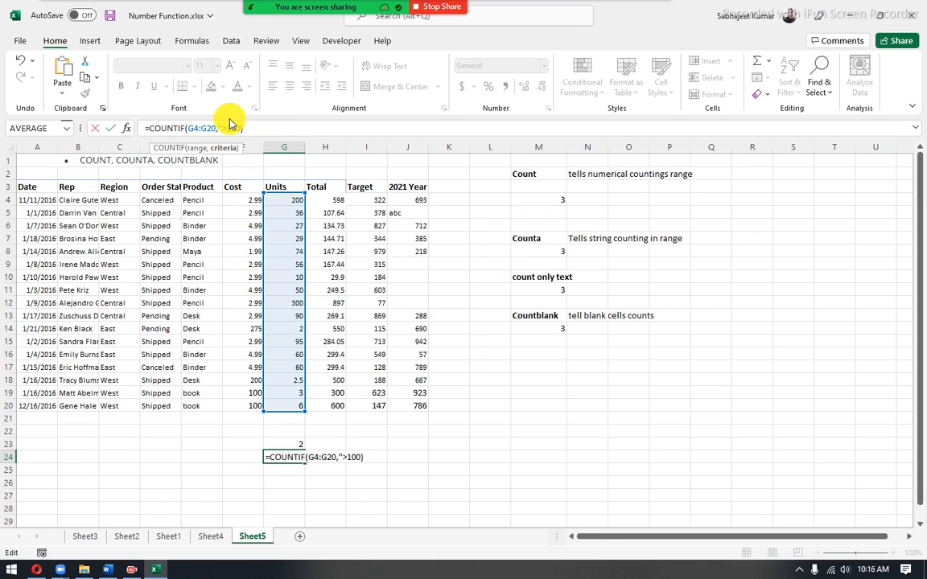
pyautogui.click(226, 128)
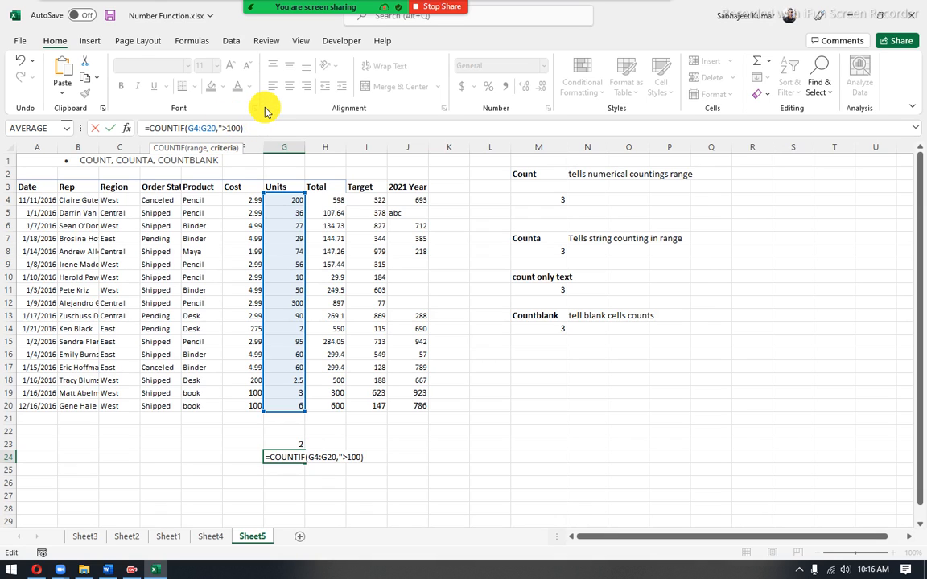
pyautogui.write('" &')
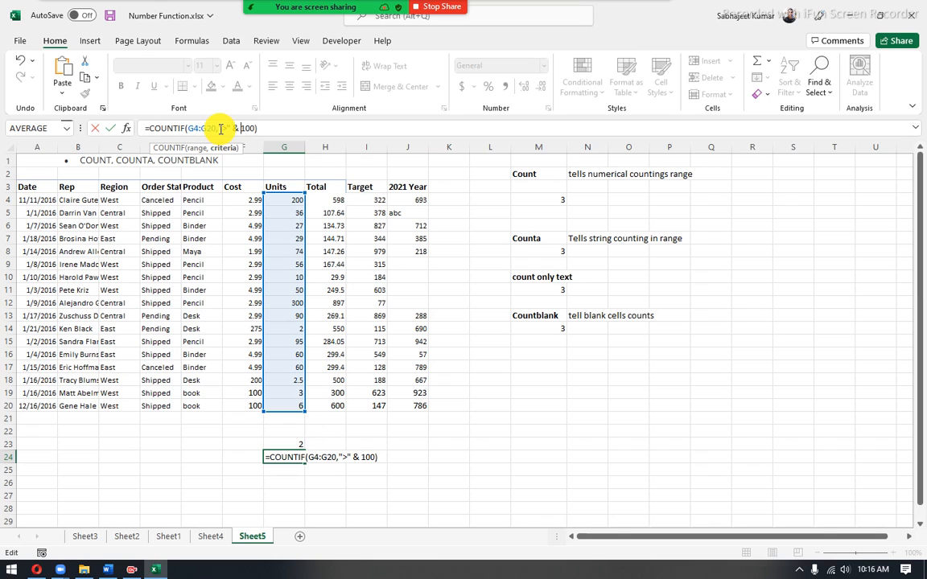
pyautogui.moveTo(220, 129); pyautogui.dragTo(253, 135)
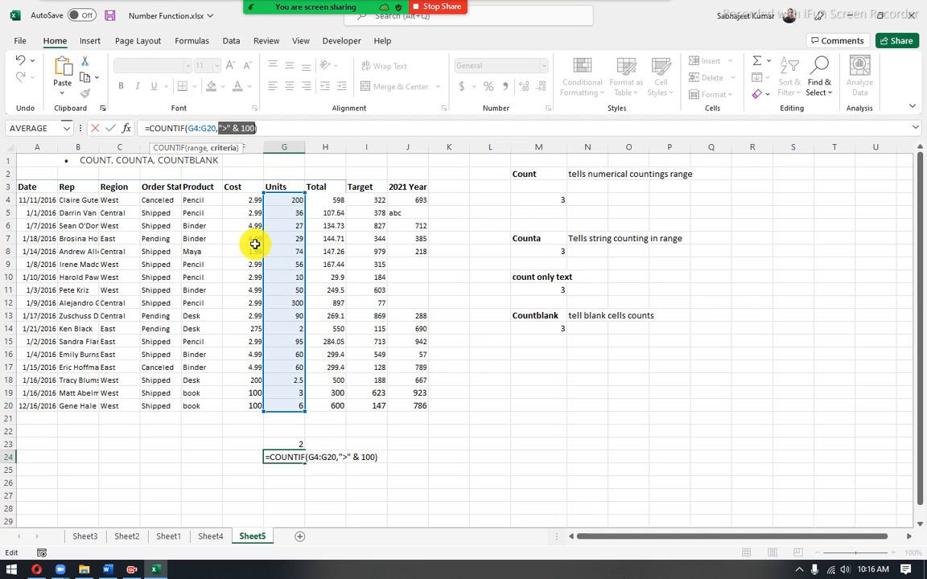
pyautogui.hotkey('ctrl', 'z')
pyautogui.hotkey('ctrl', 'y')
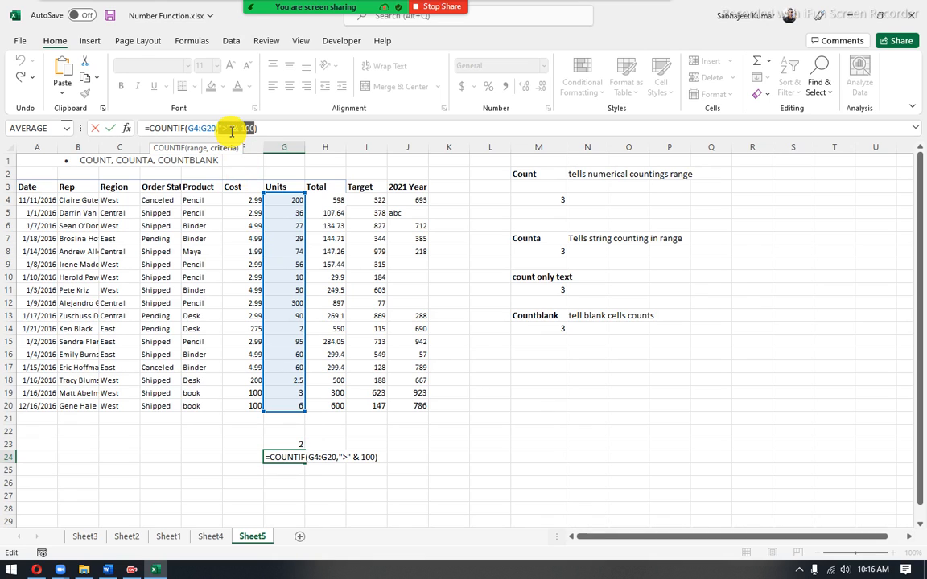
pyautogui.press('Return')
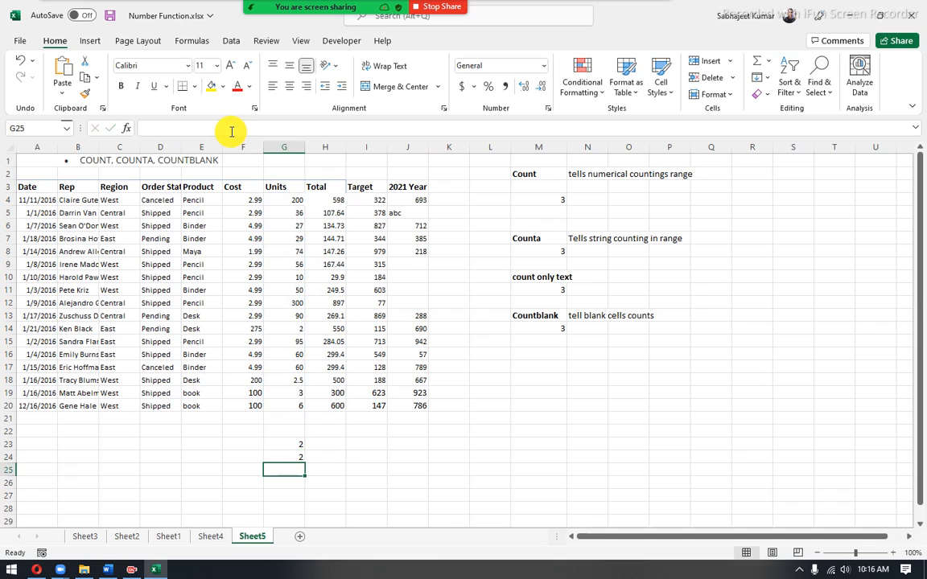
# - Set the Units value in cell G19 to 800 to test both COUNTIF formulas
pyautogui.click(295, 392)
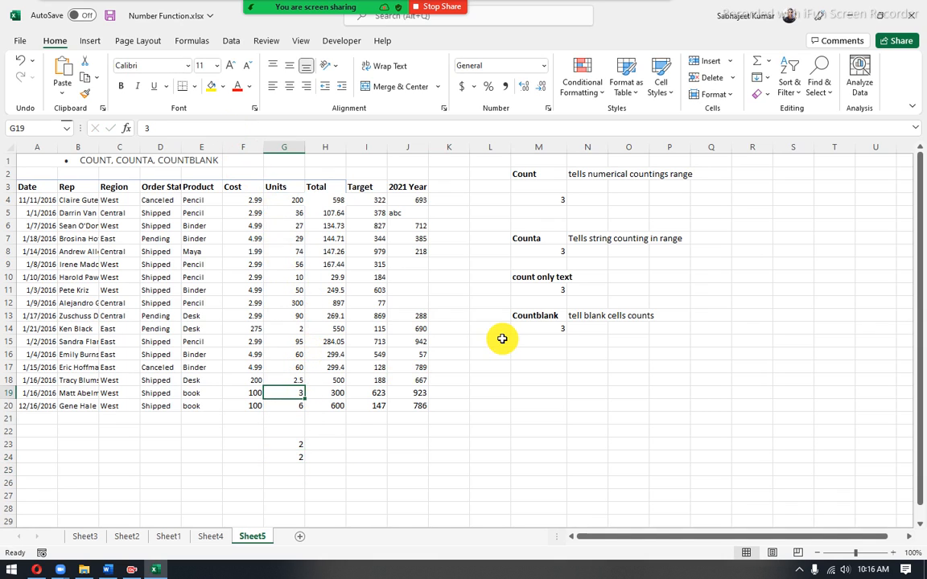
pyautogui.write('800')
pyautogui.press('Return')
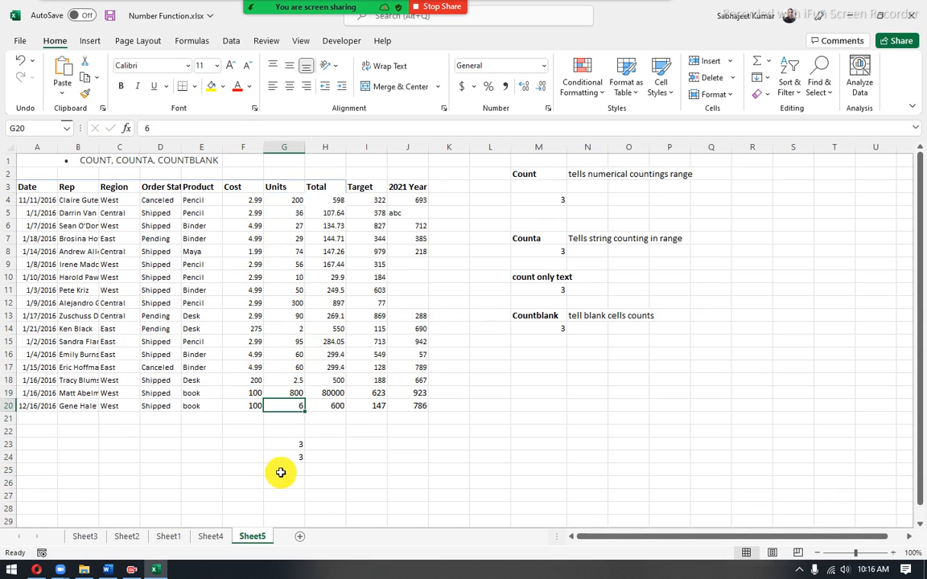
pyautogui.click(267, 392)
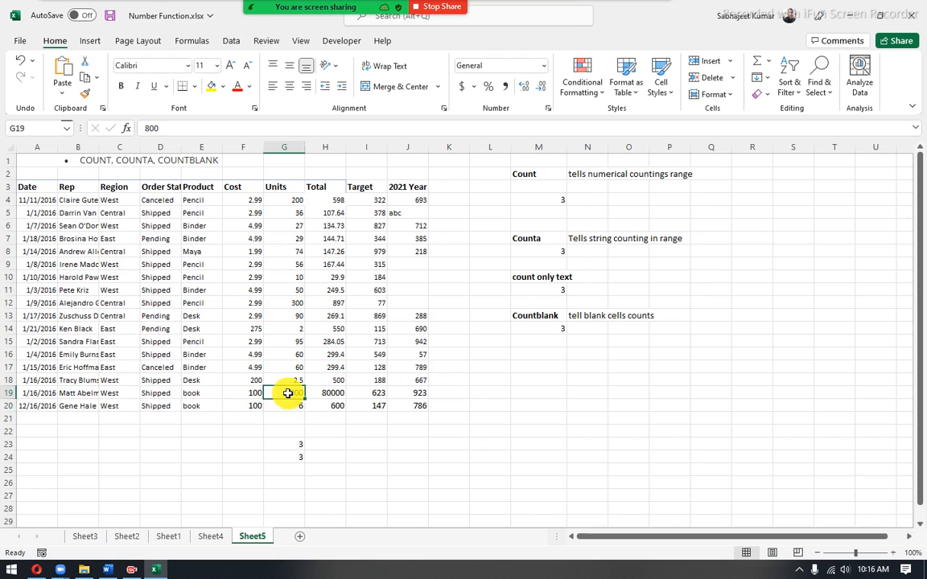
# - Turn on filters for the table's header row and admit the participant waiting to join the meeting
pyautogui.click(287, 187)
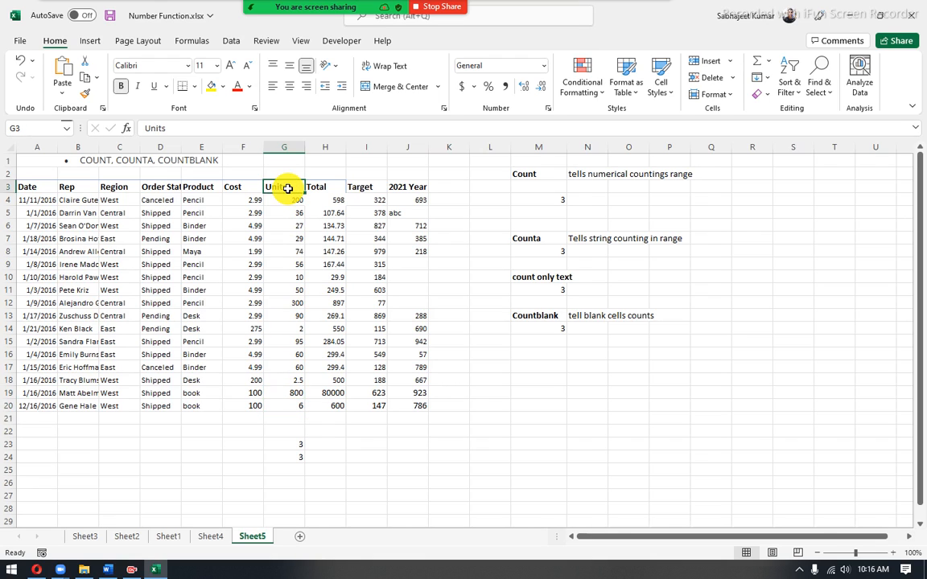
pyautogui.hotkey('ctrl', 'shift', 'l')
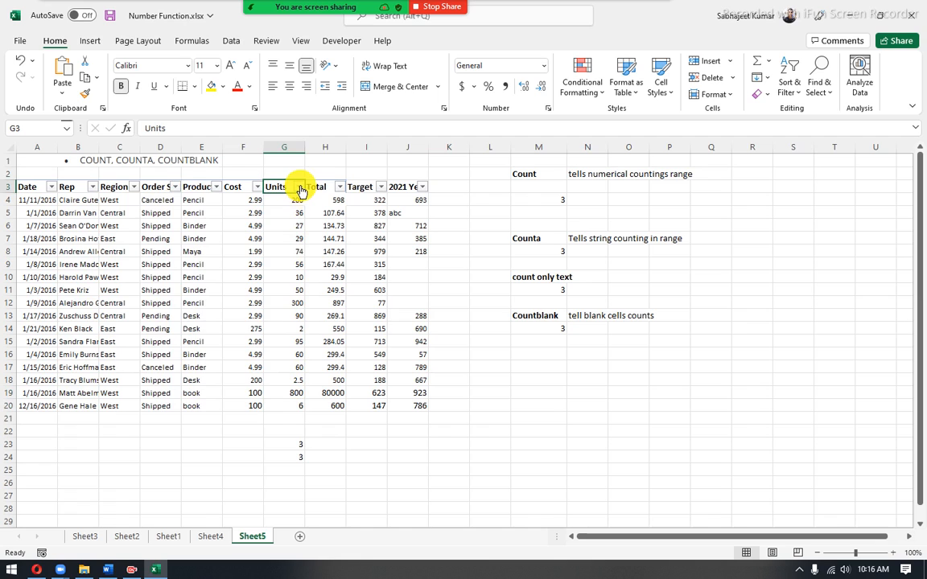
pyautogui.click(298, 186)
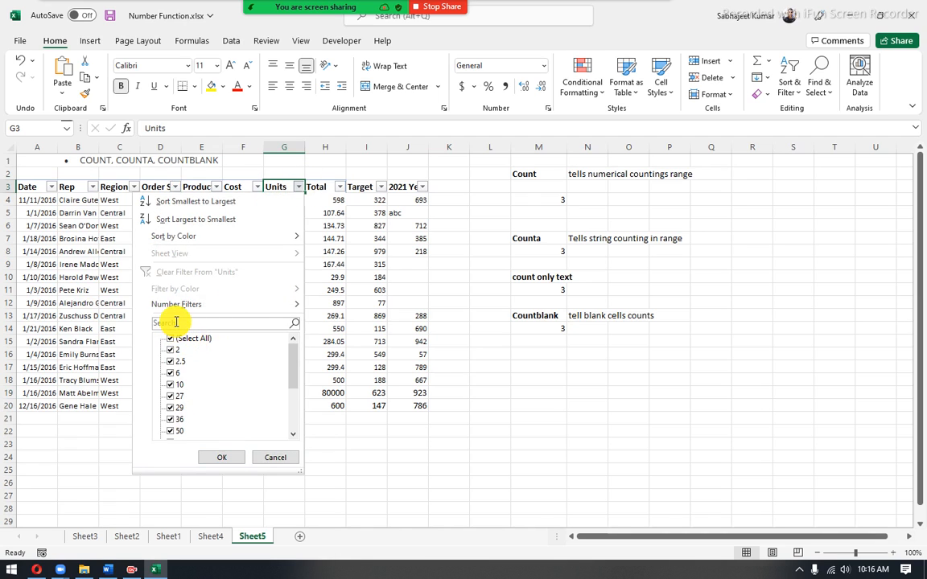
pyautogui.click(172, 339)
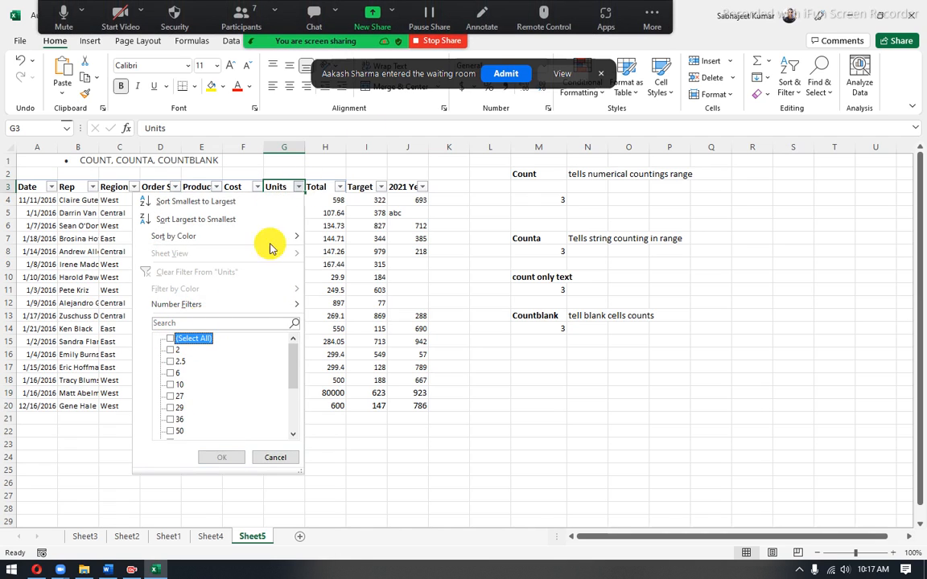
pyautogui.click(504, 74)
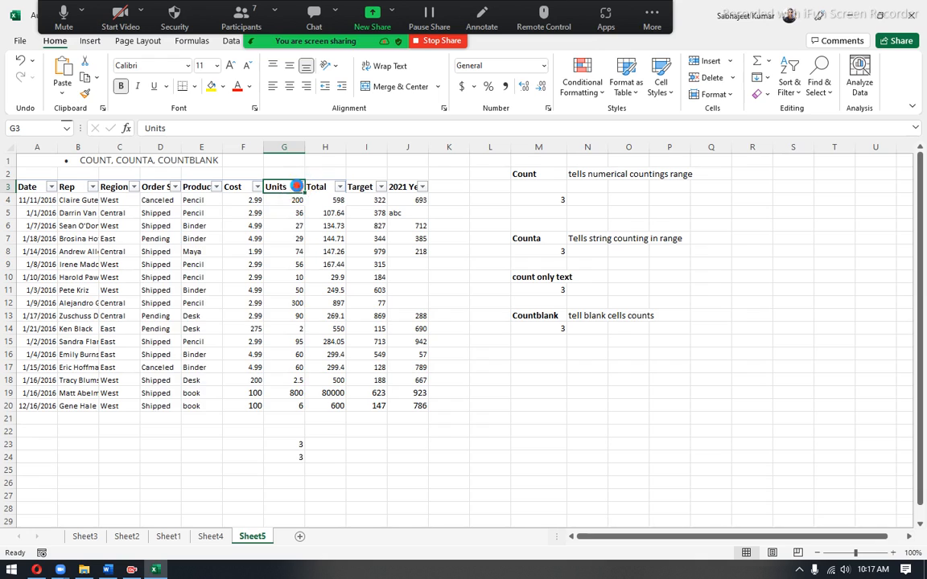
# - Filter the Units column to show only the values 200, 300 and 800
pyautogui.click(298, 186)
pyautogui.click(173, 346)
pyautogui.scroll(-3, 180, 358)
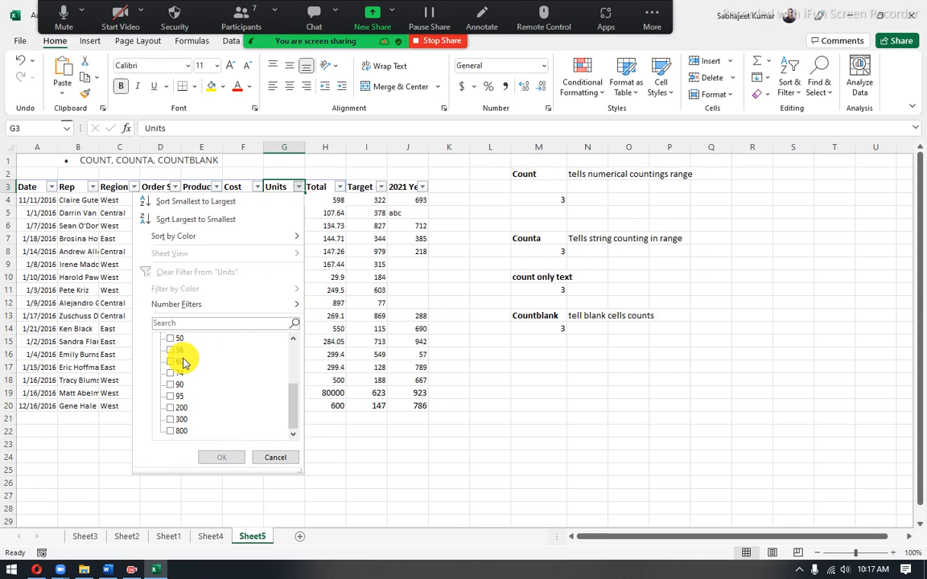
pyautogui.click(170, 408)
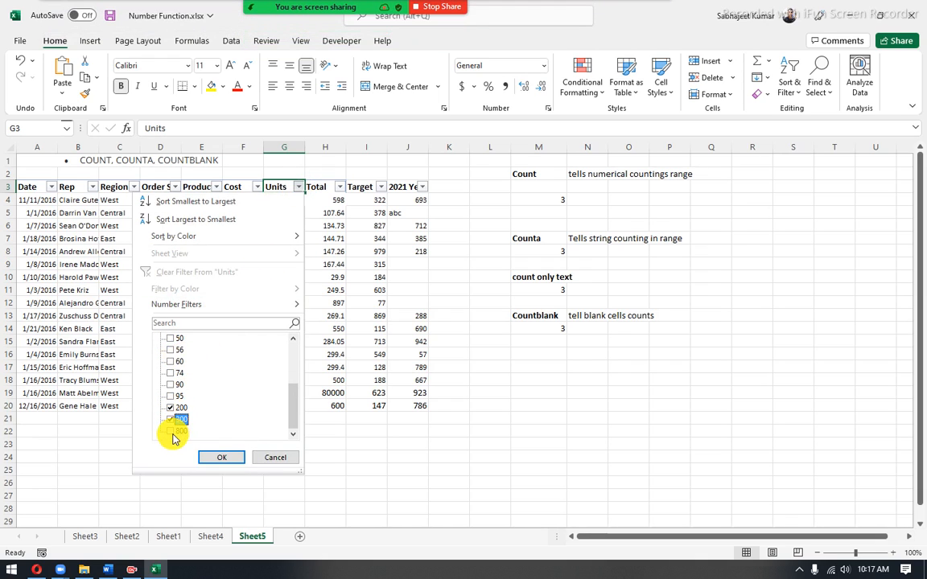
pyautogui.click(171, 419)
pyautogui.click(171, 430)
pyautogui.click(222, 458)
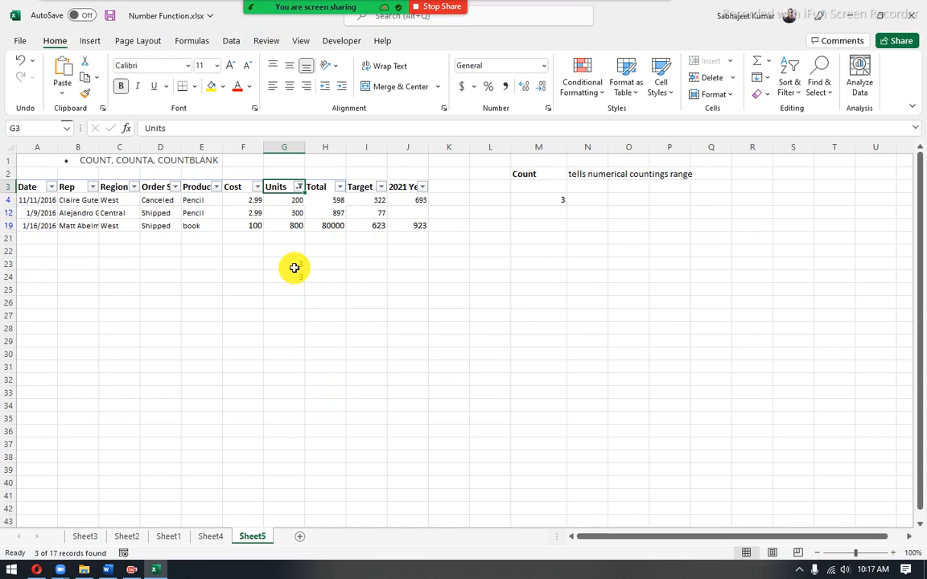
# - Select the filtered Units values to check their count against the COUNTIF results, and remove the table's filters
pyautogui.moveTo(296, 265); pyautogui.dragTo(300, 278)
pyautogui.moveTo(288, 198); pyautogui.dragTo(290, 221)
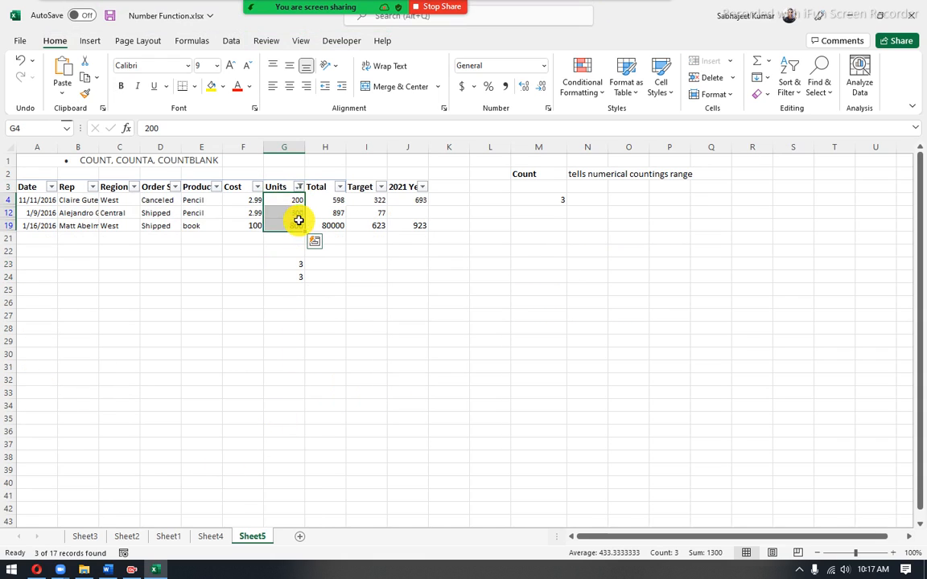
pyautogui.click(298, 208)
pyautogui.hotkey('ctrl', 'shift', 'l')
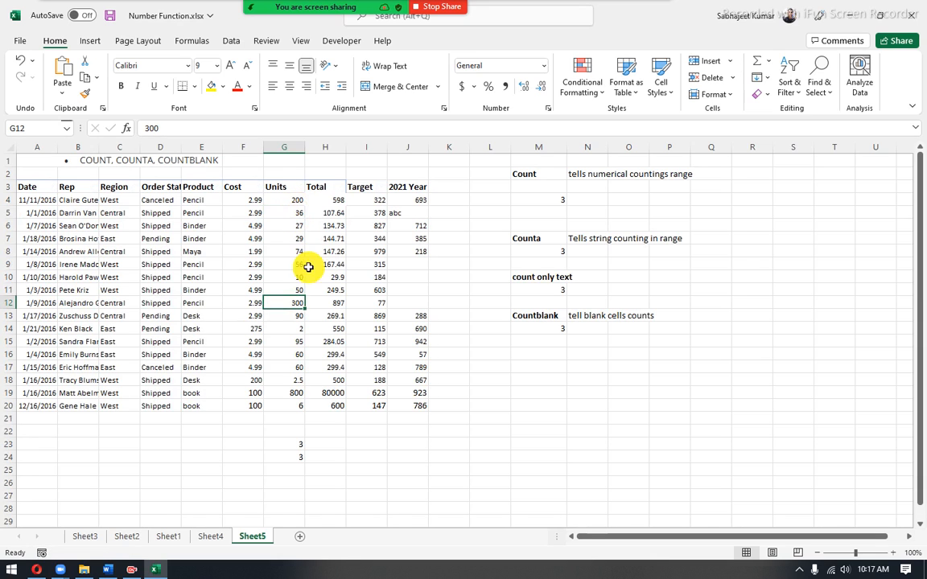
pyautogui.click(300, 444)
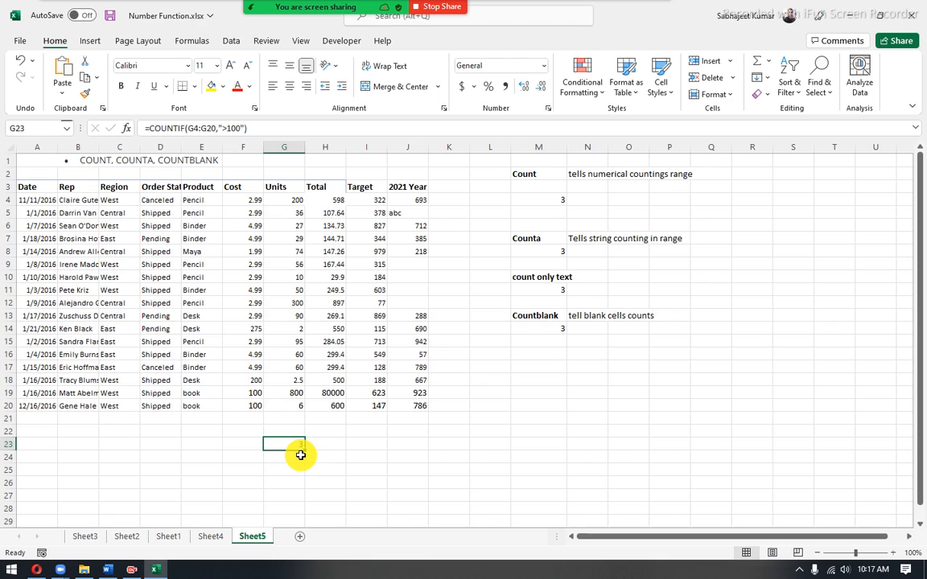
pyautogui.moveTo(304, 451); pyautogui.dragTo(304, 459)
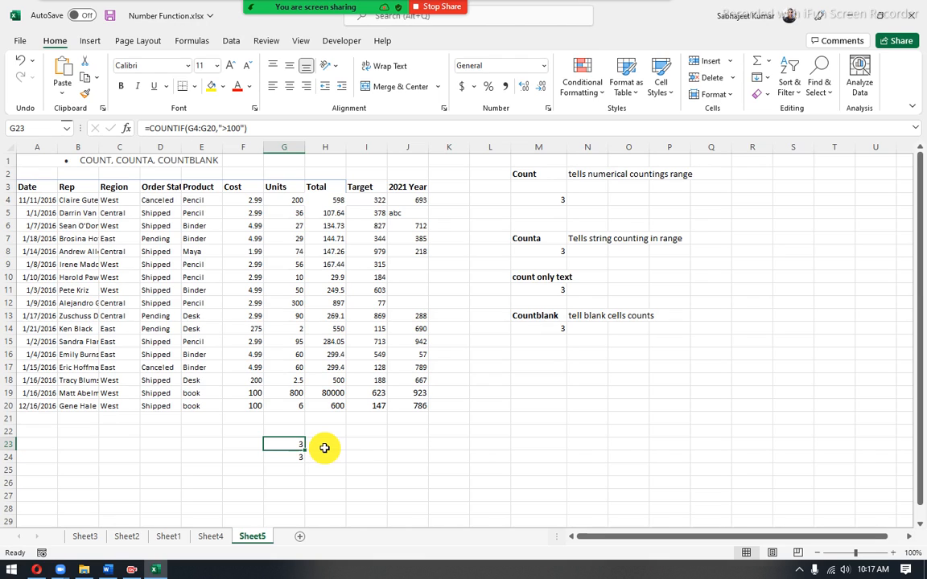
pyautogui.click(325, 448)
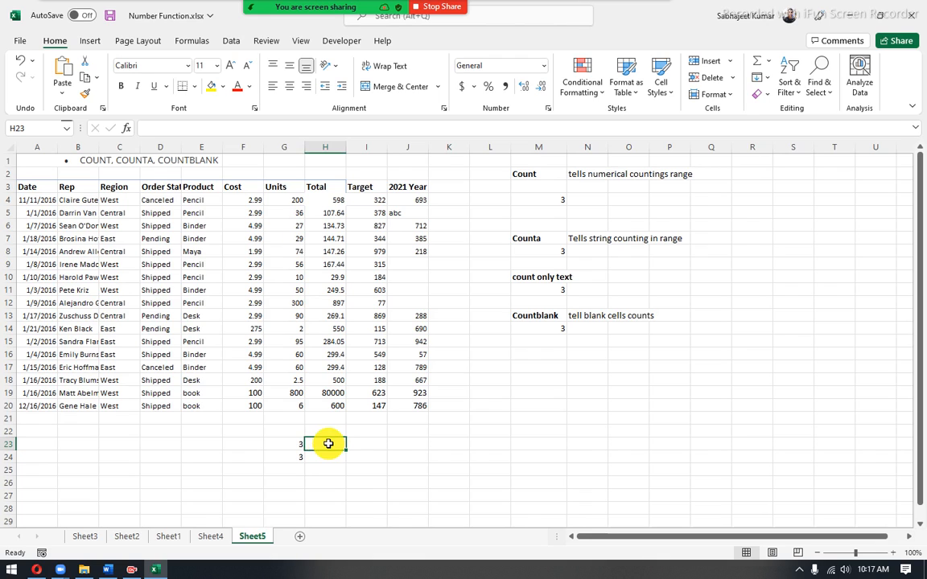
pyautogui.click(328, 443)
pyautogui.write('=')
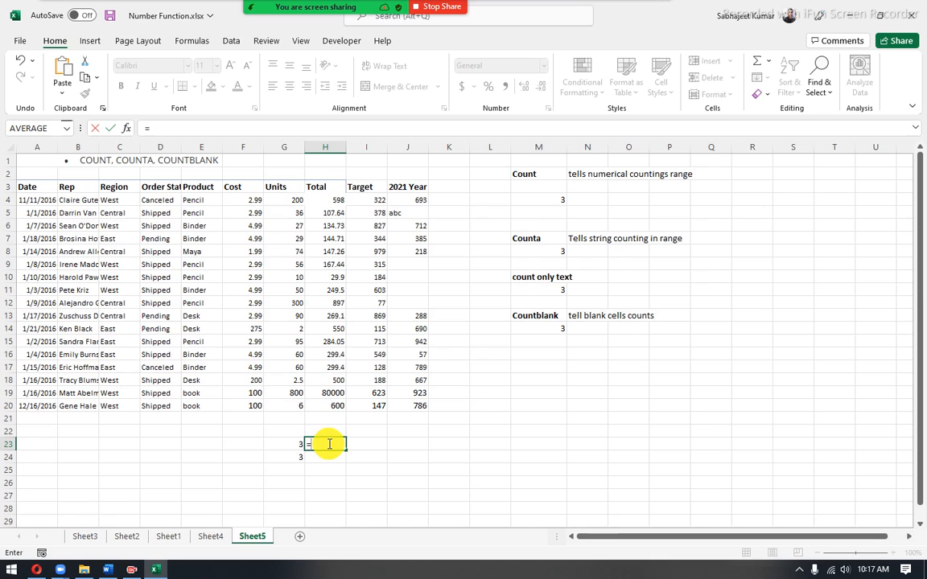
pyautogui.write('coun')
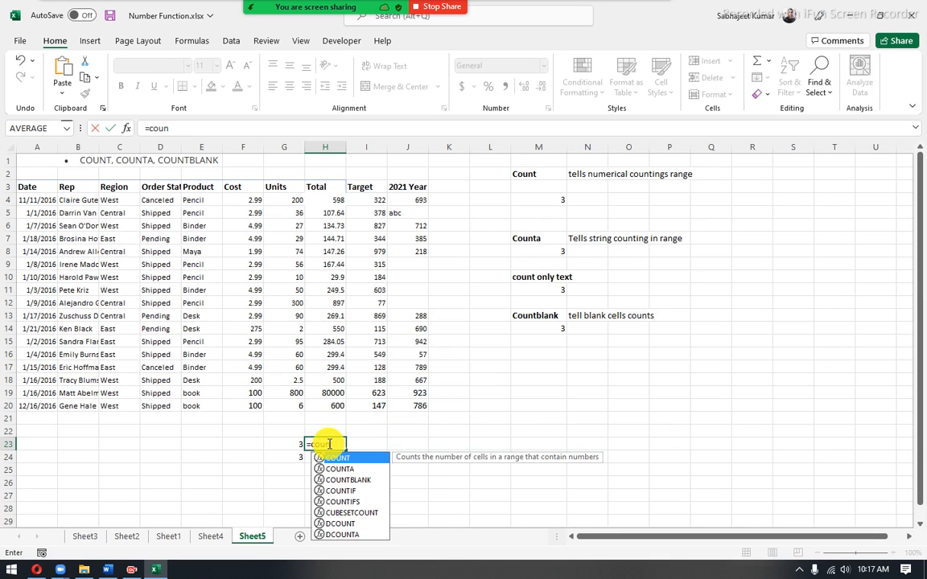
pyautogui.press('Down')
pyautogui.press('Down')
pyautogui.press('Down')
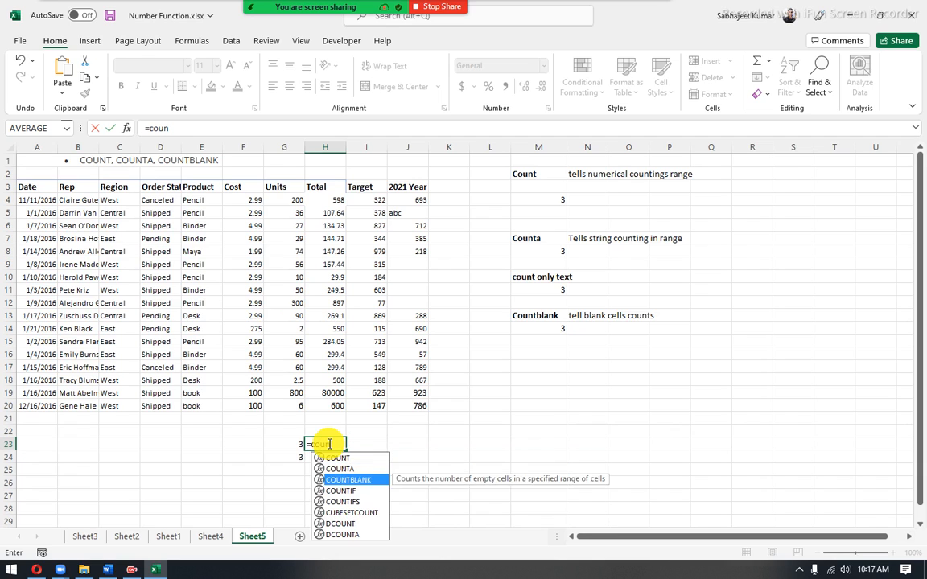
pyautogui.press('Tab')
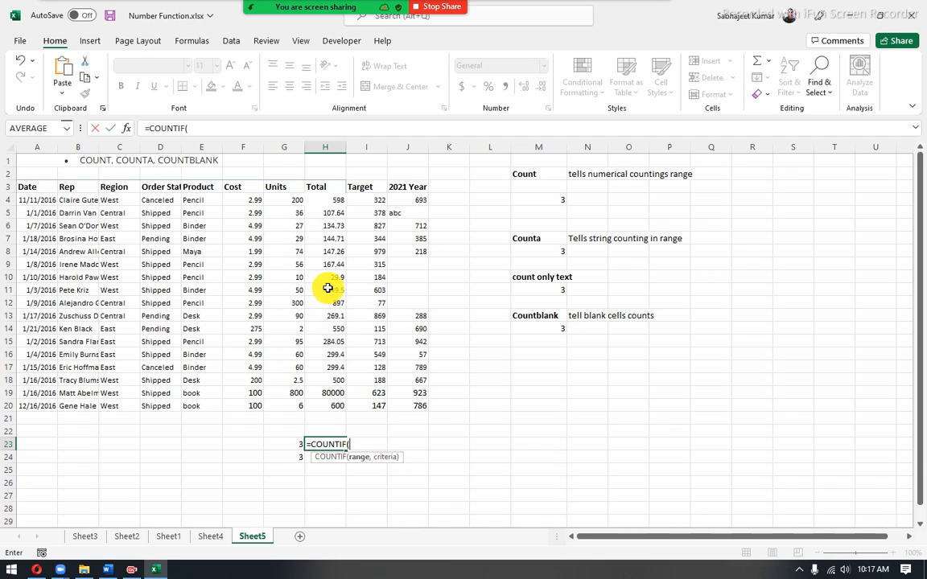
pyautogui.moveTo(276, 198); pyautogui.dragTo(291, 404)
pyautogui.write(',')
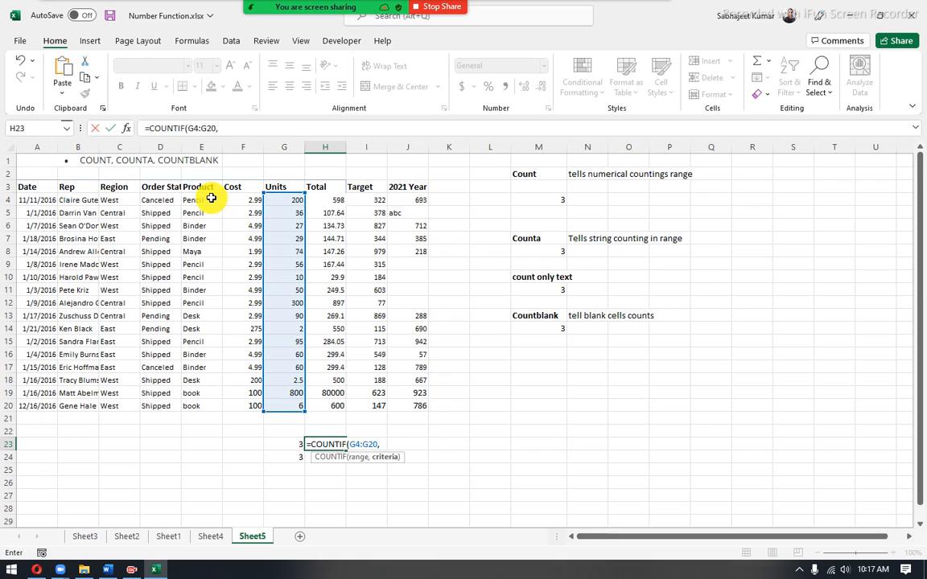
pyautogui.moveTo(207, 199); pyautogui.dragTo(205, 400)
pyautogui.write(',')
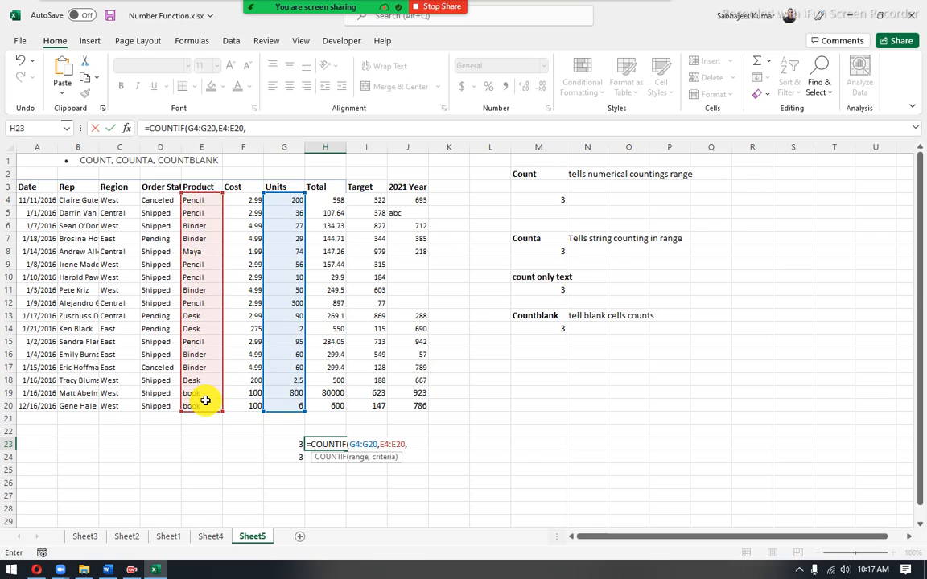
pyautogui.press('BackSpace')
pyautogui.press('BackSpace')
pyautogui.press('BackSpace')
pyautogui.press('BackSpace')
pyautogui.press('BackSpace')
pyautogui.press('BackSpace')
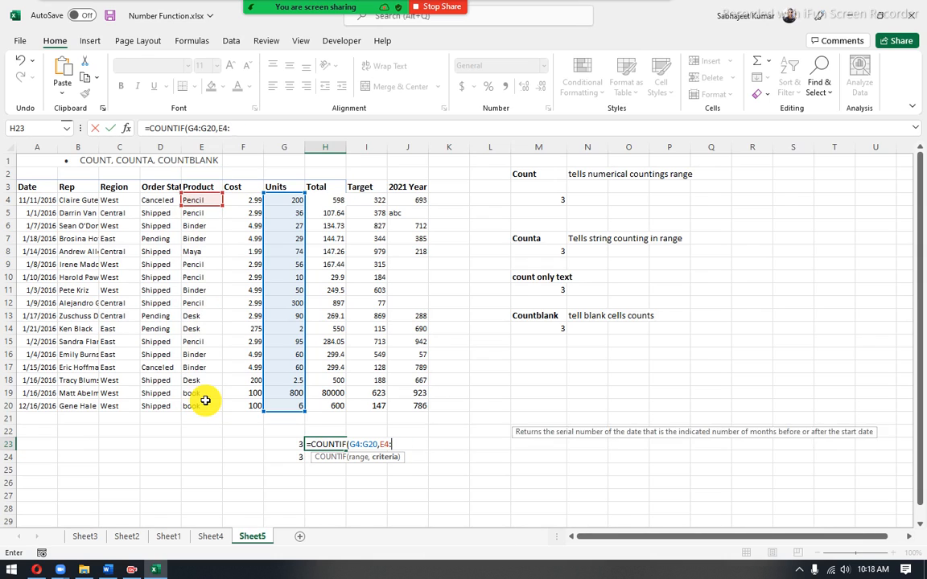
pyautogui.press('BackSpace')
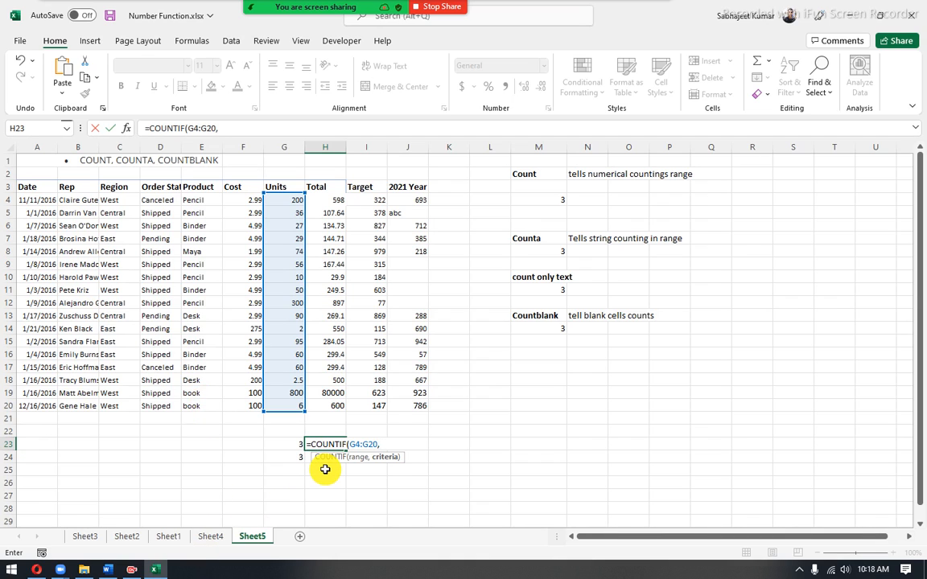
pyautogui.press('Escape')
# - Examine the COUNTIF formula in G23 and the Units range it counts
pyautogui.click(286, 441)
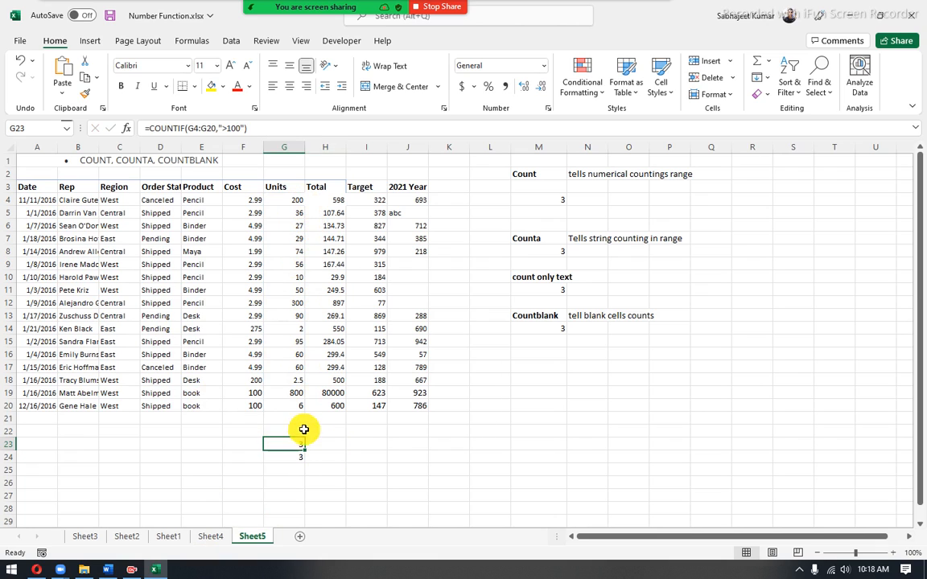
pyautogui.doubleClick(276, 452)
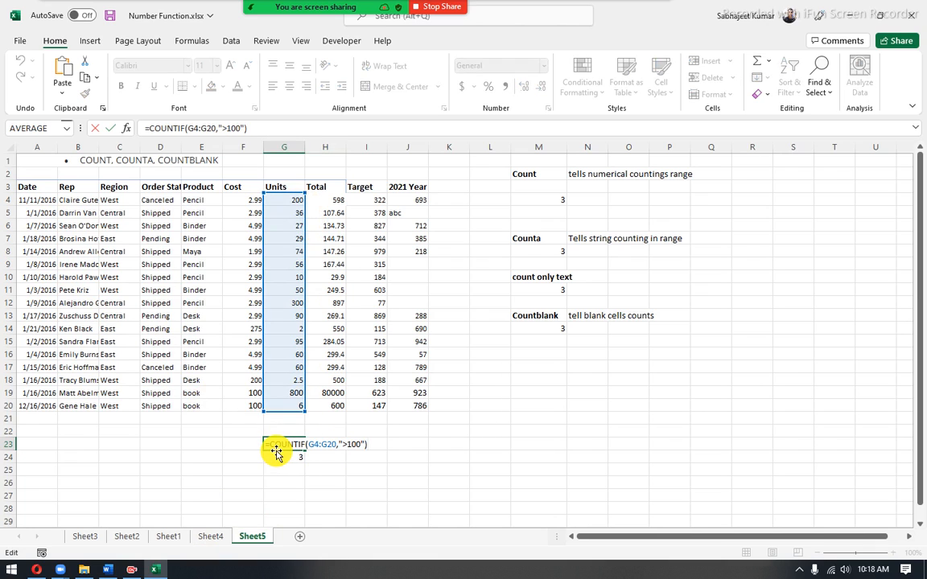
pyautogui.press('Escape')
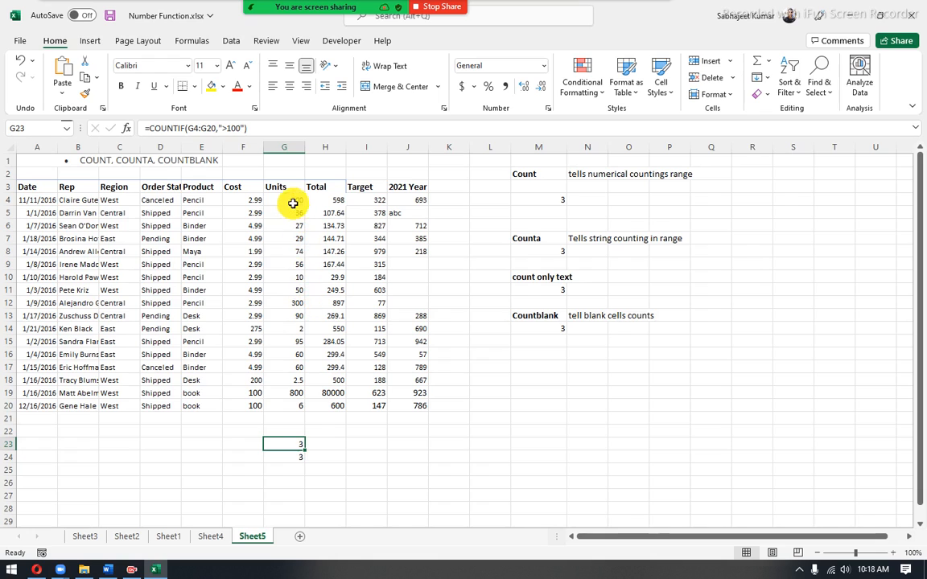
pyautogui.moveTo(292, 199); pyautogui.dragTo(298, 406)
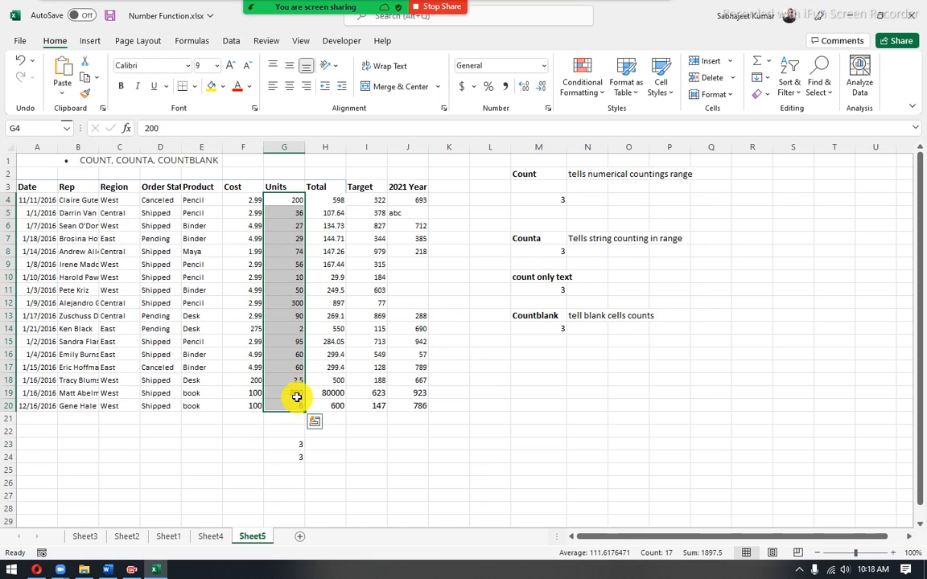
pyautogui.click(302, 448)
pyautogui.click(316, 448)
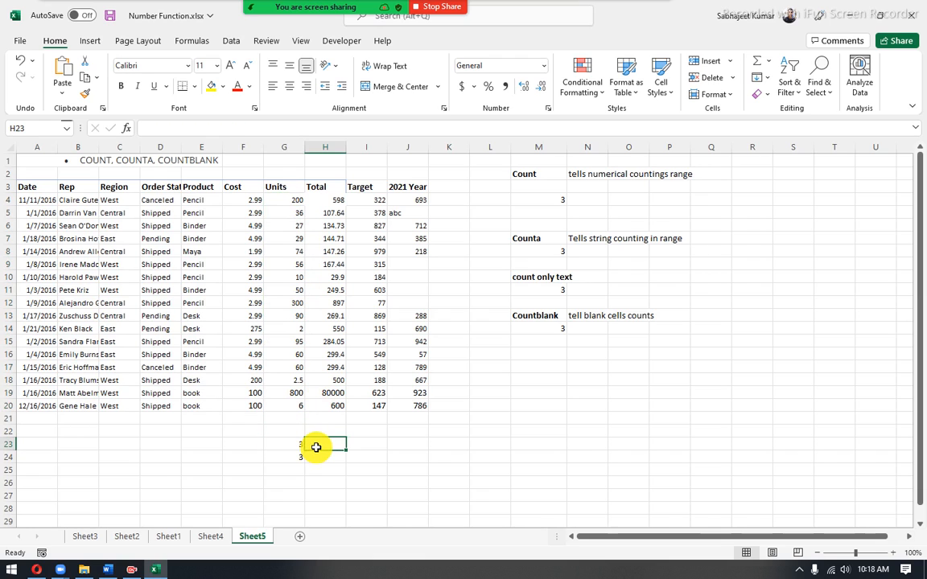
# - Replace the criterion in G23 with a Cost range comparison so the formula is =COUNTIF(G4:G20,F4:F20>2)
pyautogui.click(292, 447)
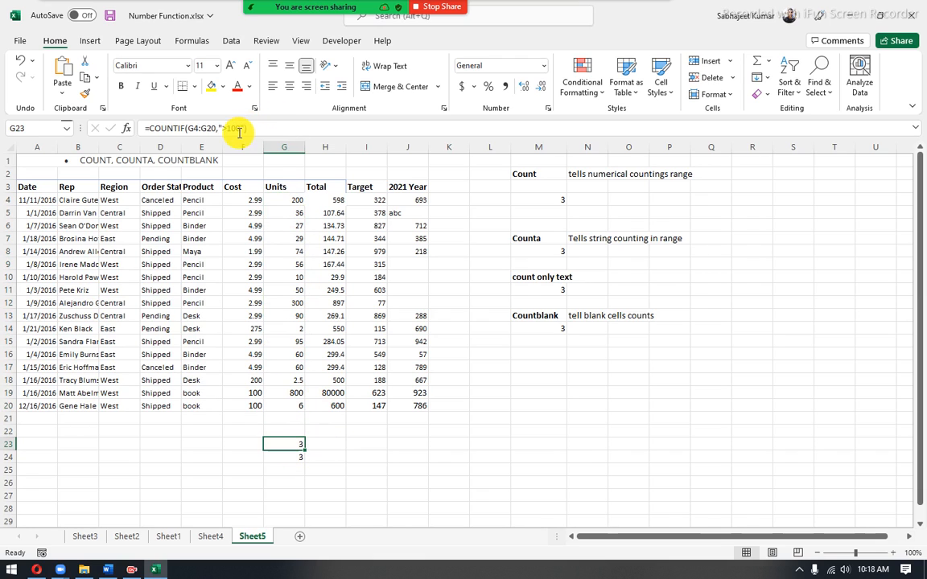
pyautogui.moveTo(219, 126); pyautogui.dragTo(243, 126)
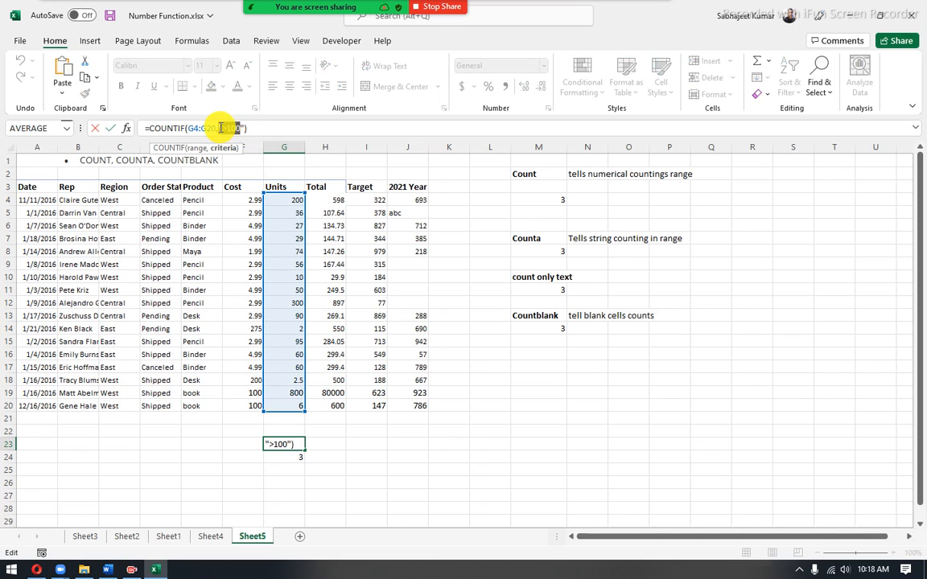
pyautogui.click(219, 127)
pyautogui.moveTo(220, 127); pyautogui.dragTo(243, 127)
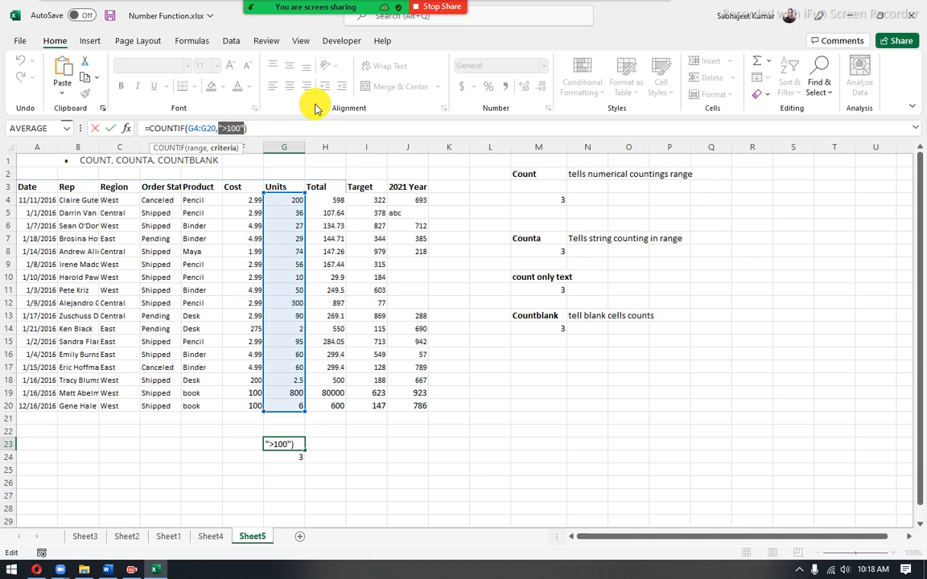
pyautogui.press('BackSpace')
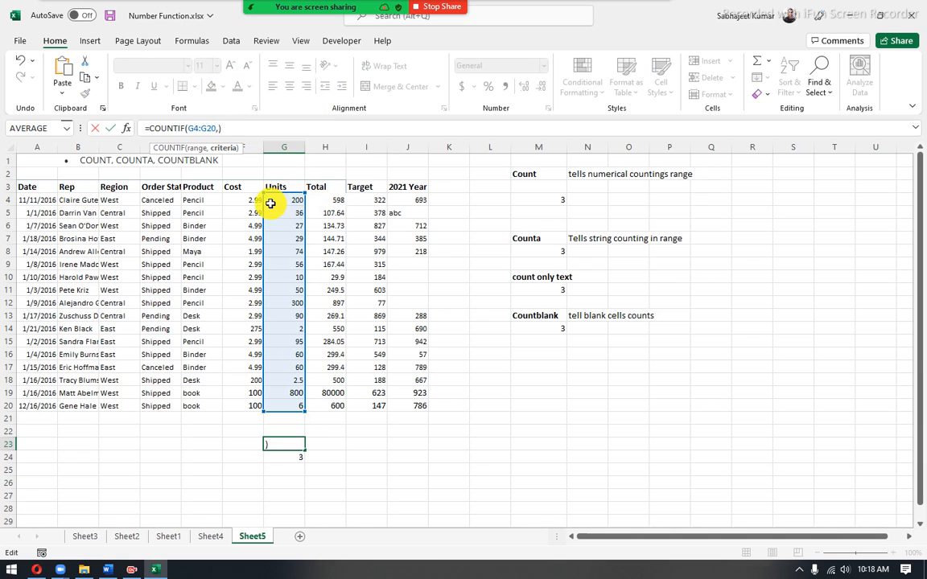
pyautogui.moveTo(246, 200); pyautogui.dragTo(258, 405)
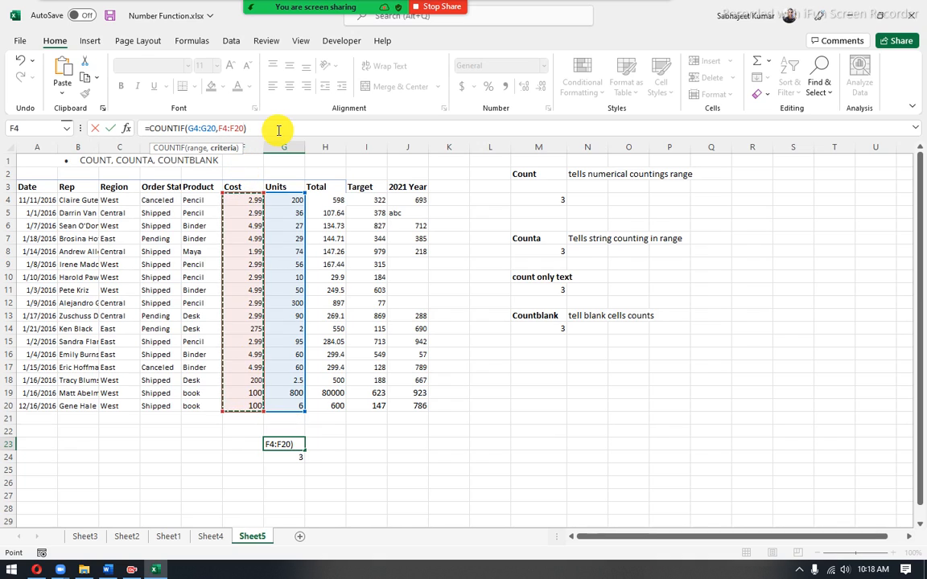
pyautogui.write('>2')
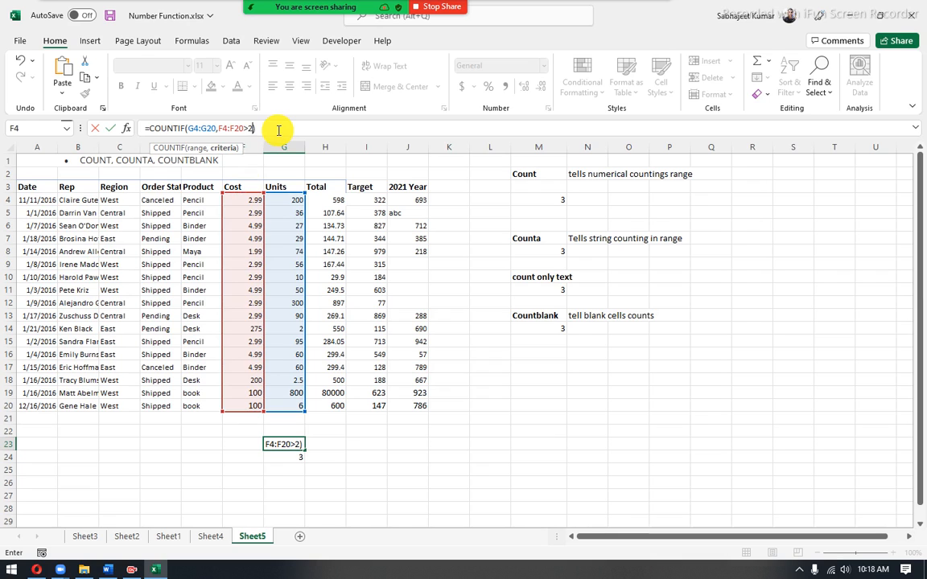
pyautogui.press('Return')
pyautogui.press('Up')
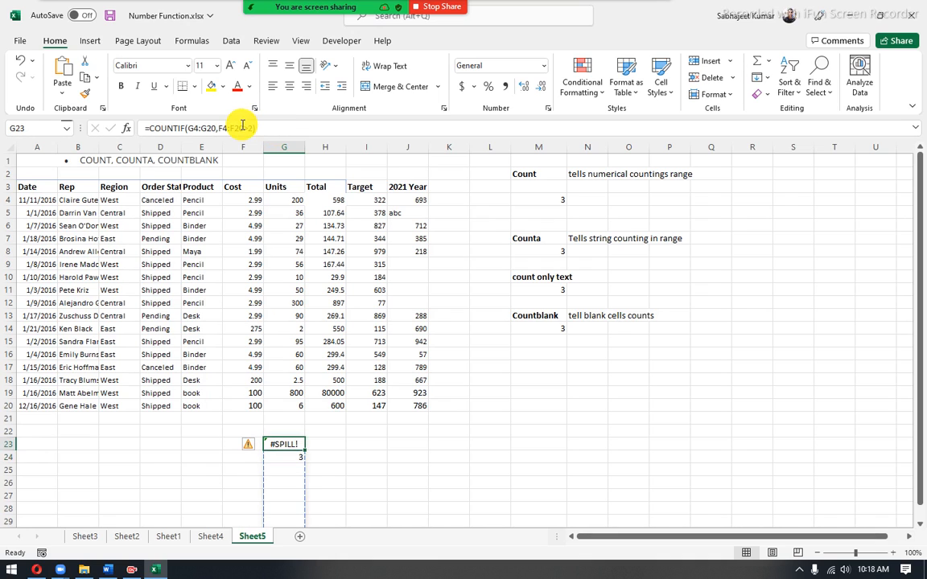
pyautogui.click(242, 127)
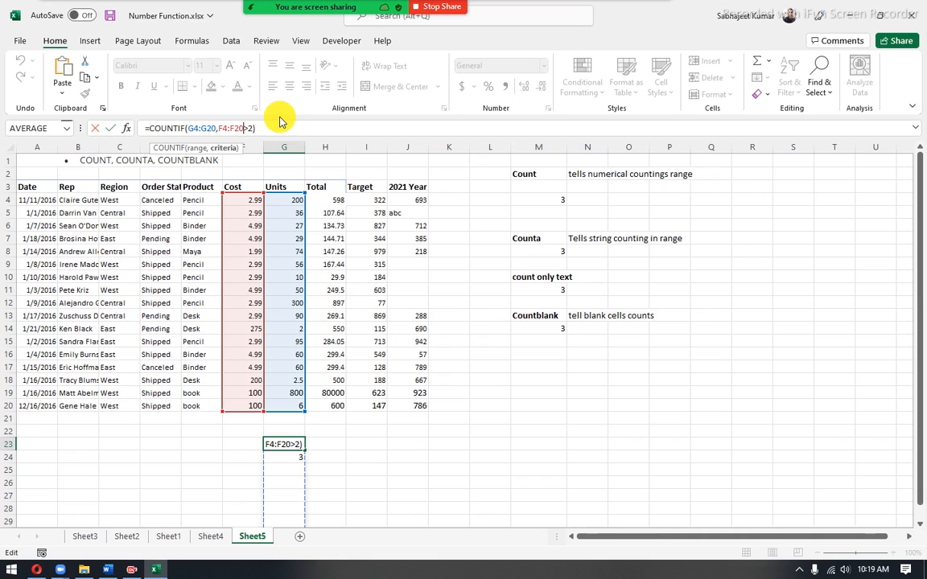
pyautogui.click(281, 455)
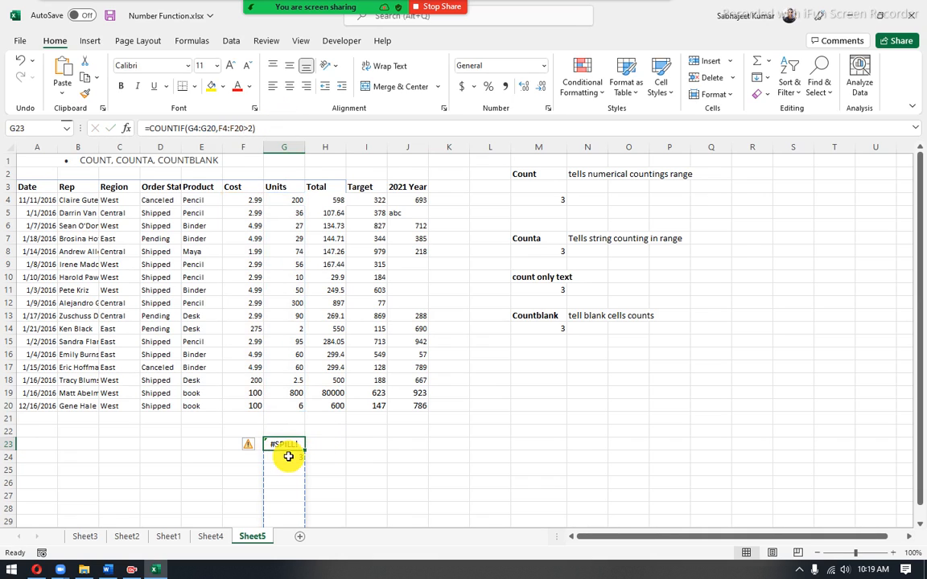
# - Try to add a quotation mark before the >2 comparison in G23's COUNTIF criterion
pyautogui.click(284, 443)
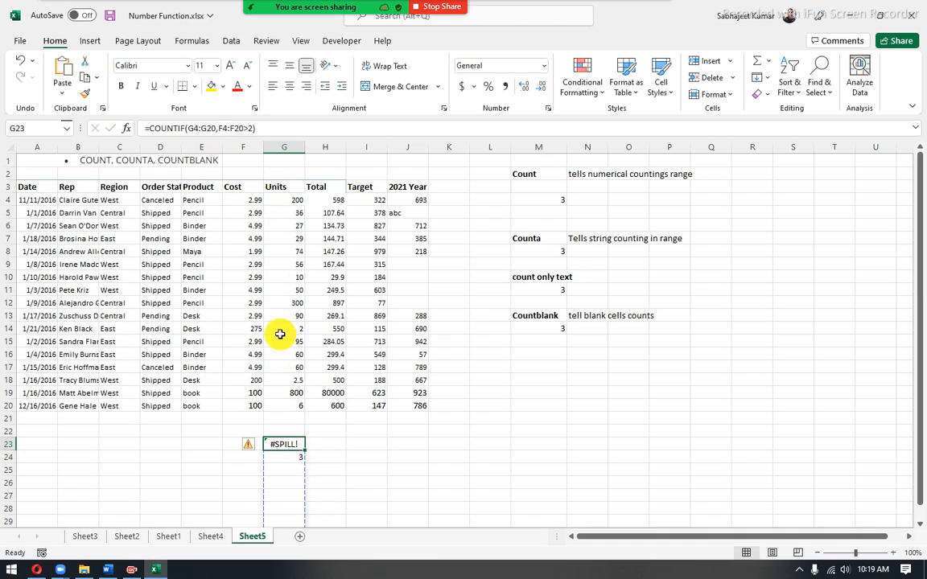
pyautogui.click(241, 127)
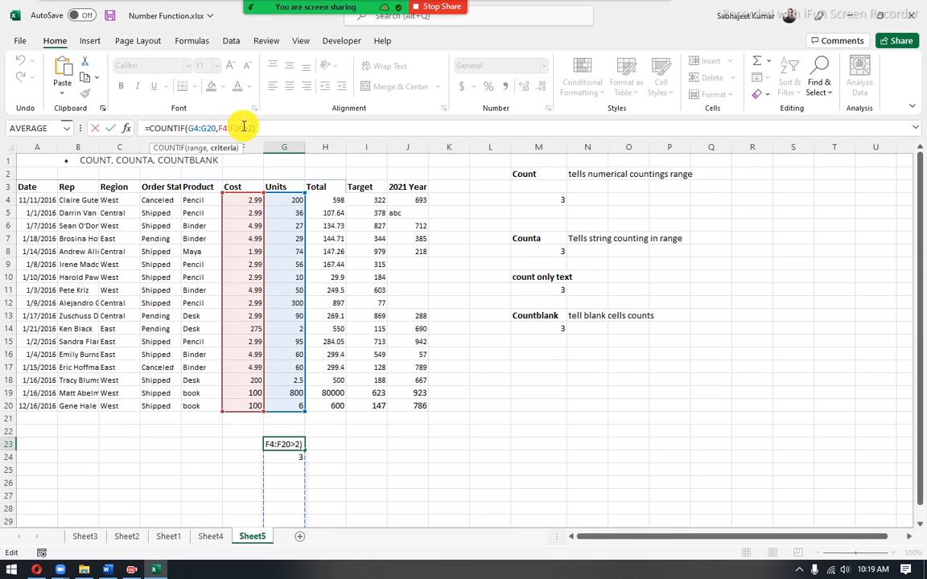
pyautogui.write('"')
pyautogui.press('BackSpace')
pyautogui.click(244, 127)
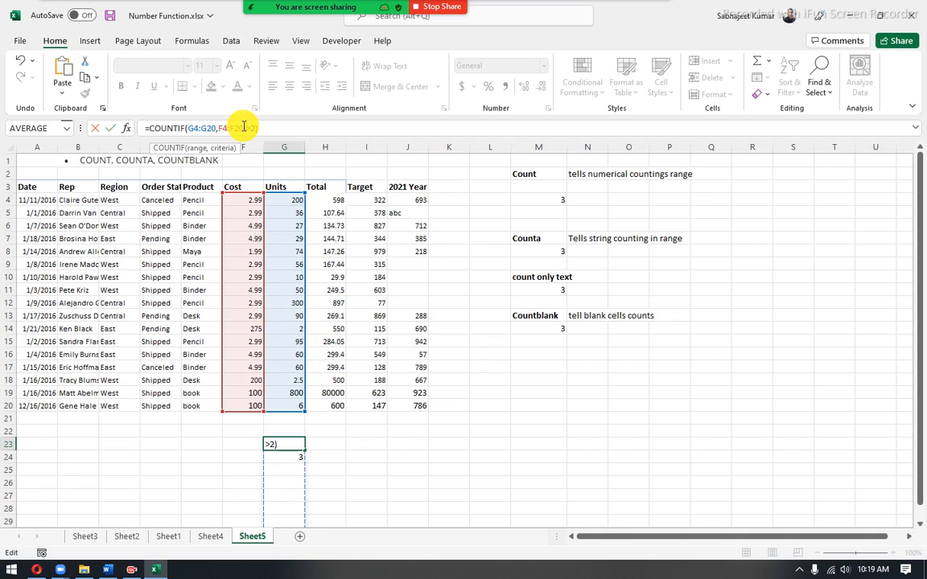
pyautogui.press('Return')
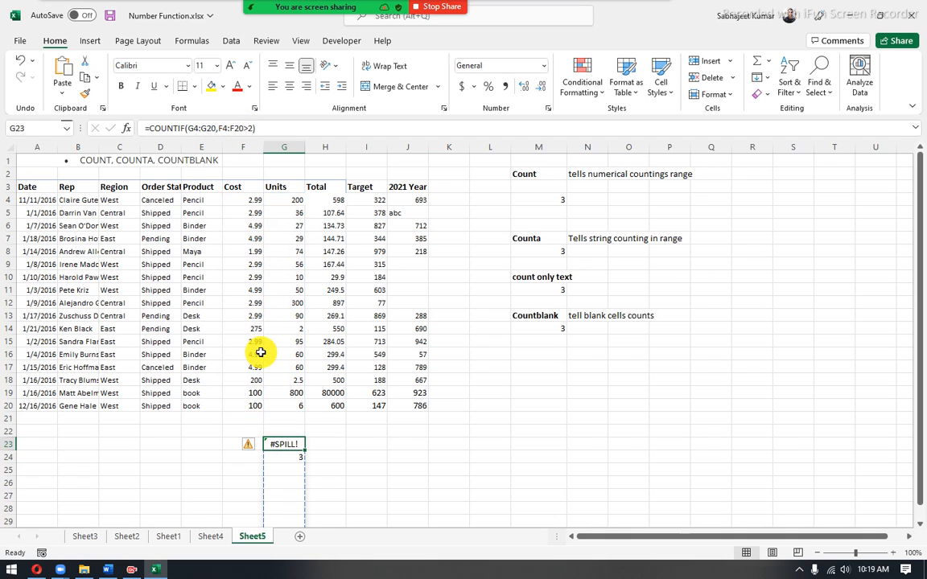
# - Undo the Cost range criterion in G23 so the formula is =COUNTIF(G4:G20,">100") again, and check it
pyautogui.hotkey('ctrl', 'z')
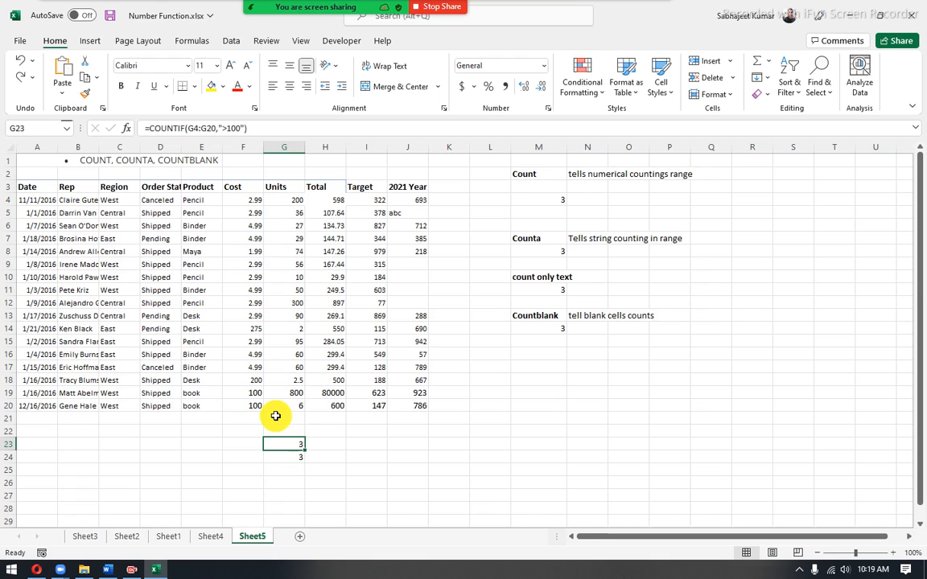
pyautogui.click(328, 446)
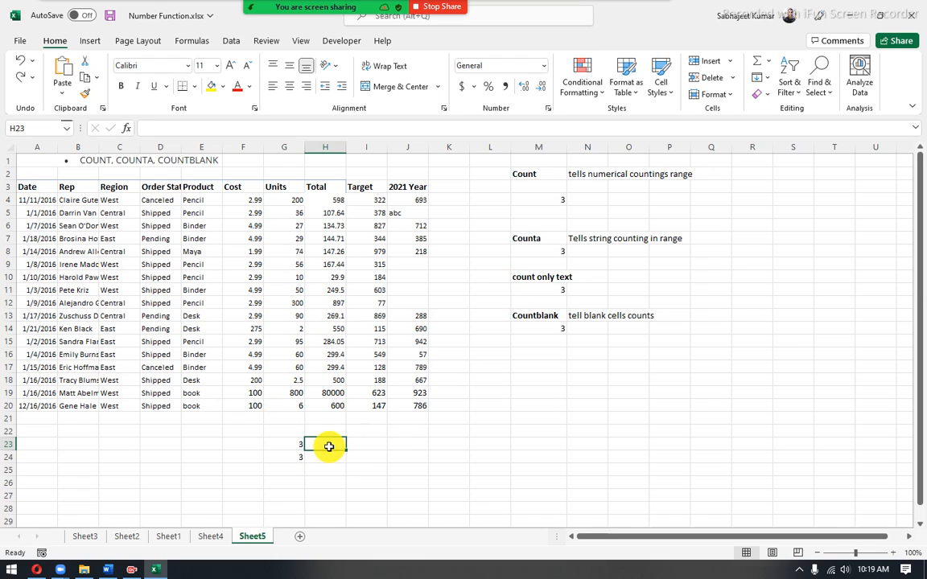
pyautogui.click(298, 445)
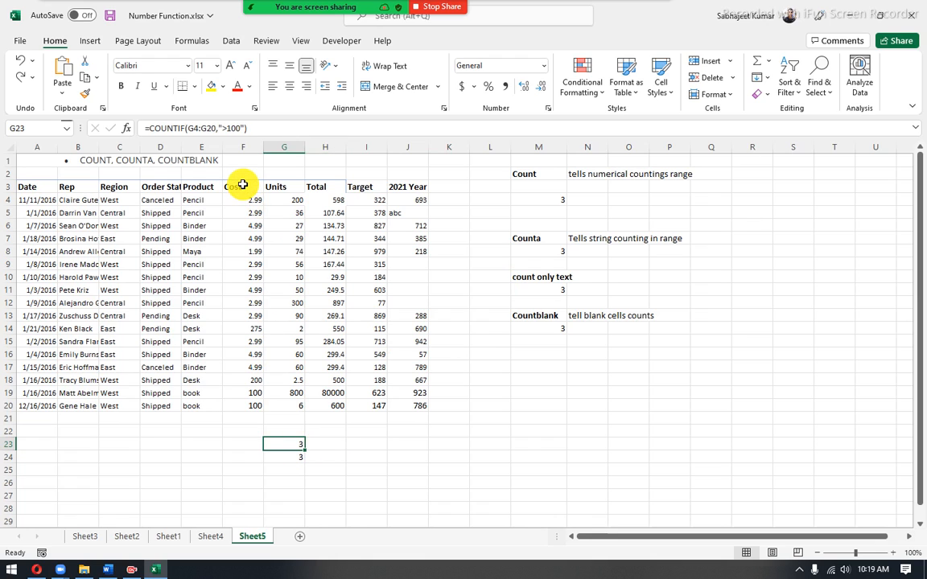
# - Start a COUNTIFS formula in H23 and admit the participant waiting to join the meeting
pyautogui.click(325, 447)
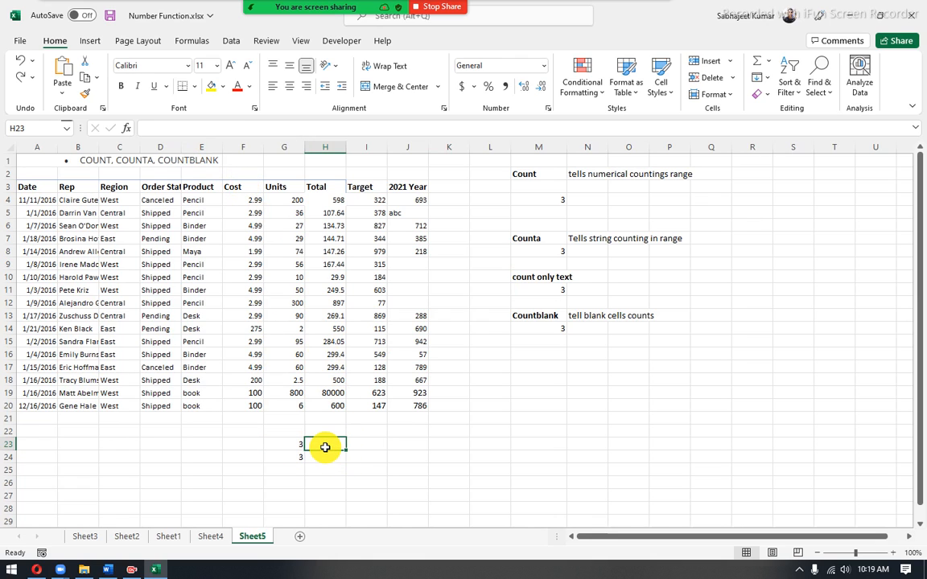
pyautogui.write('=cou')
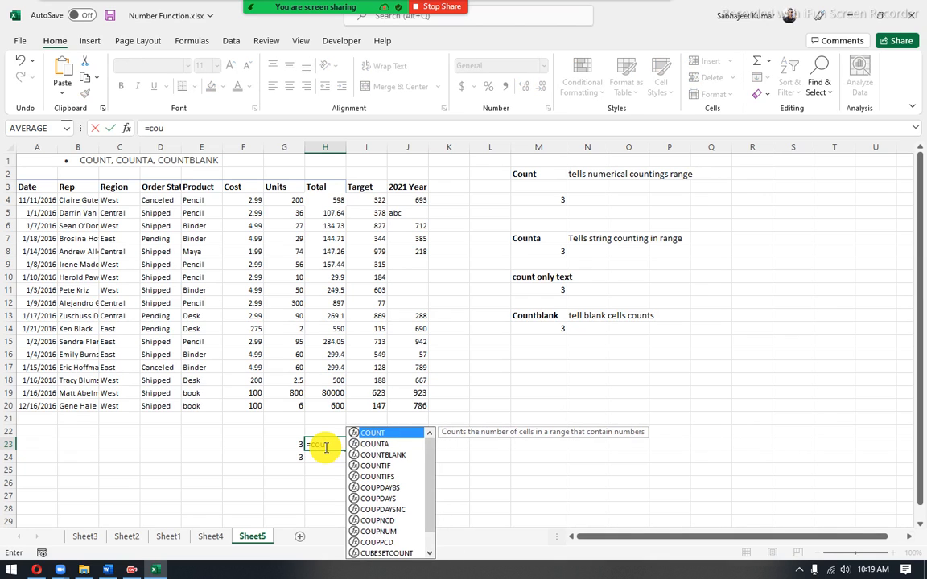
pyautogui.write('nt')
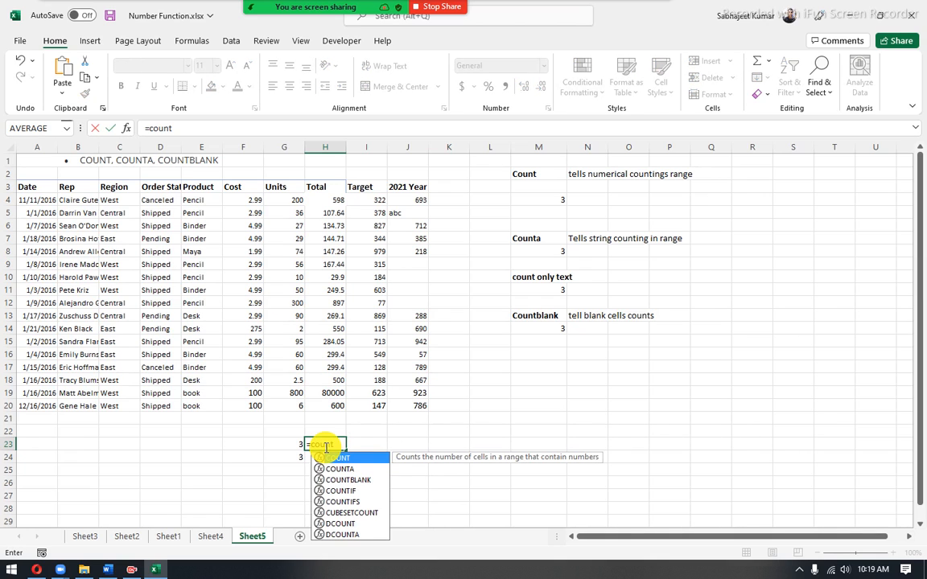
pyautogui.write('s')
pyautogui.press('BackSpace')
pyautogui.click(357, 491)
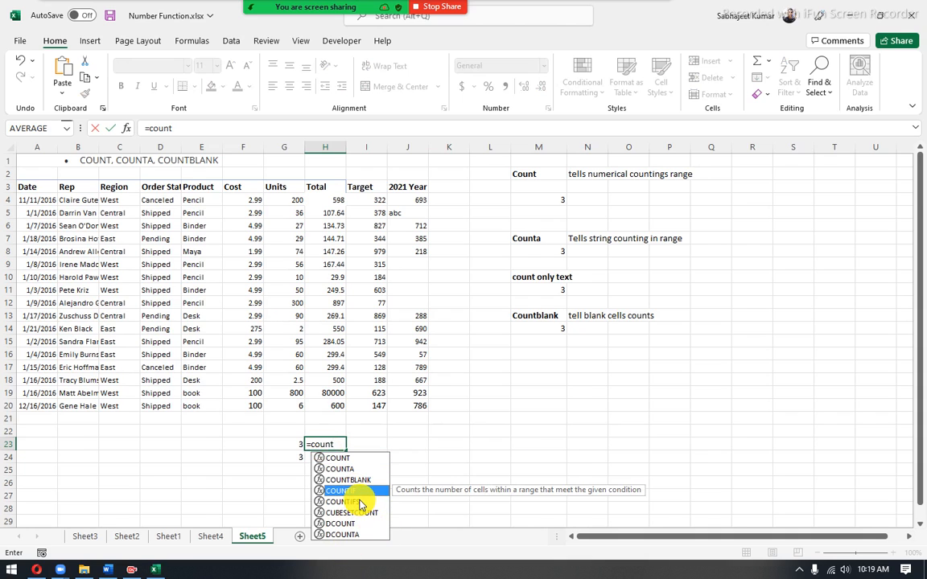
pyautogui.click(362, 503)
pyautogui.doubleClick(364, 502)
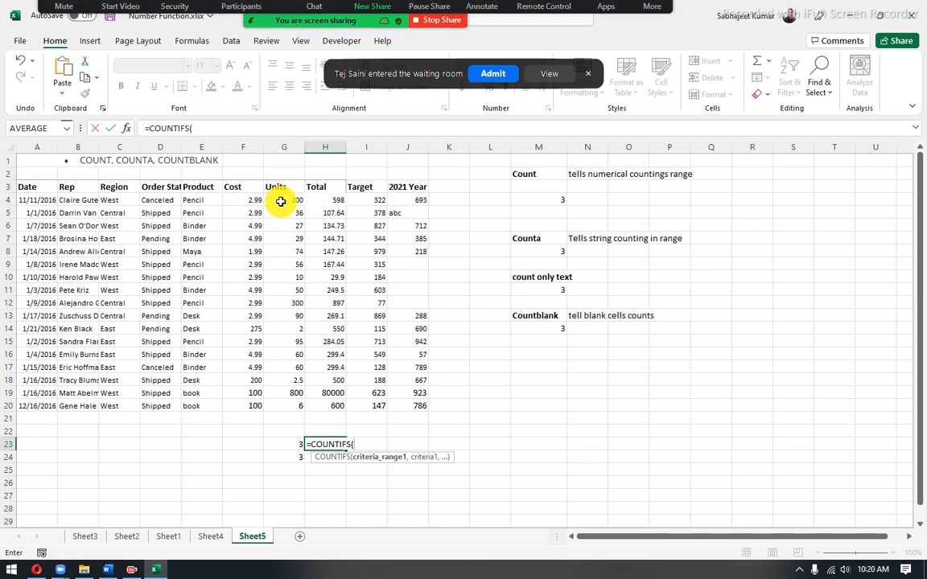
pyautogui.click(495, 74)
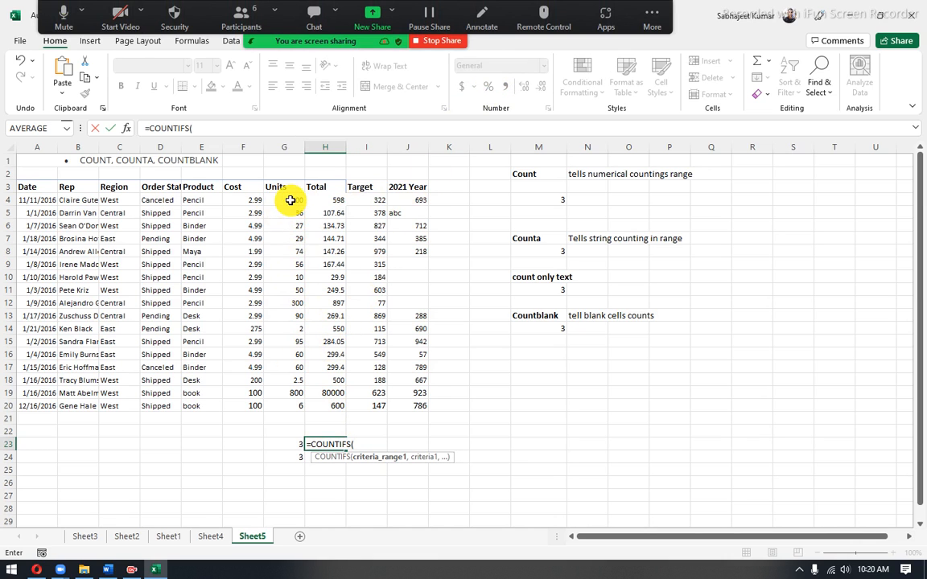
# - Complete H23 with Units above 50 and Product equal to Pencil as =COUNTIFS(G4:G20,">50",E4:E20,"Pencil")
pyautogui.moveTo(291, 200); pyautogui.dragTo(285, 404)
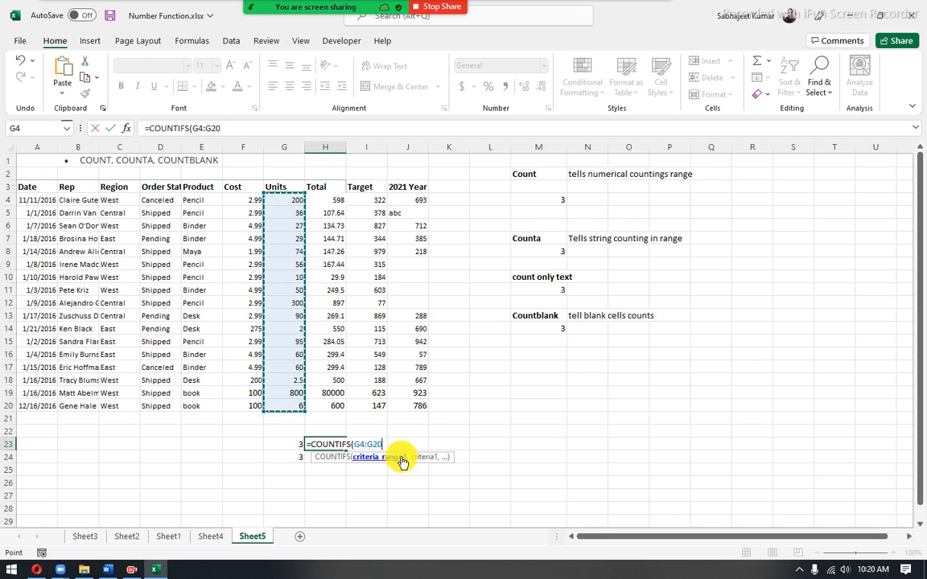
pyautogui.write(',">50')
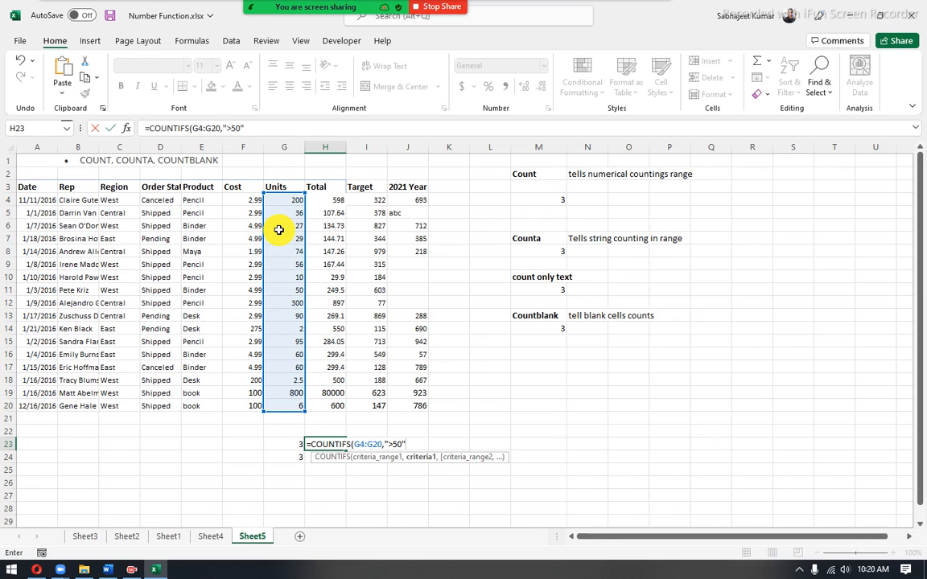
pyautogui.write(',')
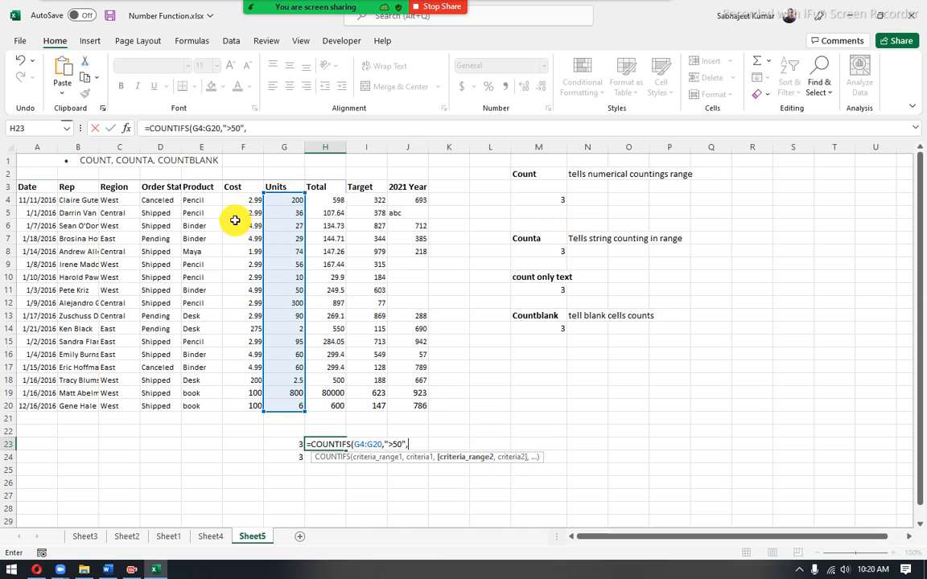
pyautogui.moveTo(206, 202); pyautogui.dragTo(219, 404)
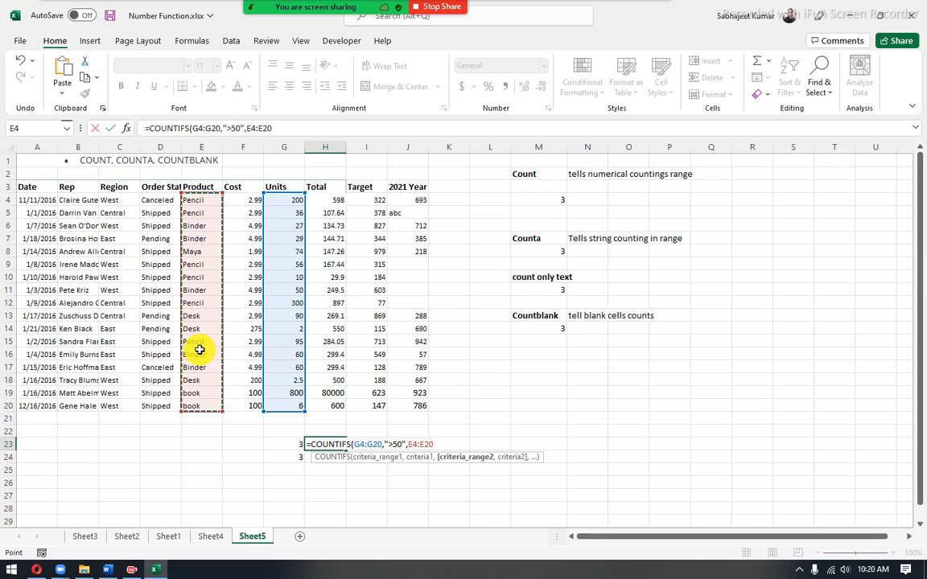
pyautogui.write(',"Pencil')
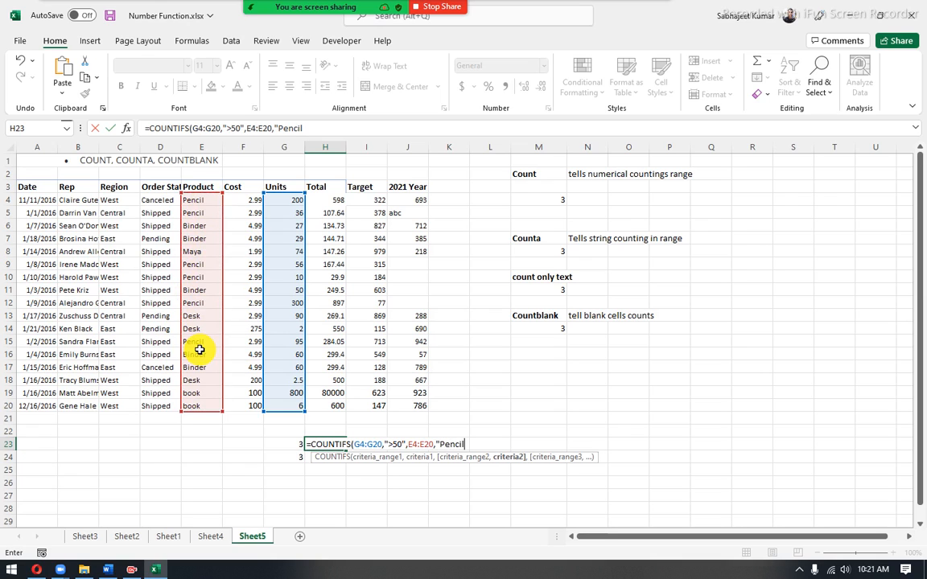
pyautogui.press('Return')
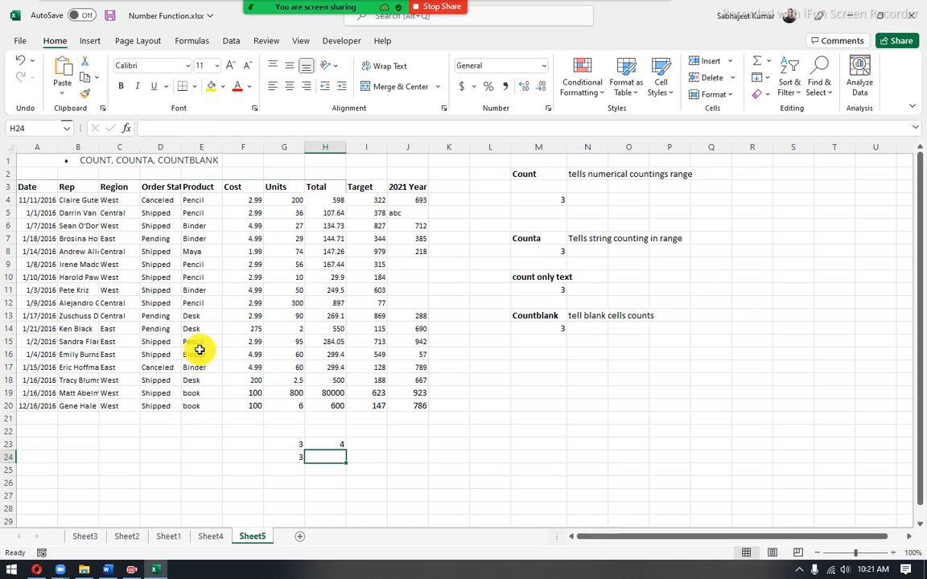
pyautogui.press('Up')
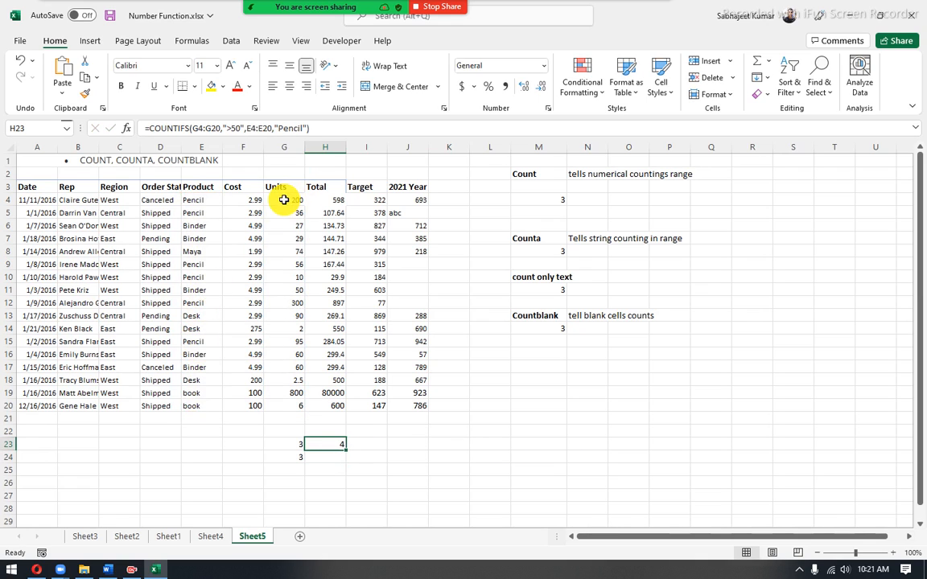
# - Turn on filters for the table headers and filter the Product column to show only Pencil
pyautogui.click(229, 190)
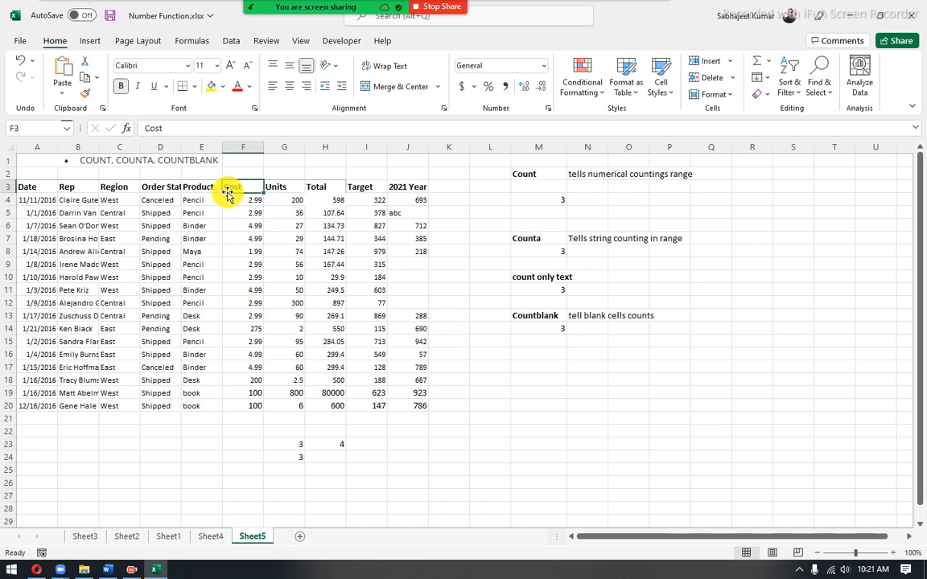
pyautogui.hotkey('ctrl', 'shift', 'l')
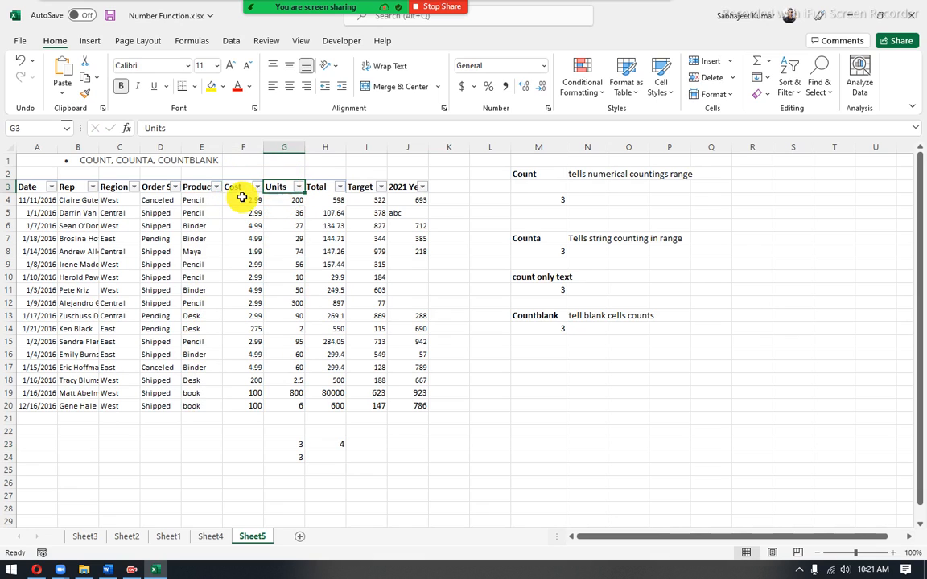
pyautogui.click(200, 185)
pyautogui.click(216, 186)
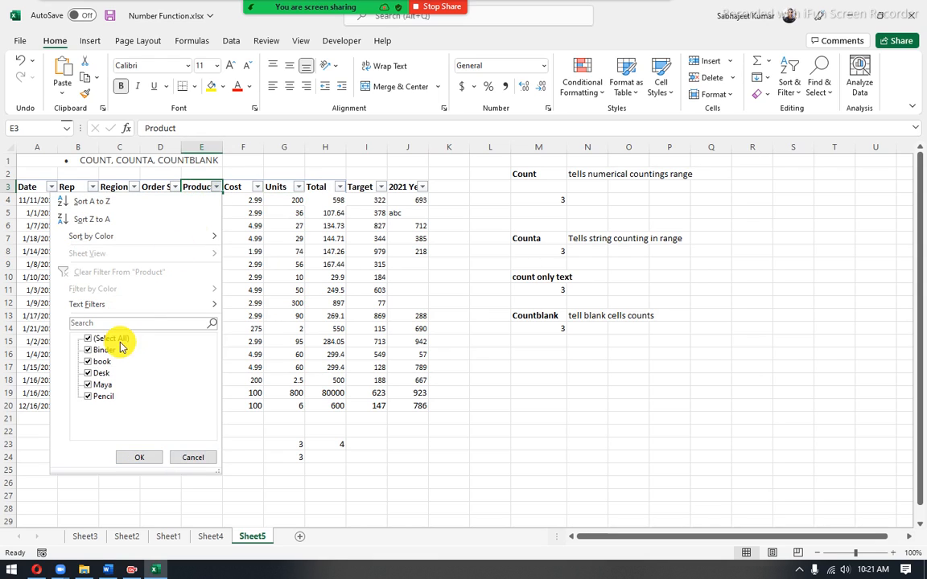
pyautogui.click(88, 338)
pyautogui.click(87, 397)
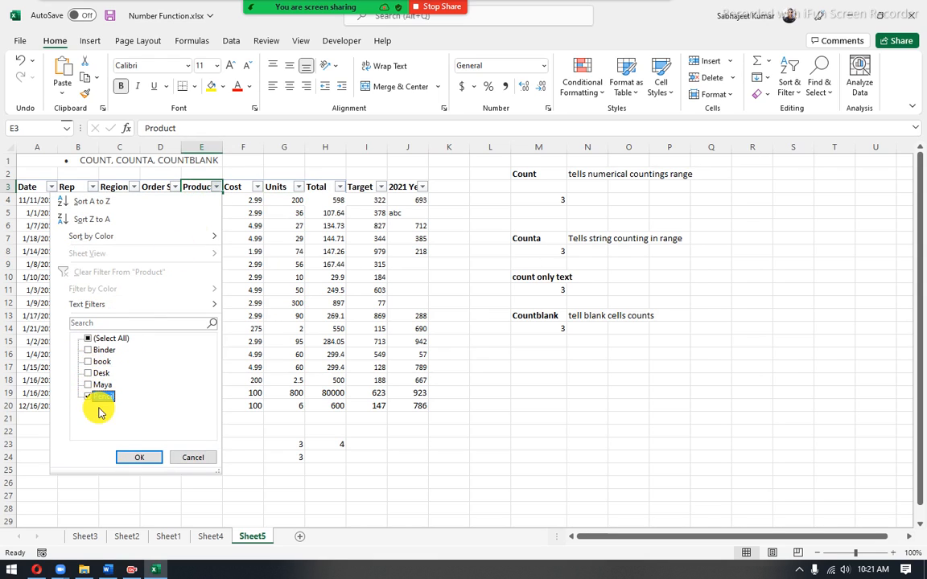
pyautogui.click(137, 457)
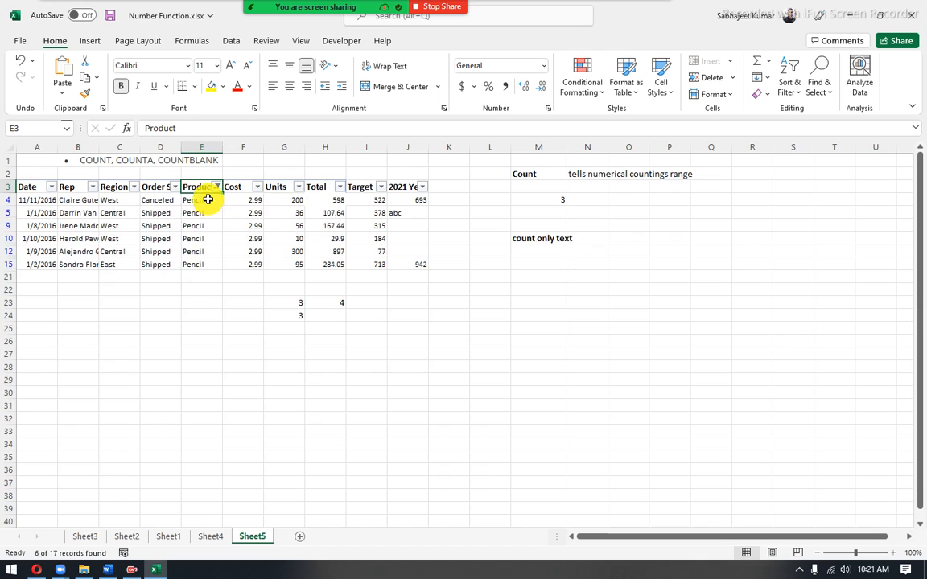
# - Select the filtered Pencil entries to check their count, and review the COUNTIFS formula in H23
pyautogui.moveTo(205, 200); pyautogui.dragTo(208, 264)
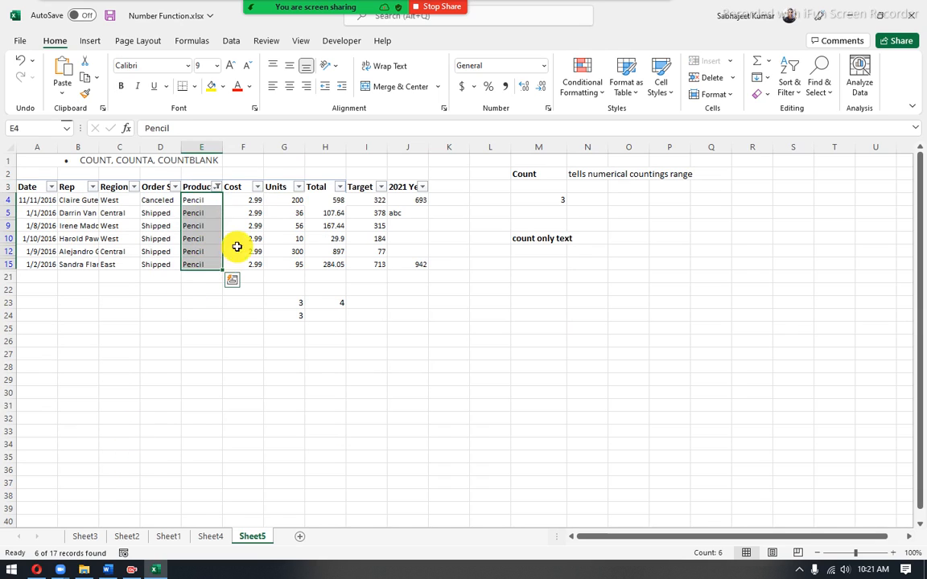
pyautogui.click(296, 200)
pyautogui.click(339, 305)
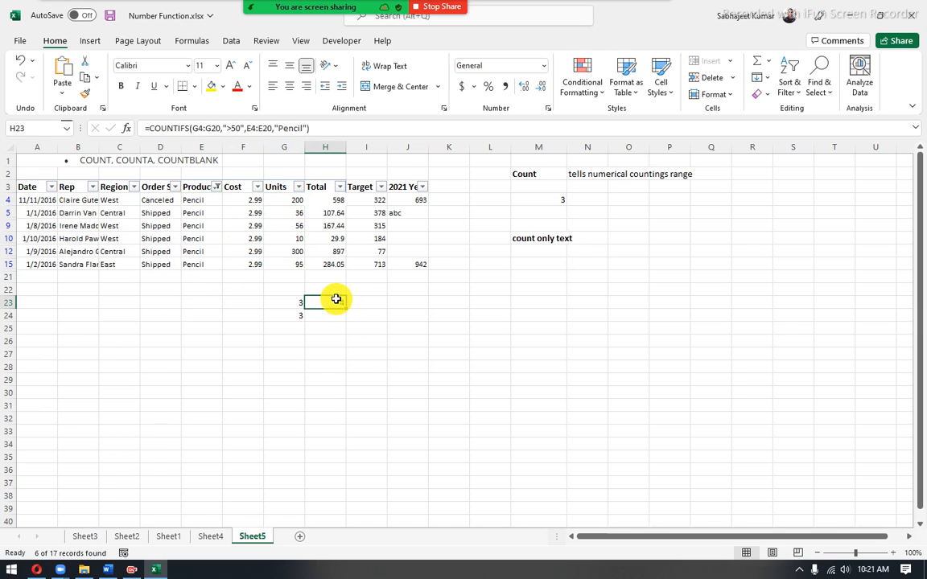
# - Filter the Units column to 56, 95, 200 and 300, and compare the count of the filtered Cost cells with H23
pyautogui.click(299, 189)
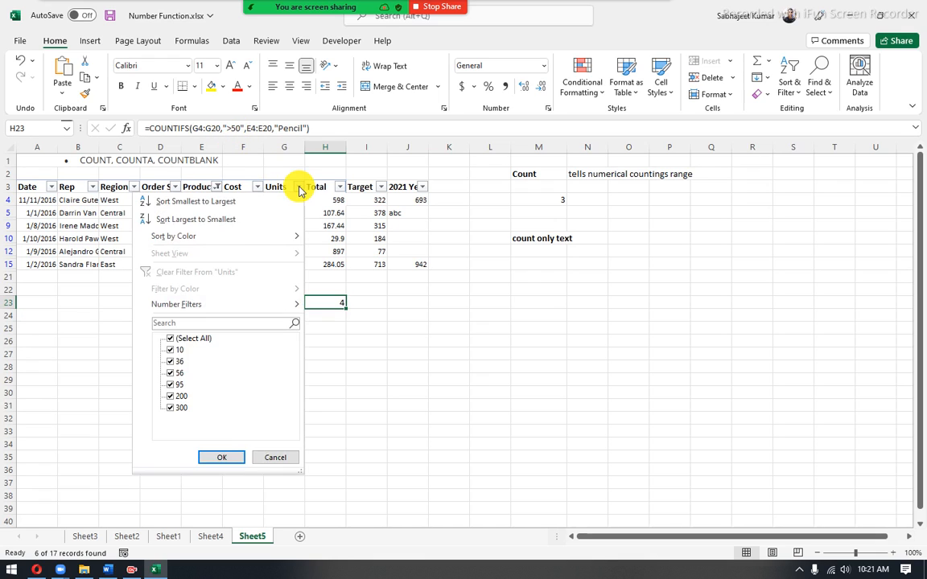
pyautogui.click(170, 339)
pyautogui.click(170, 374)
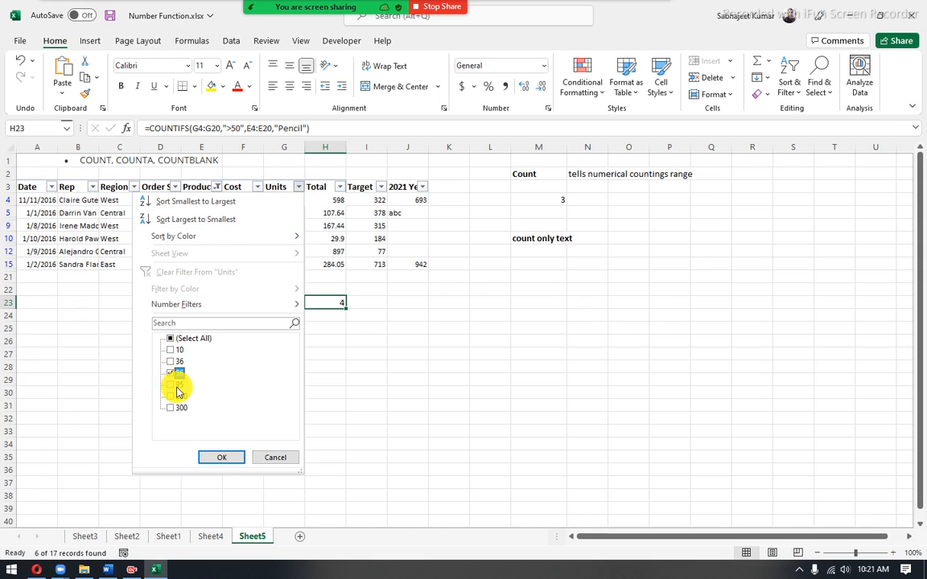
pyautogui.click(175, 385)
pyautogui.click(175, 396)
pyautogui.click(175, 407)
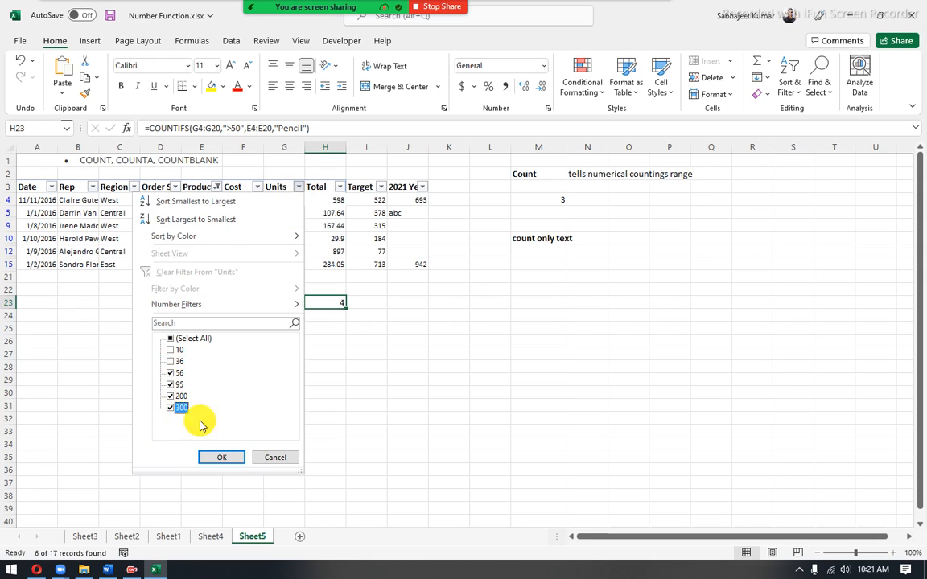
pyautogui.moveTo(290, 305)
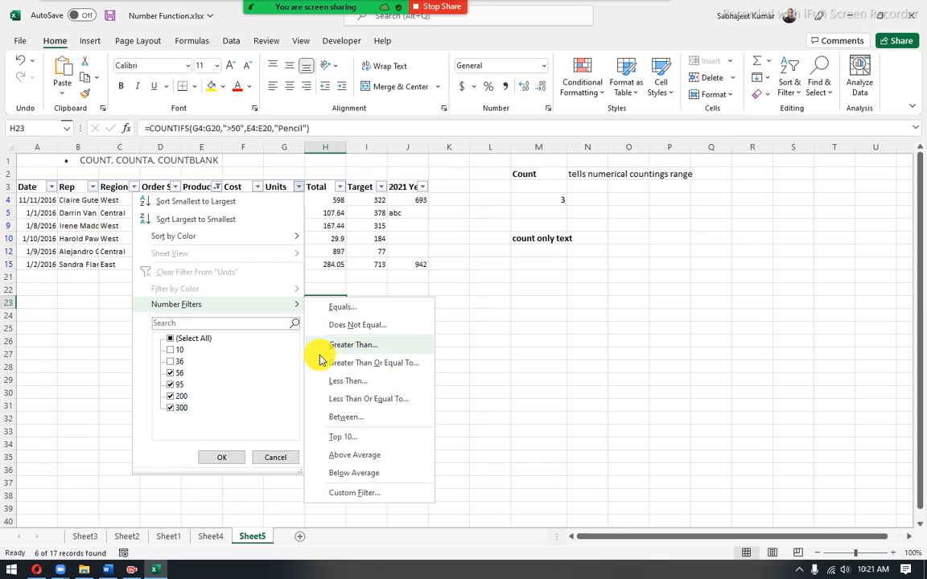
pyautogui.click(180, 436)
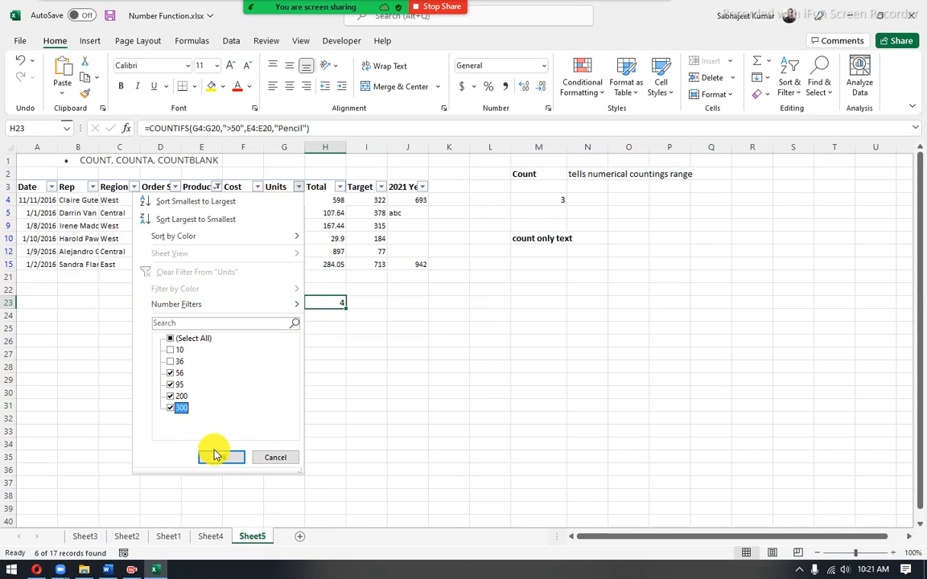
pyautogui.click(223, 459)
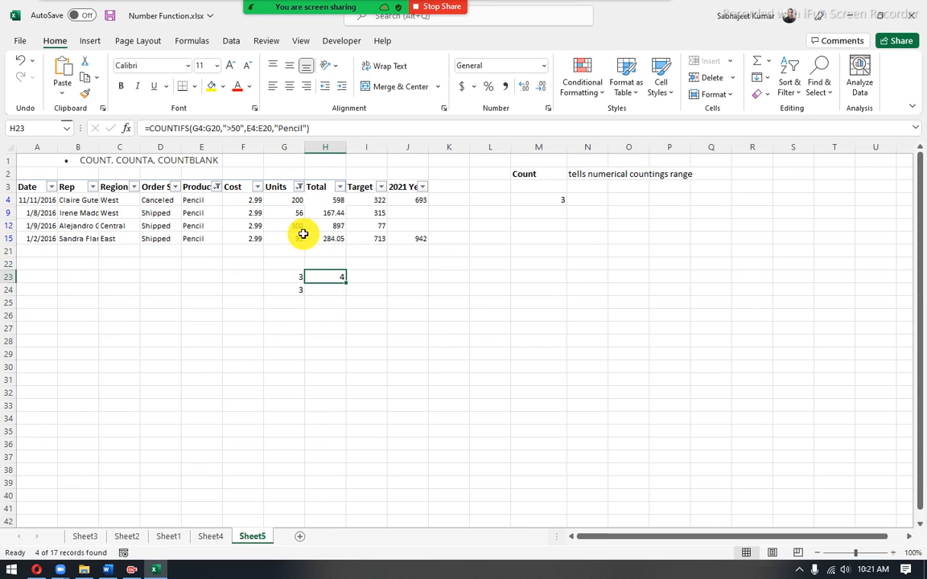
pyautogui.moveTo(255, 199); pyautogui.dragTo(256, 239)
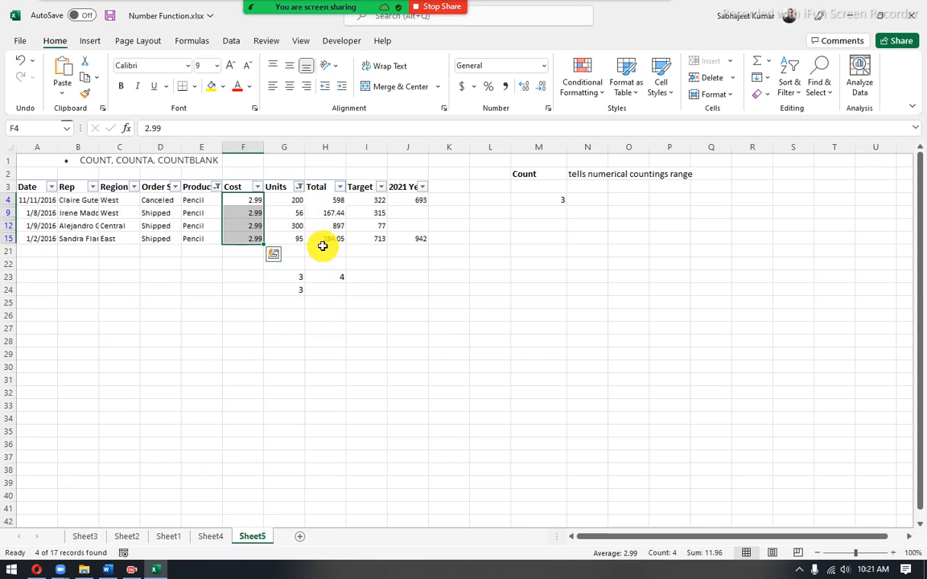
pyautogui.click(331, 277)
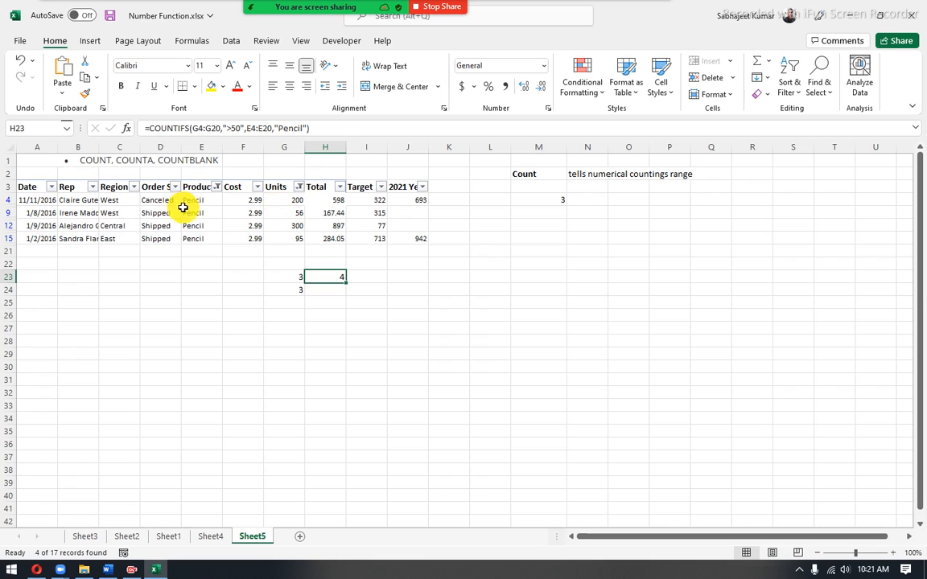
# - Compare the filtered Product and Units cells with the COUNTIFS criteria in H23, and turn off the table filters
pyautogui.moveTo(191, 201); pyautogui.dragTo(199, 233)
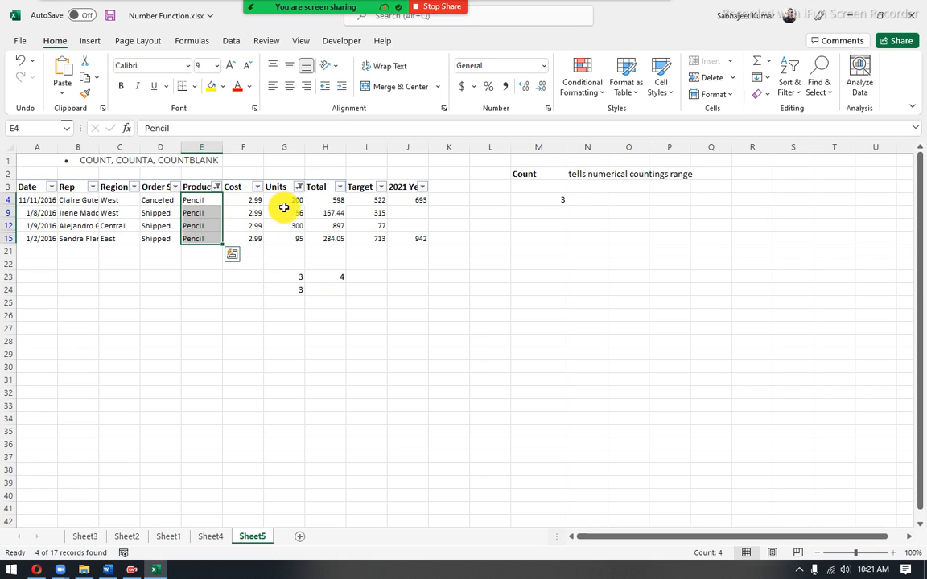
pyautogui.moveTo(290, 212); pyautogui.dragTo(289, 239)
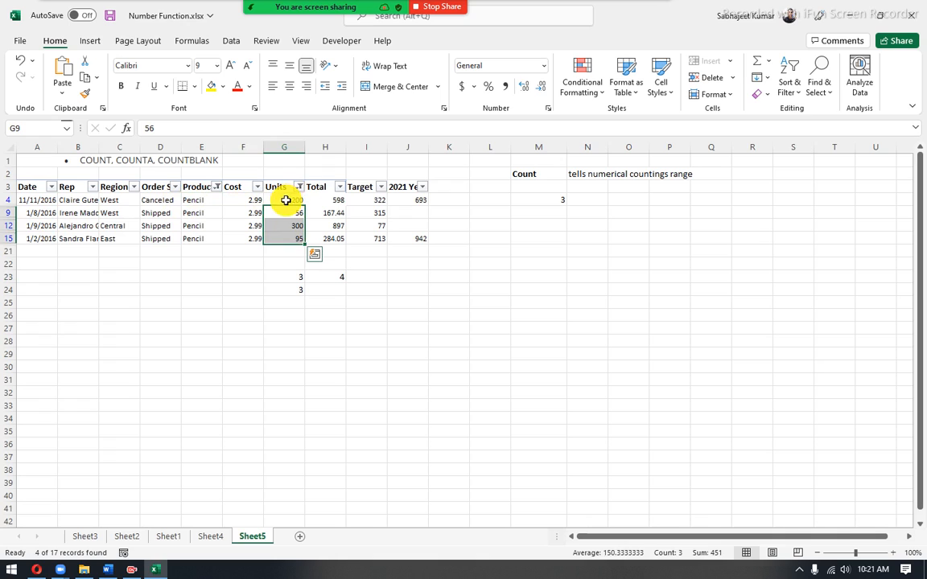
pyautogui.moveTo(289, 197); pyautogui.dragTo(290, 240)
pyautogui.click(322, 279)
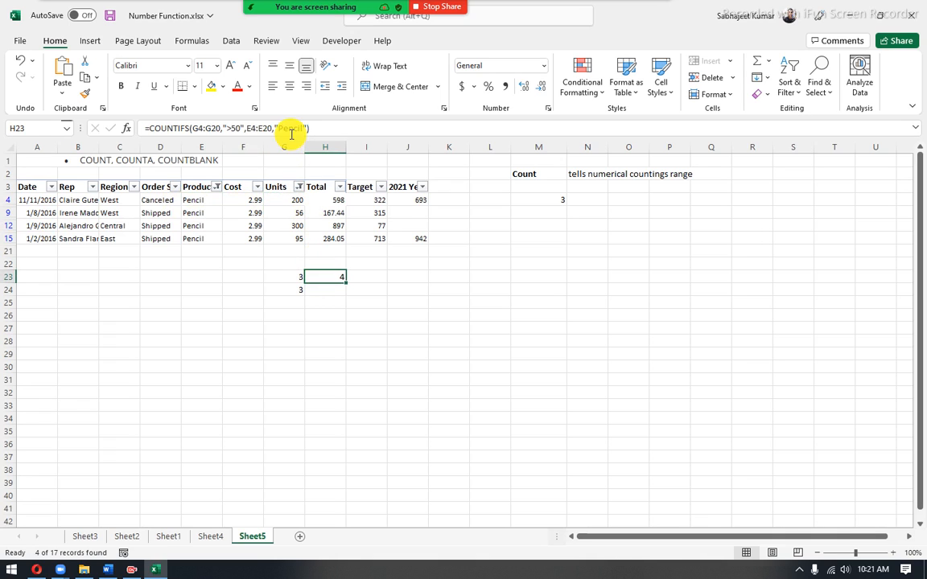
pyautogui.click(309, 128)
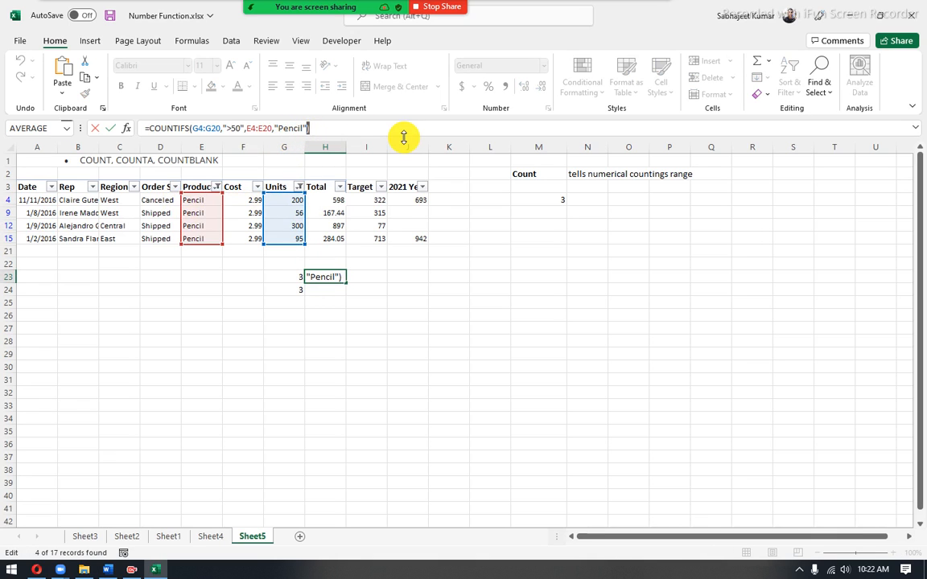
pyautogui.press('Escape')
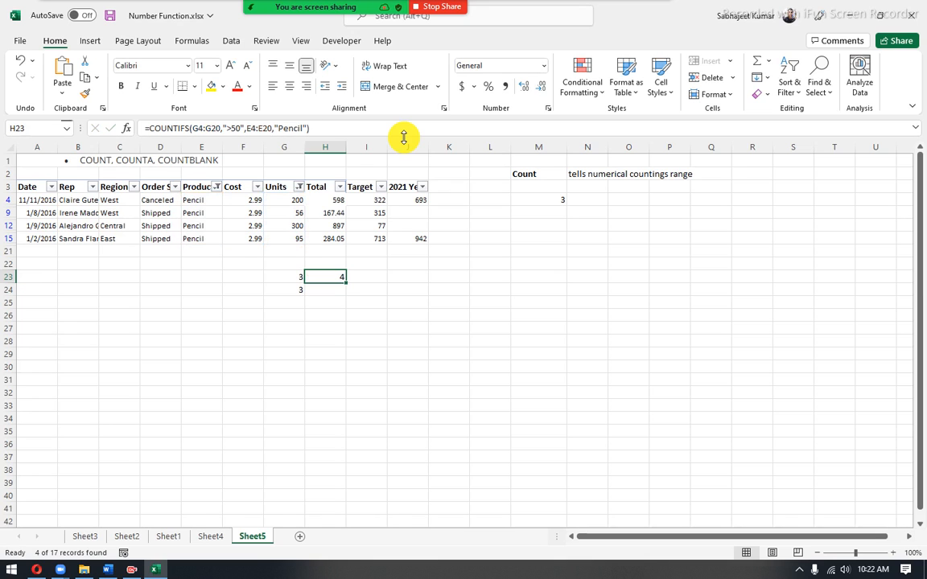
pyautogui.click(336, 225)
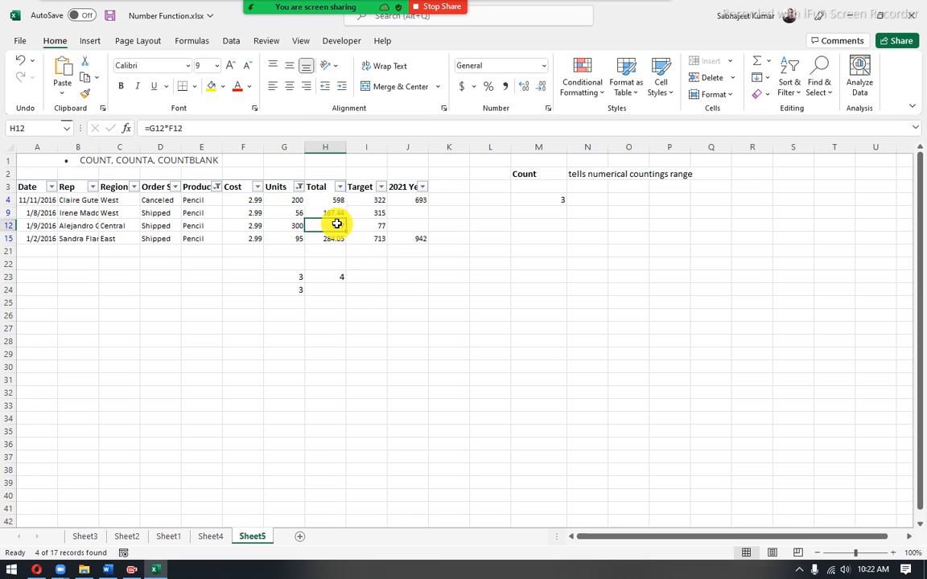
pyautogui.hotkey('ctrl', 'shift', 'l')
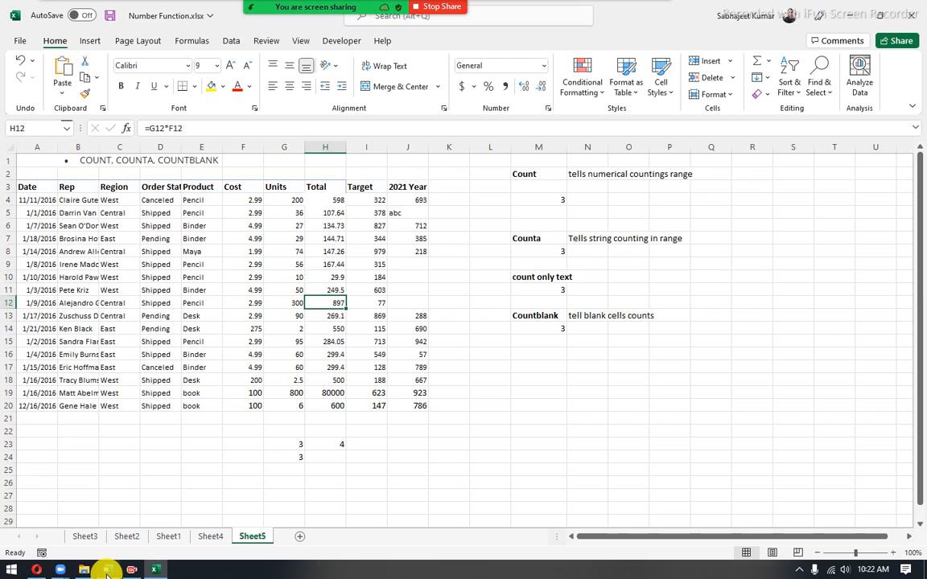
# - Review the ranges and criteria inside the COUNTIFS formula in H23, keeping the formula as it is
pyautogui.click(327, 441)
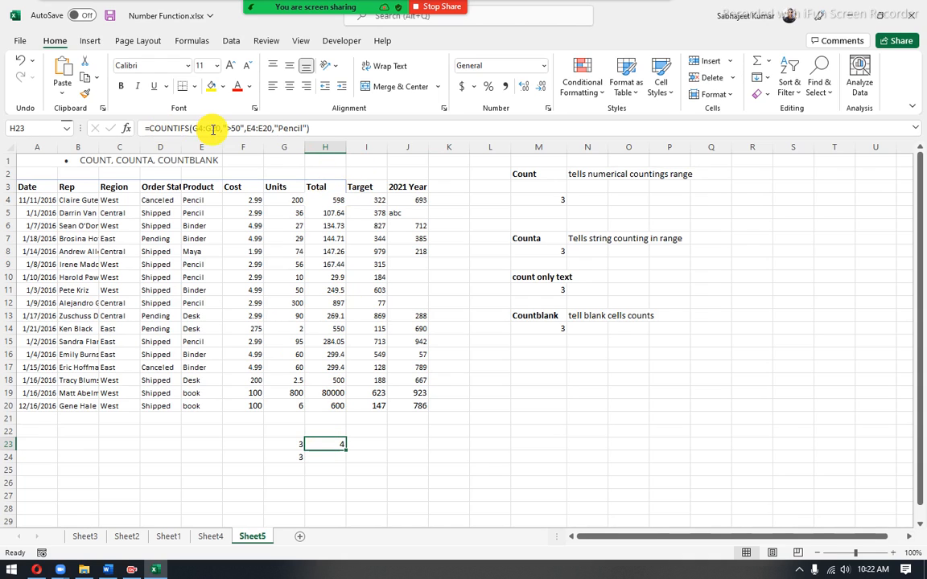
pyautogui.click(190, 127)
pyautogui.moveTo(192, 128); pyautogui.dragTo(306, 128)
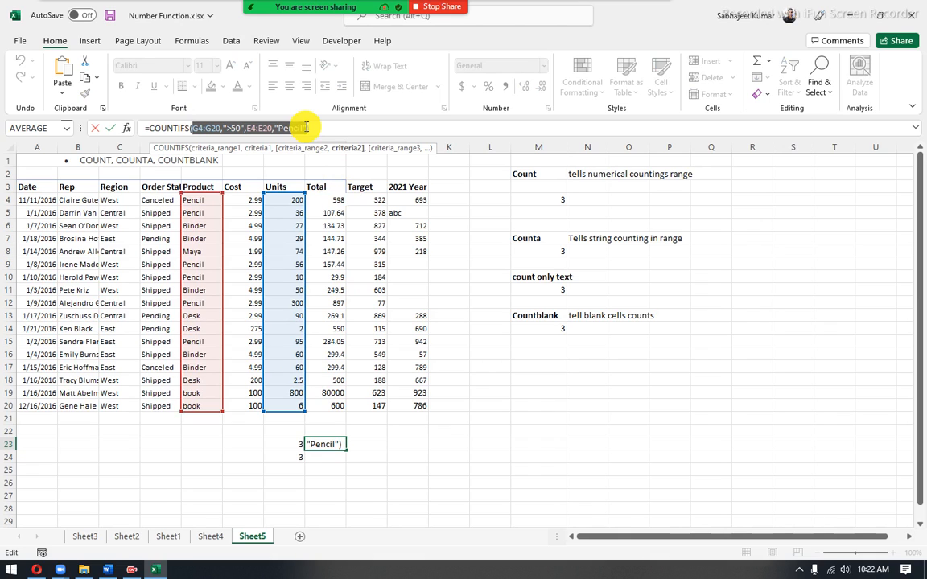
pyautogui.click(307, 127)
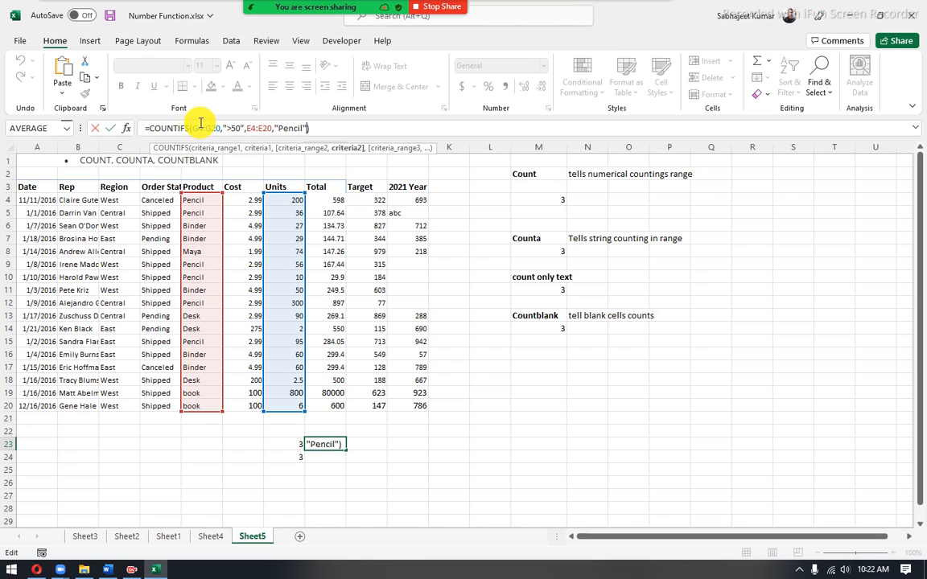
pyautogui.moveTo(194, 127); pyautogui.dragTo(341, 135)
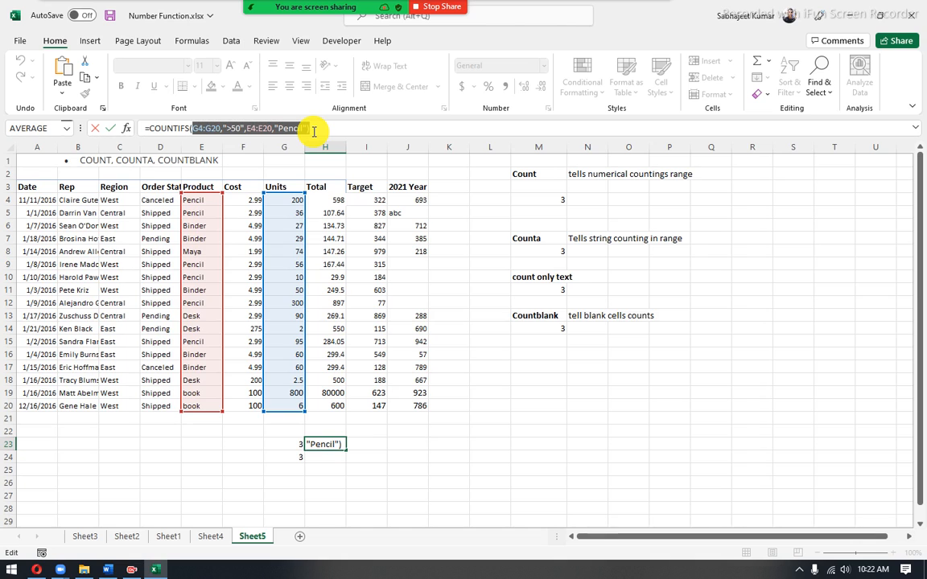
pyautogui.hotkey('ctrl', 'Return')
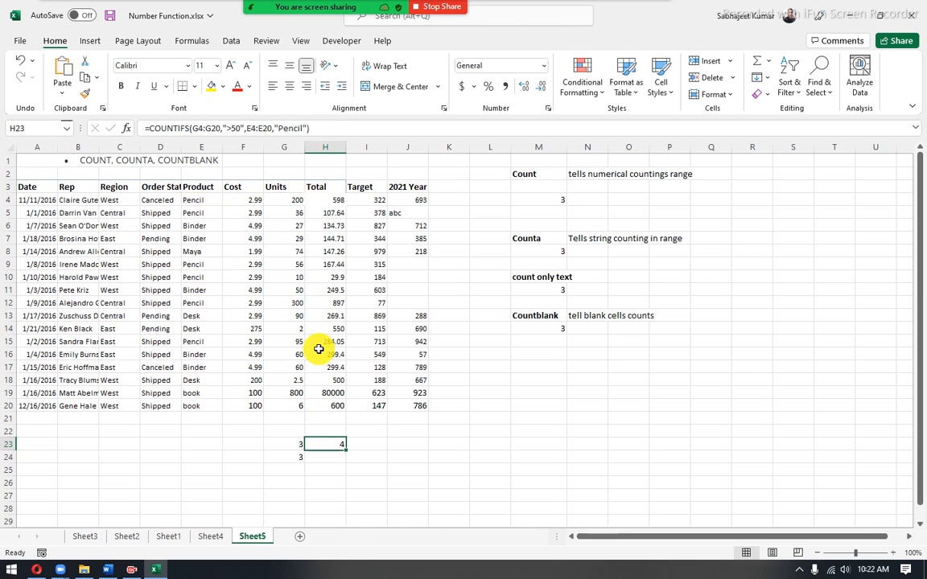
# - Consult the Number Function outline in the Word document, and return to Excel to examine the Product entries in E4:E20
pyautogui.click(106, 570)
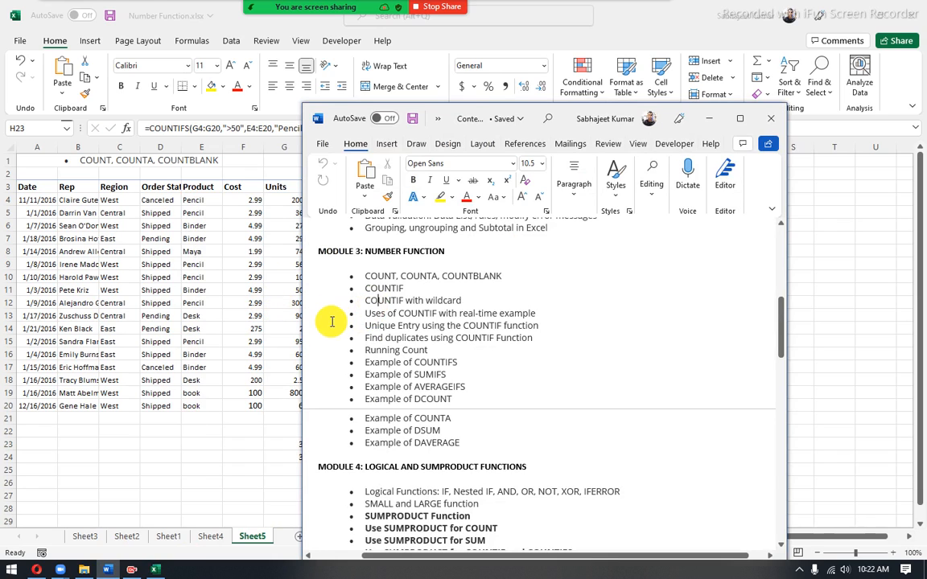
pyautogui.click(234, 312)
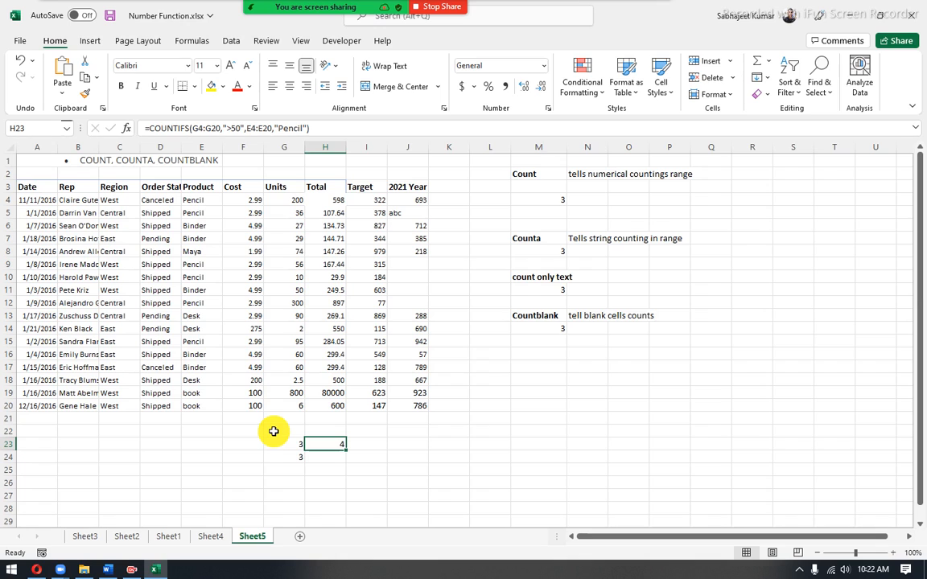
pyautogui.click(197, 200)
pyautogui.moveTo(193, 268); pyautogui.dragTo(190, 410)
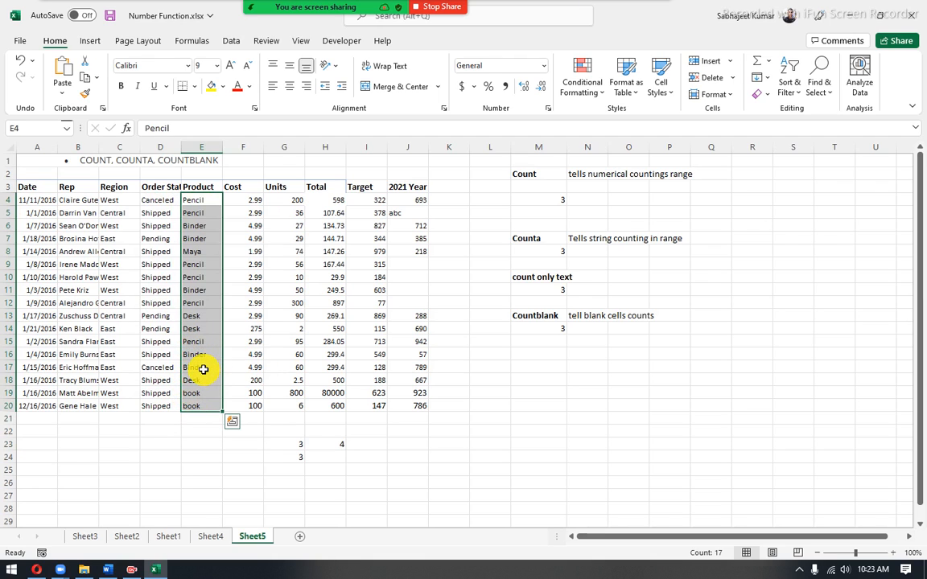
pyautogui.click(207, 226)
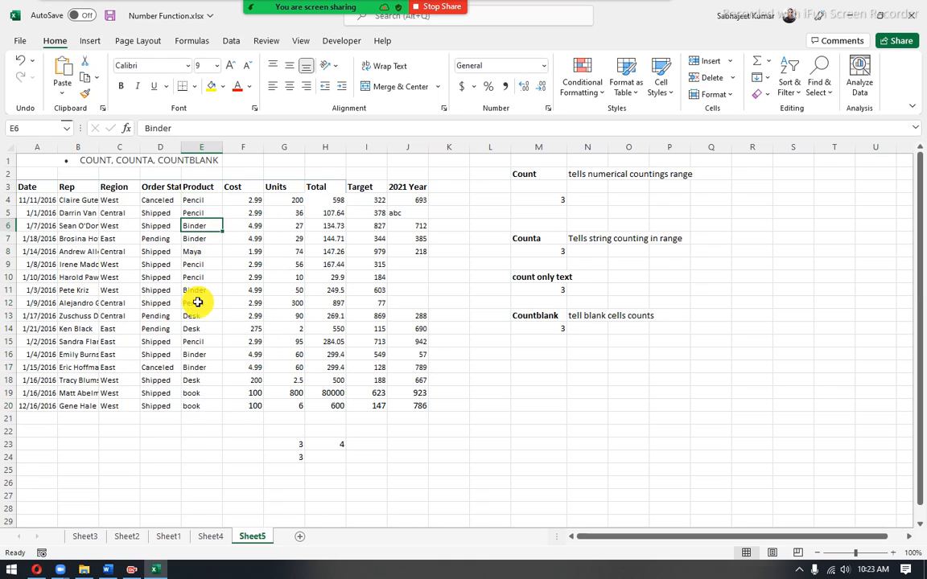
pyautogui.click(199, 408)
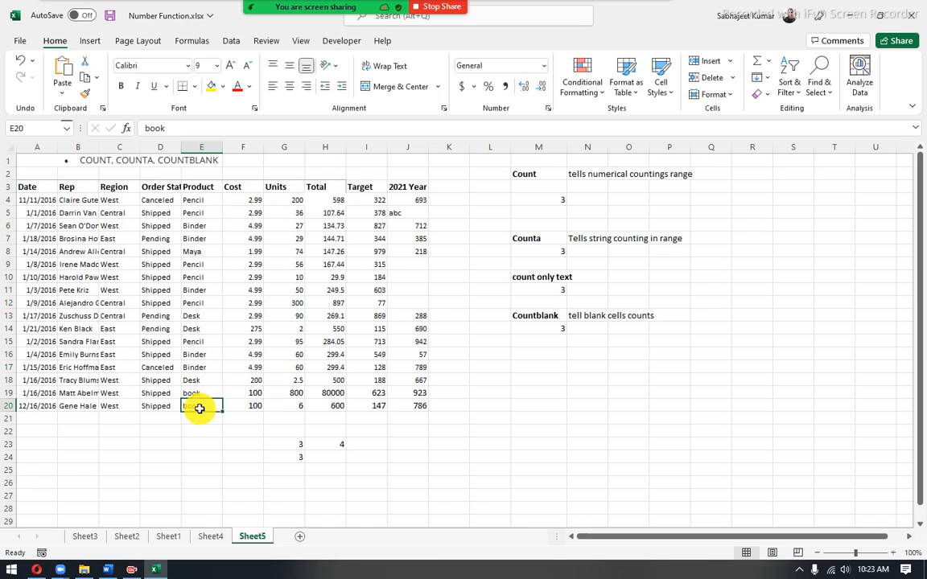
pyautogui.click(192, 391)
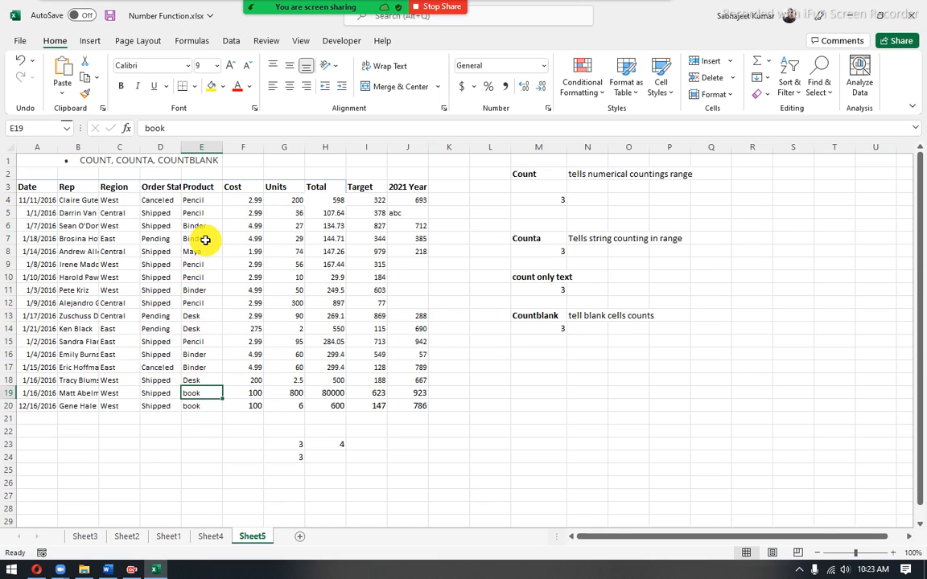
# - Count the products beginning with B in E24 using the wildcard formula =COUNTIFS(E4:E20,"B*")
pyautogui.click(207, 458)
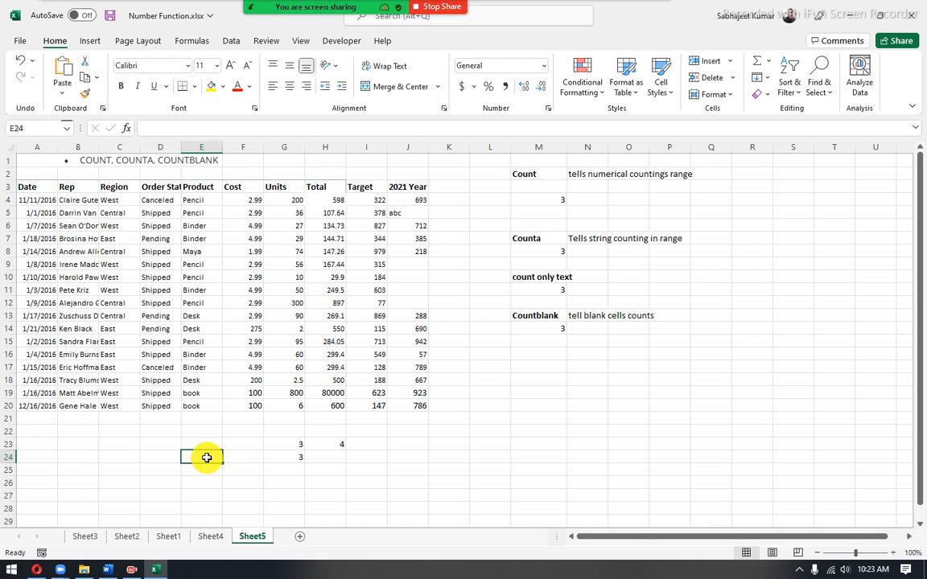
pyautogui.write('=cou')
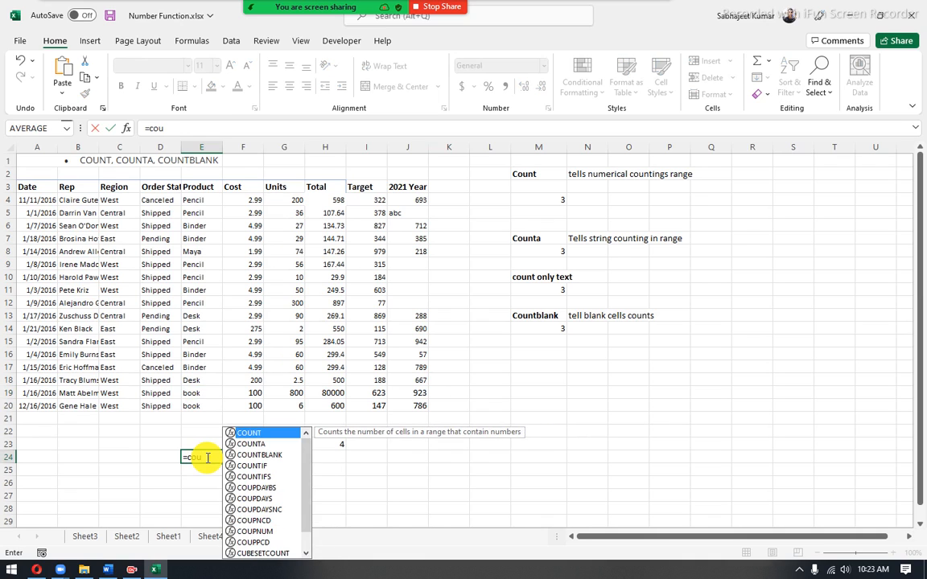
pyautogui.write('n')
pyautogui.press('Down')
pyautogui.press('Down')
pyautogui.press('Down')
pyautogui.press('Down')
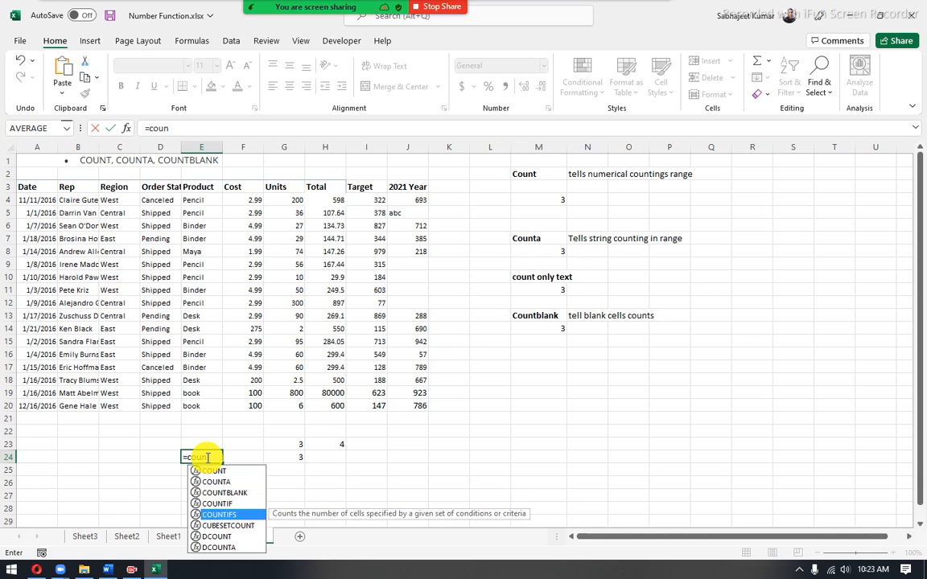
pyautogui.press('Tab')
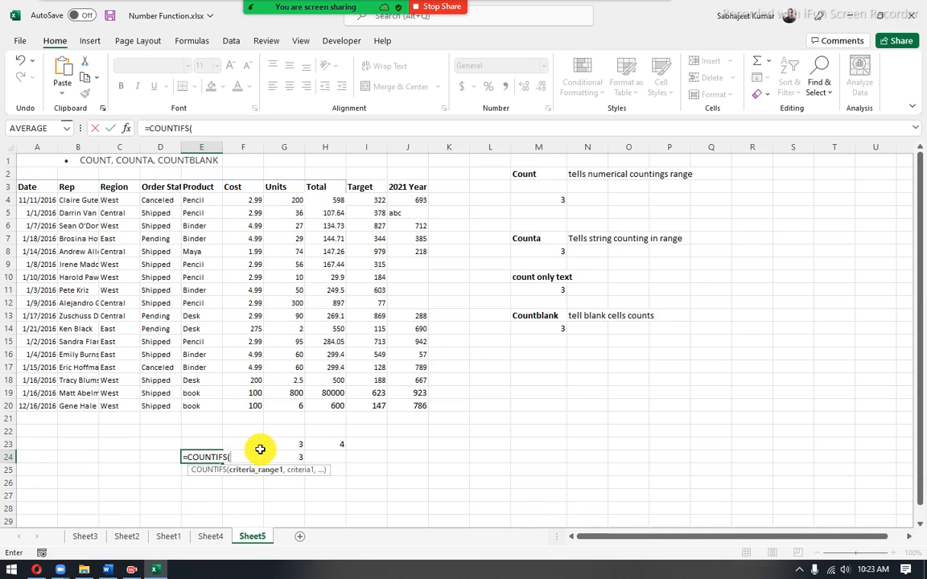
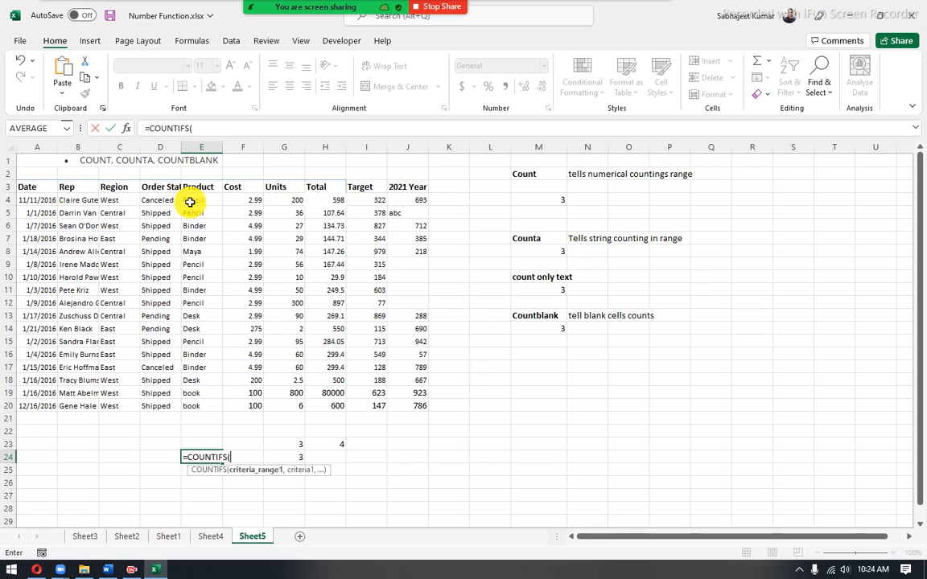
pyautogui.moveTo(190, 202); pyautogui.dragTo(188, 408)
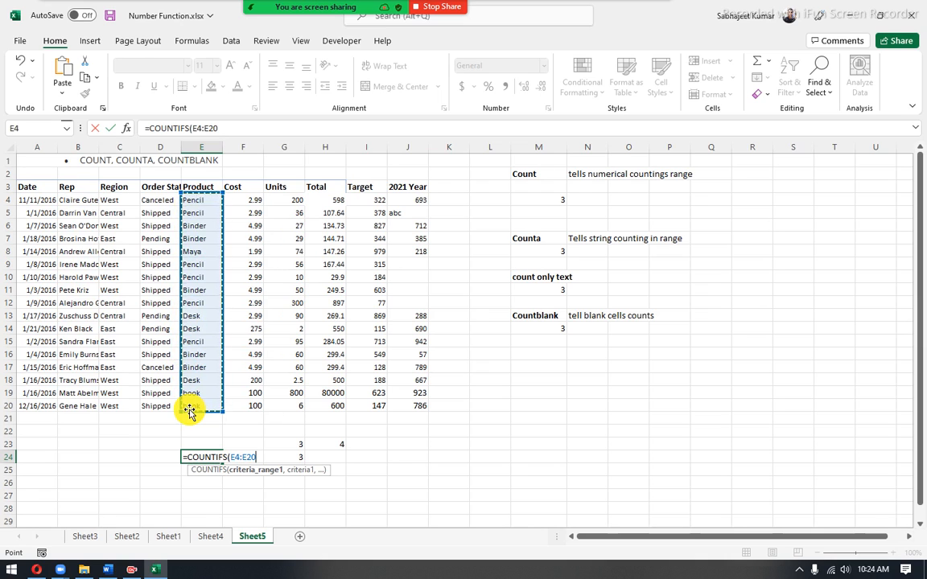
pyautogui.write(',')
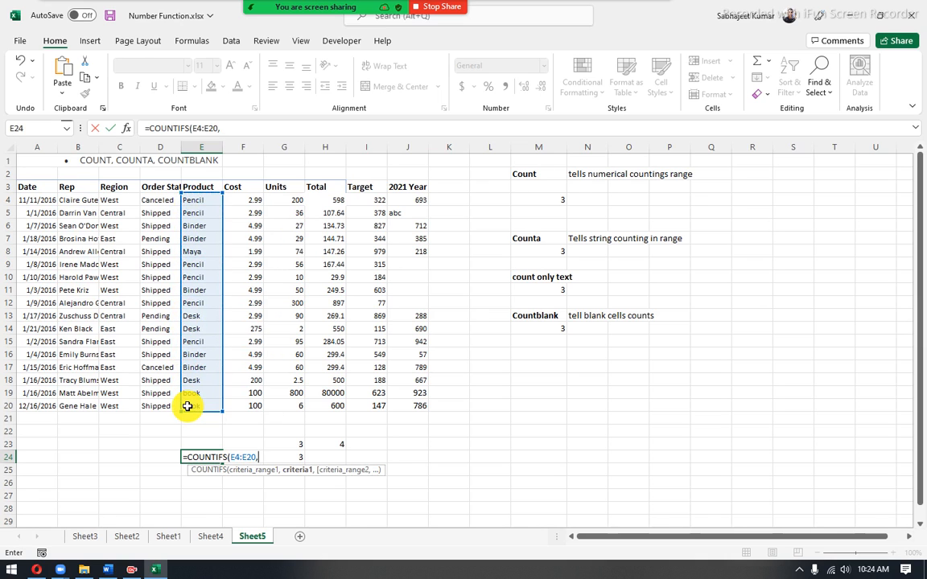
pyautogui.write('"')
pyautogui.write('B*')
pyautogui.write(')')
pyautogui.press('Return')
pyautogui.press('Up')
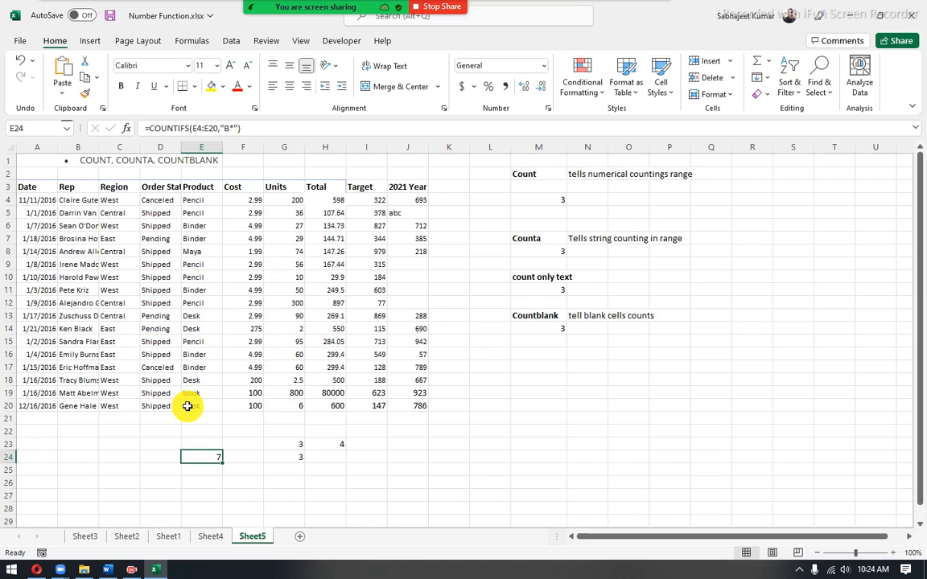
# - Turn on filters for the table headers, starting from the Product header
pyautogui.click(196, 190)
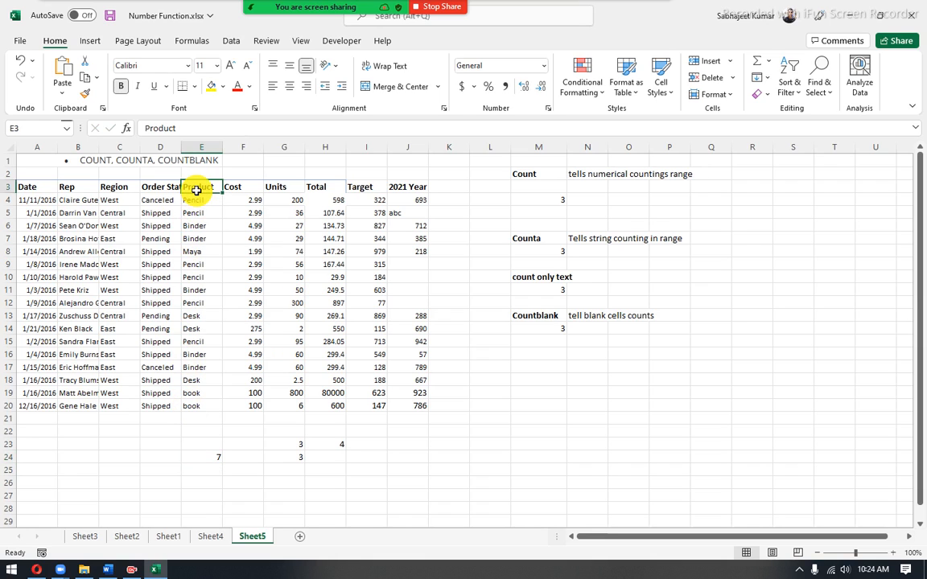
pyautogui.hotkey('ctrl', 'shift', 'l')
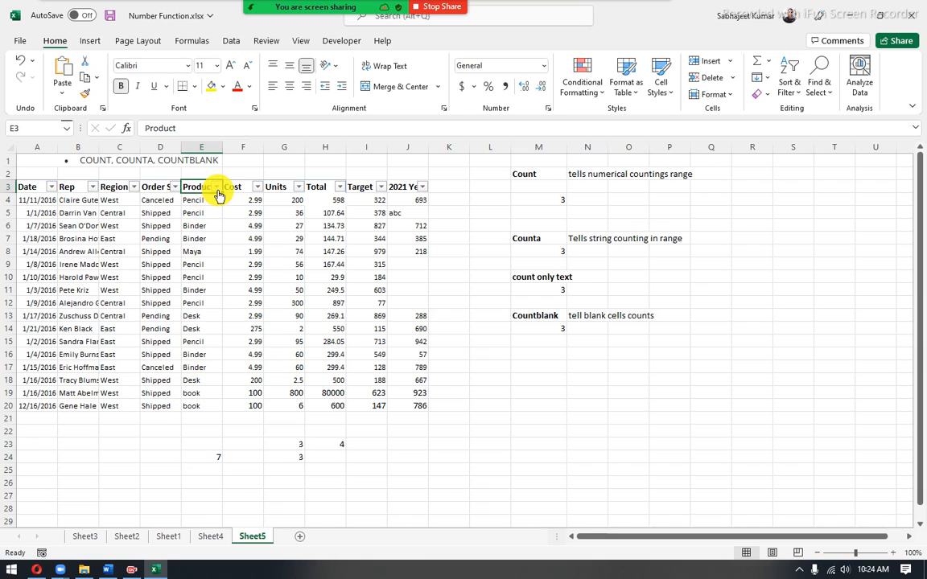
# - Filter the Product column to show only Binder and book
pyautogui.click(214, 187)
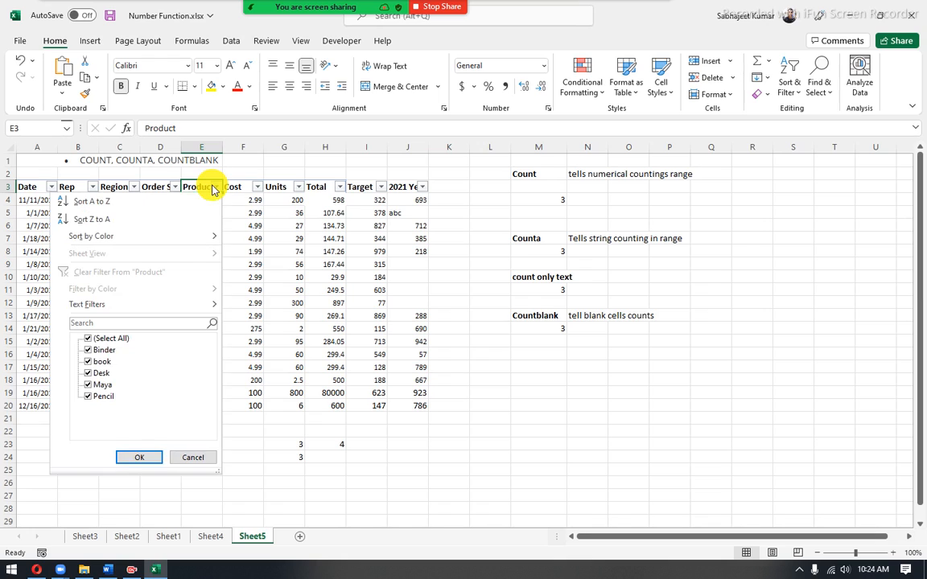
pyautogui.click(88, 341)
pyautogui.click(88, 352)
pyautogui.click(88, 361)
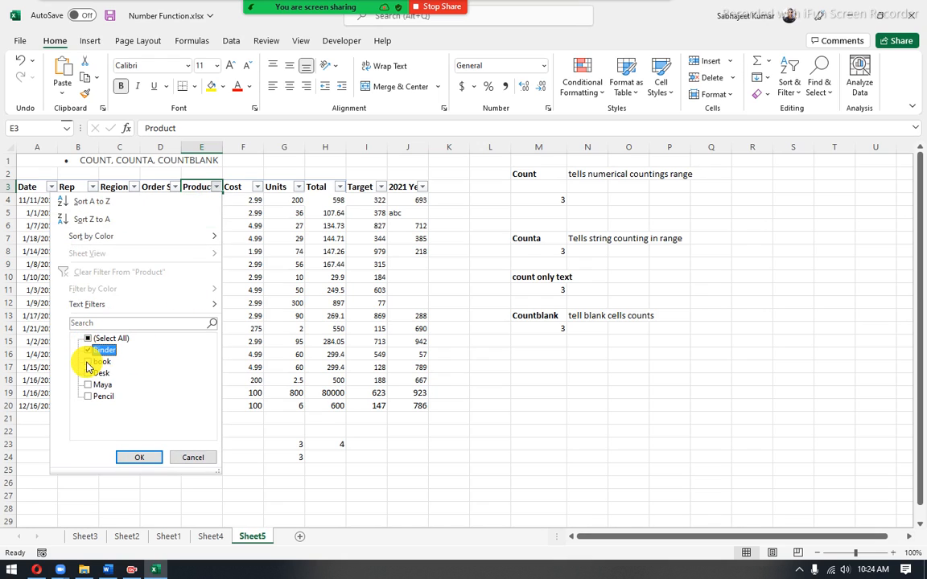
pyautogui.click(136, 458)
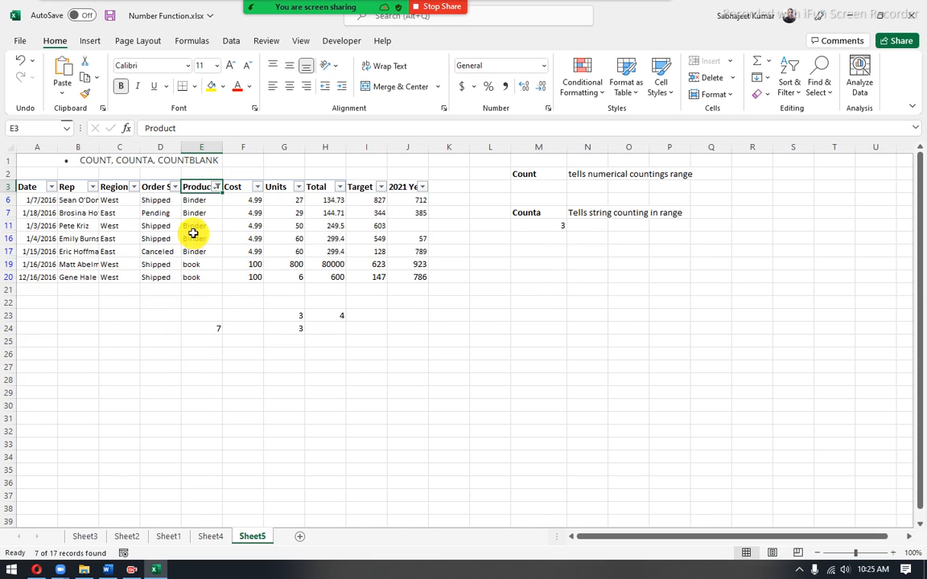
# - Check the count of the filtered Product cells against the COUNTIFS formula in cell E24
pyautogui.moveTo(196, 202); pyautogui.dragTo(201, 277)
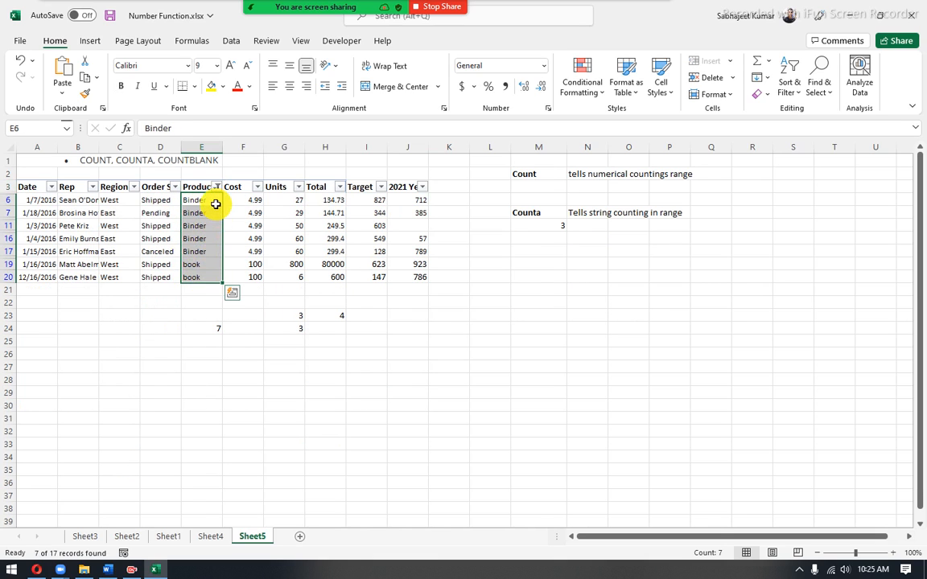
pyautogui.click(201, 330)
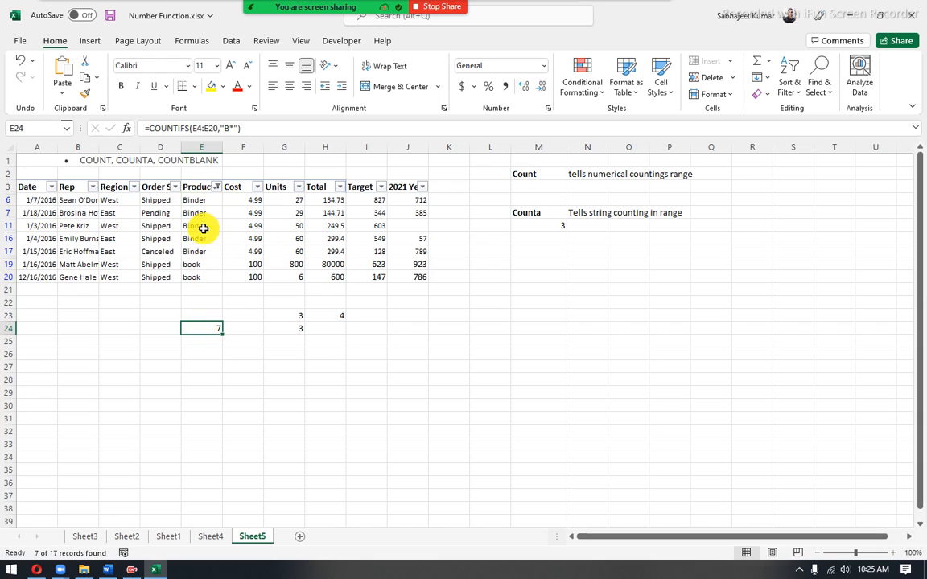
pyautogui.tripleClick(150, 128)
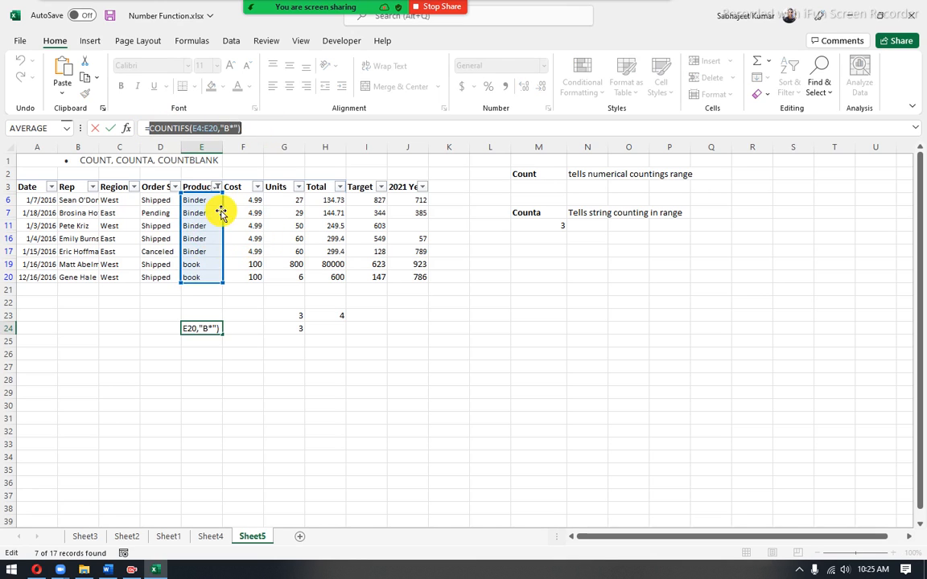
pyautogui.press('Escape')
# - Filter the Cost column to exclude 100 and select the remaining Product cells
pyautogui.click(257, 186)
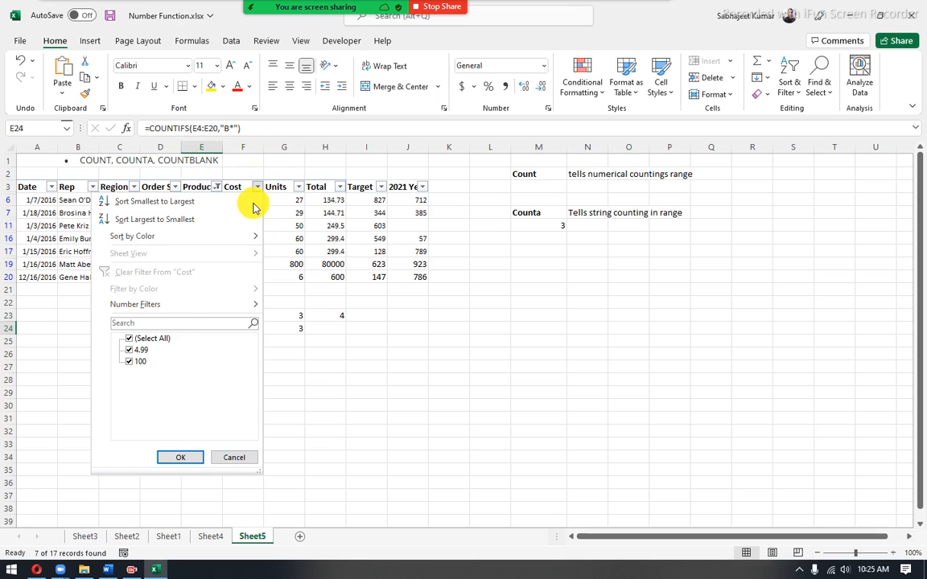
pyautogui.click(128, 361)
pyautogui.click(178, 457)
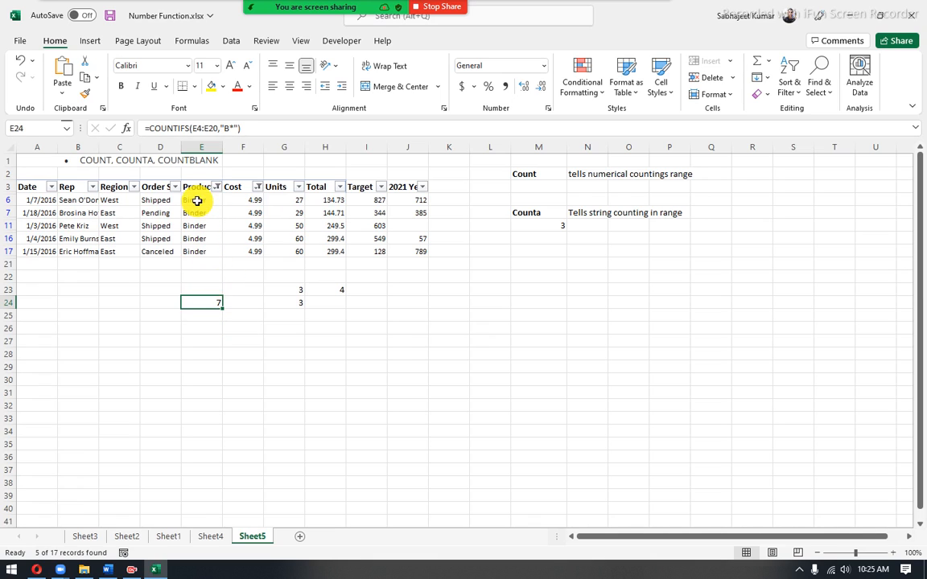
pyautogui.moveTo(194, 201); pyautogui.dragTo(197, 250)
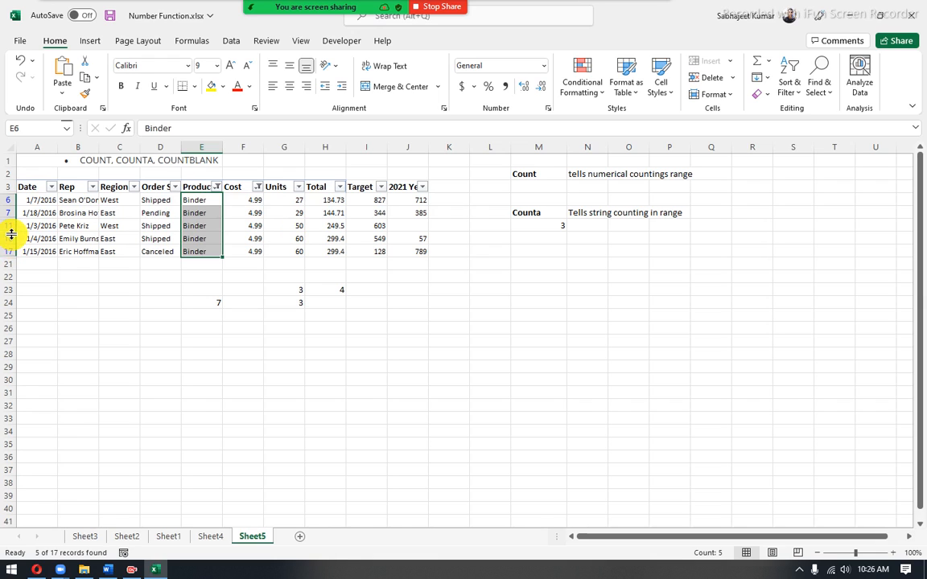
# - Reveal the filtered-out rows 12 to 15 by enlarging their heights, and select the Product cells from E6 to E17
pyautogui.moveTo(11, 233); pyautogui.dragTo(7, 271)
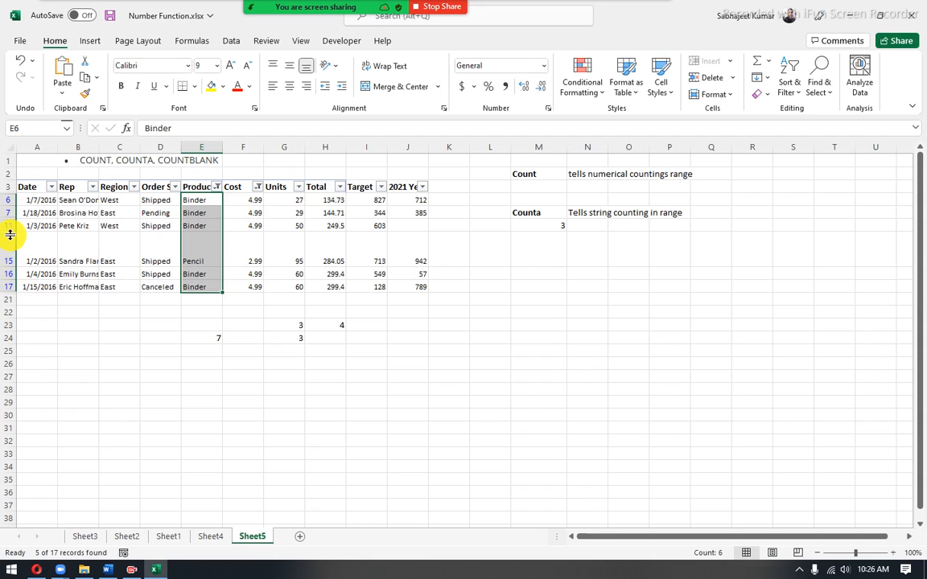
pyautogui.moveTo(10, 231); pyautogui.dragTo(8, 253)
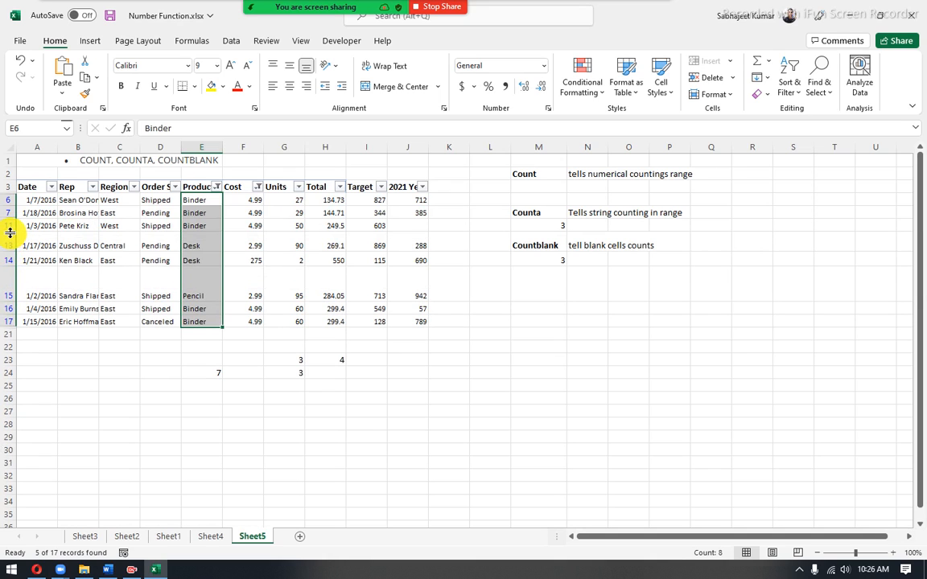
pyautogui.moveTo(9, 234); pyautogui.dragTo(12, 244)
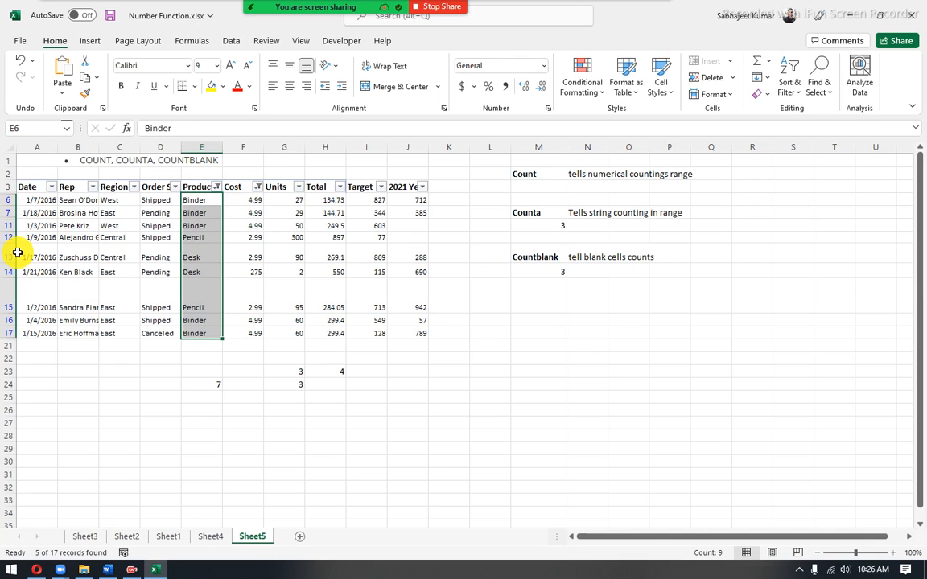
pyautogui.moveTo(200, 196); pyautogui.dragTo(206, 339)
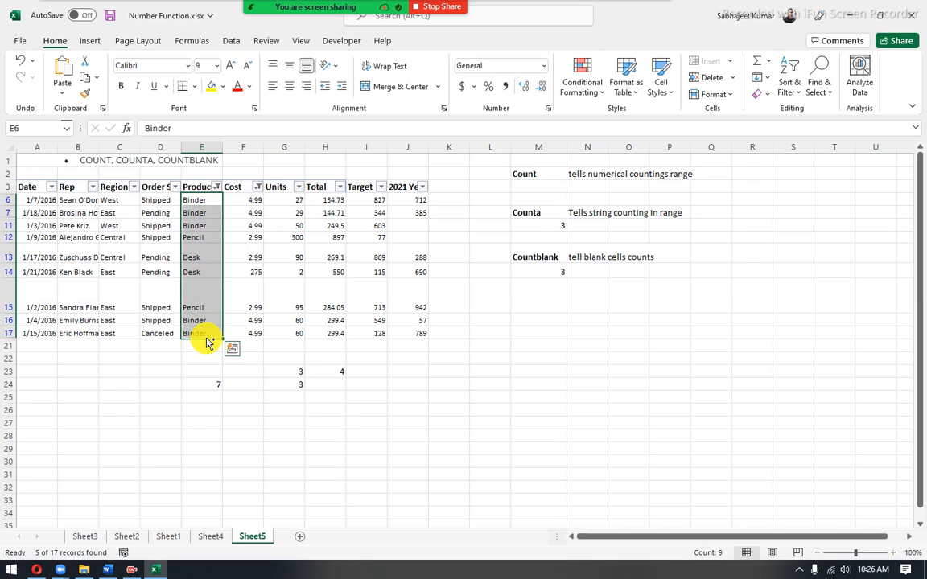
# - Undo the row-height changes so the filtered-out rows are hidden again
pyautogui.hotkey('ctrl', 'shift', 'l')
pyautogui.hotkey('ctrl', 'z')
pyautogui.hotkey('ctrl', 'z')
pyautogui.hotkey('ctrl', 'z')
pyautogui.hotkey('ctrl', 'z')
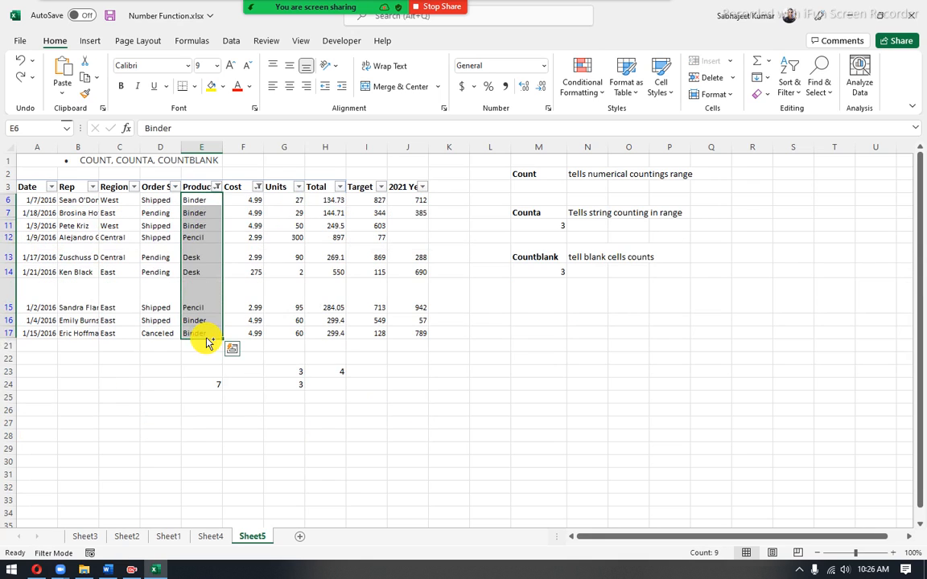
pyautogui.hotkey('ctrl', 'z')
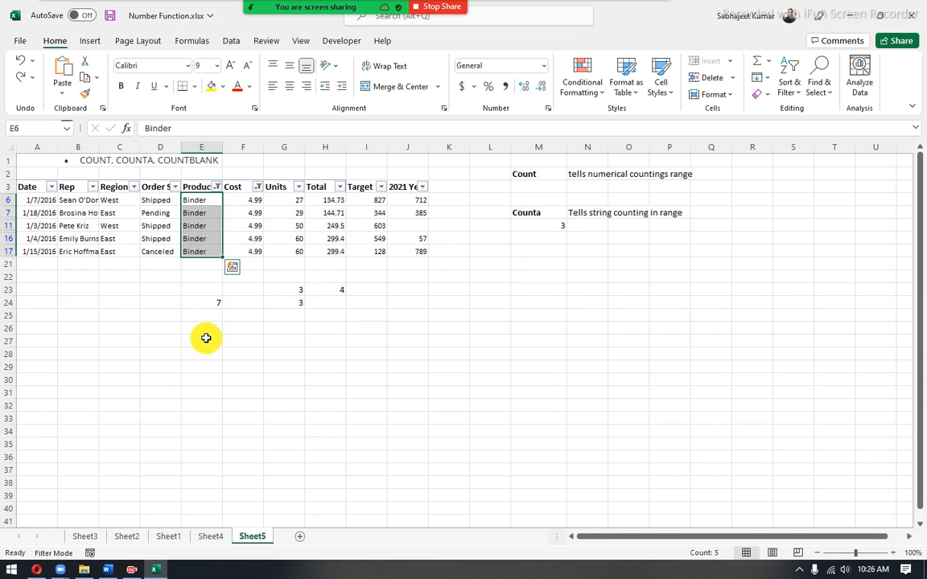
# - Remove the filters from the table and review the COUNTIFS formula in cell E24
pyautogui.hotkey('ctrl', 'shift', 'l')
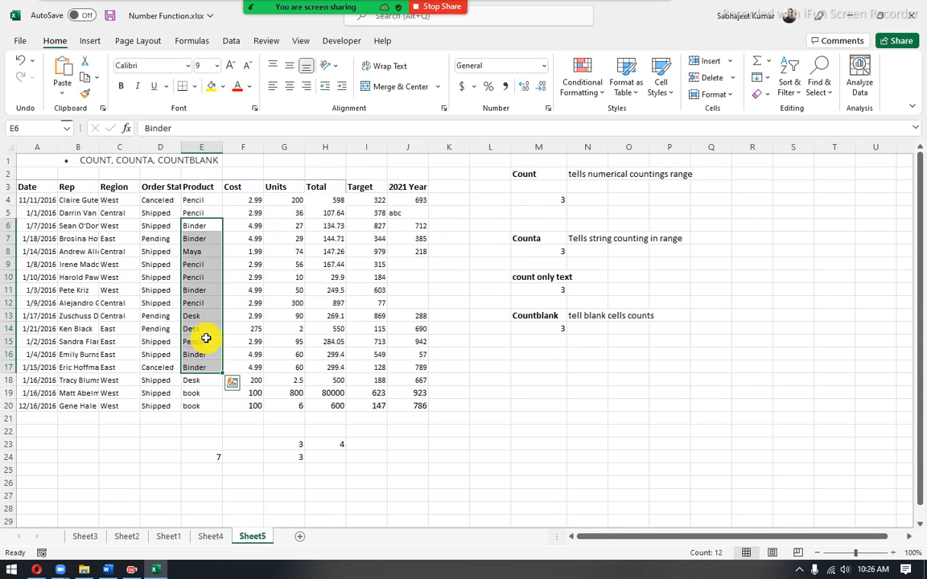
pyautogui.click(209, 459)
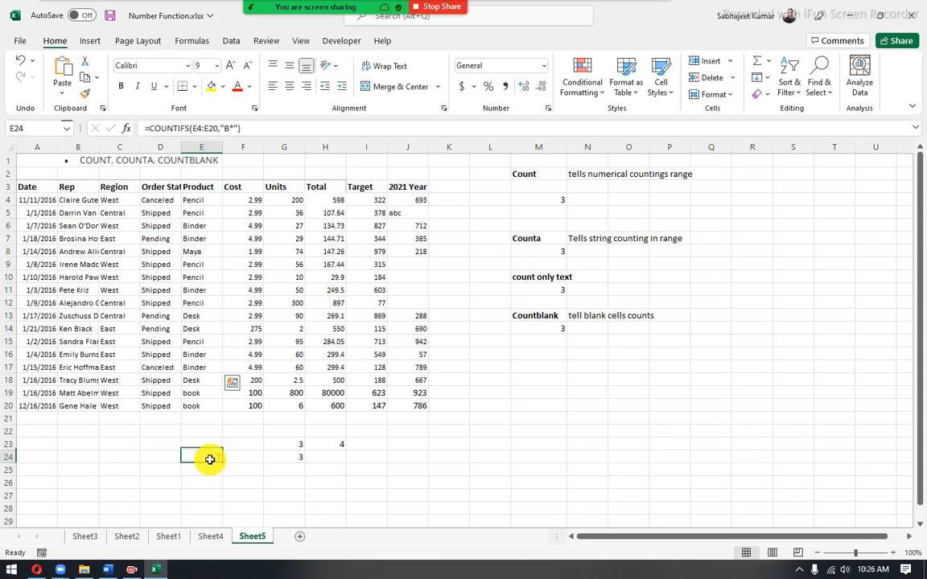
pyautogui.click(246, 122)
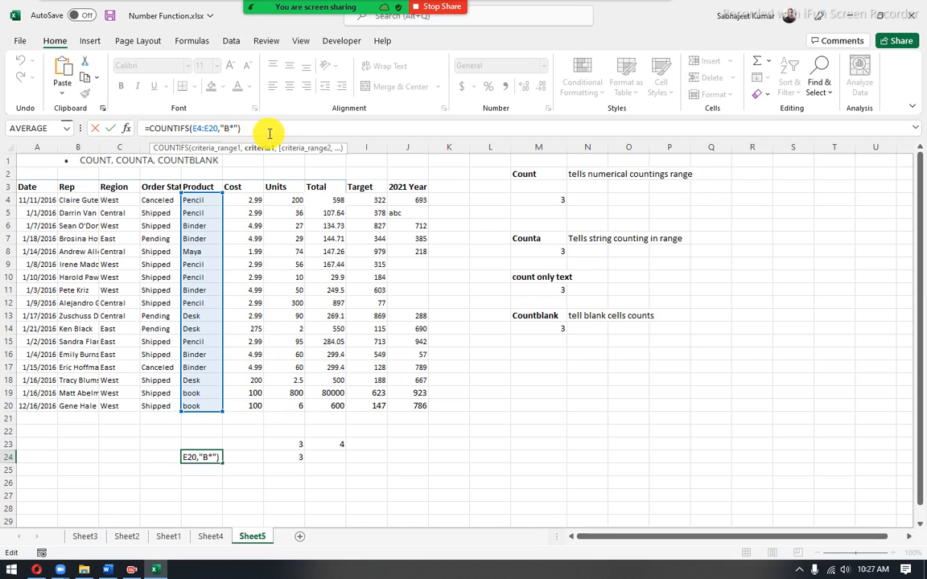
pyautogui.hotkey('ctrl', 'Return')
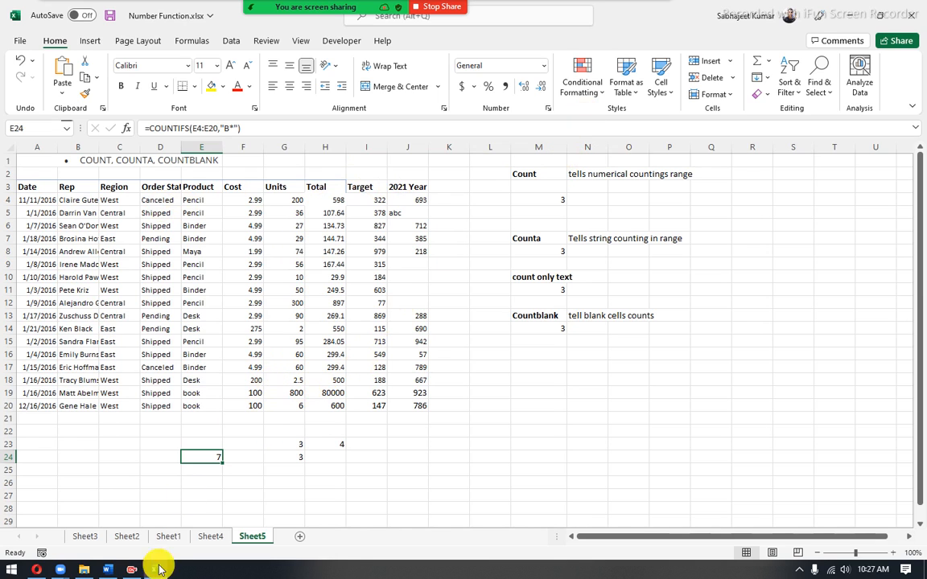
# - Switch to the Word course outline and review the Module 3 topics from "Uses of COUNTIF with real-time example" to "Example of SUMIFS"
pyautogui.click(109, 570)
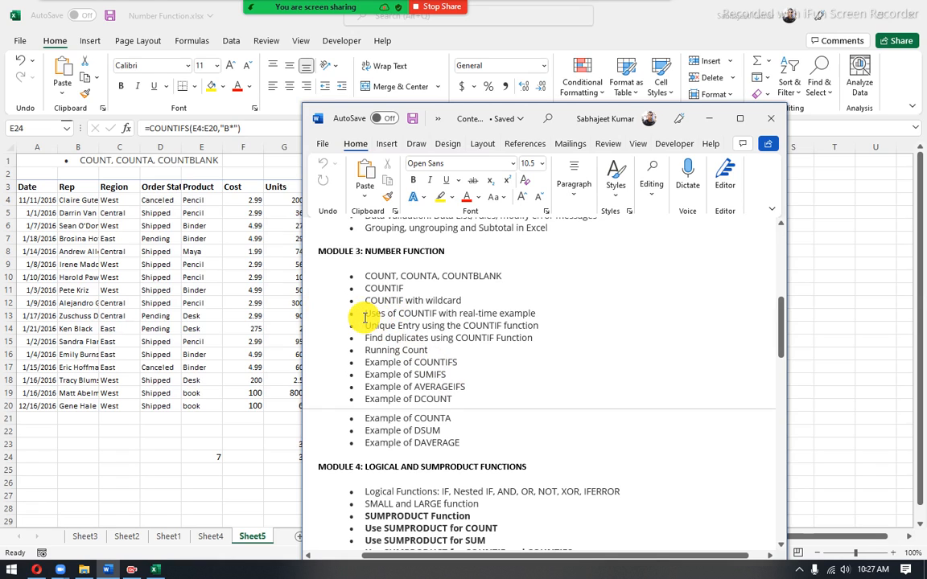
pyautogui.moveTo(365, 318); pyautogui.dragTo(532, 340)
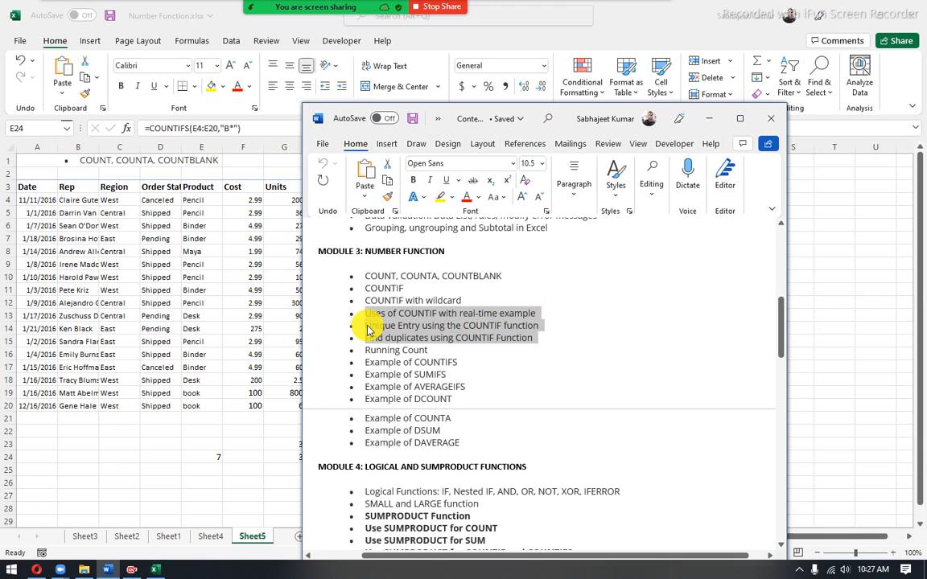
pyautogui.moveTo(368, 327); pyautogui.dragTo(539, 325)
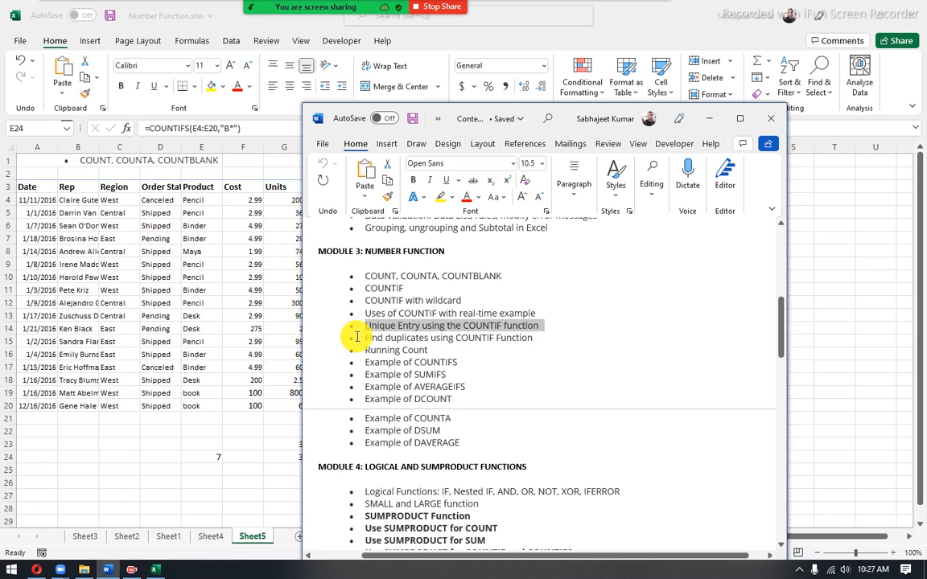
pyautogui.moveTo(367, 338); pyautogui.dragTo(533, 338)
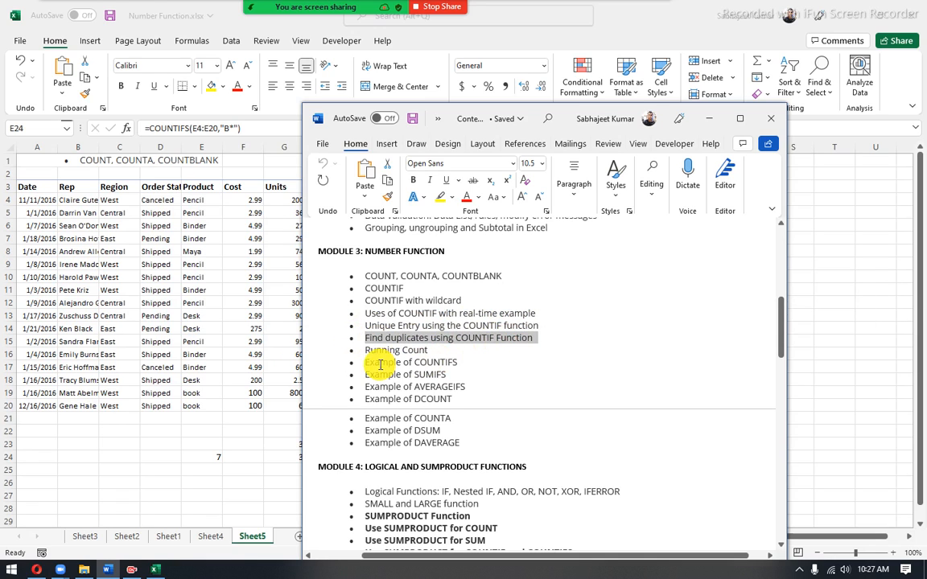
pyautogui.moveTo(364, 350); pyautogui.dragTo(436, 361)
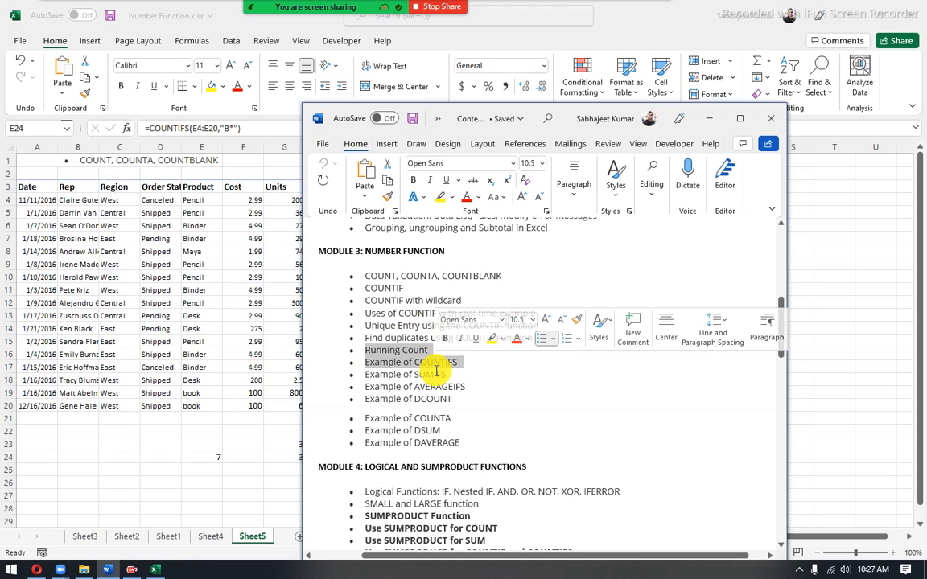
pyautogui.click(437, 375)
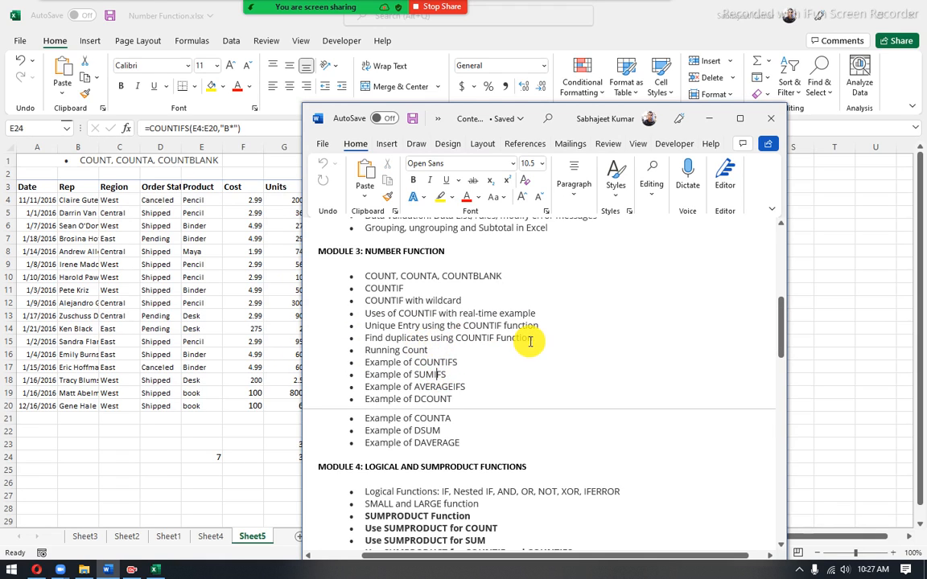
# - Highlight in yellow the Module 3 topics from "Uses of COUNTIF with real-time example" through "Running Count"
pyautogui.moveTo(333, 338); pyautogui.dragTo(331, 315)
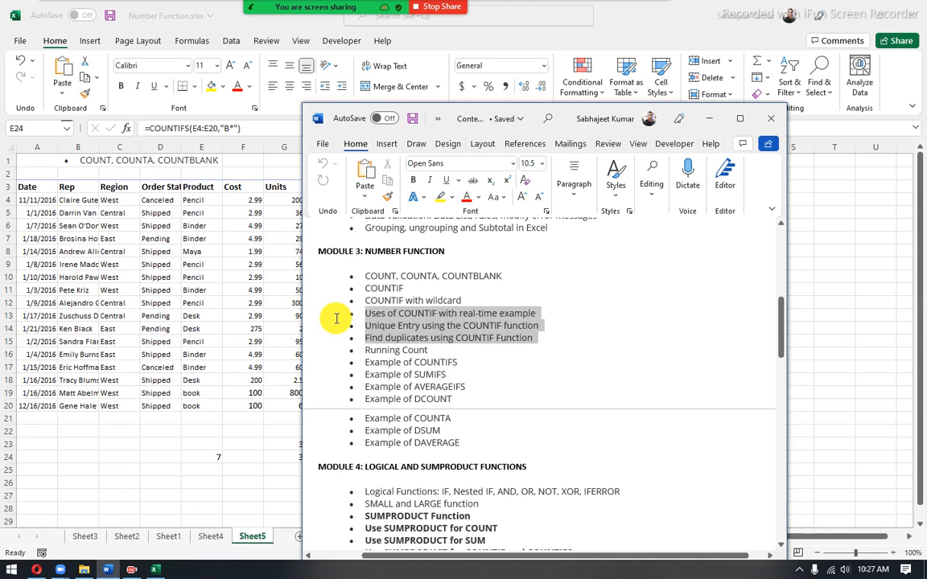
pyautogui.click(439, 198)
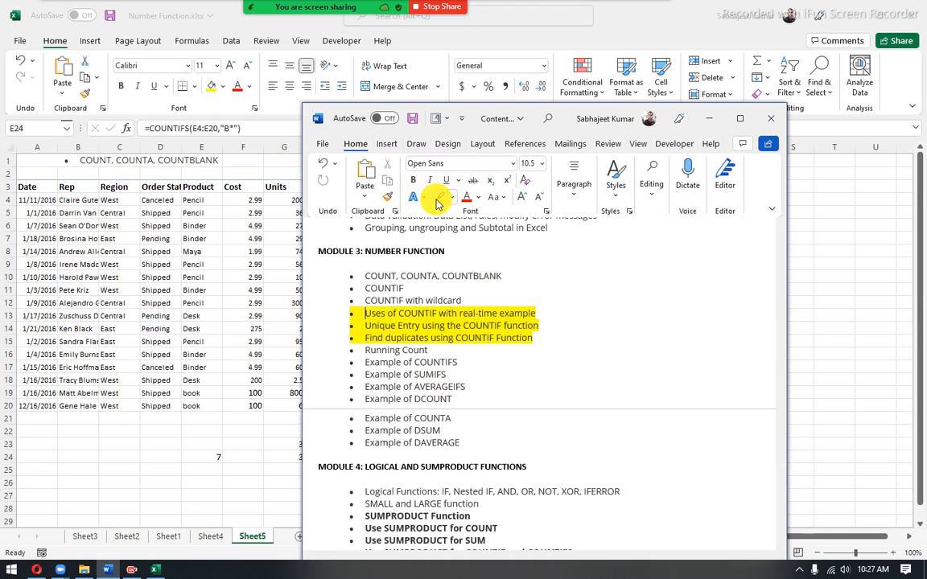
pyautogui.moveTo(434, 351); pyautogui.dragTo(333, 338)
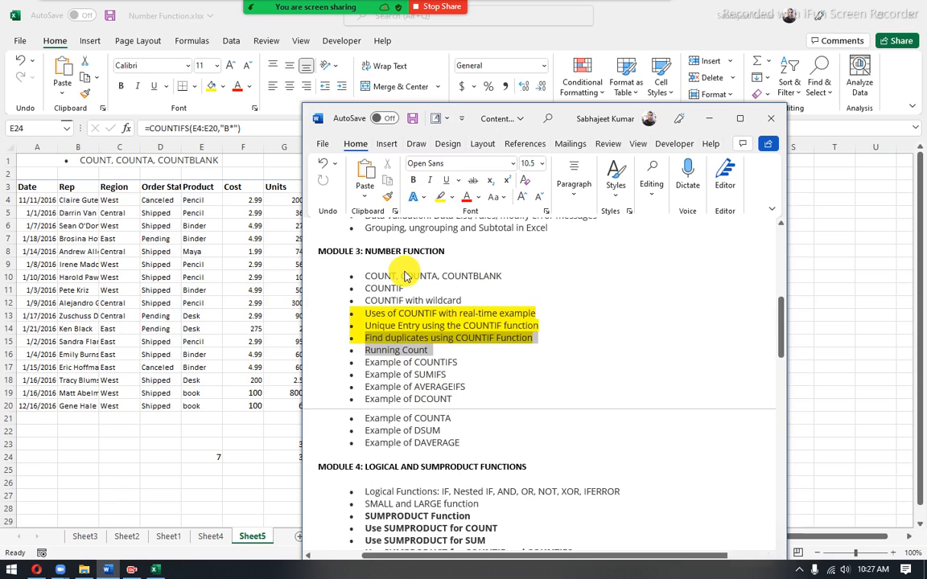
pyautogui.click(438, 198)
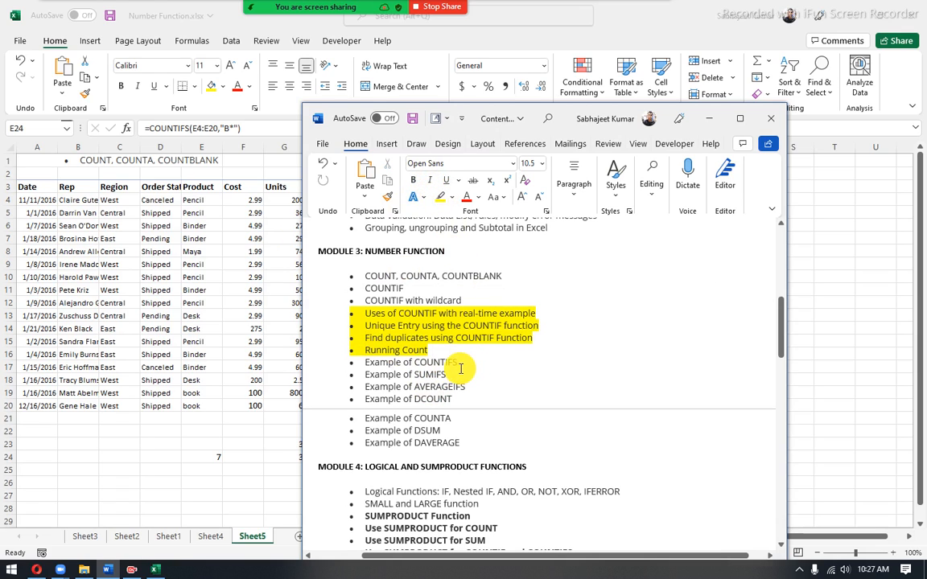
# - Review the highlighted topics and the example topics from COUNTIFS to DAVERAGE, and switch back to the Excel workbook
pyautogui.moveTo(460, 367); pyautogui.dragTo(366, 352)
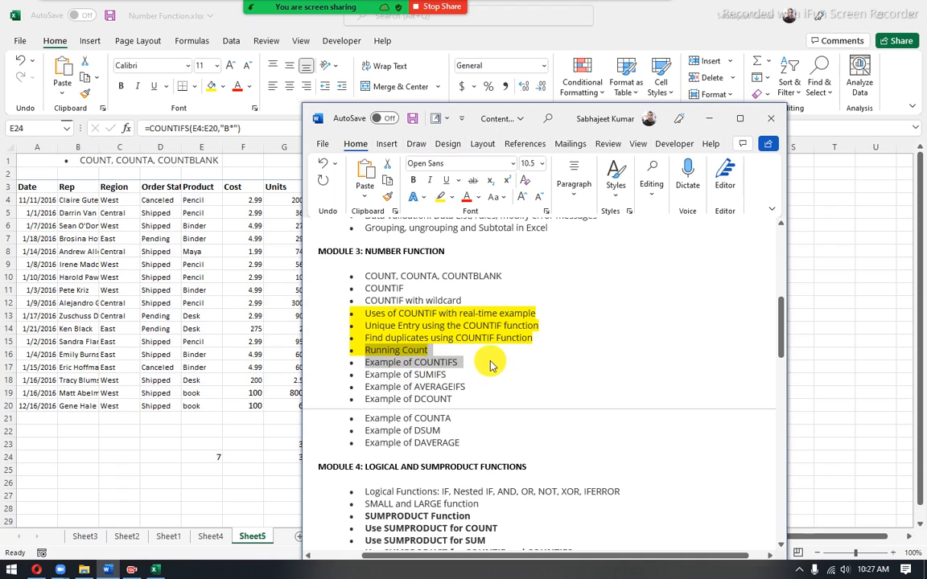
pyautogui.click(459, 375)
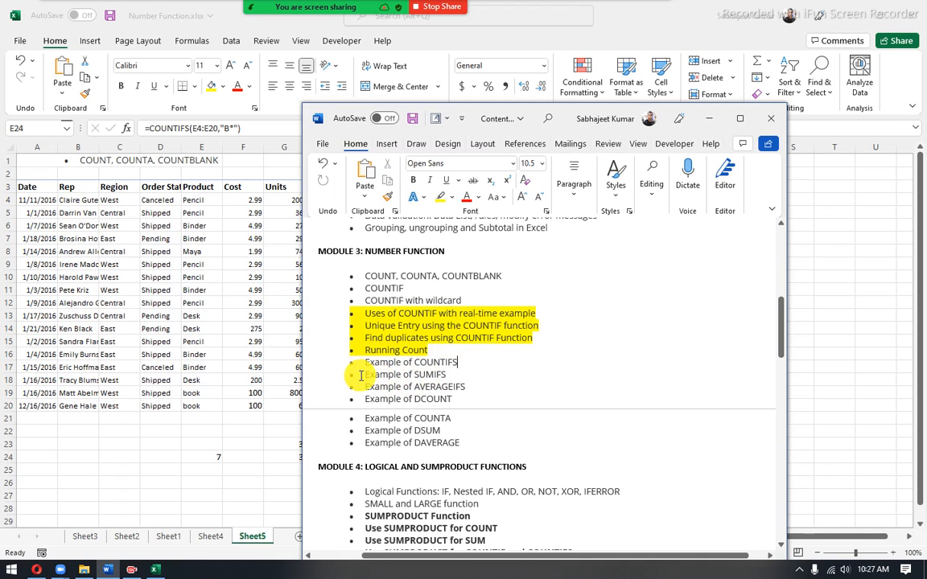
pyautogui.moveTo(367, 376); pyautogui.dragTo(459, 442)
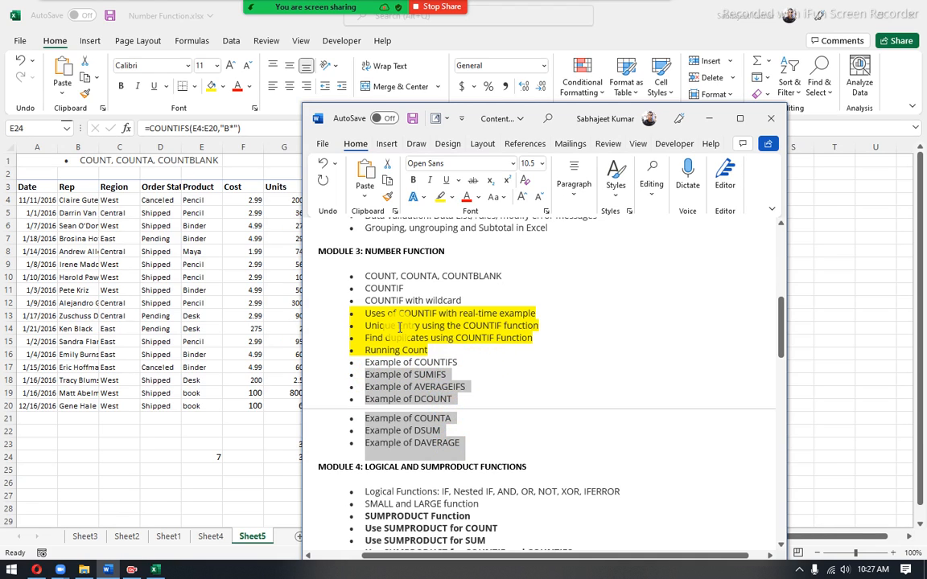
pyautogui.moveTo(429, 351); pyautogui.dragTo(361, 319)
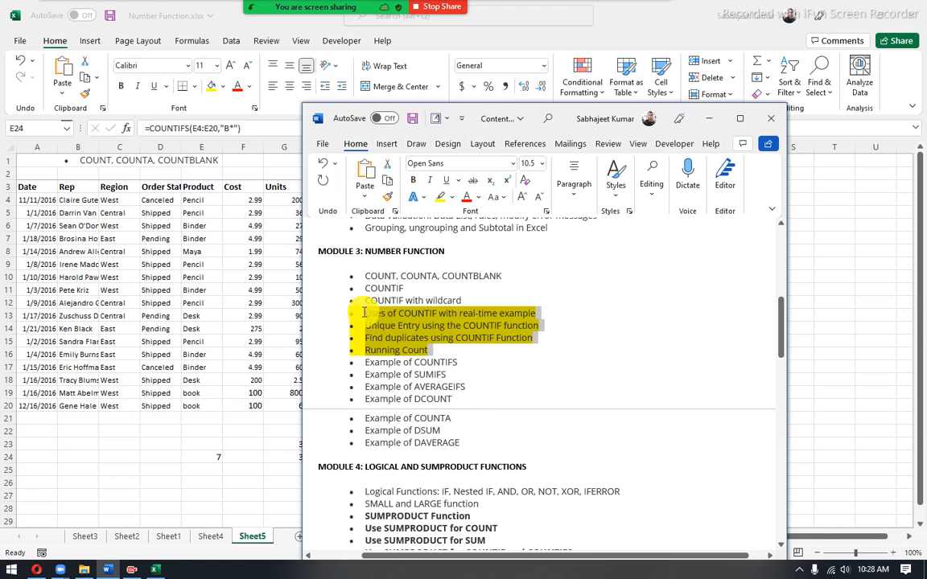
pyautogui.moveTo(364, 362); pyautogui.dragTo(457, 441)
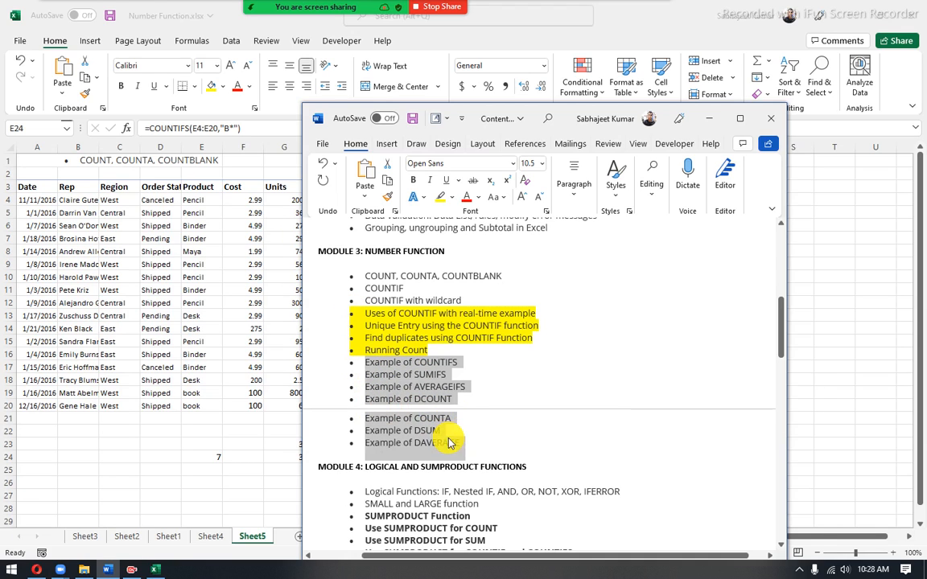
pyautogui.click(359, 383)
pyautogui.click(226, 328)
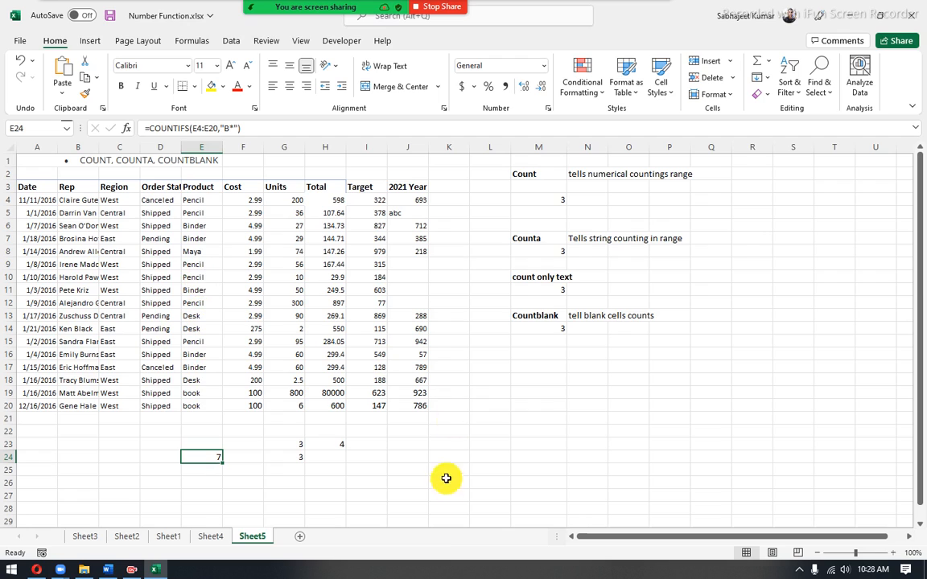
# - Total the Target values I4:I20 with SUM in cell I25 and review the resulting formula
pyautogui.click(365, 473)
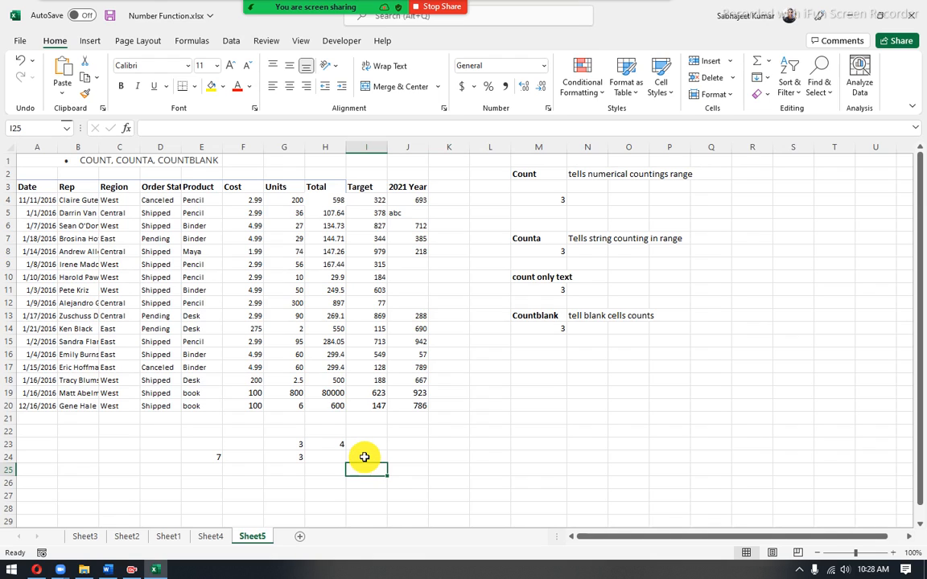
pyautogui.write('s=')
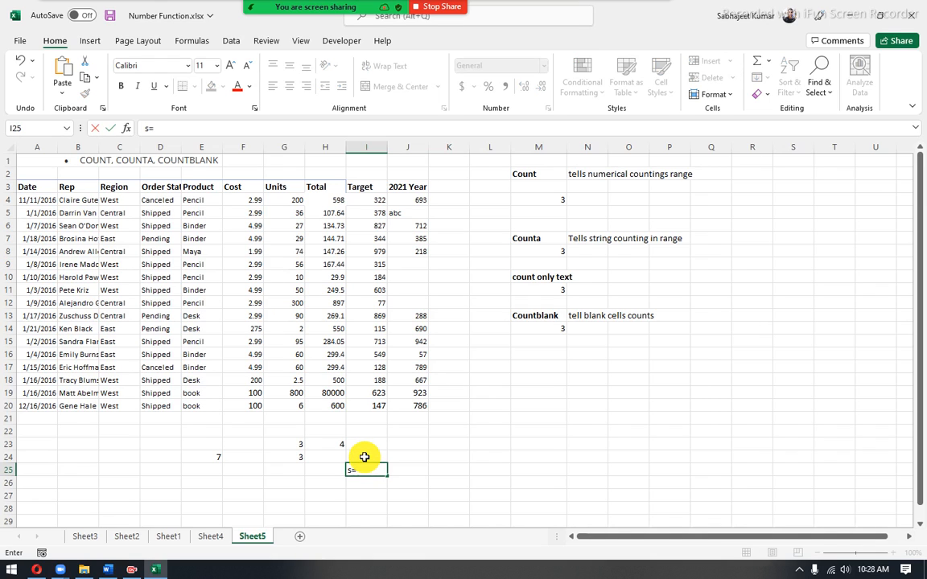
pyautogui.press('BackSpace')
pyautogui.press('BackSpace')
pyautogui.write('=sum')
pyautogui.press('Tab')
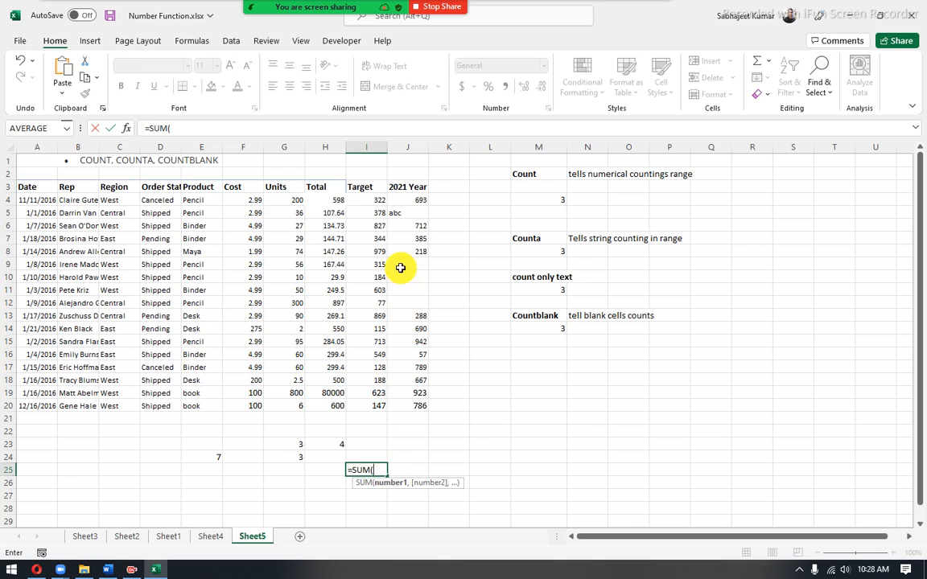
pyautogui.moveTo(368, 201); pyautogui.dragTo(380, 415)
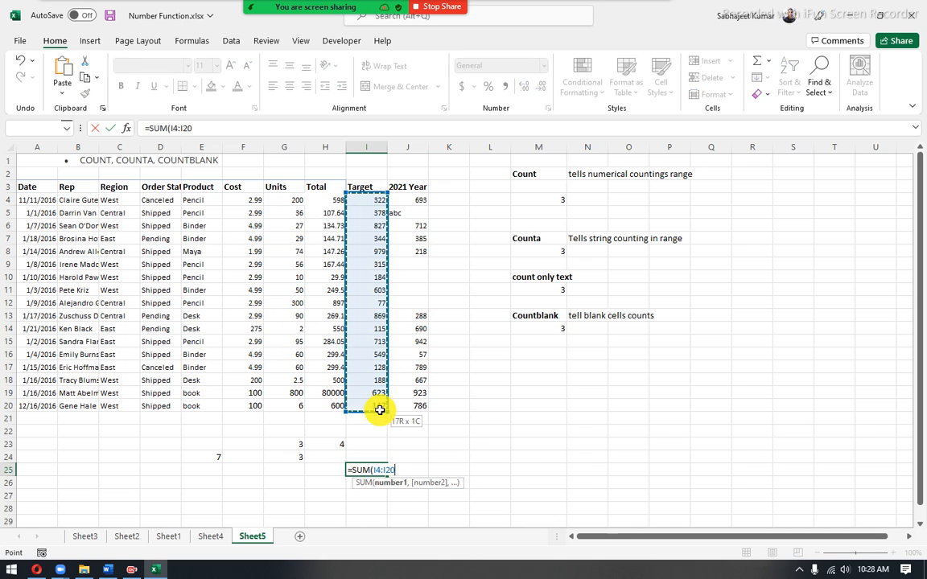
pyautogui.press('Return')
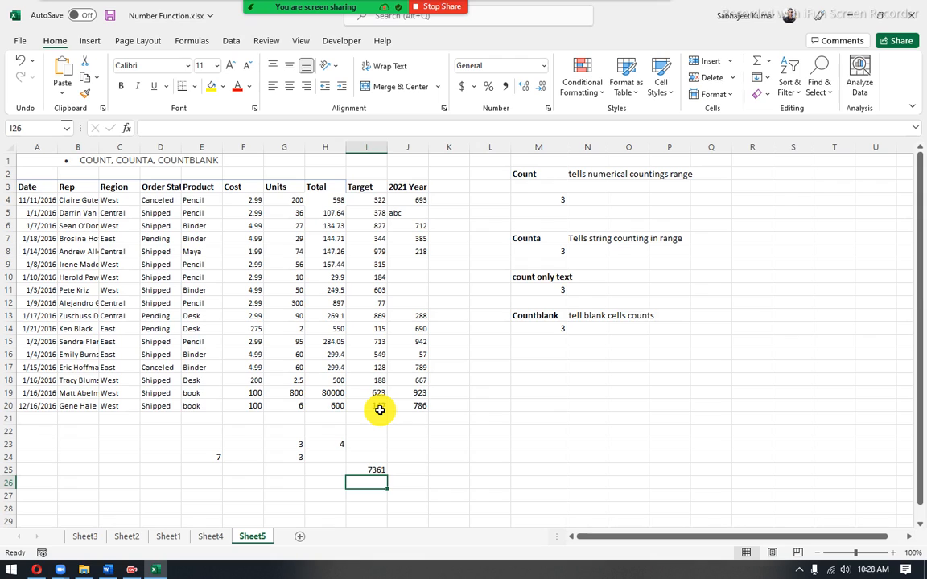
pyautogui.click(377, 467)
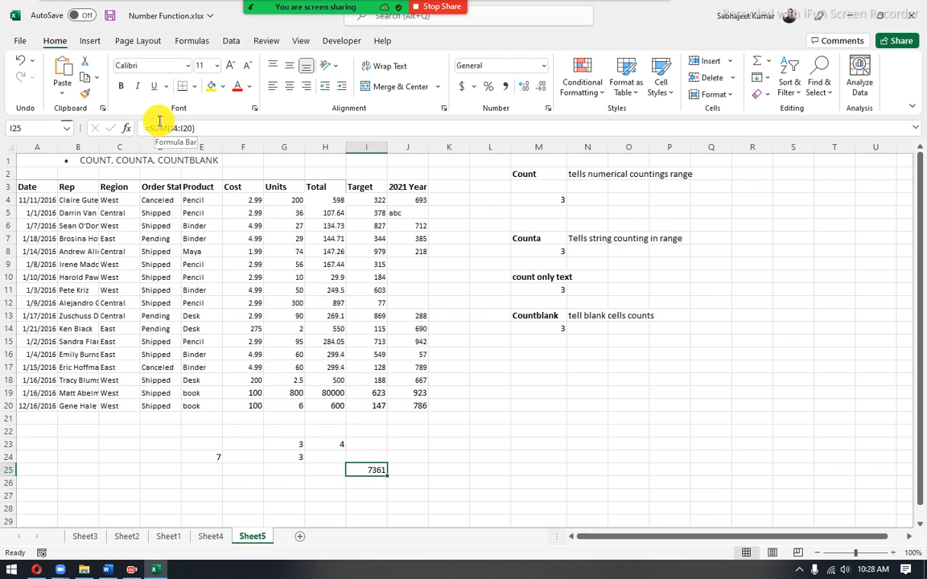
pyautogui.moveTo(156, 125); pyautogui.dragTo(263, 121)
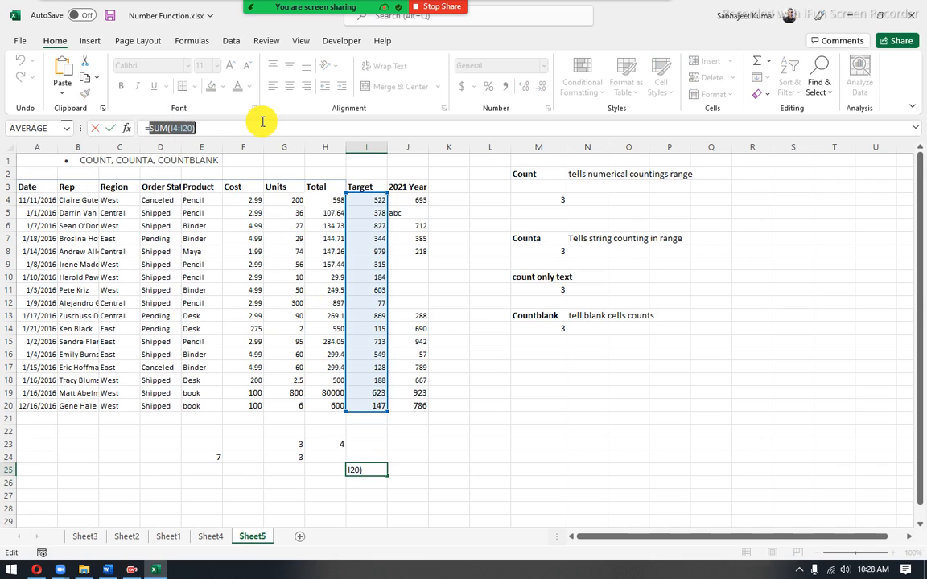
pyautogui.press('Escape')
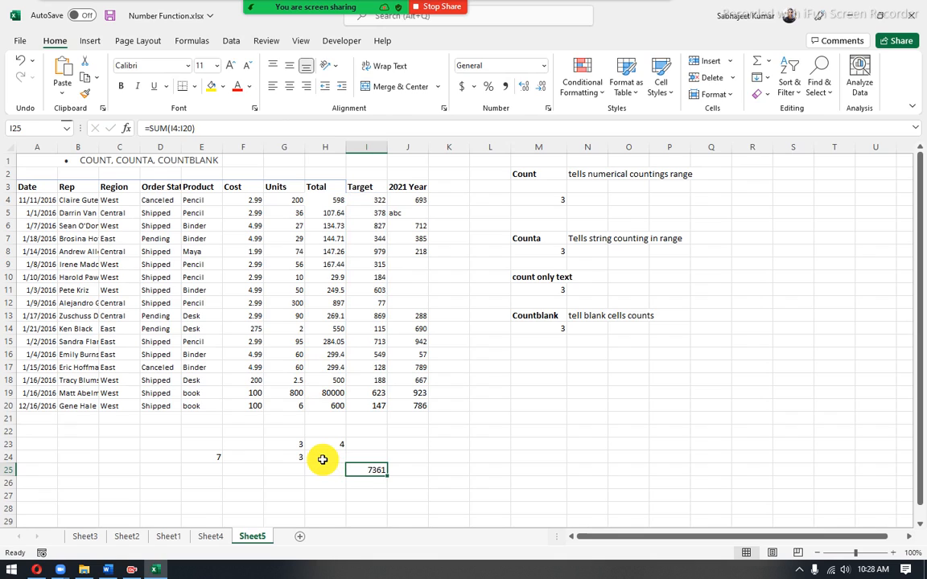
# - Replace the formula in I25 with =SUMIF(G4:G20,"<>800") to add all Units except 800
pyautogui.write('=sumif')
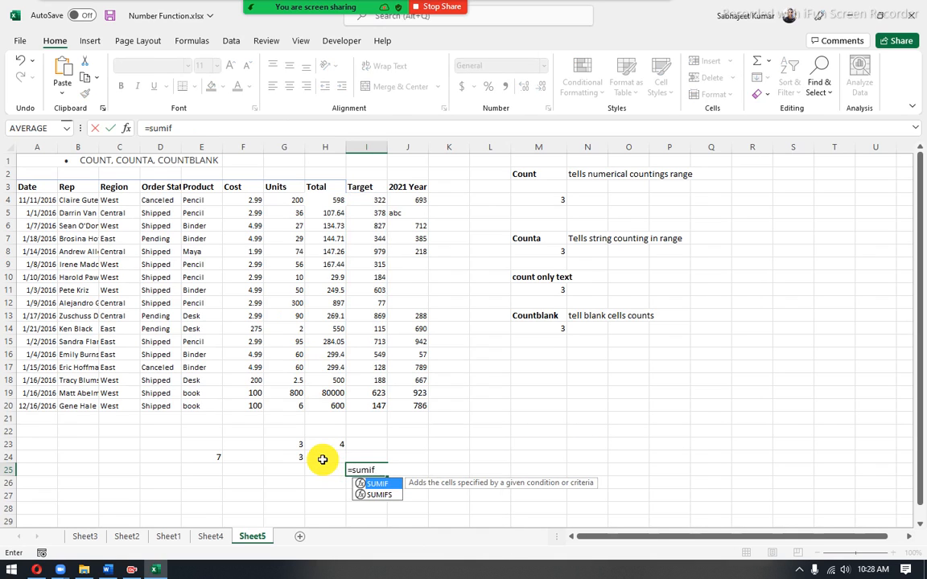
pyautogui.press('Tab')
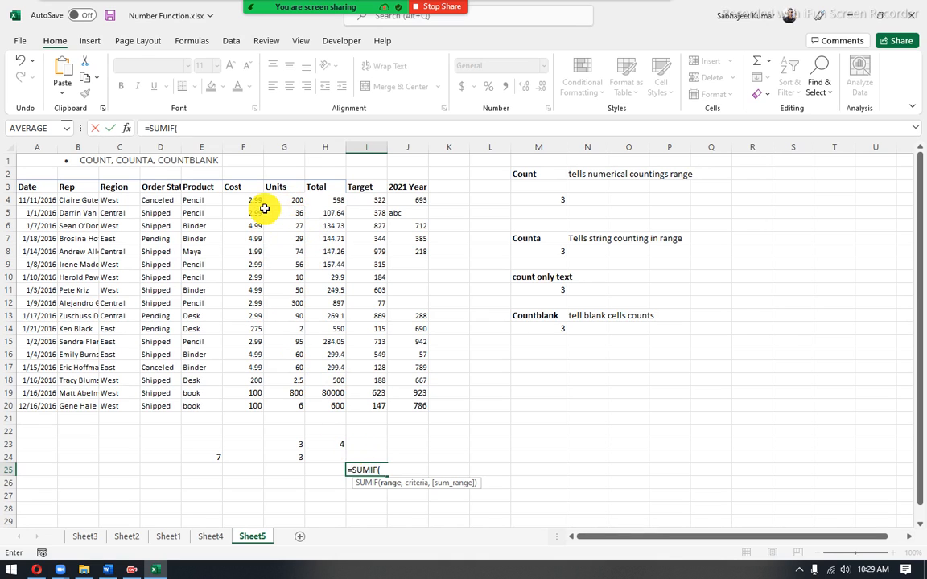
pyautogui.moveTo(273, 199); pyautogui.dragTo(283, 402)
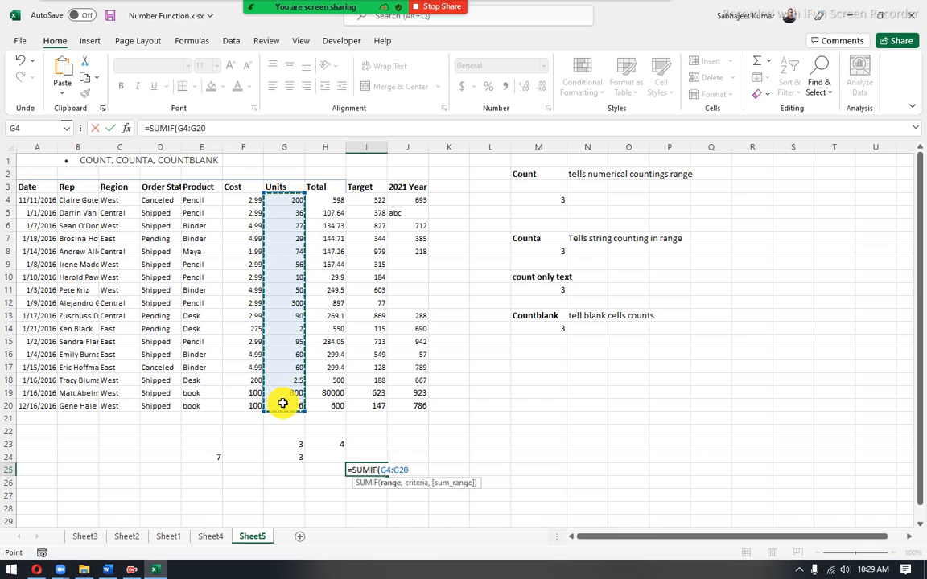
pyautogui.write(',')
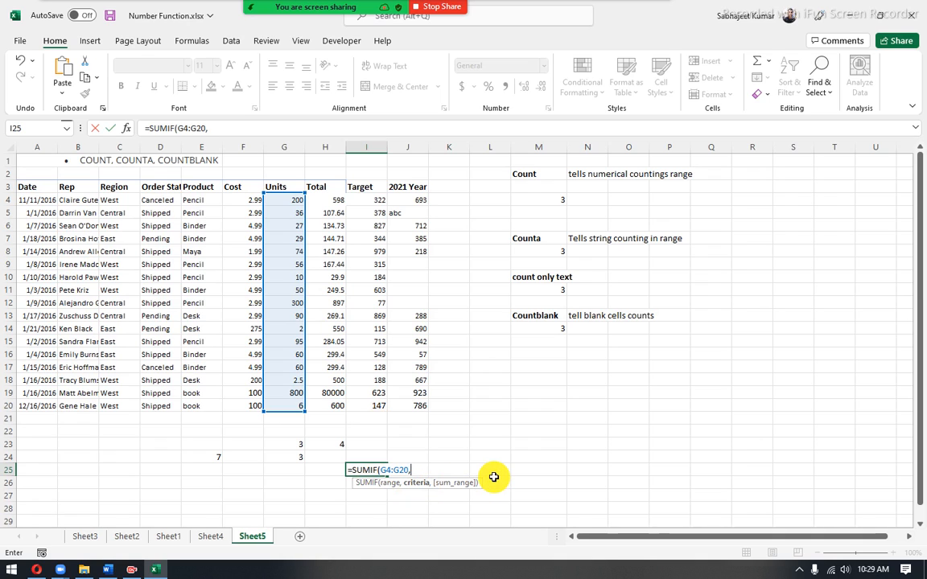
pyautogui.write('"<><>')
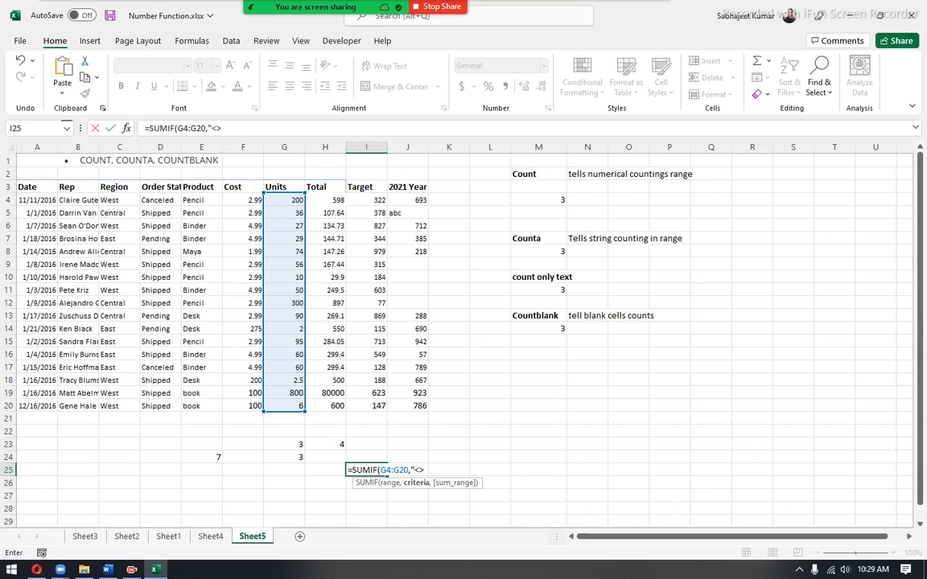
pyautogui.write('800"')
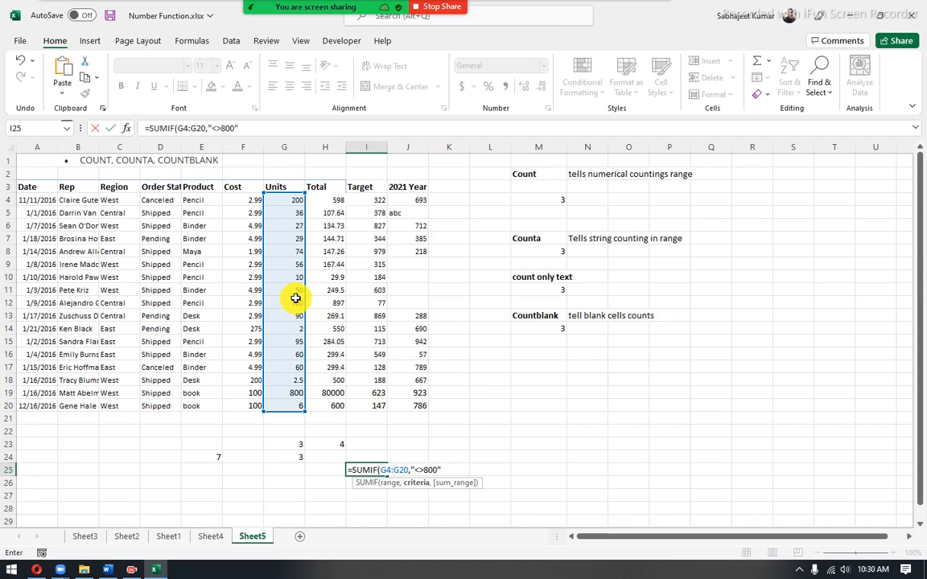
pyautogui.press('Return')
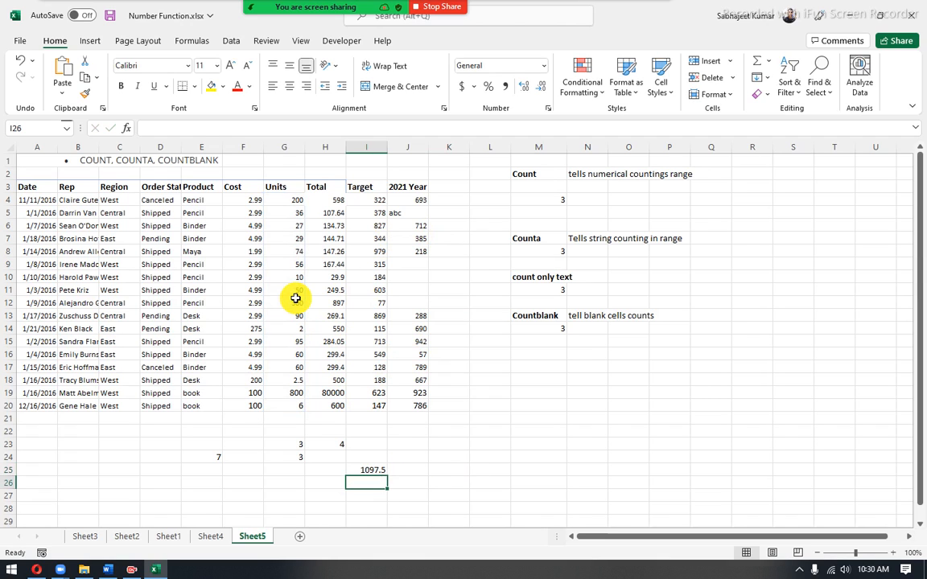
pyautogui.press('Up')
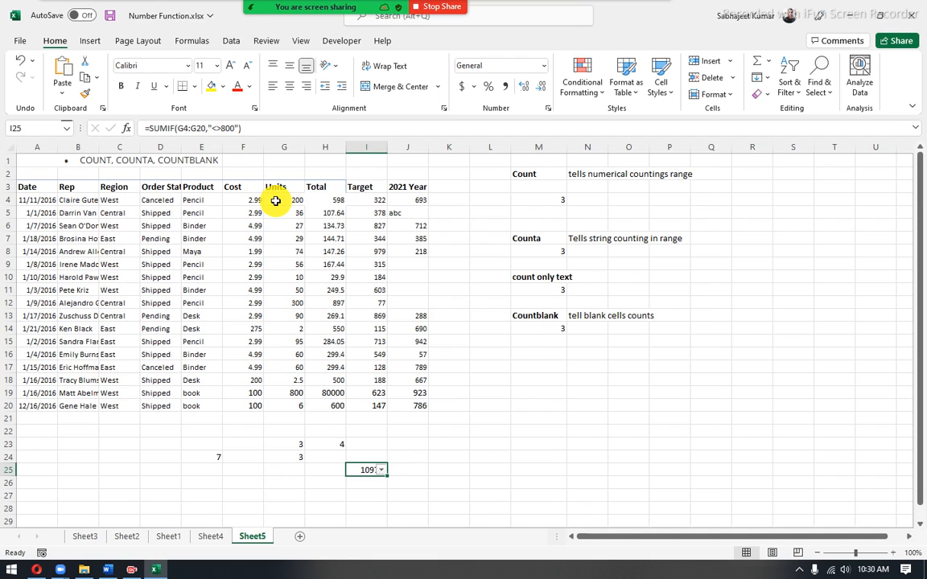
# - Filter the Units column to exclude 800 and admit the waiting participant to the meeting
pyautogui.click(275, 201)
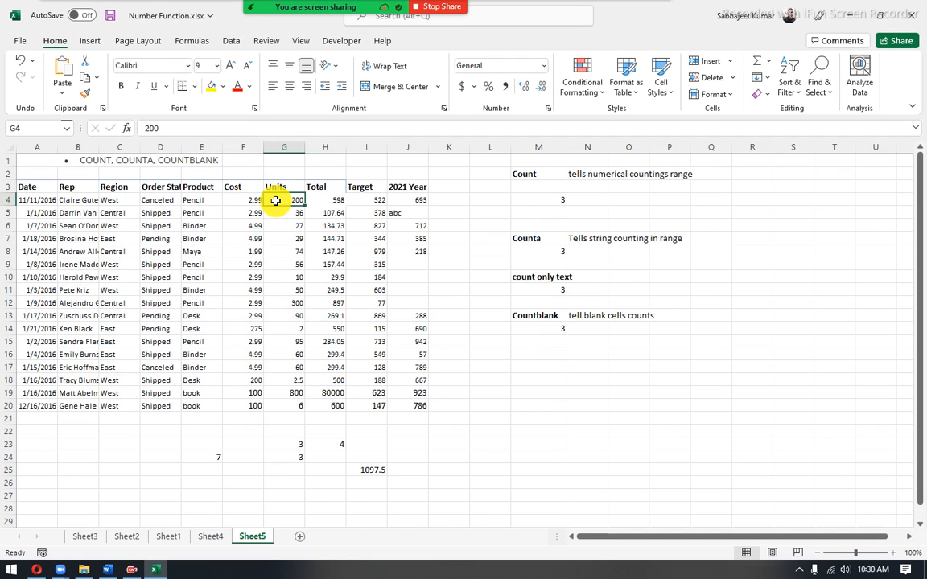
pyautogui.hotkey('ctrl', 'shift', 'l')
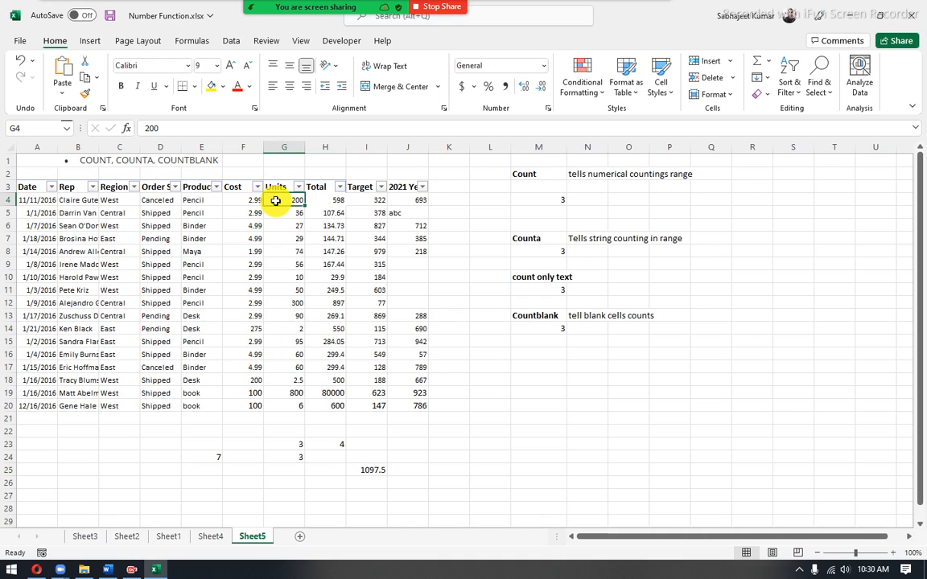
pyautogui.click(298, 187)
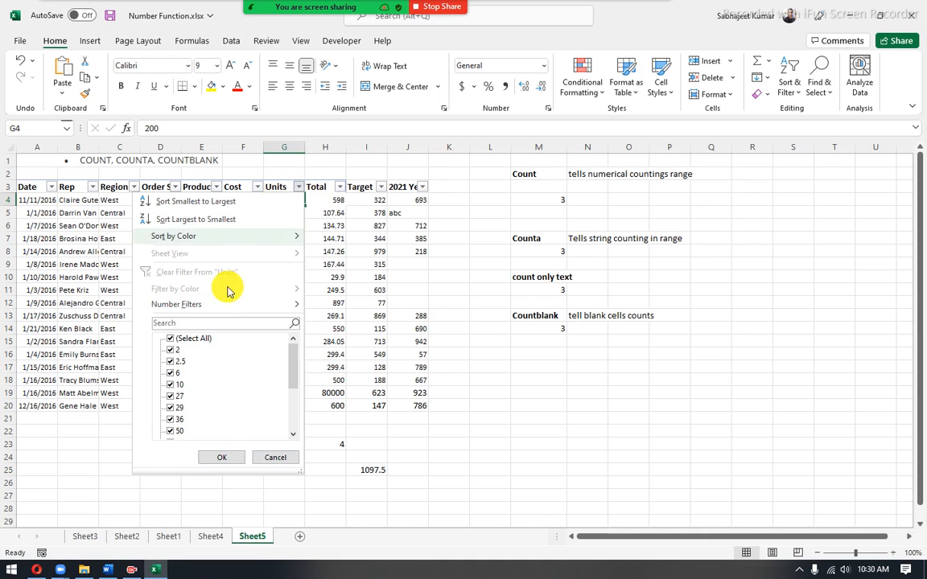
pyautogui.scroll(-3, 189, 362)
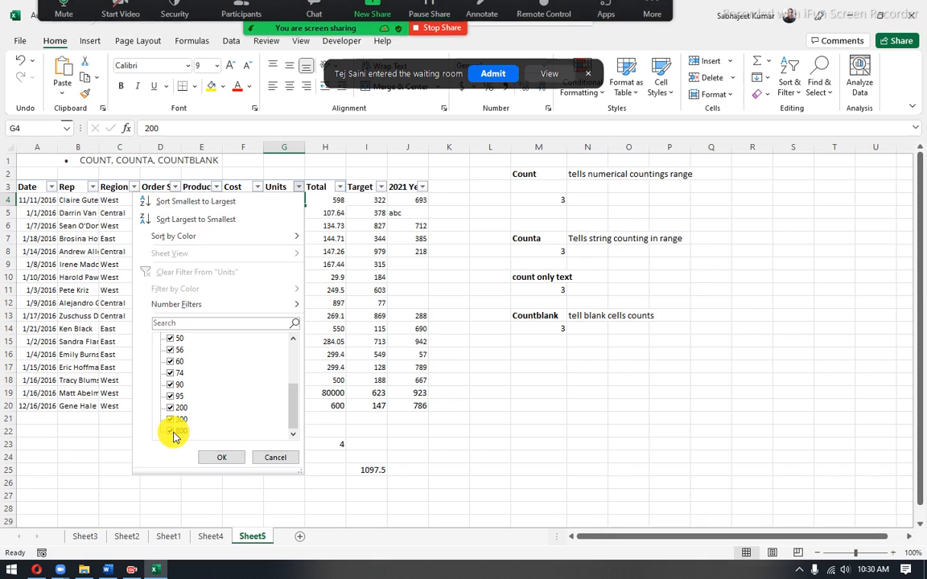
pyautogui.click(174, 436)
pyautogui.click(221, 457)
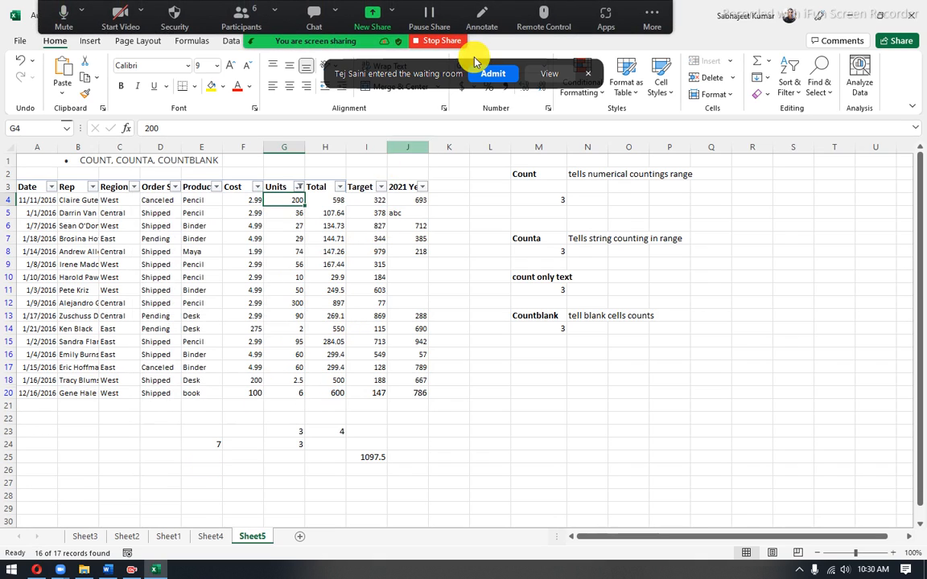
pyautogui.click(491, 75)
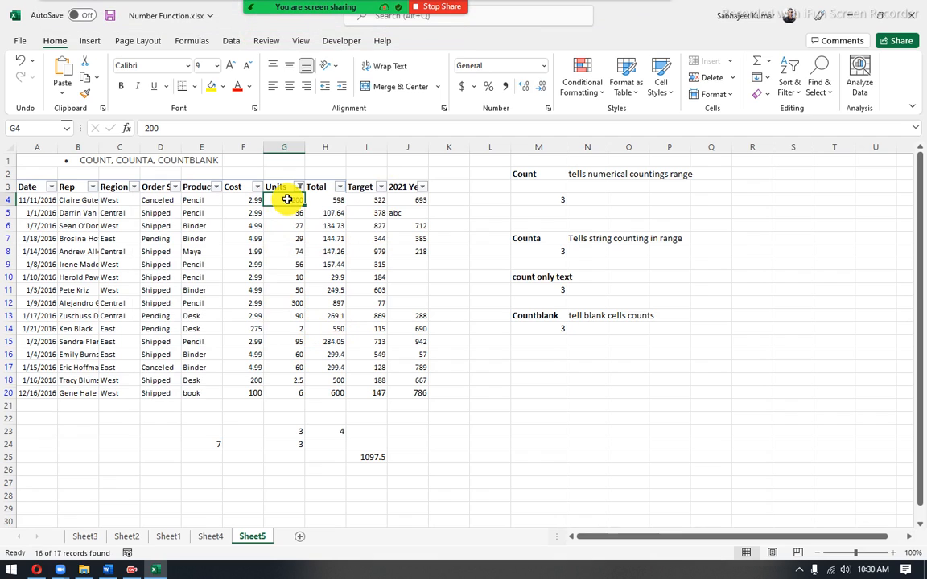
# - Check the sum of the filtered Units values against the SUMIF result in I25 and remove the table filters
pyautogui.moveTo(287, 199); pyautogui.dragTo(283, 391)
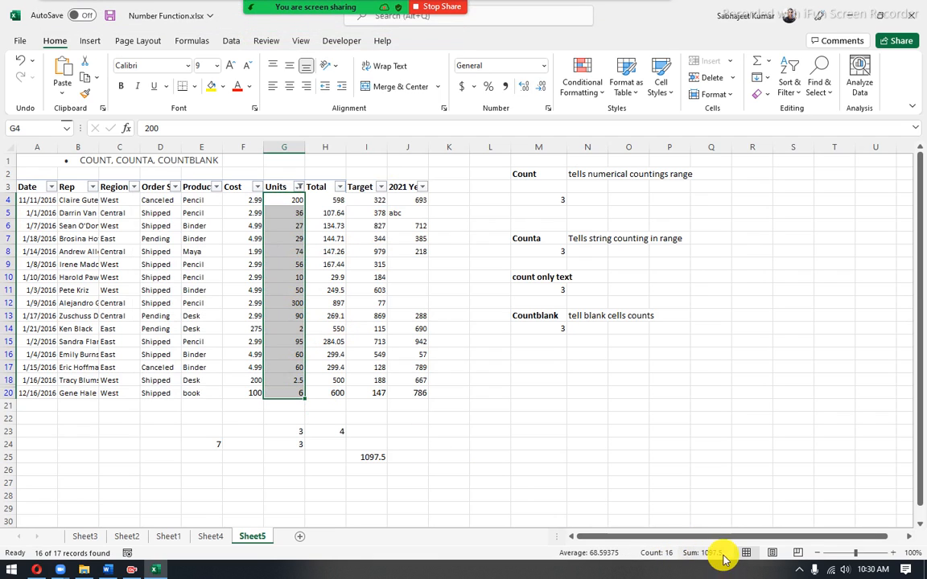
pyautogui.click(357, 458)
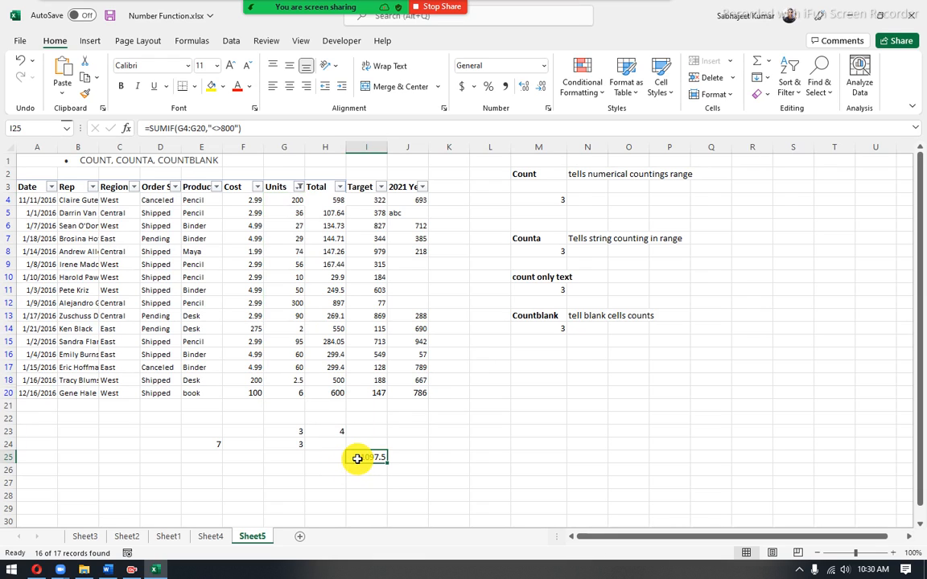
pyautogui.click(288, 203)
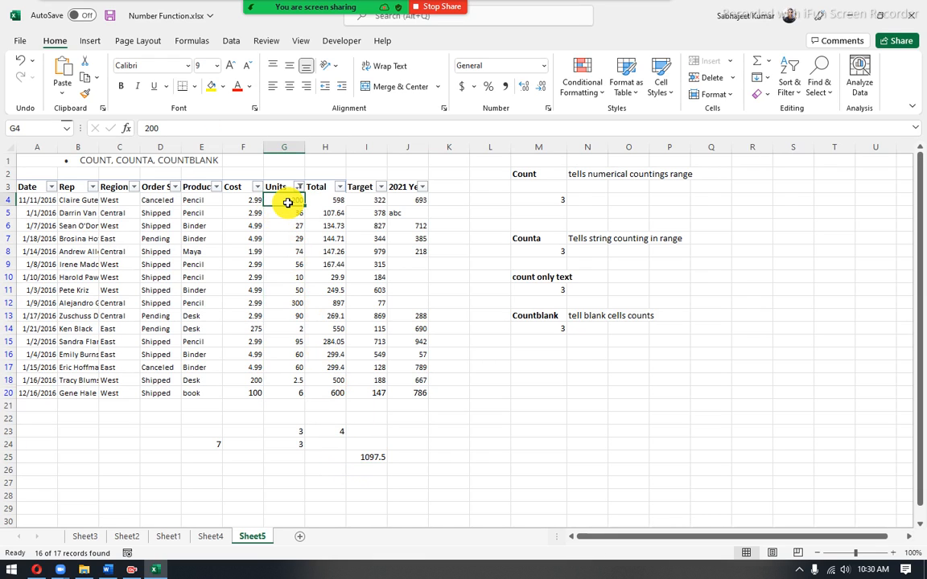
pyautogui.hotkey('ctrl', 'shift', 'l')
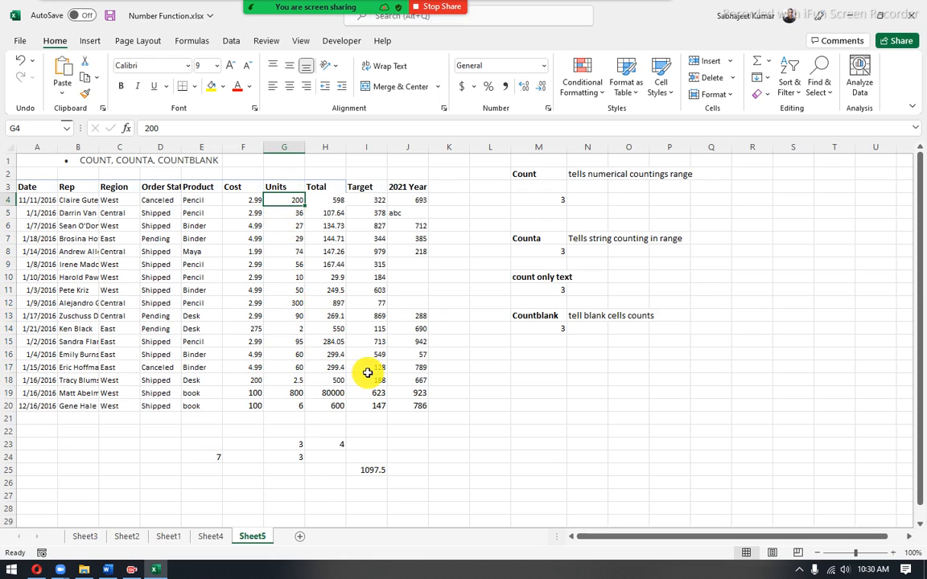
# - Enter =SUMIF(G4:G20,">100",F4:F20) in cell J25 to add the Cost values where Units exceed 100
pyautogui.click(403, 467)
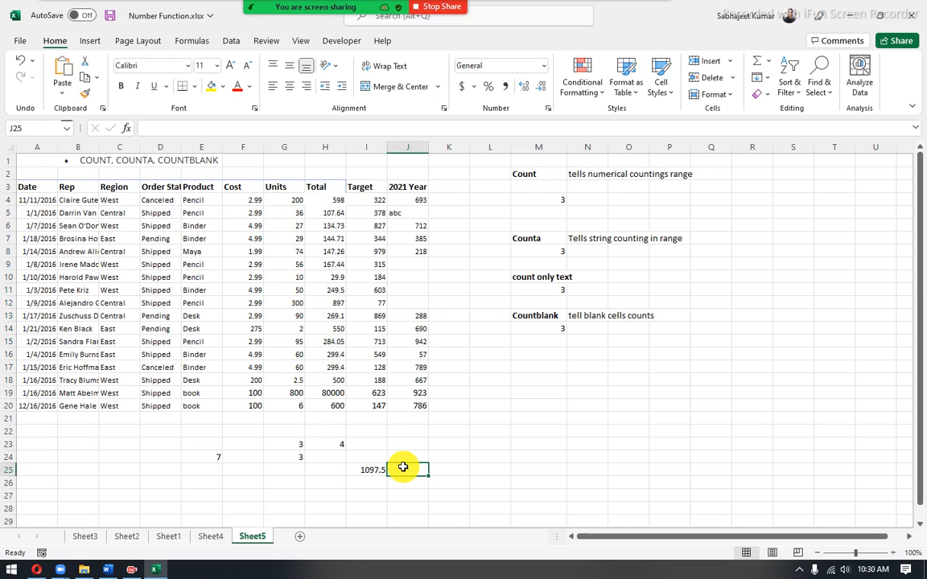
pyautogui.write('=sumif')
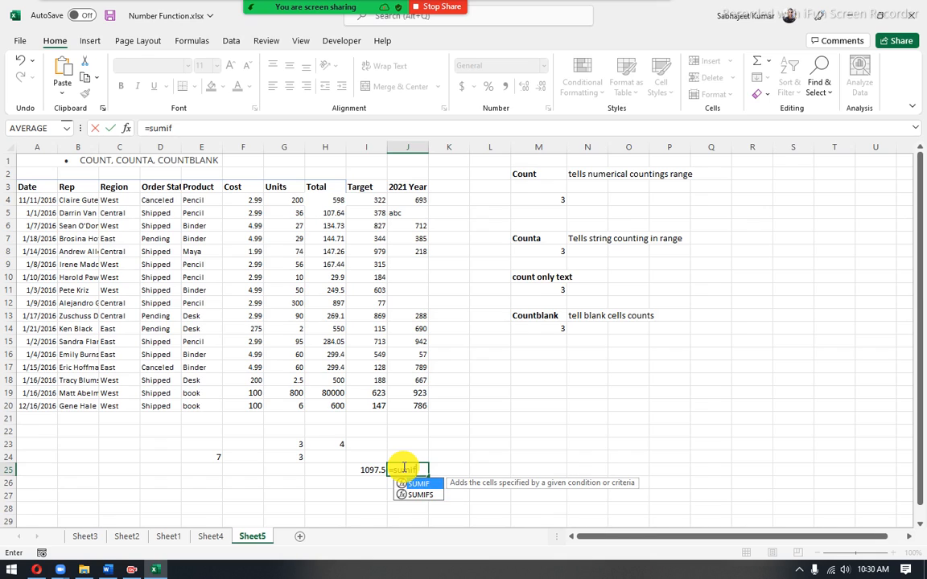
pyautogui.press('Tab')
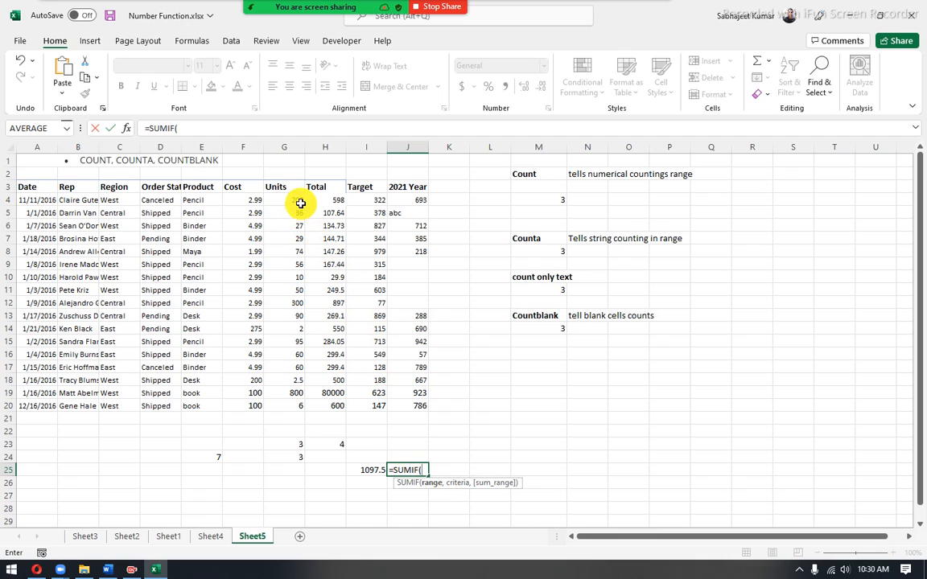
pyautogui.moveTo(278, 202); pyautogui.dragTo(300, 403)
pyautogui.write(',')
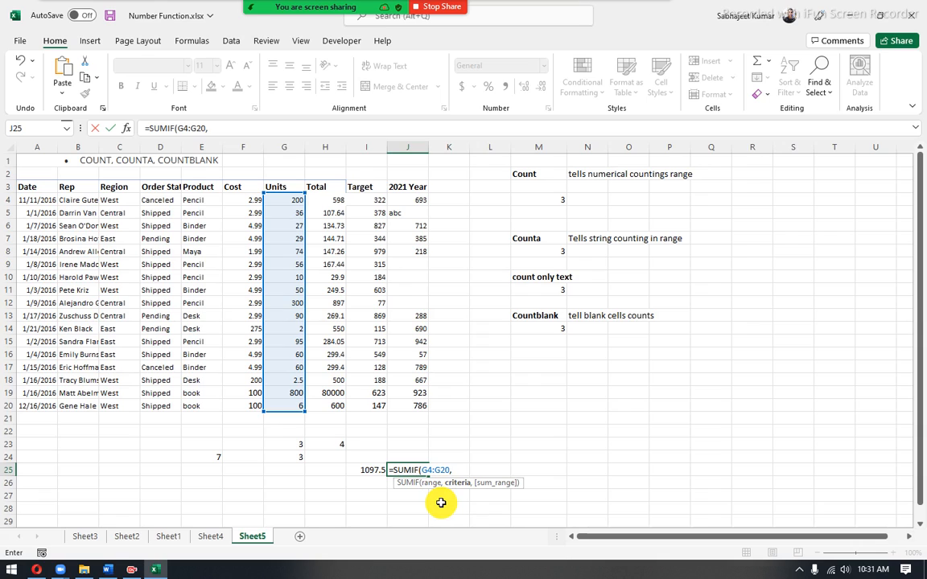
pyautogui.write('100",')
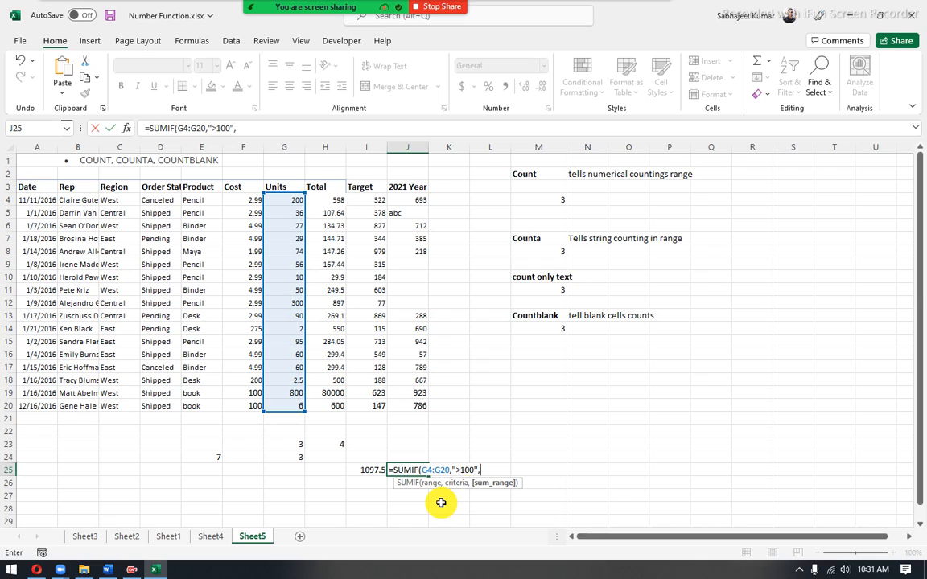
pyautogui.moveTo(255, 203); pyautogui.dragTo(256, 406)
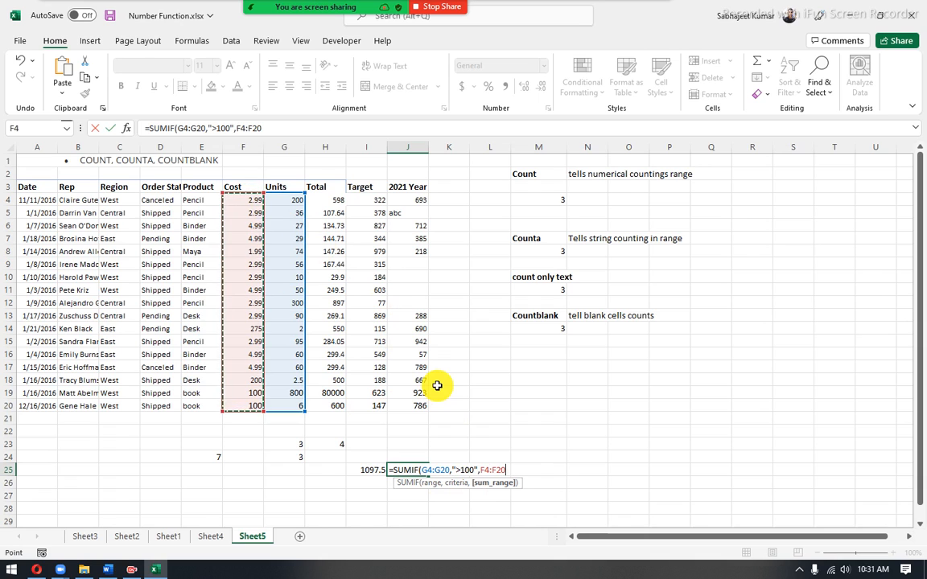
pyautogui.press('Return')
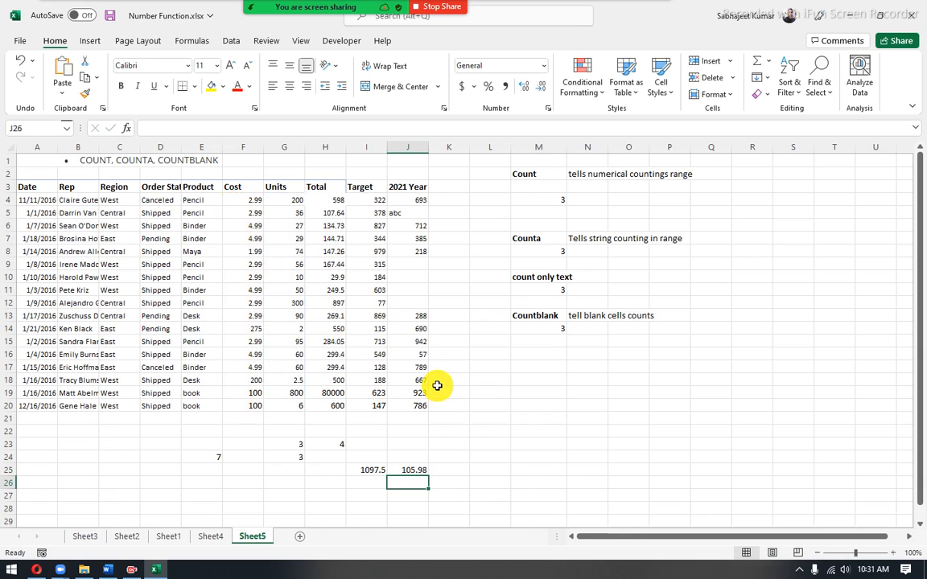
# - Examine the range and criteria arguments of the SUMIF formula in cell J25
pyautogui.click(410, 471)
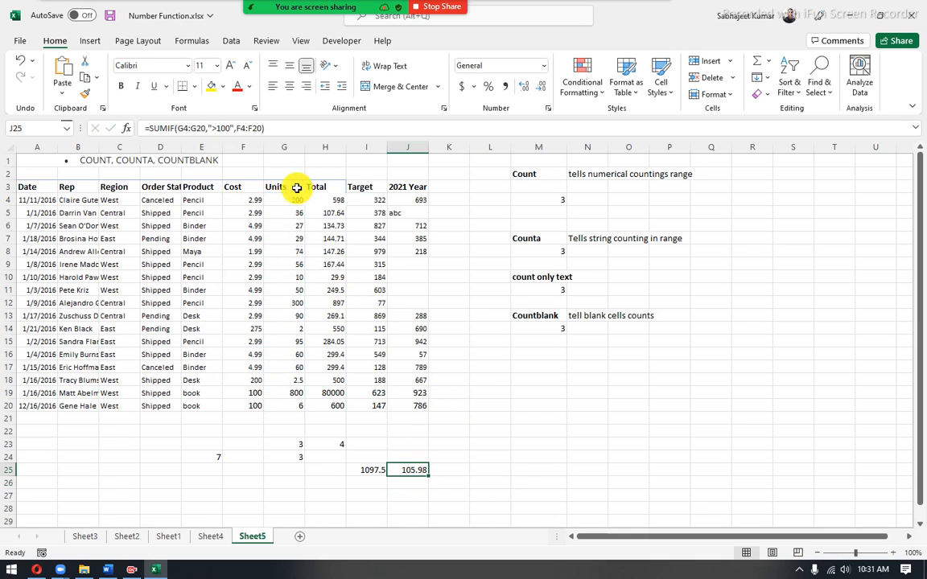
pyautogui.moveTo(178, 129); pyautogui.dragTo(234, 144)
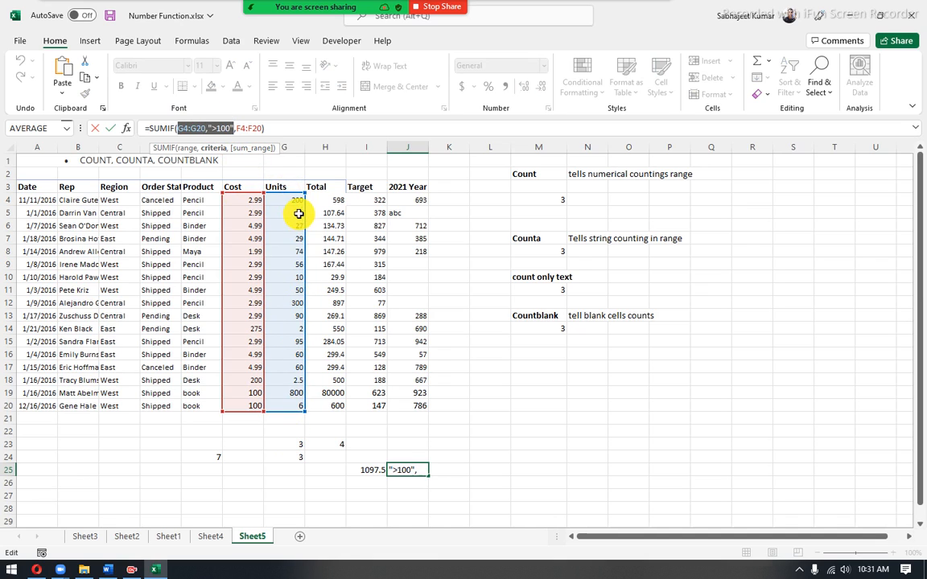
pyautogui.hotkey('ctrl', 'Return')
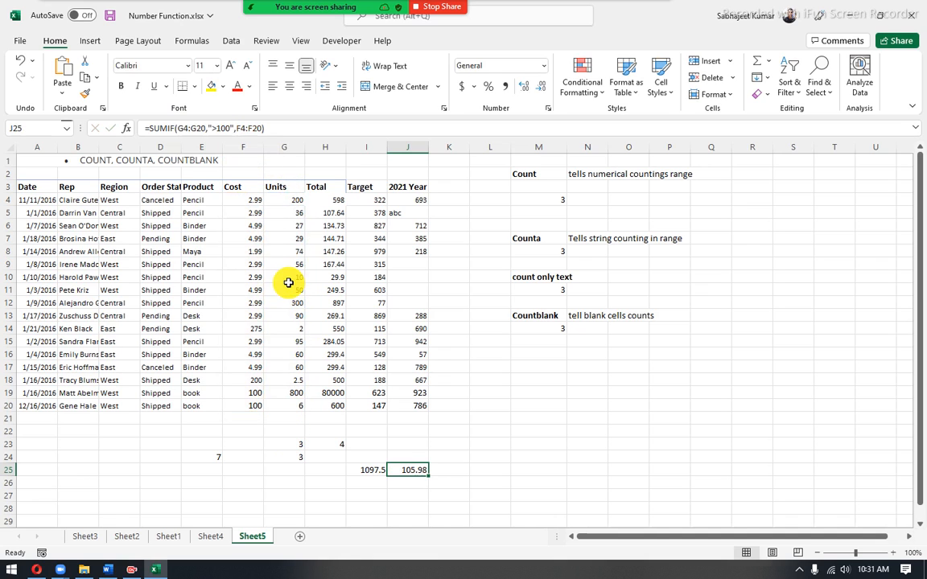
# - Add filters to the table headers and filter the Units column to exclude 200, 300 and 800
pyautogui.click(285, 189)
pyautogui.hotkey('ctrl', 'shift', 'l')
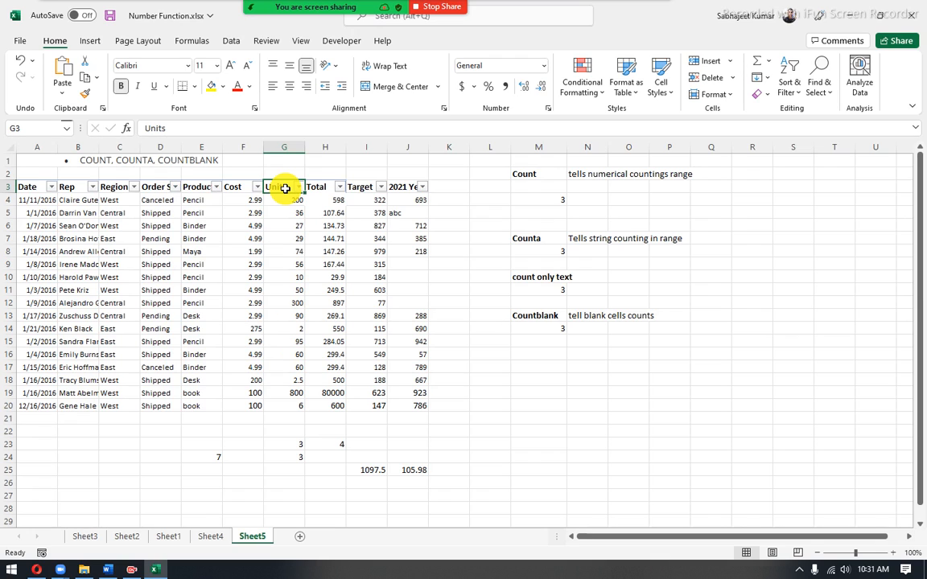
pyautogui.click(298, 188)
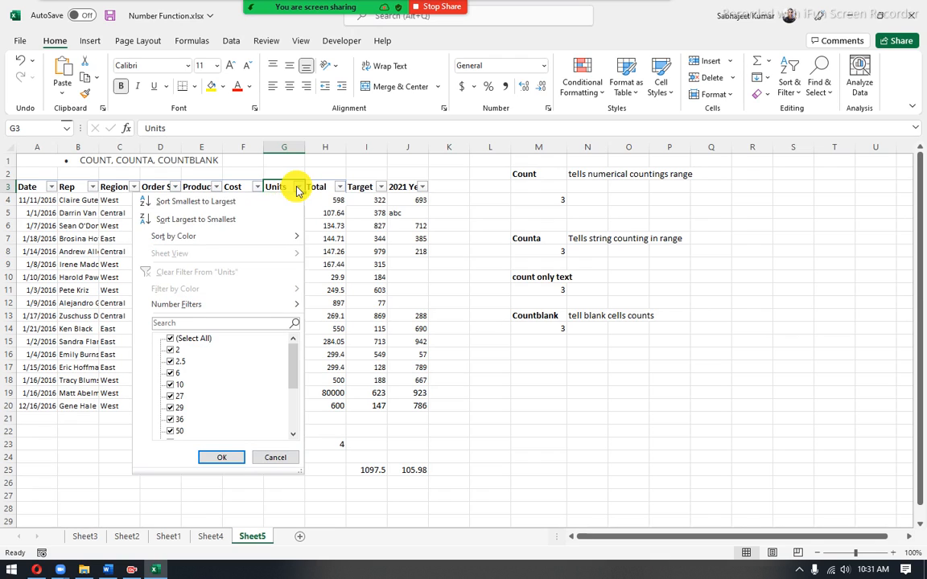
pyautogui.scroll(-3, 177, 364)
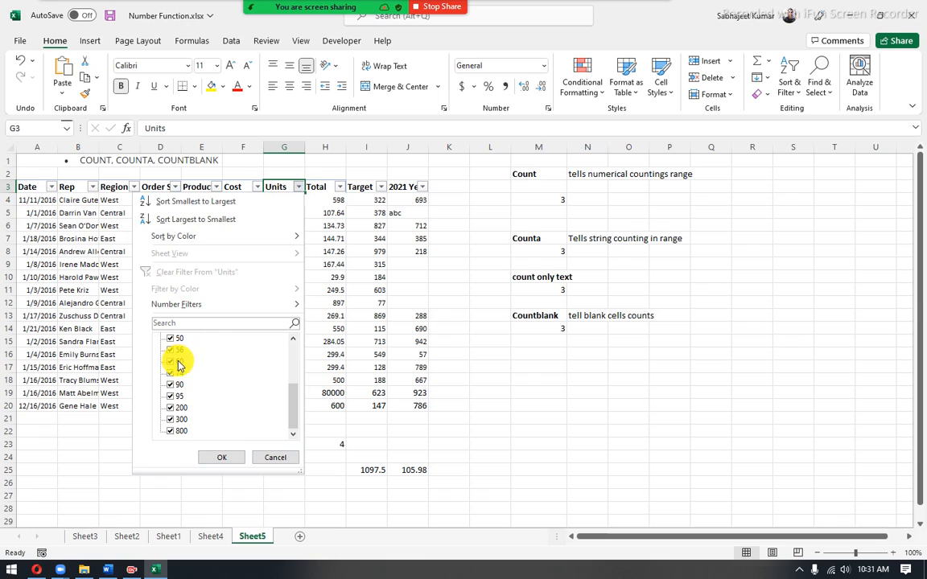
pyautogui.click(176, 408)
pyautogui.click(175, 432)
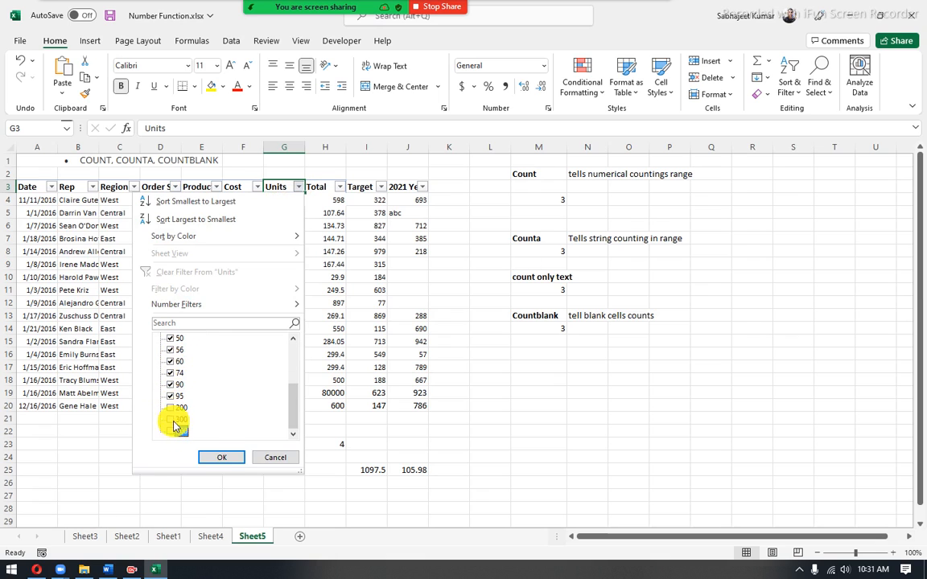
pyautogui.click(222, 457)
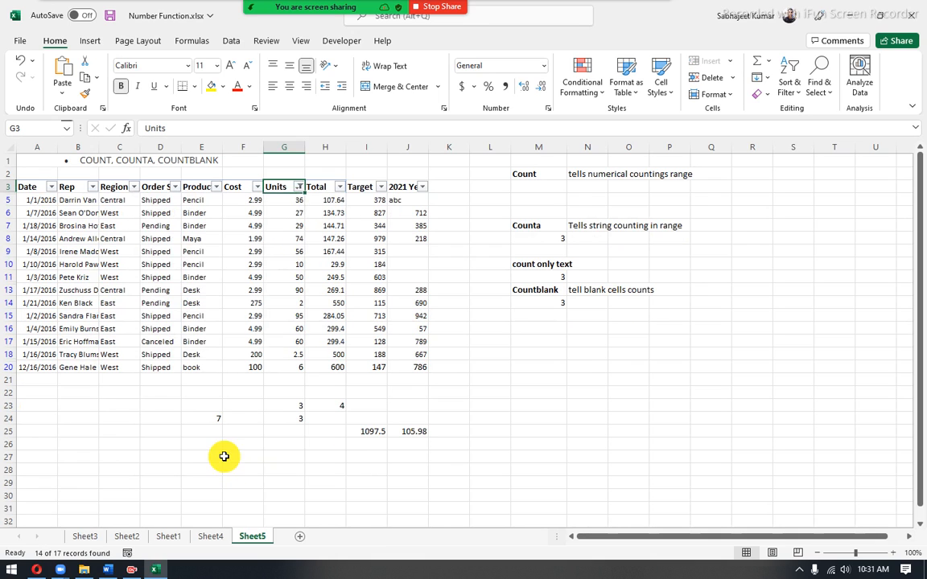
# - Compare the sums of the filtered Units and Cost values with the SUMIF result in J25
pyautogui.click(407, 431)
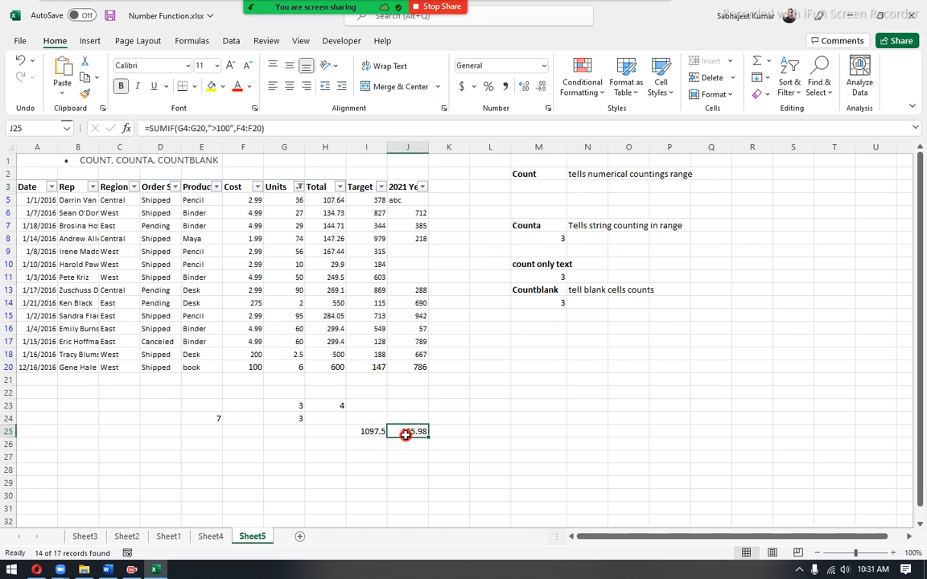
pyautogui.click(293, 198)
pyautogui.moveTo(283, 198); pyautogui.dragTo(298, 365)
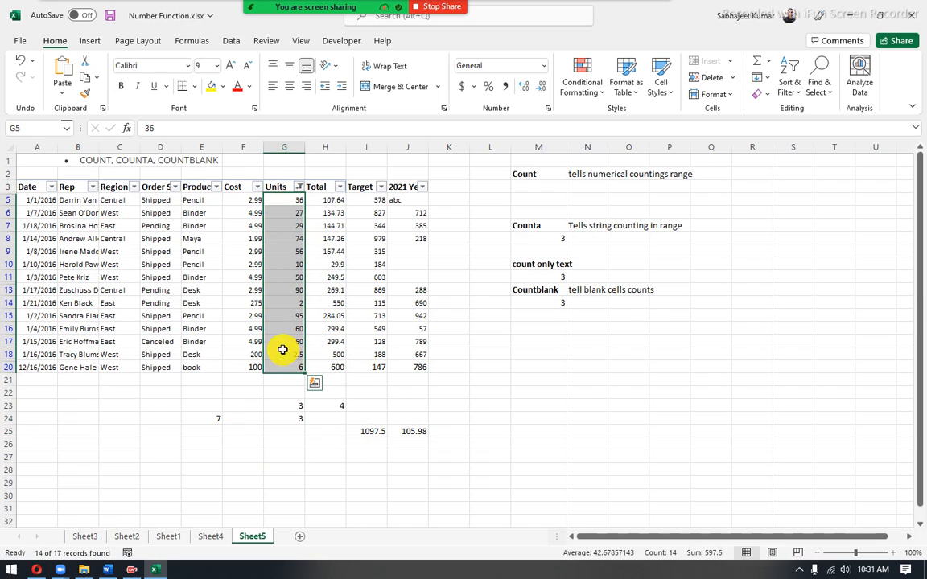
pyautogui.moveTo(238, 202); pyautogui.dragTo(260, 366)
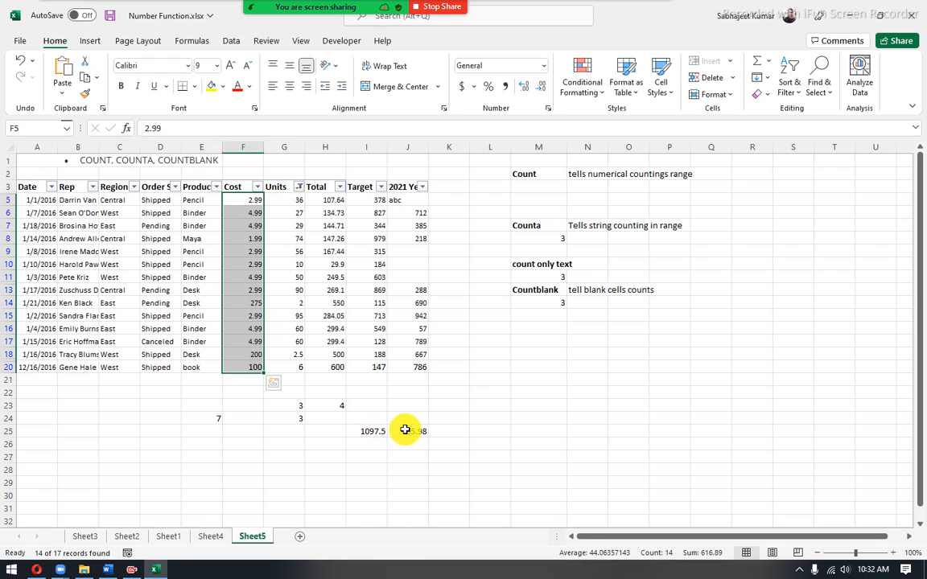
pyautogui.click(405, 431)
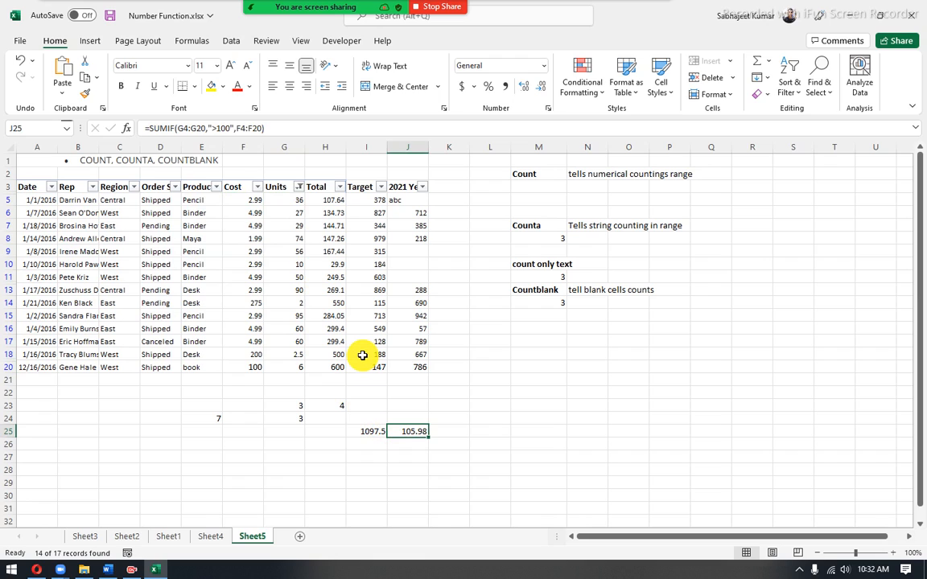
# - Review the ranges referenced by the J25 formula and check the sum of the filtered Units values again
pyautogui.press('F2')
pyautogui.press('BackSpace')
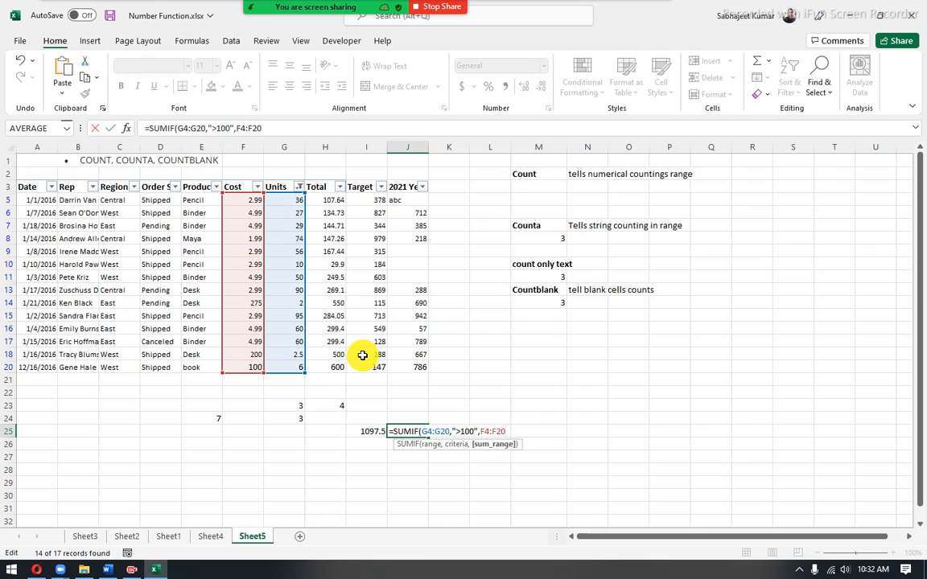
pyautogui.hotkey('ctrl', 'Return')
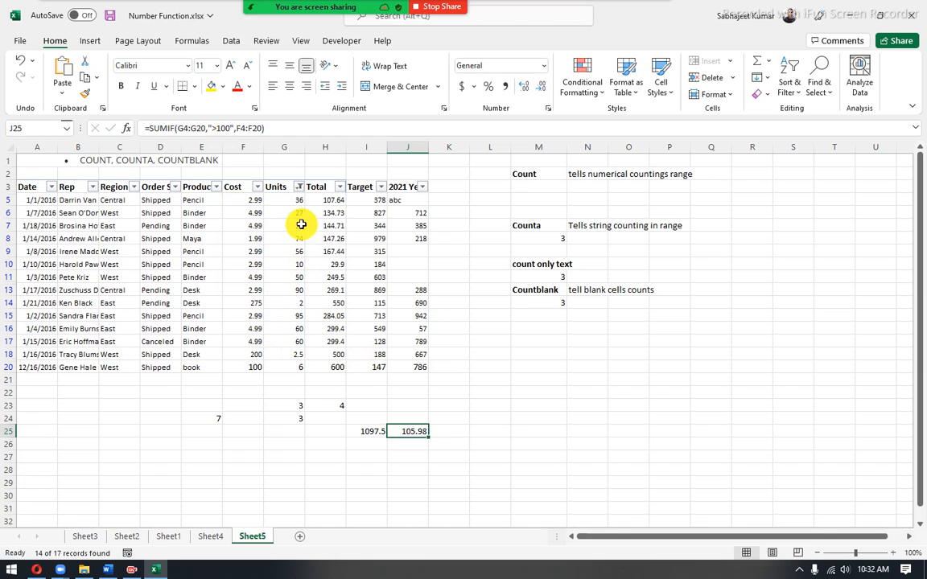
pyautogui.click(282, 199)
pyautogui.moveTo(291, 270); pyautogui.dragTo(296, 373)
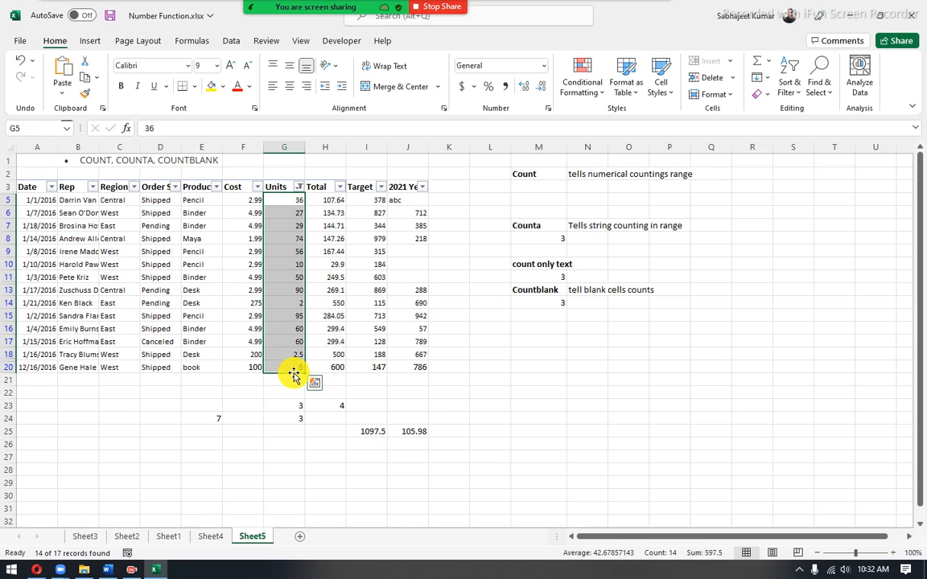
# - Clear the Units filter and filter the Cost column to show only 200 and 275
pyautogui.click(298, 189)
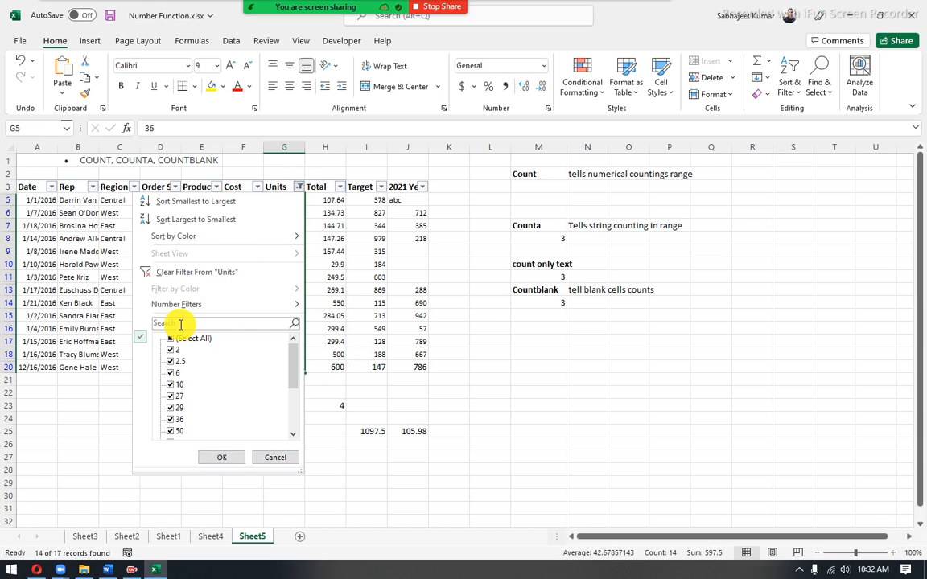
pyautogui.click(177, 276)
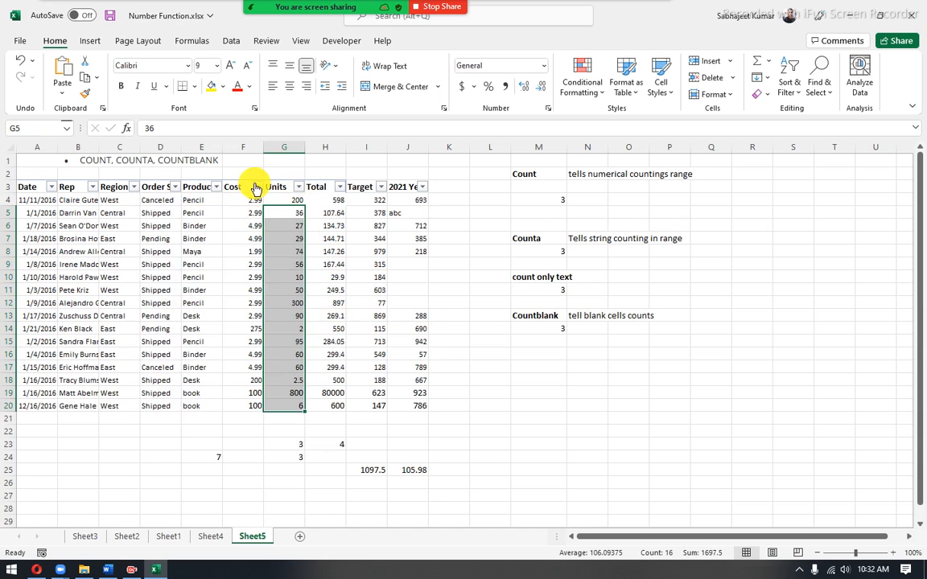
pyautogui.click(256, 187)
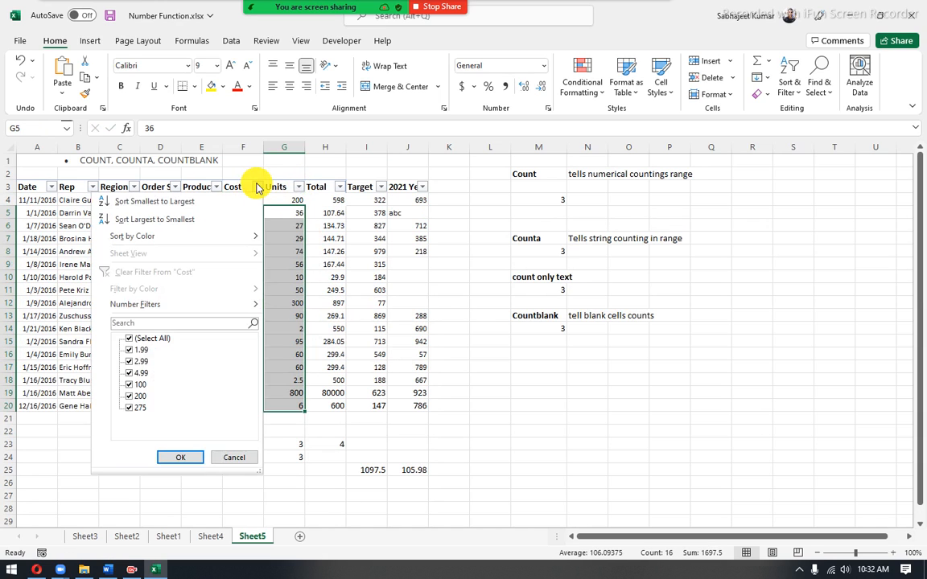
pyautogui.click(128, 338)
pyautogui.click(132, 385)
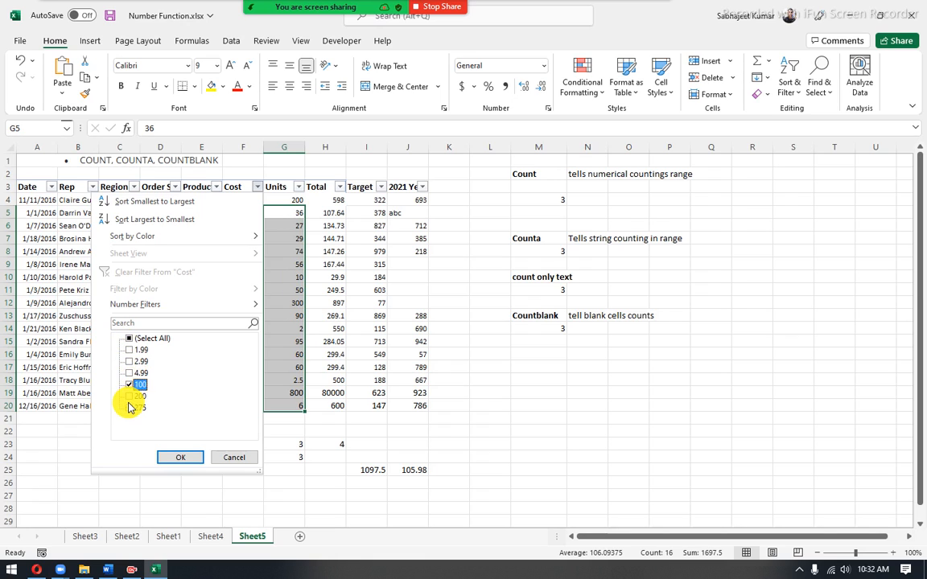
pyautogui.click(129, 396)
pyautogui.click(129, 409)
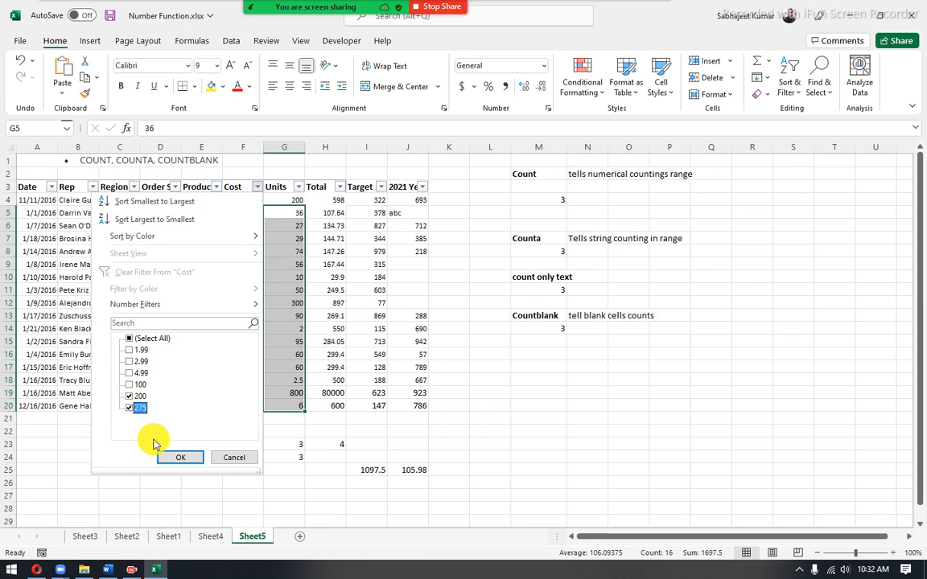
pyautogui.click(180, 457)
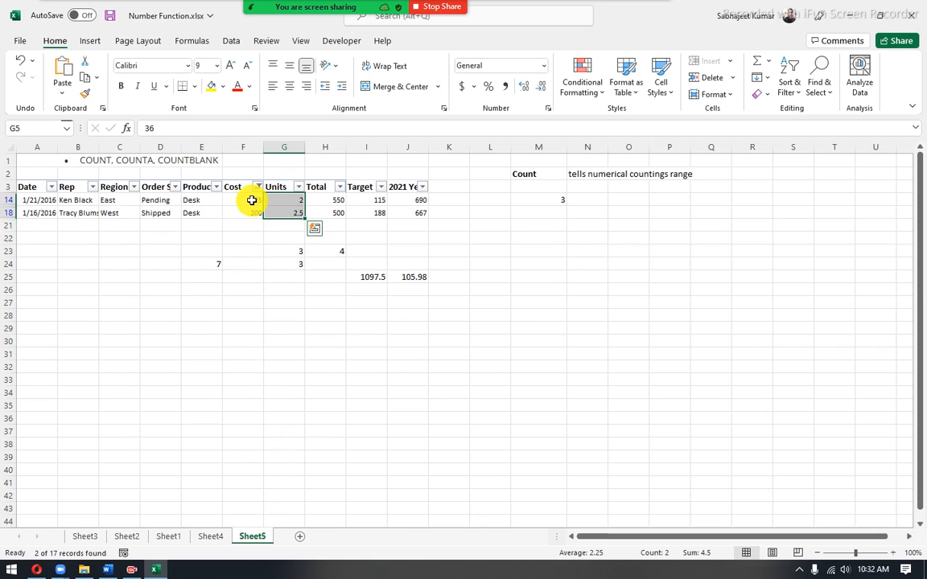
# - Check the sum of the Units values for the filtered Cost rows and remove the table filters
pyautogui.moveTo(252, 200); pyautogui.dragTo(282, 211)
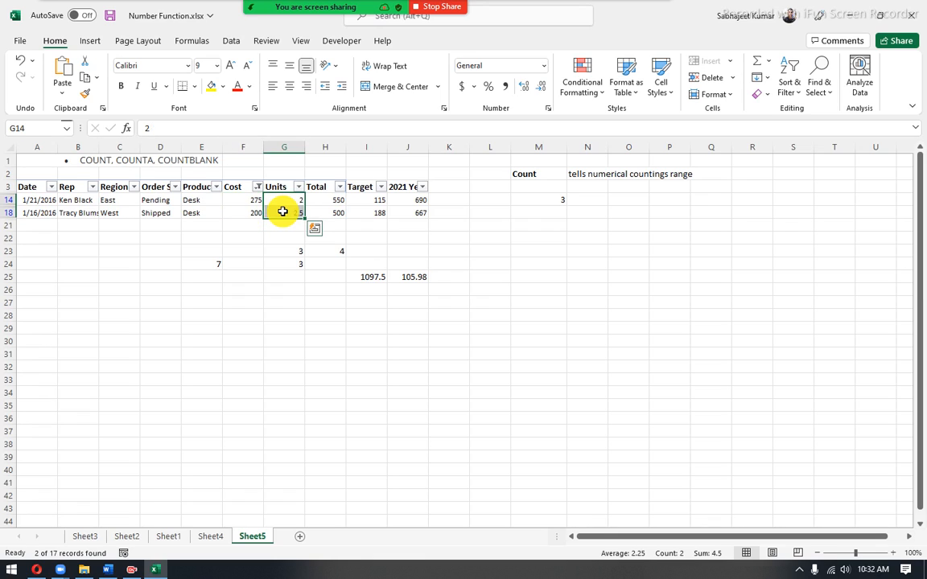
pyautogui.click(283, 203)
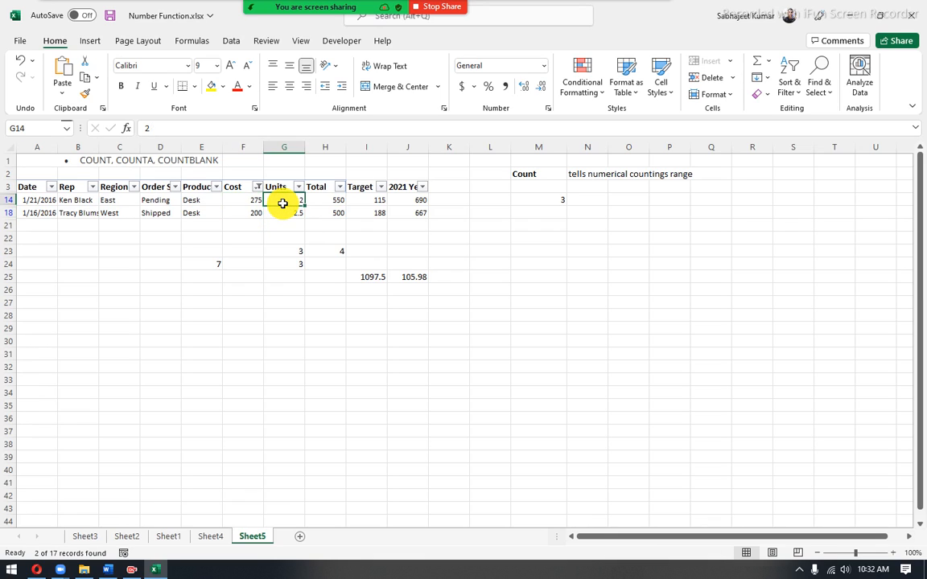
pyautogui.hotkey('ctrl', 'shift', 'l')
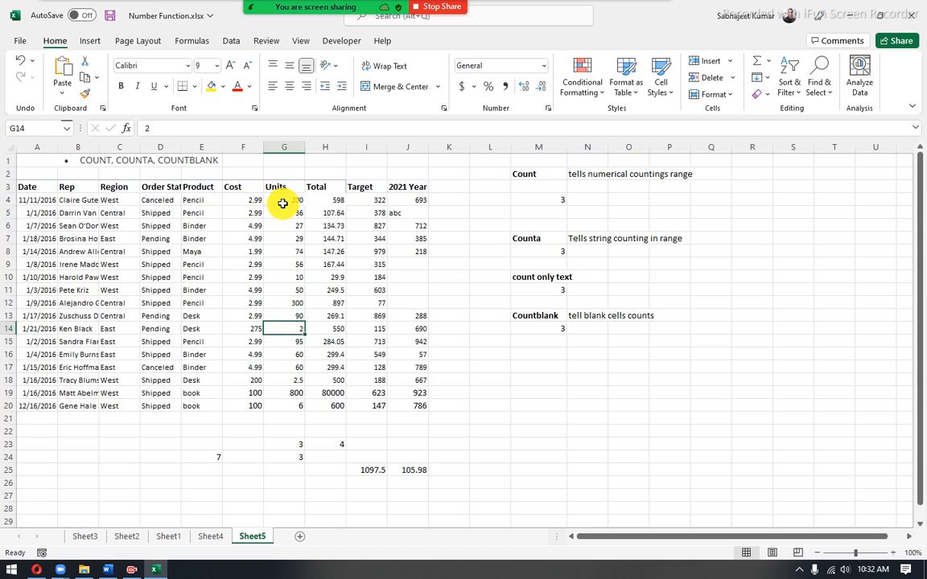
# - Inspect the criteria range and sum range highlighted by the SUMIF formula in J25
pyautogui.click(407, 472)
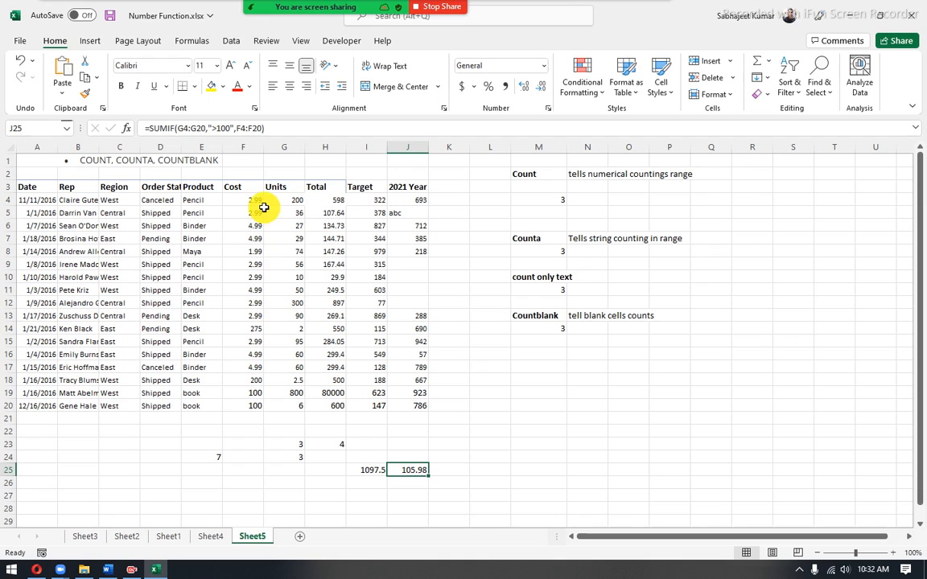
pyautogui.press('F2')
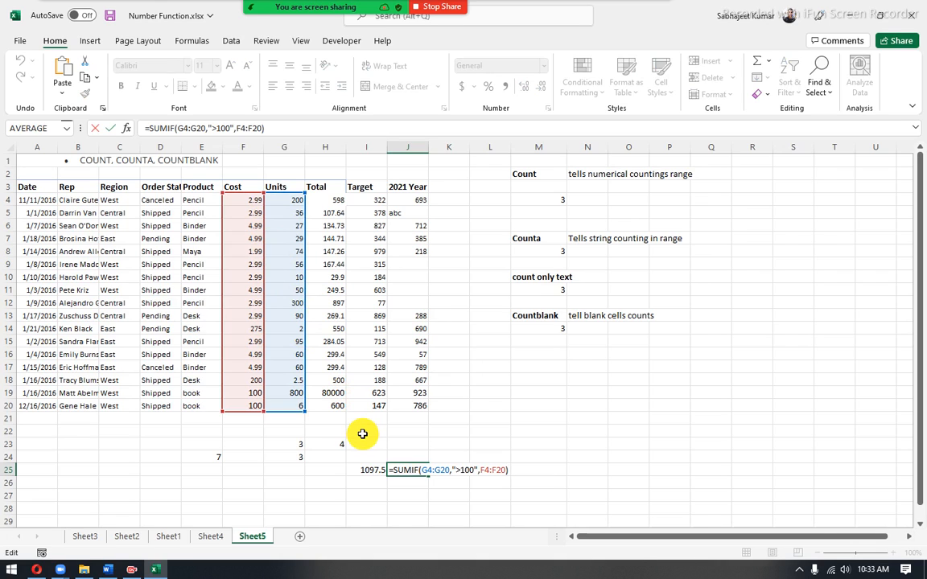
pyautogui.hotkey('ctrl', 'Return')
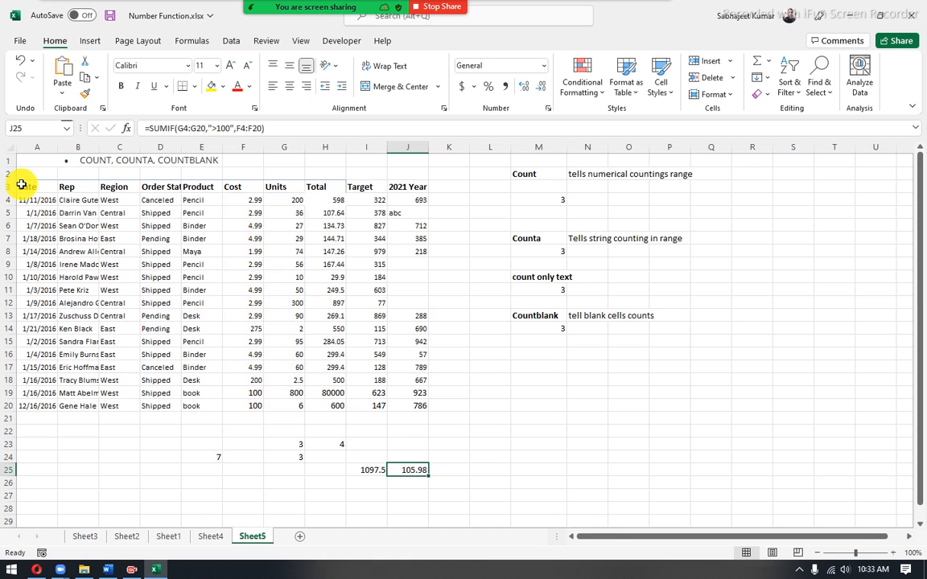
# - Copy the Product, Cost and Units cells E3:G7 and paste them below the table starting at B27
pyautogui.moveTo(22, 185); pyautogui.dragTo(294, 249)
pyautogui.moveTo(215, 187); pyautogui.dragTo(297, 241)
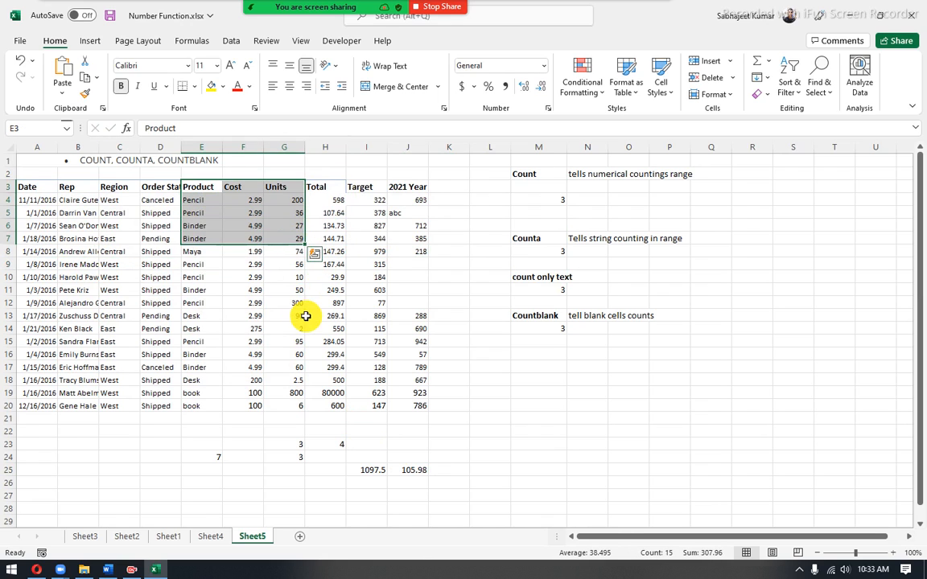
pyautogui.hotkey('ctrl', 'c')
pyautogui.scroll(-4, 113, 452)
pyautogui.click(45, 364)
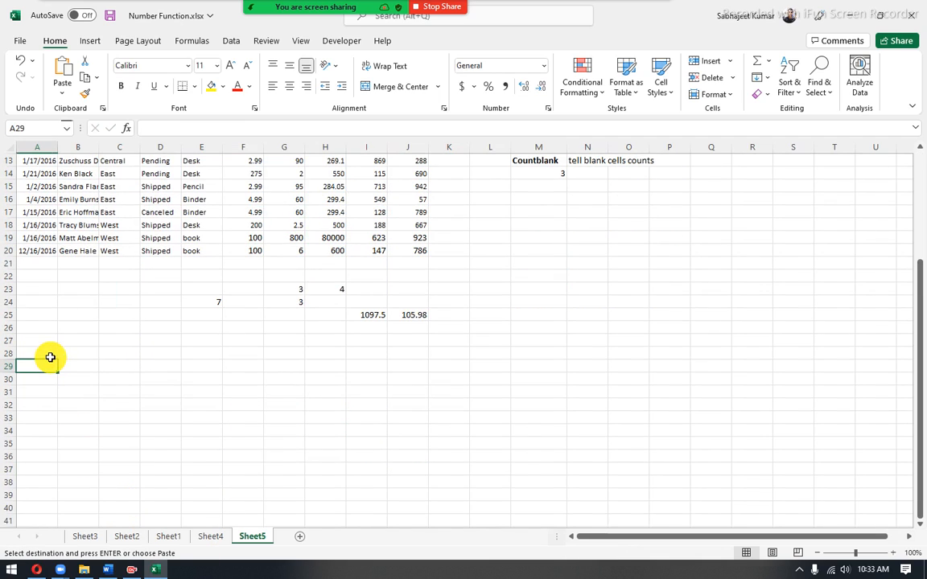
pyautogui.click(81, 339)
pyautogui.hotkey('ctrl', 'v')
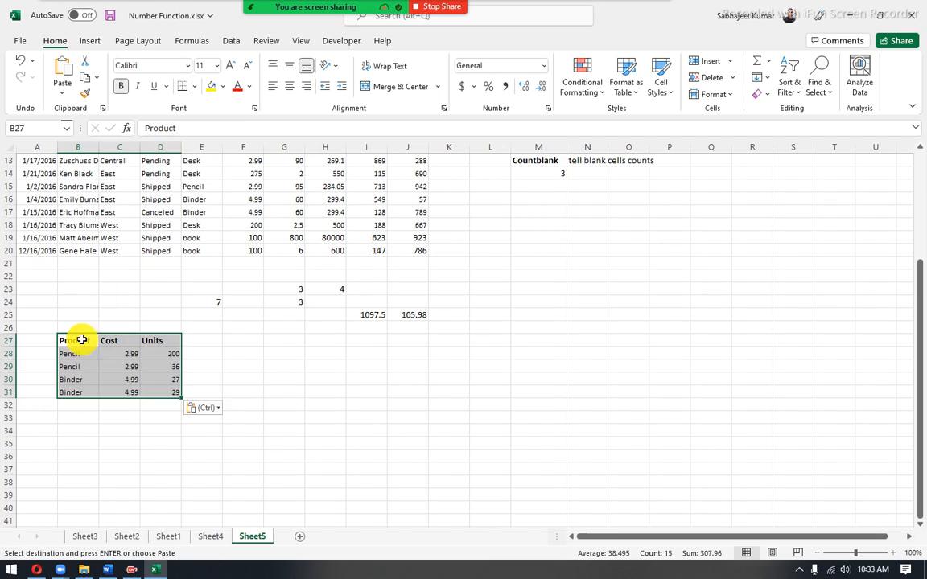
pyautogui.click(251, 355)
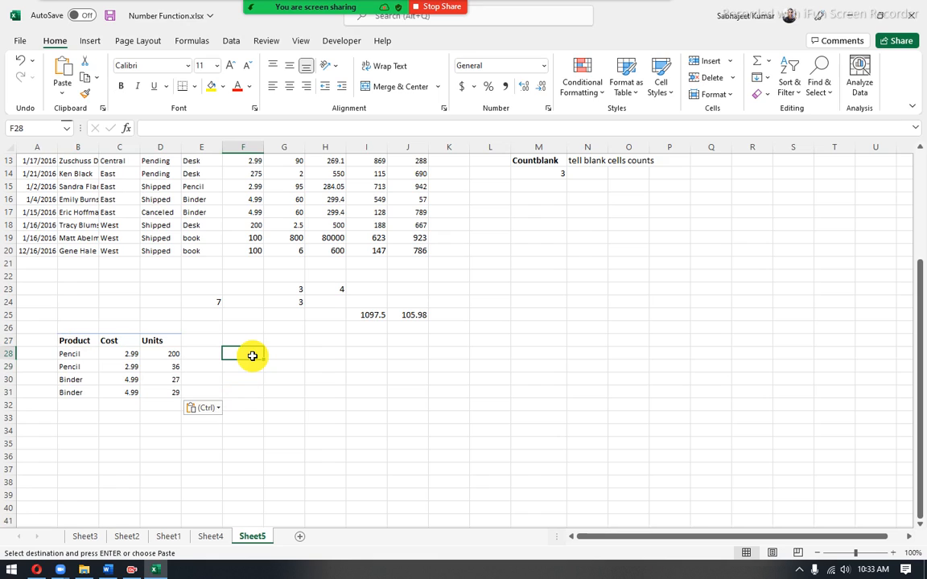
pyautogui.write('=')
pyautogui.press('Escape')
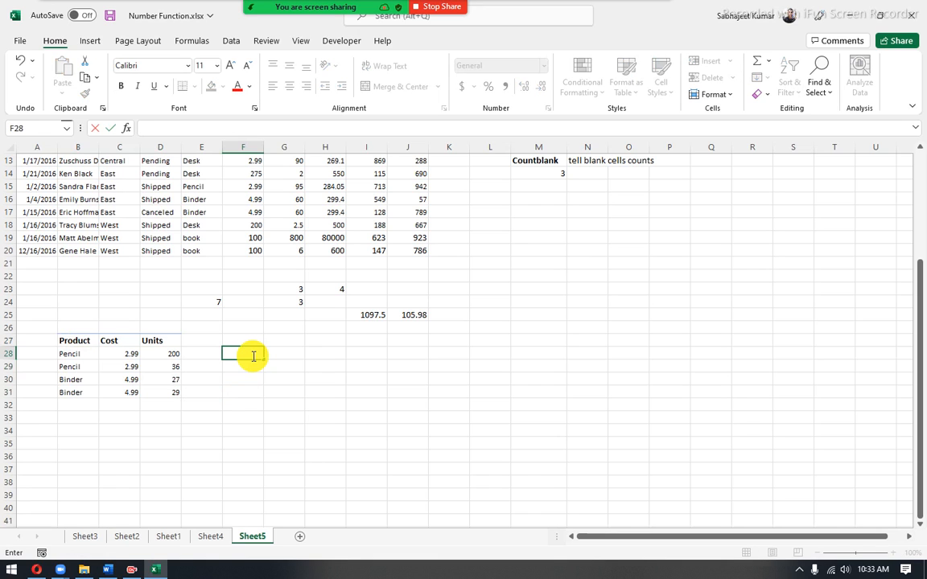
# - Enter a SUMIF formula in D34 that sums Cost C28:C31 where Units D28:D31 meet the criterion ">100"
pyautogui.click(167, 436)
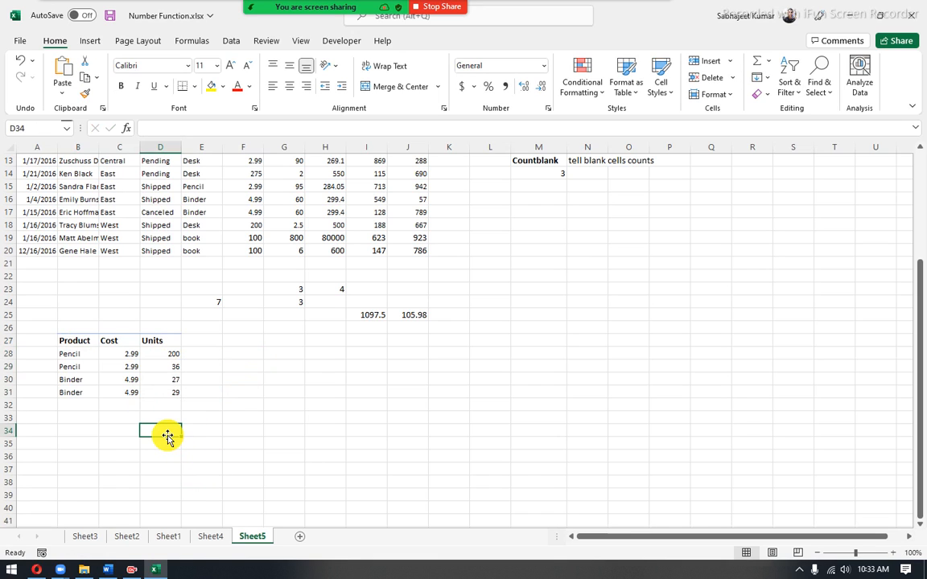
pyautogui.write('=sumi')
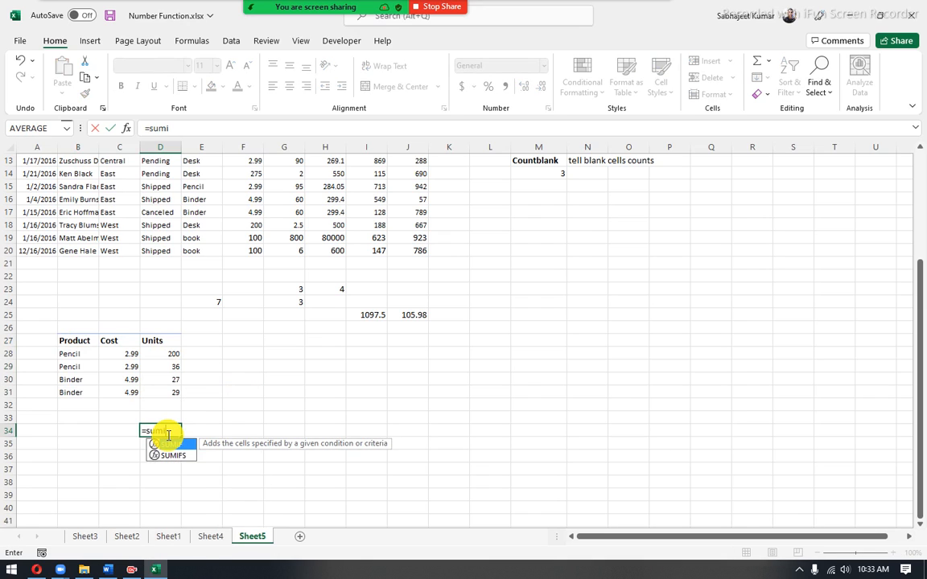
pyautogui.write('f')
pyautogui.press('Tab')
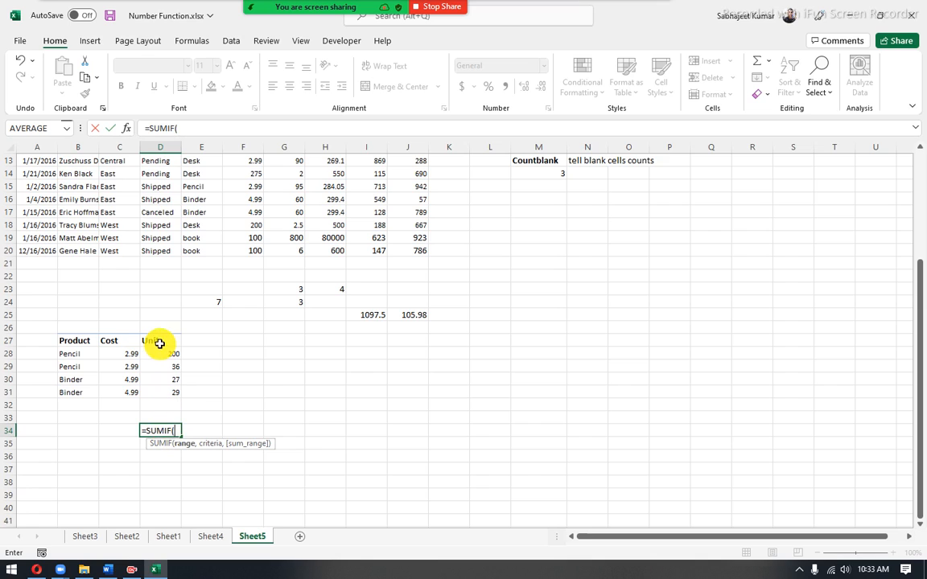
pyautogui.moveTo(156, 354); pyautogui.dragTo(162, 390)
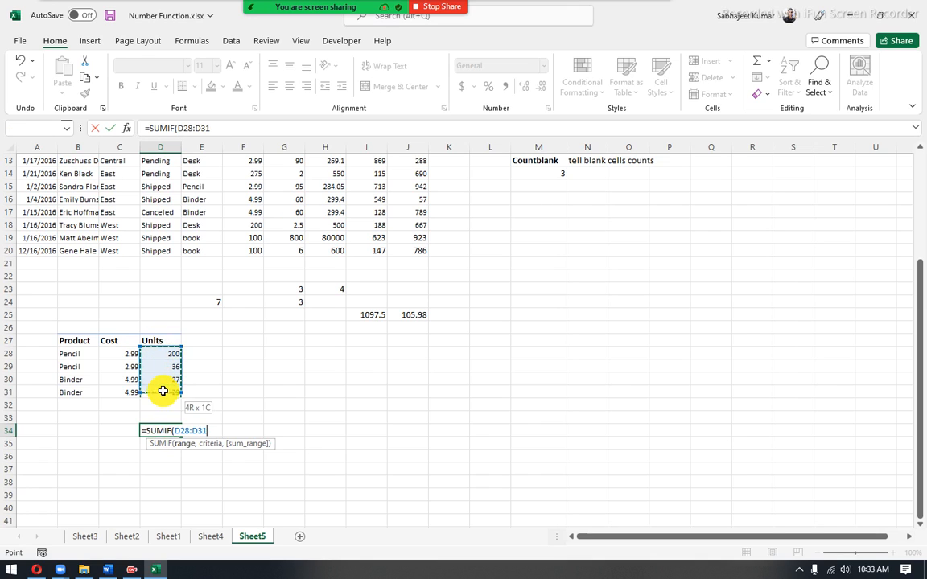
pyautogui.write(',">100",')
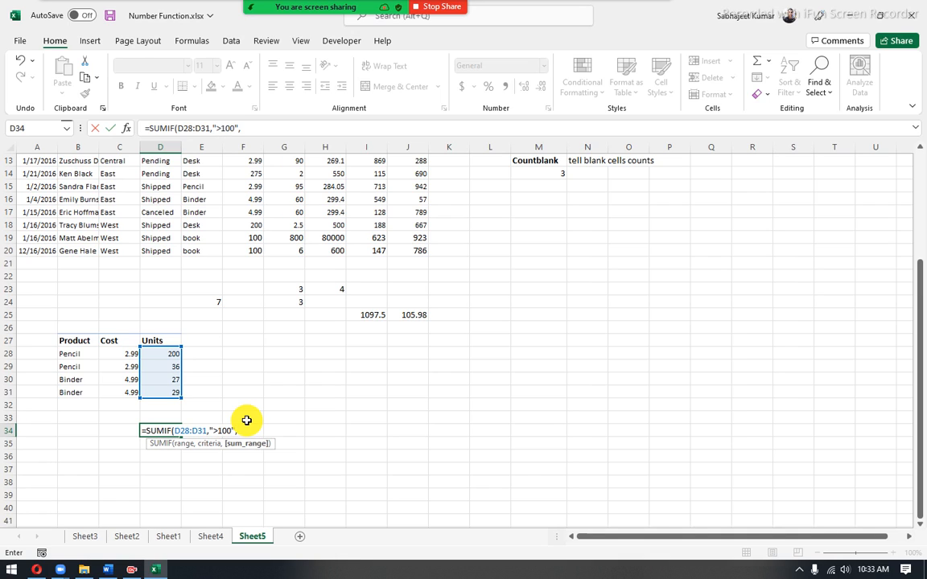
pyautogui.moveTo(131, 351); pyautogui.dragTo(137, 395)
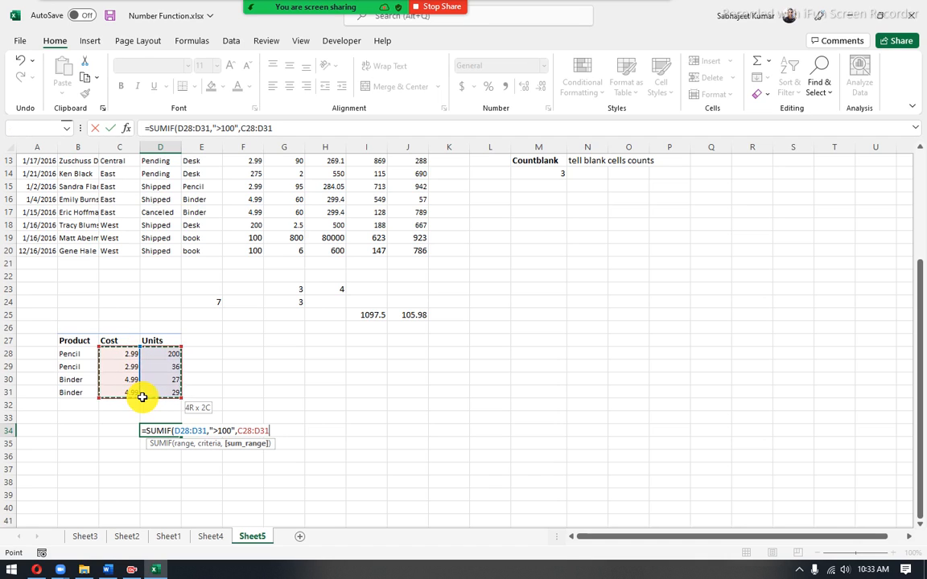
pyautogui.press('Return')
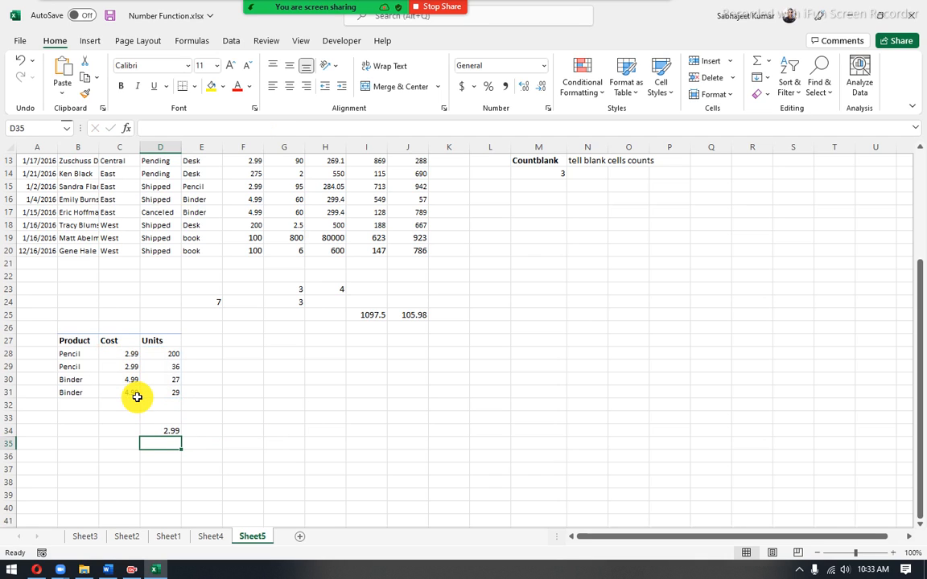
# - Review the SUMIF formula in D34 and compare it with the Cost and Units values in C28:D28
pyautogui.click(137, 394)
pyautogui.click(165, 431)
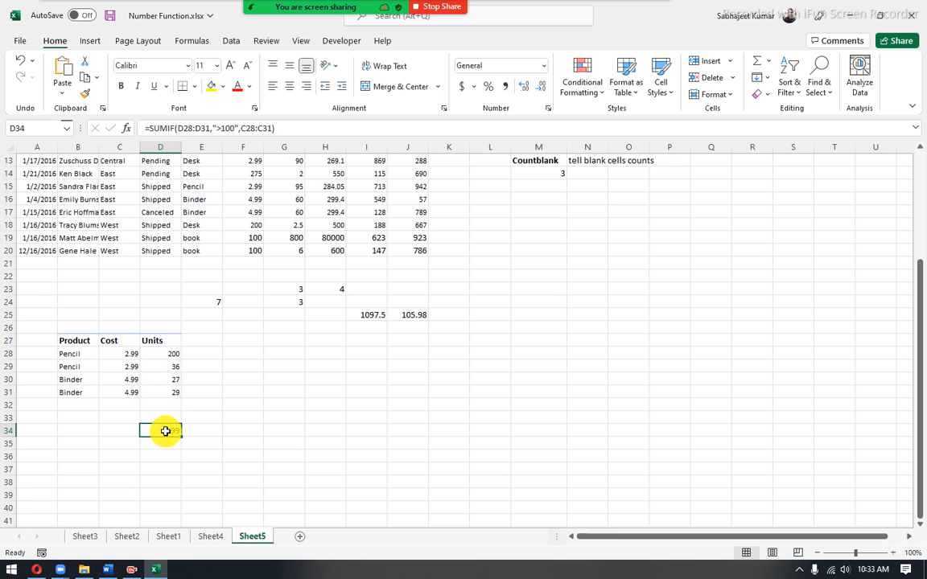
pyautogui.click(130, 353)
pyautogui.moveTo(143, 354); pyautogui.dragTo(154, 352)
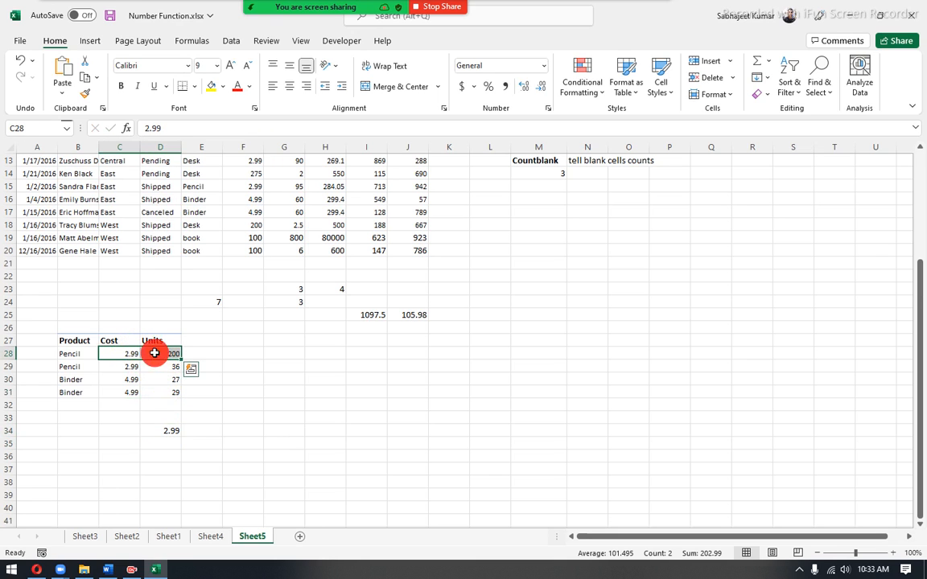
# - Inspect the ranges referenced by the SUMIF formula in J25 of the main table
pyautogui.scroll(4, 166, 331)
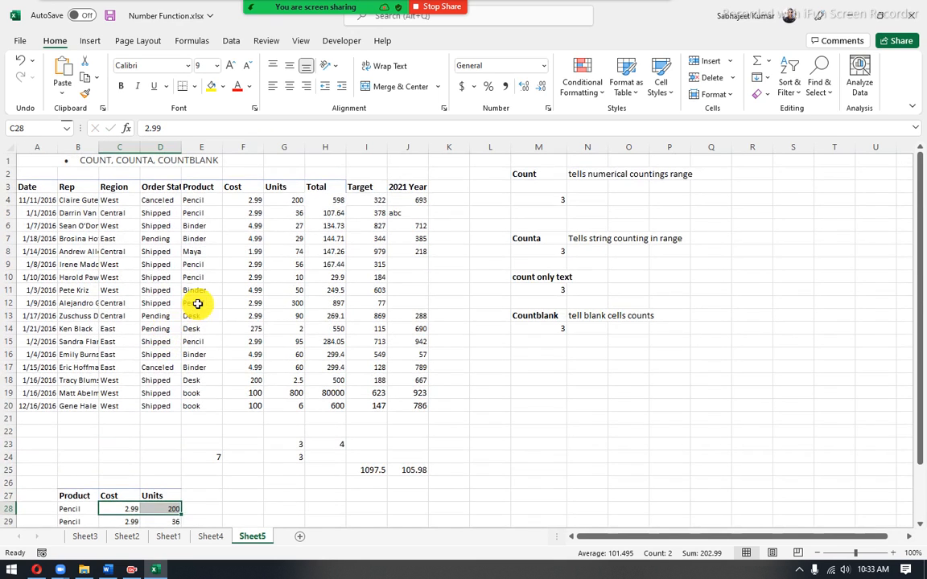
pyautogui.click(400, 470)
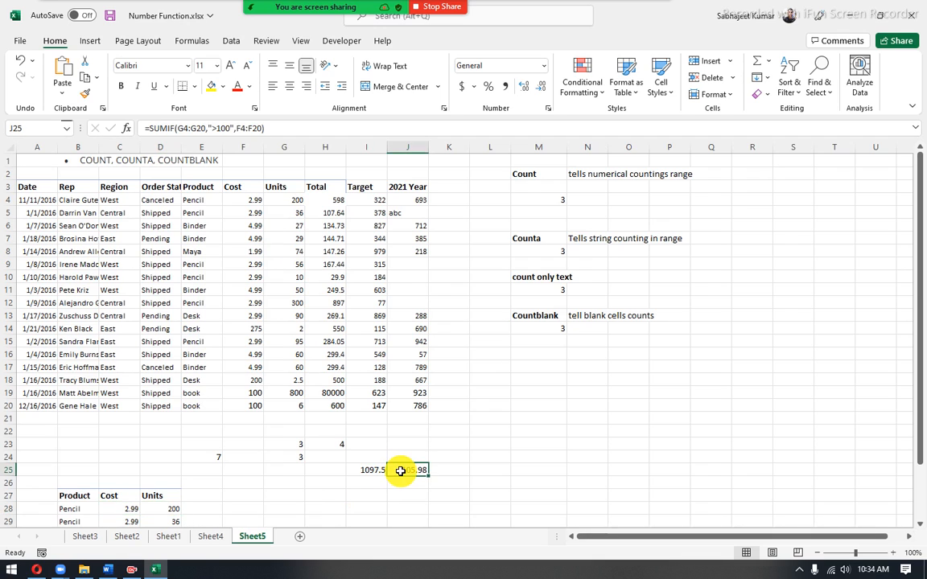
pyautogui.doubleClick(400, 471)
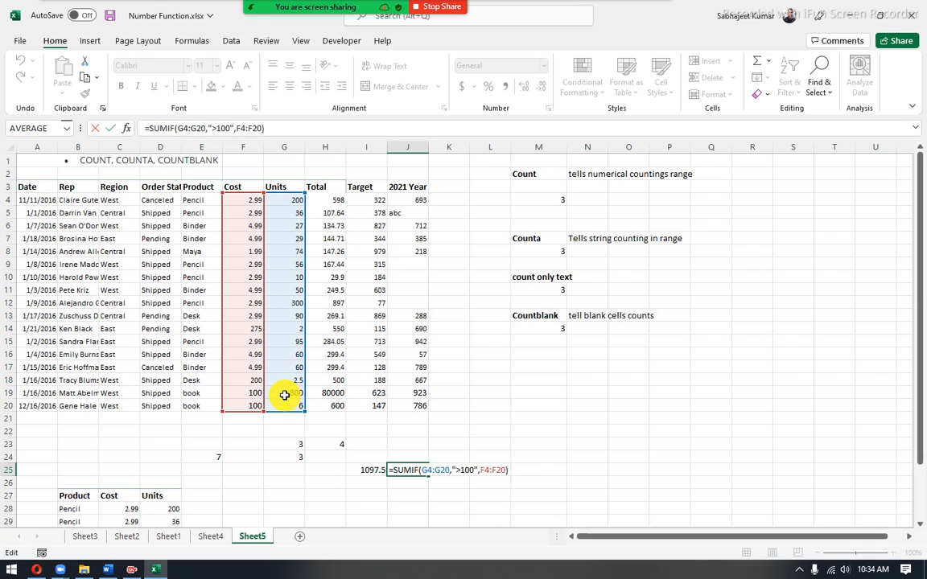
pyautogui.press('Return')
# - Add filters to the main table and filter the Units column to show only 200, 300 and 800
pyautogui.click(261, 195)
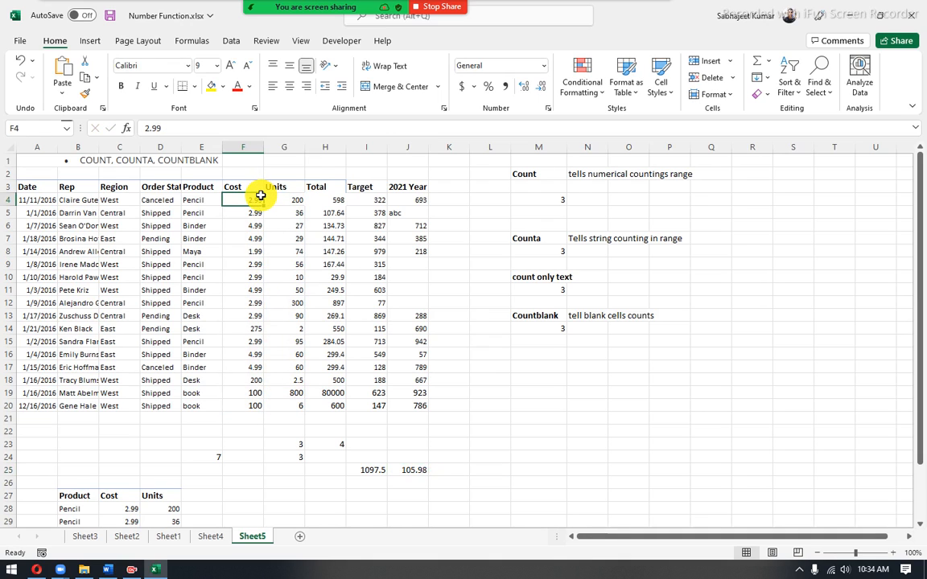
pyautogui.hotkey('ctrl', 'shift', 'l')
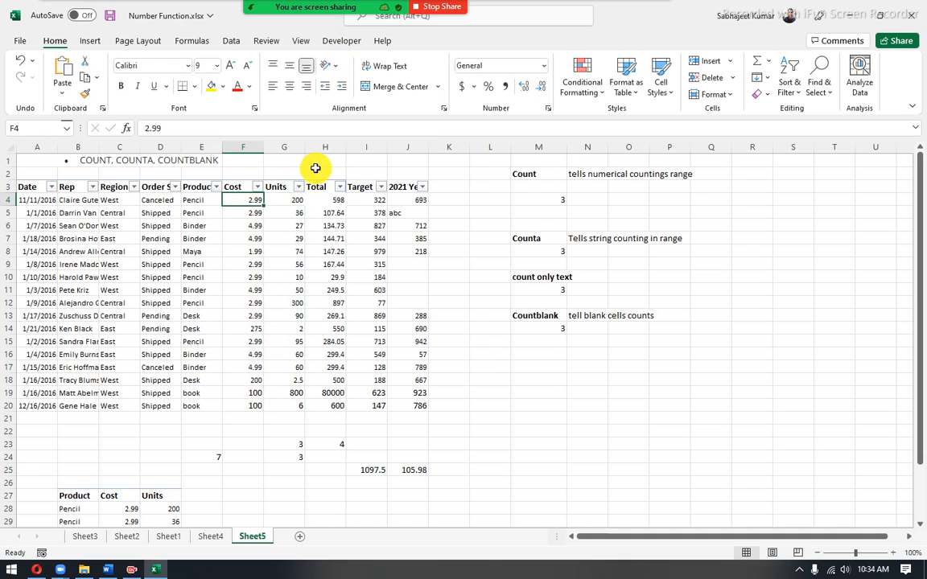
pyautogui.click(297, 189)
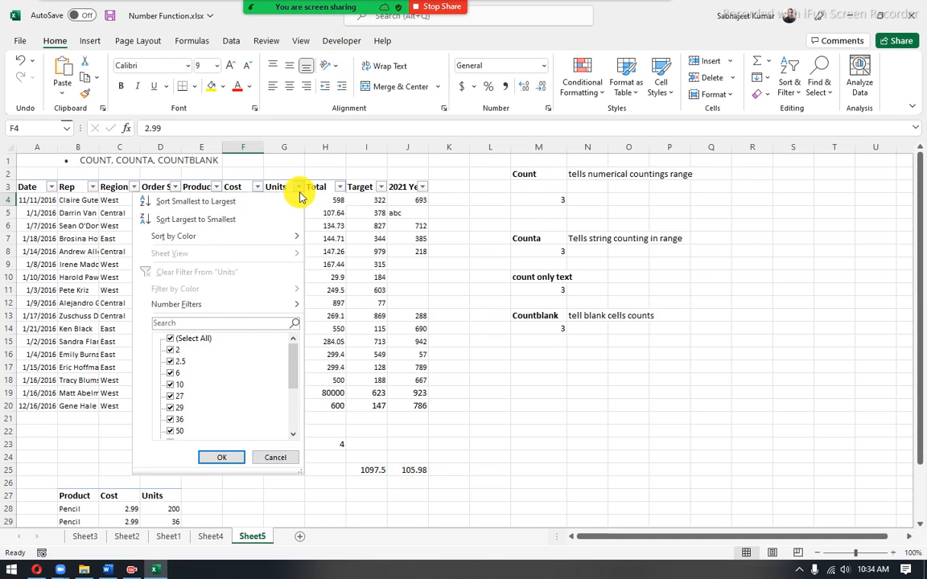
pyautogui.click(169, 340)
pyautogui.scroll(-3, 179, 382)
pyautogui.scroll(3, 178, 423)
pyautogui.scroll(-3, 178, 422)
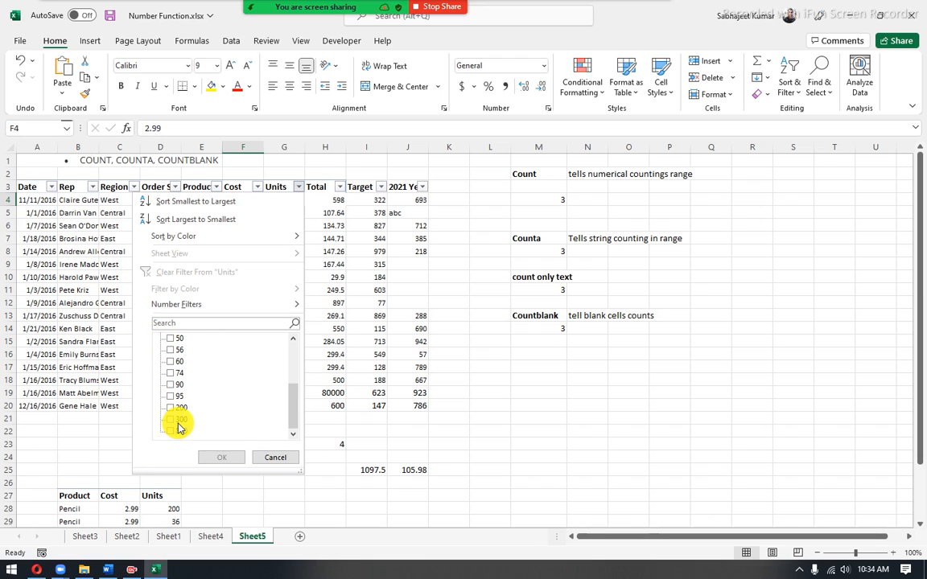
pyautogui.click(170, 409)
pyautogui.click(169, 420)
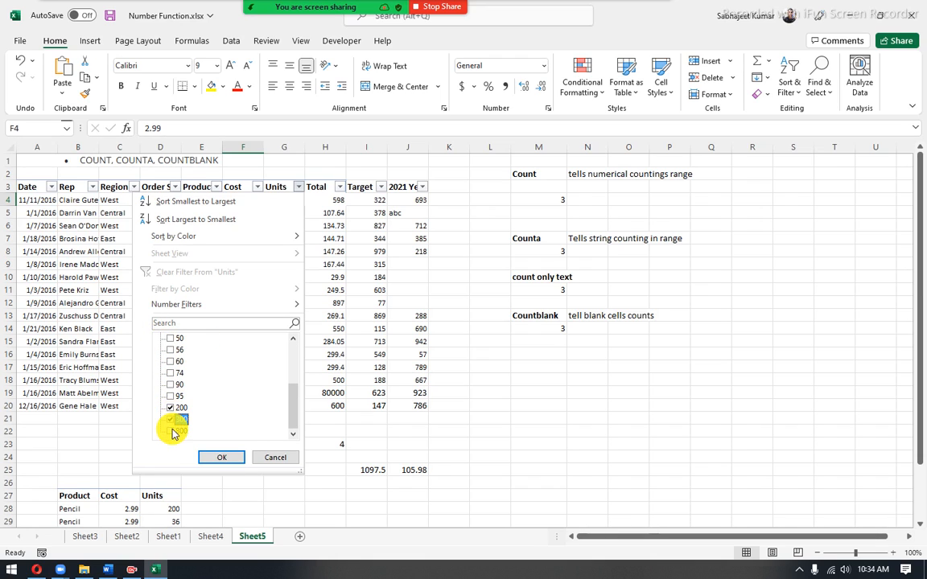
pyautogui.click(171, 432)
pyautogui.click(219, 457)
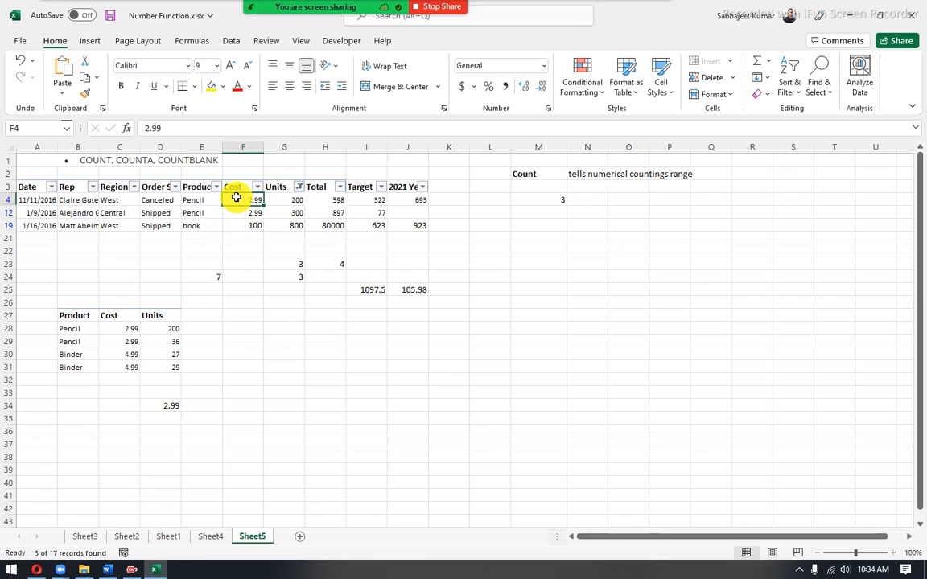
# - Check the sum of the filtered Cost values and review which values the Units filter includes, leaving the filter as is
pyautogui.moveTo(235, 202); pyautogui.dragTo(238, 224)
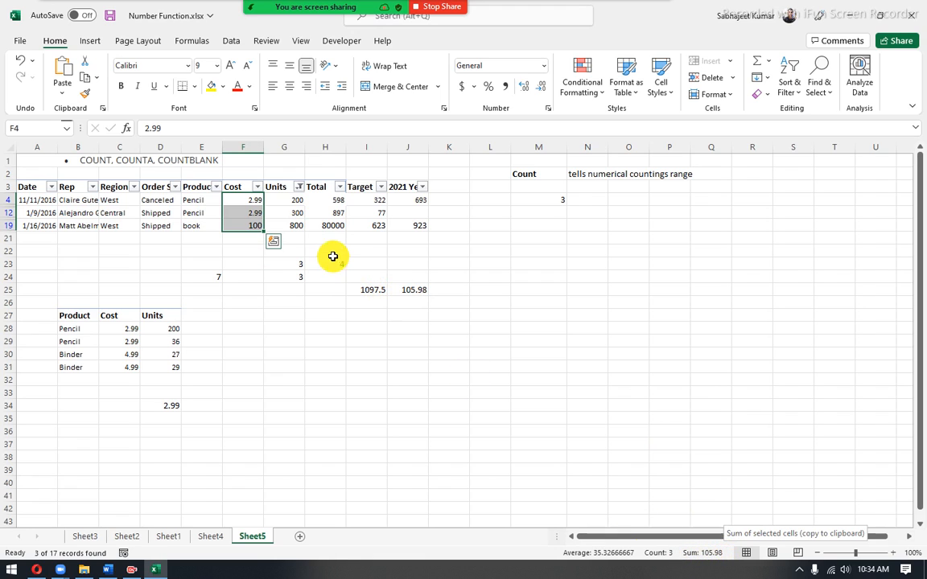
pyautogui.click(294, 200)
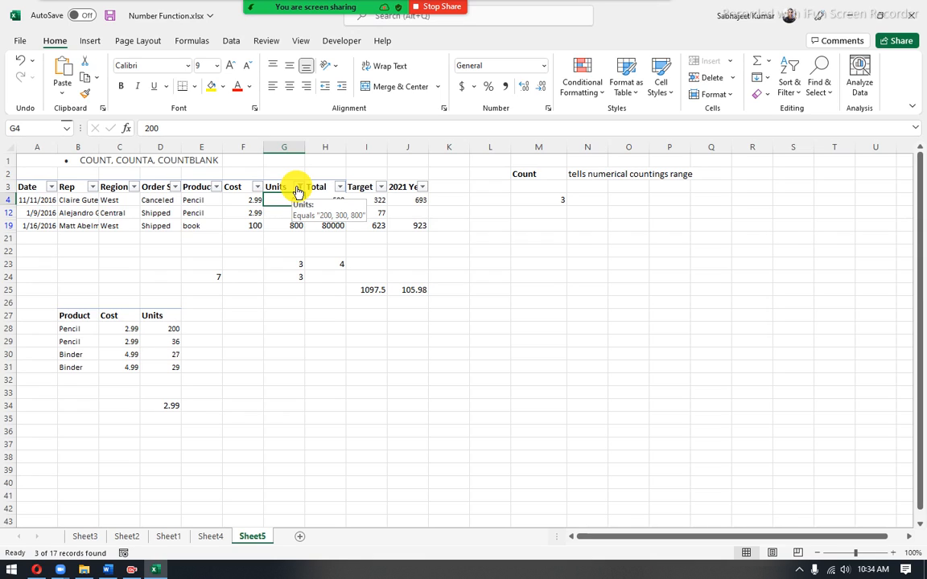
pyautogui.click(298, 189)
pyautogui.scroll(-5, 208, 389)
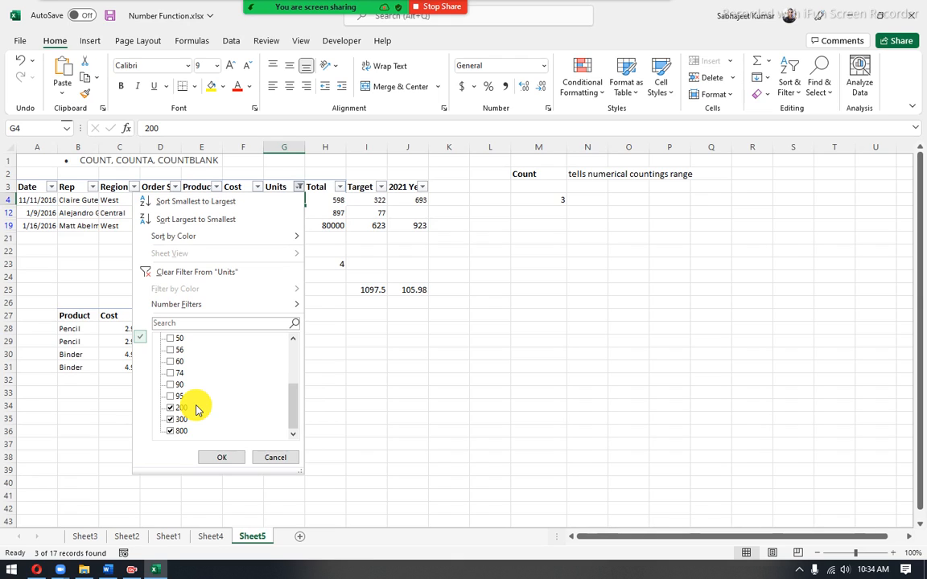
pyautogui.scroll(3, 198, 410)
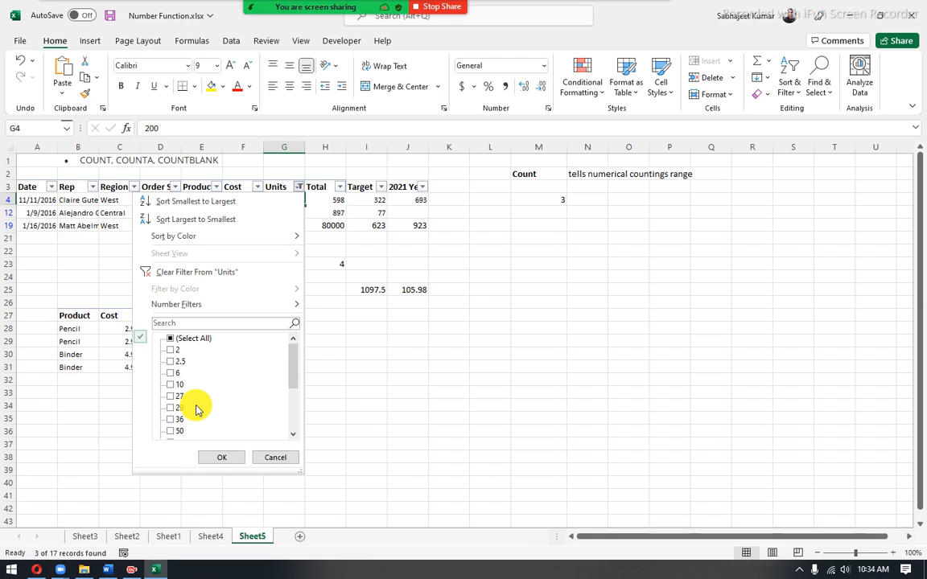
pyautogui.scroll(-3, 197, 410)
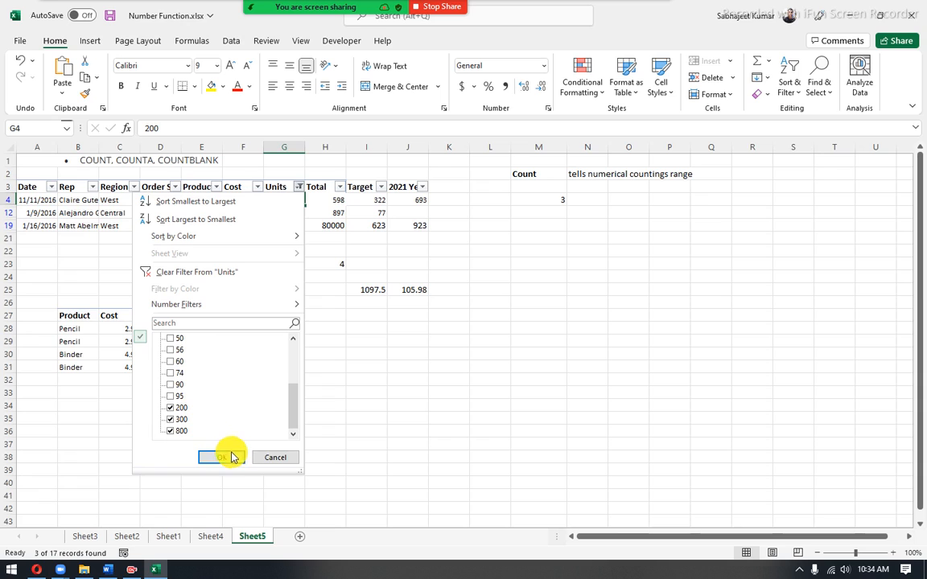
pyautogui.click(271, 461)
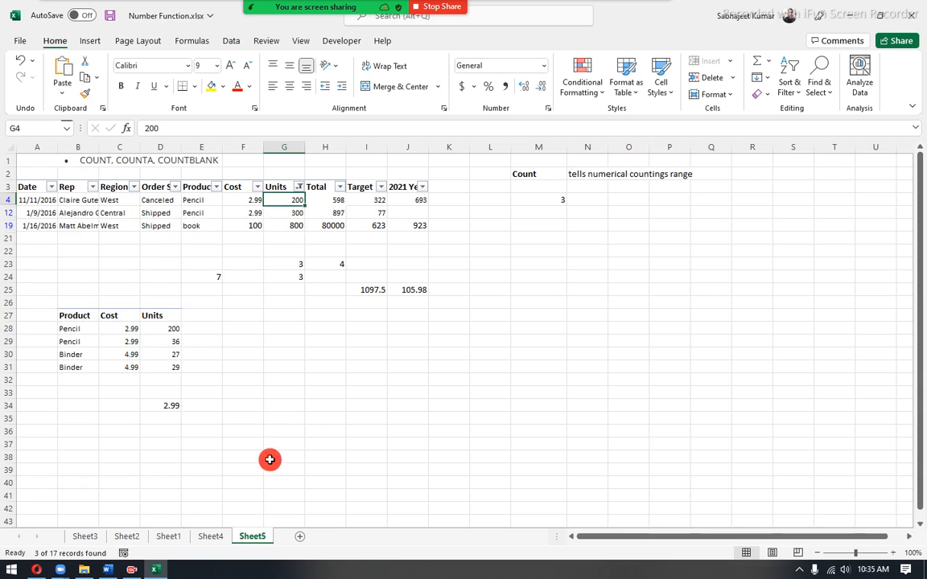
# - Run Evaluate Formula on the SUMIF in D34 and close the evaluation
pyautogui.click(176, 406)
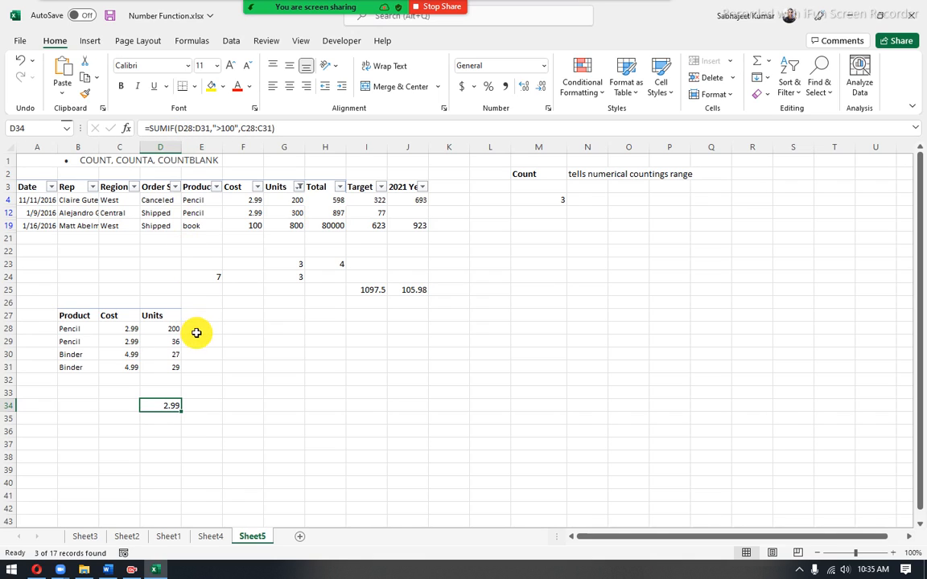
pyautogui.click(167, 407)
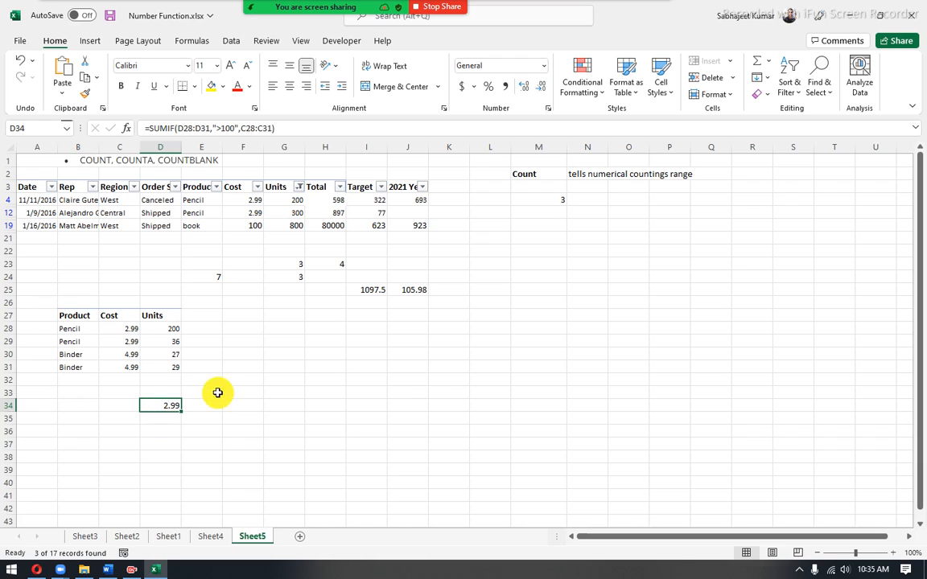
pyautogui.click(189, 42)
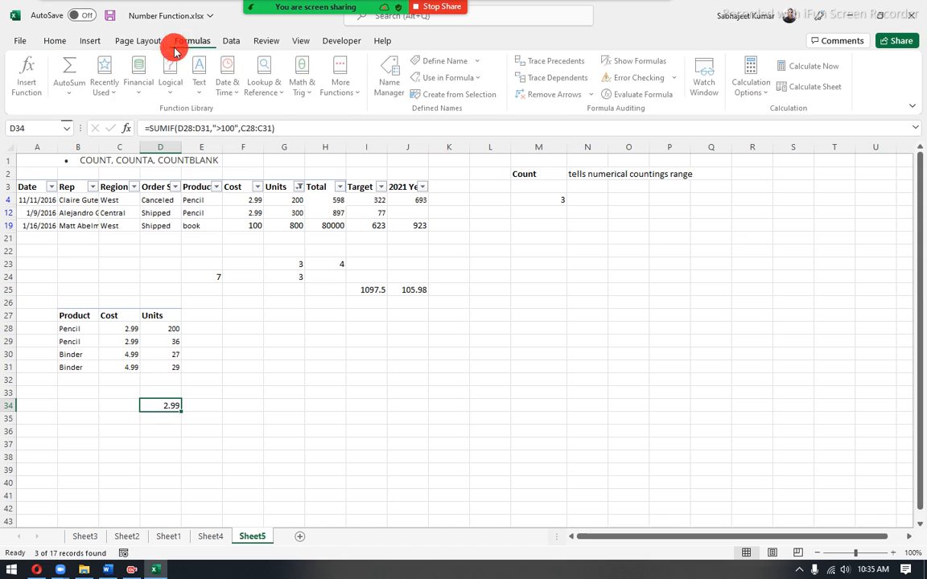
pyautogui.click(623, 98)
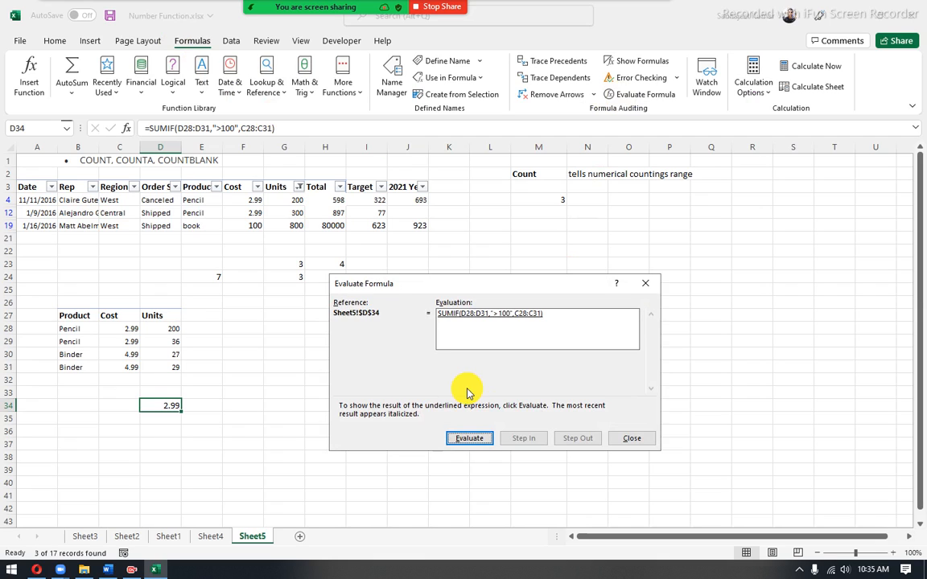
pyautogui.click(475, 441)
pyautogui.click(475, 441)
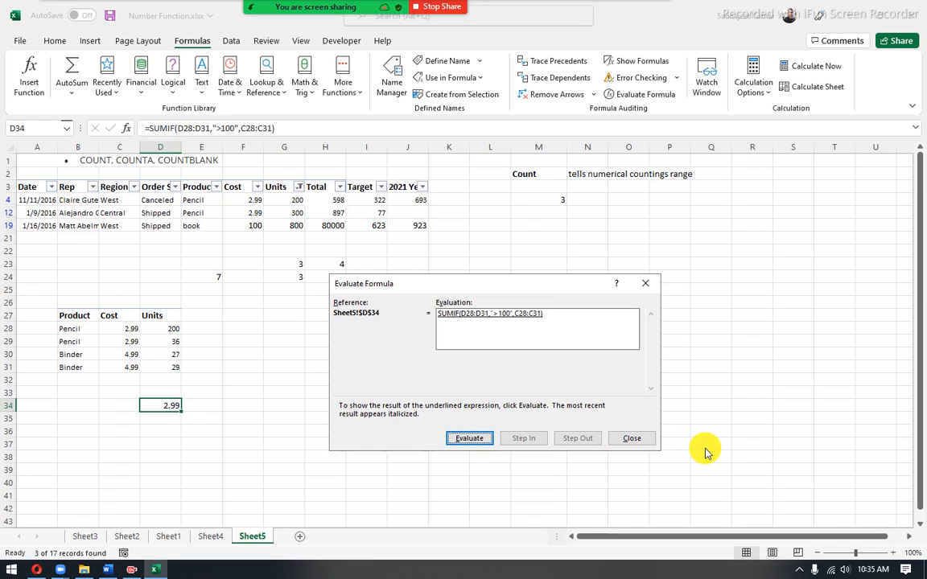
pyautogui.click(640, 439)
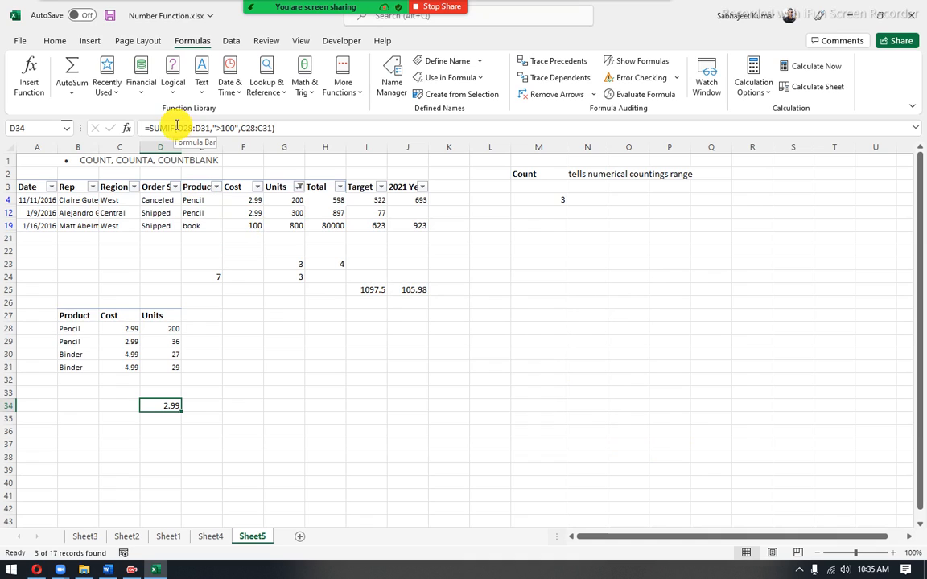
# - Evaluate the D28:D31 and C28:C31 arguments in place within D34's SUMIF formula, then discard the edit
pyautogui.moveTo(179, 128); pyautogui.dragTo(212, 134)
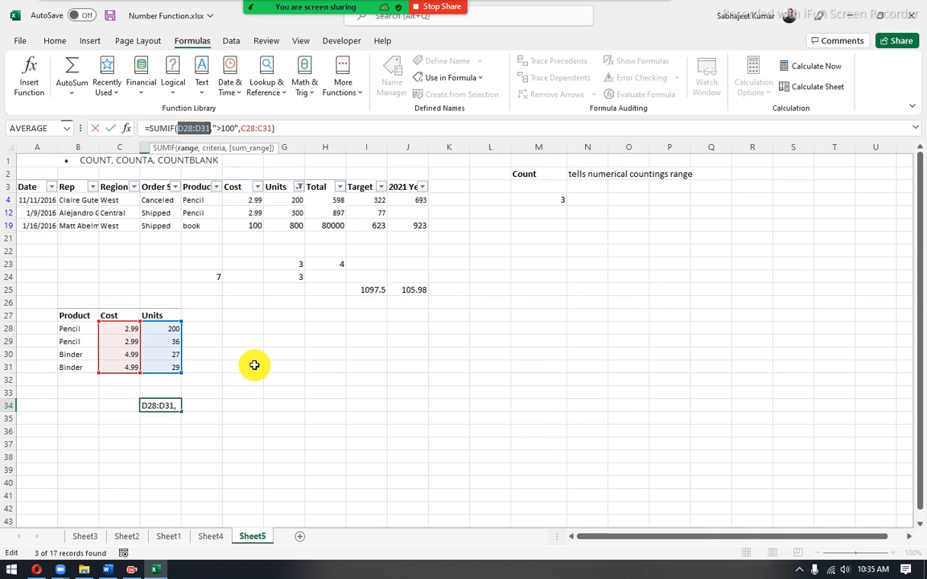
pyautogui.press('F9')
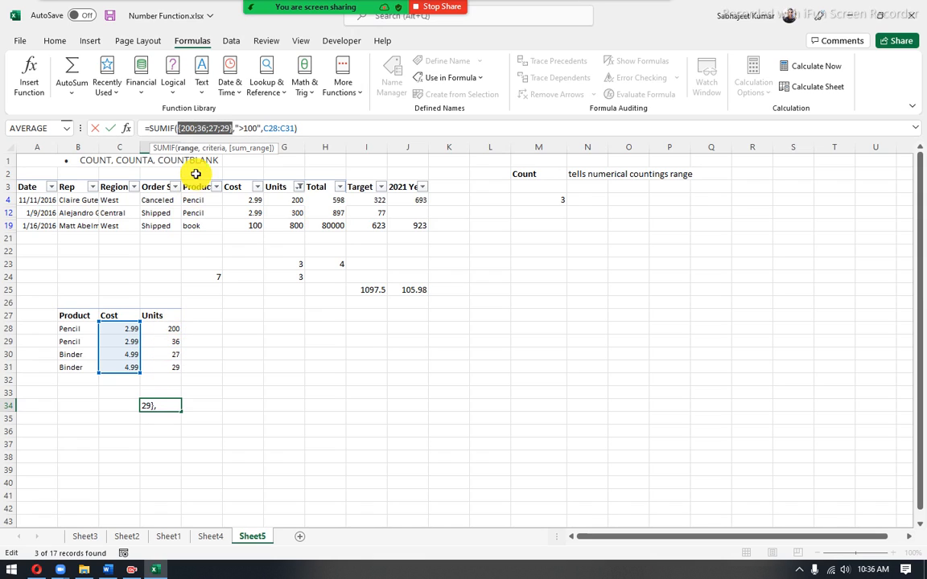
pyautogui.moveTo(179, 129); pyautogui.dragTo(291, 129)
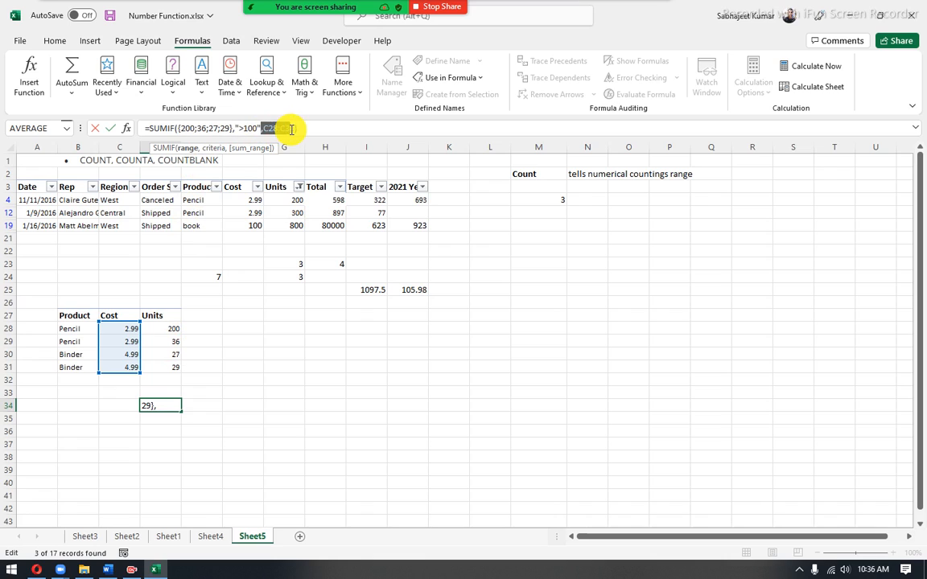
pyautogui.click(268, 129)
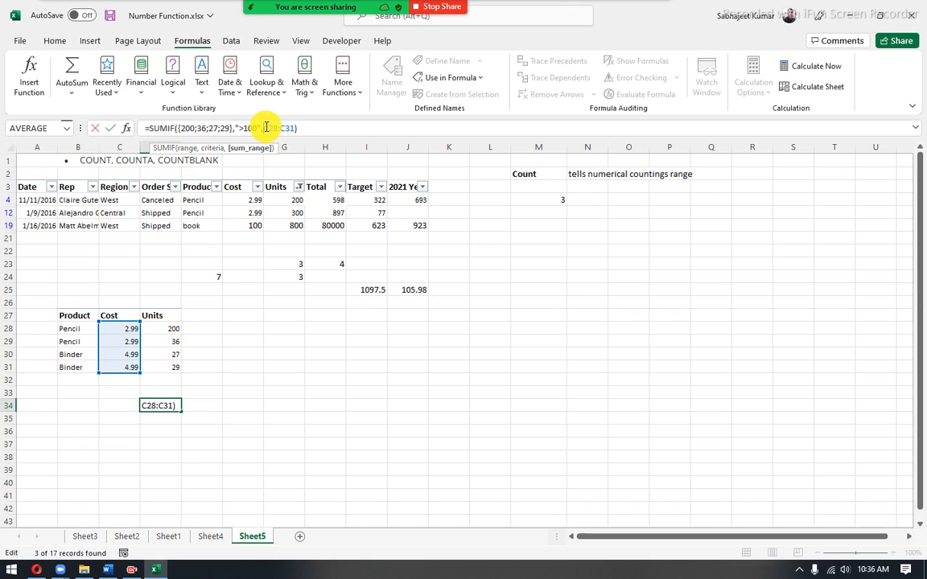
pyautogui.moveTo(266, 129); pyautogui.dragTo(294, 128)
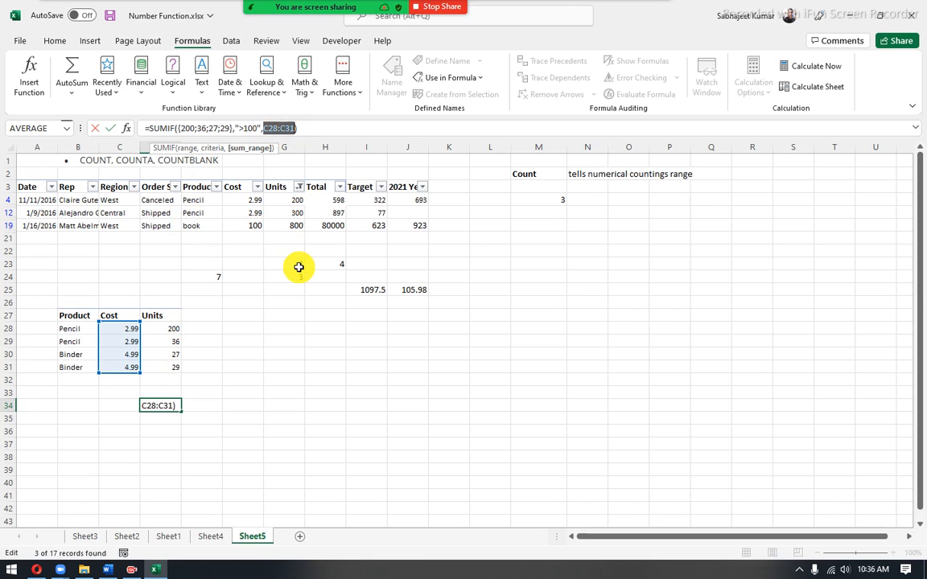
pyautogui.press('F9')
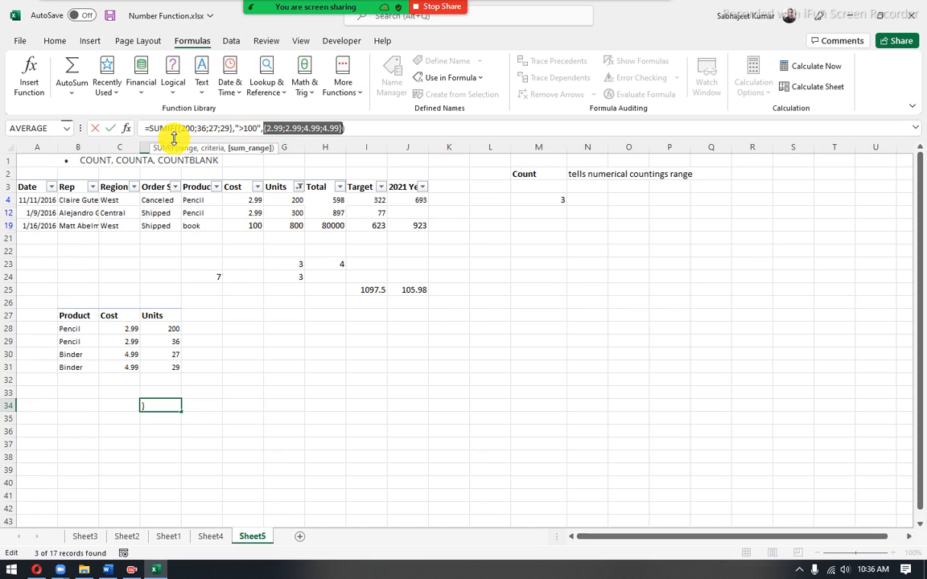
pyautogui.press('Escape')
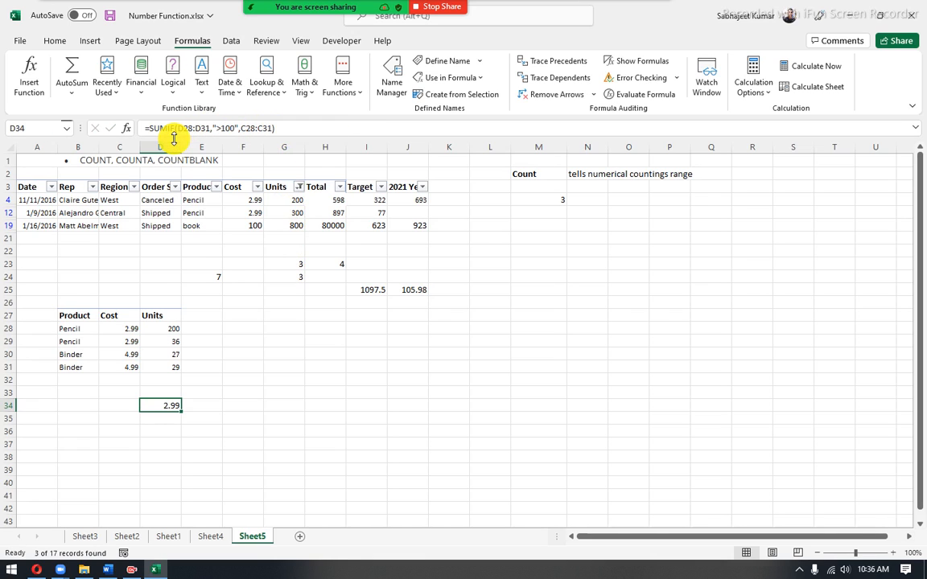
# - Run Evaluate Formula again on the SUMIF in D34 and close the evaluation
pyautogui.press('alt')
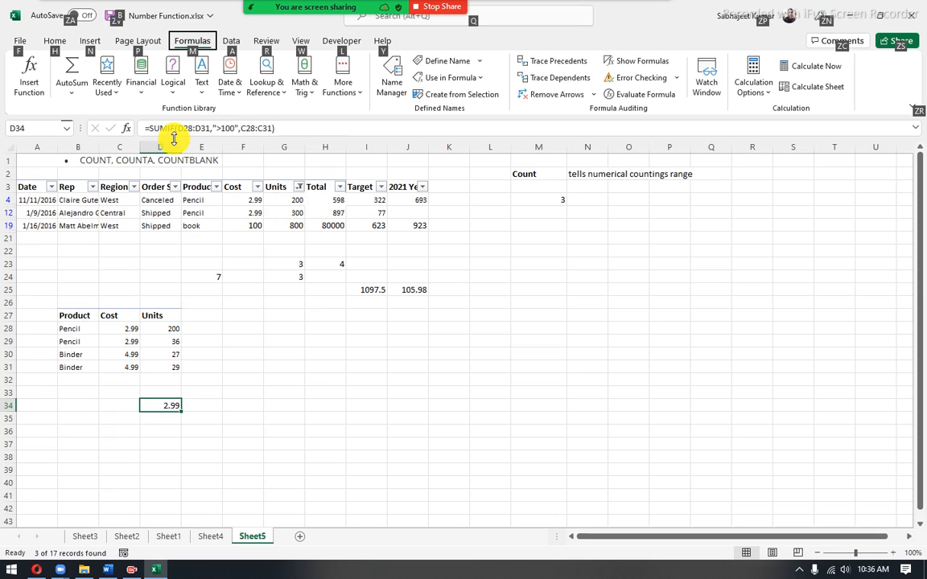
pyautogui.press('t')
pyautogui.press('u')
pyautogui.press('f')
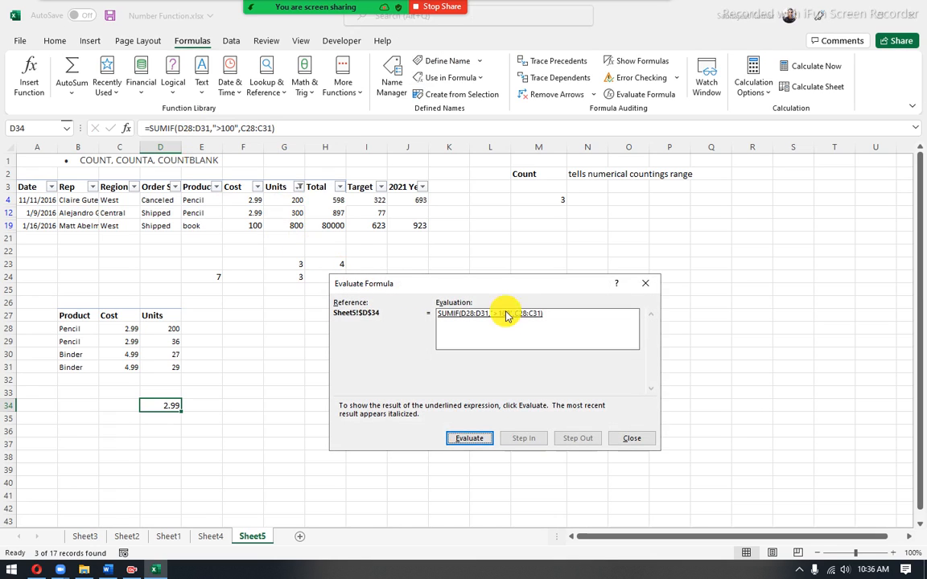
pyautogui.click(478, 441)
pyautogui.click(478, 441)
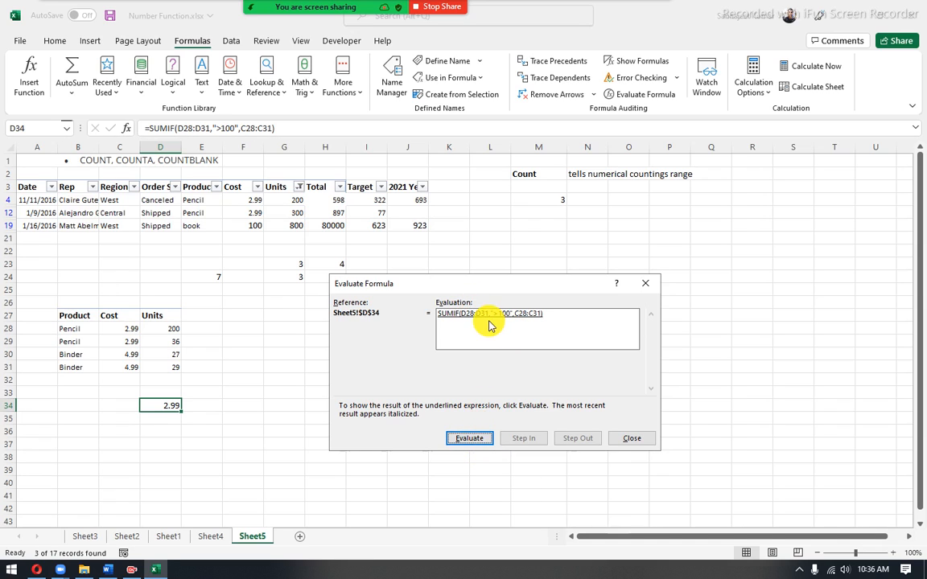
pyautogui.click(622, 439)
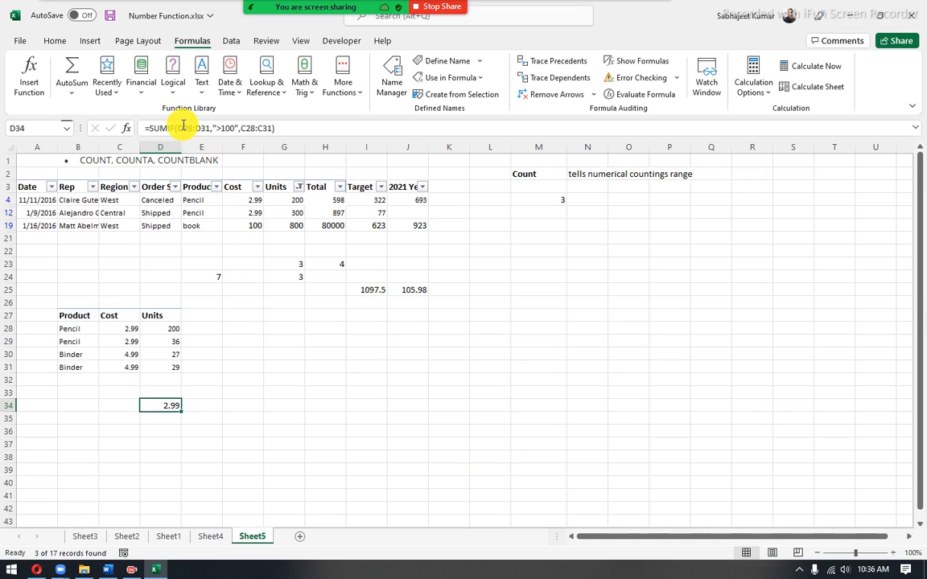
# - Try to evaluate the range and criteria arguments of D34's SUMIF together in place
pyautogui.moveTo(178, 128); pyautogui.dragTo(289, 143)
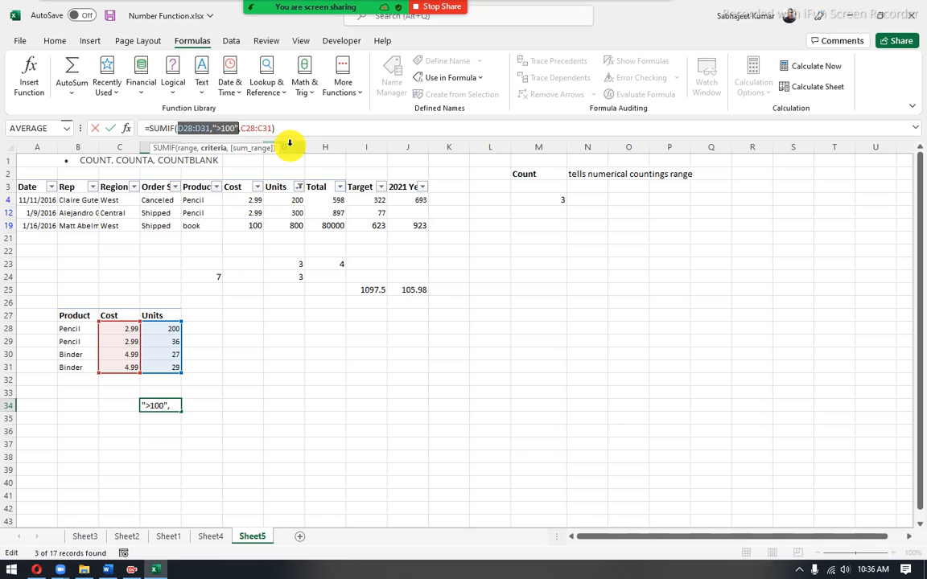
pyautogui.press('F9')
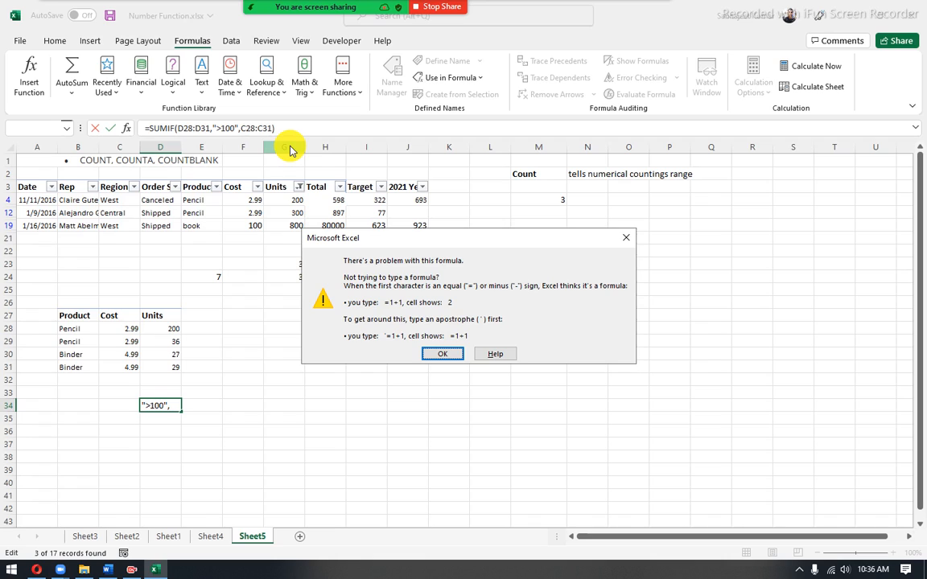
pyautogui.press('Return')
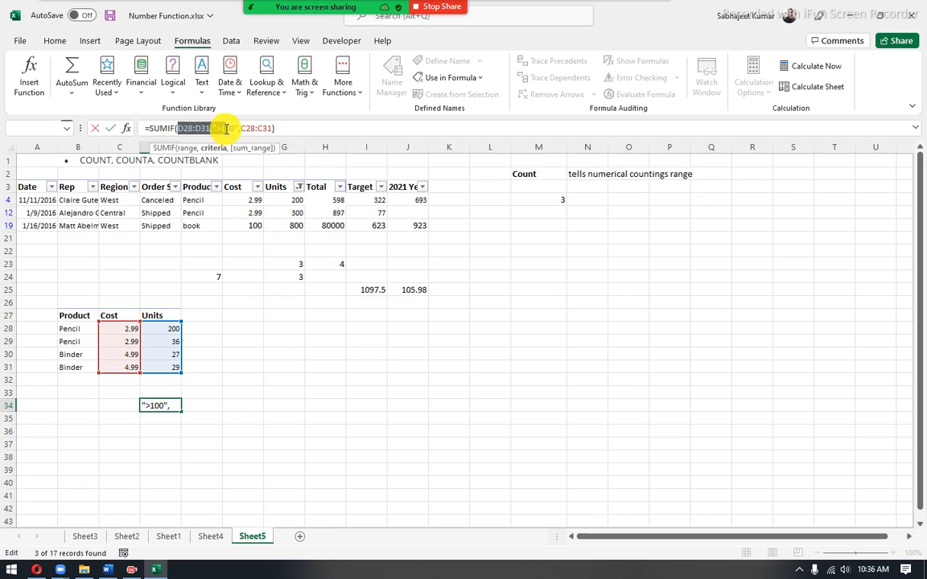
pyautogui.click(240, 132)
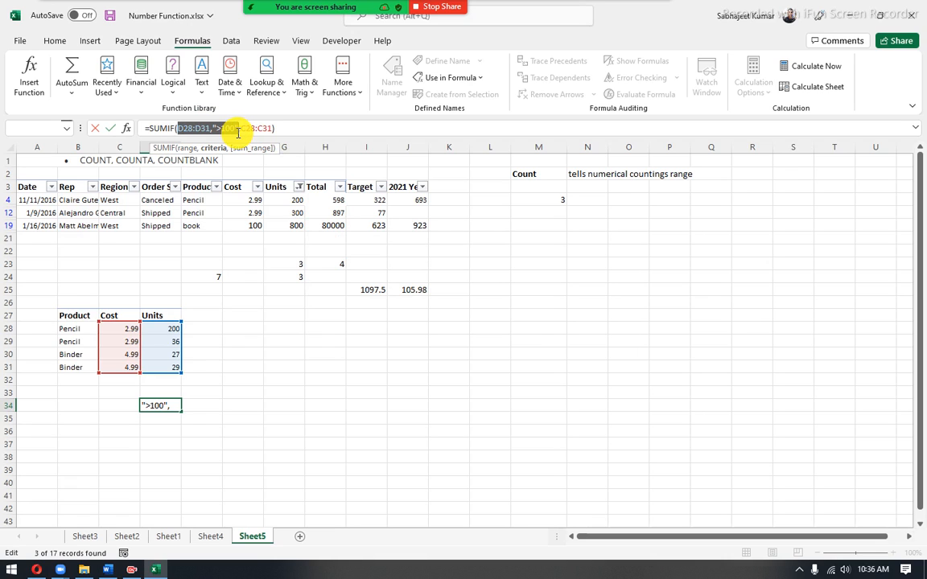
pyautogui.press('Return')
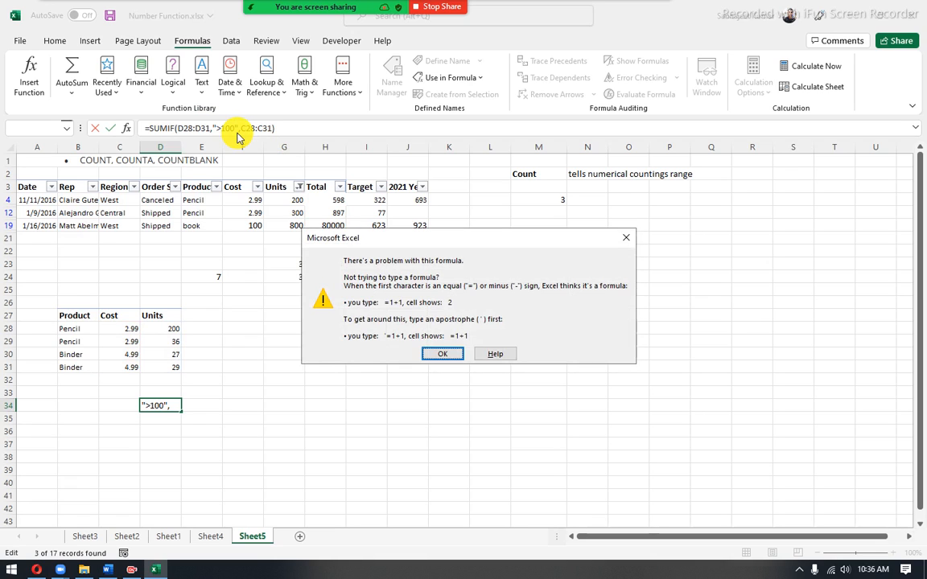
pyautogui.press('Return')
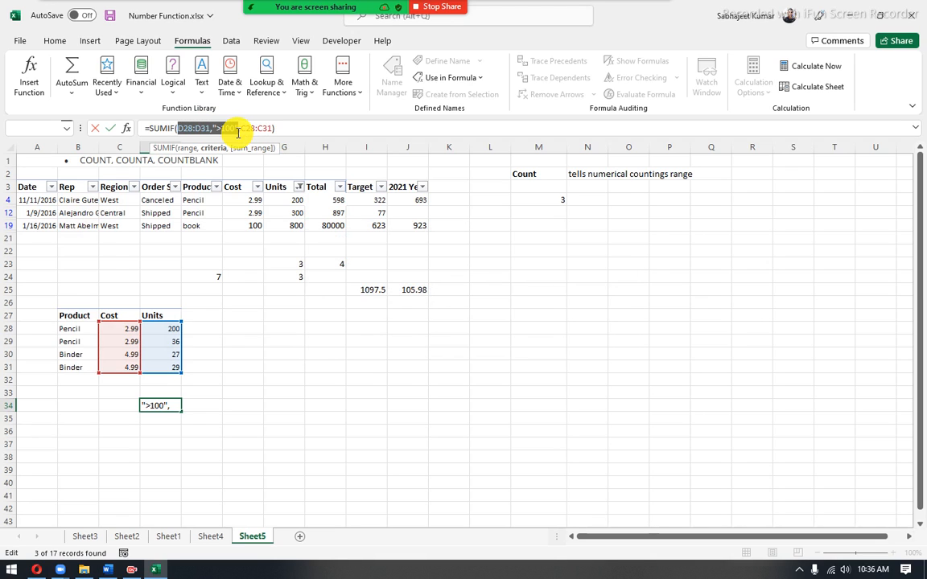
# - Evaluate only the D28:D31 argument in place in D34's SUMIF and examine the ">100" criteria beside it
pyautogui.moveTo(177, 128); pyautogui.dragTo(209, 139)
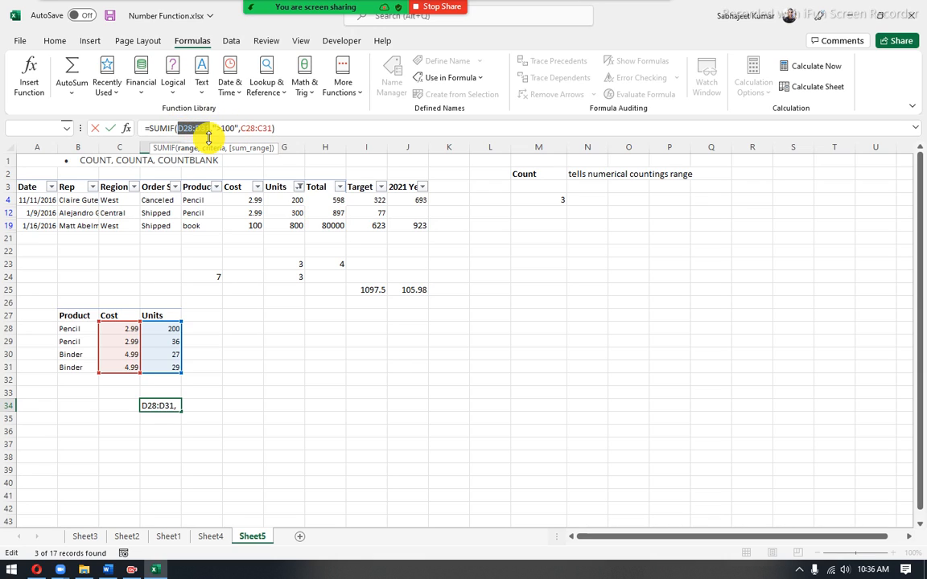
pyautogui.press('F9')
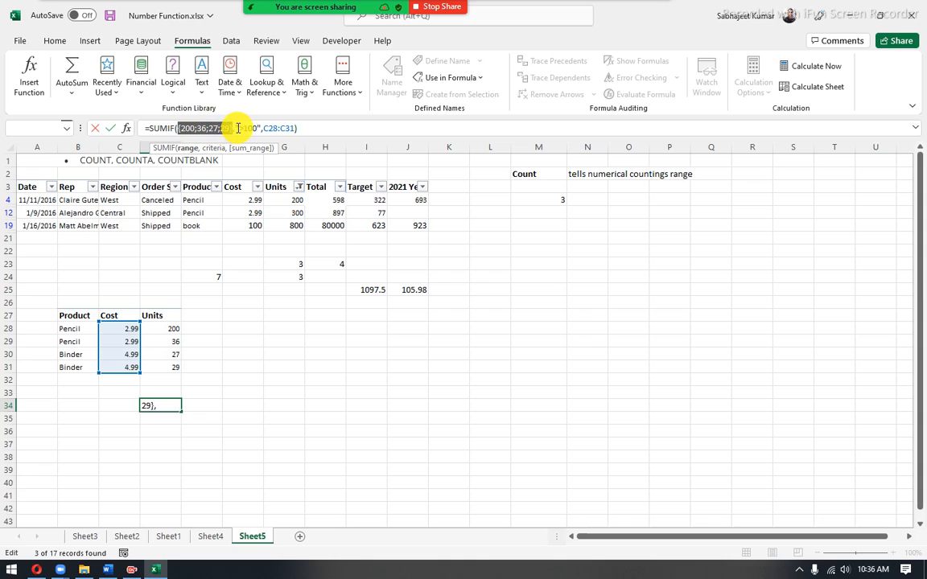
pyautogui.moveTo(236, 128); pyautogui.dragTo(259, 131)
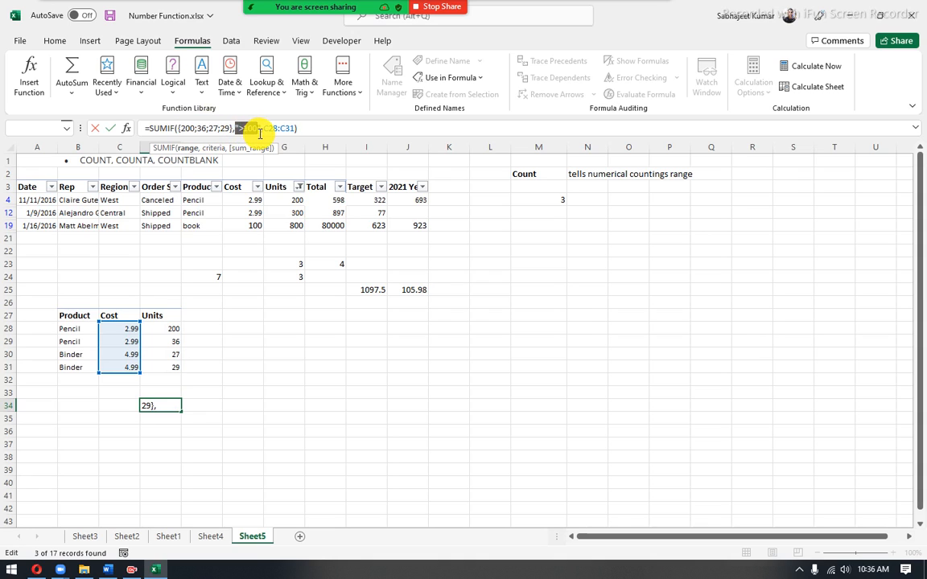
pyautogui.click(263, 134)
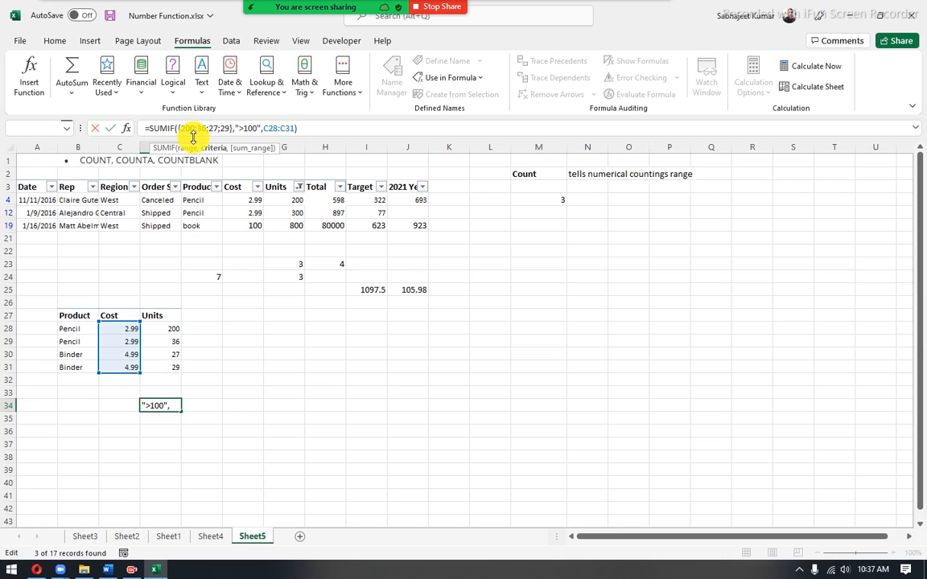
# - Open Notepad and write "True; false; false; false;" as the criteria result for the four Units values
pyautogui.press('super+r')
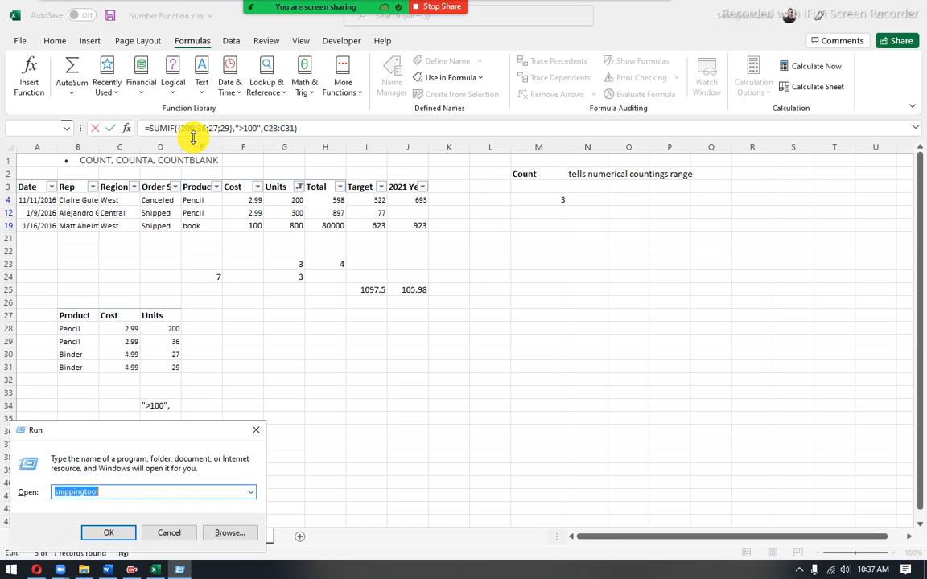
pyautogui.write('notepad')
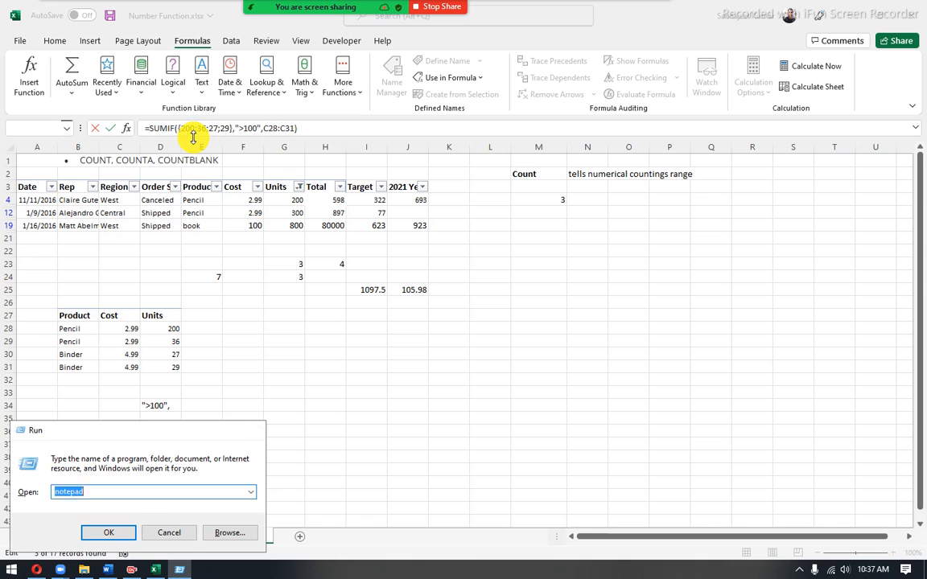
pyautogui.press('Return')
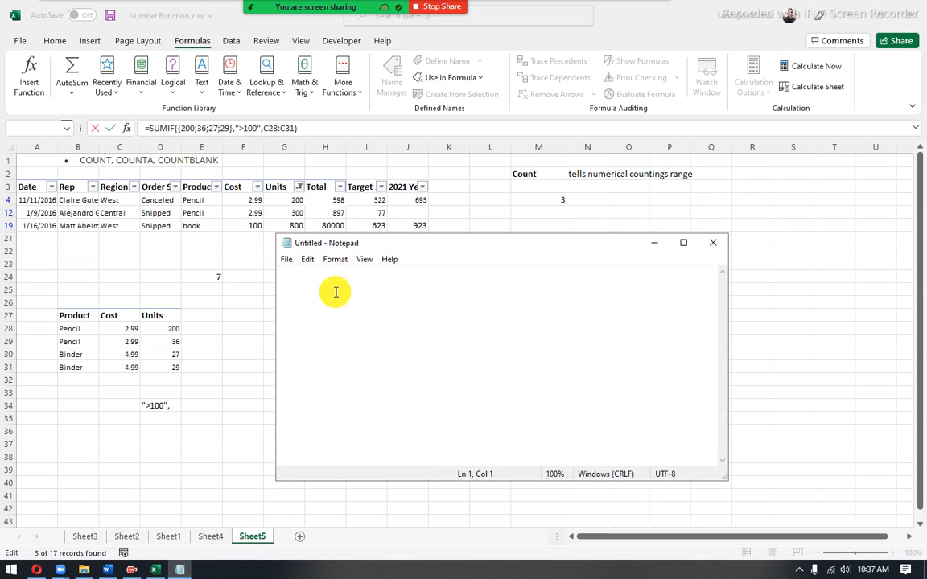
pyautogui.write('f')
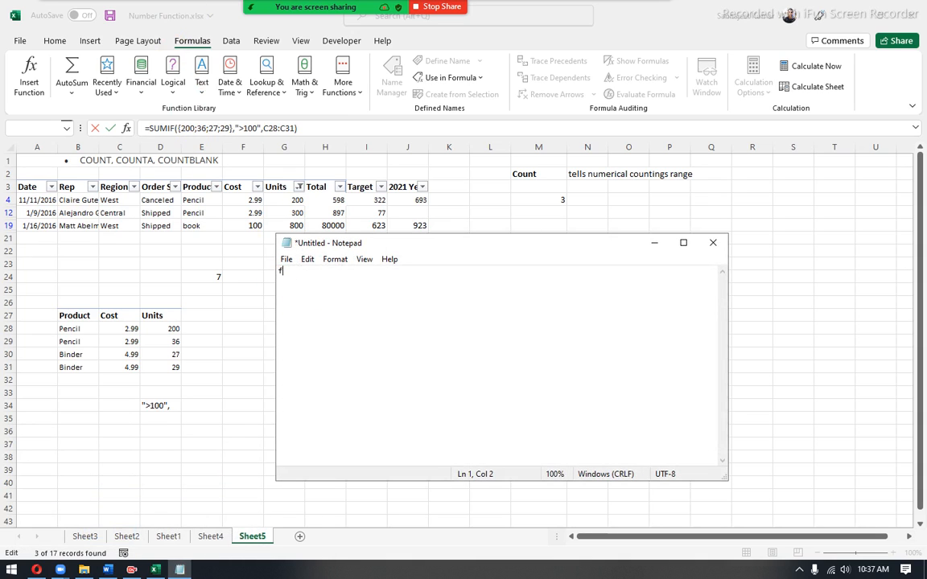
pyautogui.write('alse,')
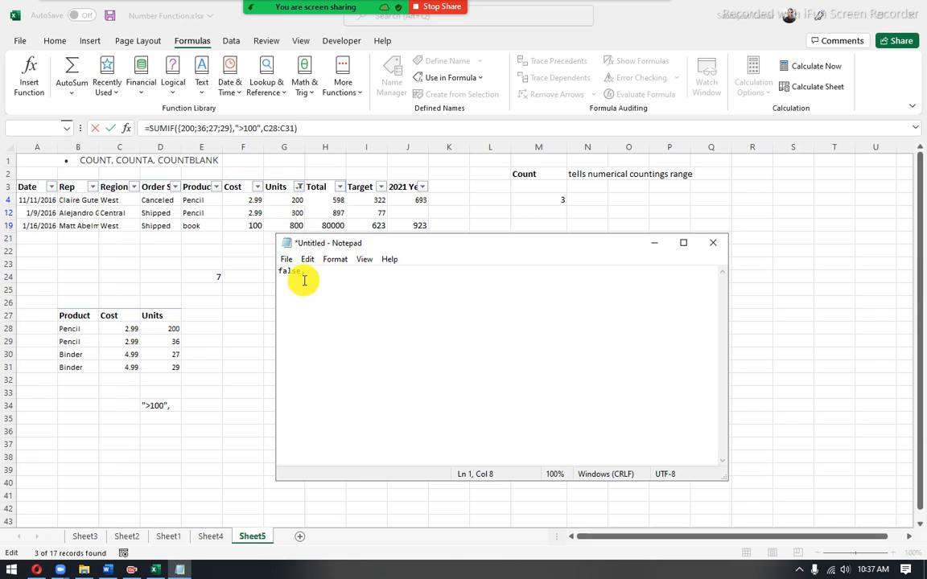
pyautogui.moveTo(306, 276); pyautogui.dragTo(138, 285)
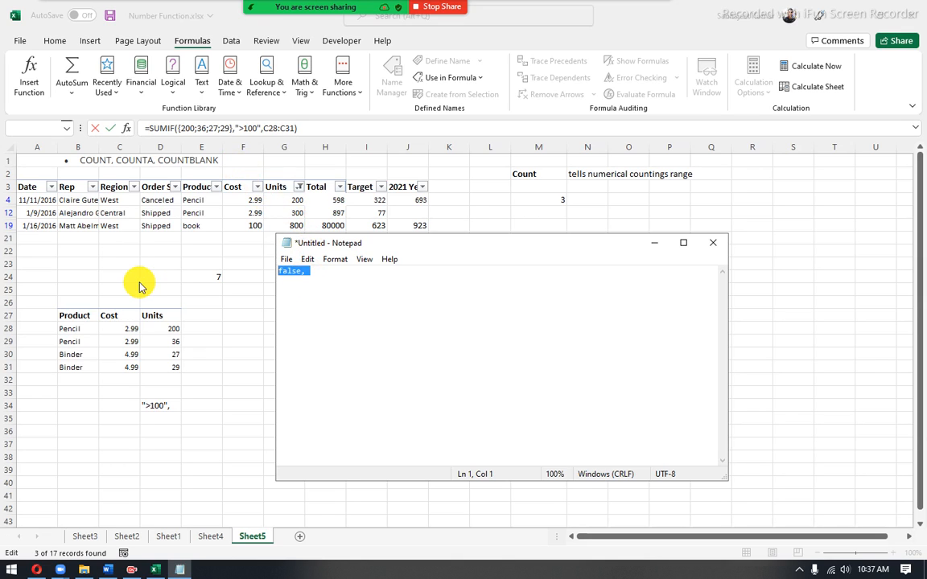
pyautogui.write('True;')
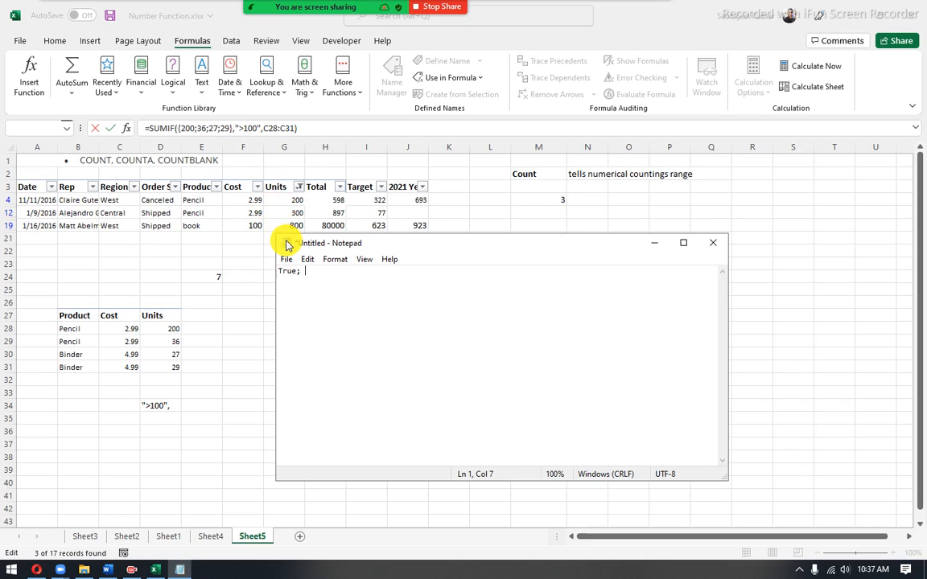
pyautogui.write('false')
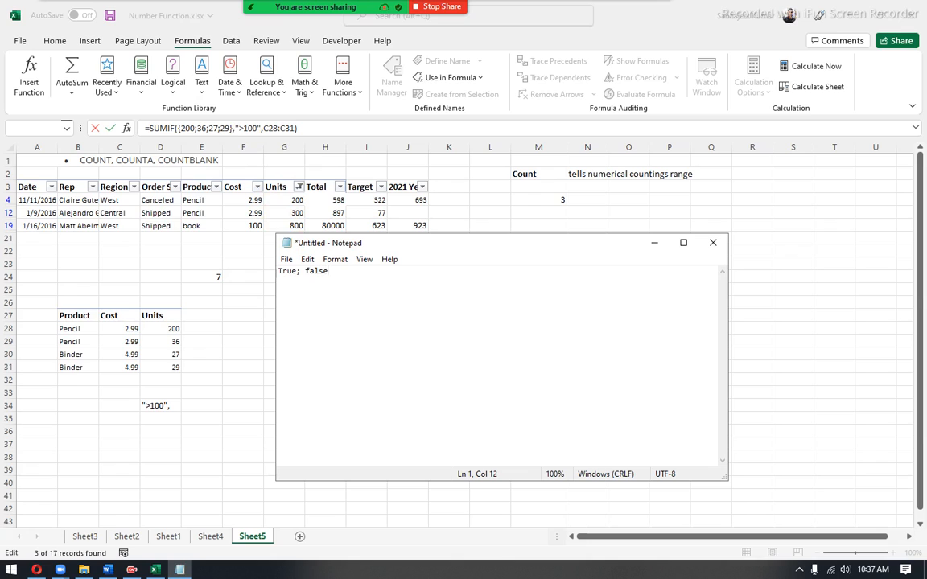
pyautogui.write('; ')
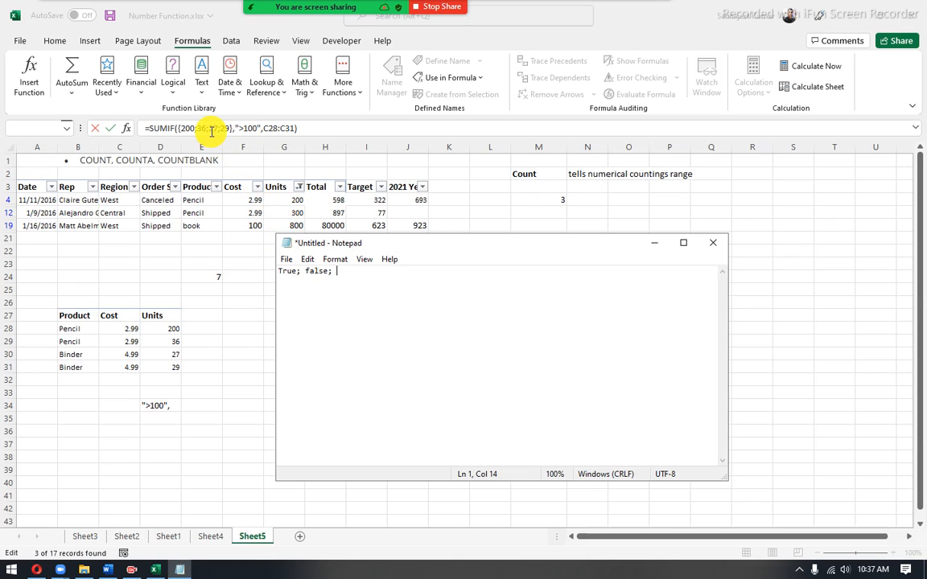
pyautogui.write('false; false; false;')
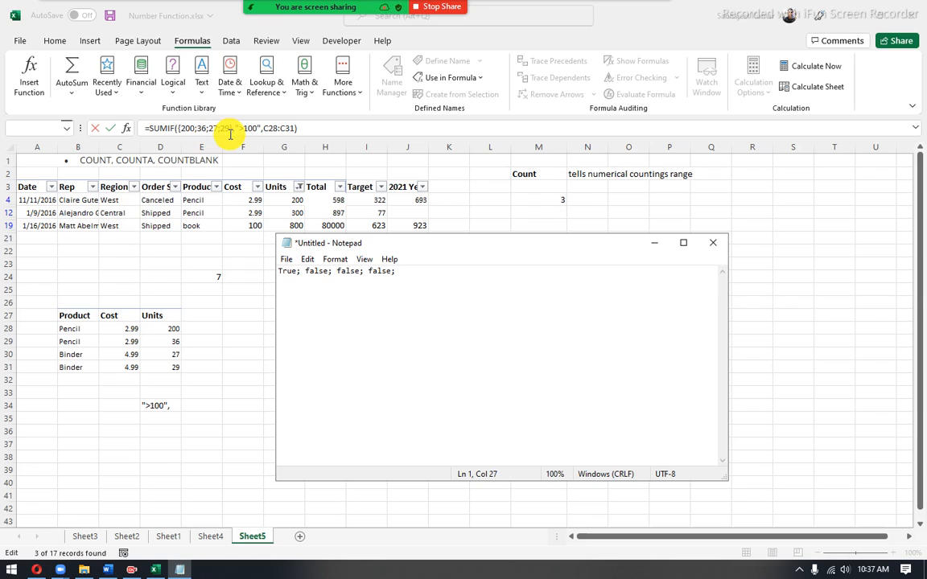
# - Add a second line reading "1,0,0,0" beneath the true/false list
pyautogui.click(291, 293)
pyautogui.click(441, 274)
pyautogui.press('Return')
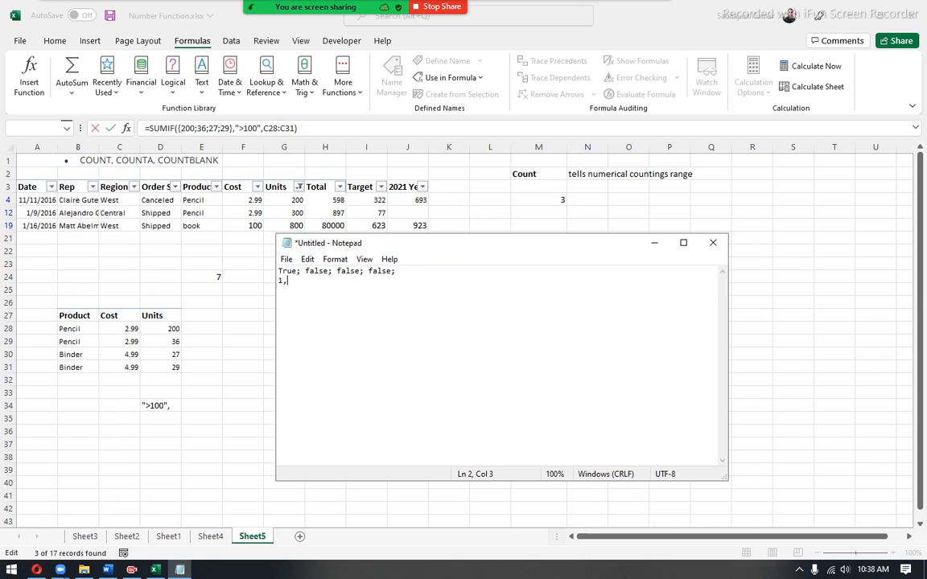
pyautogui.write('1,0,0,0')
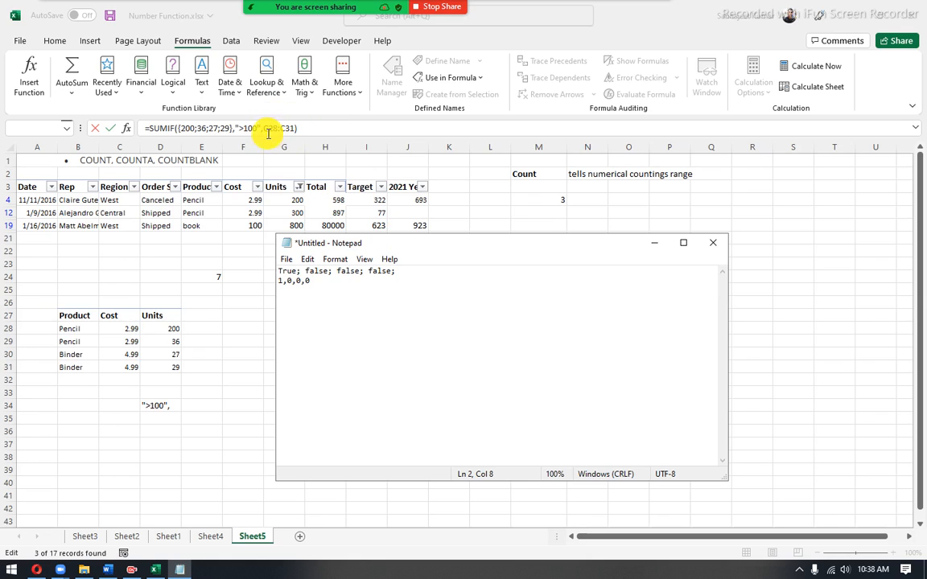
# - Switch back to Excel and discard the pending edit of the SUMIF formula in D34
pyautogui.click(270, 128)
pyautogui.click(294, 133)
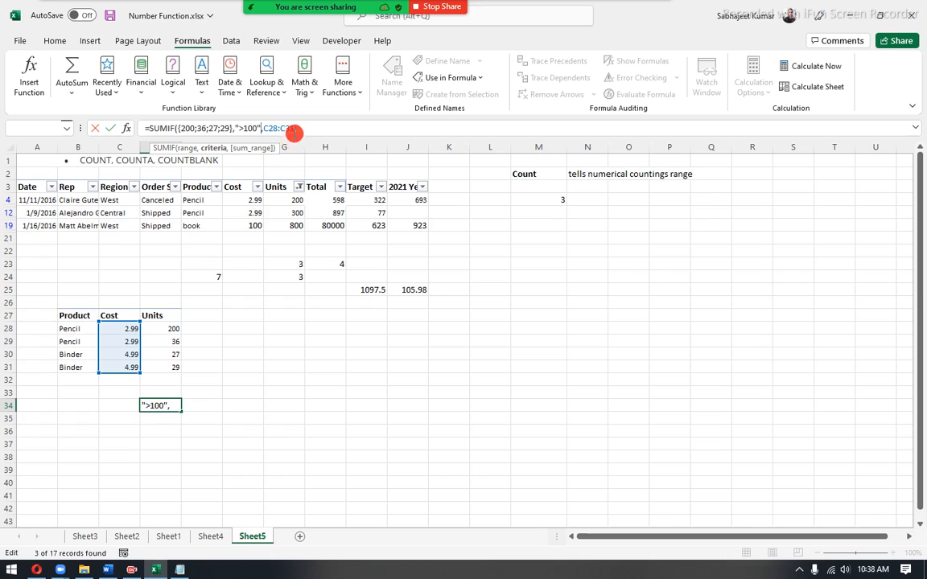
pyautogui.press('Escape')
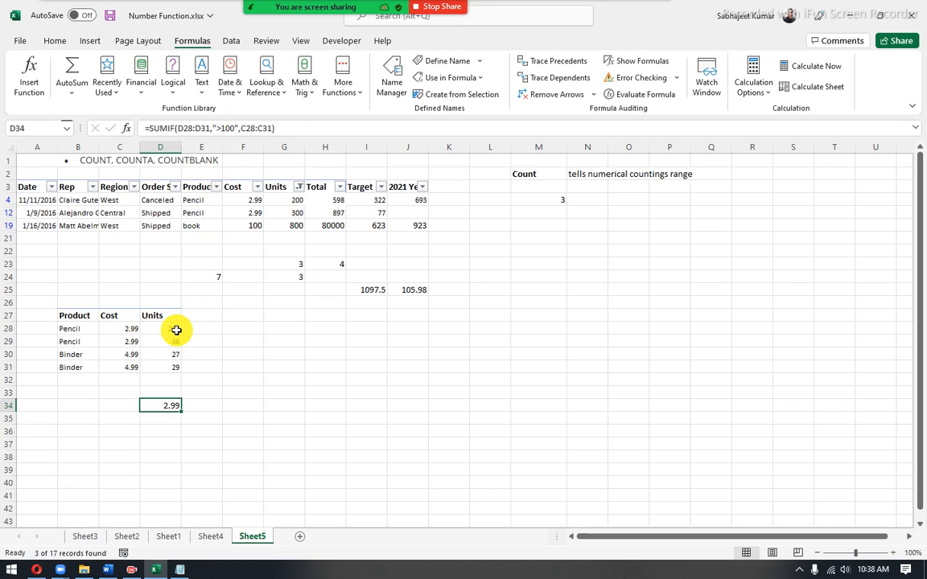
# - Evaluate only the C28:C31 sum range argument in place in D34's SUMIF formula
pyautogui.hotkey('alt', 'Tab')
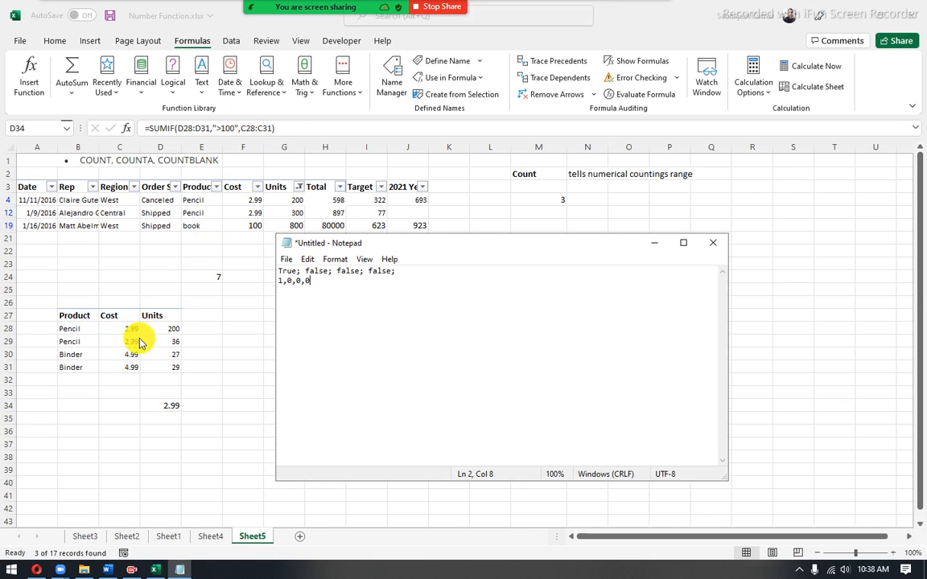
pyautogui.hotkey('alt', 'Tab')
pyautogui.click(246, 129)
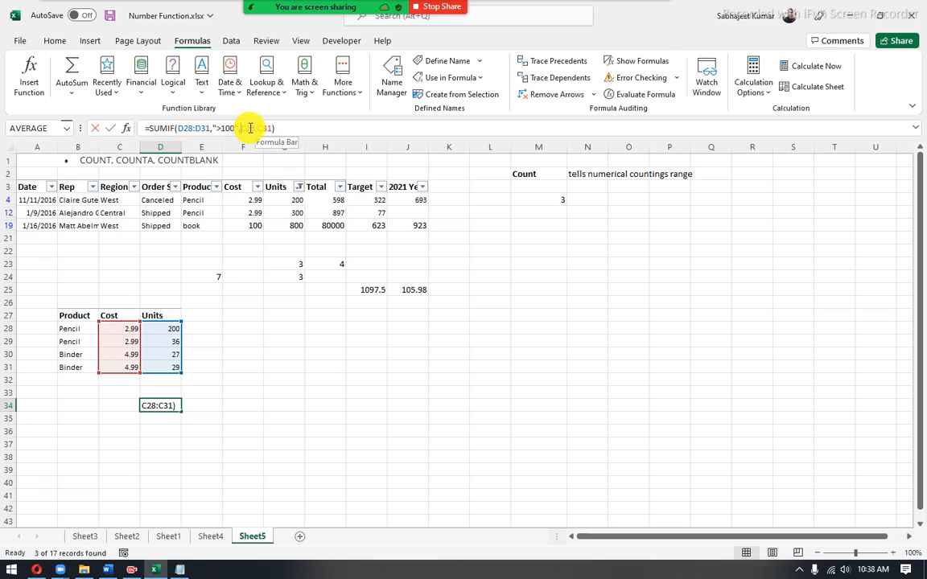
pyautogui.moveTo(241, 129); pyautogui.dragTo(276, 131)
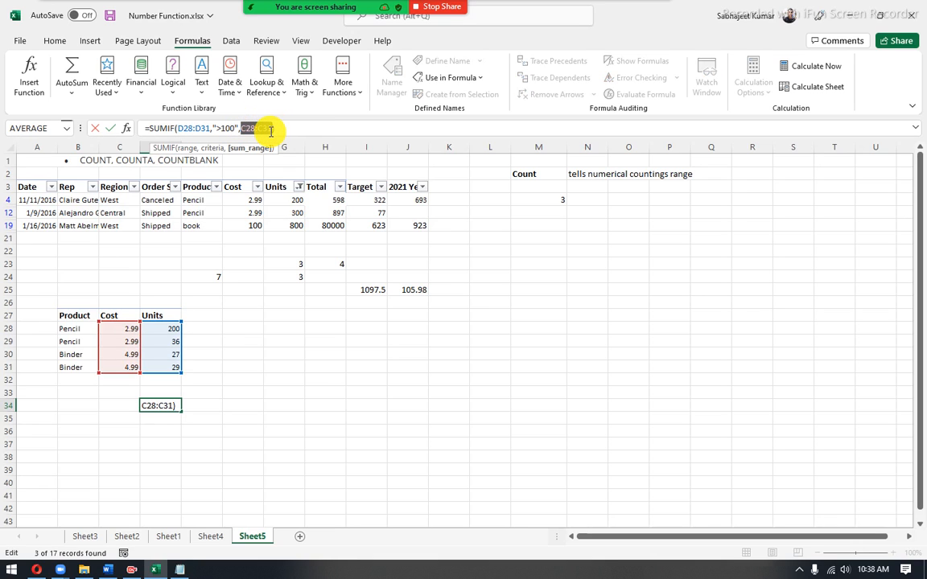
pyautogui.press('F9')
# - Switch to Notepad and write "2.99" on a new line below "1,0,0,0", leaving a blank line between them
pyautogui.hotkey('alt', 'Tab')
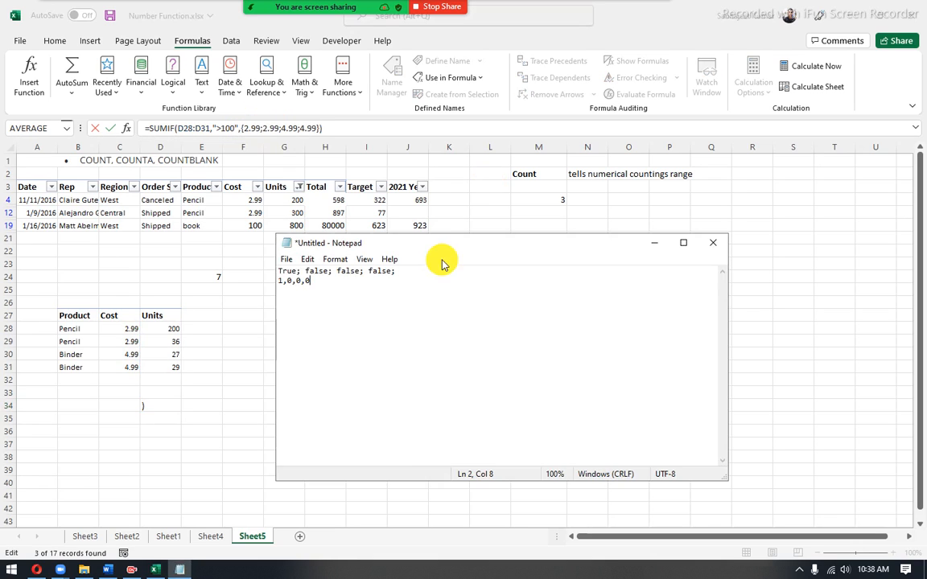
pyautogui.click(278, 280)
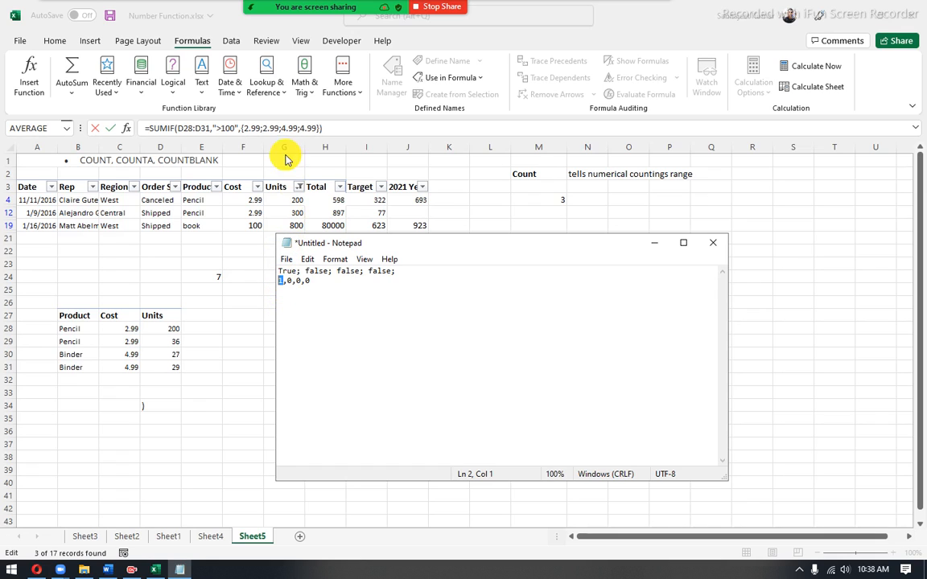
pyautogui.click(320, 280)
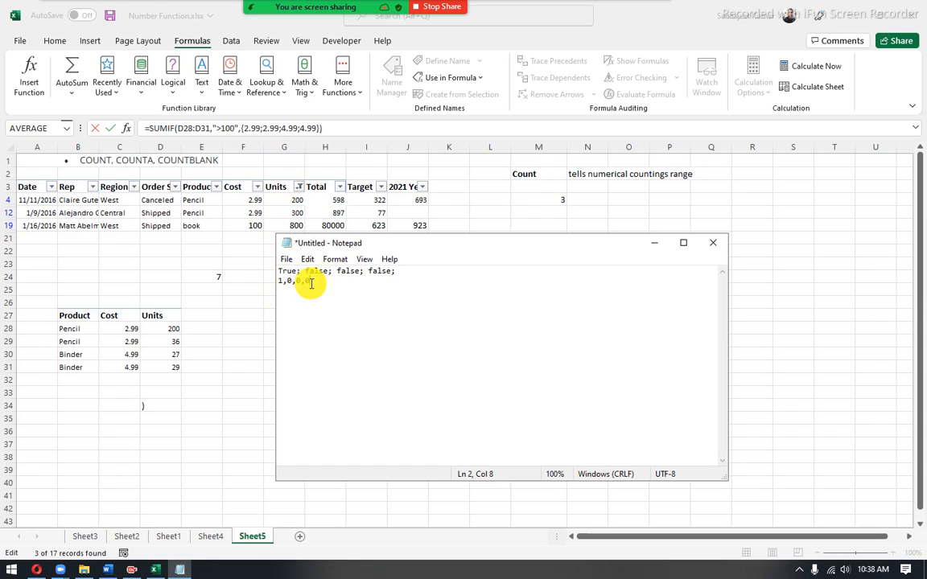
pyautogui.press('Return')
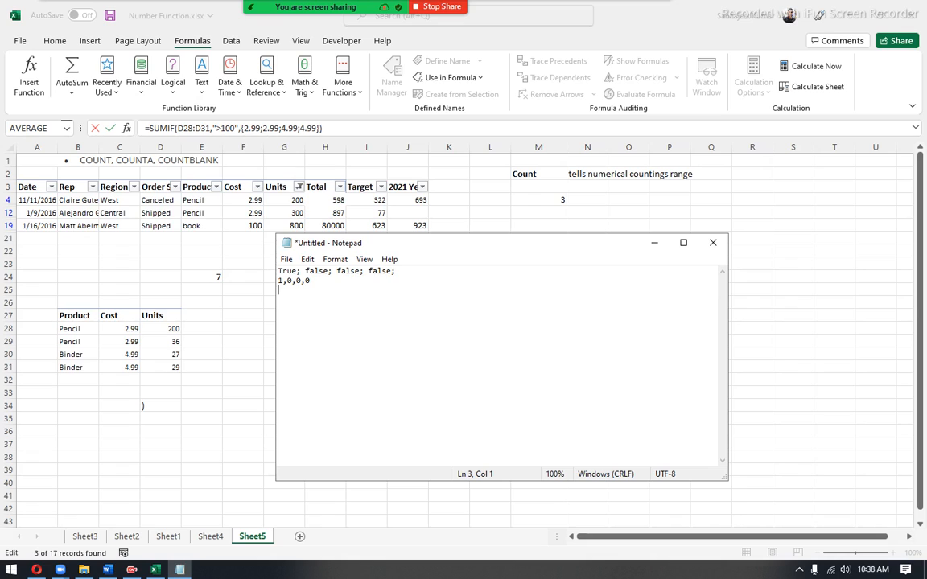
pyautogui.moveTo(334, 291); pyautogui.dragTo(262, 269)
pyautogui.click(324, 294)
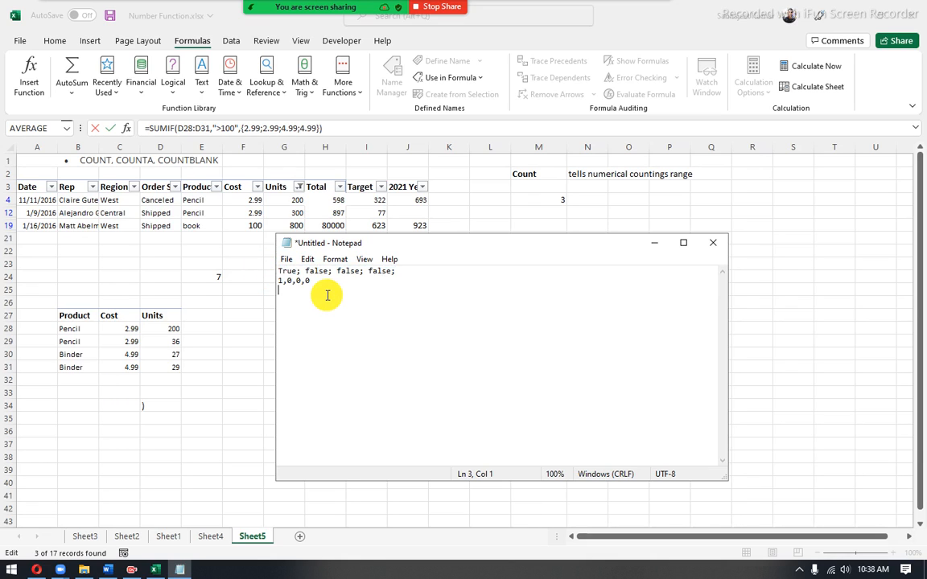
pyautogui.press('Return')
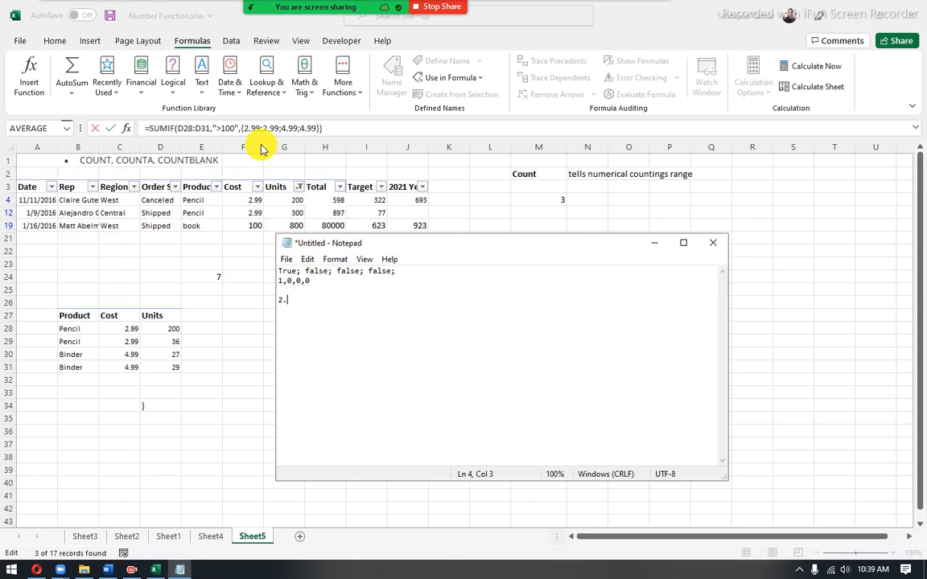
pyautogui.write('99')
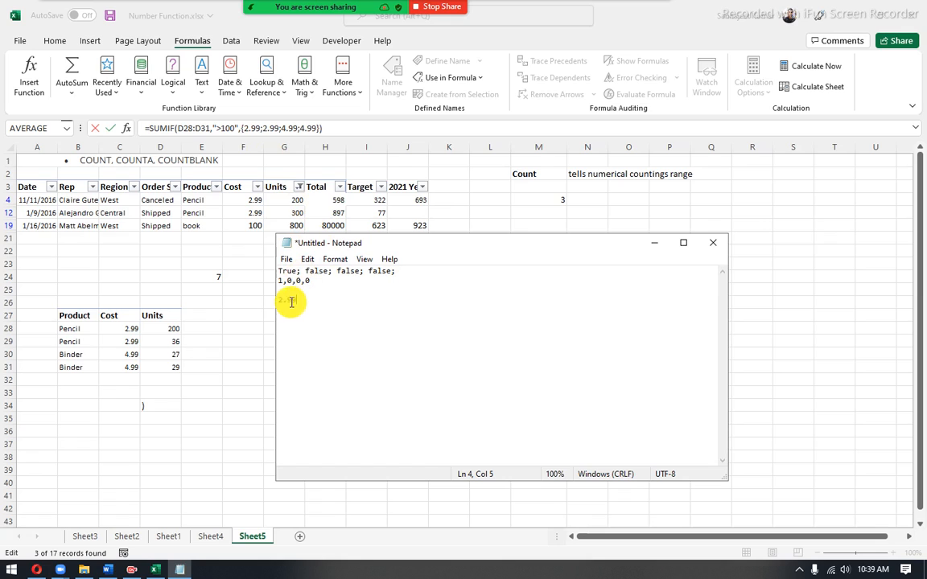
pyautogui.moveTo(297, 301); pyautogui.dragTo(271, 302)
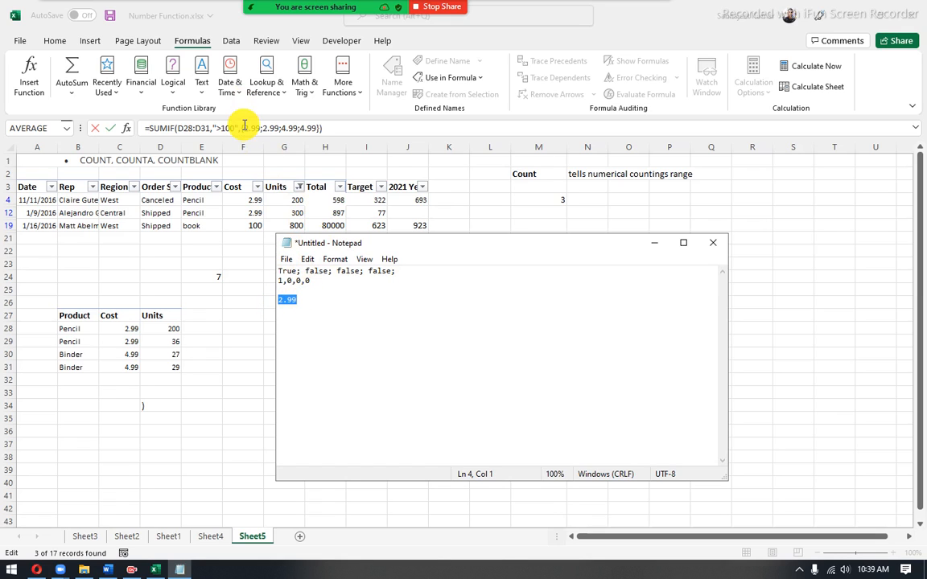
# - Compare the evaluated costs with the zeros in Notepad and extend the last line to "2.99+0+0+0"
pyautogui.hotkey('alt', 'Tab')
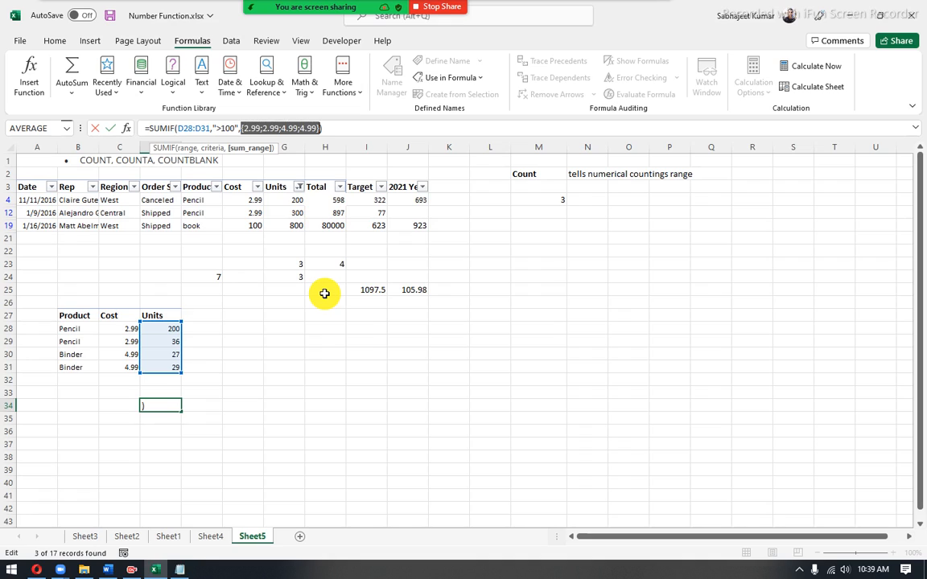
pyautogui.hotkey('alt', 'Tab')
pyautogui.moveTo(288, 280); pyautogui.dragTo(325, 285)
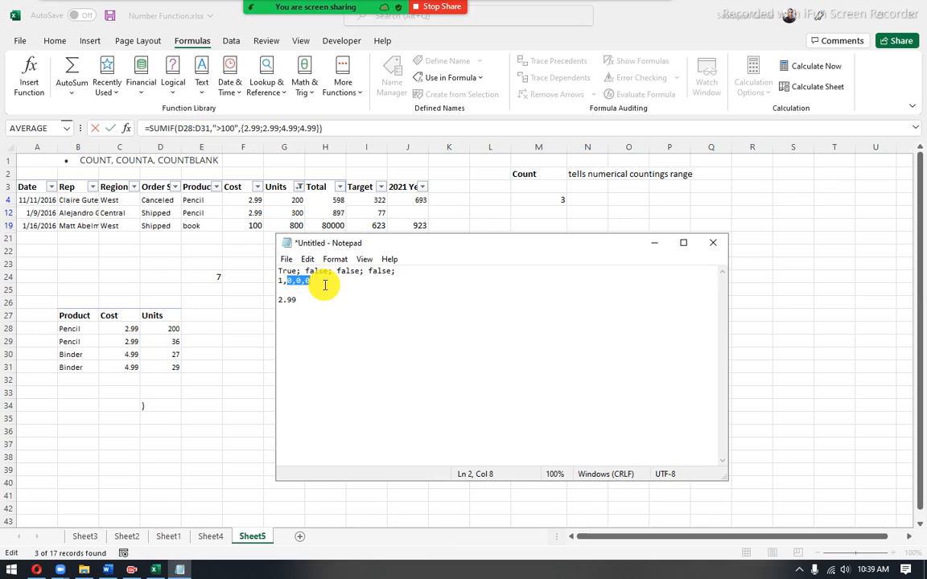
pyautogui.click(320, 301)
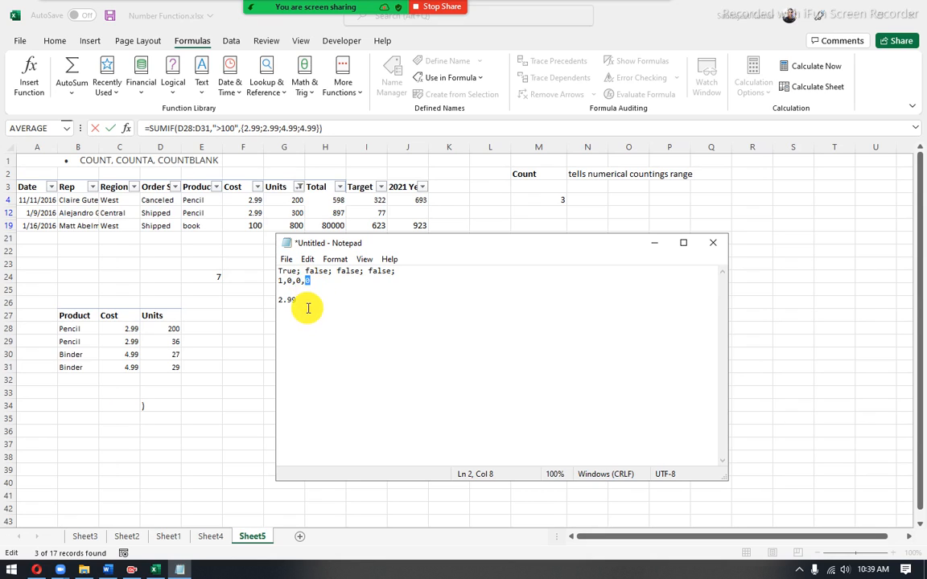
pyautogui.write('+0')
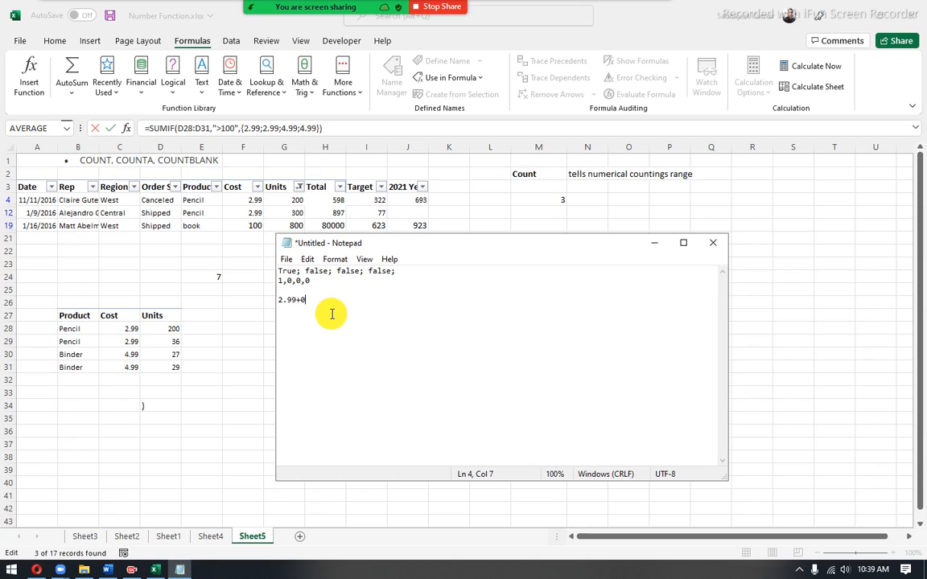
pyautogui.write('0')
pyautogui.press('BackSpace')
pyautogui.press('BackSpace')
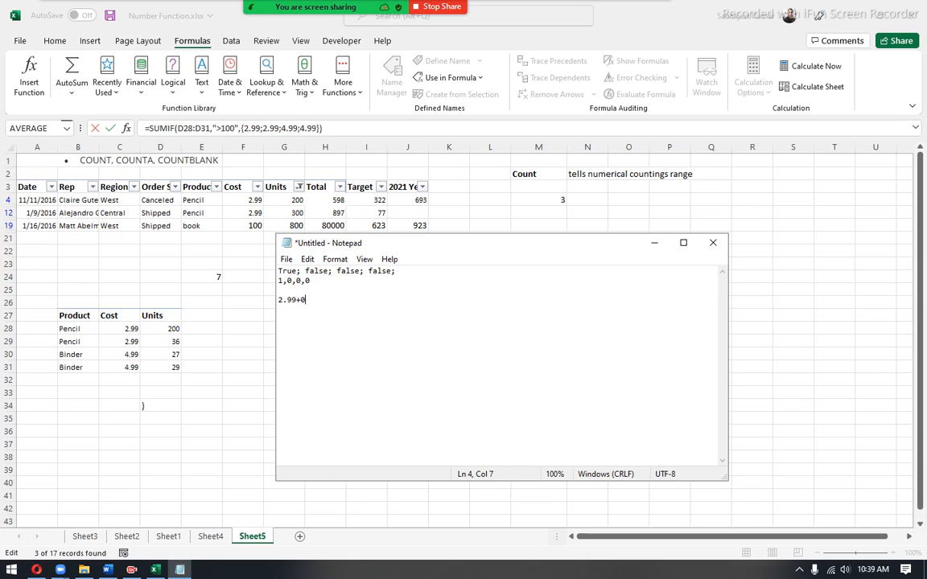
pyautogui.write('+0+')
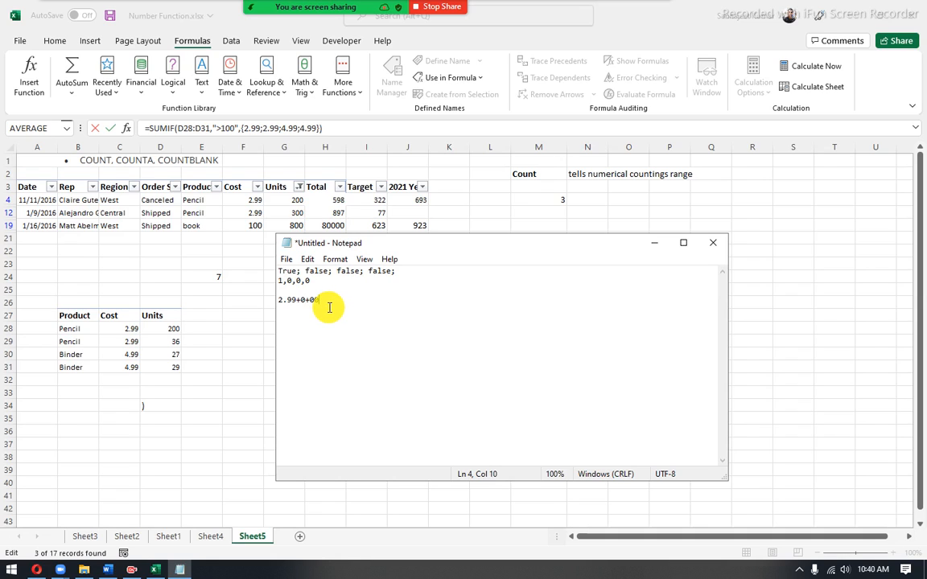
pyautogui.press('BackSpace')
pyautogui.write('+0')
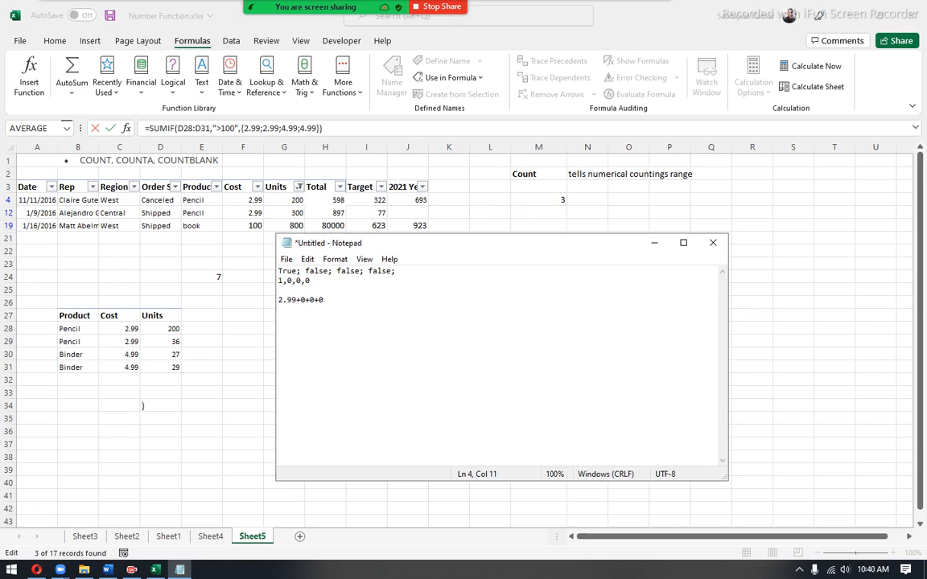
# - Highlight the finished addition line, return to Excel and discard the pending edit of D34's SUMIF formula
pyautogui.moveTo(356, 298); pyautogui.dragTo(254, 300)
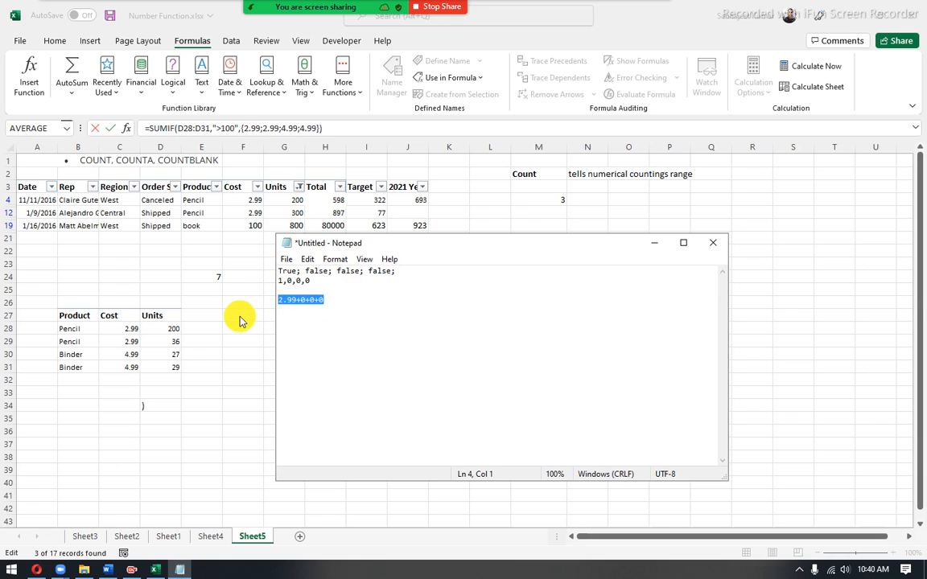
pyautogui.hotkey('alt', 'Tab')
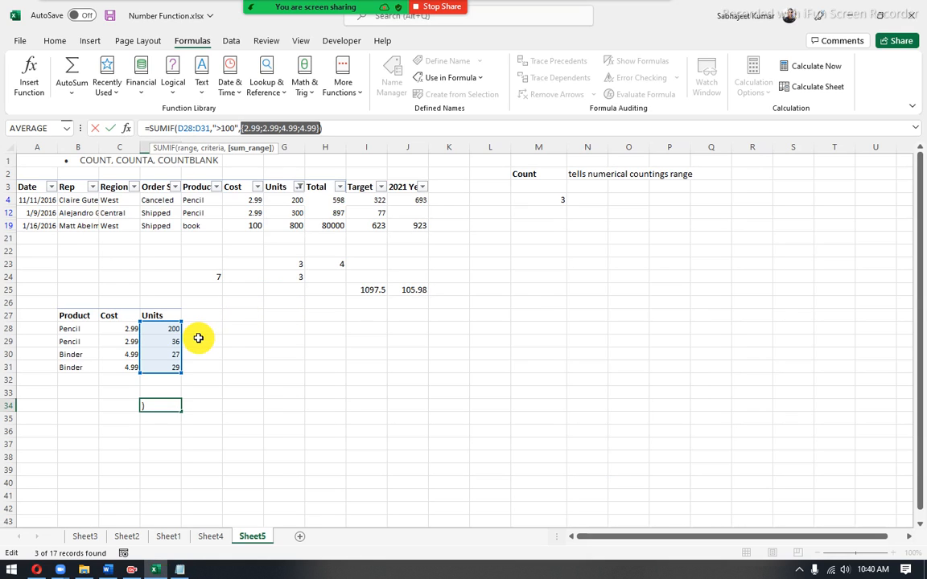
pyautogui.press('Escape')
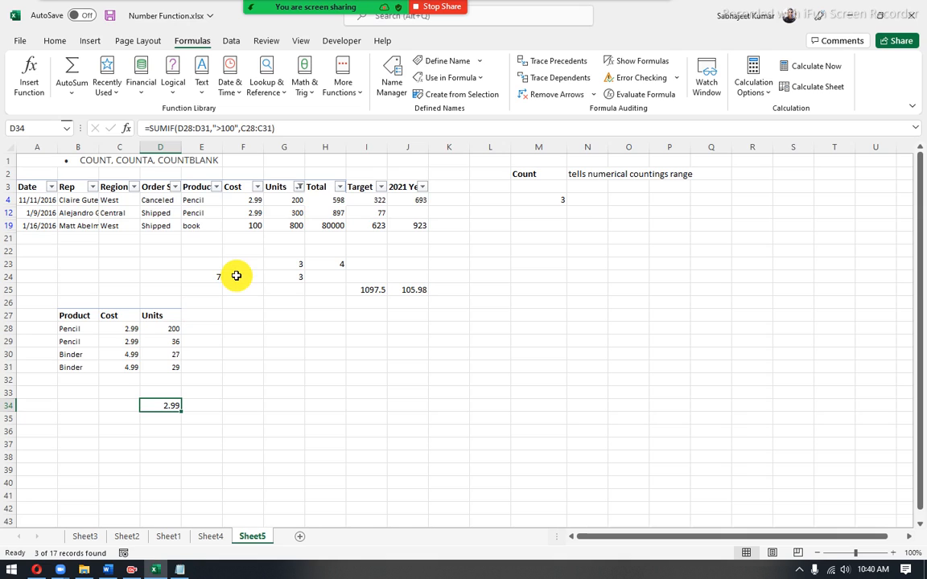
# - Switch to the Word course outline and review the Module 3: Number Function topic list
pyautogui.hotkey('alt', 'Tab')
pyautogui.hotkey('alt', 'Tab')
pyautogui.hotkey('alt', 'Tab')
pyautogui.hotkey('alt', 'Tab')
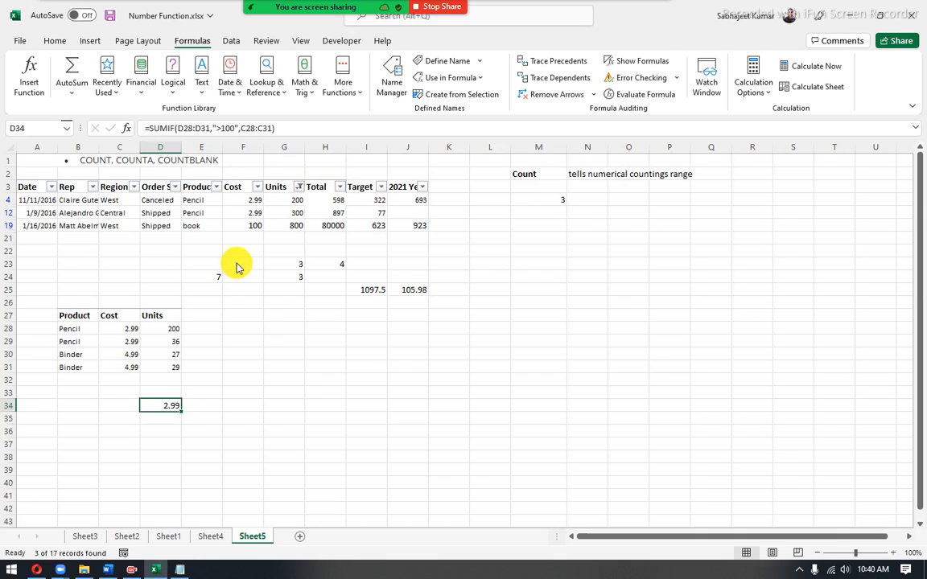
pyautogui.hotkey('alt', 'Tab')
pyautogui.press('Tab')
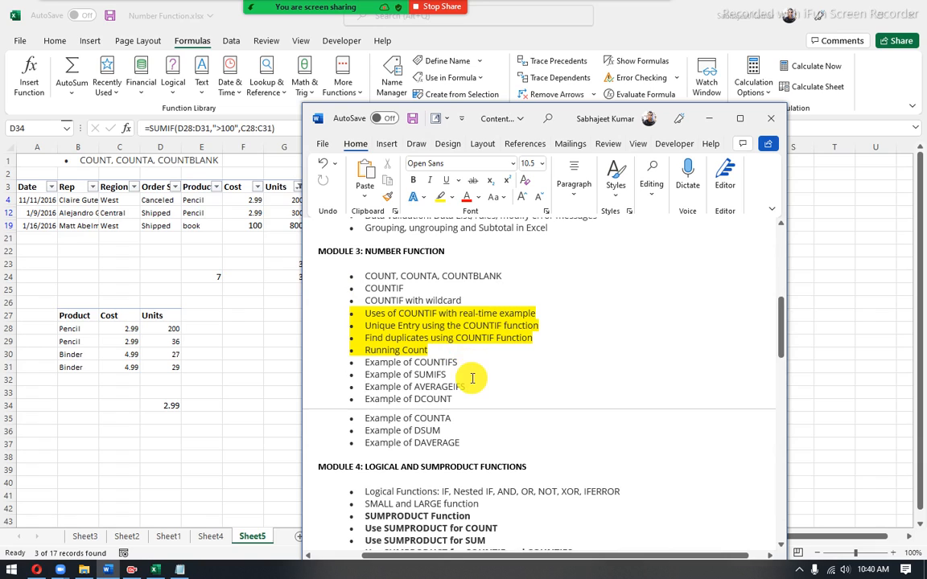
# - Return to Excel and remove the filter from the sales table so all its rows are listed
pyautogui.click(165, 406)
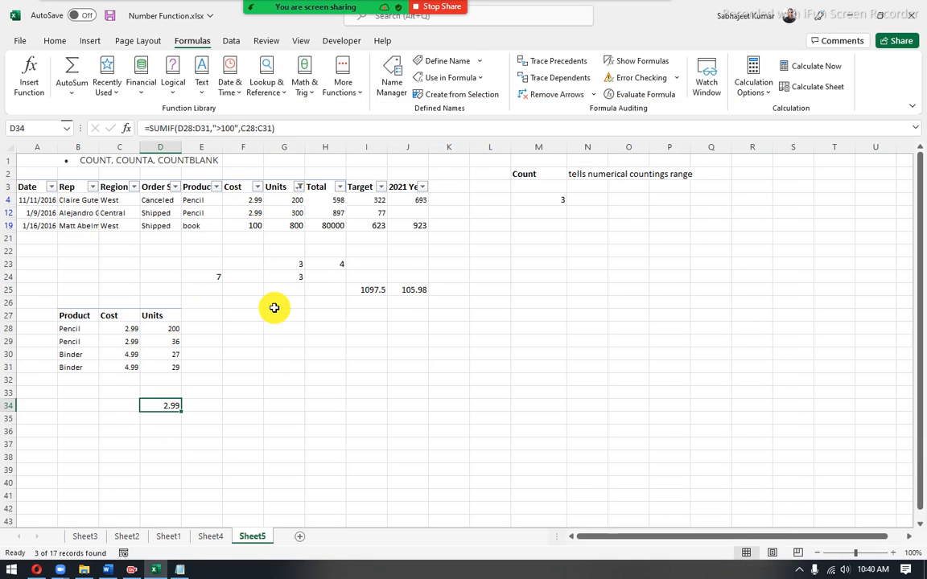
pyautogui.click(359, 291)
pyautogui.click(254, 201)
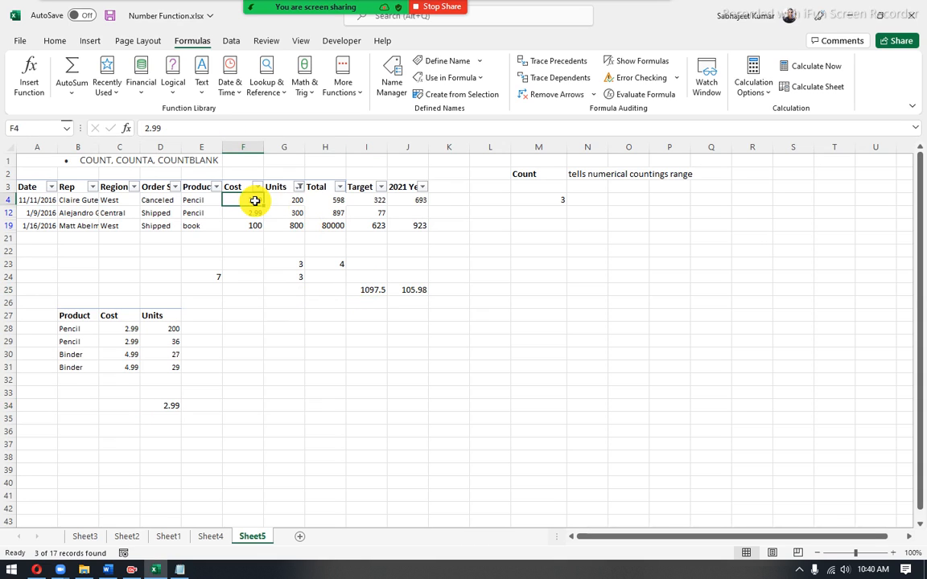
pyautogui.hotkey('ctrl', 'shift', 'l')
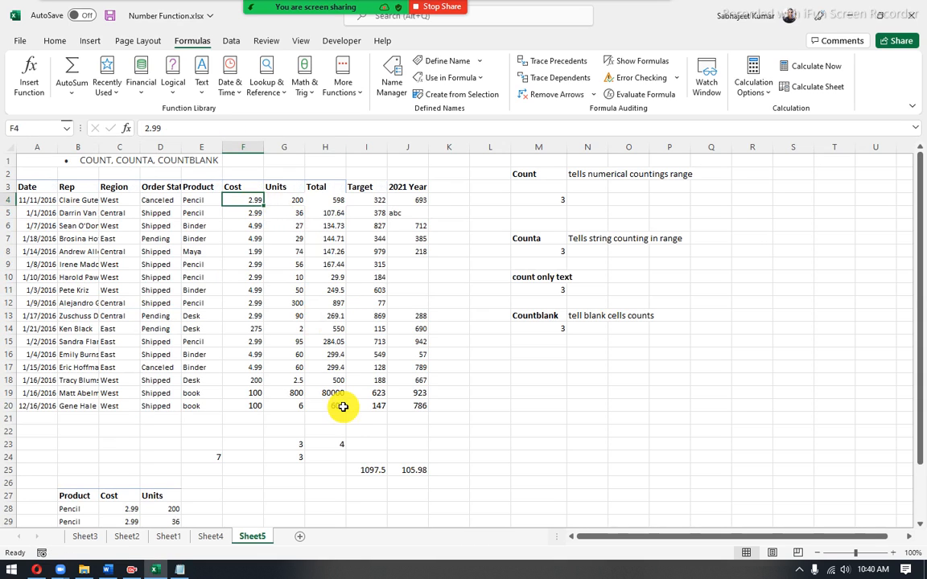
# - Copy the SUMIF formula text after the equals sign from I25, leaving the cell unedited
pyautogui.click(368, 473)
pyautogui.doubleClick(367, 475)
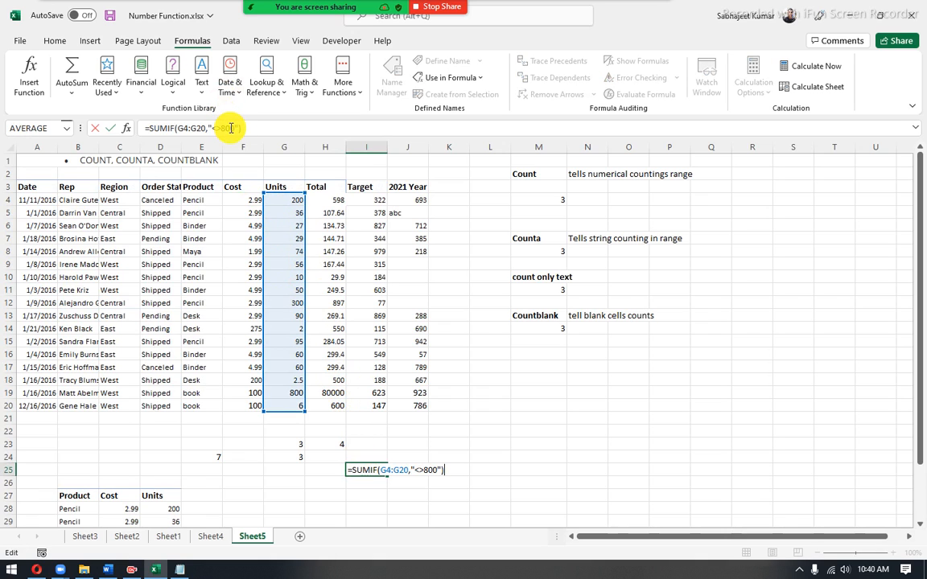
pyautogui.hotkey('ctrl', 'Return')
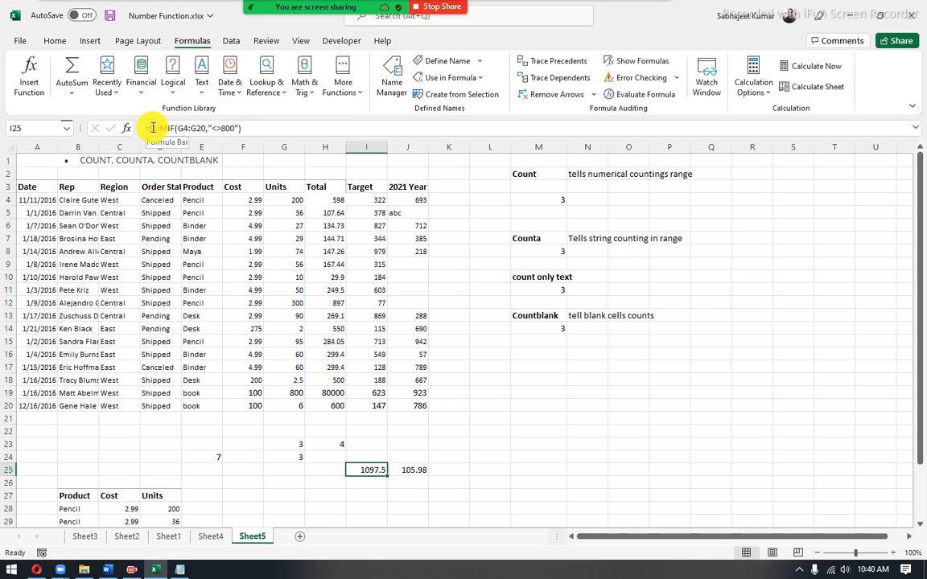
pyautogui.moveTo(149, 127); pyautogui.dragTo(275, 130)
pyautogui.hotkey('ctrl', 'c')
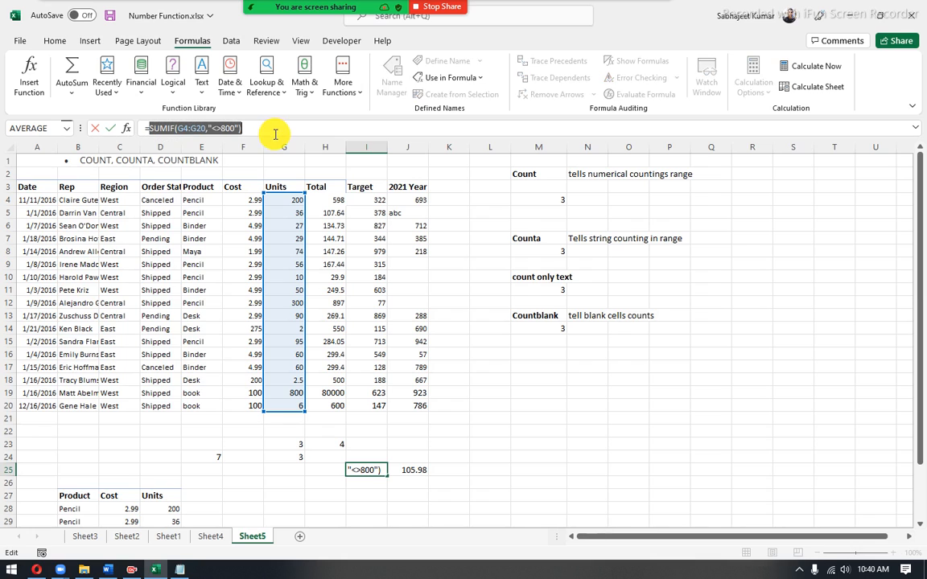
pyautogui.press('Escape')
# - Enter the copied SUMIF formula in I26 with G4:G20 added as the sum range after the "<>800" criteria
pyautogui.click(366, 484)
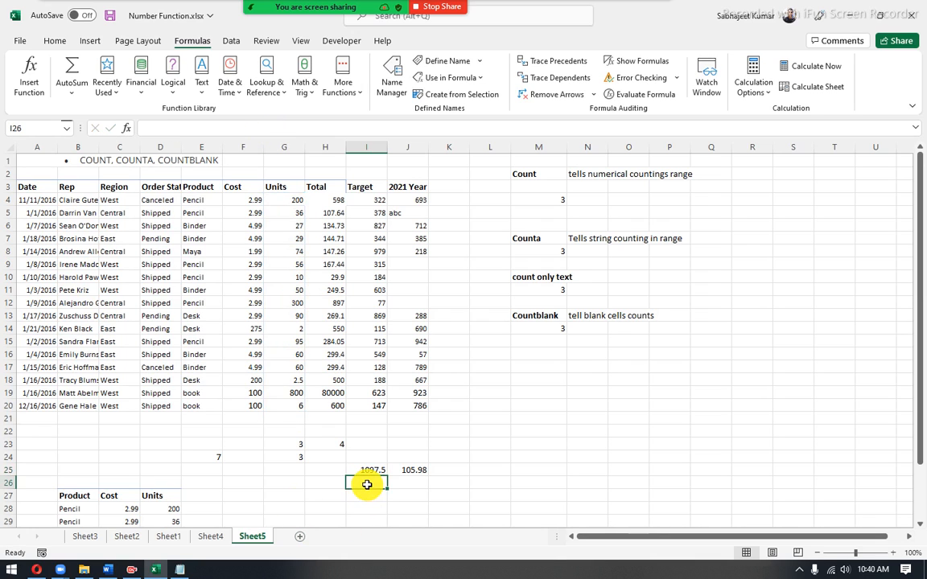
pyautogui.write('=')
pyautogui.hotkey('ctrl', 'v')
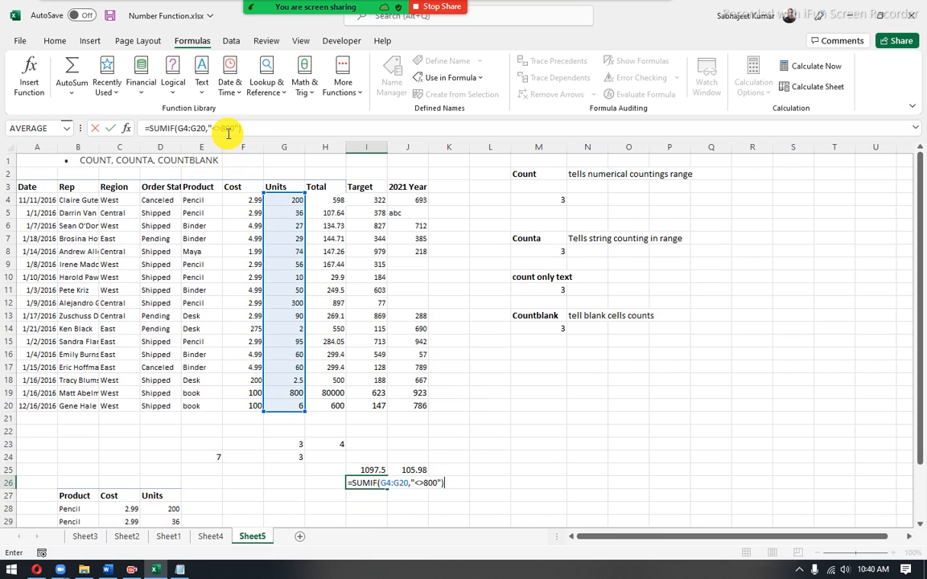
pyautogui.click(275, 128)
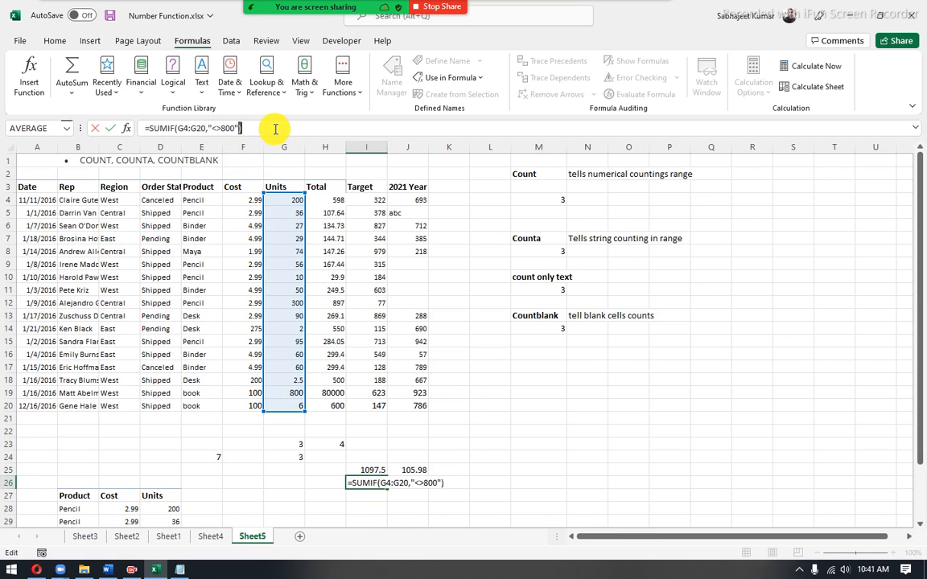
pyautogui.press('BackSpace')
pyautogui.write(',')
pyautogui.click(283, 200)
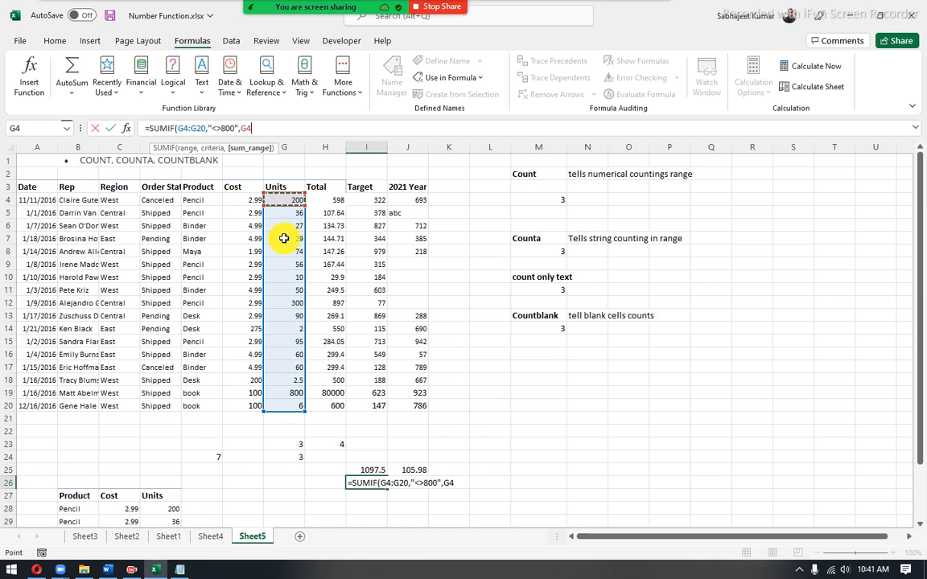
pyautogui.moveTo(284, 238); pyautogui.dragTo(286, 402)
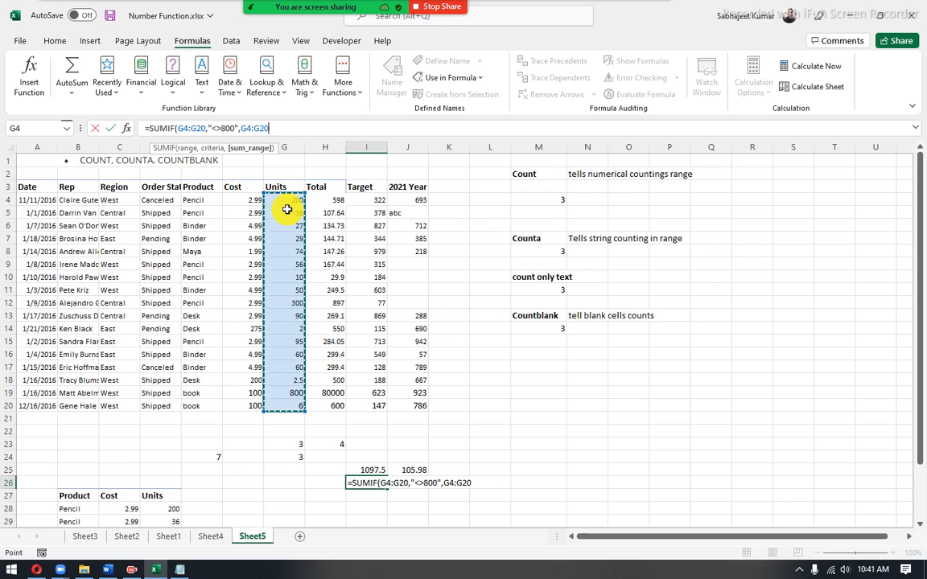
pyautogui.press('Return')
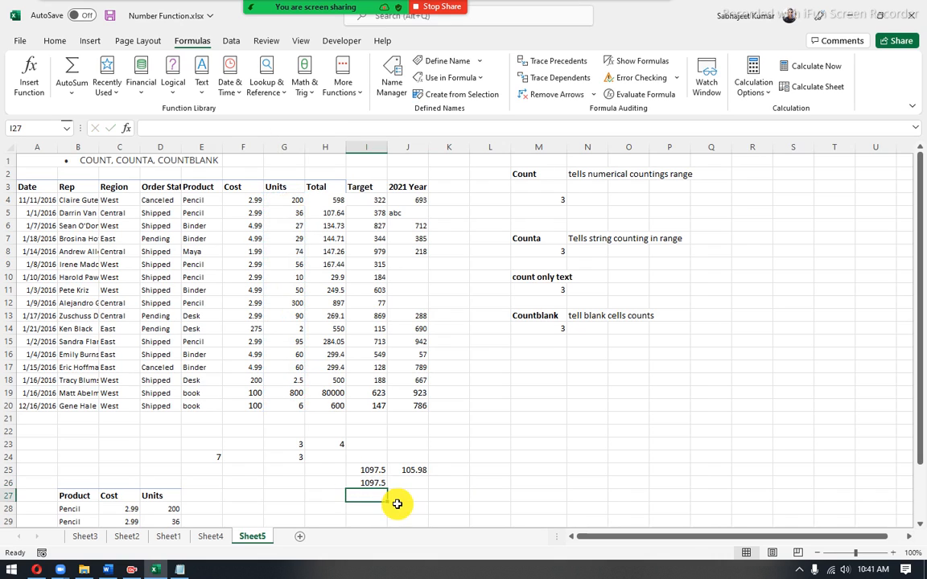
# - Compare the SUMIF formulas in I25 and I26, highlighting the G4:G20 sum range argument in I26
pyautogui.click(377, 482)
pyautogui.click(375, 471)
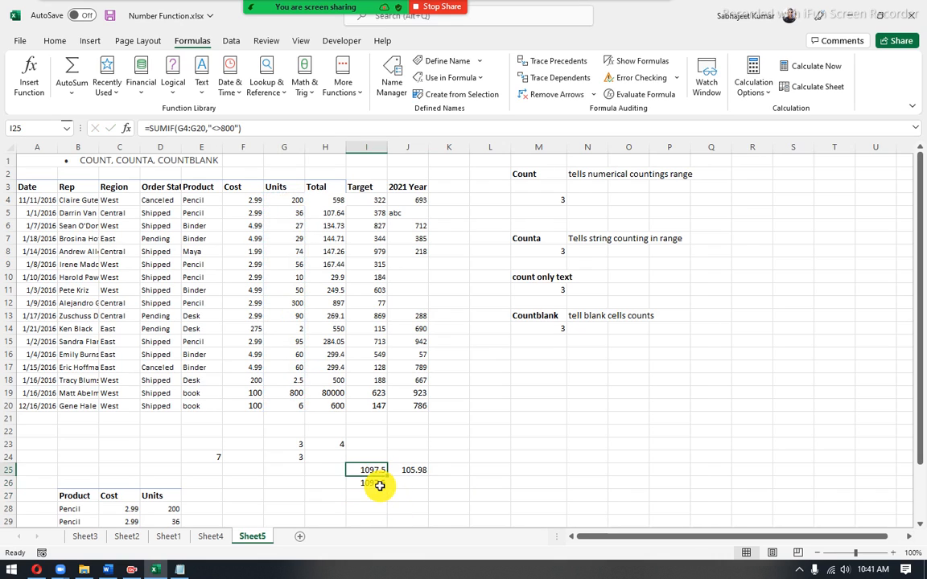
pyautogui.click(379, 483)
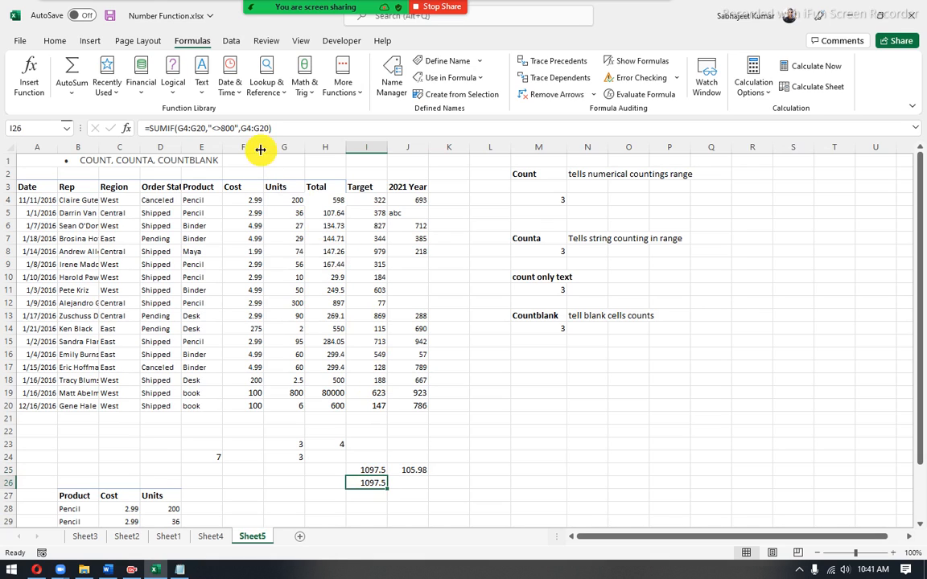
pyautogui.click(242, 129)
pyautogui.moveTo(242, 128); pyautogui.dragTo(273, 129)
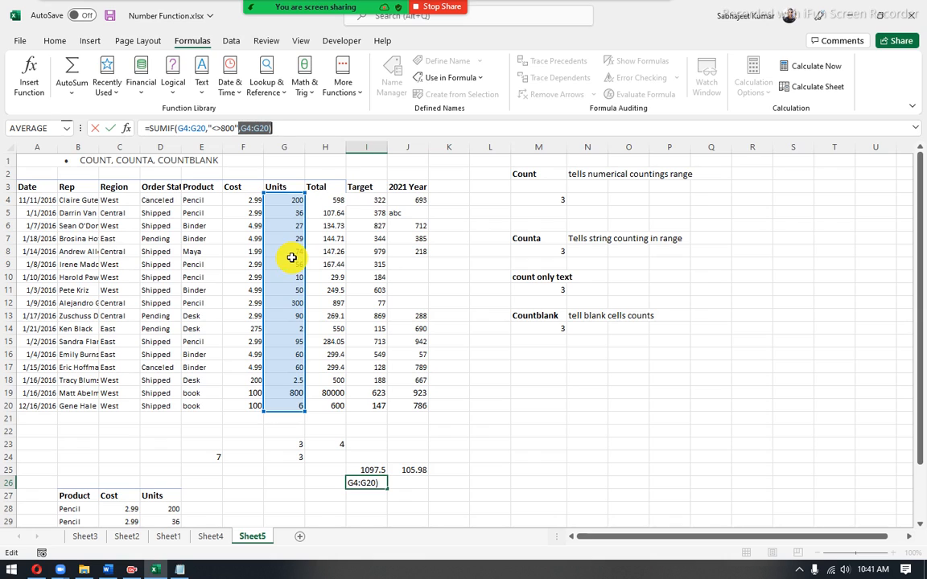
pyautogui.hotkey('ctrl', 'Return')
# - Label cells H25 and H26 beside the two SUMIF results as "Sumif" in bold
pyautogui.click(330, 481)
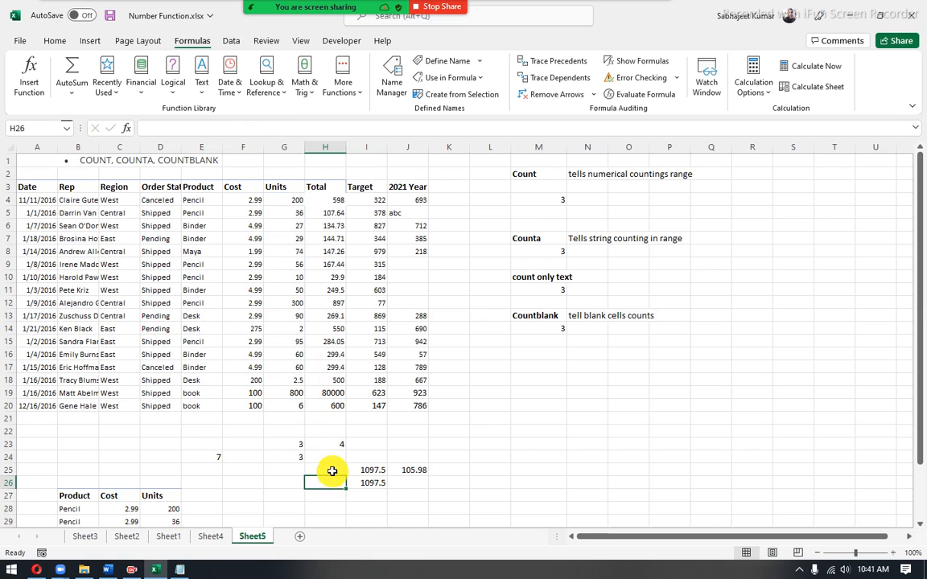
pyautogui.click(330, 469)
pyautogui.write('=sum')
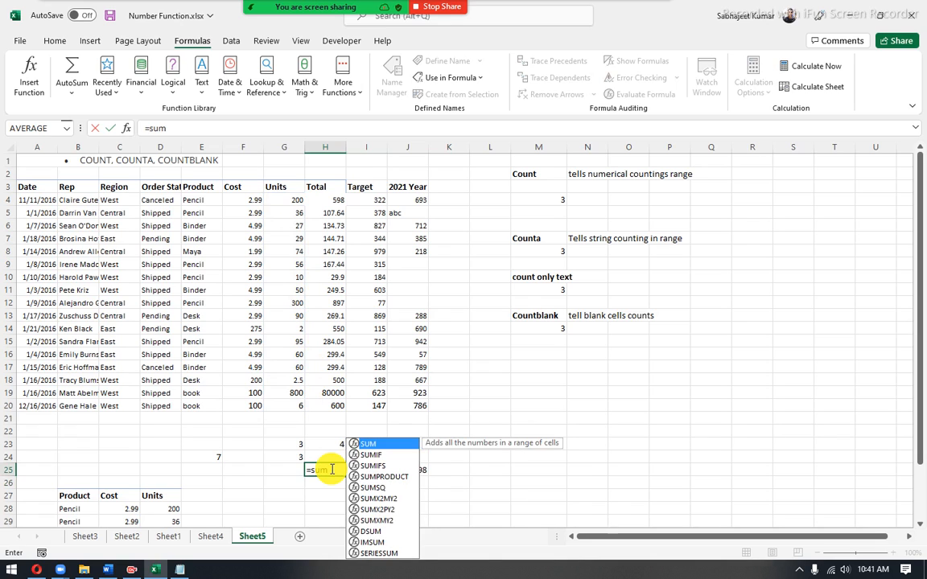
pyautogui.press('Escape')
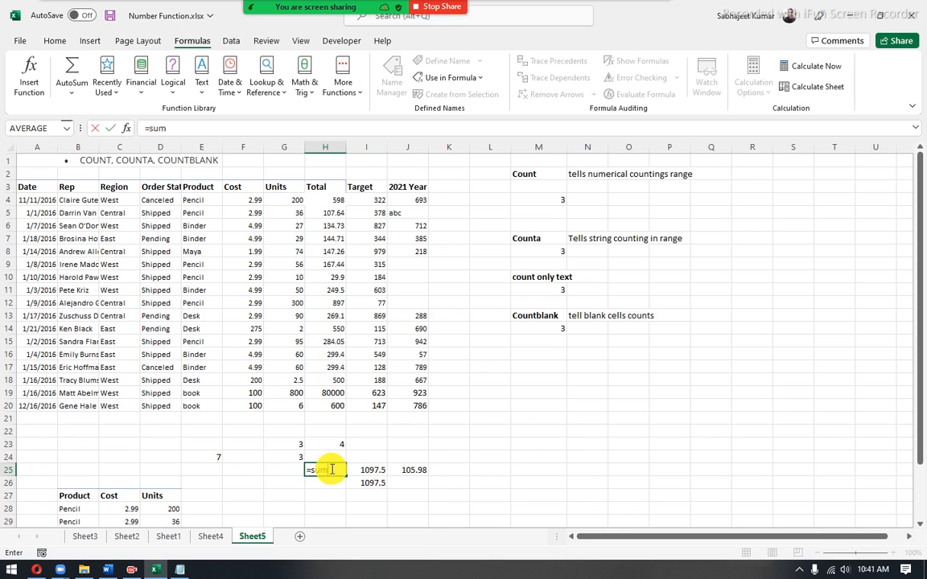
pyautogui.press('Escape')
pyautogui.write('S')
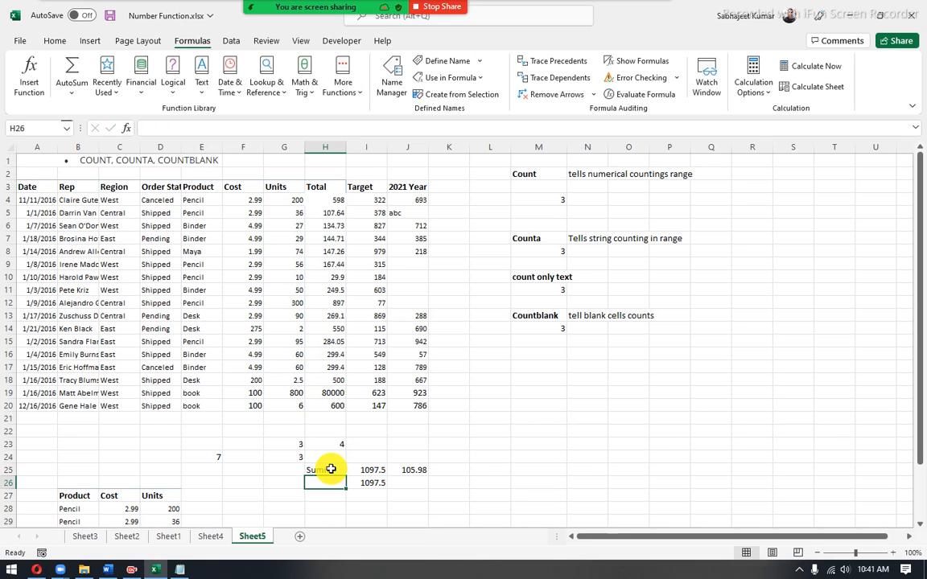
pyautogui.press('Return')
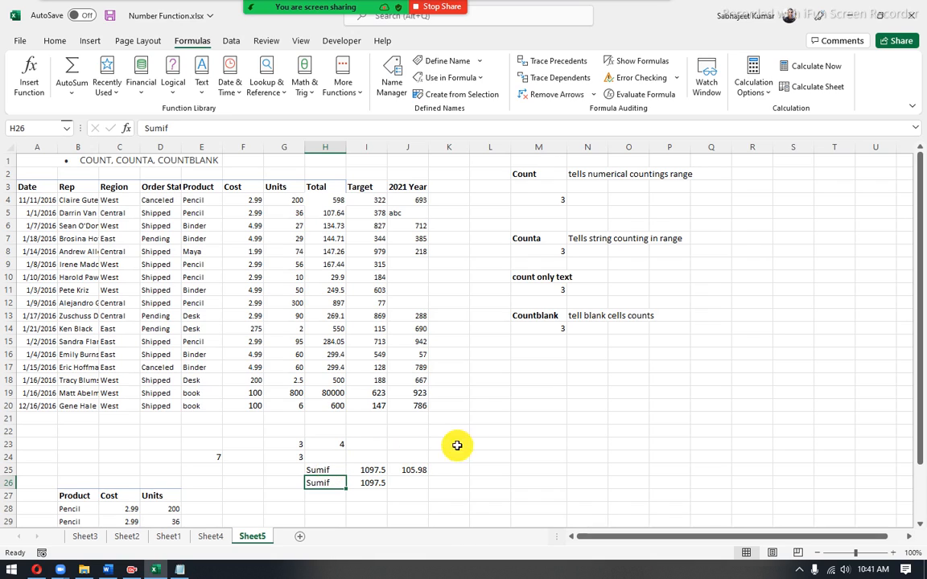
pyautogui.moveTo(317, 471); pyautogui.dragTo(319, 478)
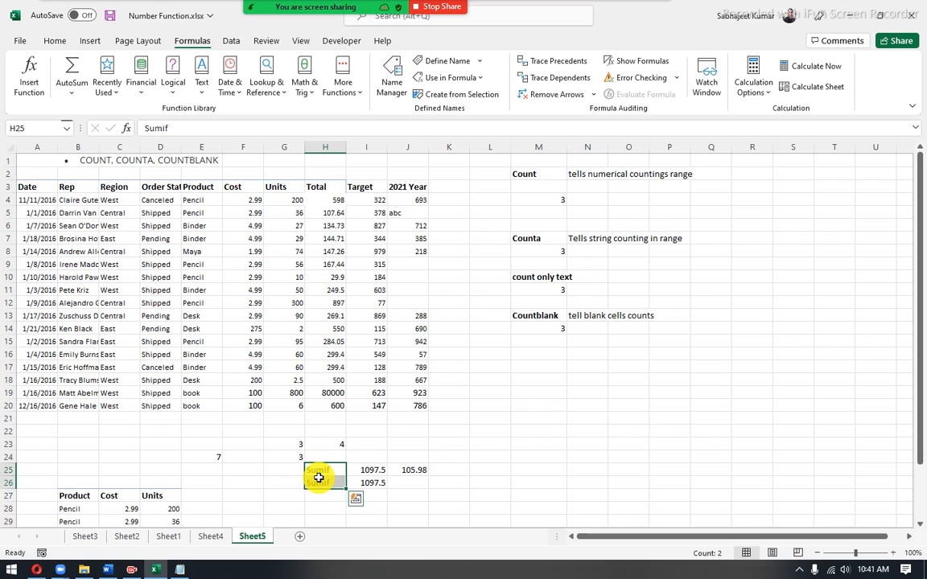
pyautogui.click(536, 415)
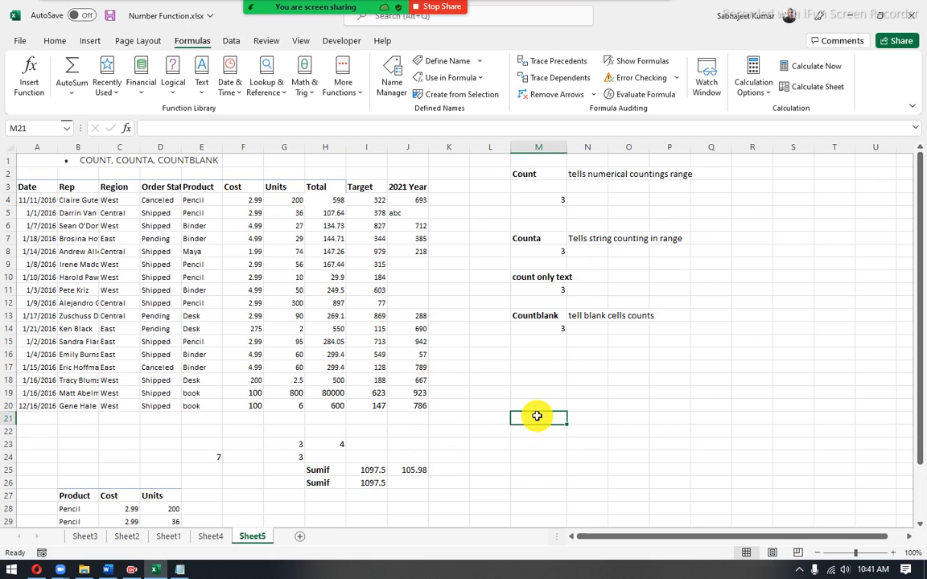
pyautogui.write('=s')
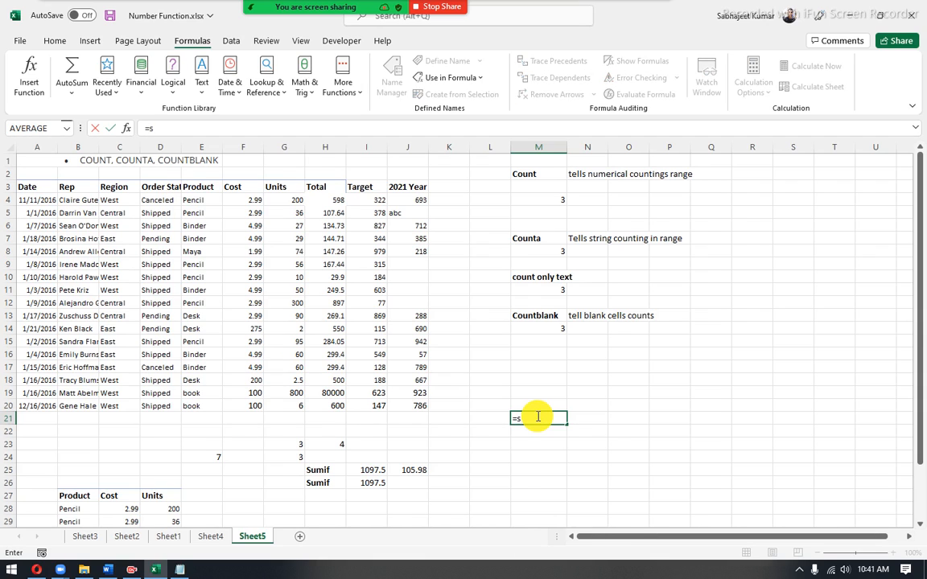
pyautogui.write('umi')
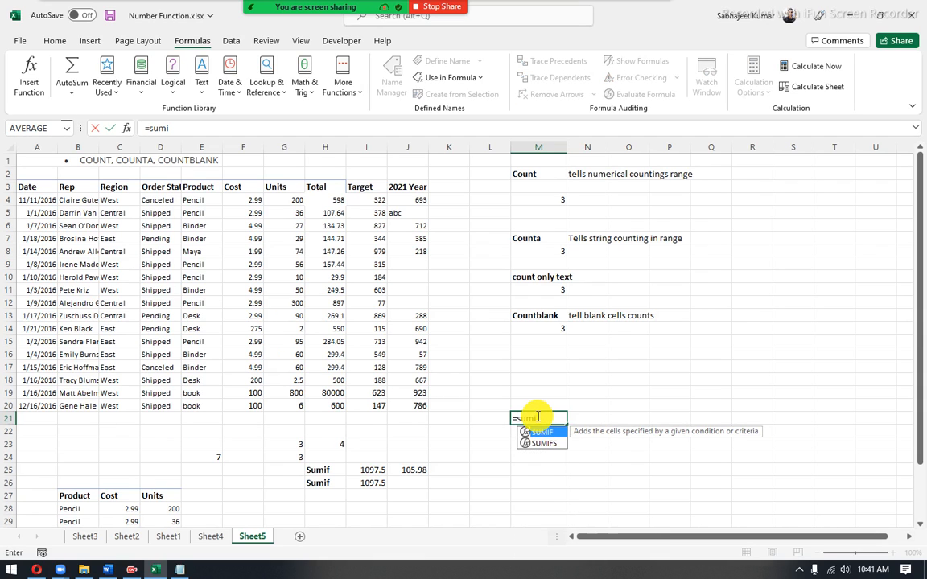
pyautogui.press('Down')
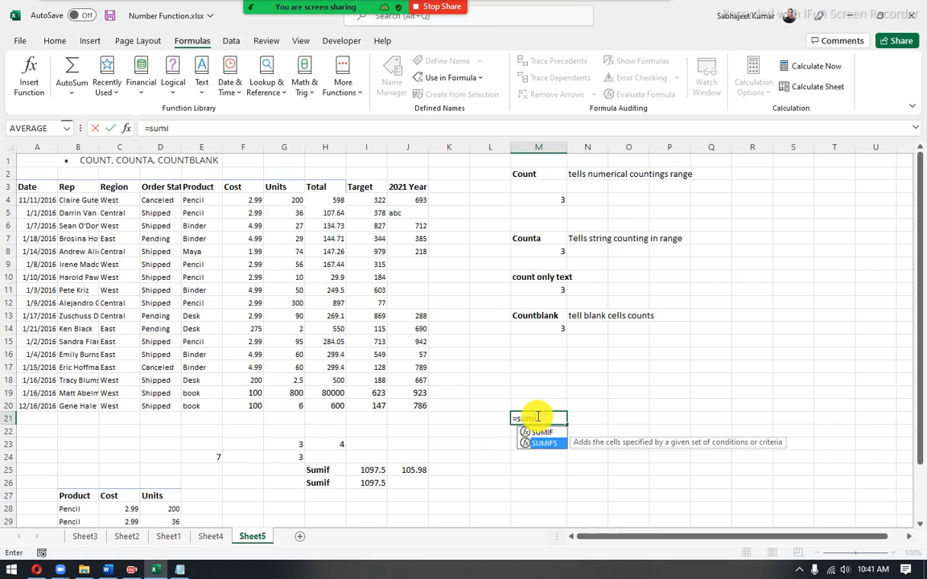
pyautogui.press('Tab')
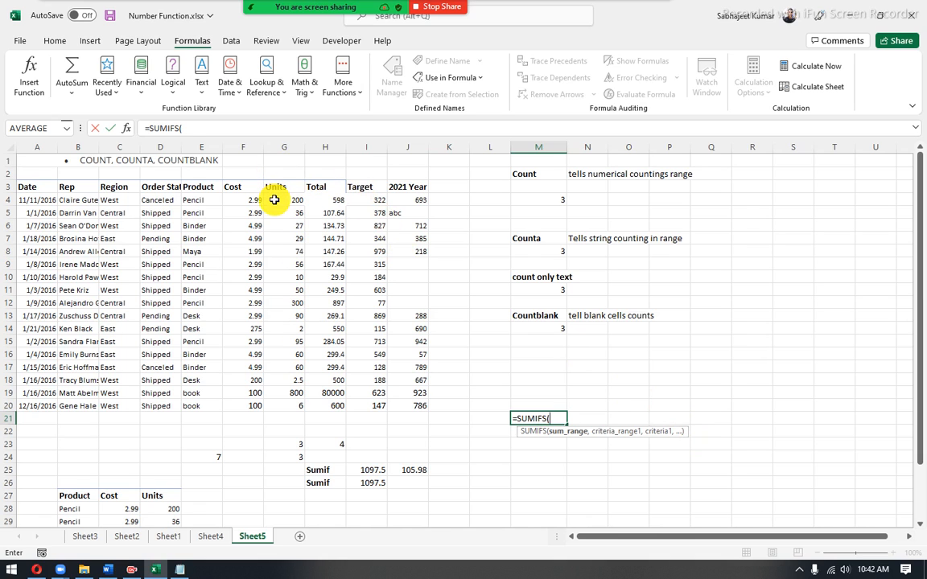
pyautogui.moveTo(274, 200); pyautogui.dragTo(275, 404)
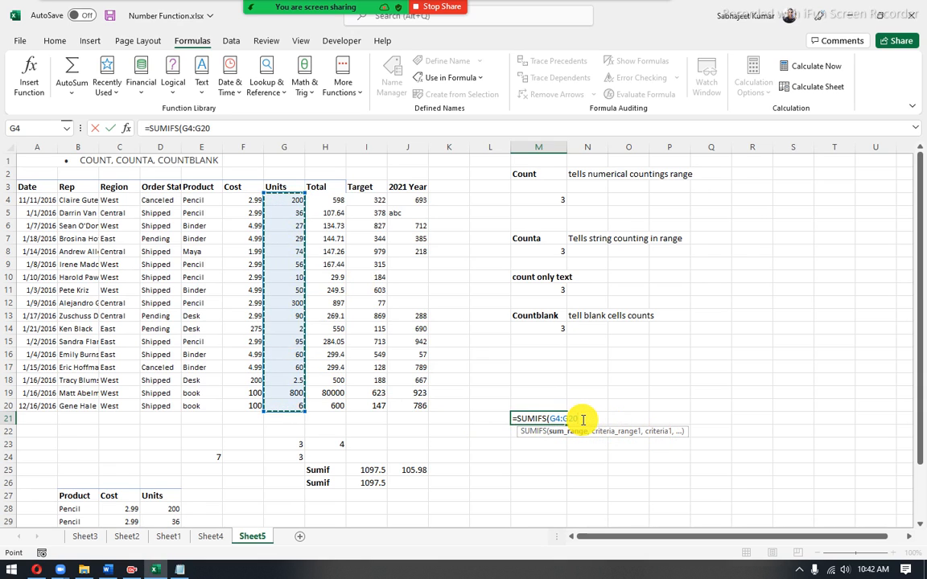
pyautogui.write(',')
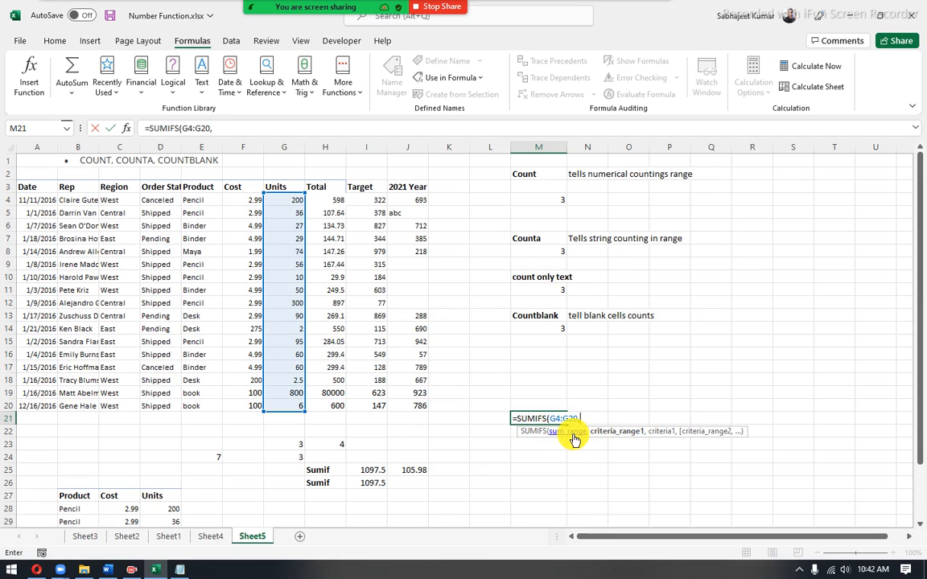
pyautogui.click(563, 433)
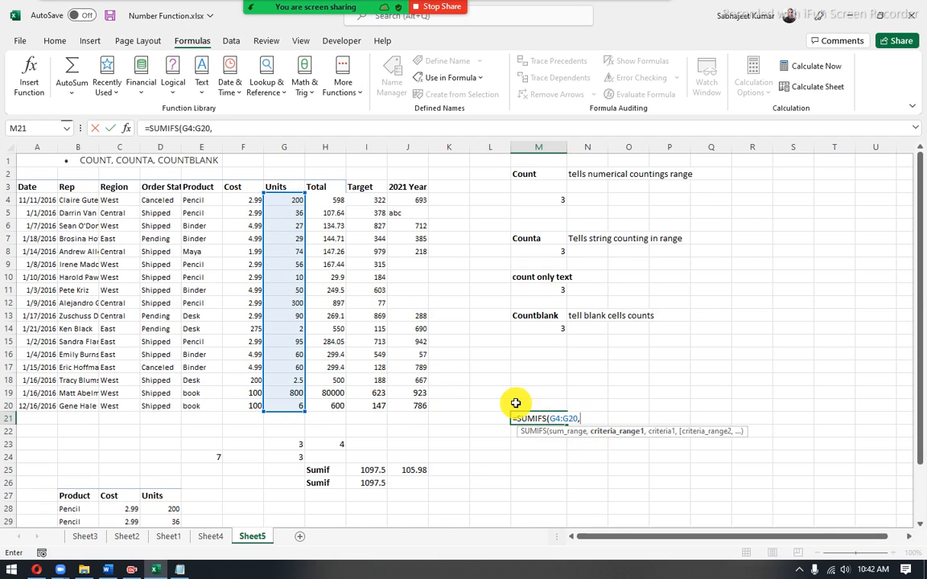
pyautogui.click(567, 434)
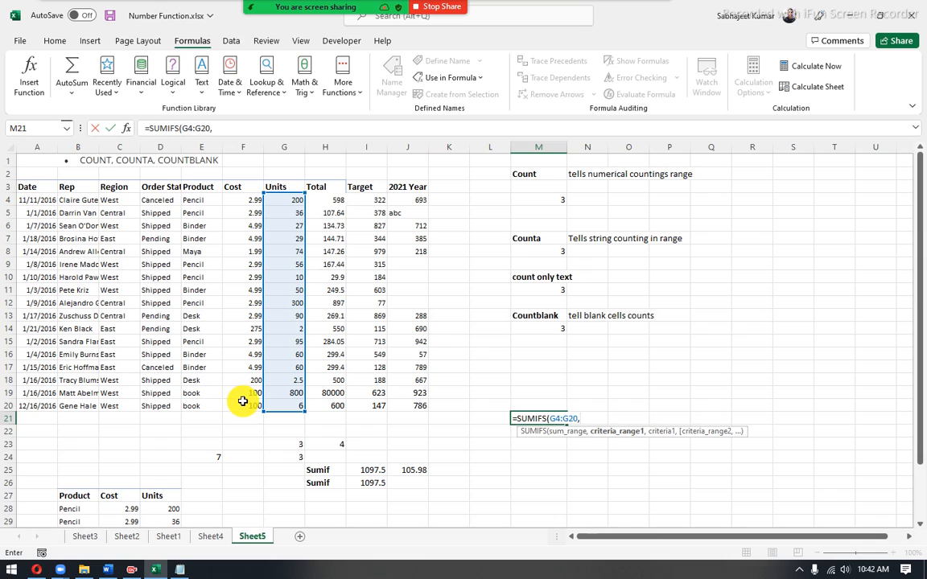
pyautogui.press('Escape')
# - Enter a SUMIFS formula in M22 with G4:G20 as both sum range and criteria range and ">50" as the criteria
pyautogui.click(563, 433)
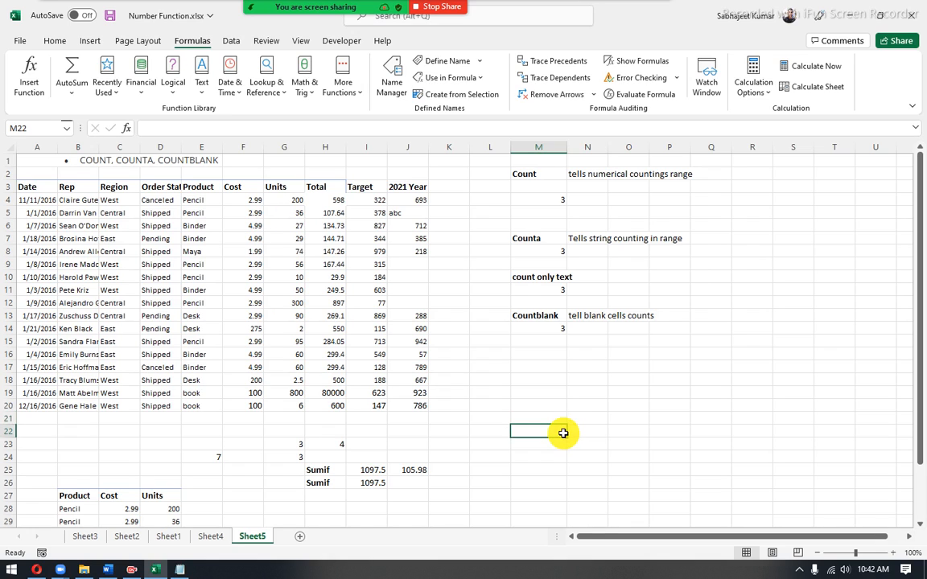
pyautogui.write('=sumi')
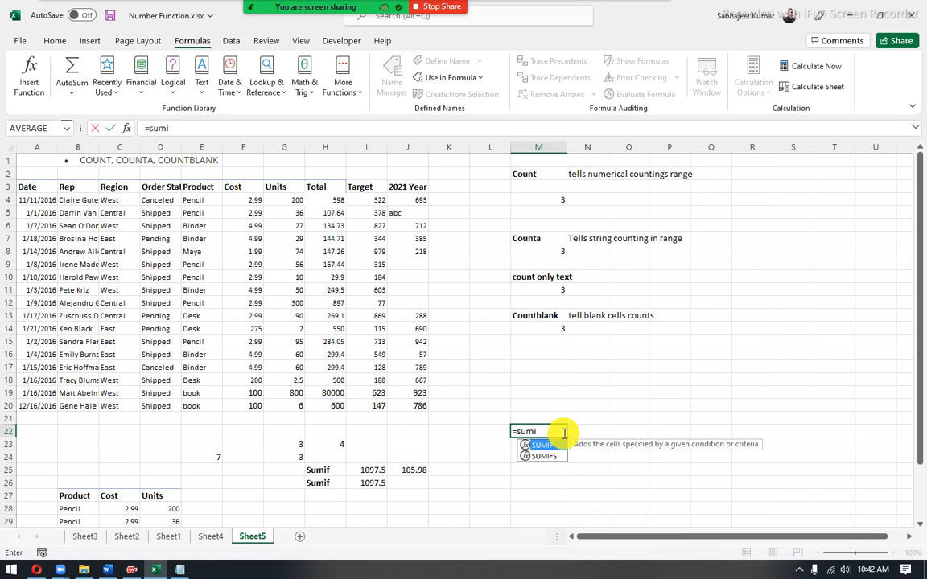
pyautogui.press('Tab')
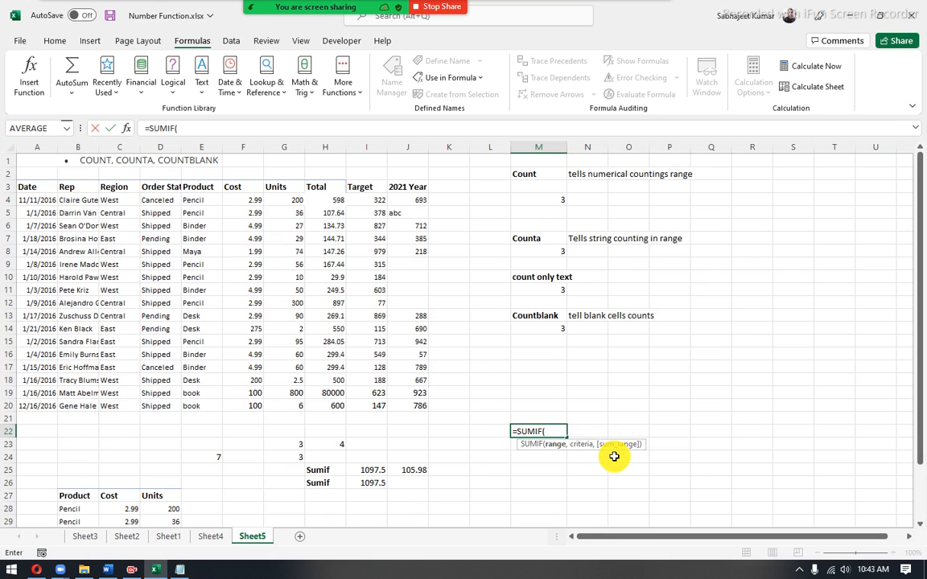
pyautogui.press('BackSpace')
pyautogui.write('S(')
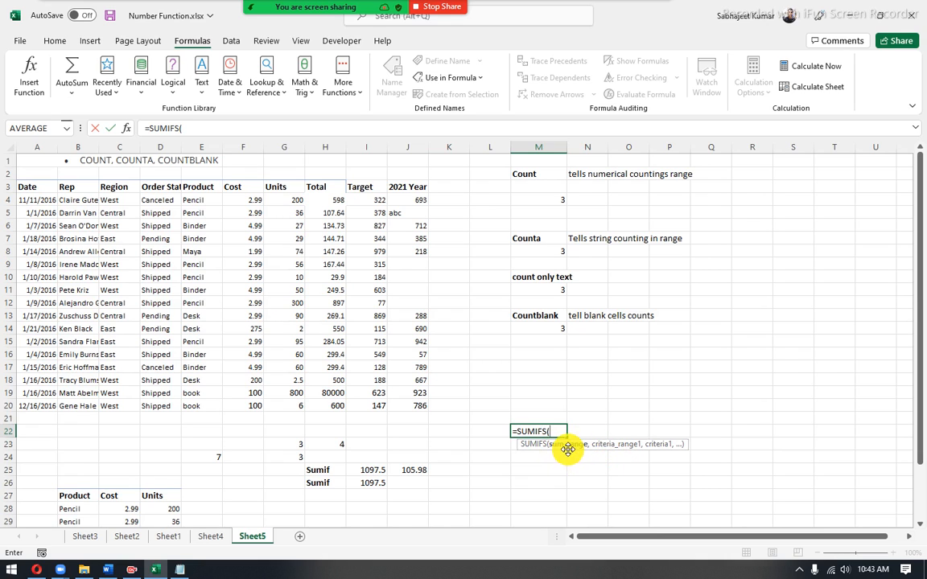
pyautogui.moveTo(278, 199); pyautogui.dragTo(300, 407)
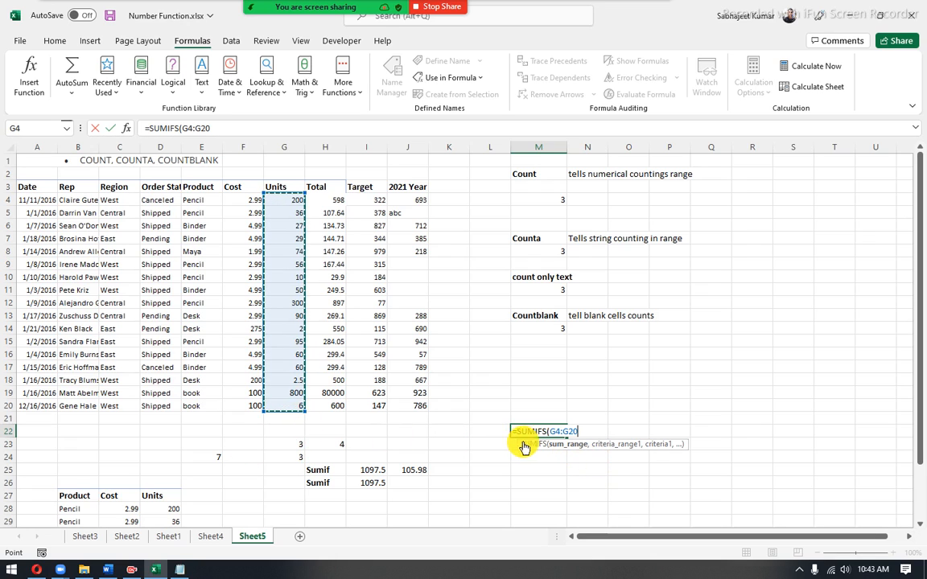
pyautogui.write(',')
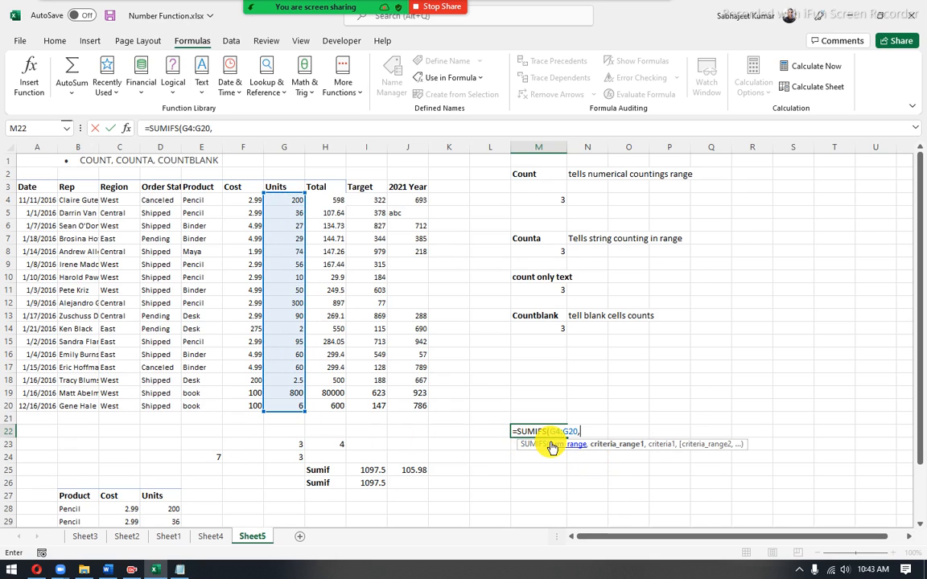
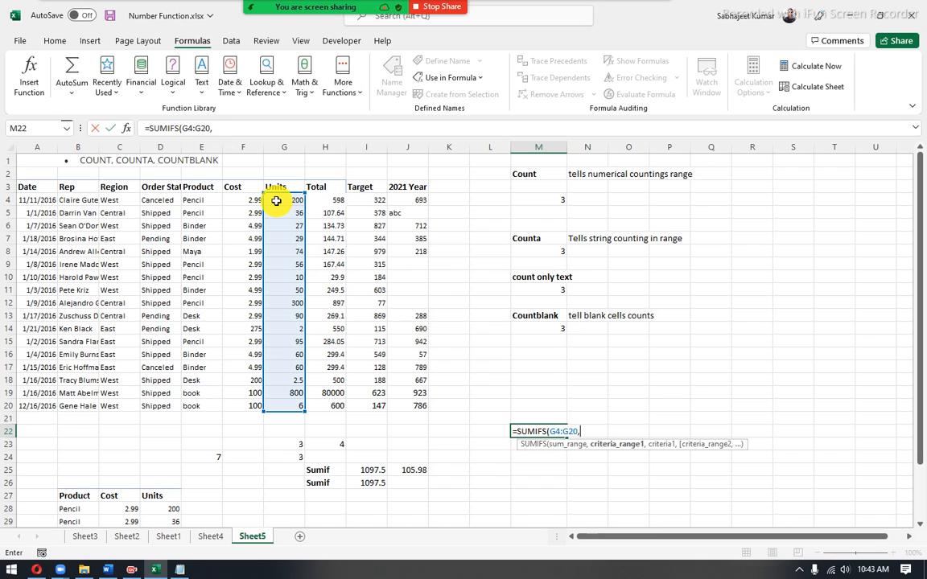
pyautogui.moveTo(276, 202); pyautogui.dragTo(284, 400)
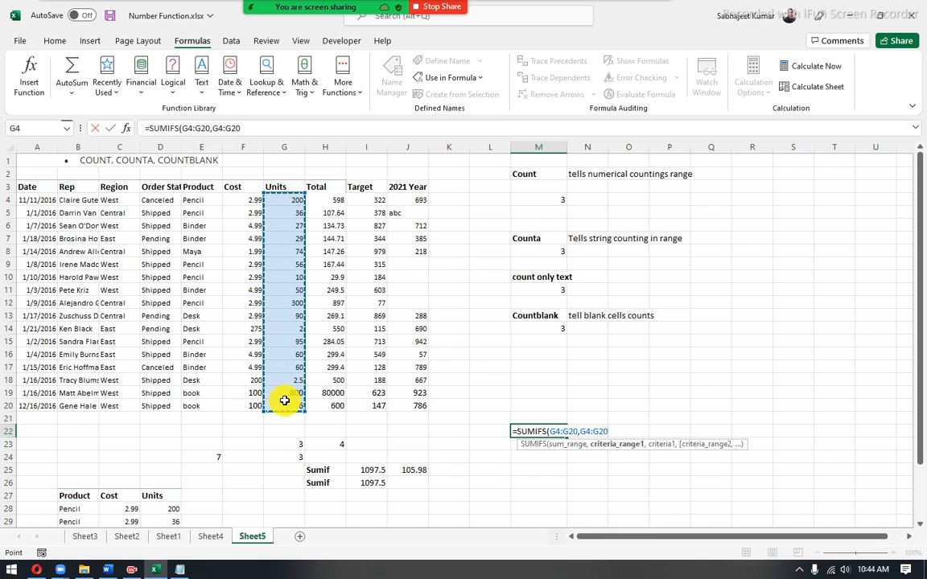
pyautogui.write(',">50')
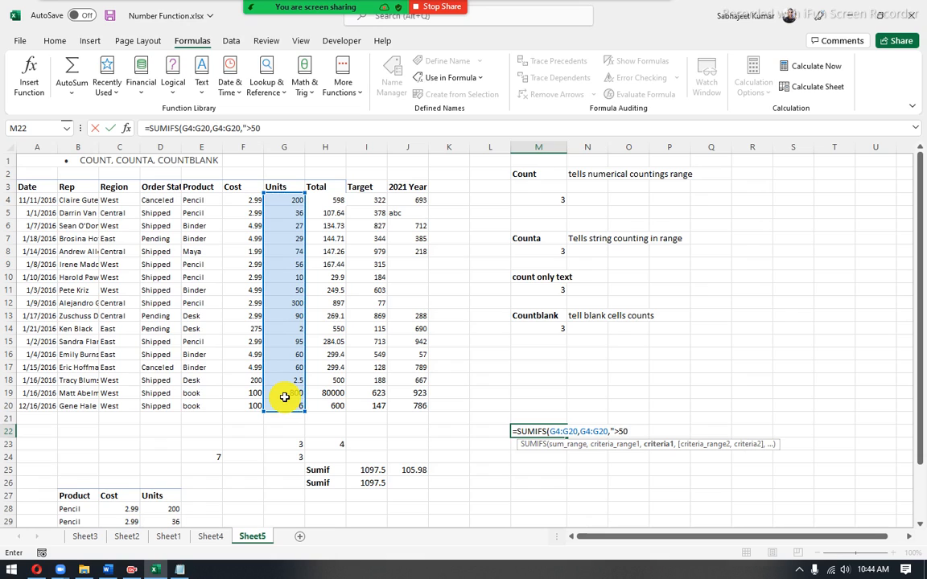
pyautogui.write('"')
pyautogui.press('Return')
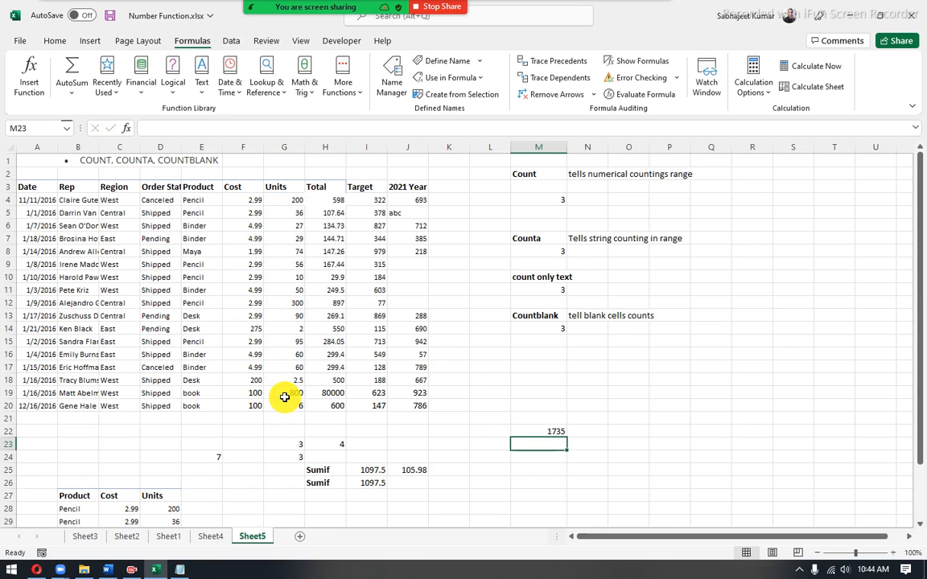
# - Filter the Units column to show only values above 50: 56, 60, 74, 90, 95, 200, 300 and 800
pyautogui.click(284, 248)
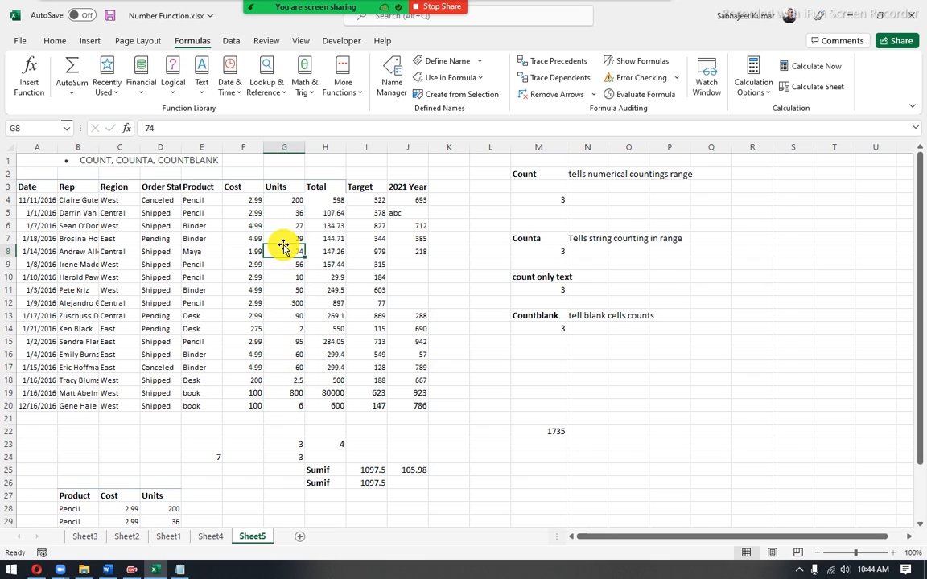
pyautogui.hotkey('ctrl', 'shift', 'l')
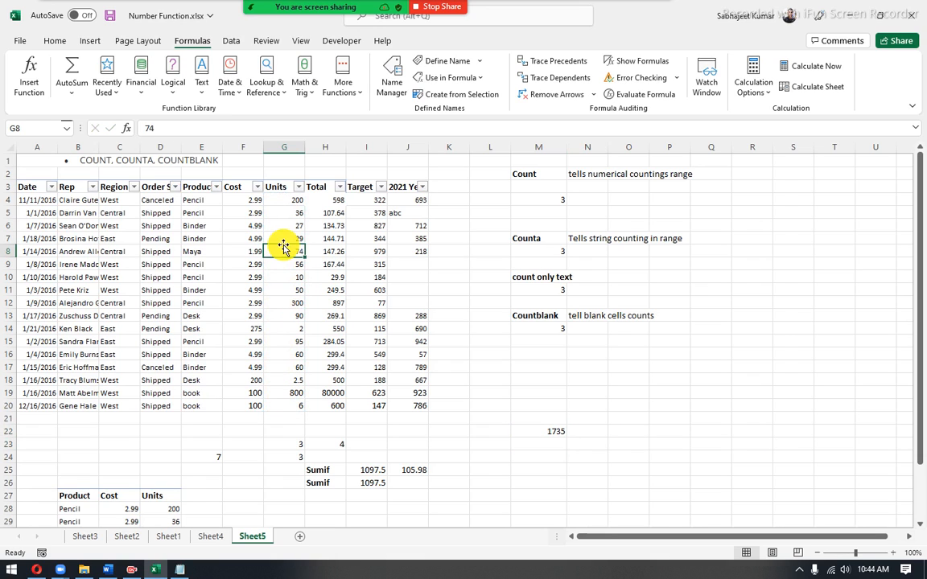
pyautogui.click(300, 187)
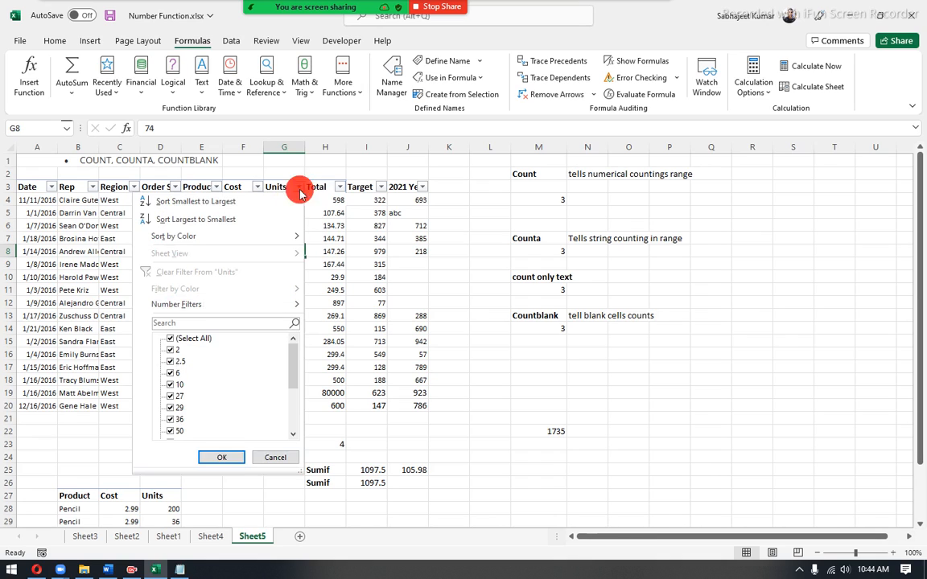
pyautogui.click(170, 340)
pyautogui.scroll(-2, 172, 430)
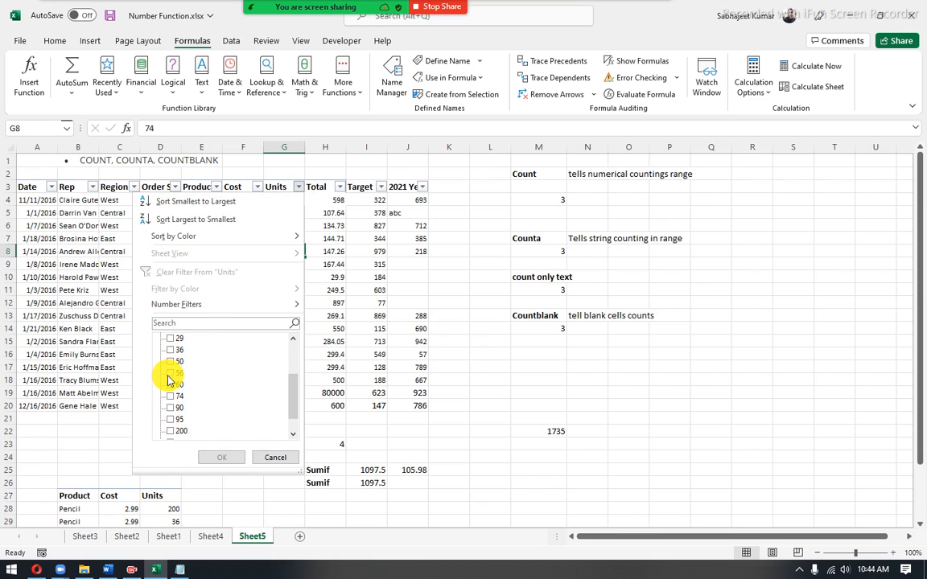
pyautogui.click(170, 373)
pyautogui.click(170, 385)
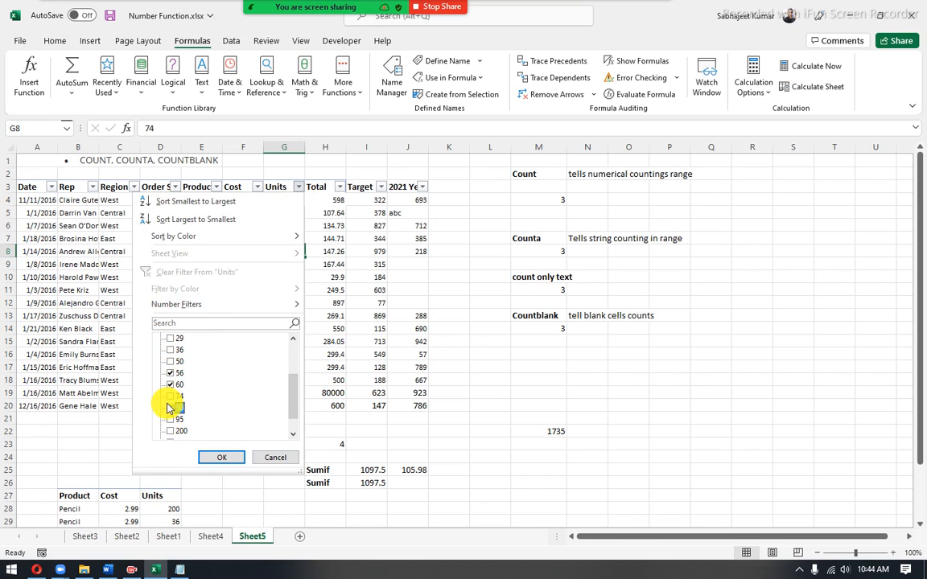
pyautogui.click(170, 396)
pyautogui.click(170, 430)
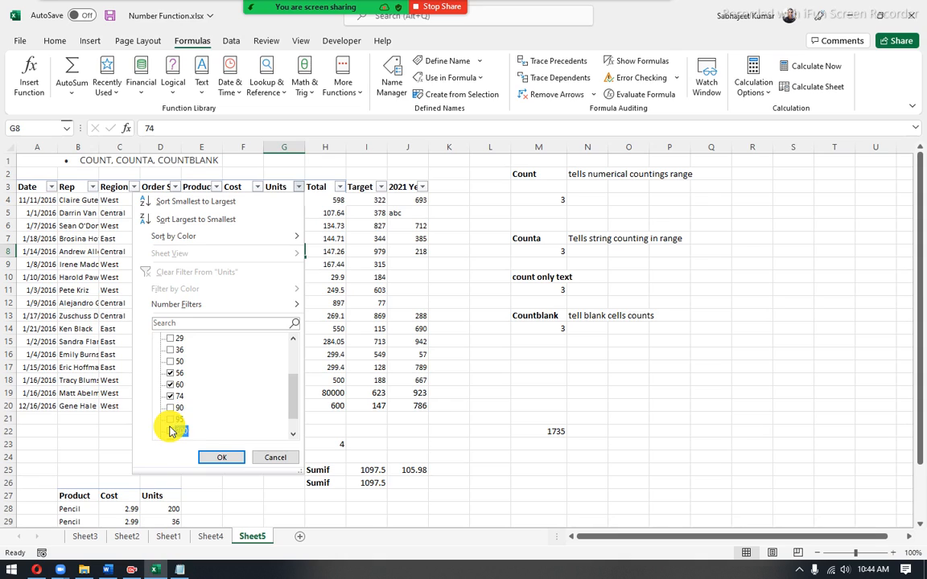
pyautogui.click(170, 419)
pyautogui.scroll(-1, 170, 409)
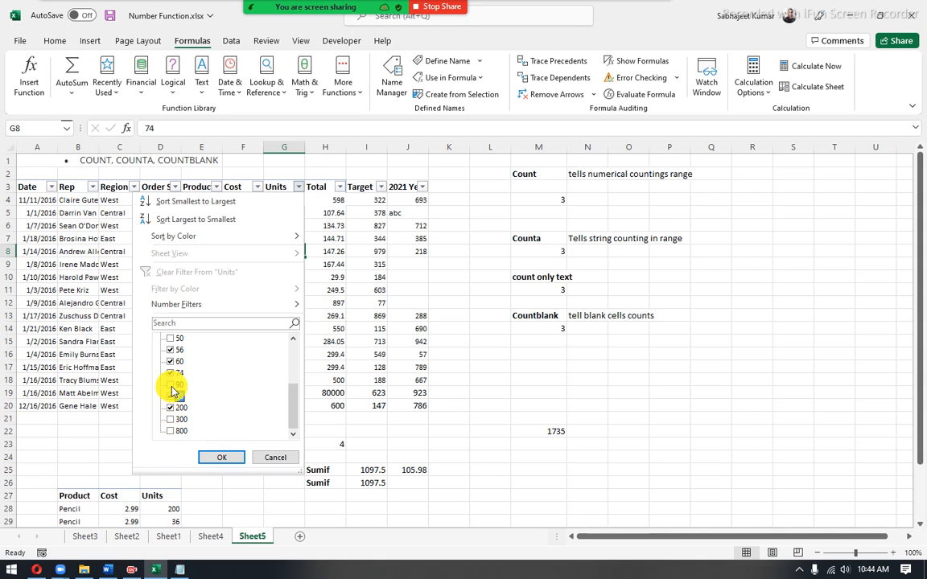
pyautogui.click(171, 385)
pyautogui.click(169, 420)
pyautogui.click(171, 432)
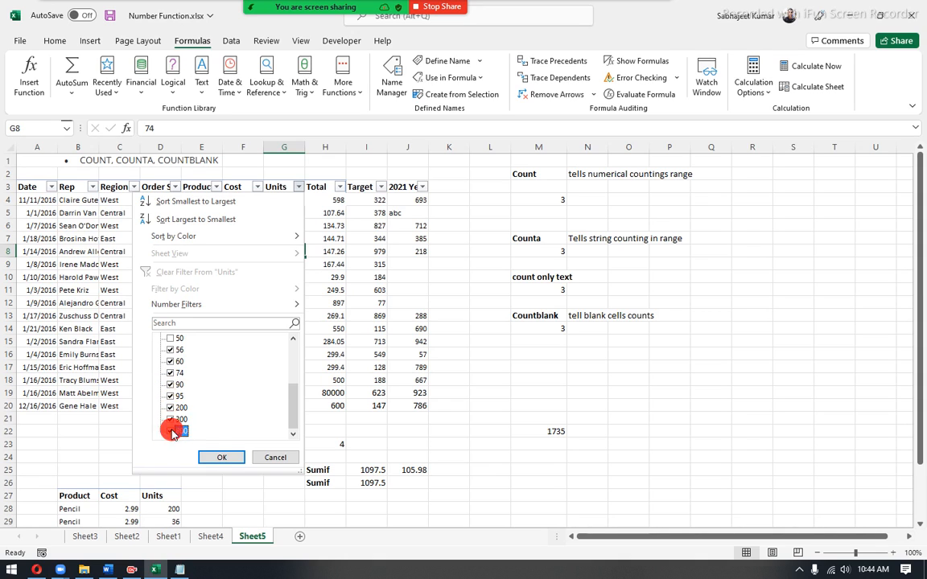
pyautogui.click(222, 457)
# - Compare the sum of the filtered Units cells with the SUMIFS result in M22 and remove the filter
pyautogui.moveTo(298, 202); pyautogui.dragTo(300, 306)
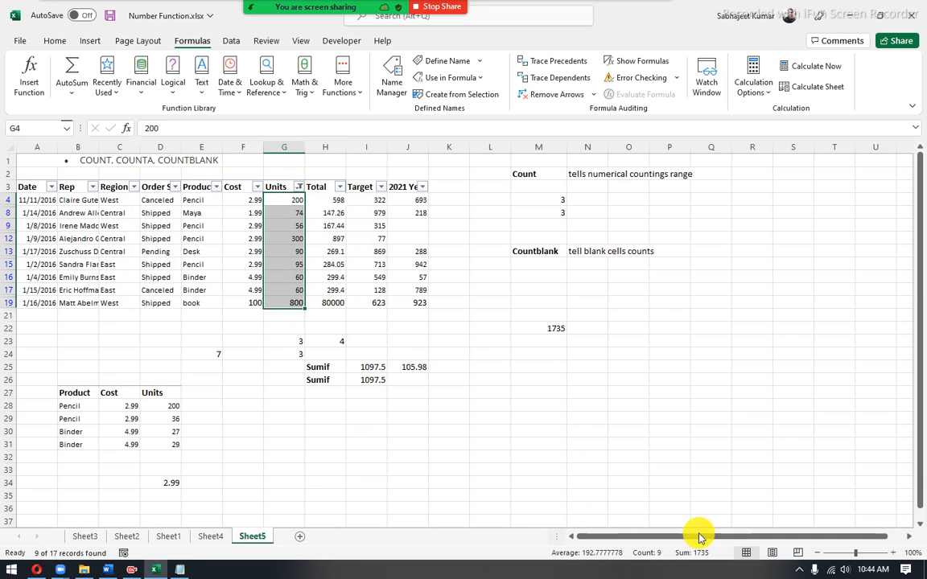
pyautogui.click(550, 331)
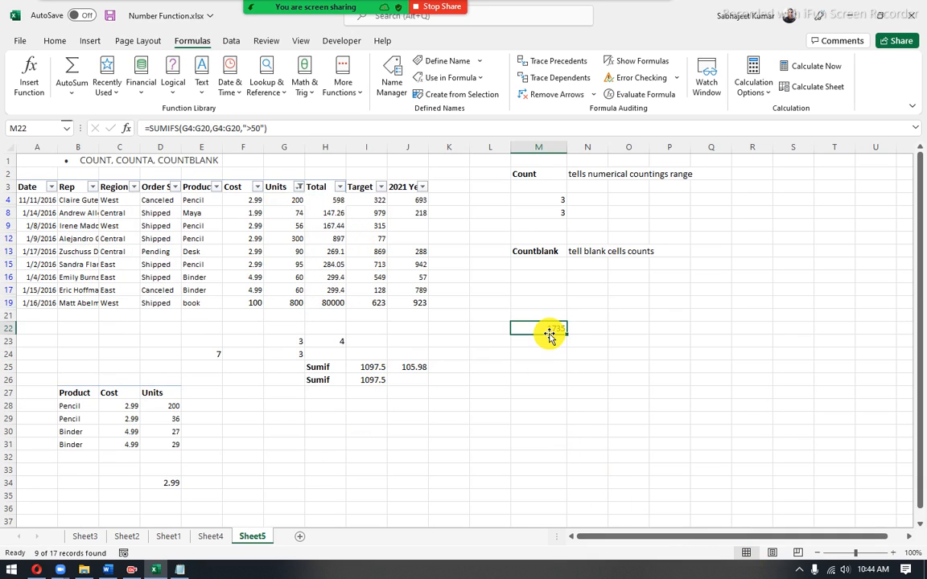
pyautogui.click(322, 272)
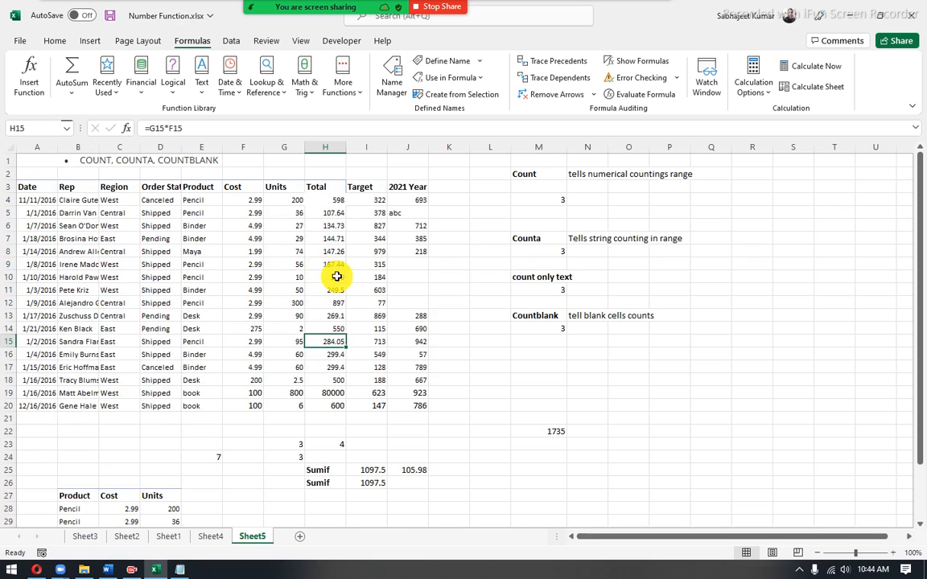
# - Begin a SUMIFS formula in M23 with G4:G20 as the sum range and E4:E20 matching "Pencil" as the first condition
pyautogui.click(553, 432)
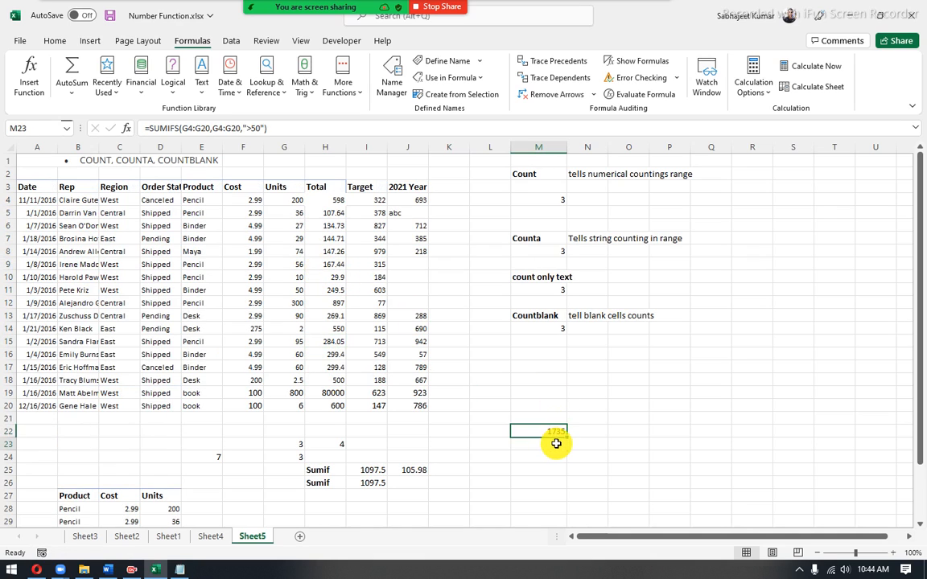
pyautogui.click(556, 443)
pyautogui.write('=')
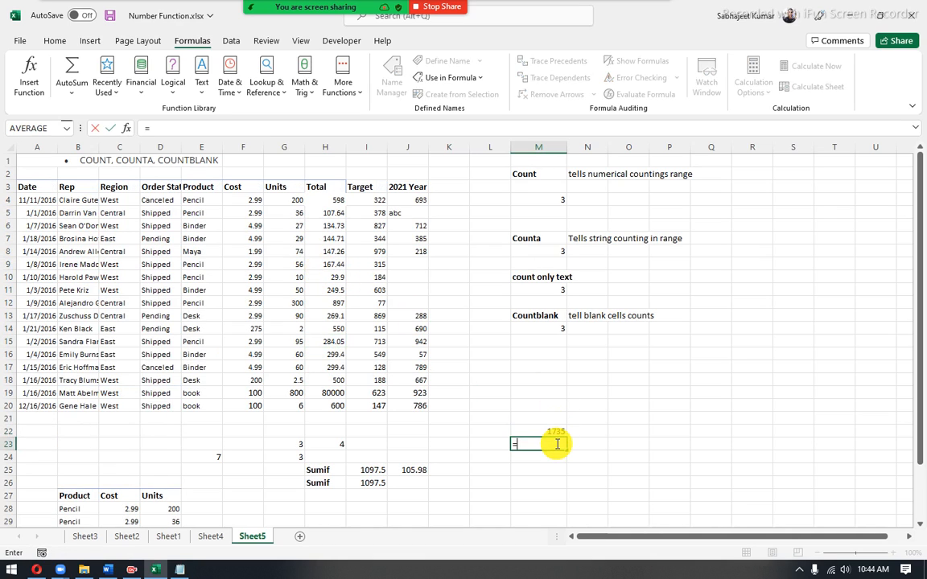
pyautogui.write('sumifs')
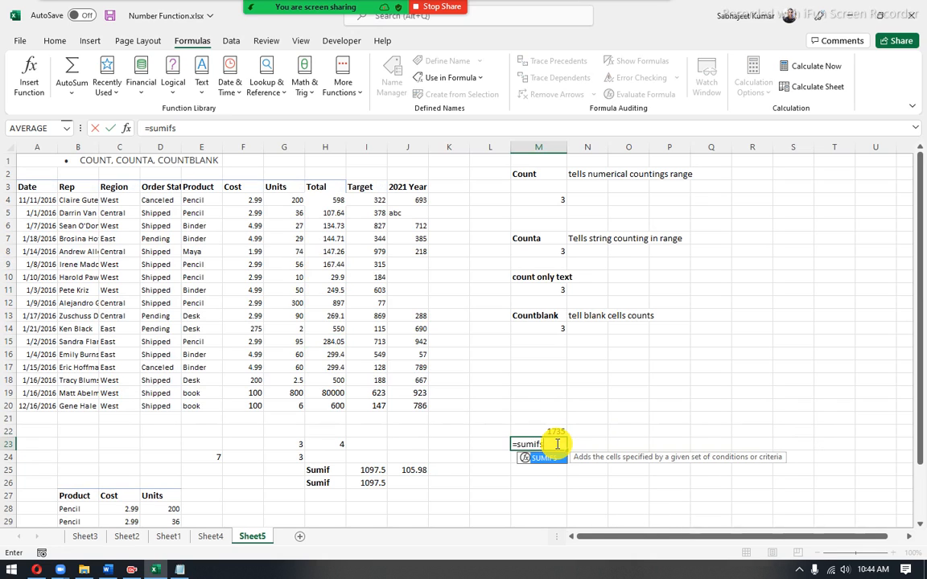
pyautogui.press('Tab')
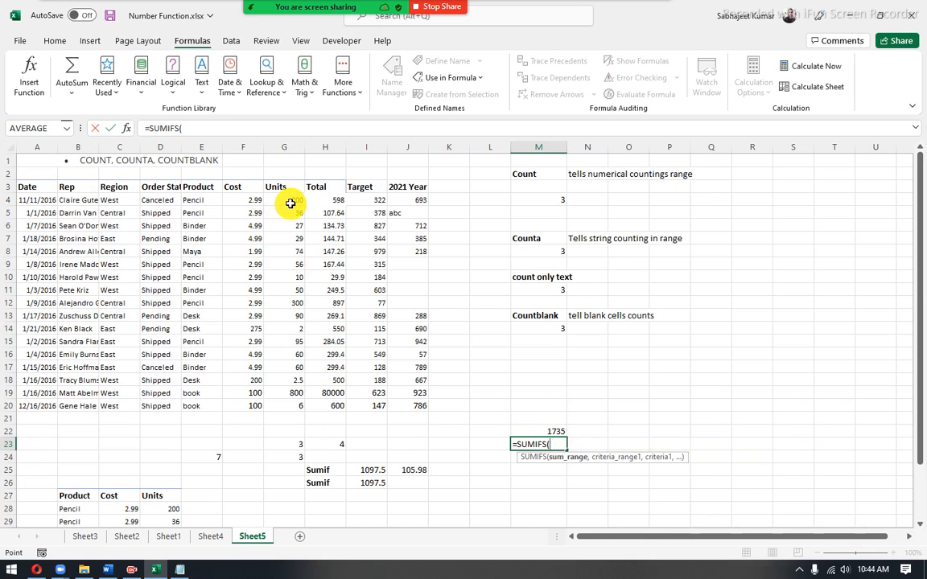
pyautogui.moveTo(290, 204); pyautogui.dragTo(304, 408)
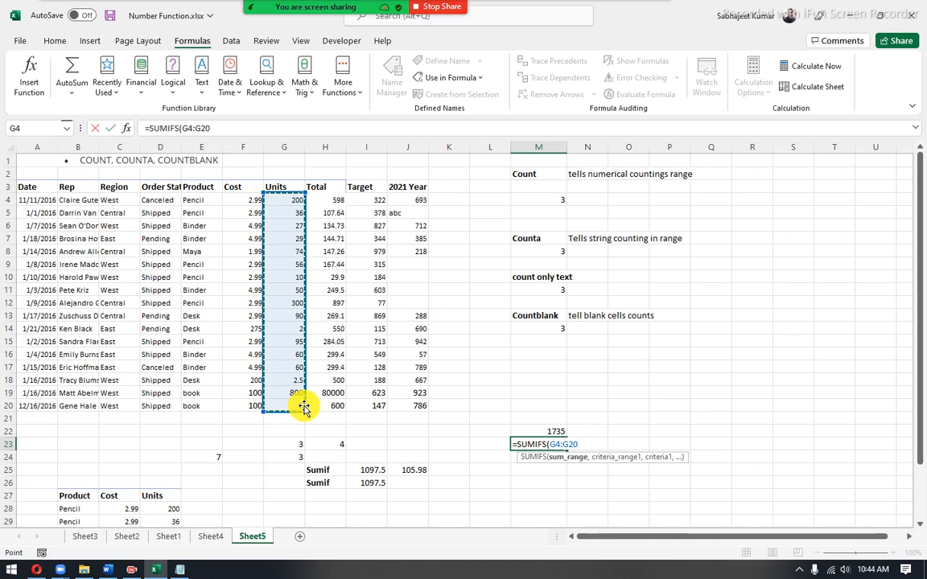
pyautogui.write(',')
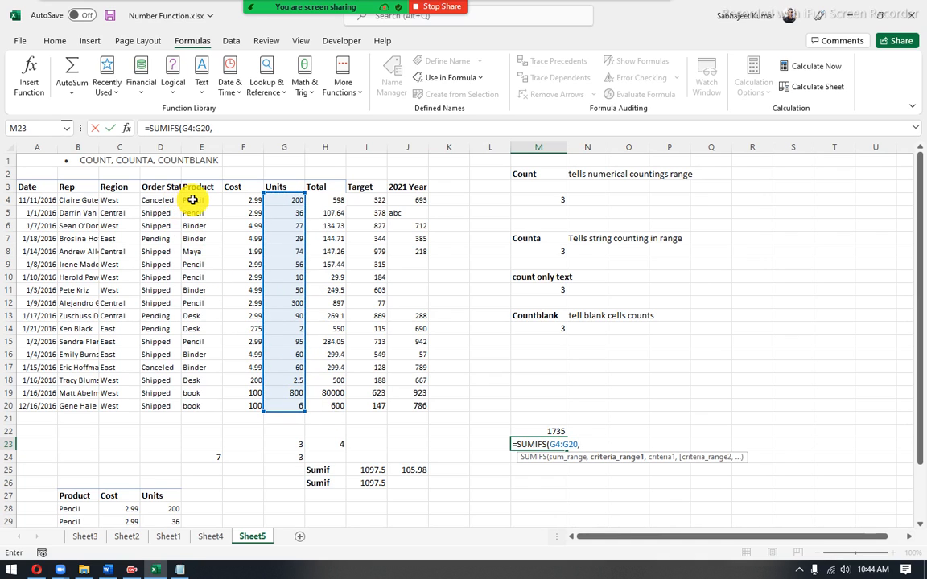
pyautogui.moveTo(193, 199); pyautogui.dragTo(201, 404)
pyautogui.write(',')
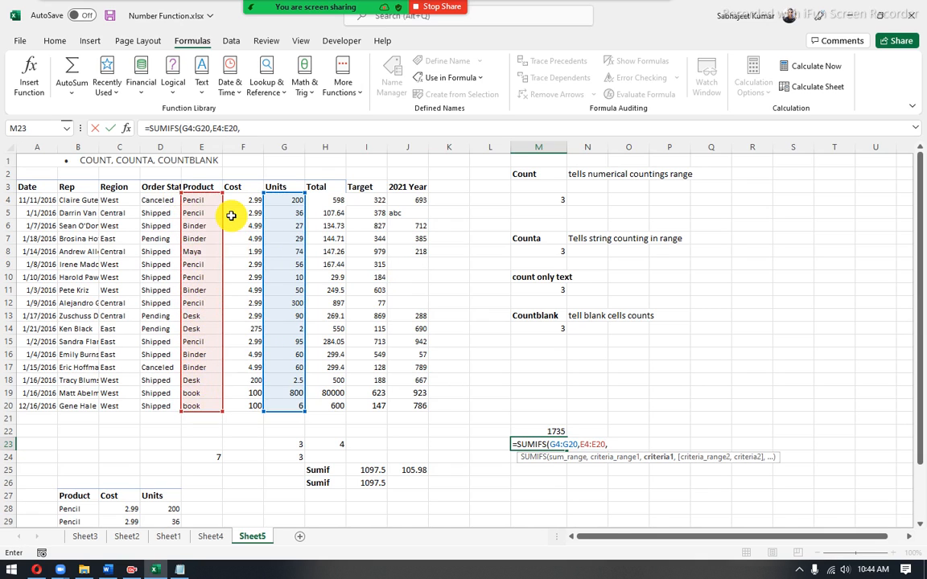
pyautogui.write('"Pencil",')
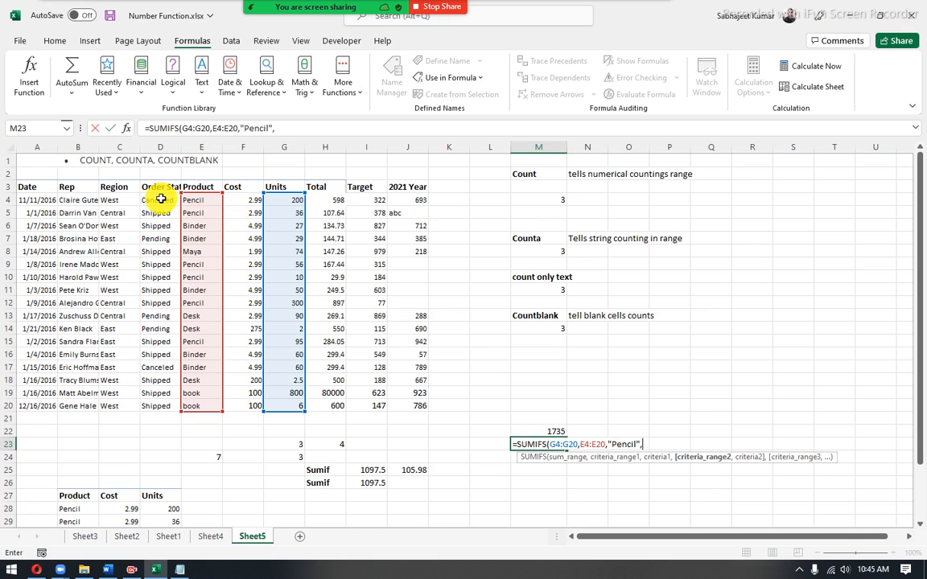
# - Complete the M23 SUMIFS formula with D4:D20 matching "Shipped" and F4:F20 matching ">3" as further conditions
pyautogui.moveTo(161, 200); pyautogui.dragTo(156, 413)
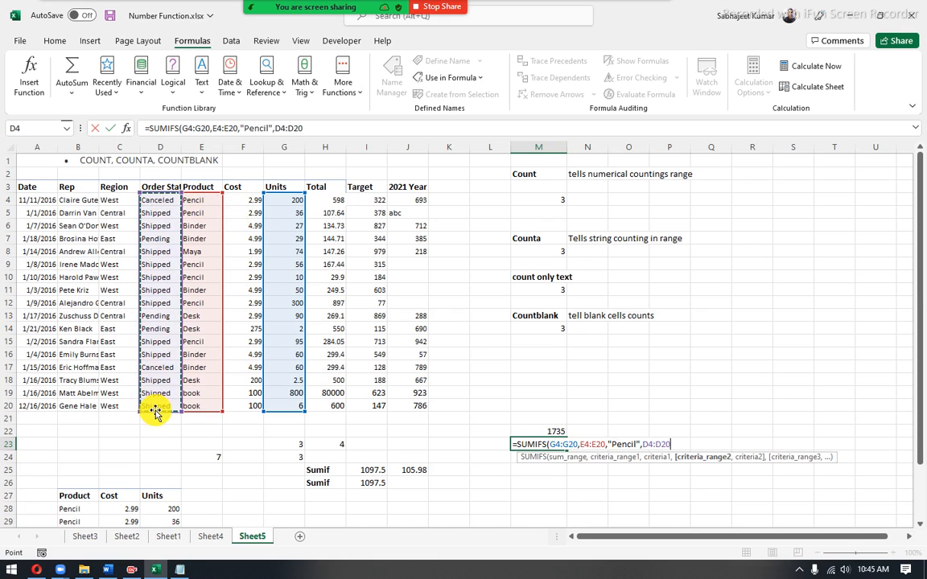
pyautogui.write(',')
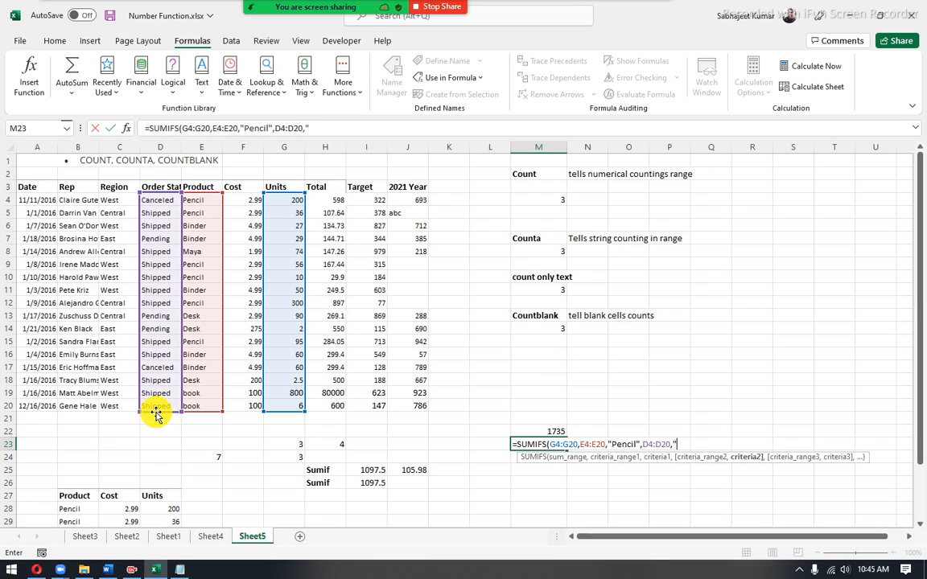
pyautogui.write('"Shipped",')
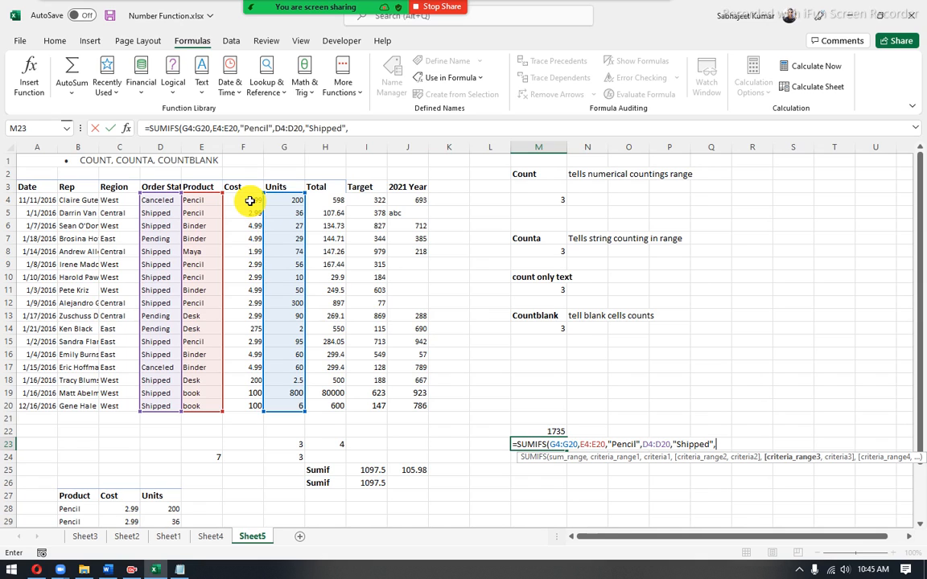
pyautogui.moveTo(249, 200); pyautogui.dragTo(240, 403)
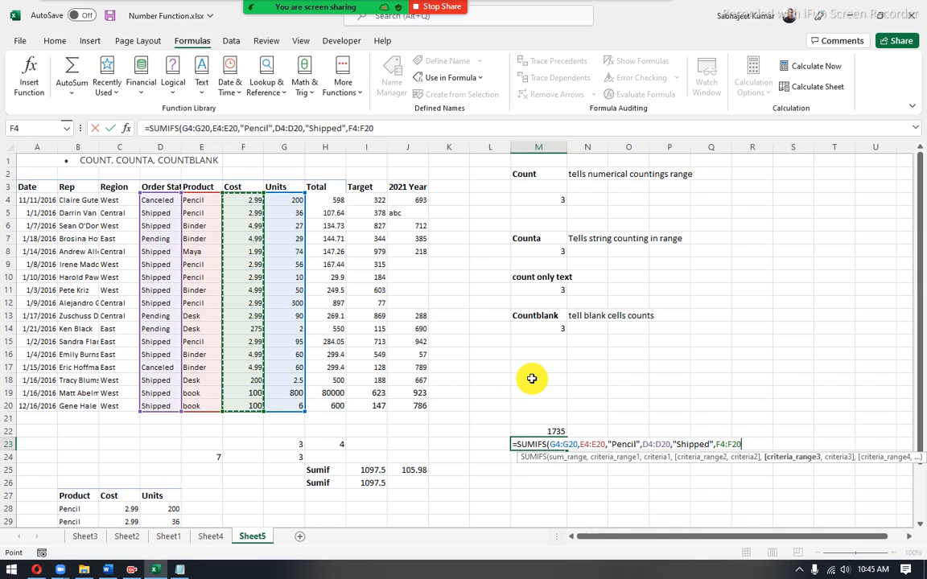
pyautogui.write(',')
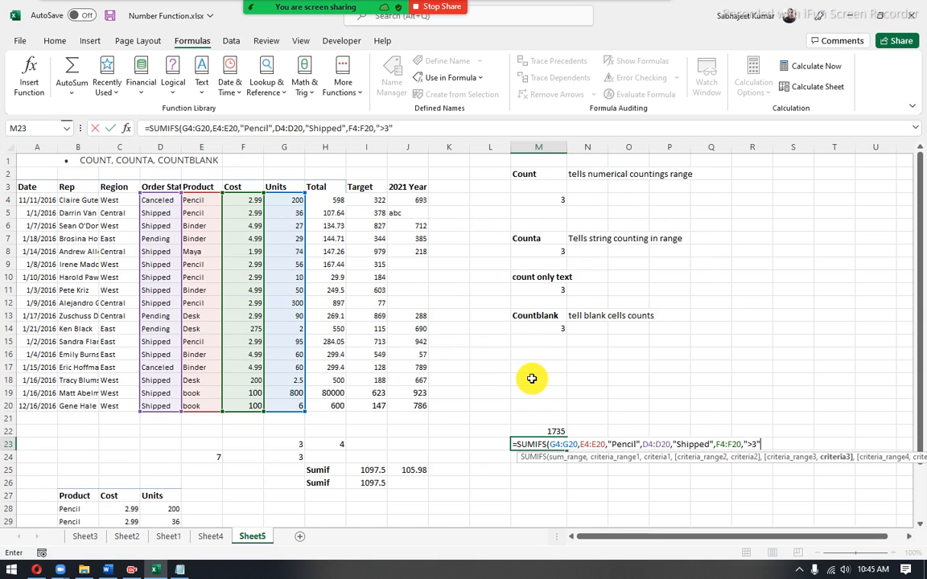
pyautogui.write('">3"')
pyautogui.press('Return')
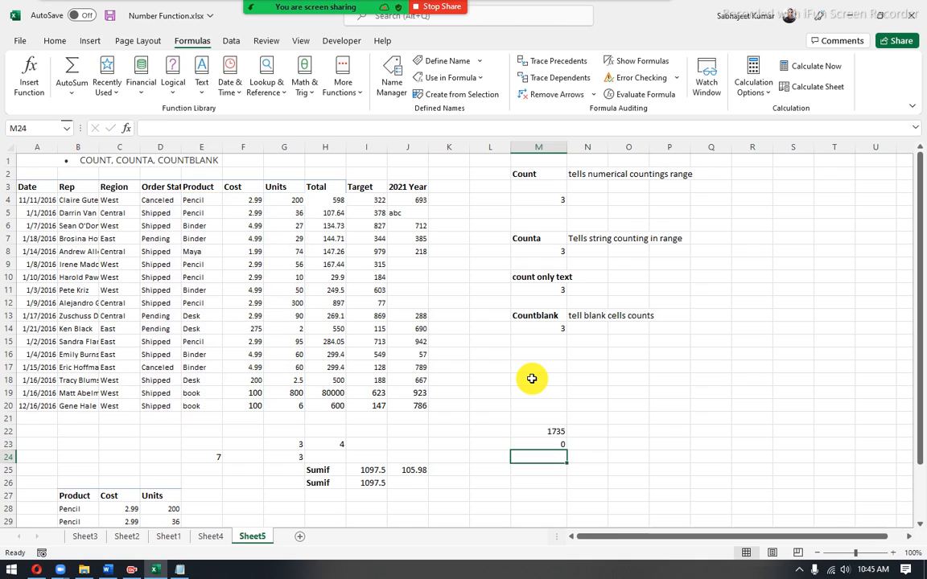
# - Review the ranges in the M23 formula and filter the Product column to show only Pencil
pyautogui.press('Up')
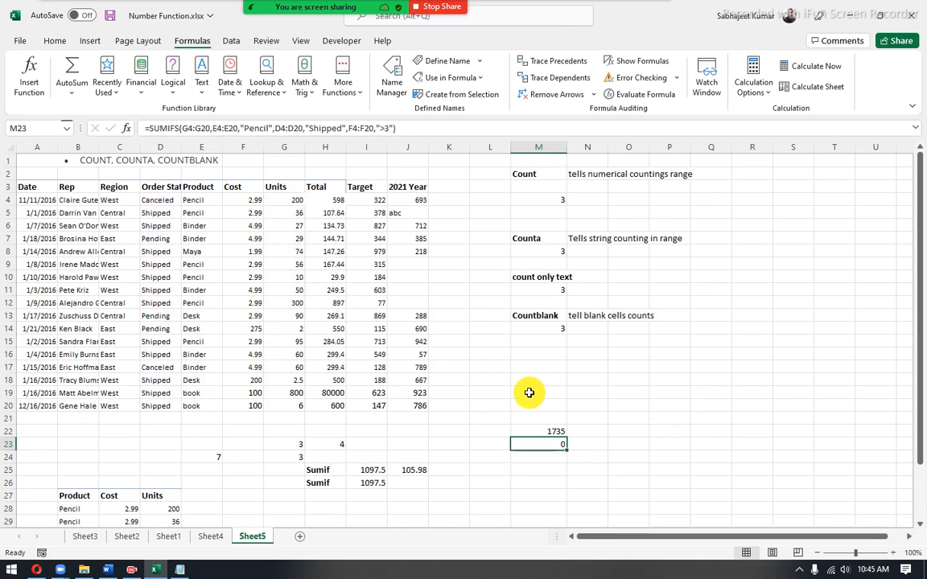
pyautogui.press('F2')
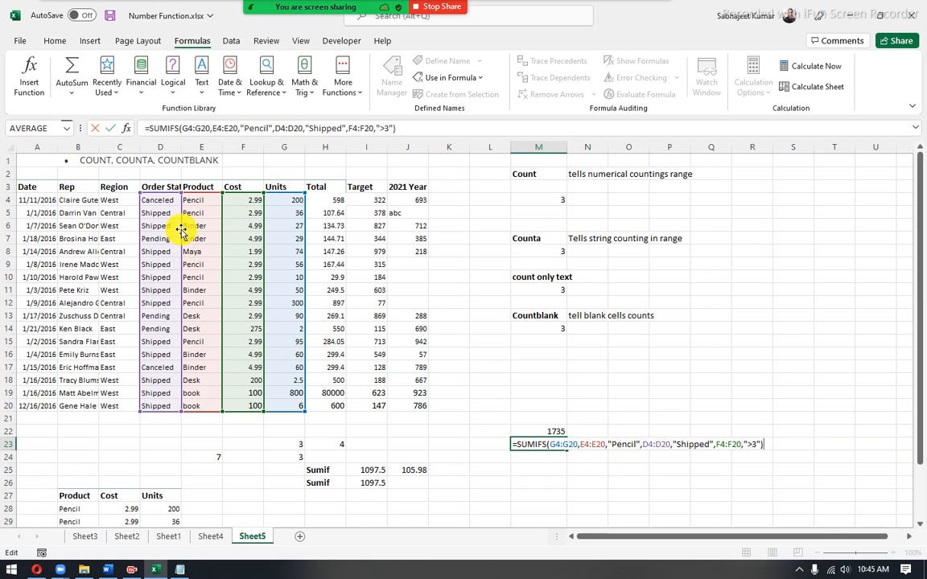
pyautogui.click(193, 197)
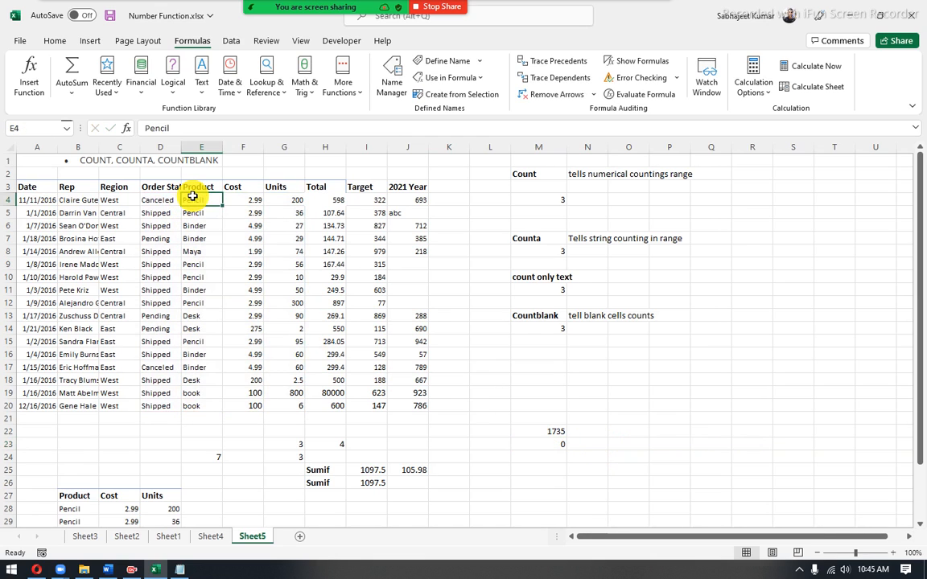
pyautogui.hotkey('ctrl', 'shift', 'l')
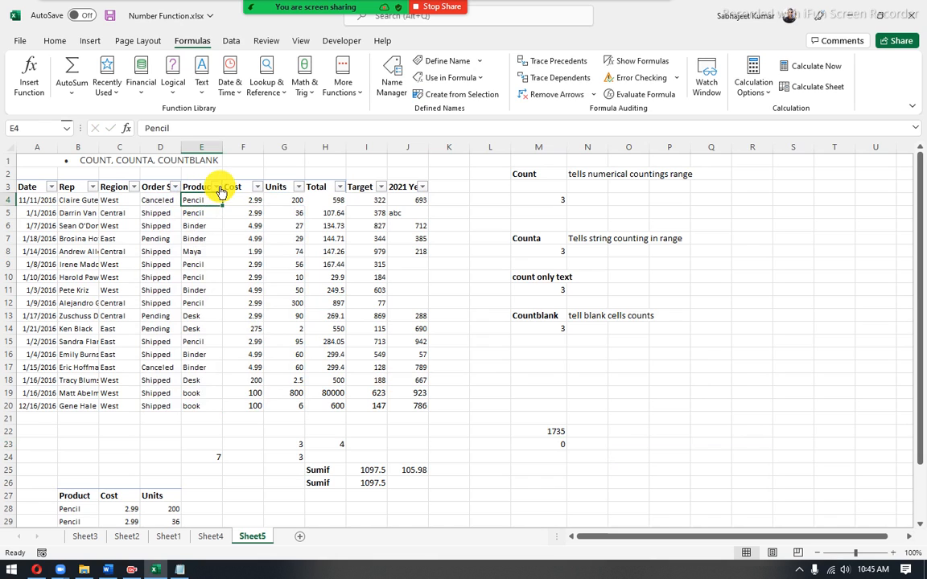
pyautogui.click(216, 186)
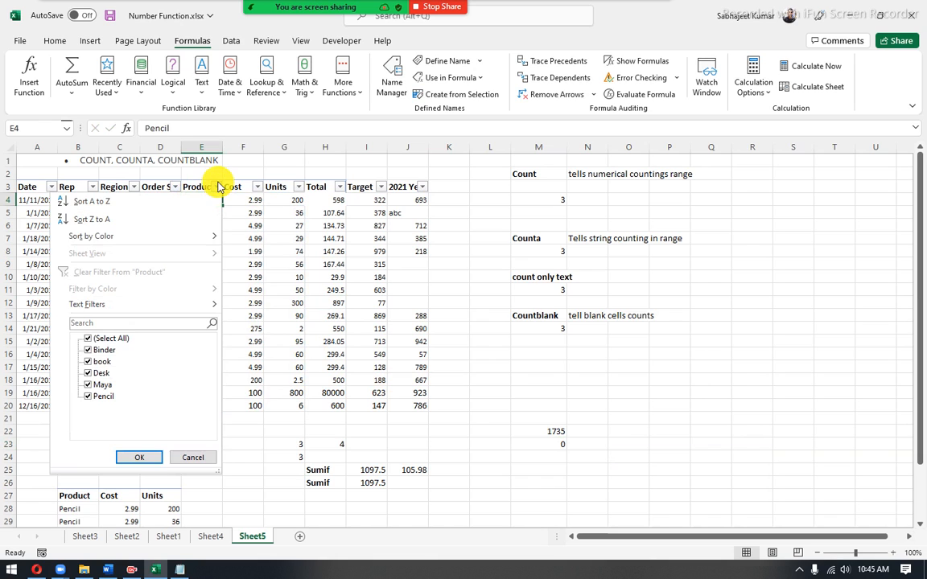
pyautogui.click(88, 338)
pyautogui.click(88, 396)
pyautogui.click(122, 458)
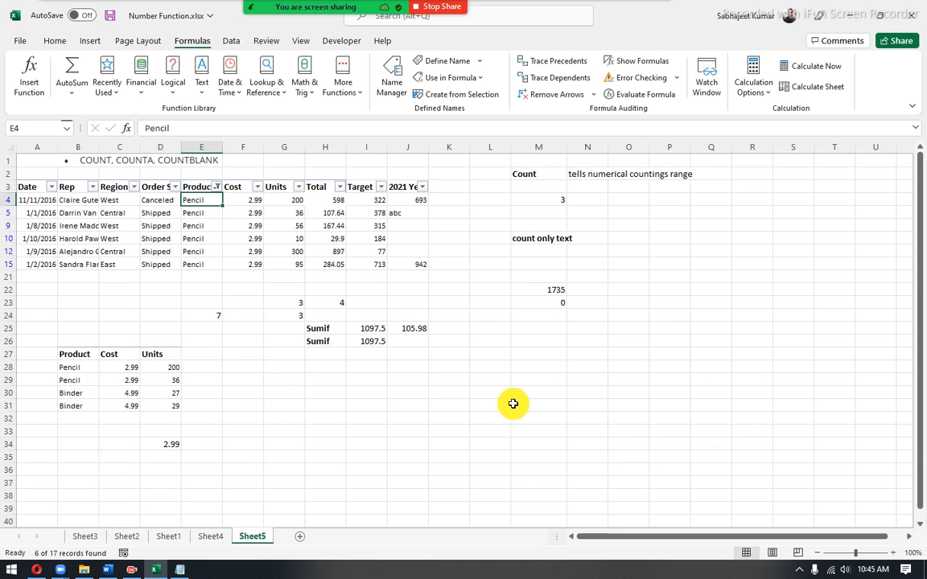
# - Filter the Order Status column to show only Shipped by excluding Canceled
pyautogui.click(544, 300)
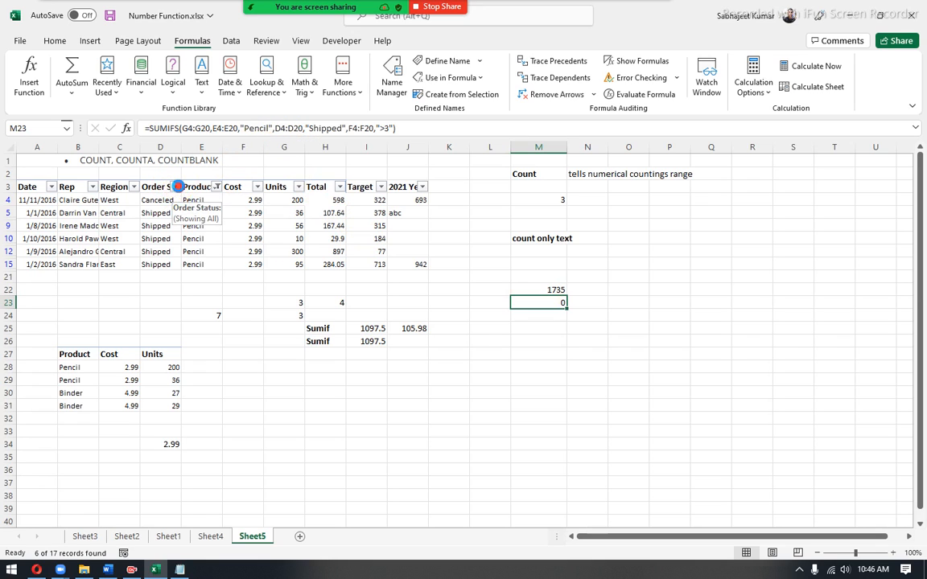
pyautogui.click(176, 188)
pyautogui.click(47, 350)
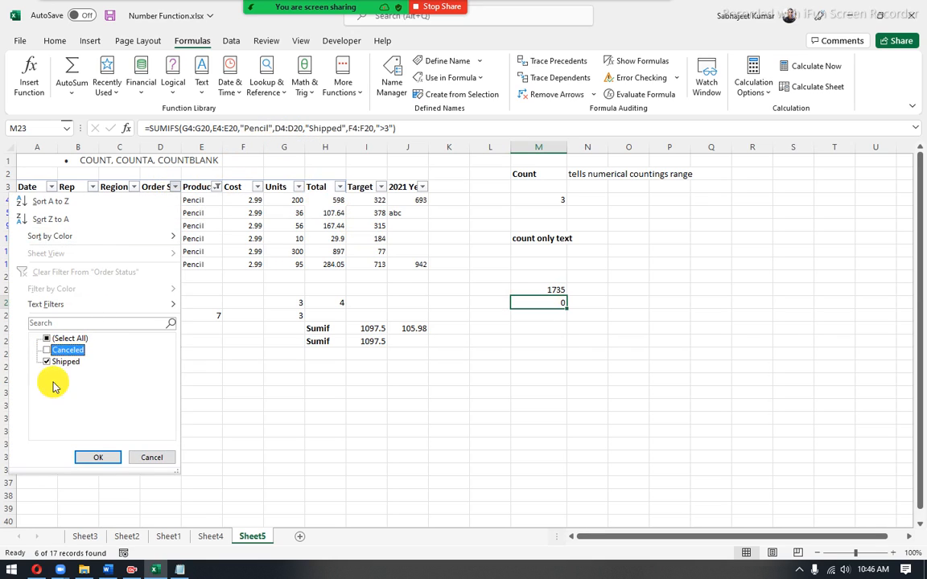
pyautogui.click(92, 457)
# - Check the filtered order status, product and cost cells against the conditions of the SUMIFS formula in M23
pyautogui.moveTo(171, 199); pyautogui.dragTo(202, 251)
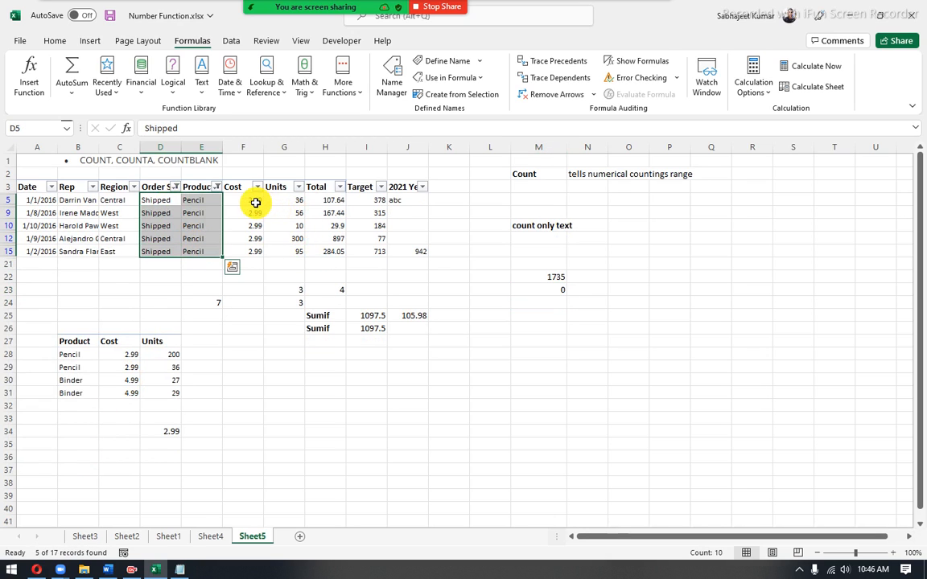
pyautogui.moveTo(253, 200); pyautogui.dragTo(258, 254)
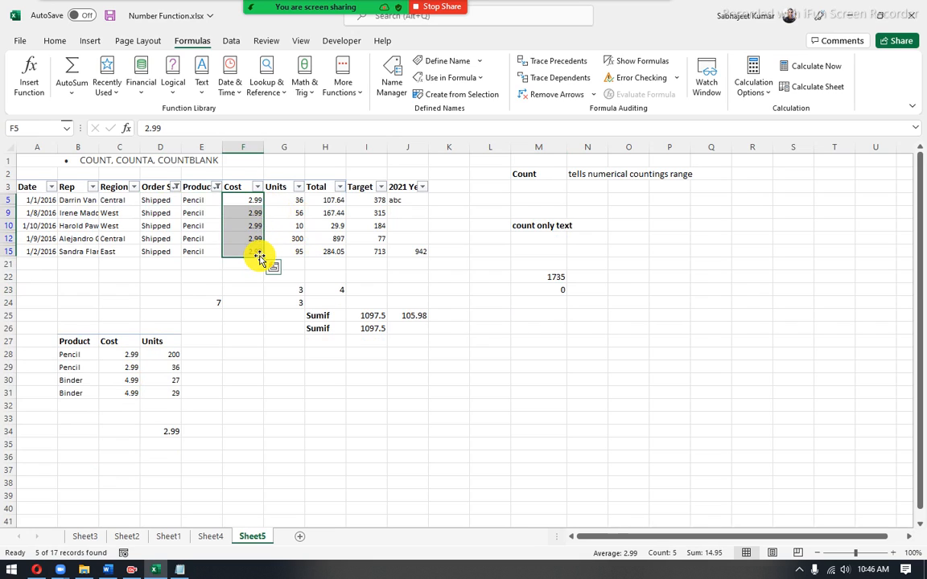
pyautogui.click(556, 289)
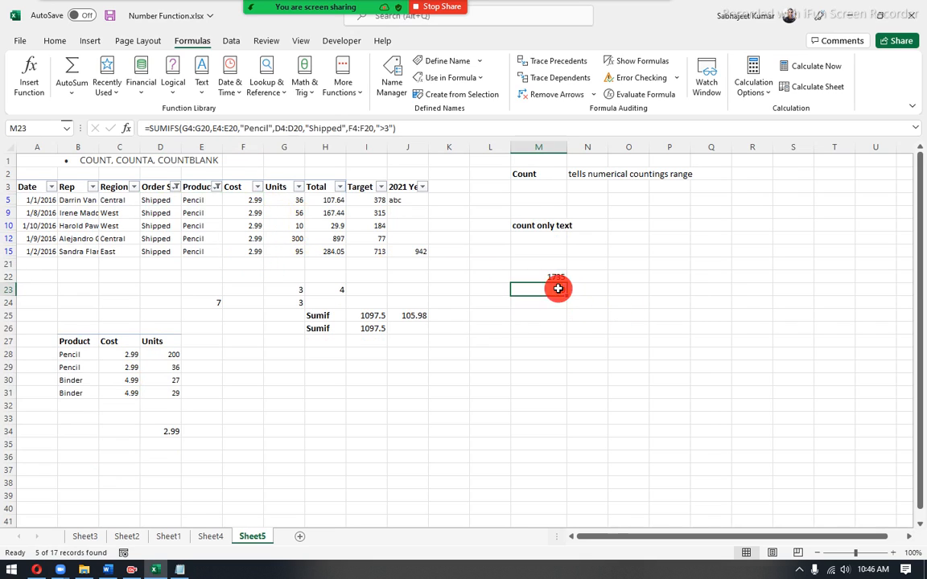
pyautogui.click(256, 187)
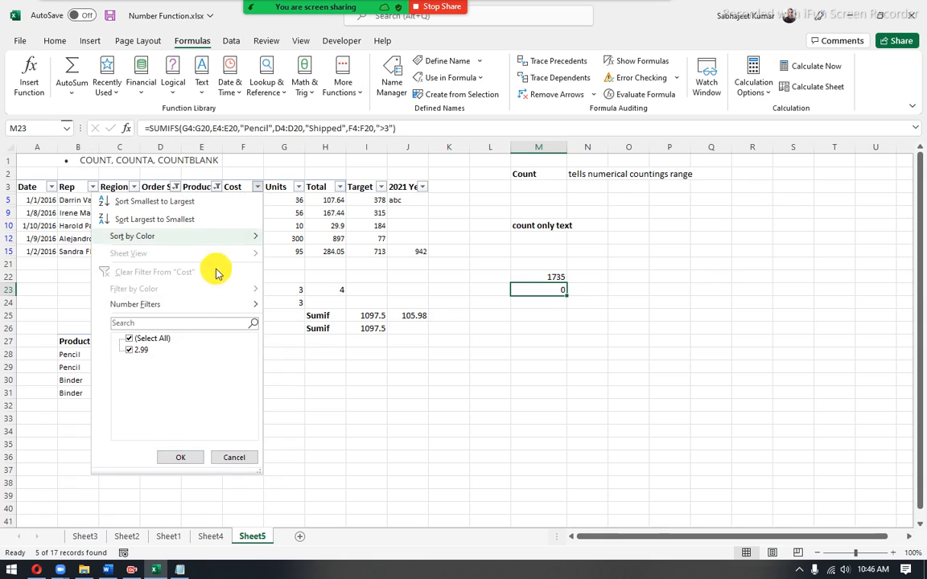
pyautogui.click(137, 351)
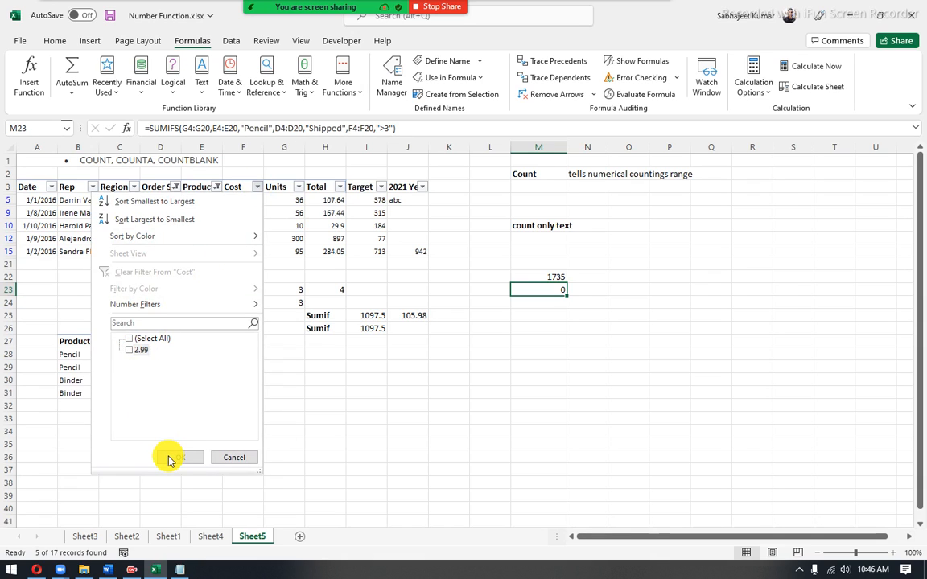
pyautogui.click(234, 457)
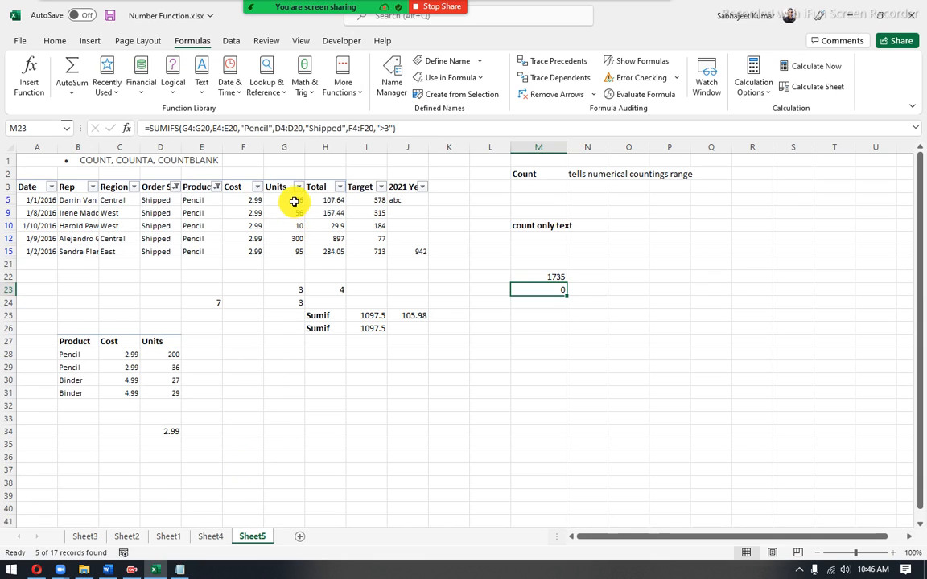
# - Check the Units values against the SUMIFS formula in M23, and set the pencil cost in F10 to 5
pyautogui.moveTo(295, 202); pyautogui.dragTo(295, 251)
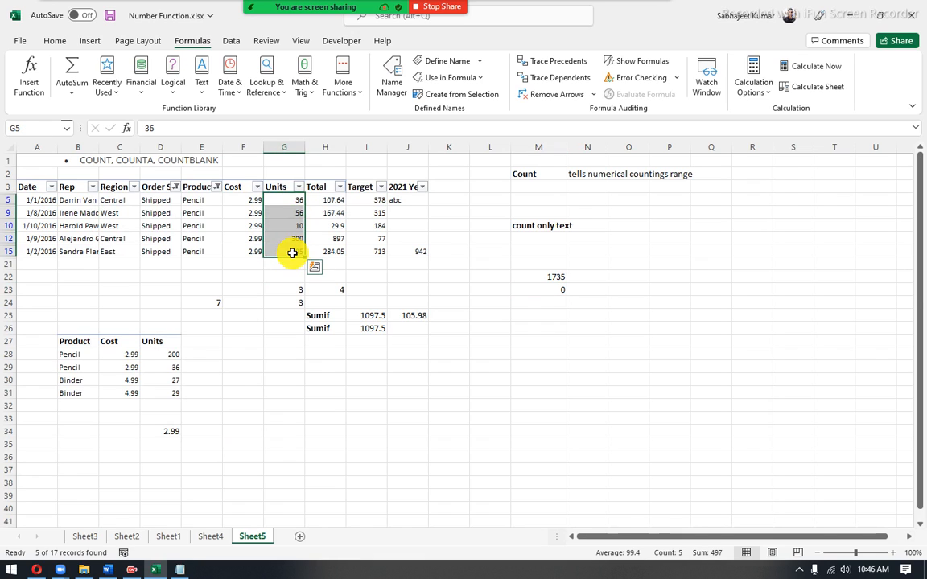
pyautogui.click(530, 288)
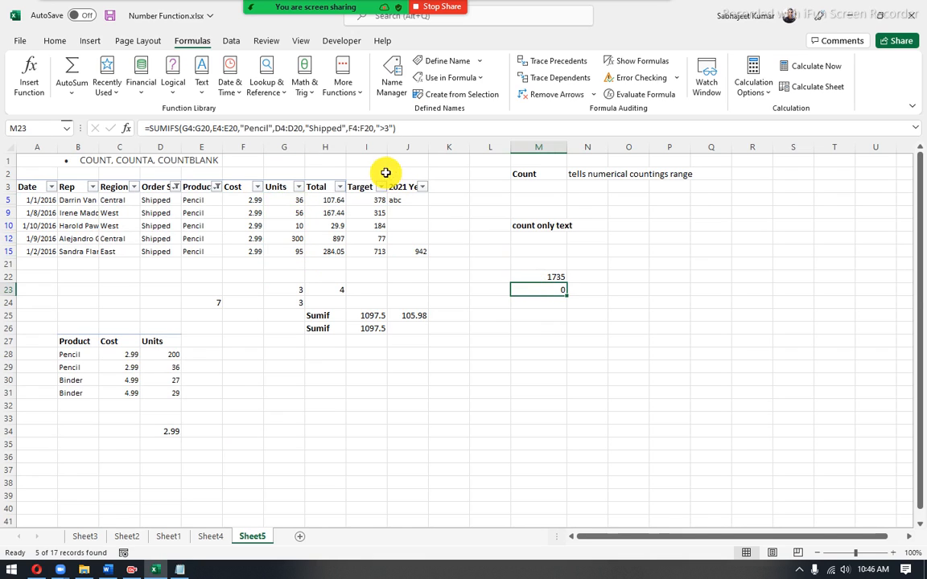
pyautogui.click(255, 226)
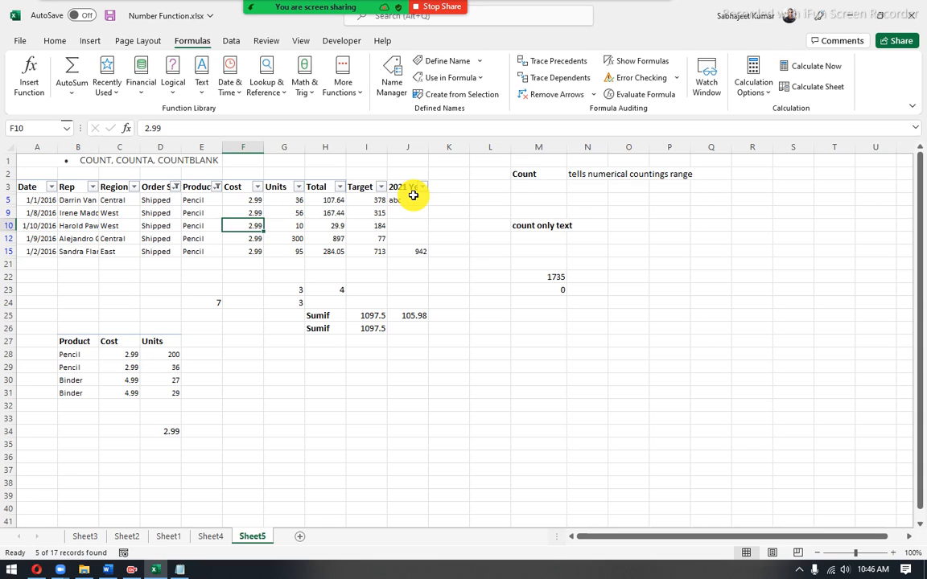
pyautogui.write('5')
pyautogui.press('Return')
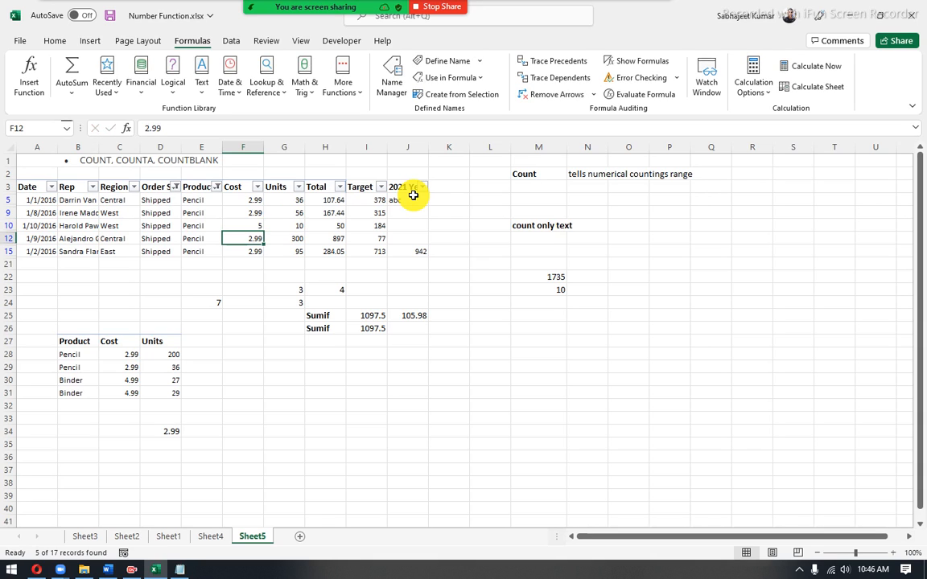
# - Filter the Cost column to exclude 2.99 and compare the remaining units with the SUMIFS formula in M23
pyautogui.click(248, 227)
pyautogui.click(287, 224)
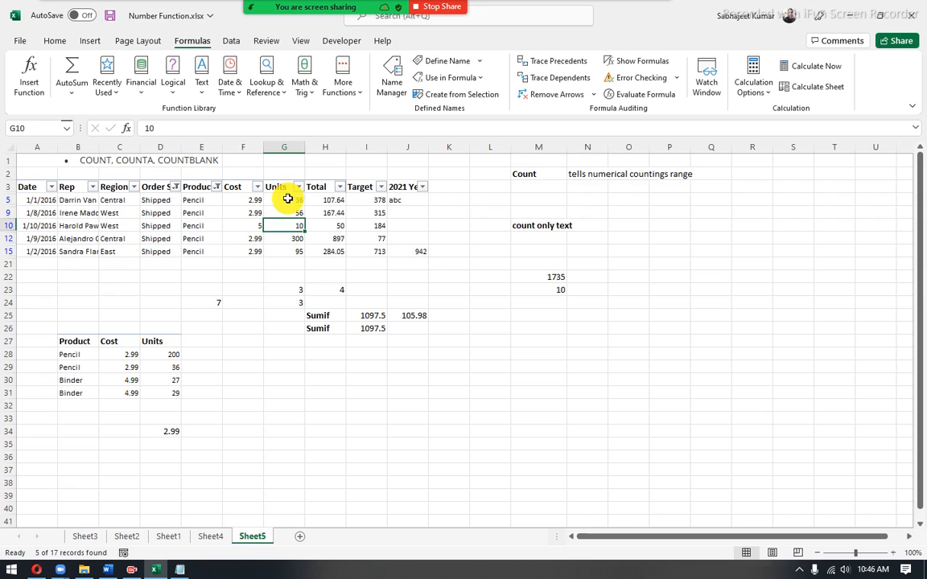
pyautogui.moveTo(288, 198); pyautogui.dragTo(288, 251)
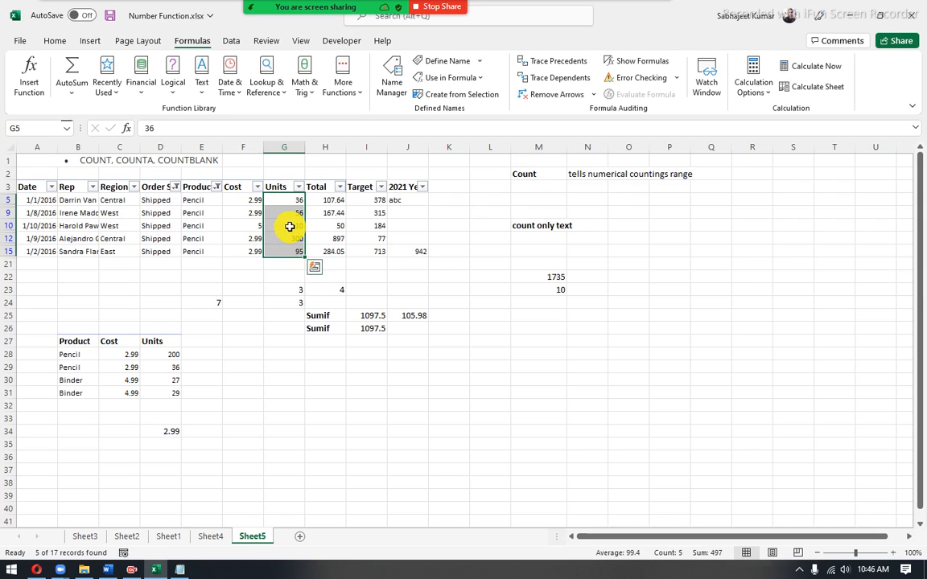
pyautogui.click(258, 188)
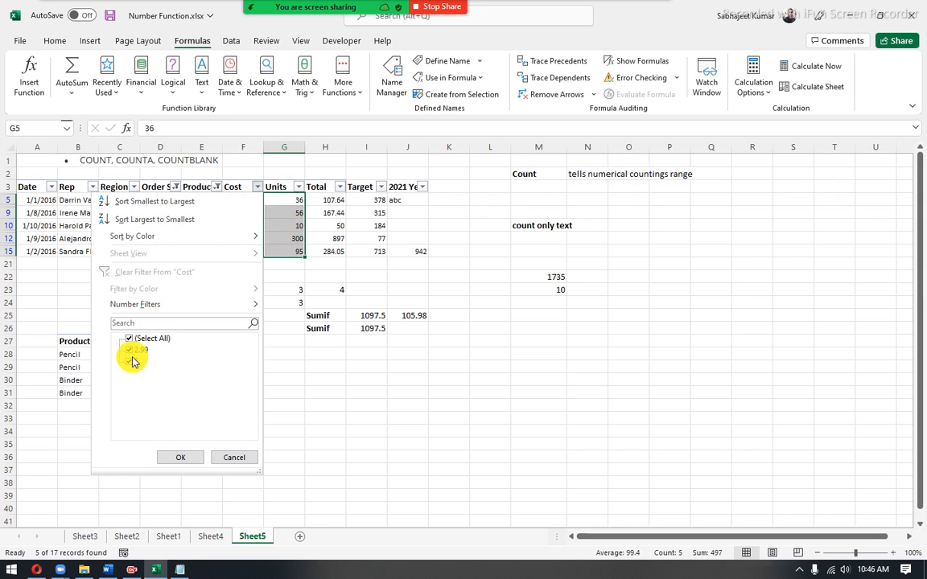
pyautogui.click(127, 351)
pyautogui.click(173, 459)
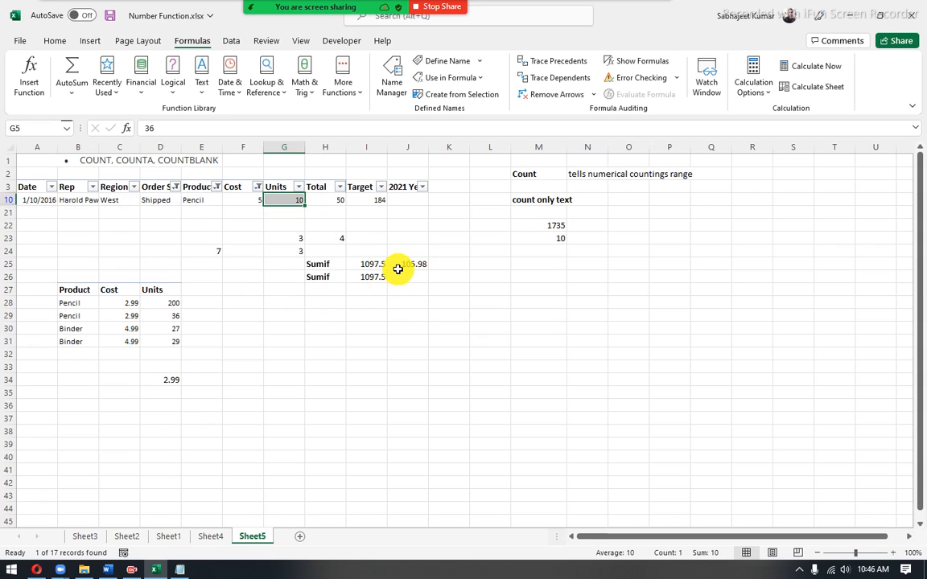
pyautogui.click(537, 241)
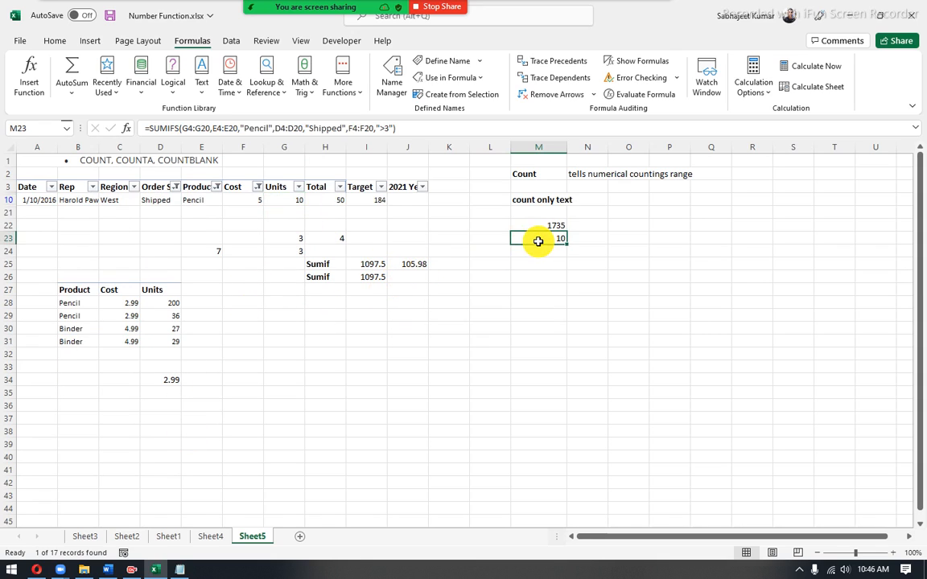
pyautogui.click(283, 202)
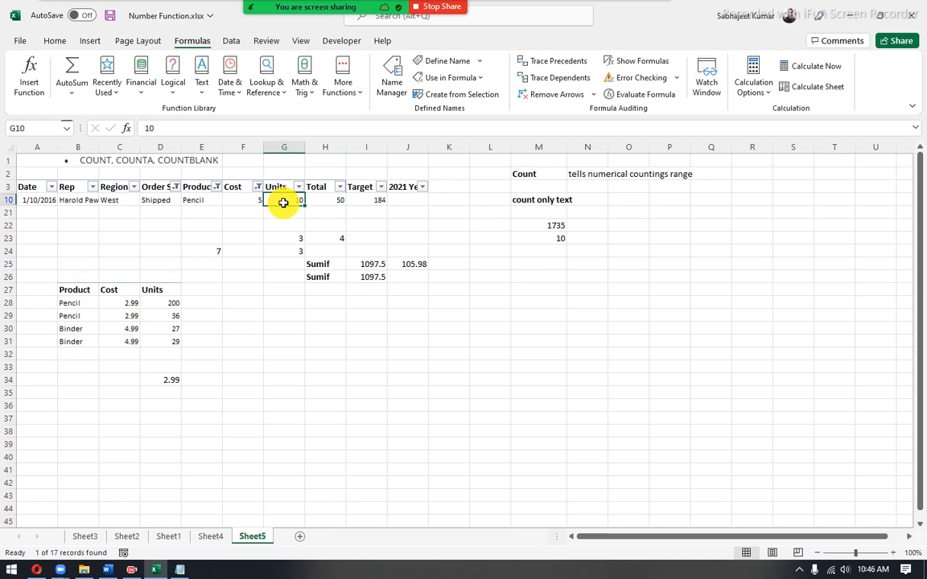
# - Remove all filters from the order table and enter the label Sumifs in cell M21
pyautogui.hotkey('ctrl', 'shift', 'l')
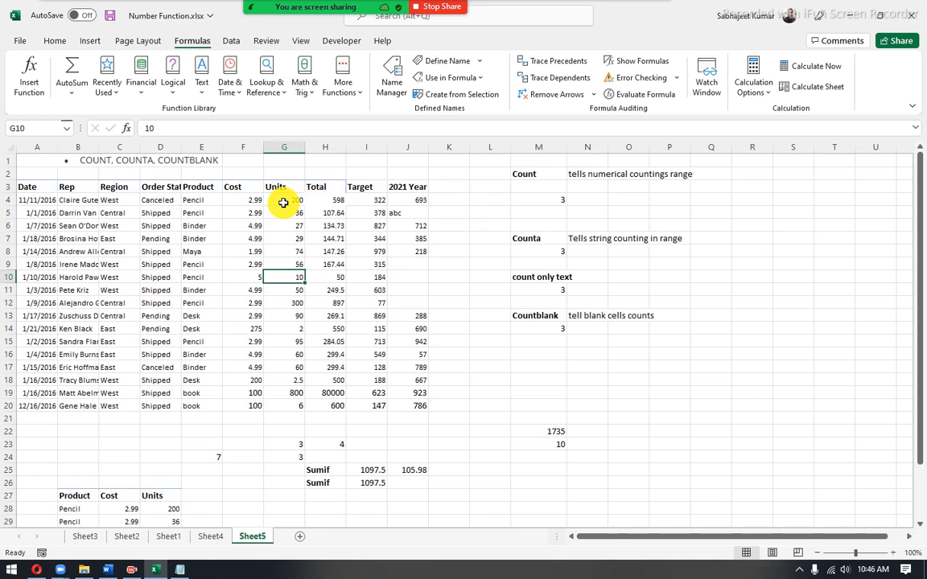
pyautogui.click(544, 416)
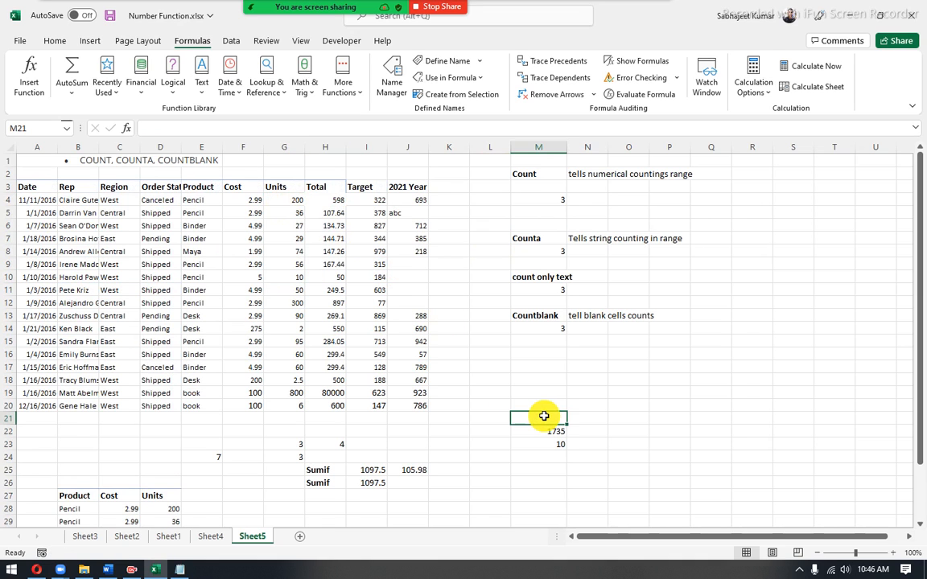
pyautogui.write('Sumifs')
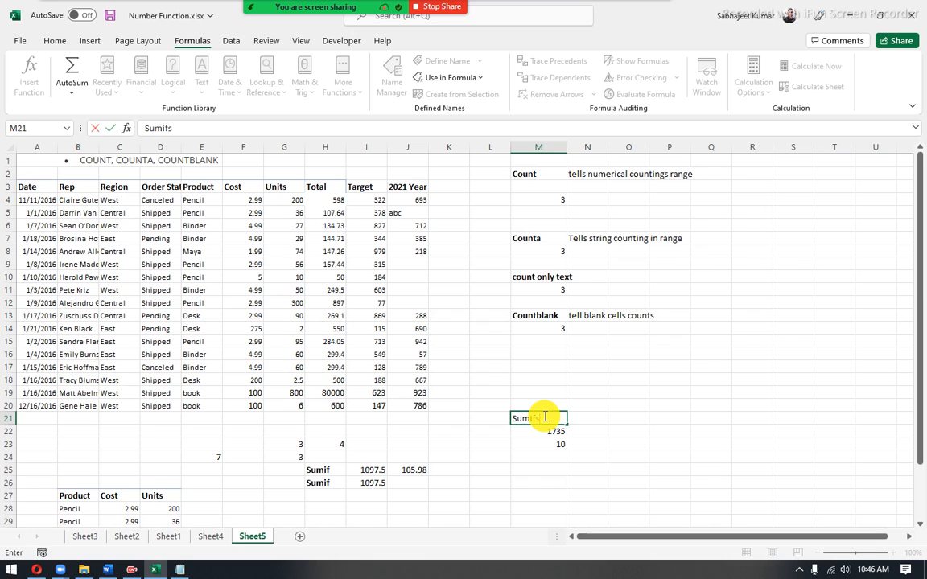
pyautogui.hotkey('ctrl', 'Return')
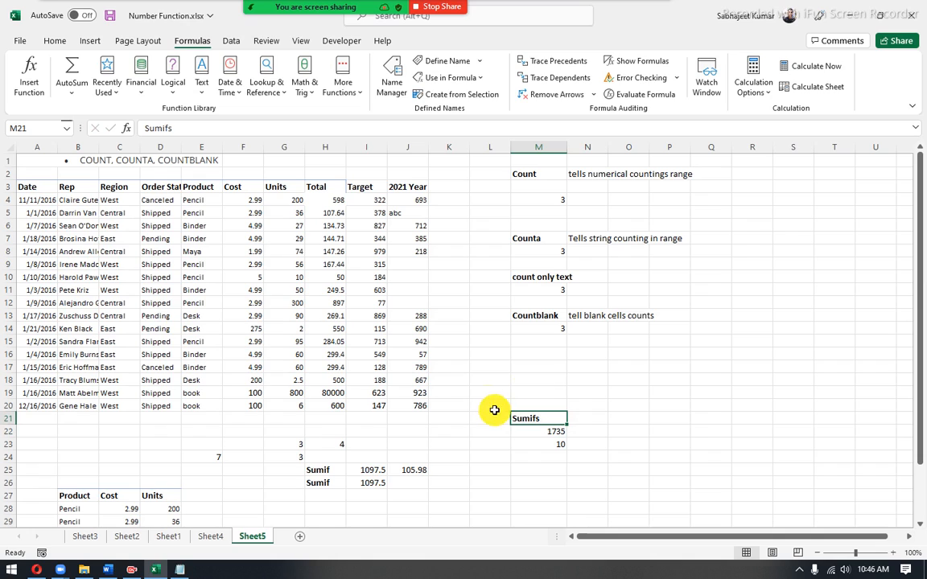
# - Switch to the course outline in Word to check the Module 3 topics, and return to the Excel workbook
pyautogui.click(329, 325)
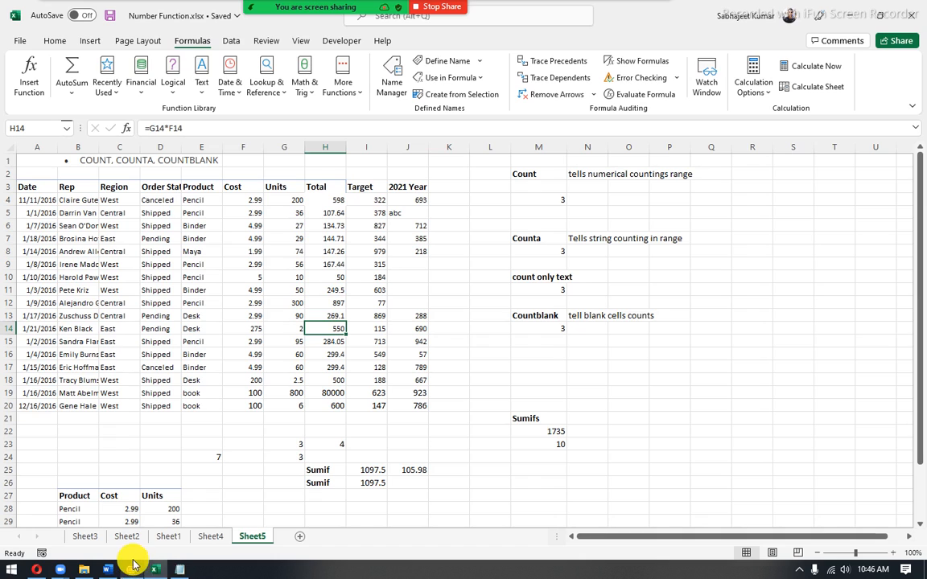
pyautogui.moveTo(157, 572)
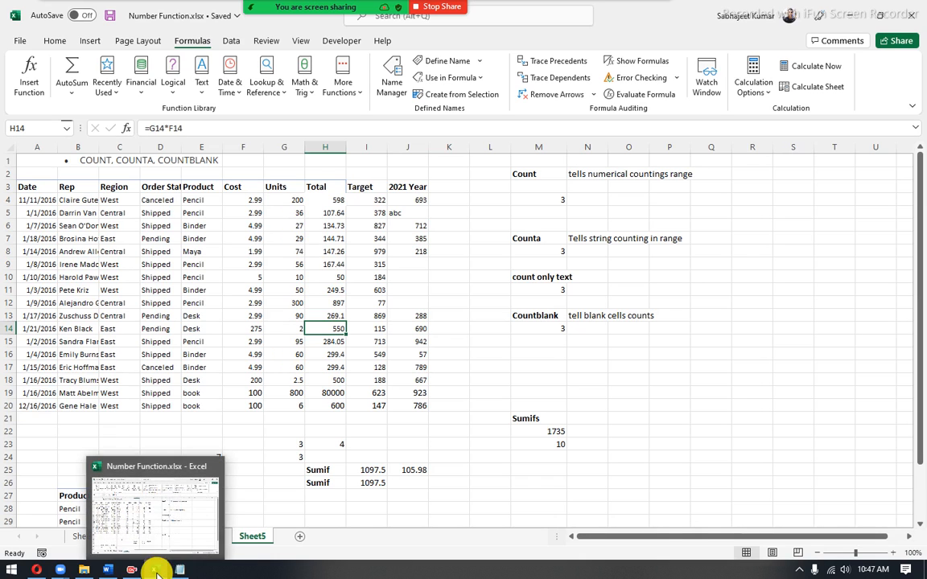
pyautogui.click(107, 570)
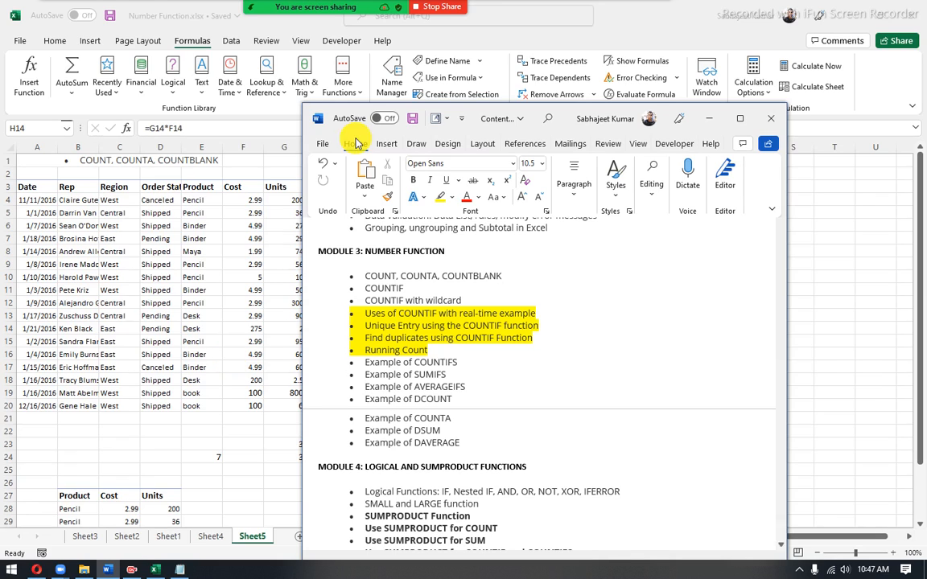
pyautogui.click(711, 119)
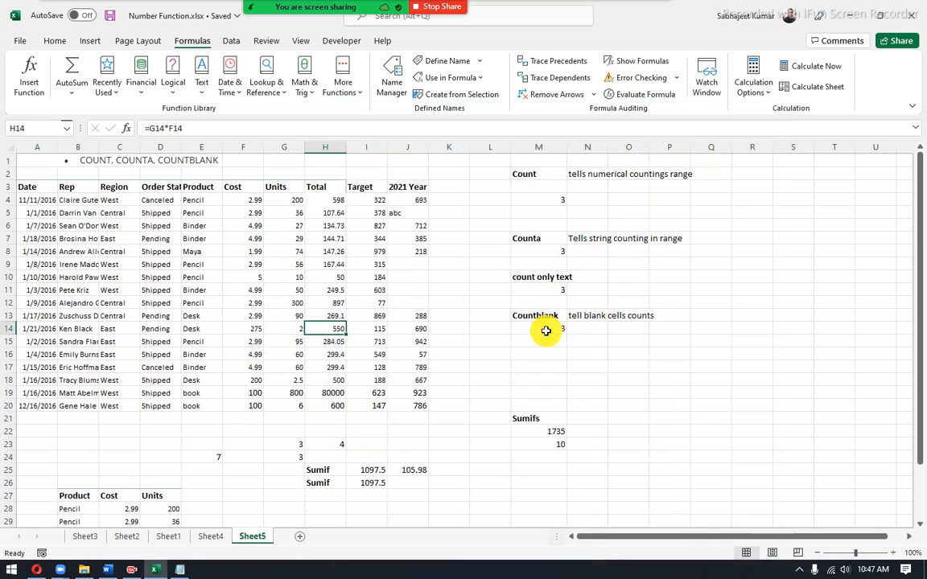
# - Inspect the SUMIFS formula in M22 and compare the arguments of SUMIFS and SUMIF using cell N22, leaving it empty
pyautogui.click(542, 431)
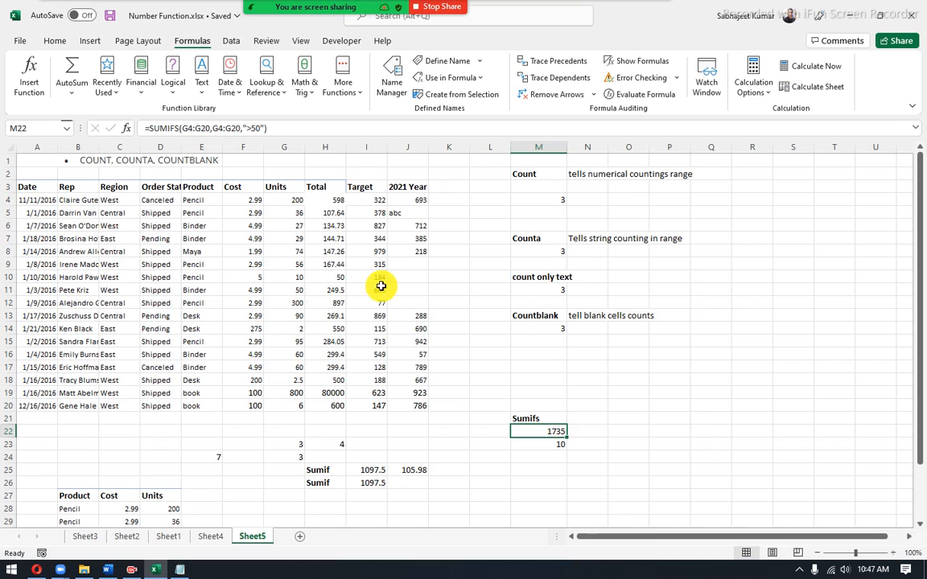
pyautogui.click(596, 428)
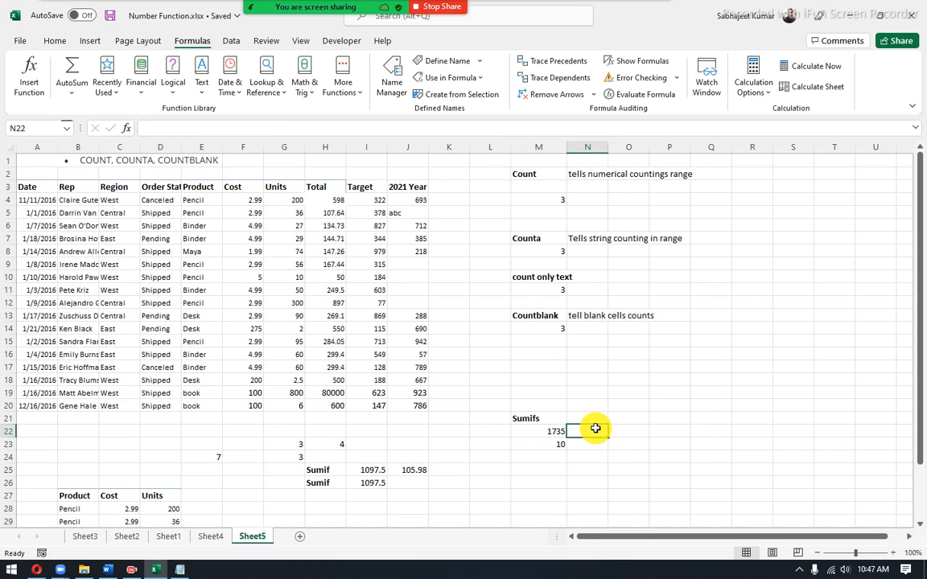
pyautogui.write('=sumi')
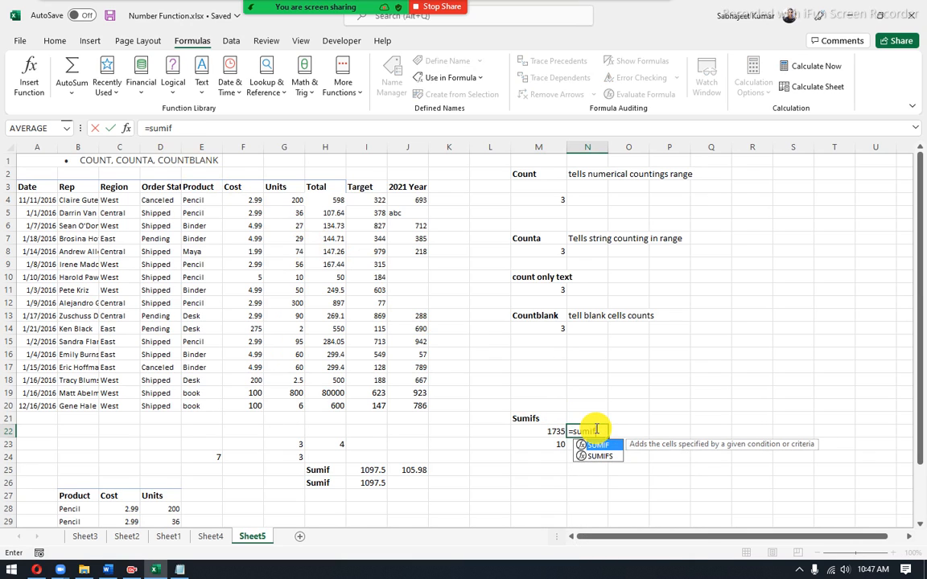
pyautogui.write('f')
pyautogui.press('Down')
pyautogui.press('Tab')
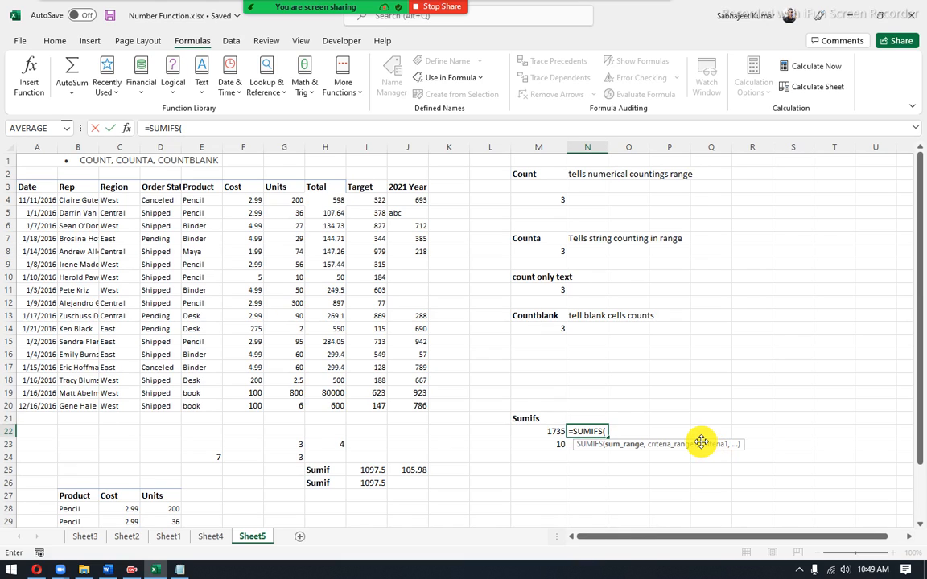
pyautogui.press('BackSpace')
pyautogui.press('BackSpace')
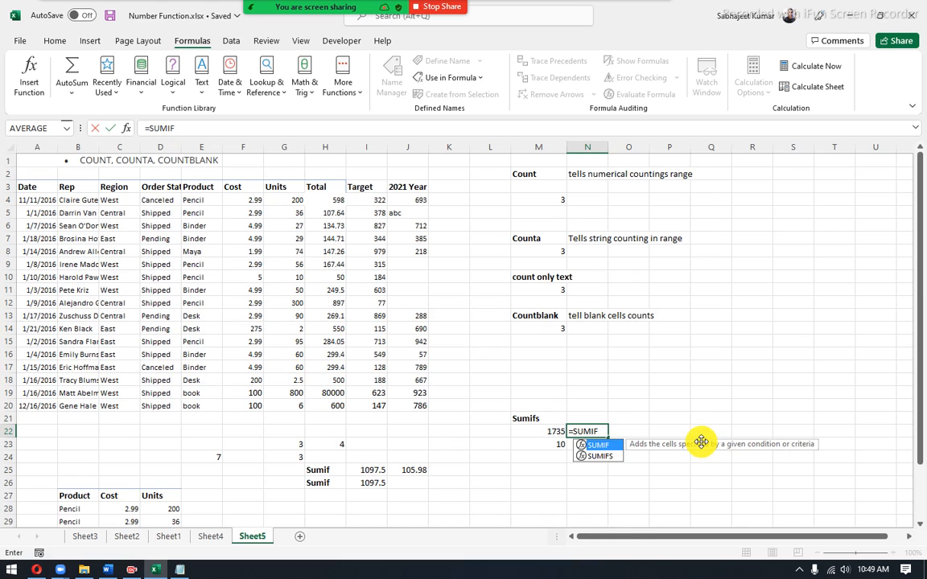
pyautogui.write('(')
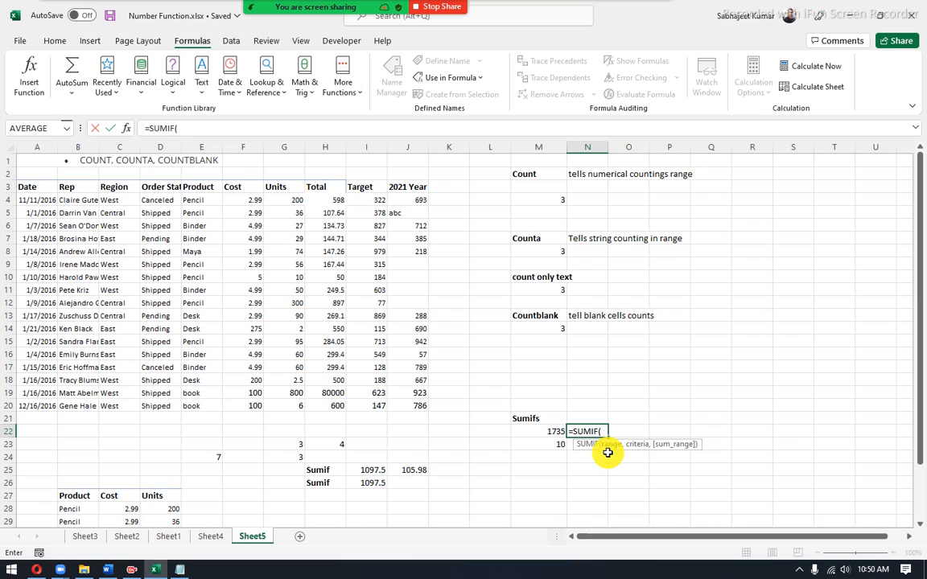
pyautogui.press('Escape')
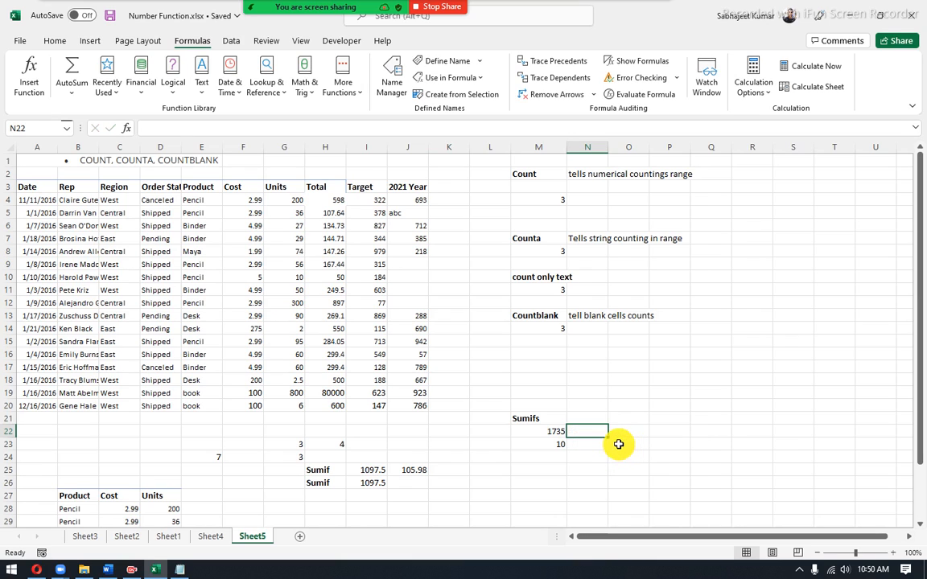
# - Review the AVERAGEIFS, DCOUNT, COUNTA, DSUM and DAVERAGE topics in the Word outline and return to the Excel workbook
pyautogui.click(107, 570)
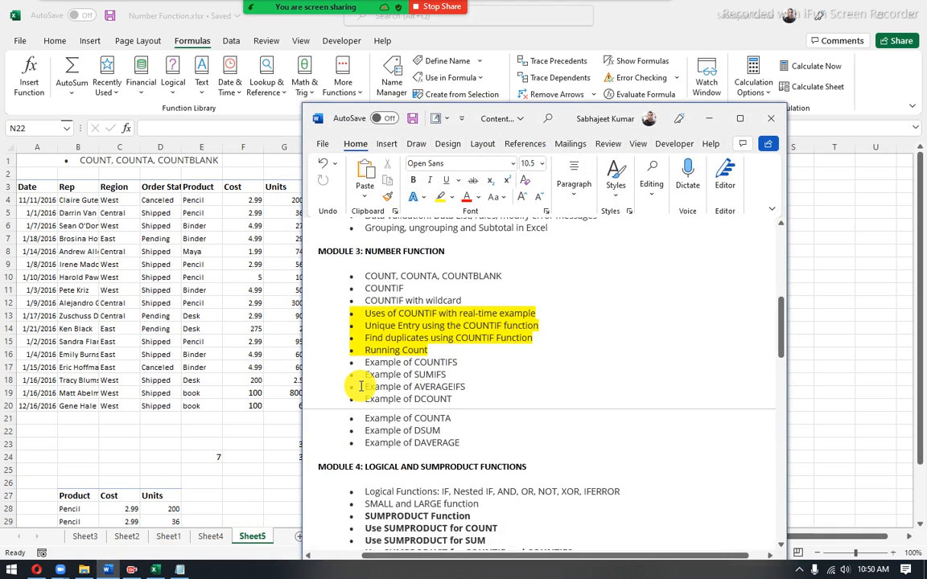
pyautogui.moveTo(362, 386); pyautogui.dragTo(472, 387)
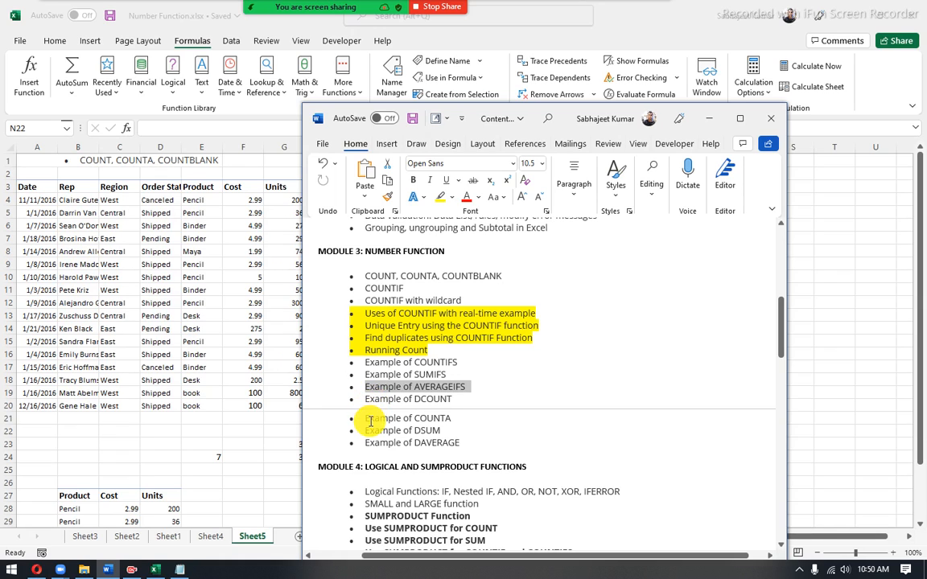
pyautogui.moveTo(364, 429); pyautogui.dragTo(475, 457)
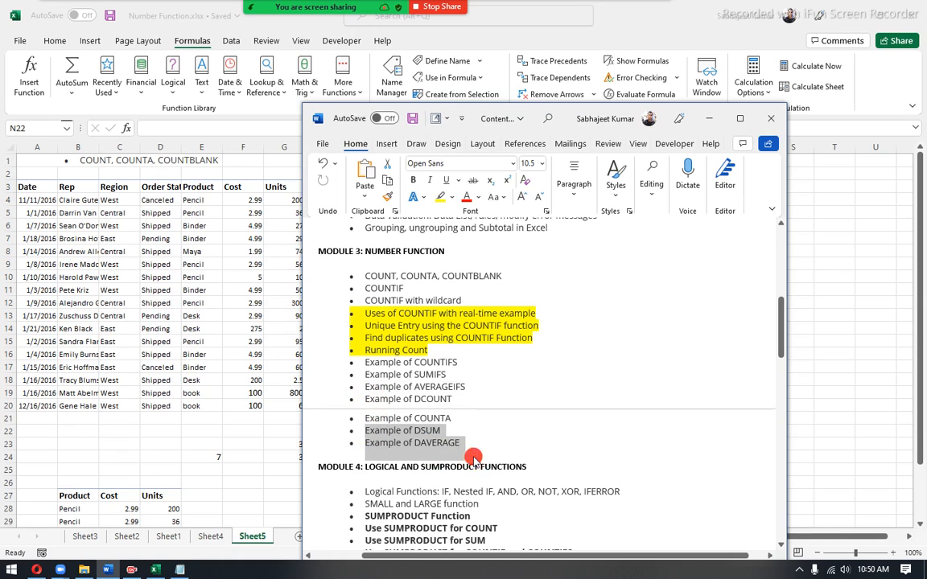
pyautogui.moveTo(360, 395); pyautogui.dragTo(466, 410)
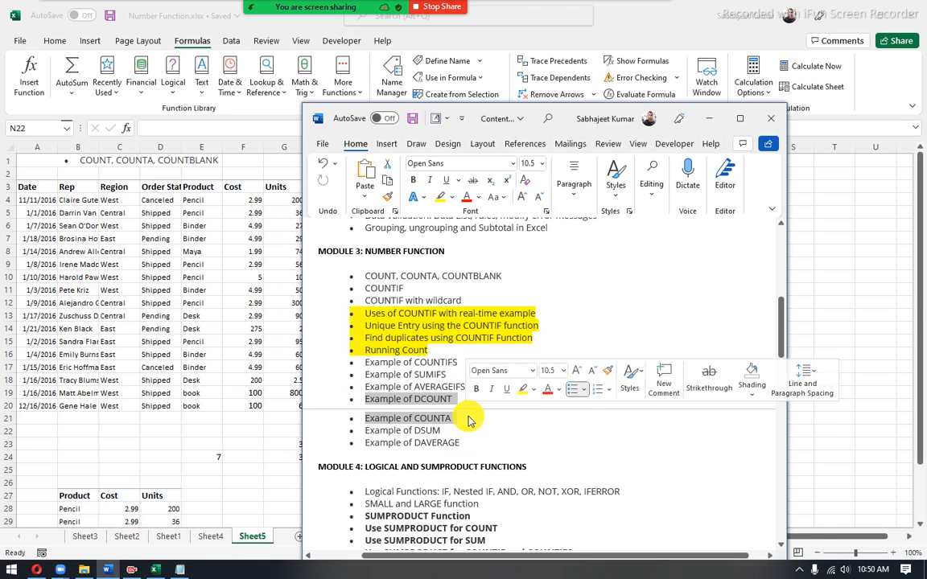
pyautogui.click(470, 421)
pyautogui.moveTo(470, 390); pyautogui.dragTo(367, 389)
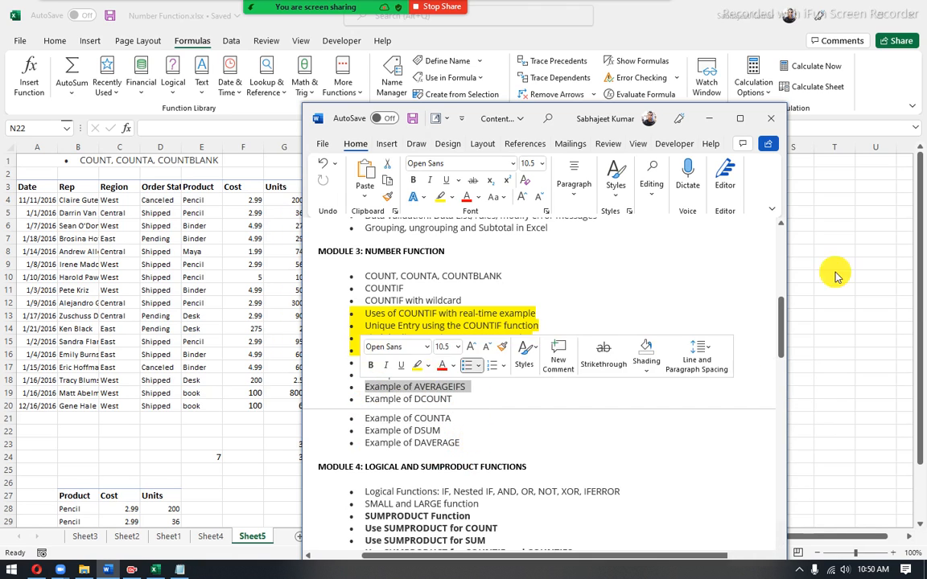
pyautogui.click(869, 258)
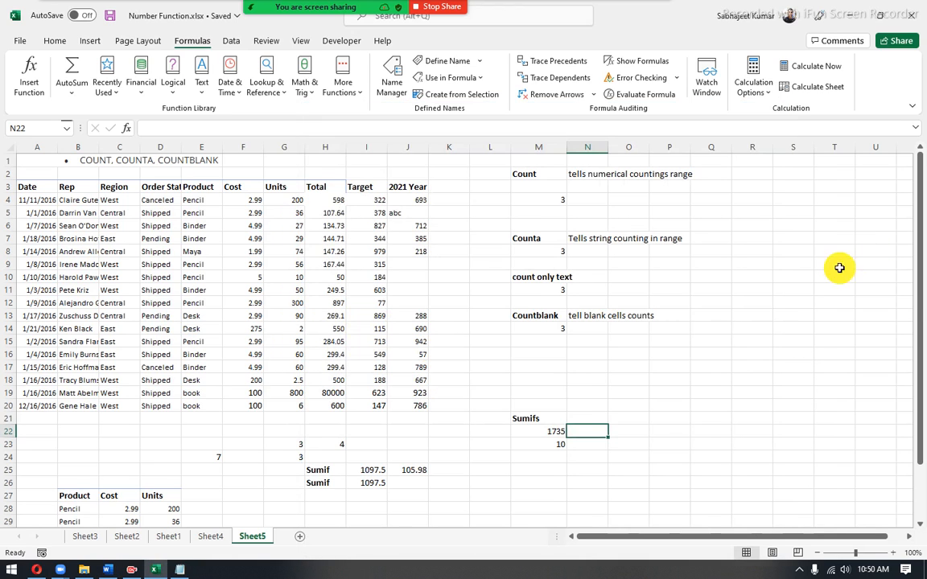
# - Enter the label AverageIf in cell M25, below the Sumifs examples
pyautogui.click(534, 468)
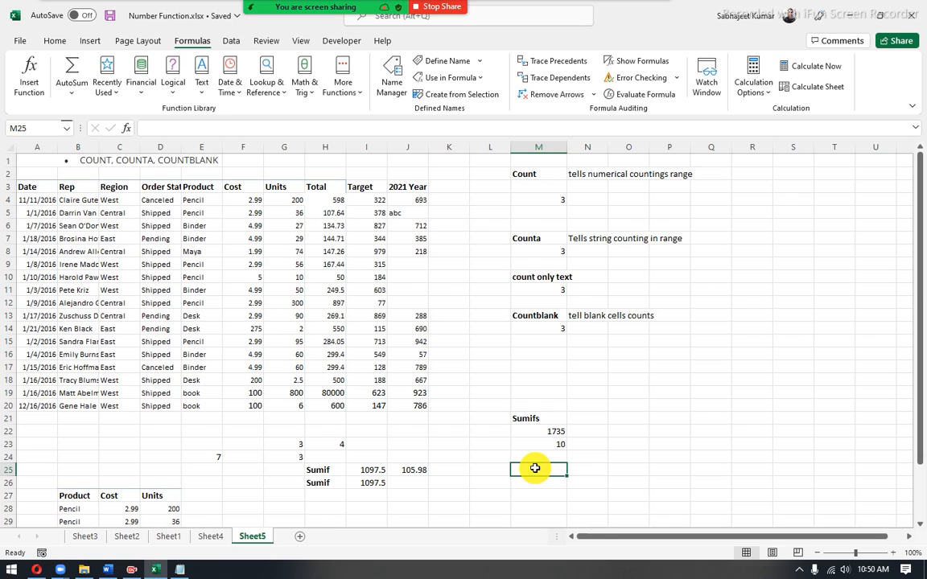
pyautogui.write('Avre')
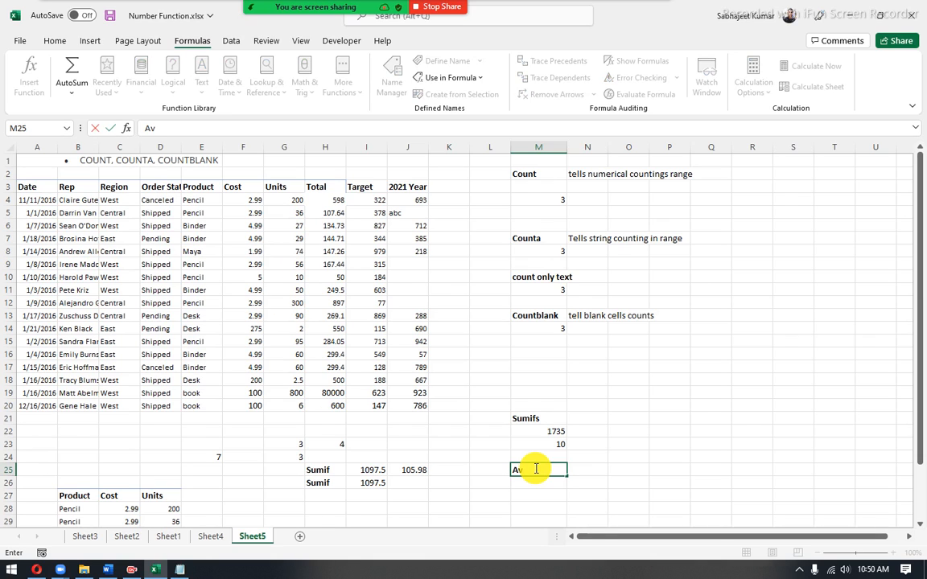
pyautogui.press('BackSpace')
pyautogui.press('BackSpace')
pyautogui.write('erageIf')
pyautogui.press('Return')
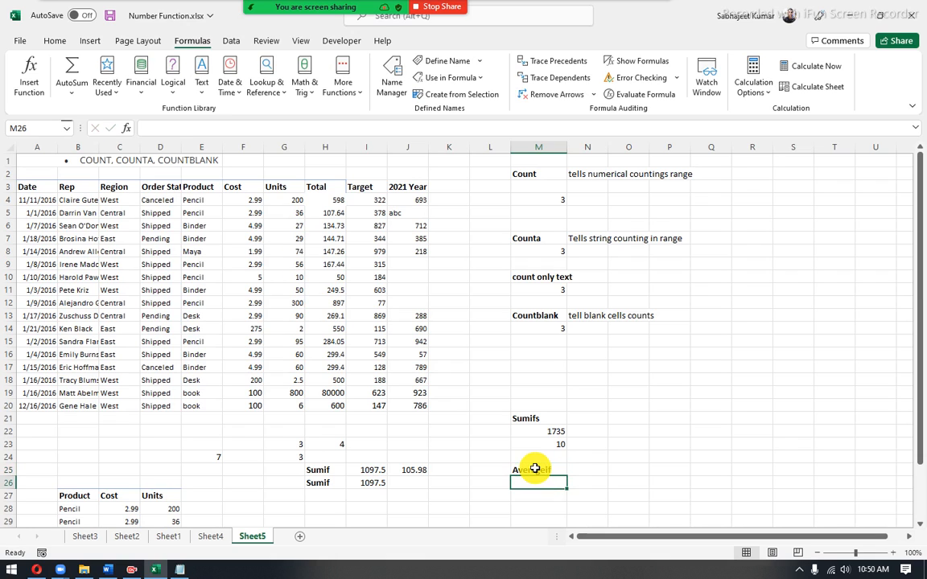
# - Enter the formula =AVERAGE(3,5) in cell M26, below the Averageif label
pyautogui.write('=av')
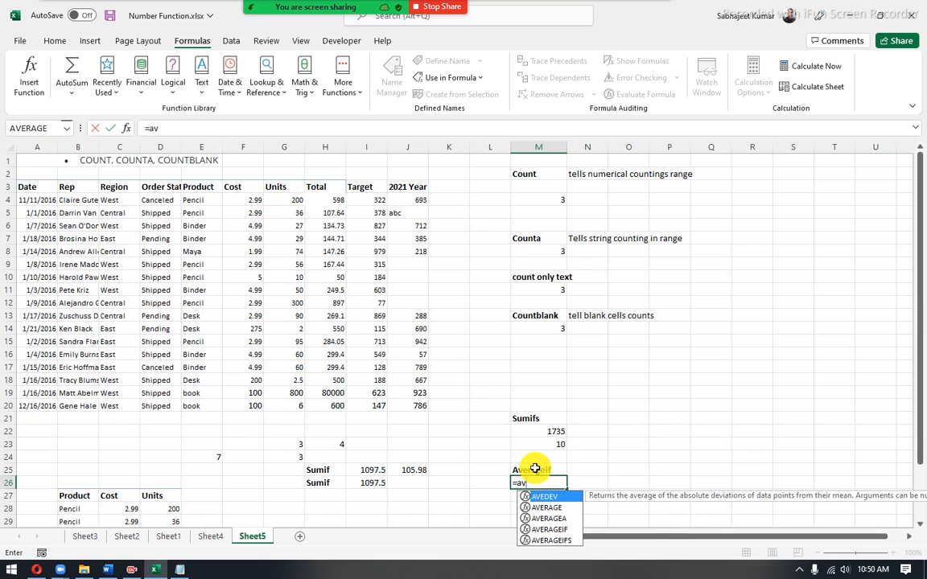
pyautogui.press('Down')
pyautogui.press('Down')
pyautogui.press('Down')
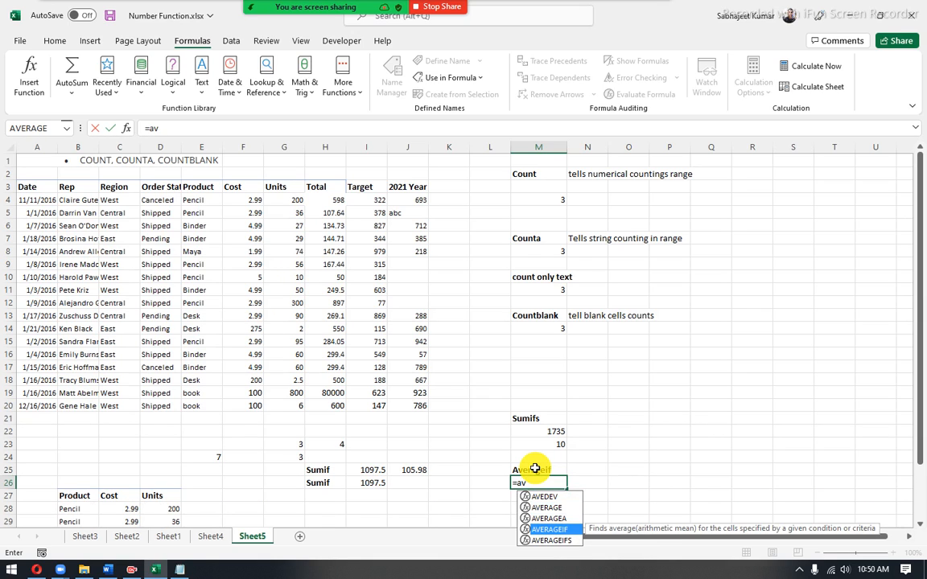
pyautogui.press('Up')
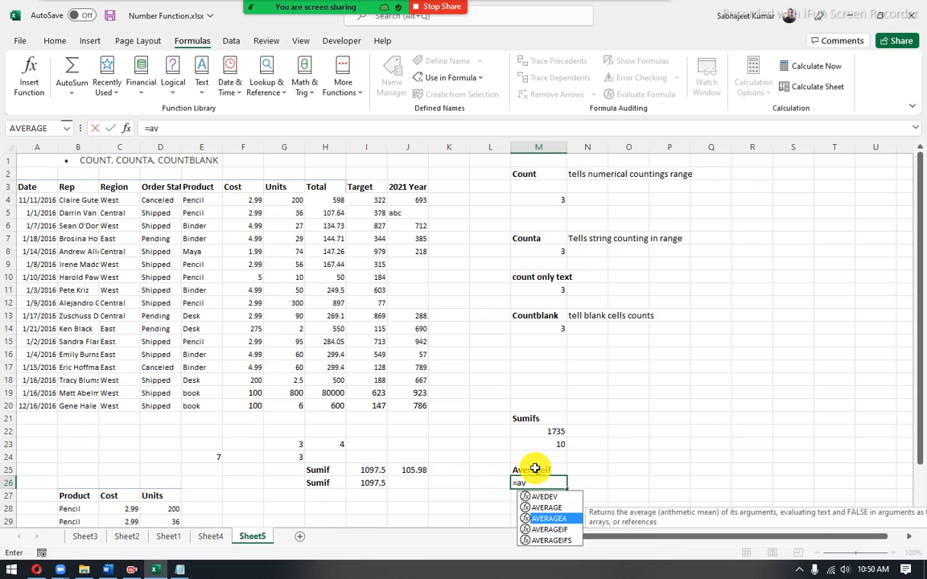
pyautogui.press('Up')
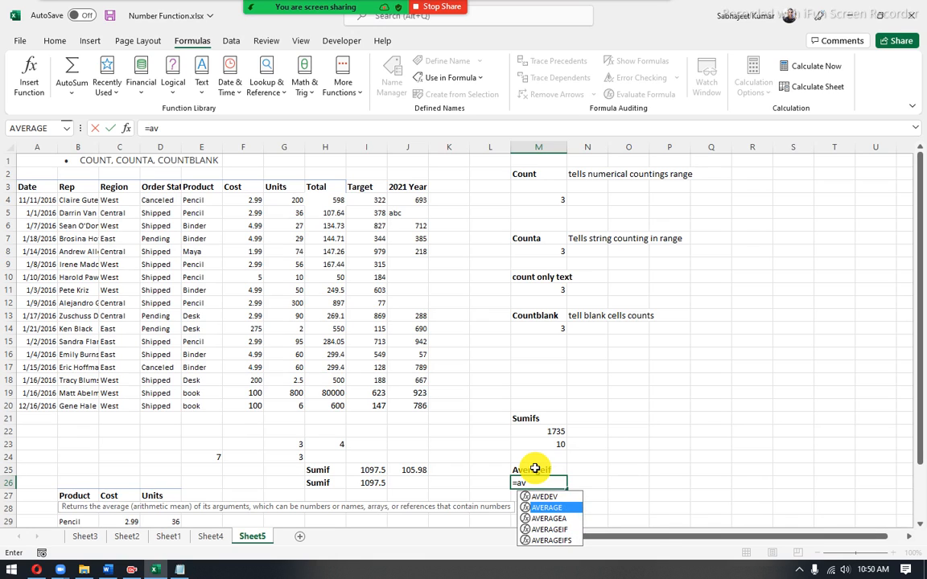
pyautogui.press('Down')
pyautogui.press('Up')
pyautogui.press('Tab')
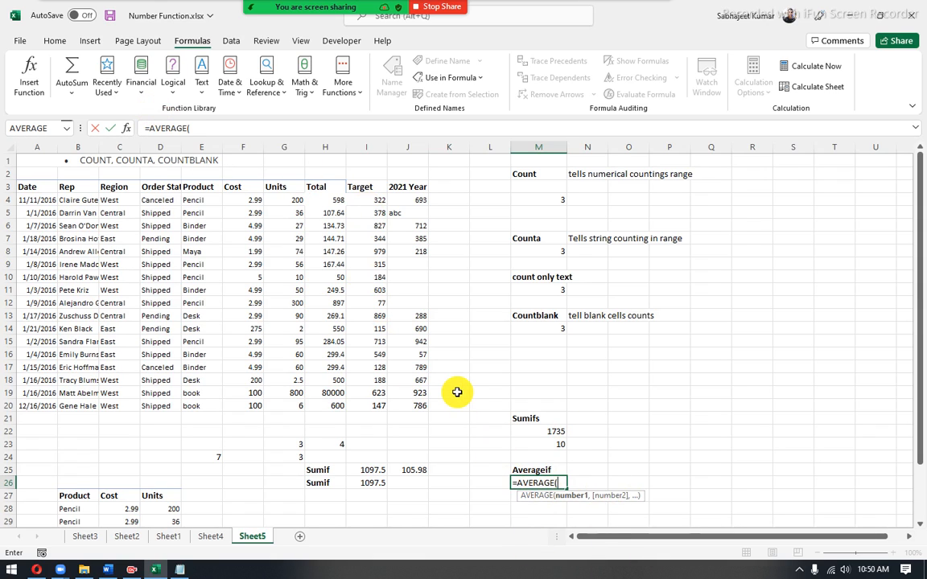
pyautogui.write('3,5')
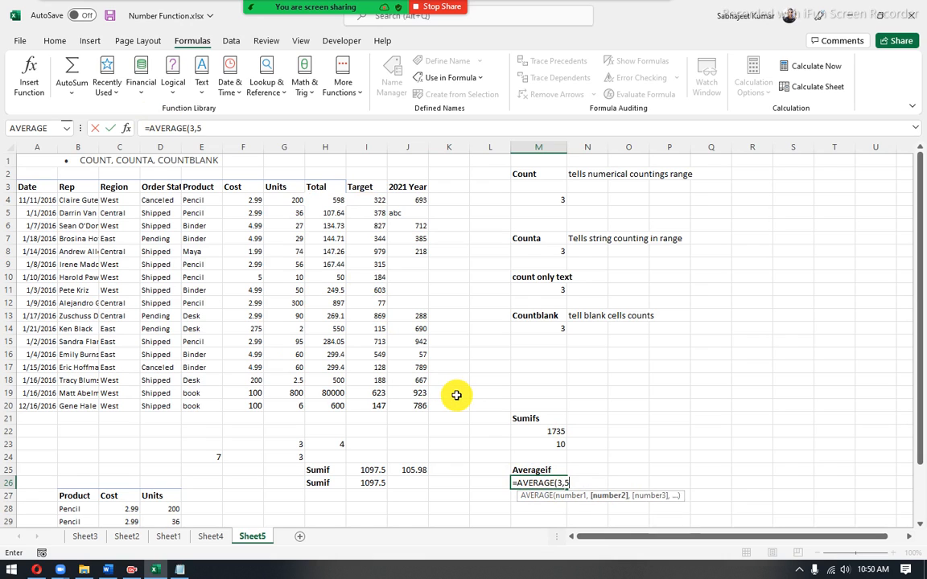
pyautogui.press('Return')
pyautogui.press('Up')
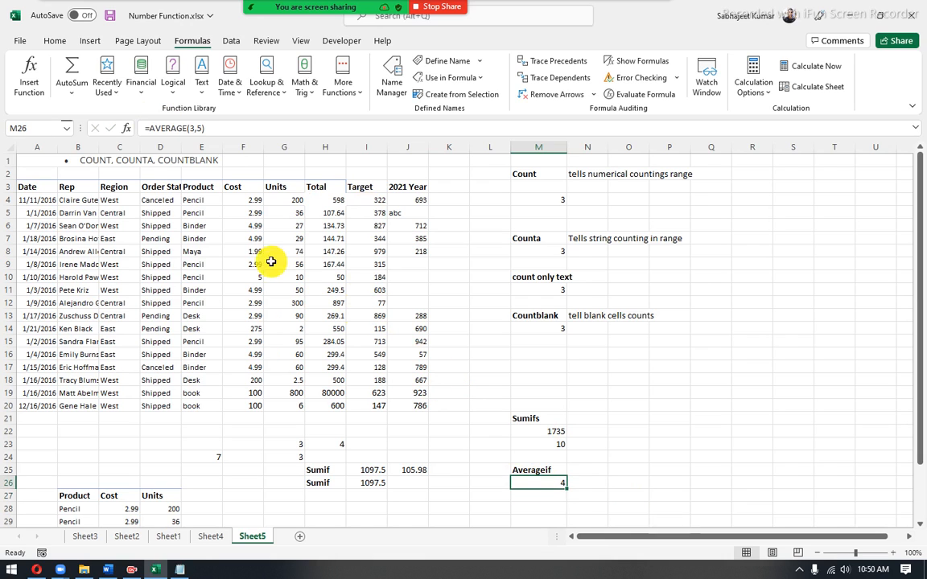
# - Add 50 as a third number to the AVERAGE formula in M26
pyautogui.click(201, 128)
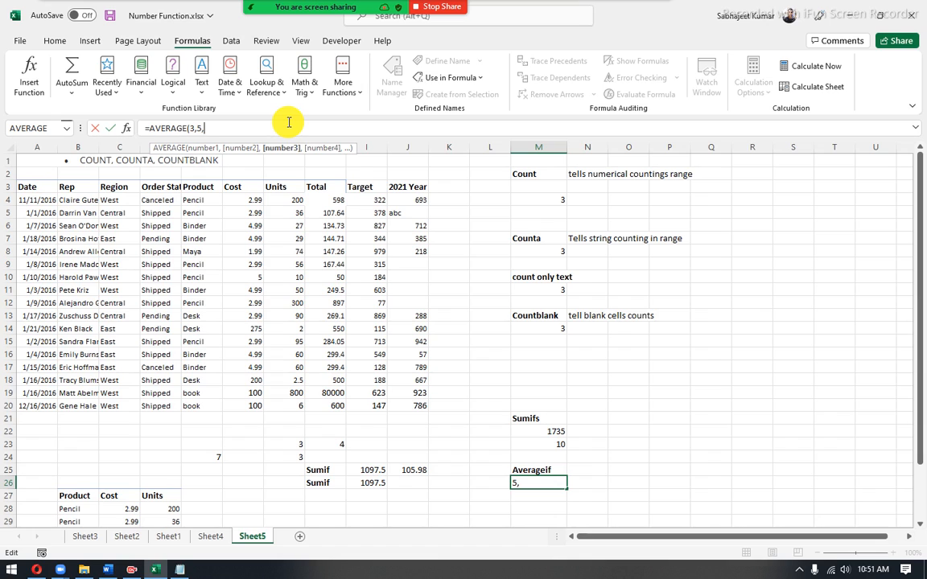
pyautogui.write(',50')
pyautogui.press('Return')
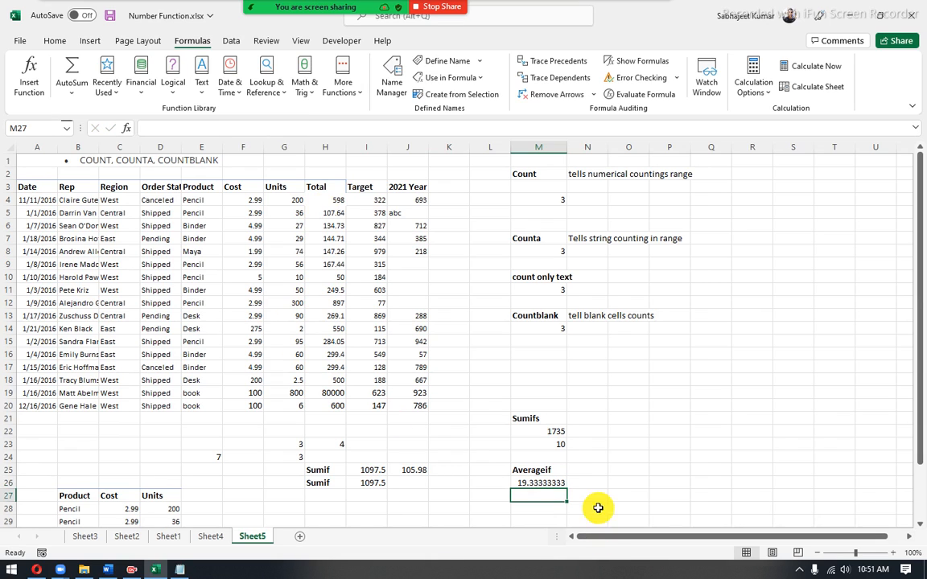
# - Replace the formula in M26 with an AVERAGEIF function that uses the Units values G4:G20 as its range
pyautogui.click(557, 484)
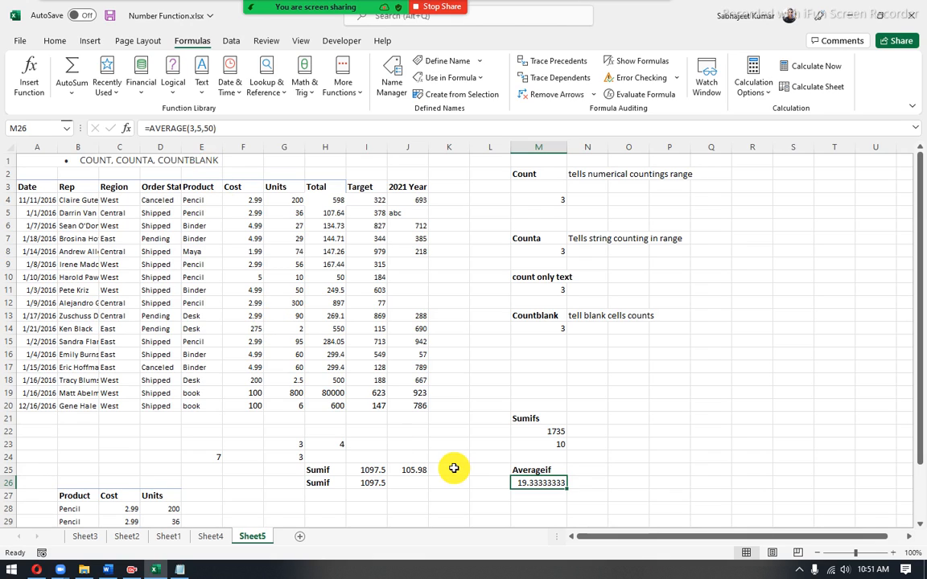
pyautogui.write('=ave')
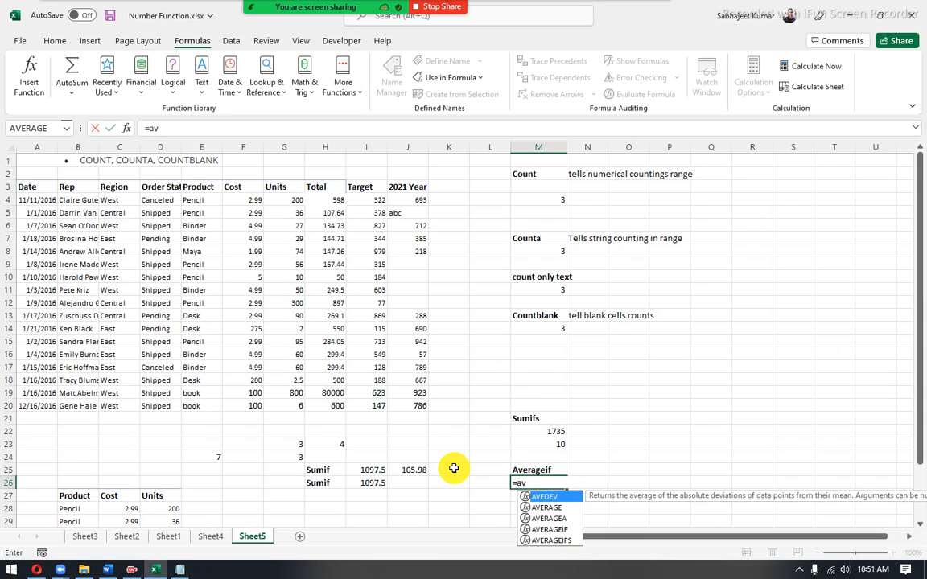
pyautogui.press('Down')
pyautogui.press('Down')
pyautogui.press('Down')
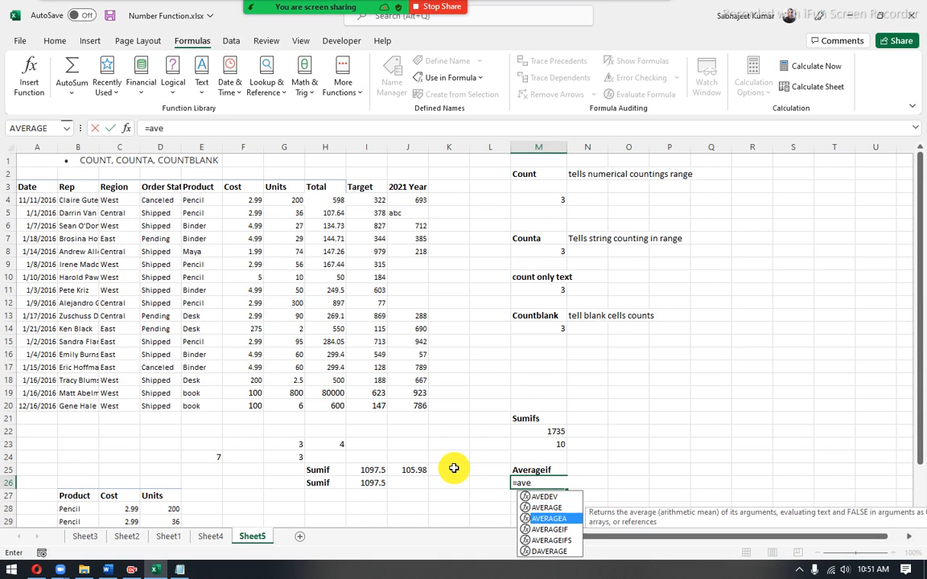
pyautogui.press('Tab')
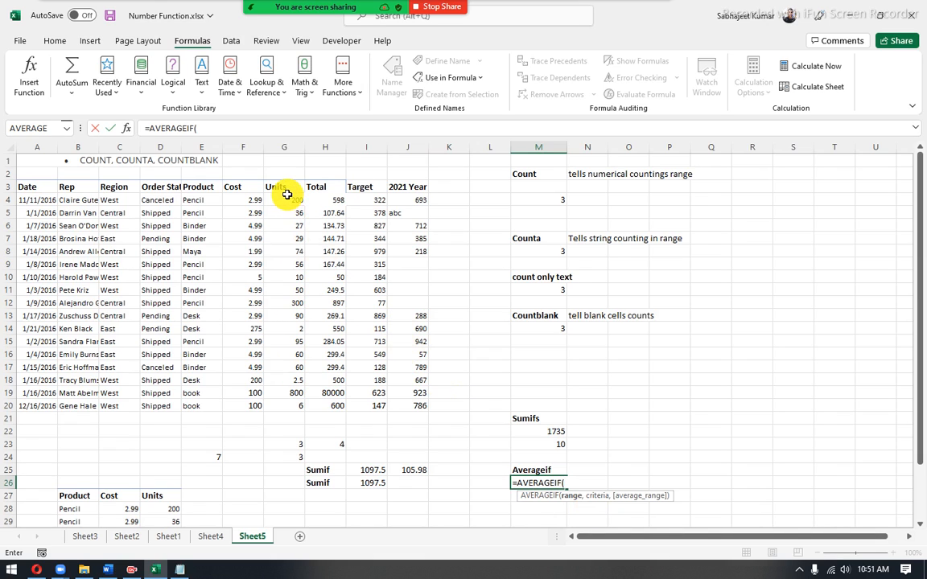
pyautogui.moveTo(286, 197); pyautogui.dragTo(285, 401)
pyautogui.write(',')
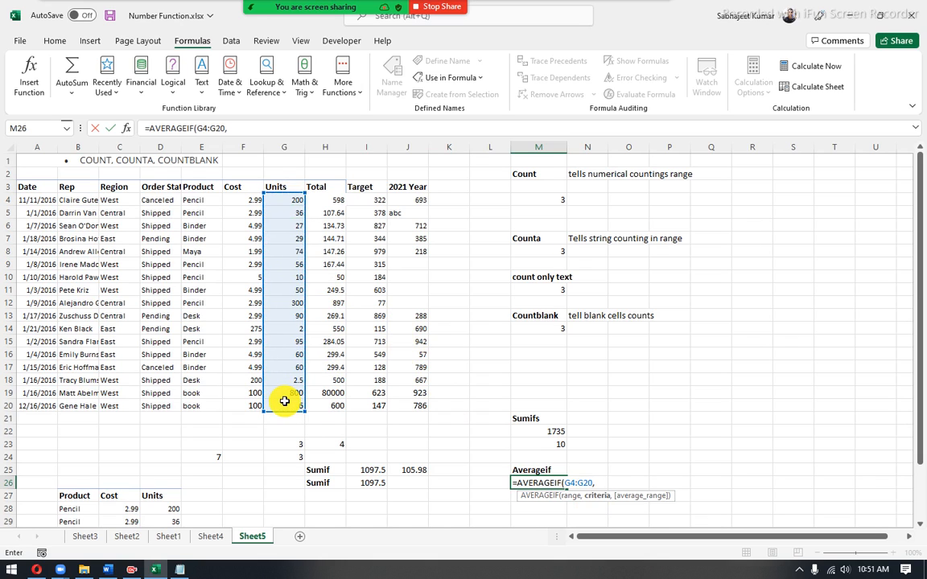
# - Complete the AVERAGEIF formula in M26 with the criterion "=>100"
pyautogui.write('1')
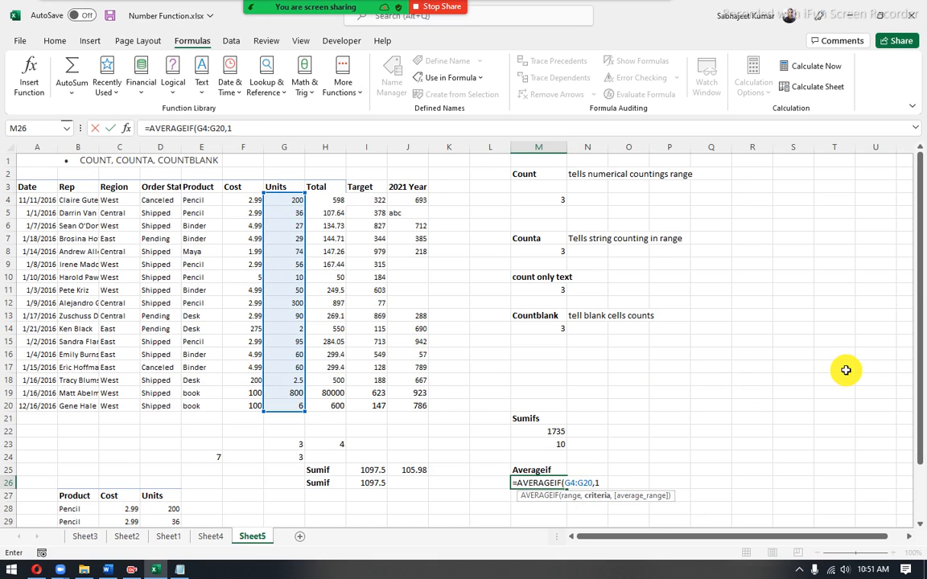
pyautogui.press('BackSpace')
pyautogui.press('BackSpace')
pyautogui.write('>')
pyautogui.write('>')
pyautogui.write('100')
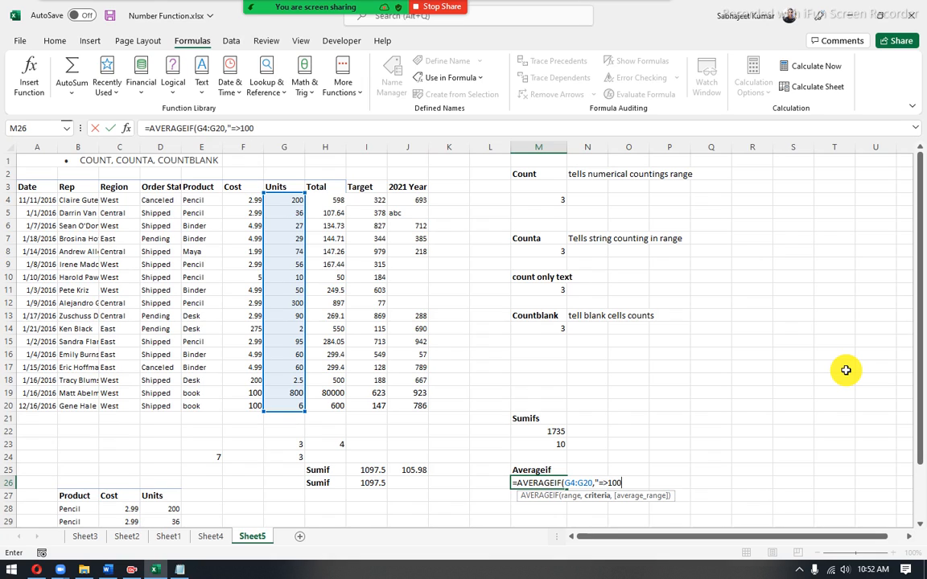
pyautogui.write('"')
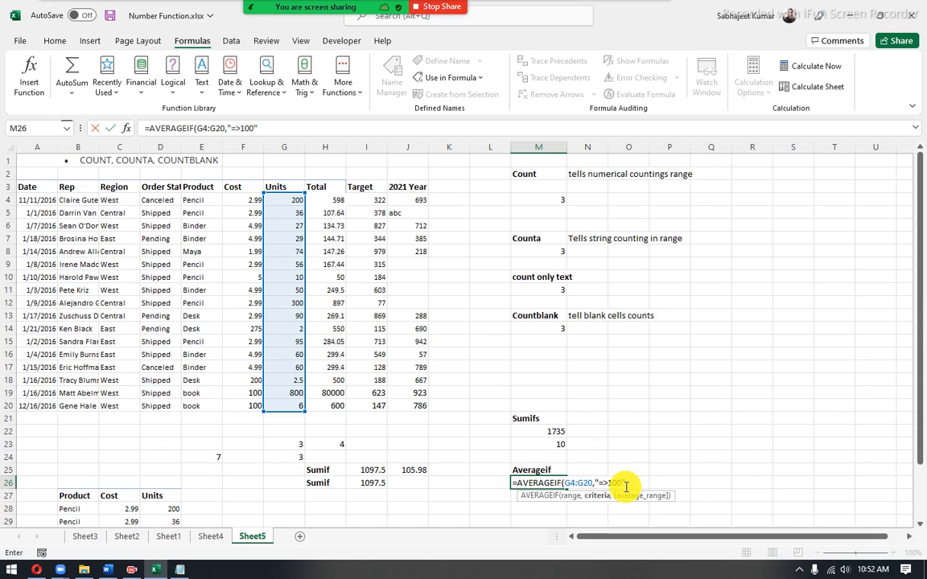
pyautogui.write(')')
pyautogui.press('Return')
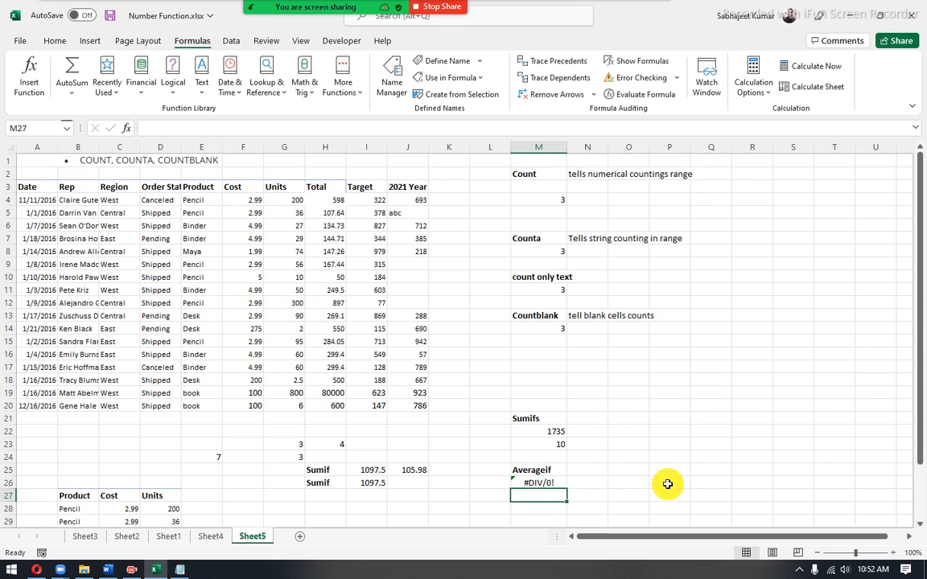
# - Correct the AVERAGEIF criterion in M26 to ">=100"
pyautogui.press('Up')
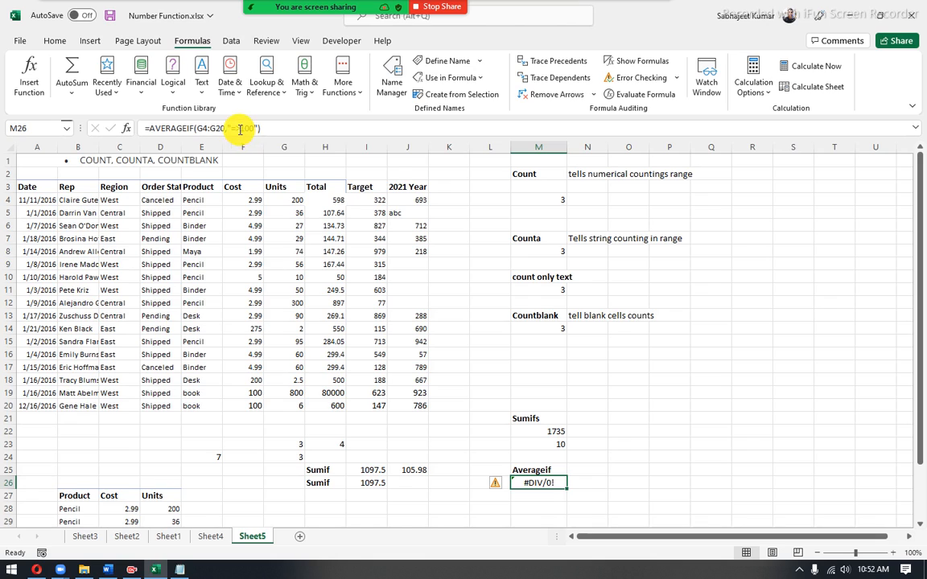
pyautogui.click(239, 128)
pyautogui.press('BackSpace')
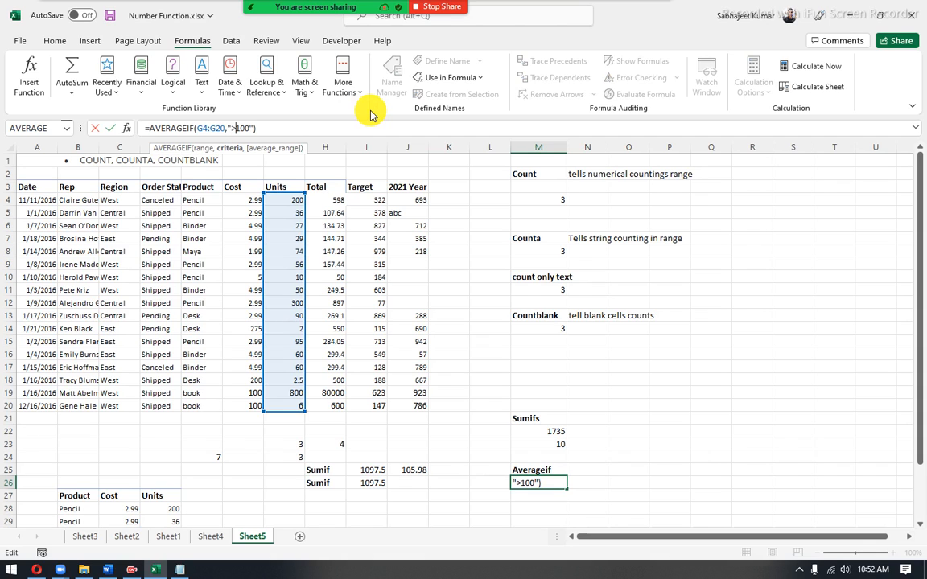
pyautogui.press('Return')
pyautogui.press('Up')
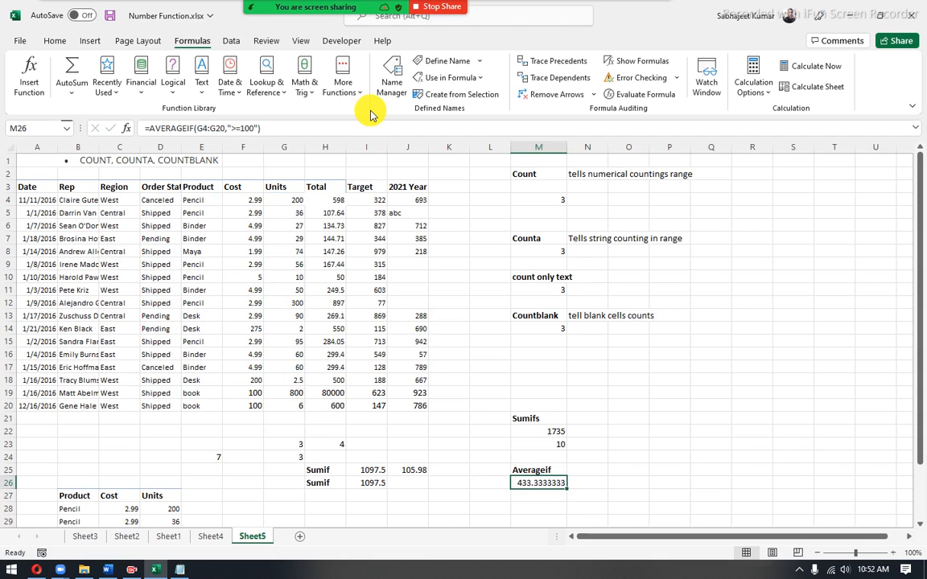
# - Reverse the comparison operator in the M26 formula to try the criterion "=>100" again
pyautogui.click(239, 129)
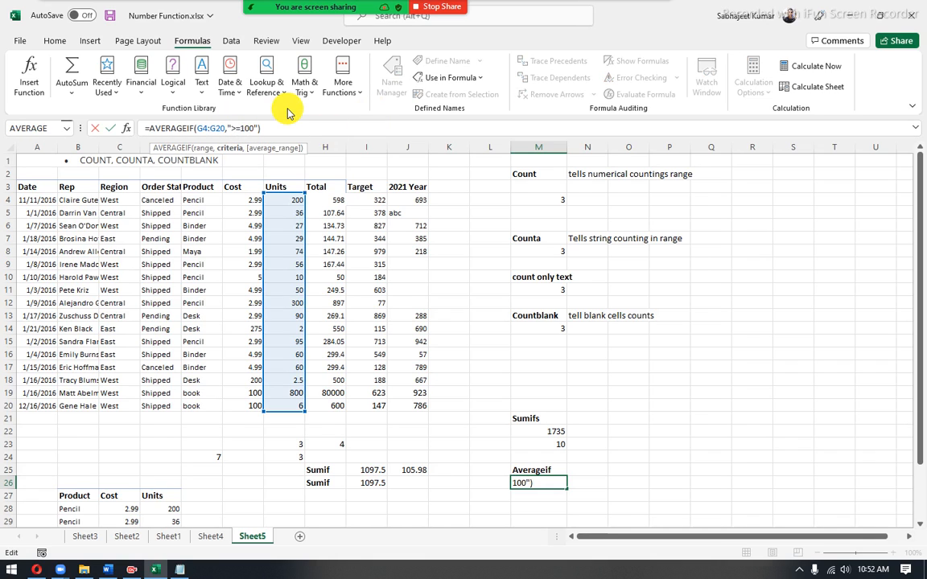
pyautogui.press('BackSpace')
pyautogui.press('Left')
pyautogui.write('=')
pyautogui.press('Return')
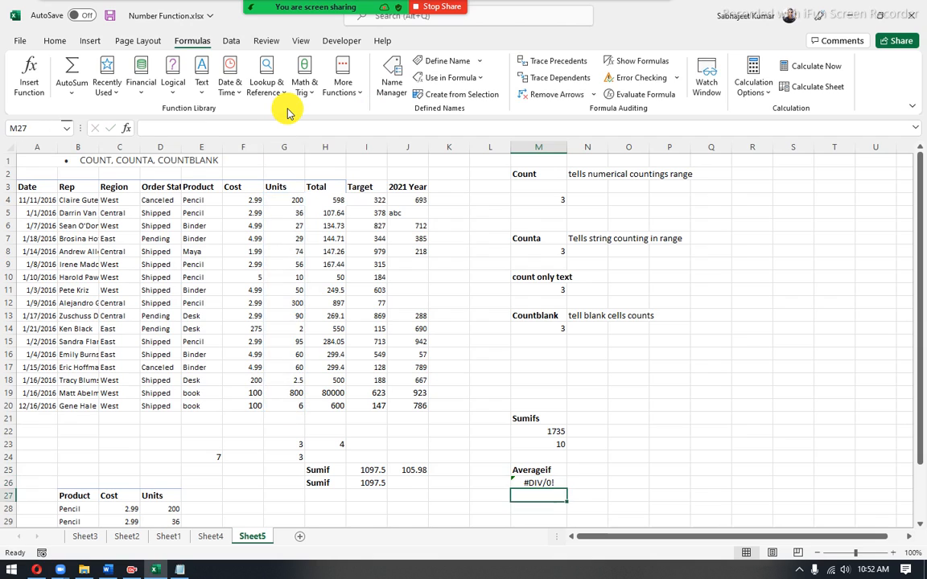
# - Restore the operator order in the M26 formula so that it reads =AVERAGEIF(G4:G20,">=100")
pyautogui.press('Up')
pyautogui.click(236, 128)
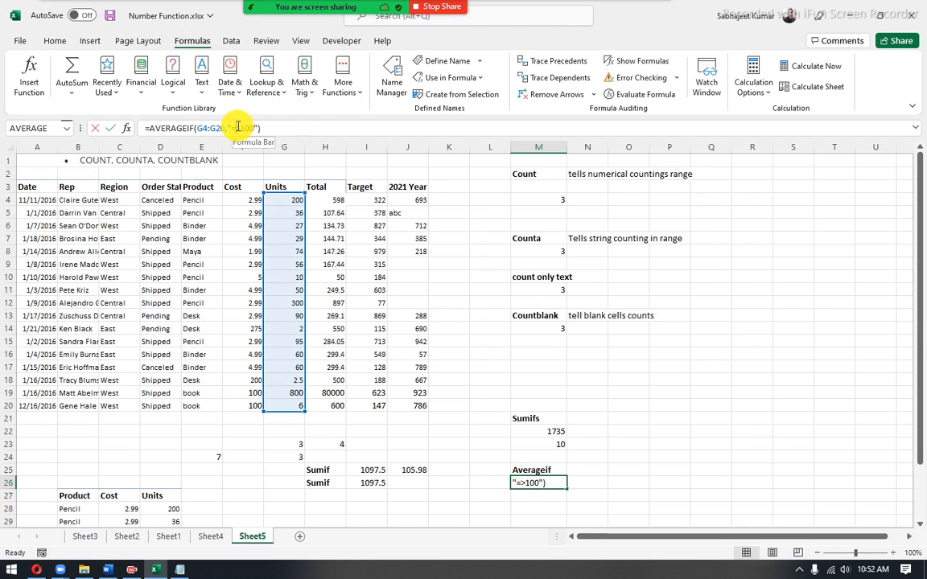
pyautogui.press('BackSpace')
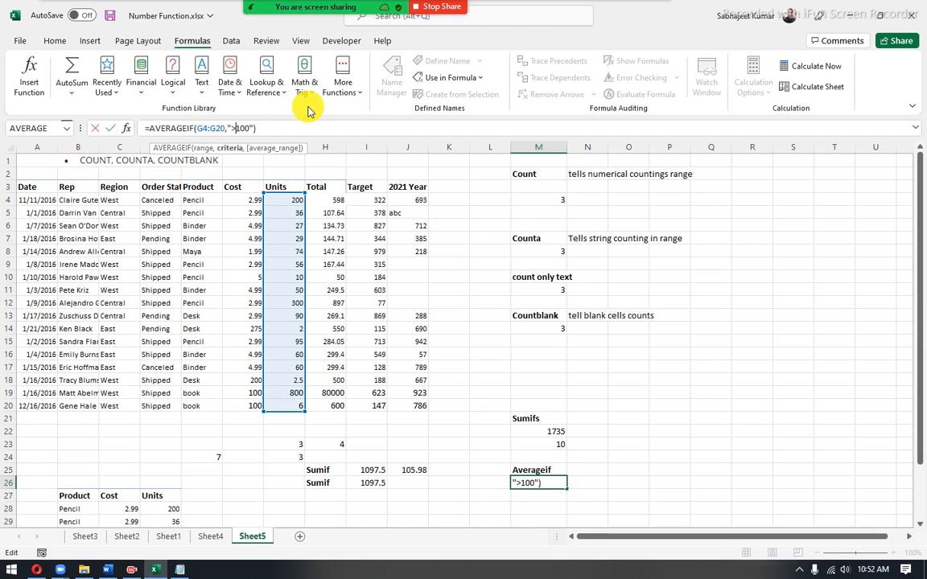
pyautogui.write('=')
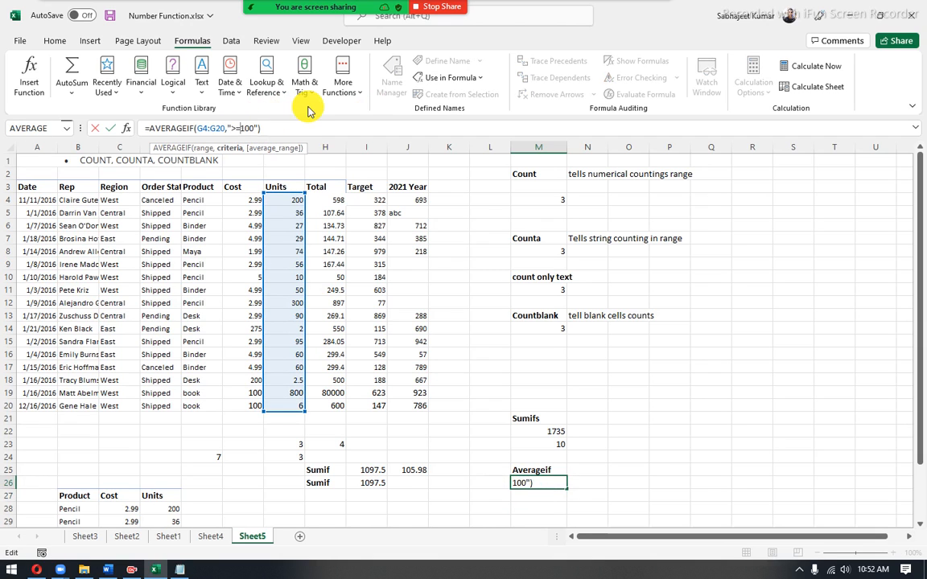
pyautogui.moveTo(239, 129); pyautogui.dragTo(234, 129)
pyautogui.click(251, 126)
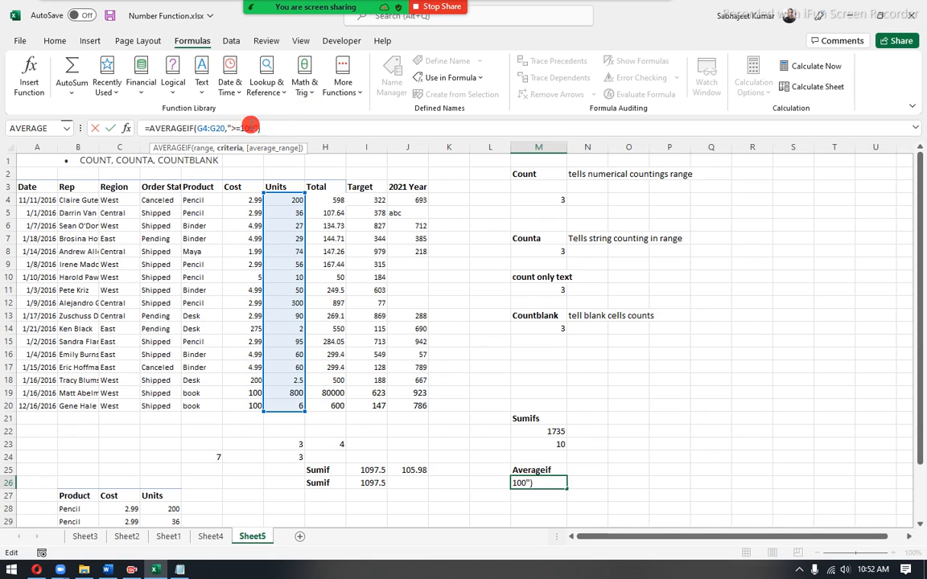
pyautogui.press('Return')
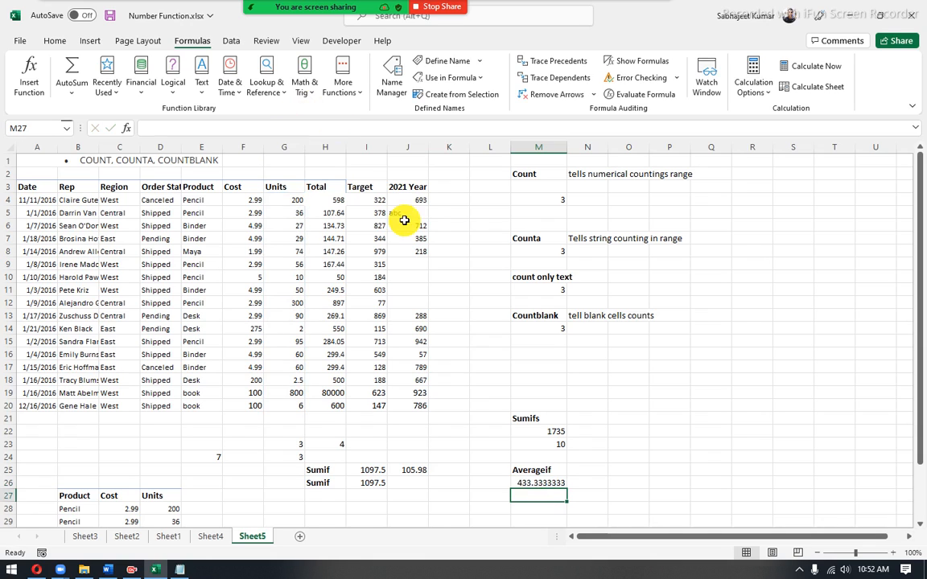
# - Inspect the AVERAGEIF formula in M26 and the column it averages, leaving the formula as it is
pyautogui.click(526, 480)
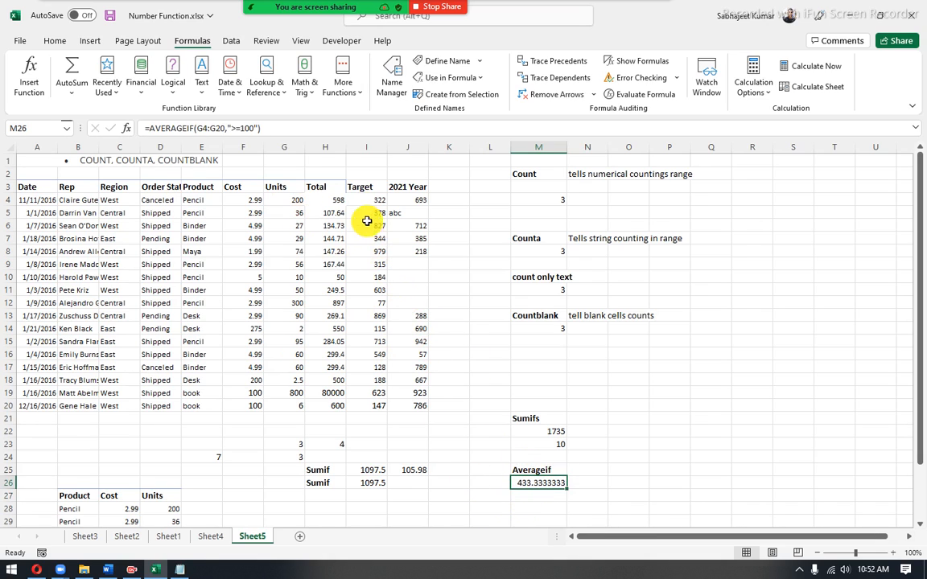
pyautogui.click(313, 191)
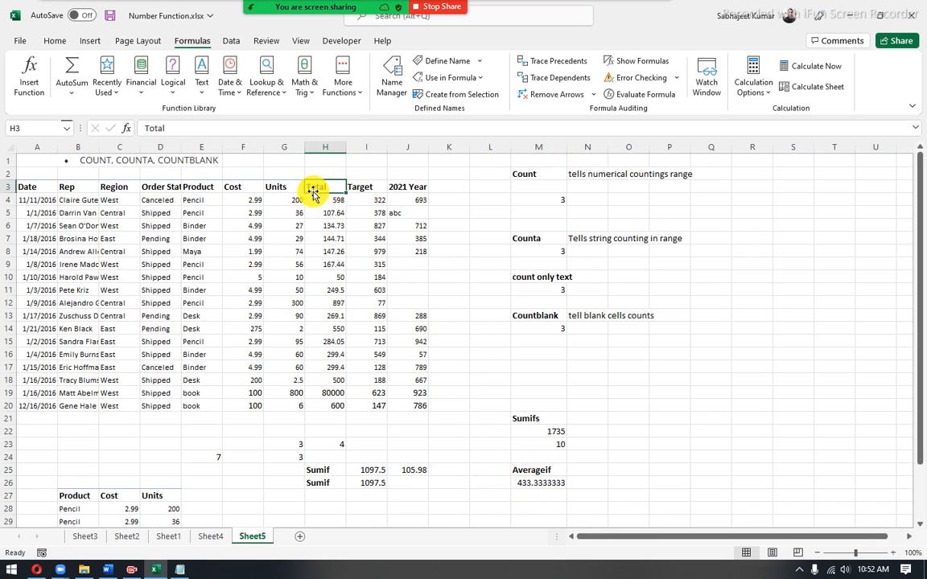
pyautogui.click(528, 481)
pyautogui.doubleClick(526, 482)
pyautogui.press('Escape')
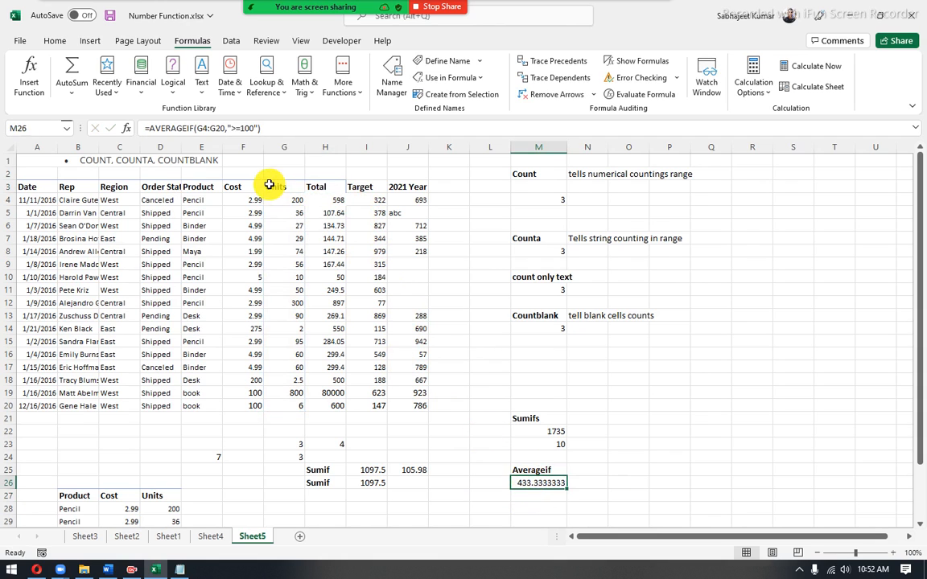
# - Turn on filtering for the order table and filter Units to show only 200, 300 and 800
pyautogui.click(274, 189)
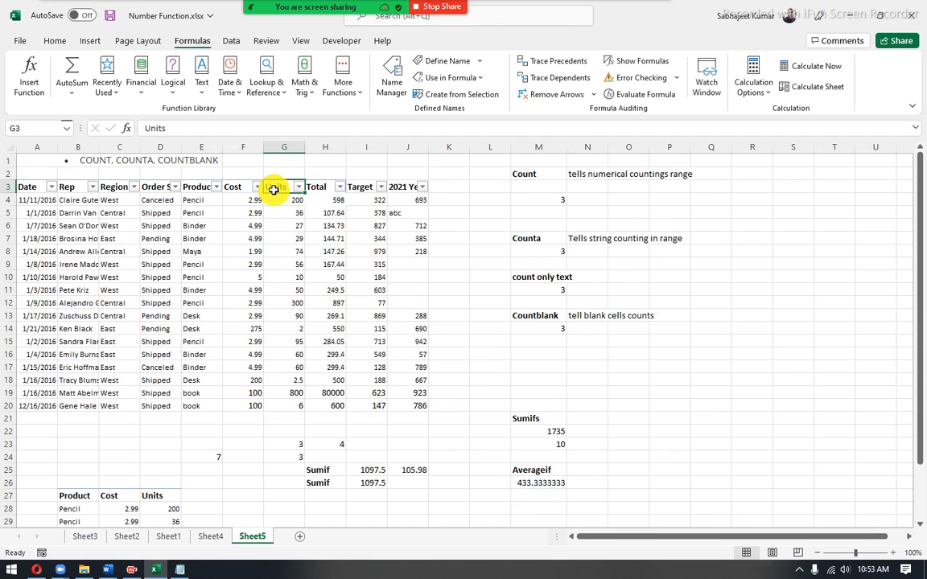
pyautogui.hotkey('ctrl', 'shift', 'l')
pyautogui.click(299, 186)
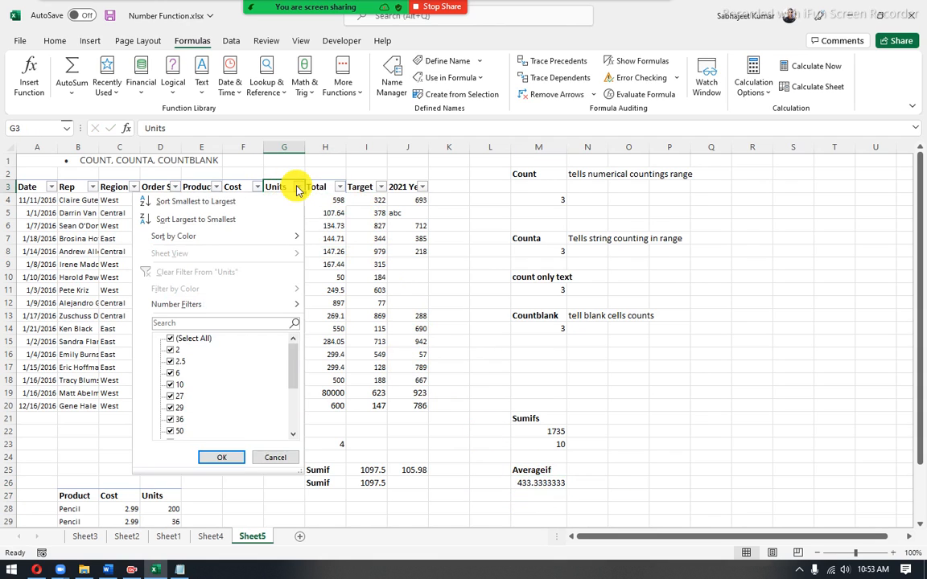
pyautogui.click(170, 338)
pyautogui.scroll(-3, 169, 402)
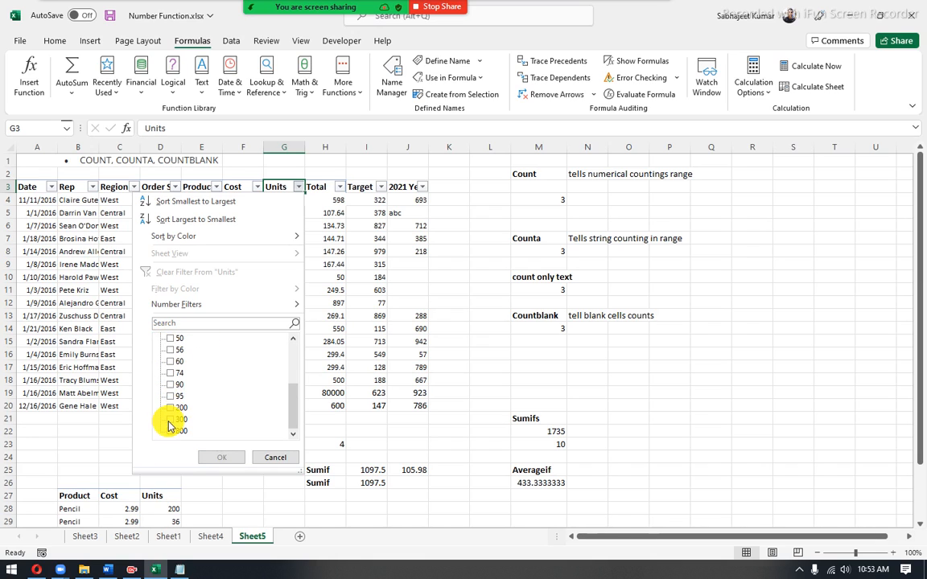
pyautogui.click(170, 408)
pyautogui.click(170, 420)
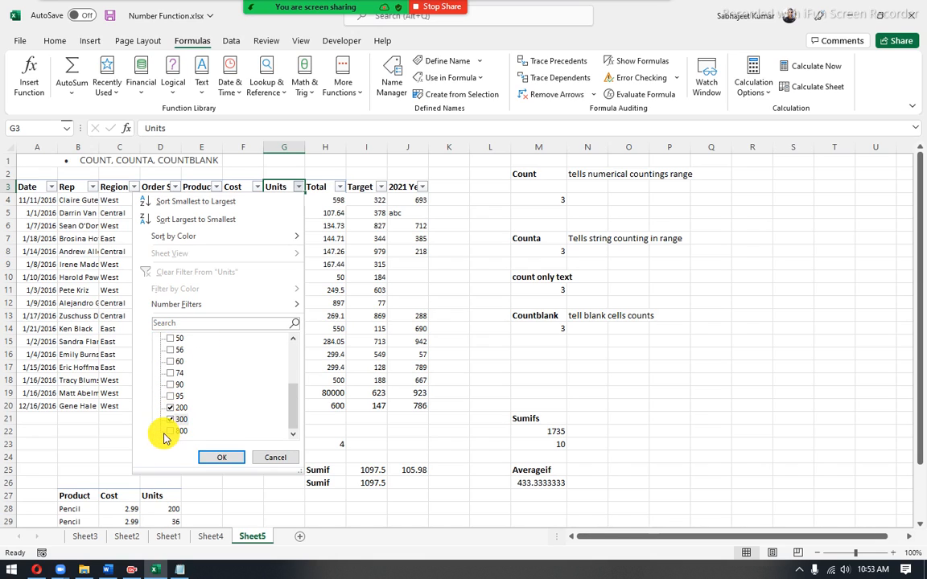
pyautogui.click(171, 432)
pyautogui.click(218, 457)
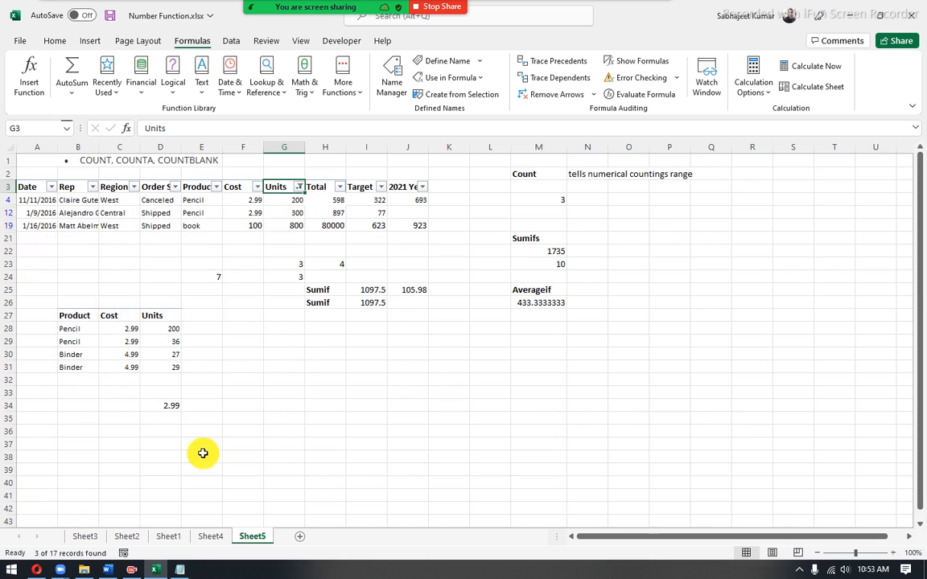
# - Select the filtered Units values and compare their status bar average with the AVERAGEIF result, checking which status bar options are available
pyautogui.moveTo(278, 200); pyautogui.dragTo(288, 221)
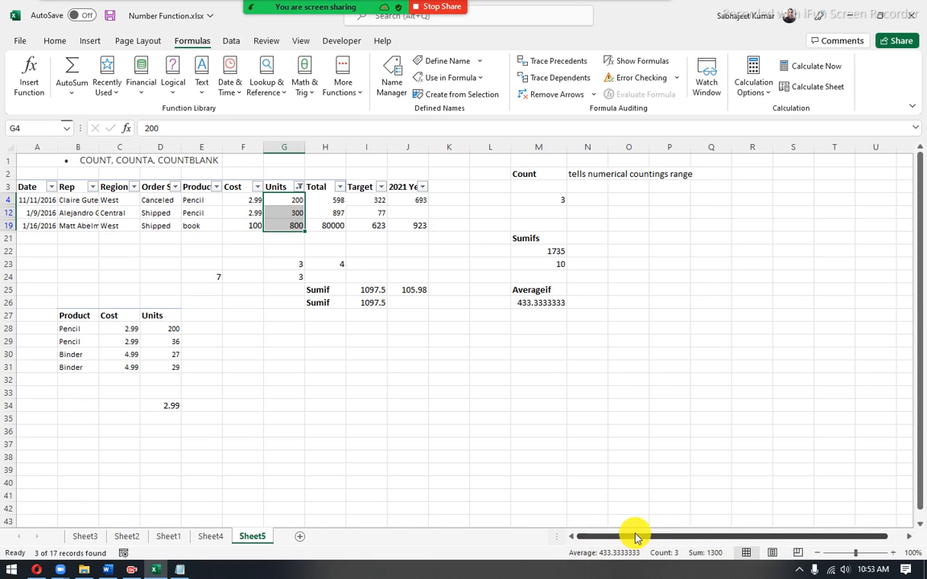
pyautogui.rightClick(342, 556)
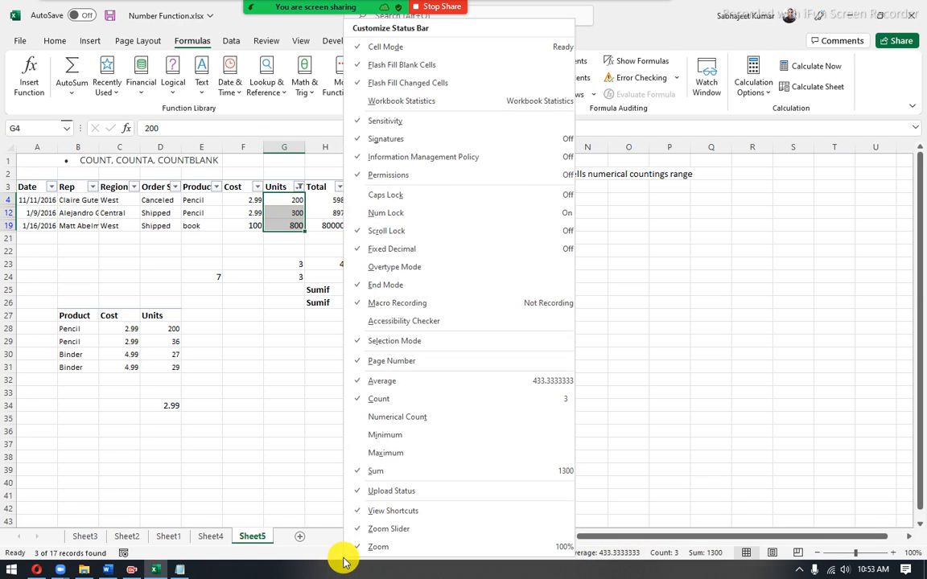
pyautogui.rightClick(208, 554)
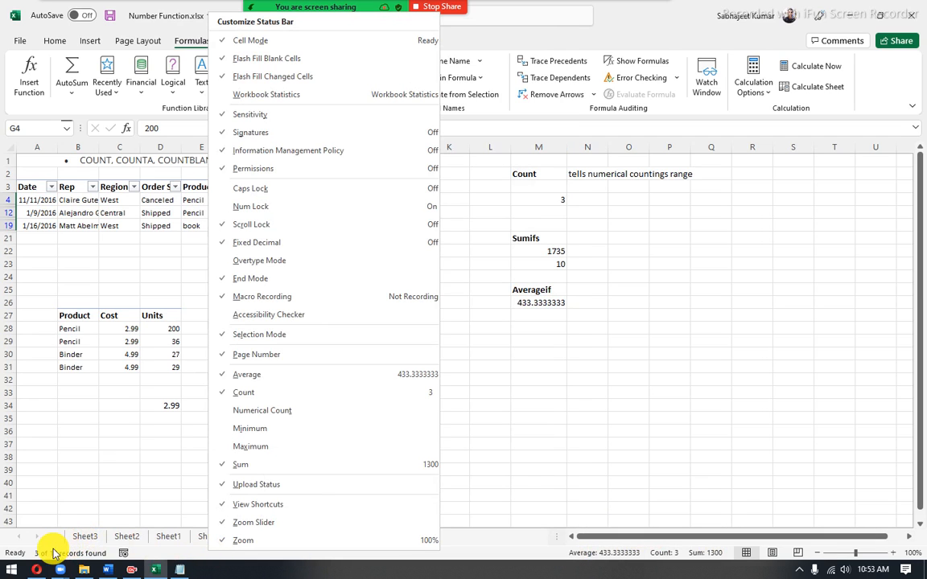
pyautogui.rightClick(57, 554)
pyautogui.rightClick(128, 554)
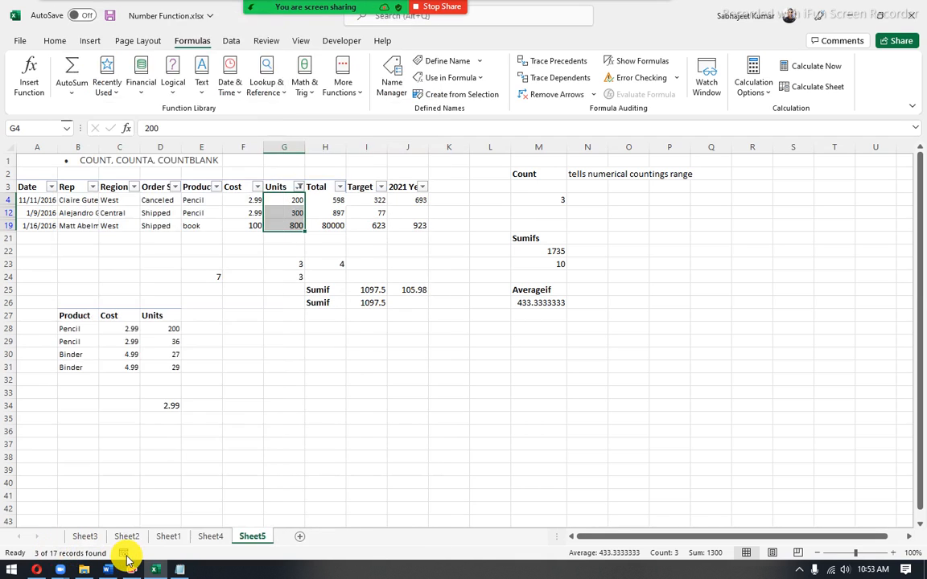
pyautogui.rightClick(399, 557)
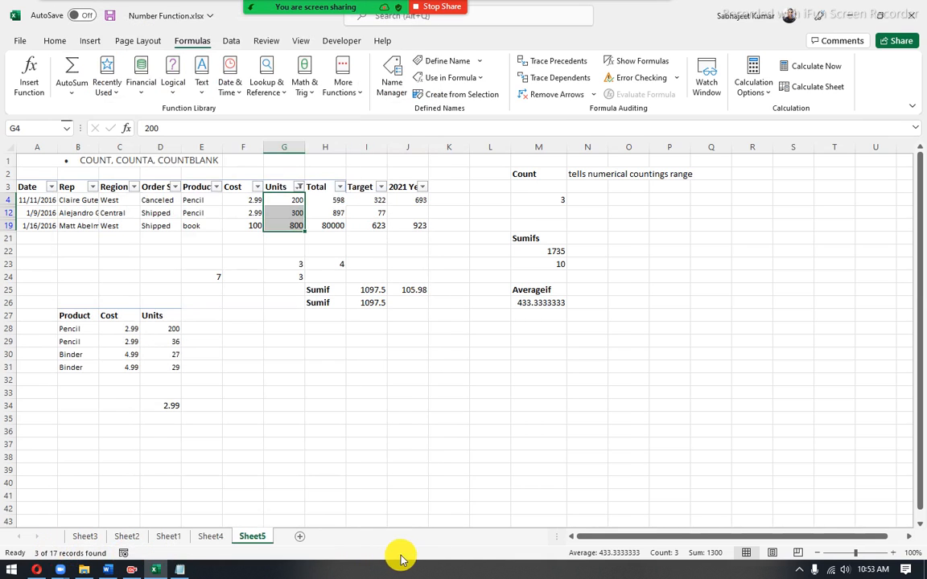
pyautogui.rightClick(400, 554)
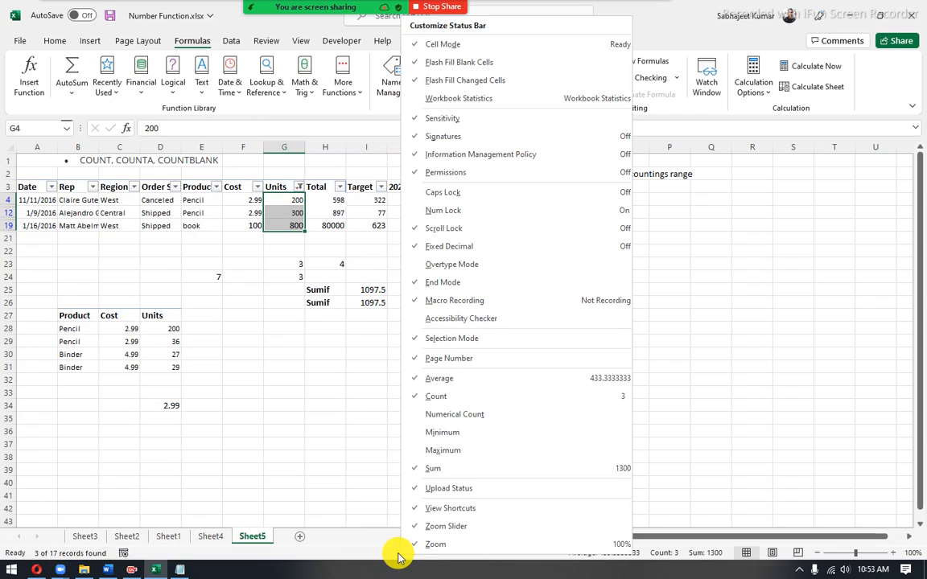
pyautogui.click(377, 550)
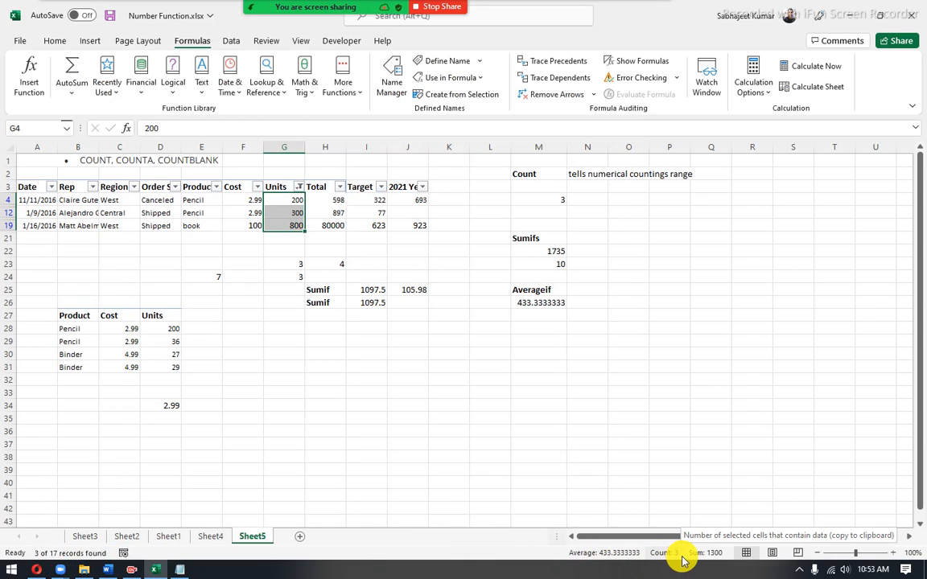
# - Hide Average and Sum from the status bar, and briefly toggle the Maximum statistic on and off
pyautogui.rightClick(495, 555)
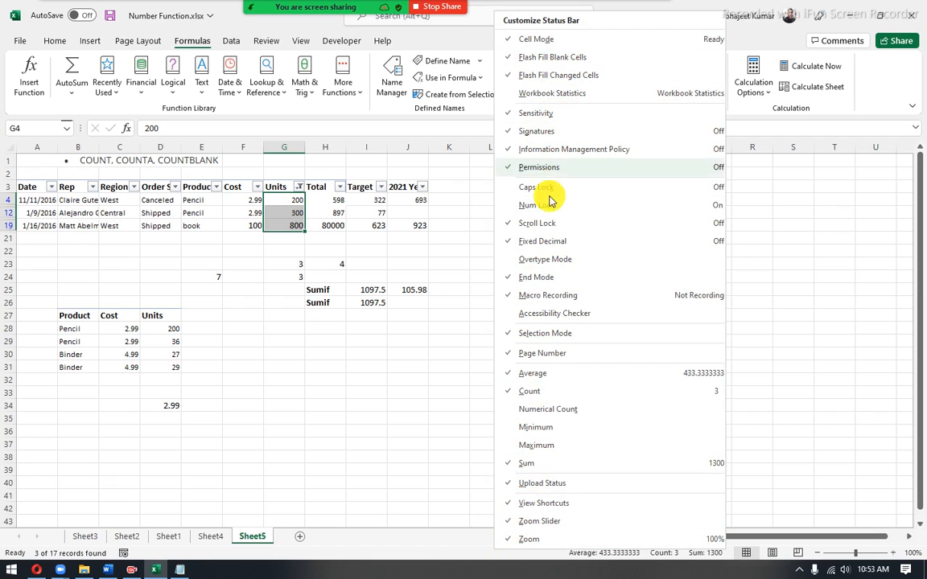
pyautogui.click(521, 380)
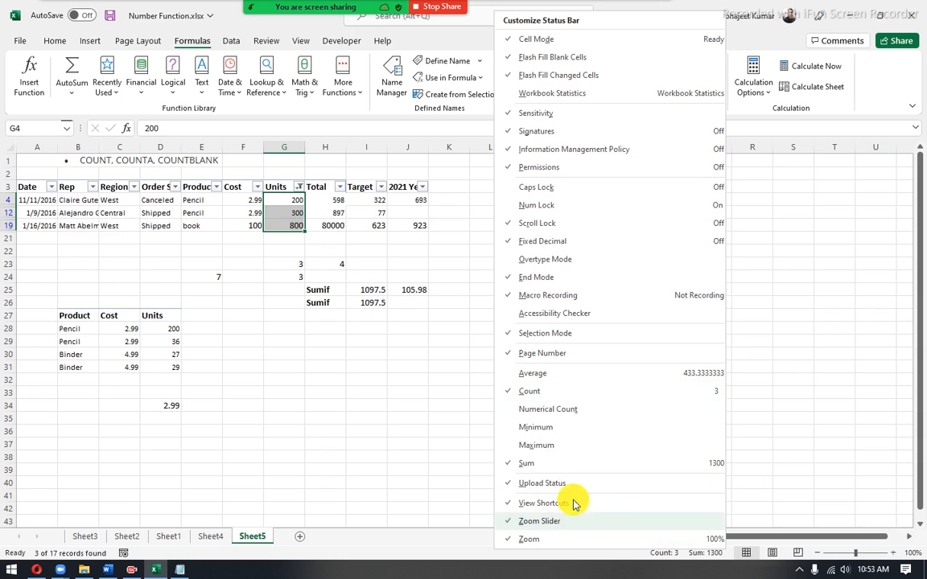
pyautogui.click(517, 467)
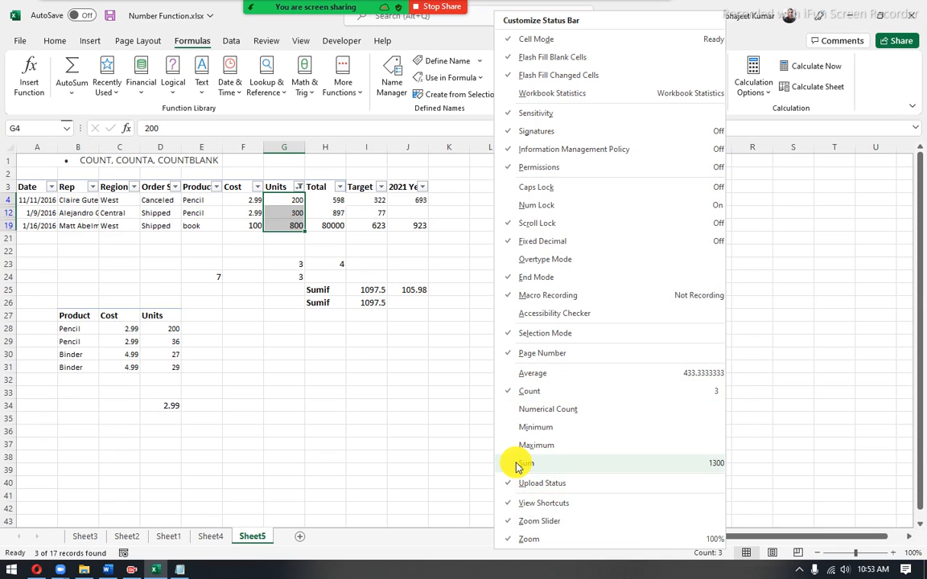
pyautogui.click(518, 467)
pyautogui.click(517, 467)
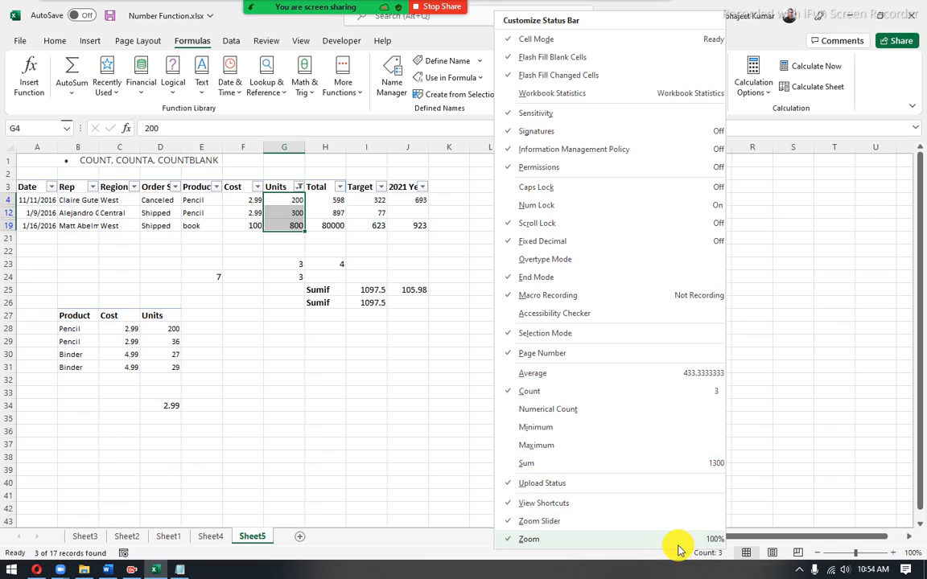
pyautogui.click(509, 451)
pyautogui.click(510, 449)
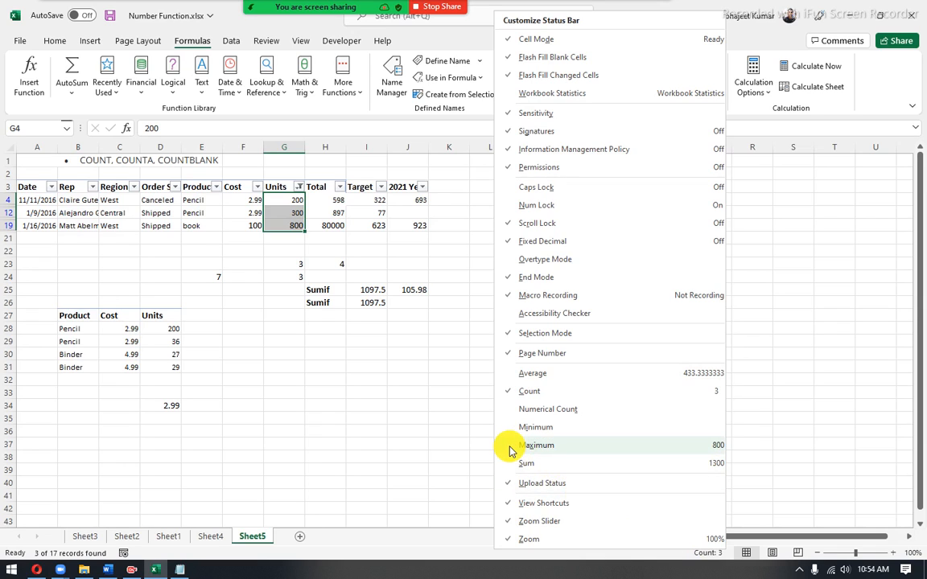
# - Show the Average and Sum statistics in the status bar again and return to the worksheet
pyautogui.click(507, 374)
pyautogui.click(511, 468)
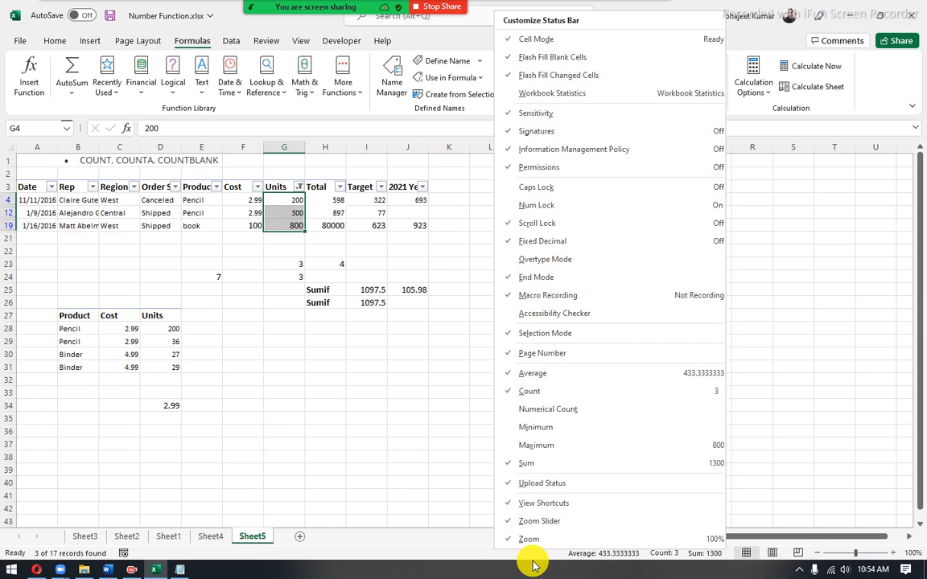
pyautogui.click(465, 565)
pyautogui.click(250, 208)
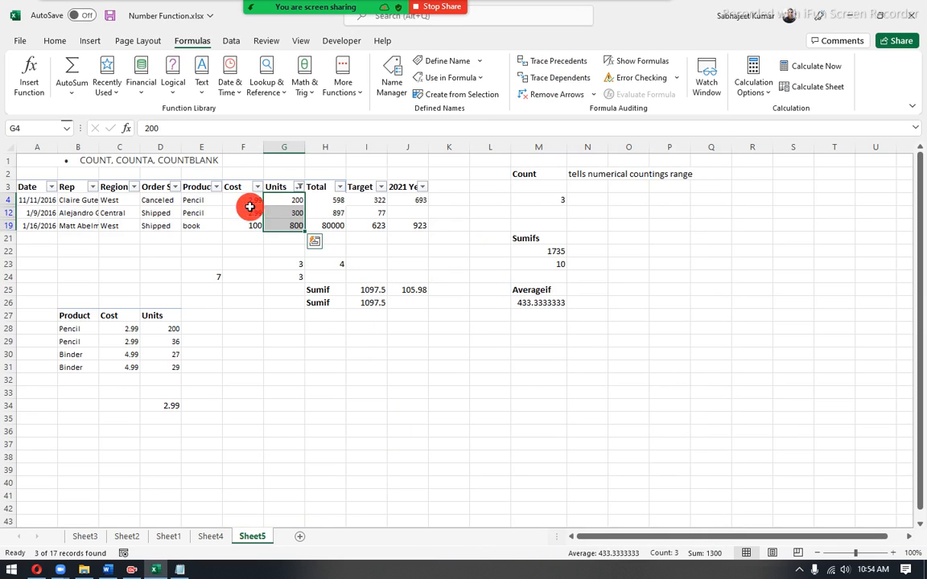
# - Switch to the Word course outline and review the Subtotal topic and the highlighted COUNTIF topics in Module 3
pyautogui.click(107, 569)
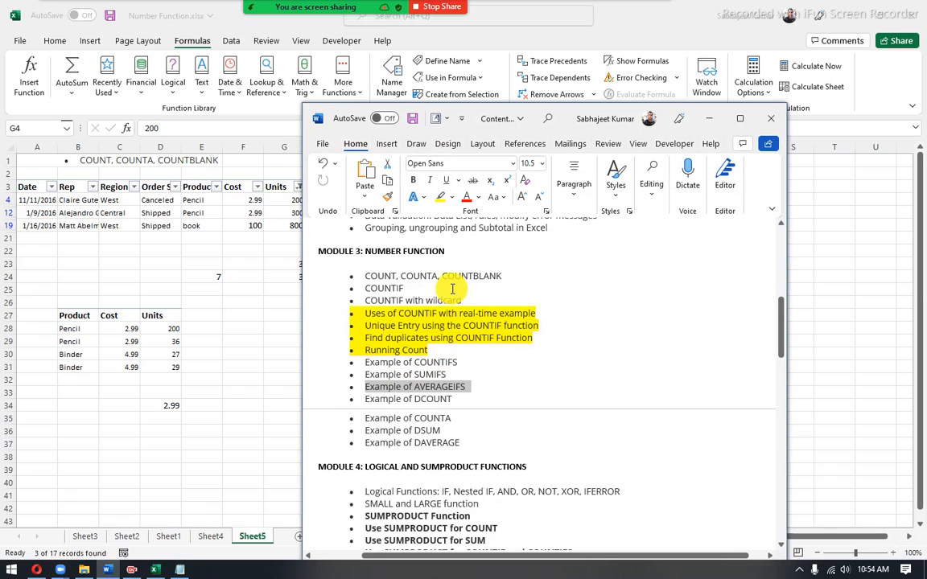
pyautogui.moveTo(354, 230); pyautogui.dragTo(538, 232)
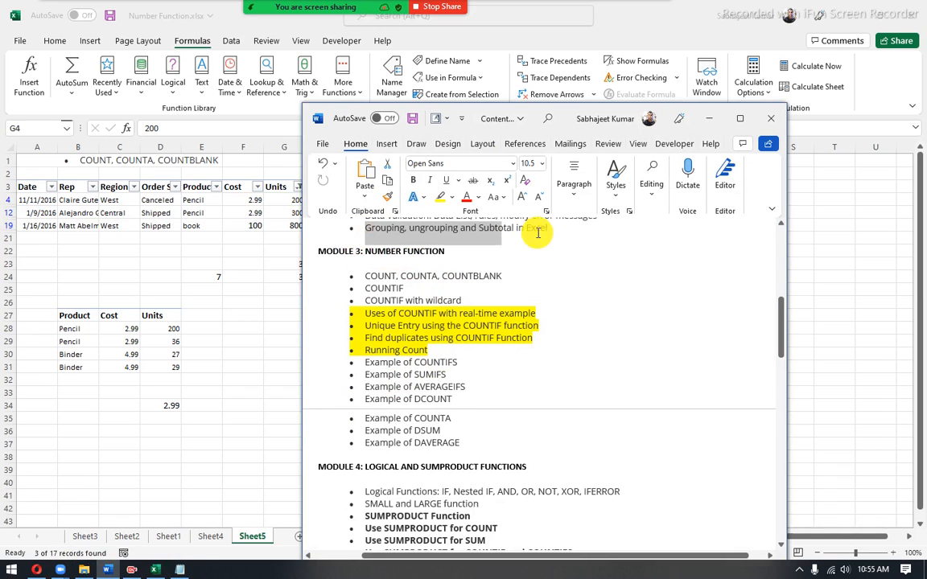
pyautogui.moveTo(364, 314); pyautogui.dragTo(429, 351)
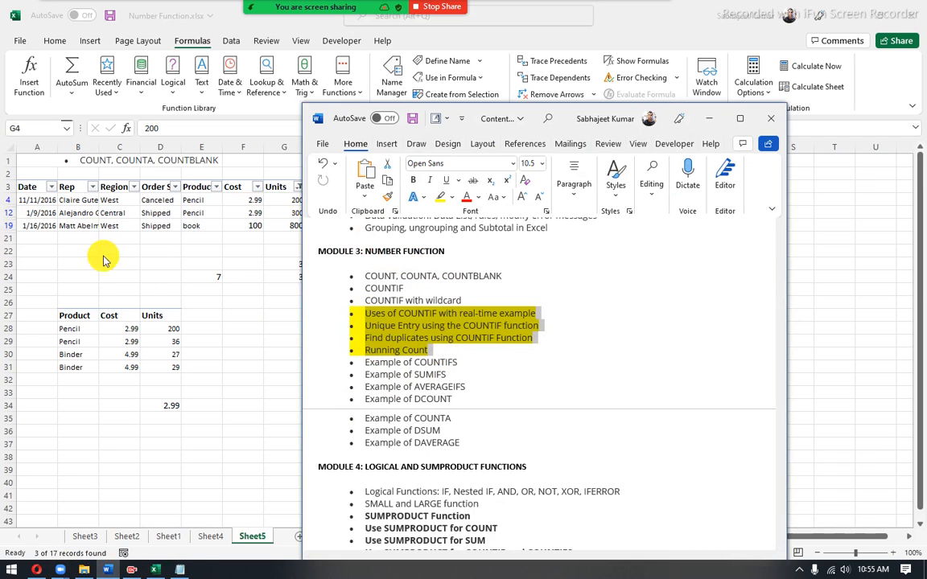
# - Switch back to Excel and enter the bold label "subtotal" in F29
pyautogui.click(153, 255)
pyautogui.moveTo(224, 279); pyautogui.dragTo(219, 278)
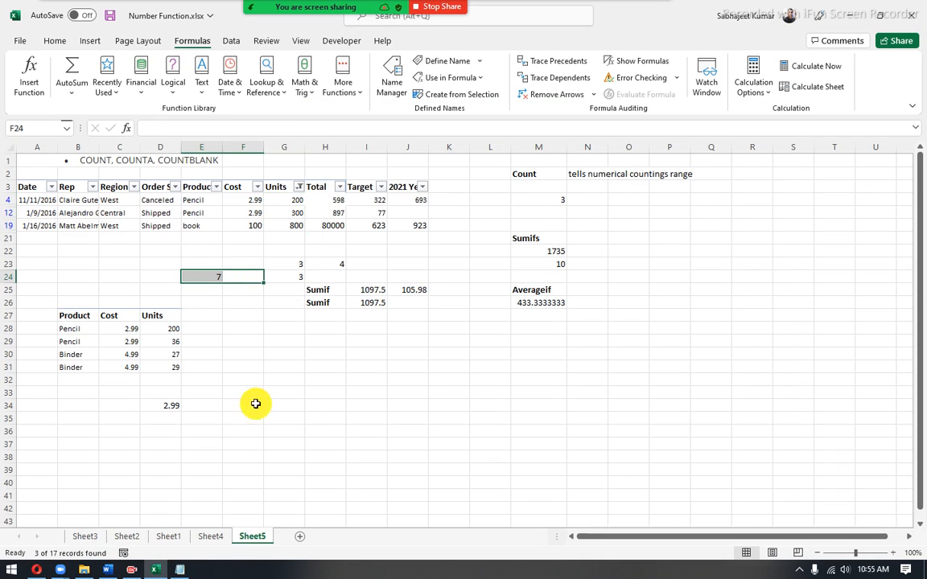
pyautogui.click(272, 364)
pyautogui.click(256, 343)
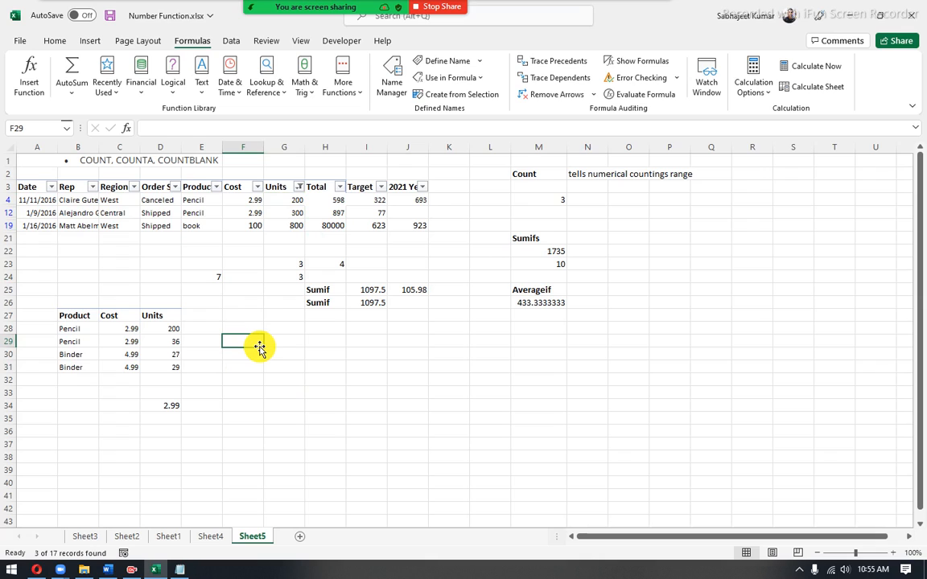
pyautogui.write('subtotal')
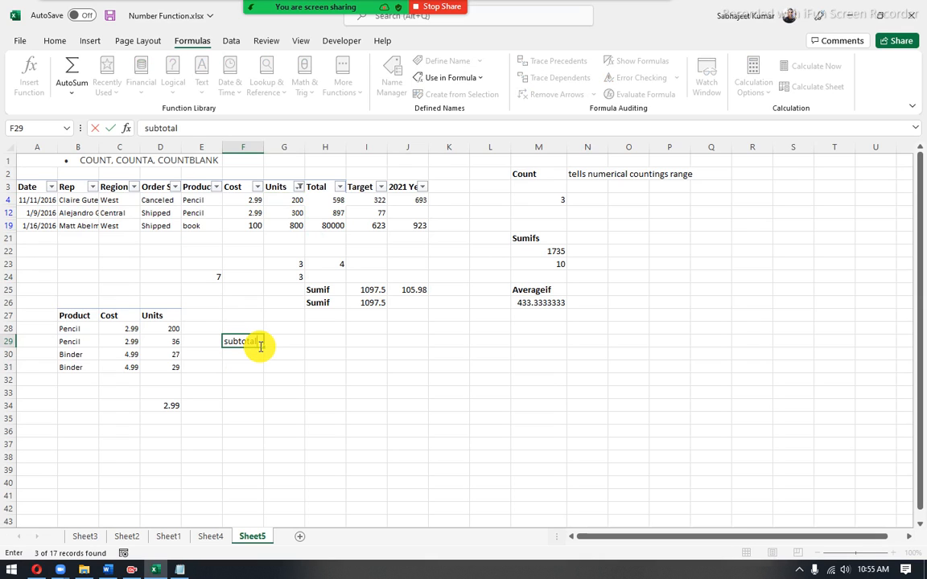
pyautogui.press('Return')
pyautogui.click(259, 346)
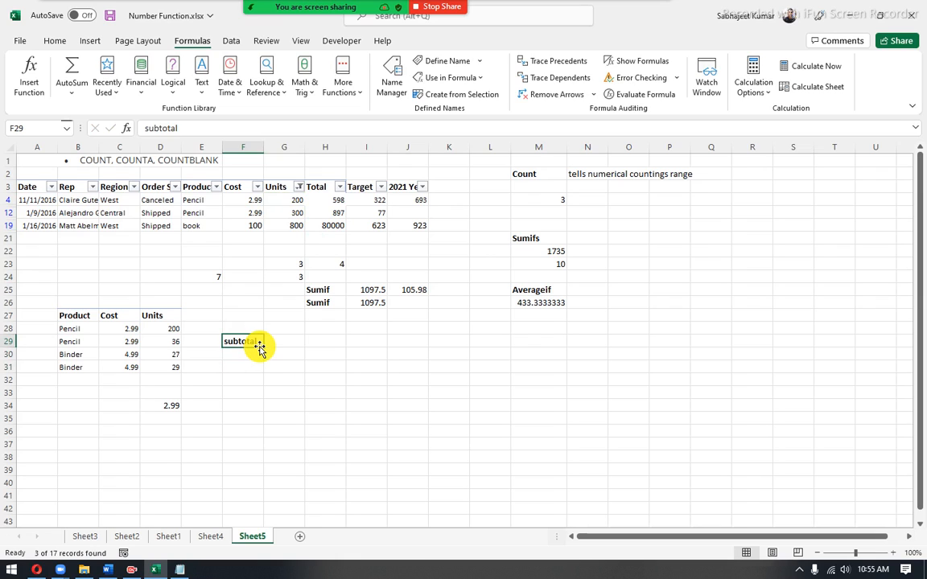
pyautogui.press('Return')
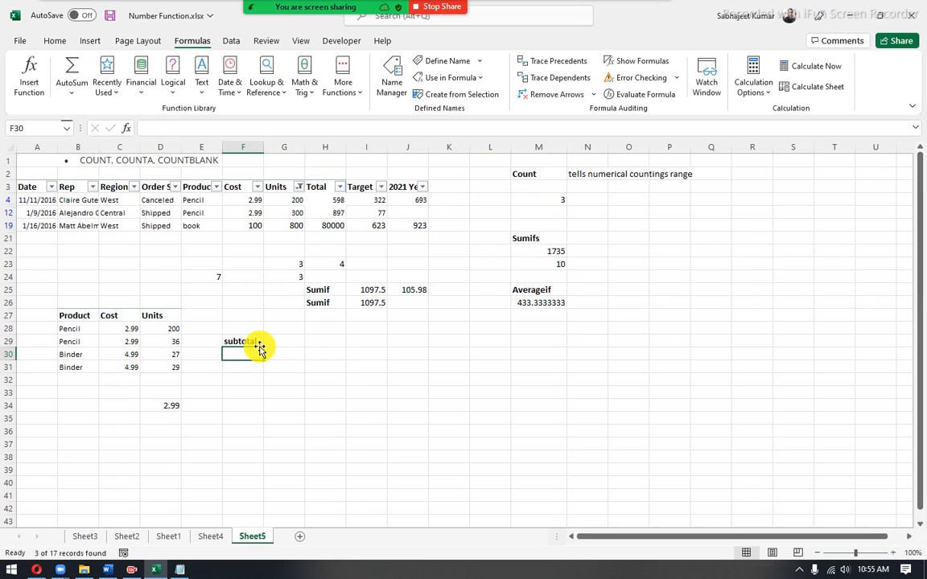
# - Remove the filters from the order table and collapse the ribbon to show more rows
pyautogui.click(249, 211)
pyautogui.hotkey('ctrl', 'shift', 'l')
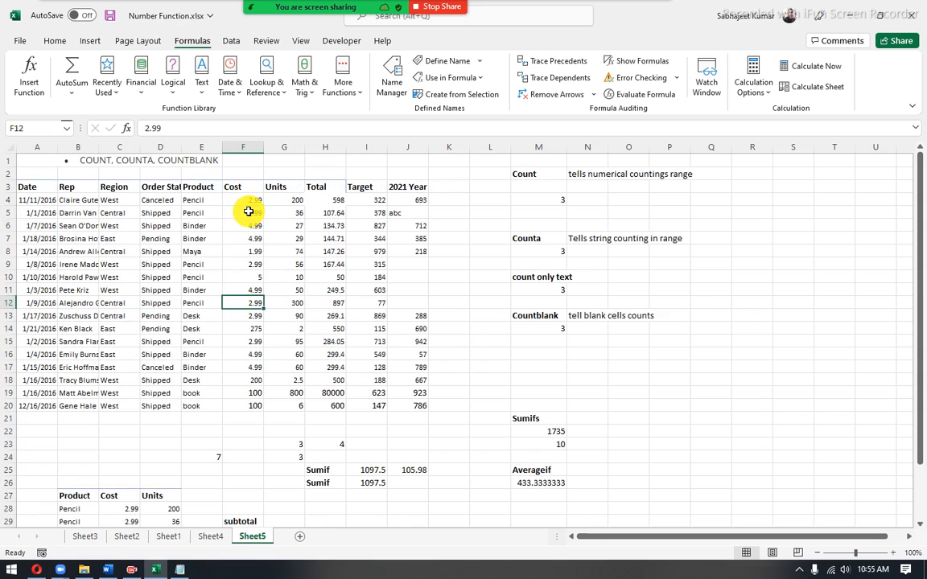
pyautogui.doubleClick(187, 40)
# - Enter the label "count" in G29, beside the subtotal label
pyautogui.click(279, 458)
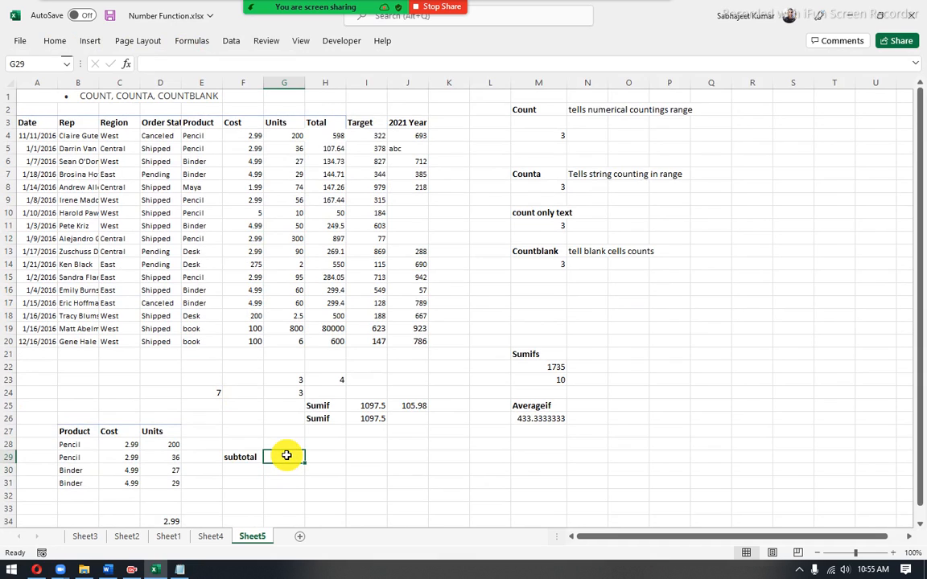
pyautogui.write('count')
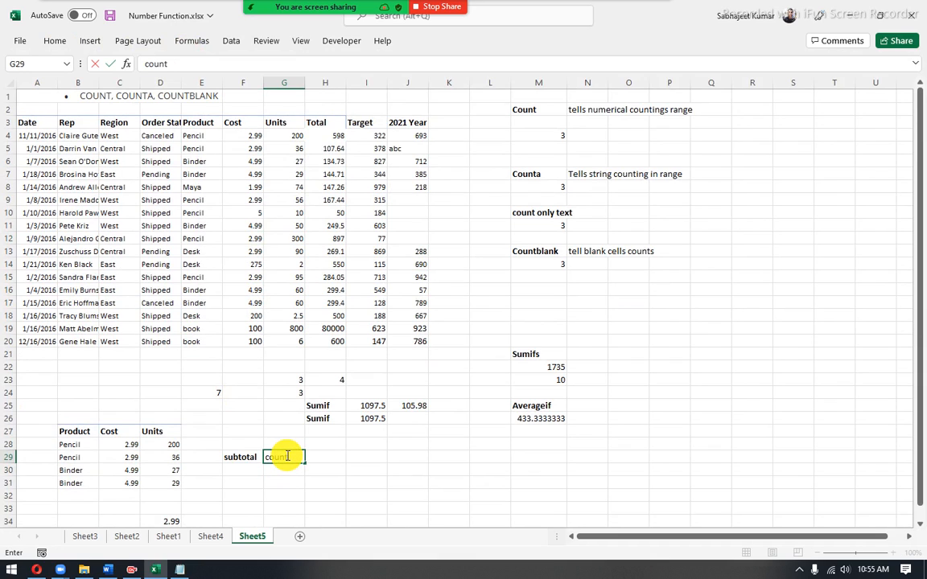
pyautogui.press('Tab')
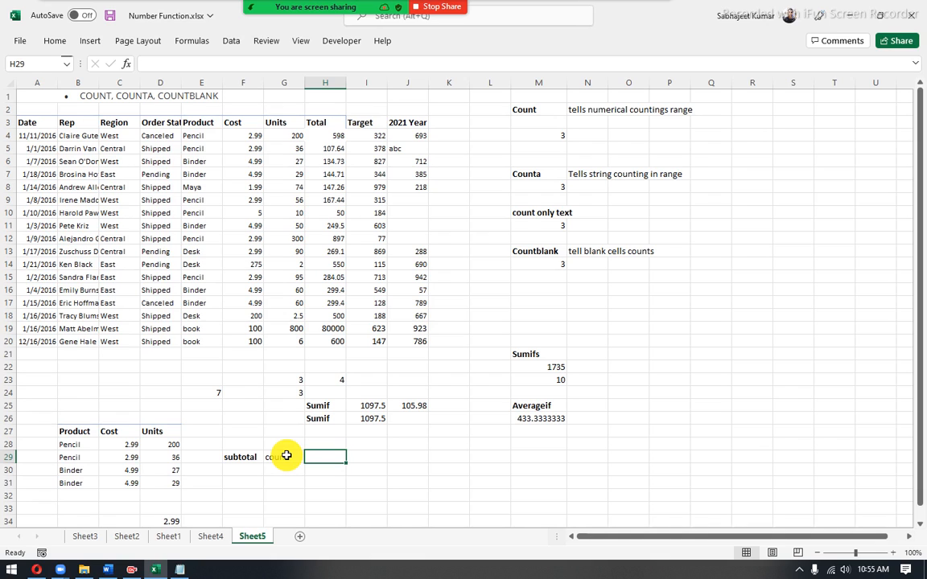
# - Start a SUBTOTAL formula in H29, beside the count label
pyautogui.write('=')
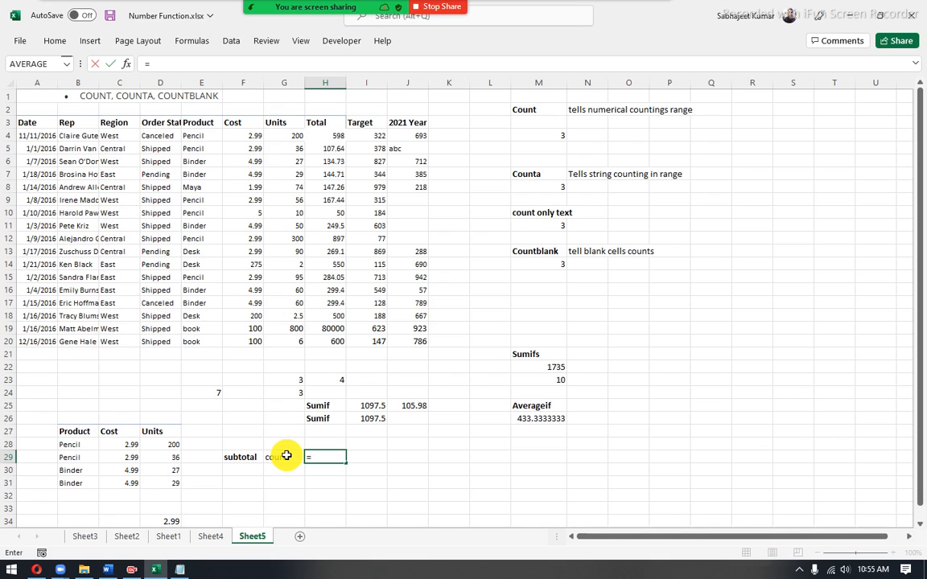
pyautogui.write('su')
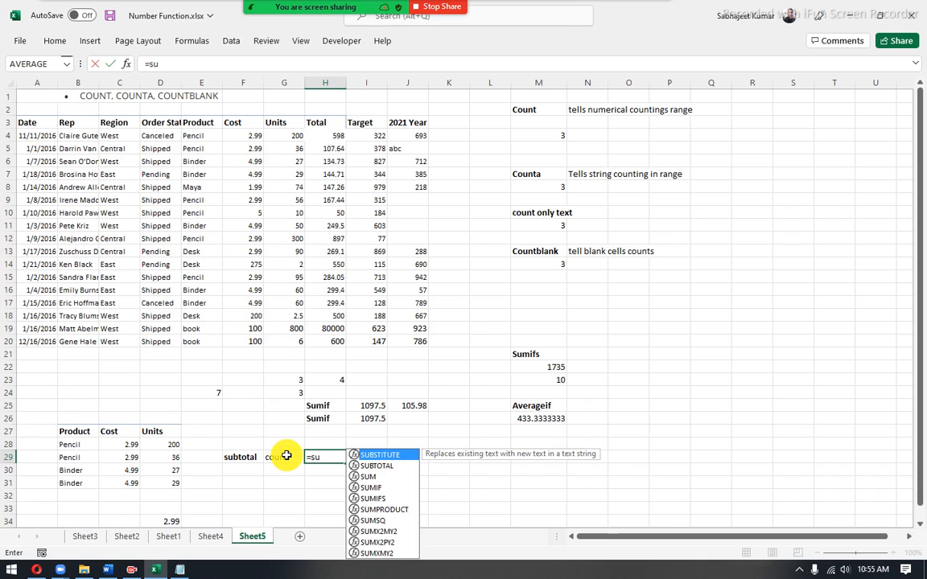
pyautogui.write('b')
pyautogui.press('Tab')
pyautogui.press('BackSpace')
pyautogui.press('BackSpace')
pyautogui.press('BackSpace')
pyautogui.press('BackSpace')
pyautogui.press('BackSpace')
pyautogui.press('BackSpace')
pyautogui.press('BackSpace')
pyautogui.press('BackSpace')
pyautogui.press('BackSpace')
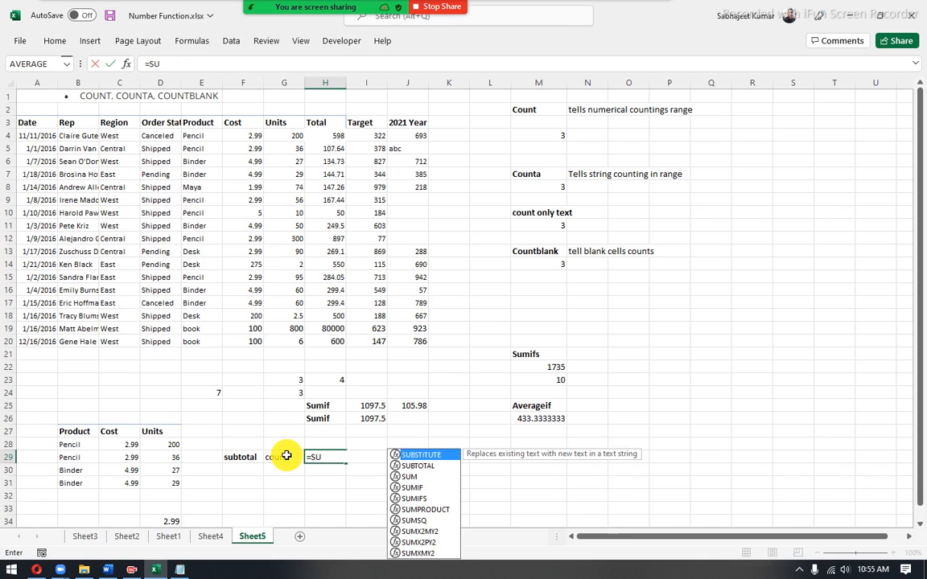
pyautogui.press('Down')
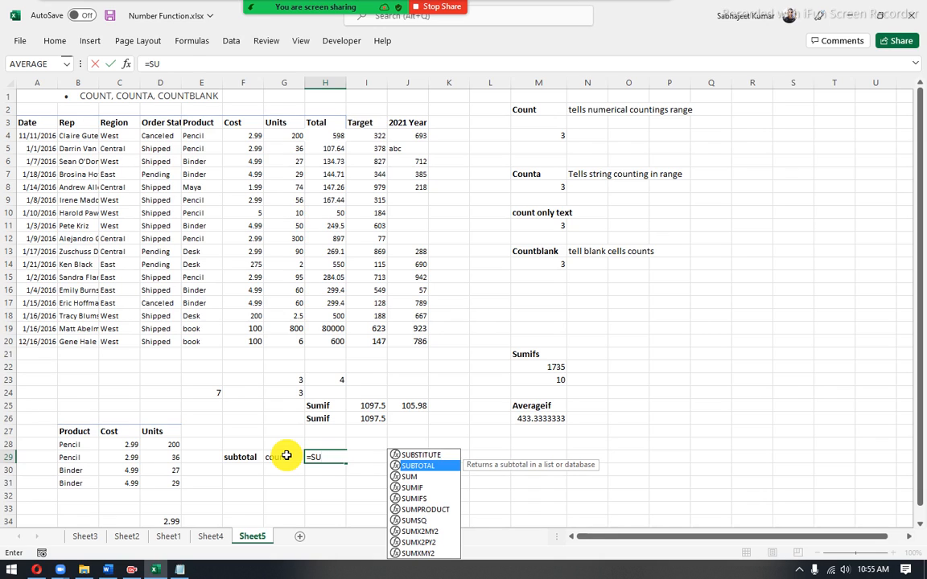
pyautogui.press('Tab')
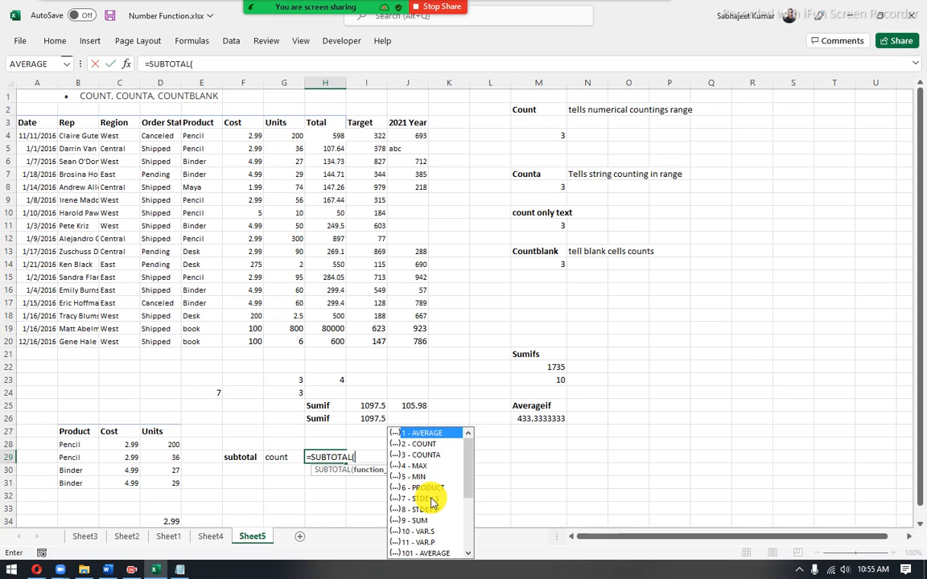
# - Look through the SUBTOTAL function options and set the function number to 3 (COUNTA)
pyautogui.click(417, 456)
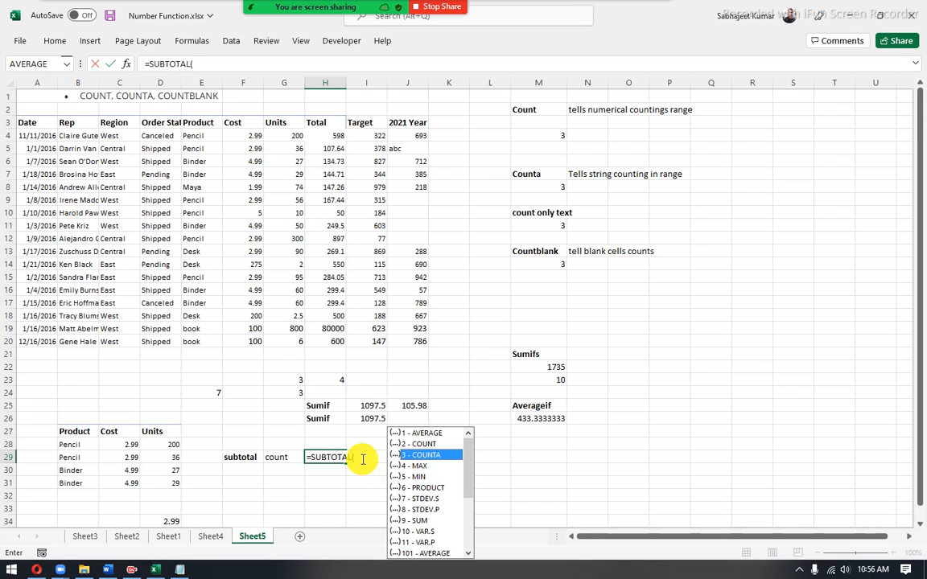
pyautogui.doubleClick(439, 456)
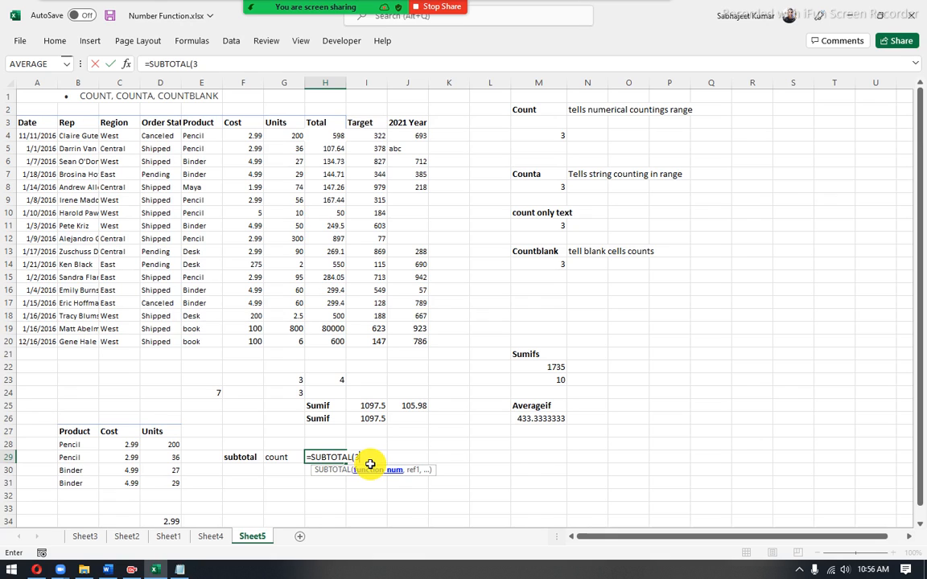
pyautogui.press('BackSpace')
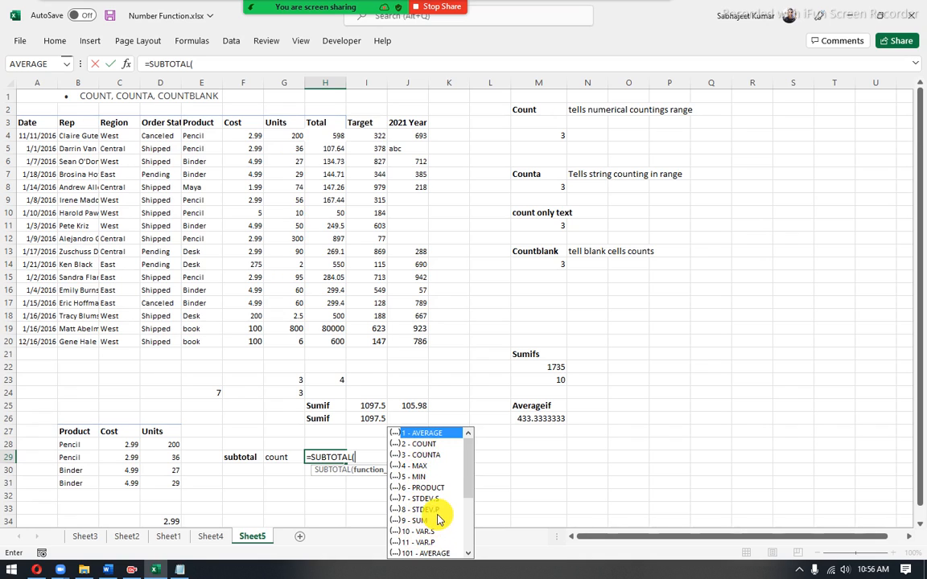
pyautogui.scroll(-3, 438, 519)
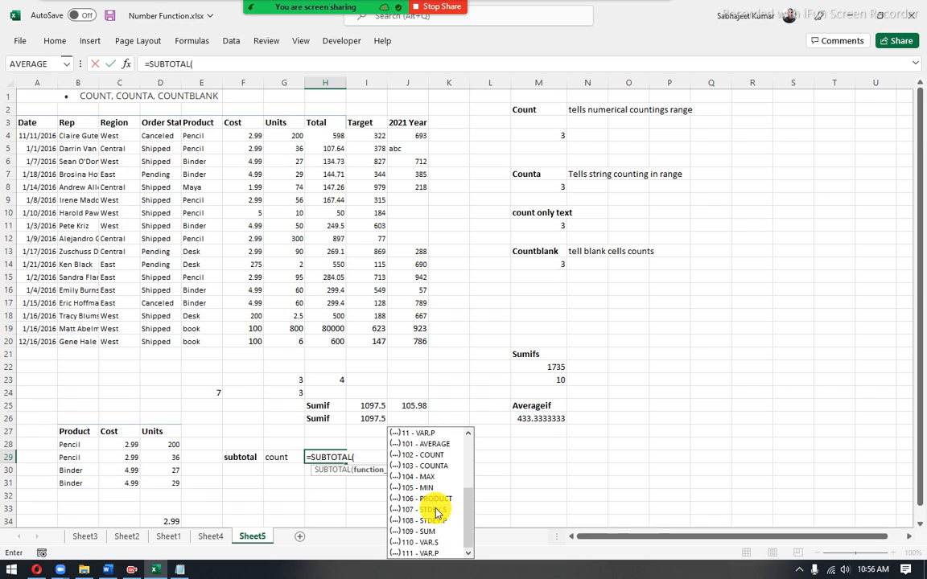
pyautogui.scroll(3, 434, 507)
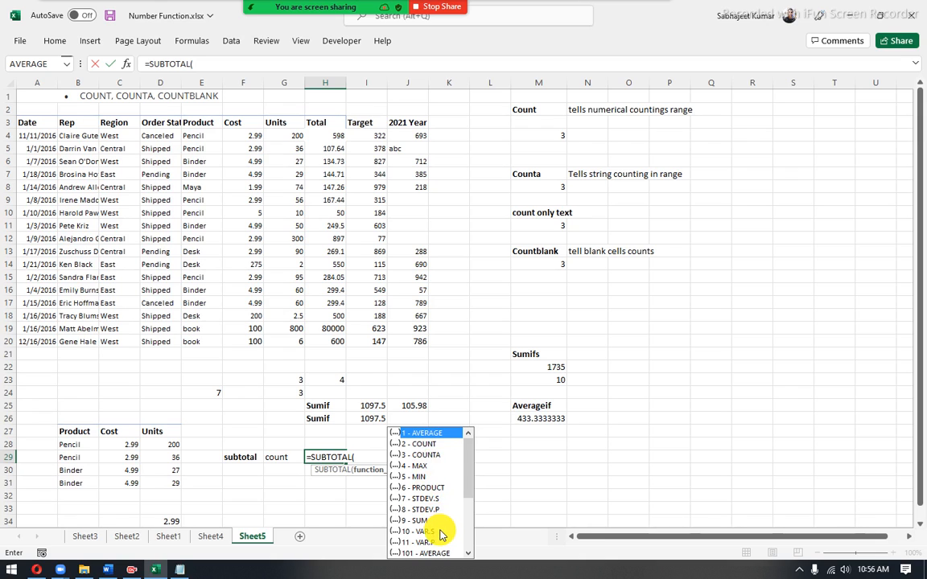
pyautogui.scroll(-2, 440, 535)
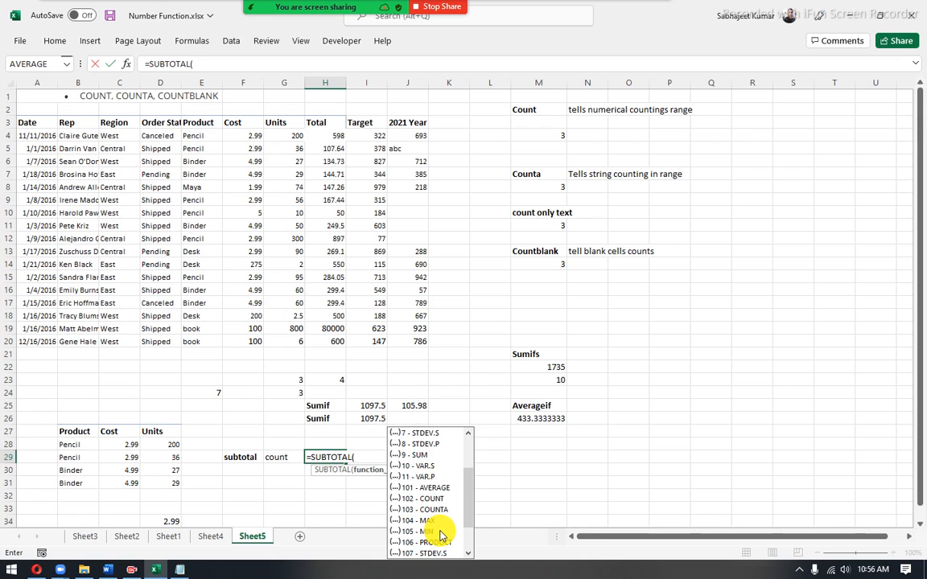
pyautogui.scroll(2, 440, 536)
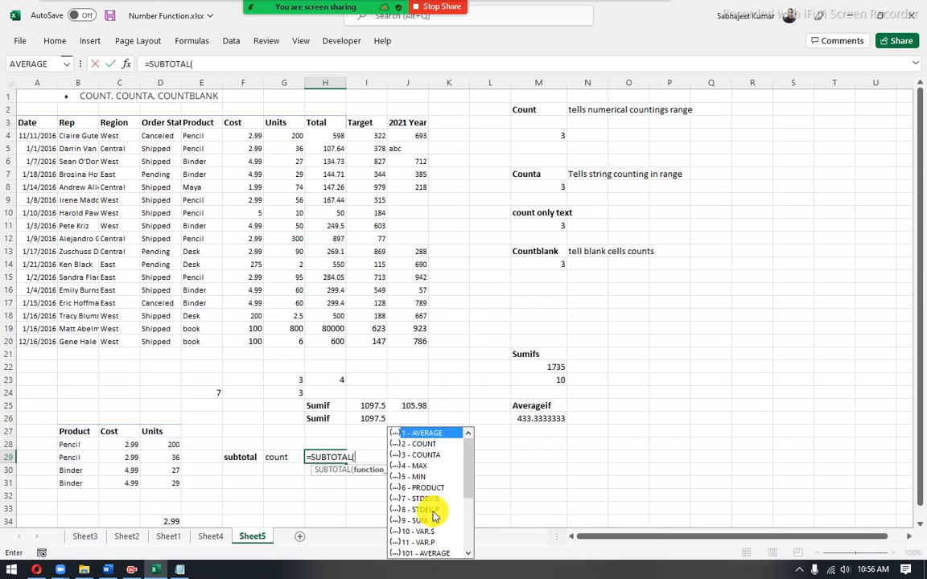
pyautogui.write(',')
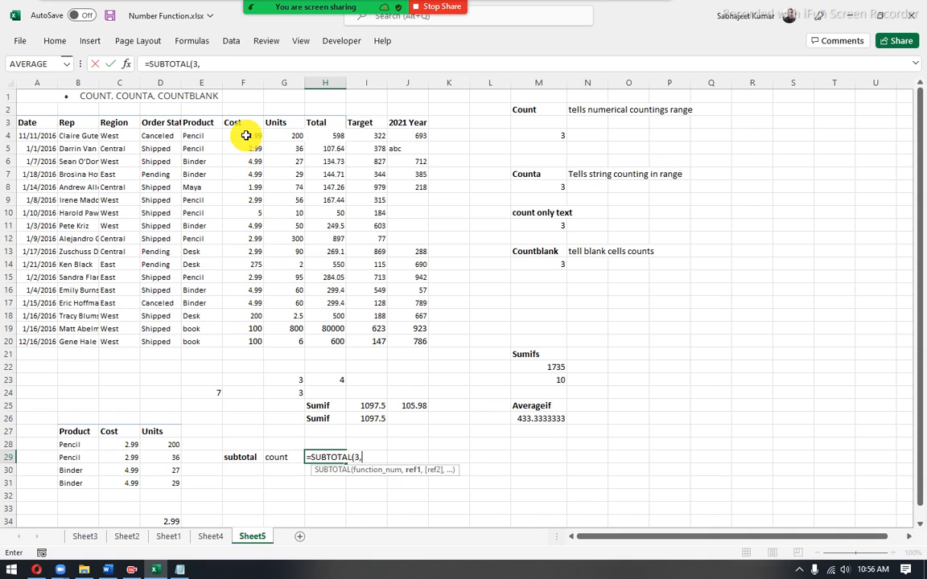
# - Use the small product table B27:D31 as the SUBTOTAL reference and enter the formula in H29
pyautogui.moveTo(245, 136); pyautogui.dragTo(245, 149)
pyautogui.moveTo(246, 204); pyautogui.dragTo(261, 338)
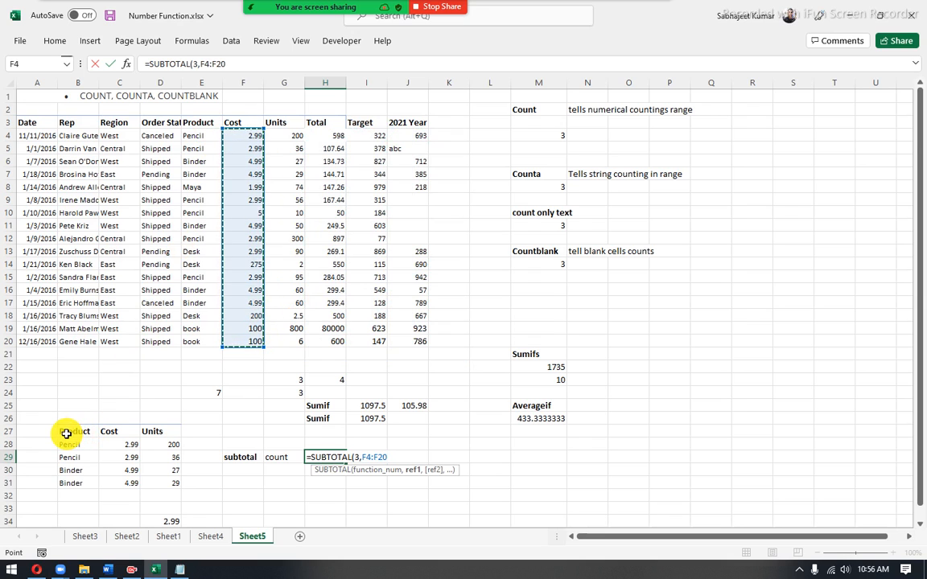
pyautogui.moveTo(66, 433); pyautogui.dragTo(155, 489)
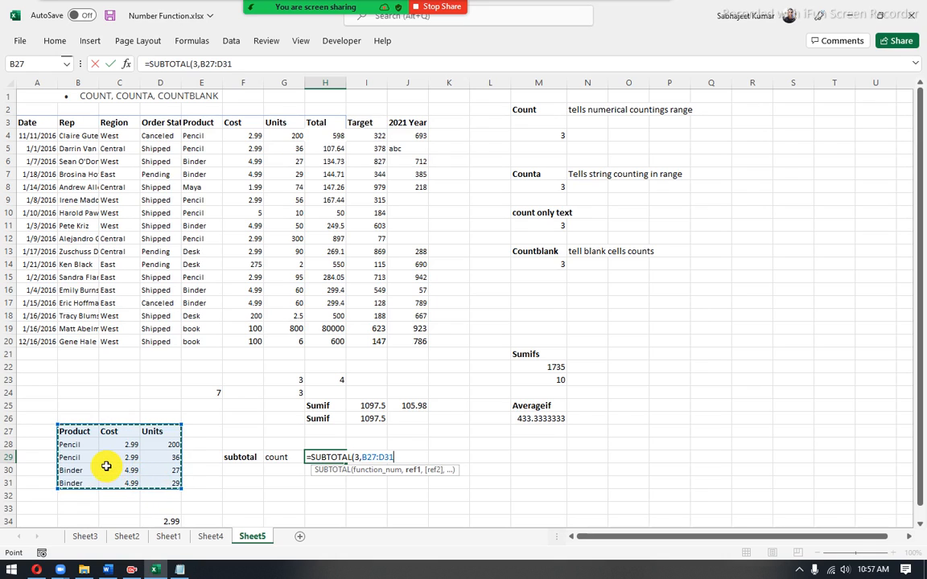
pyautogui.press('Return')
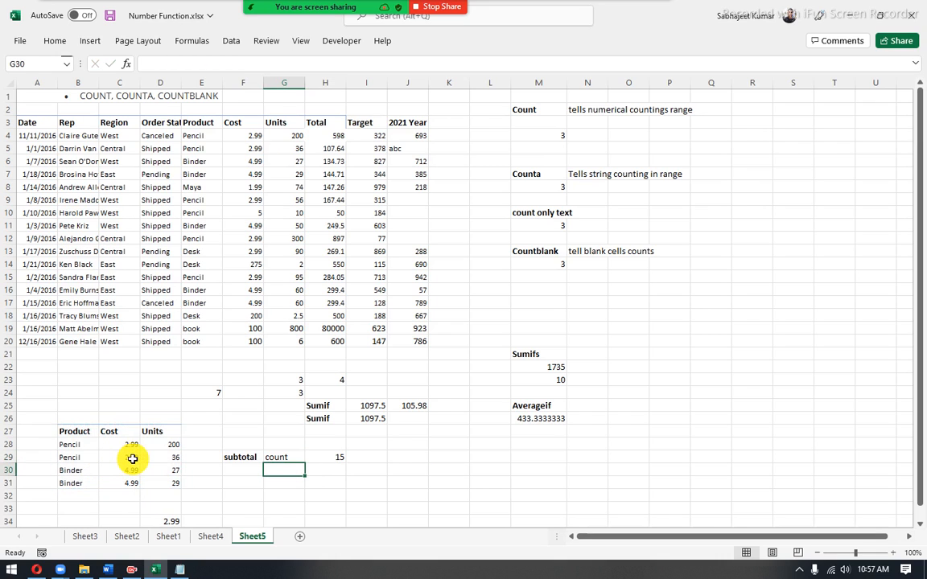
# - Check the cells of the product table B27:D31 against the subtotal in H29
pyautogui.click(77, 434)
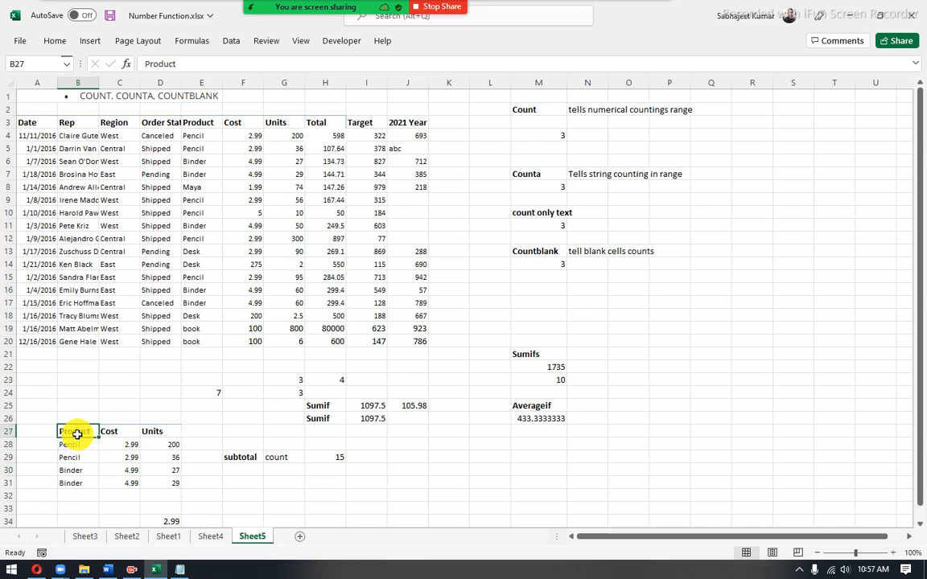
pyautogui.click(310, 458)
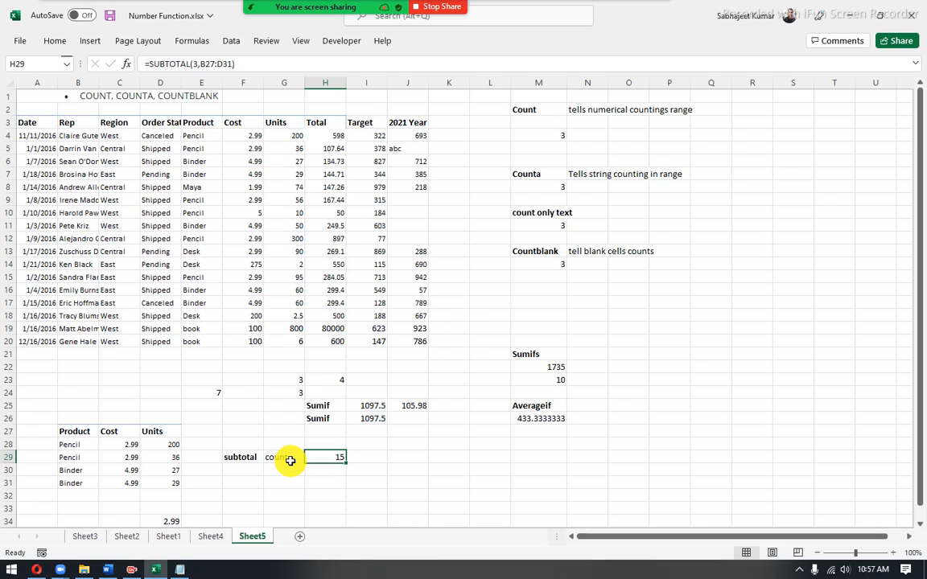
pyautogui.moveTo(76, 433); pyautogui.dragTo(155, 481)
pyautogui.click(332, 457)
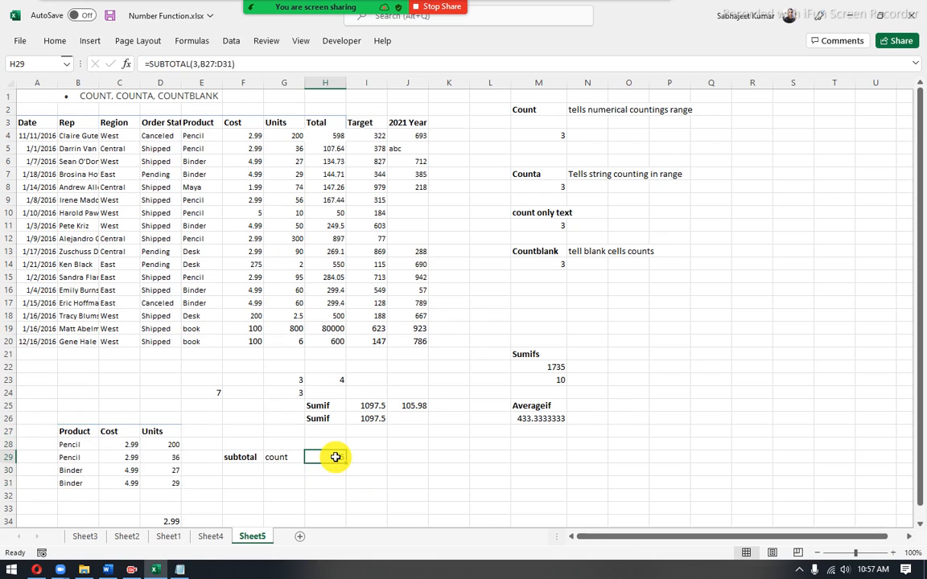
# - Remove the function number from the H29 formula and choose 3 - COUNTA again
pyautogui.press('F2')
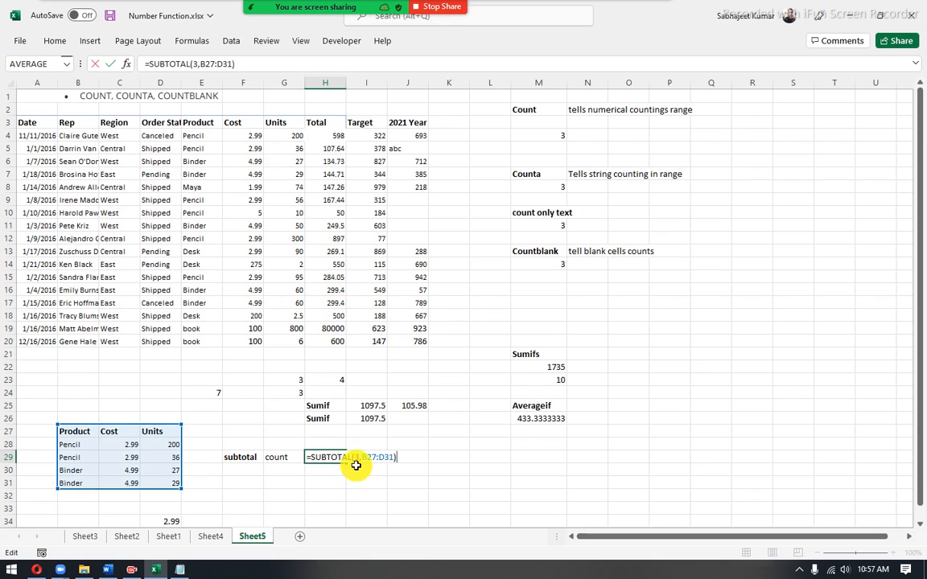
pyautogui.press('BackSpace')
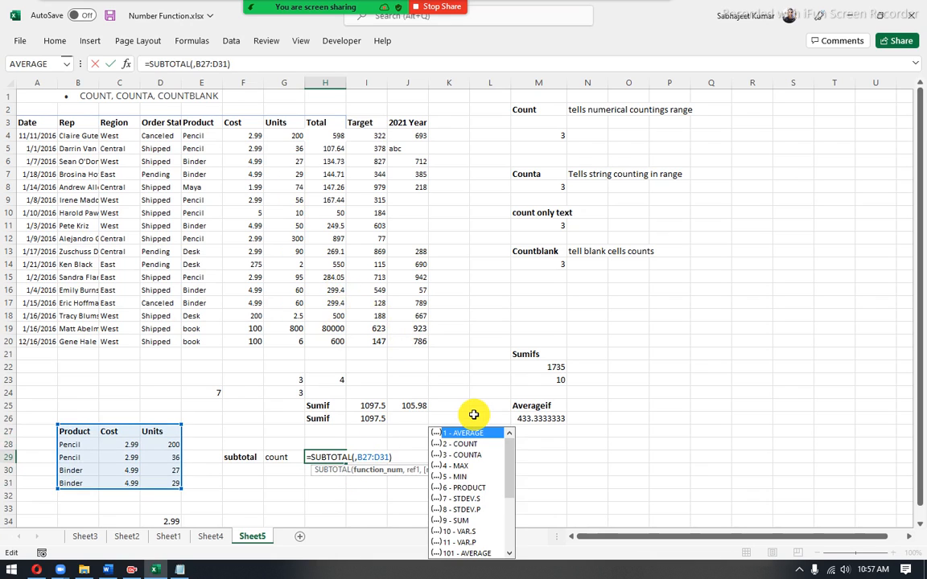
pyautogui.doubleClick(465, 455)
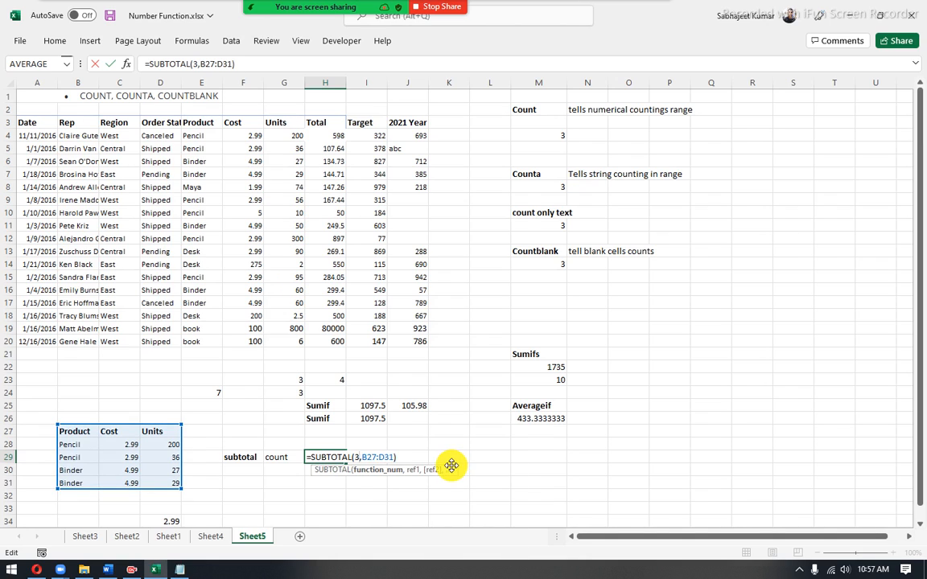
pyautogui.click(332, 454)
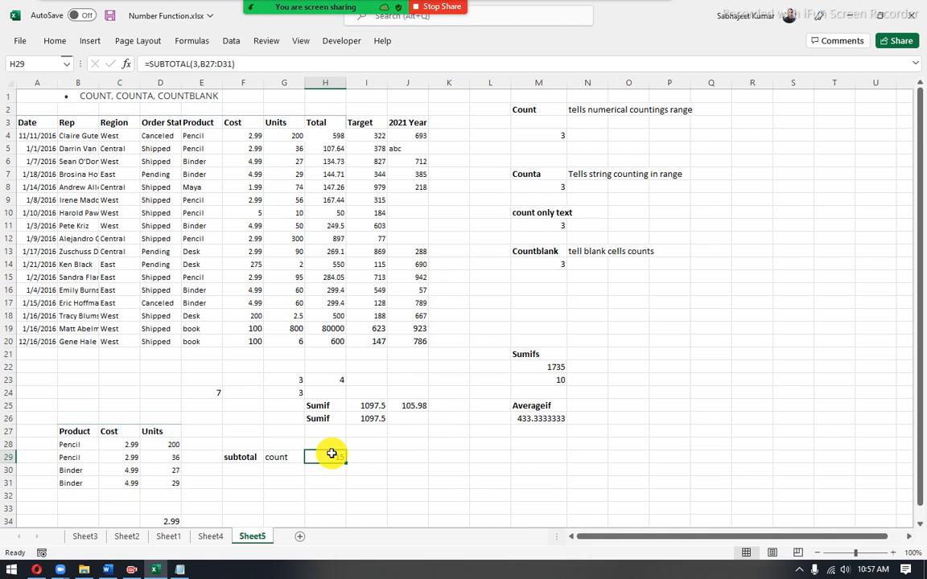
# - Compare Excel's count for the selected range B27:D31 with the result in H29
pyautogui.click(74, 435)
pyautogui.moveTo(73, 435); pyautogui.dragTo(171, 483)
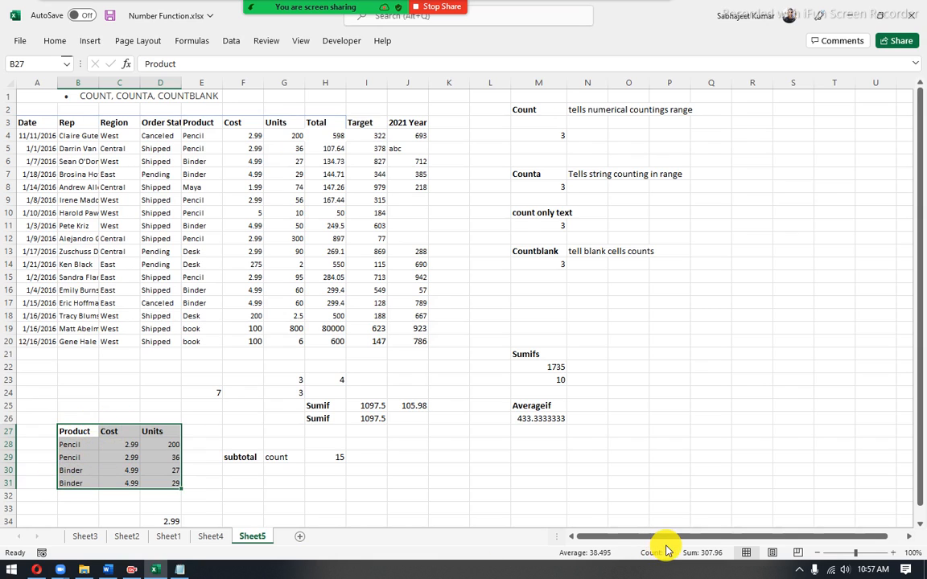
pyautogui.click(316, 460)
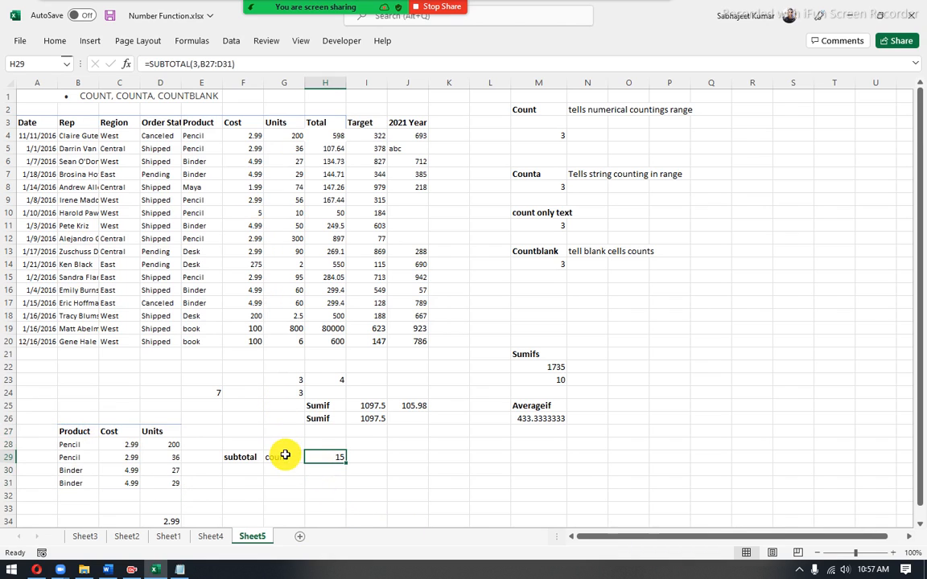
# - Change the label in G29 to "counta" and enter the label "count" in G30
pyautogui.click(286, 457)
pyautogui.click(175, 64)
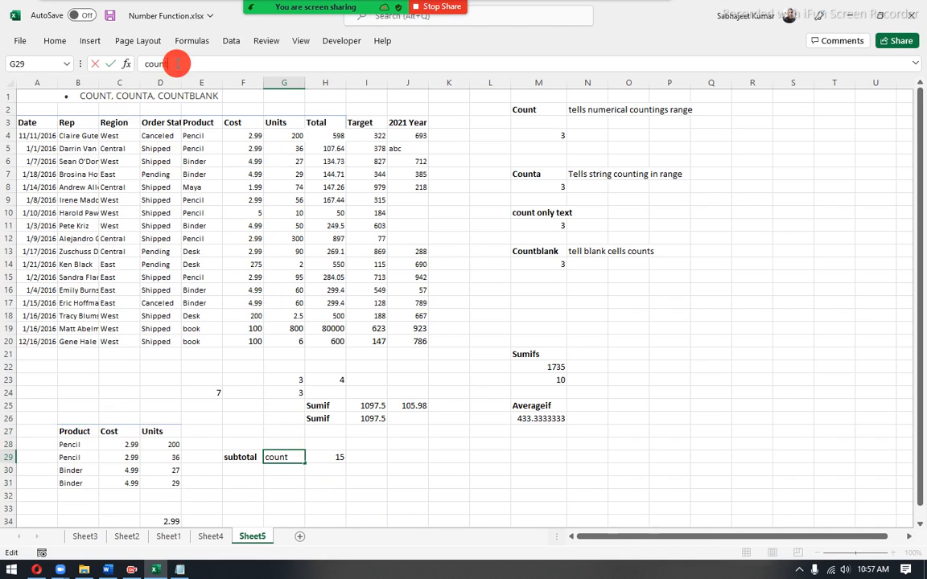
pyautogui.press('Return')
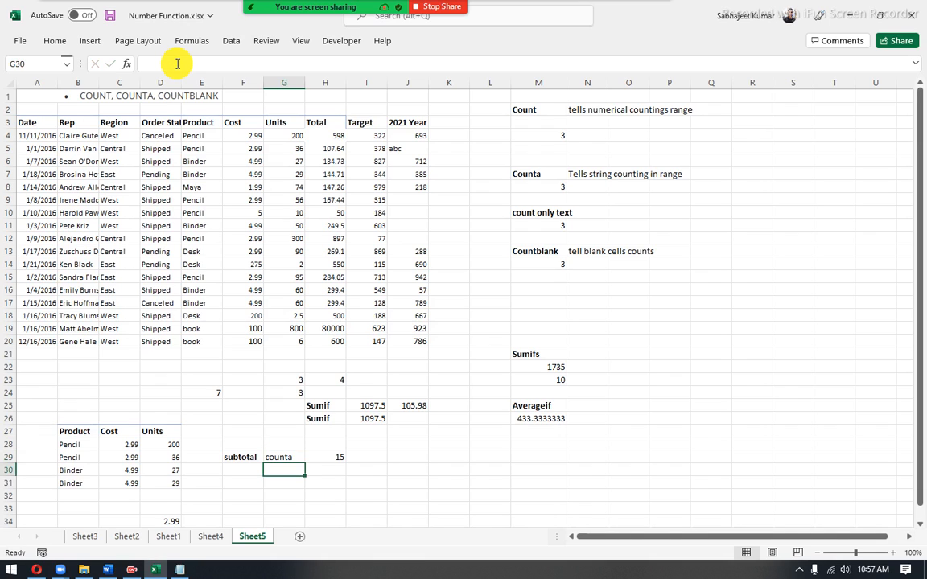
pyautogui.write('cp')
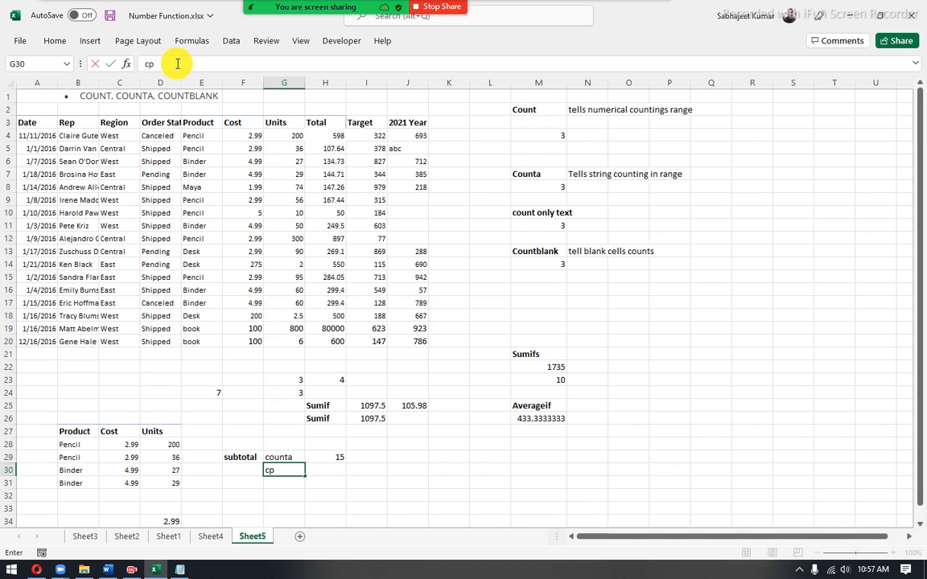
pyautogui.write('ount')
pyautogui.press('Tab')
# - Enter =SUBTOTAL(2,B27:D31) in H30 and check its result against the cells of the product table
pyautogui.write('=')
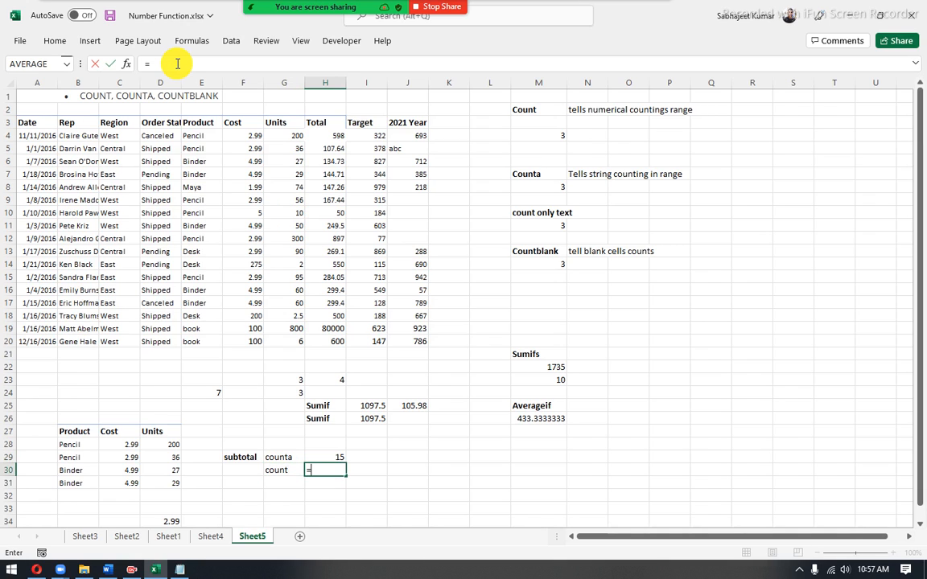
pyautogui.write('sub')
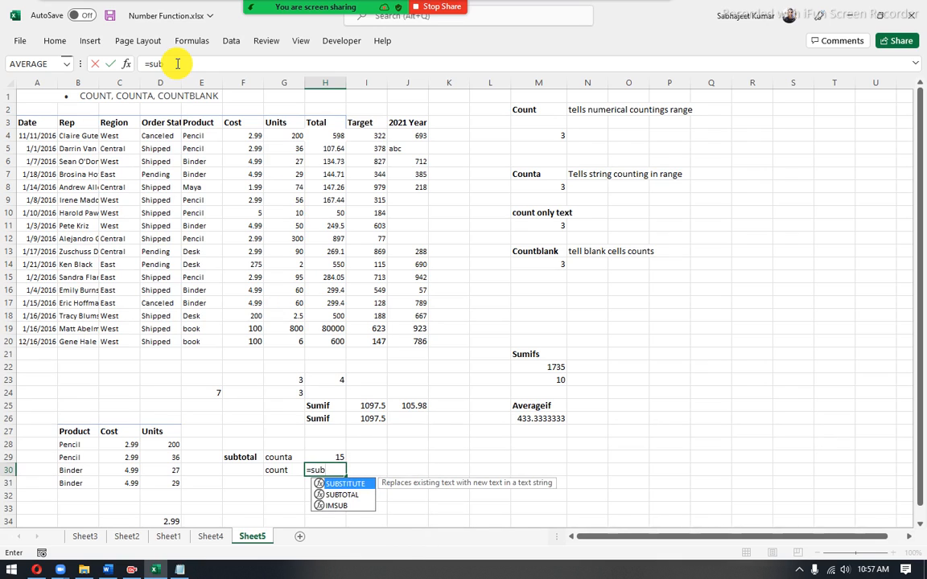
pyautogui.press('Down')
pyautogui.press('Tab')
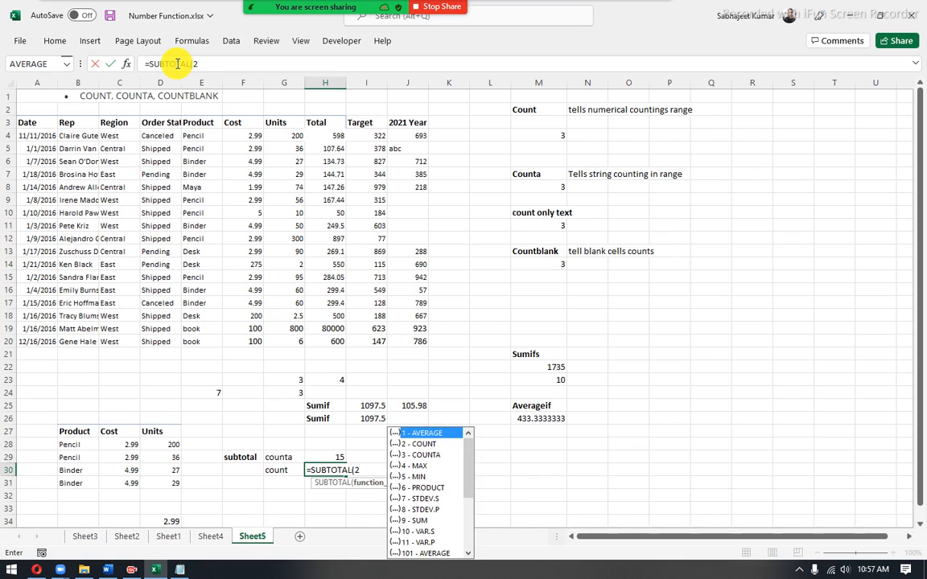
pyautogui.write('2,')
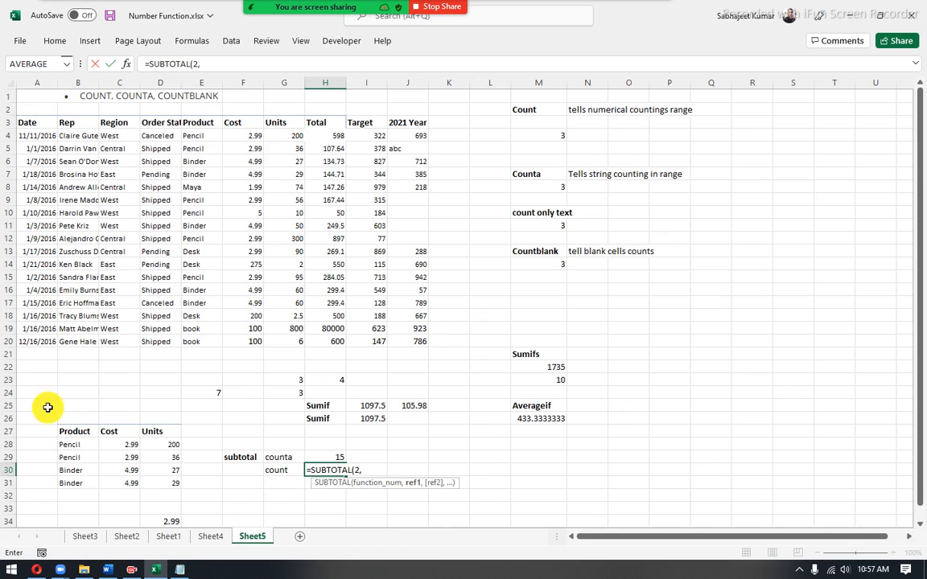
pyautogui.moveTo(77, 433); pyautogui.dragTo(173, 482)
pyautogui.press('Return')
pyautogui.press('Left')
pyautogui.moveTo(64, 426); pyautogui.dragTo(157, 486)
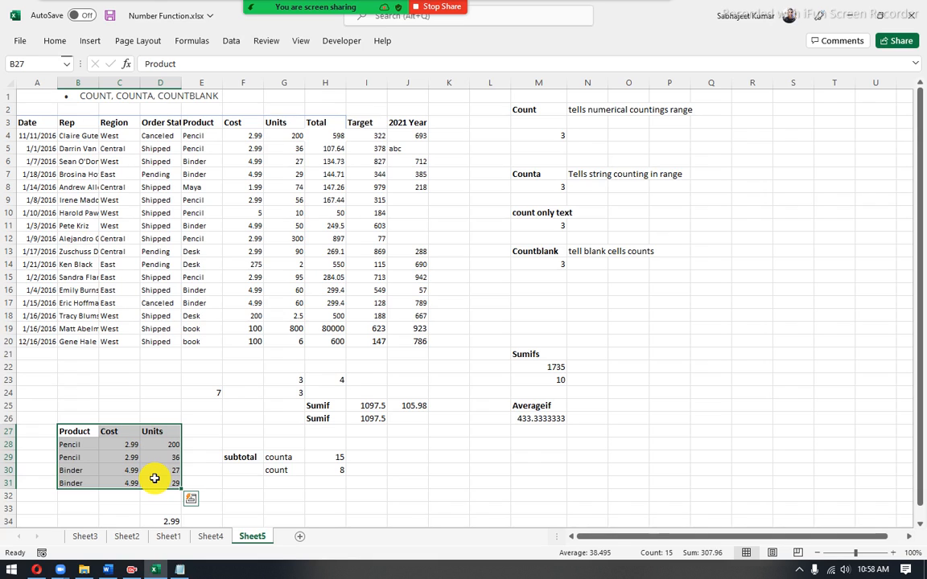
pyautogui.click(318, 481)
pyautogui.write('=su')
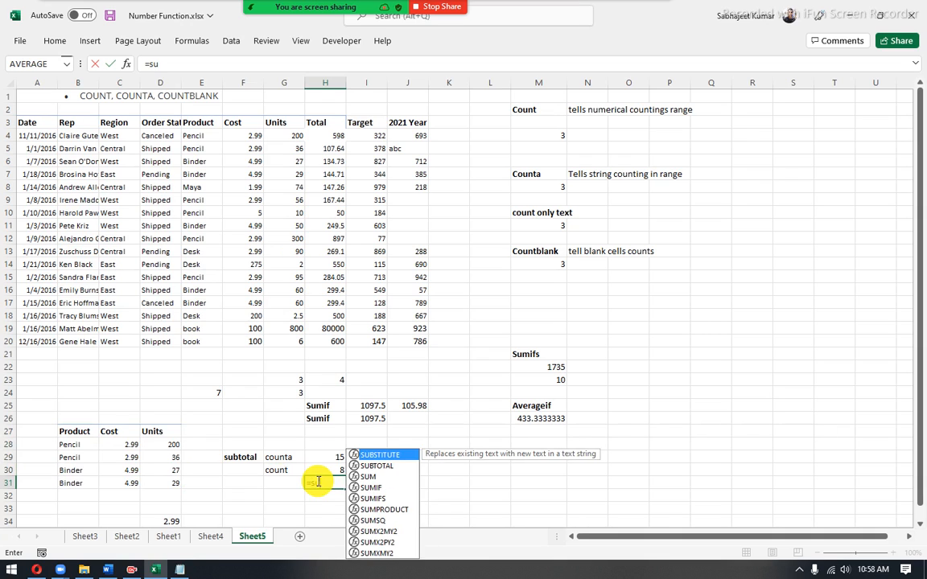
pyautogui.write('b')
pyautogui.press('Down')
pyautogui.press('Tab')
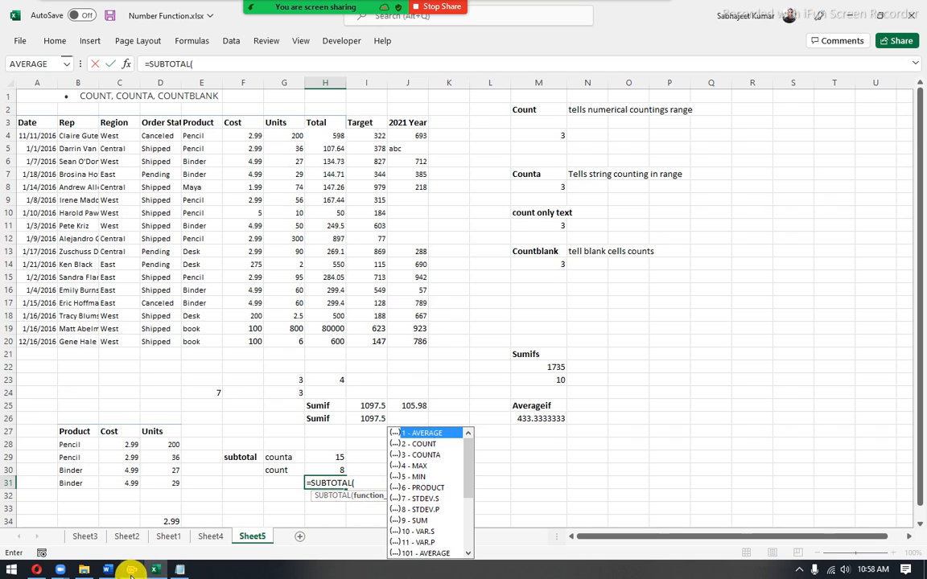
pyautogui.moveTo(111, 569)
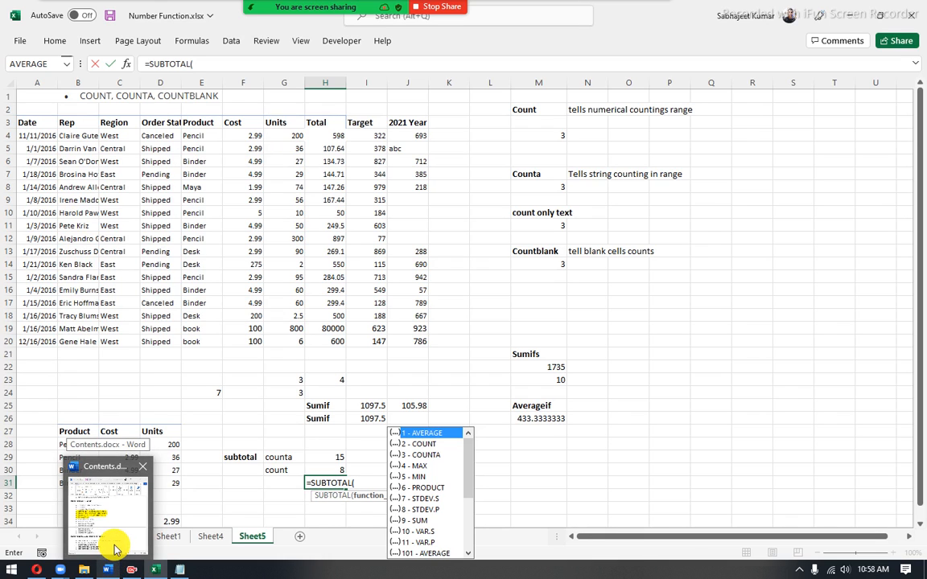
pyautogui.press('Escape')
pyautogui.press('Escape')
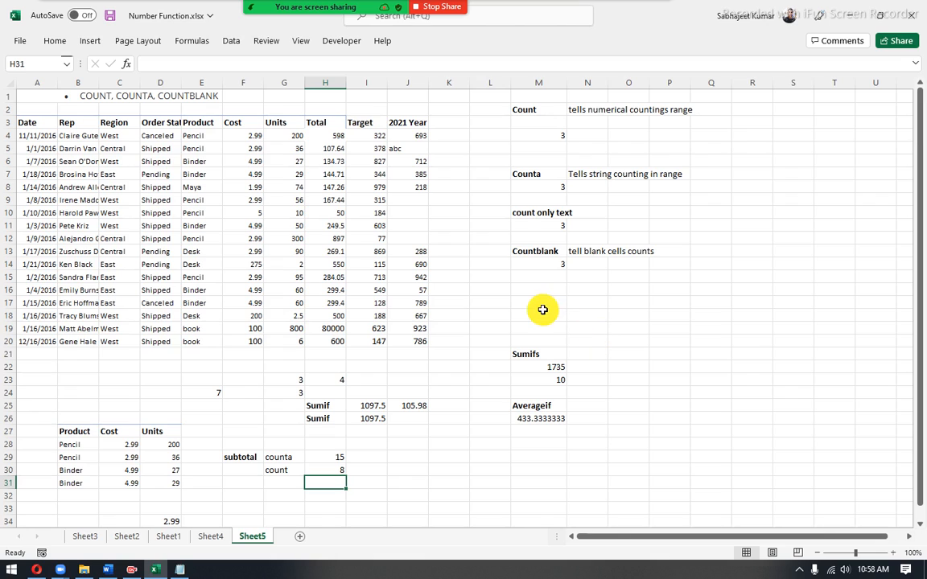
# - Enter the label "min" in R2 and the label "max" in R3
pyautogui.click(750, 111)
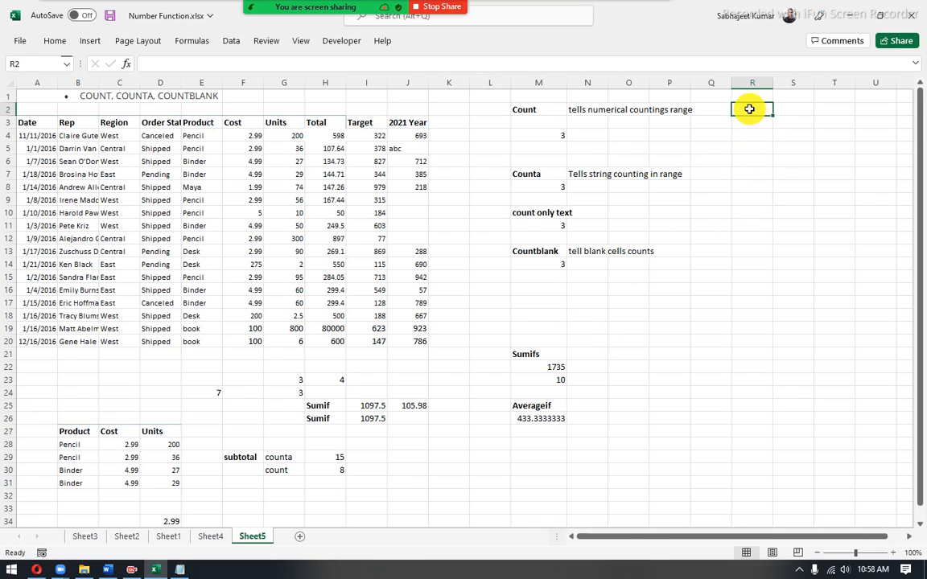
pyautogui.write('min')
pyautogui.press('Return')
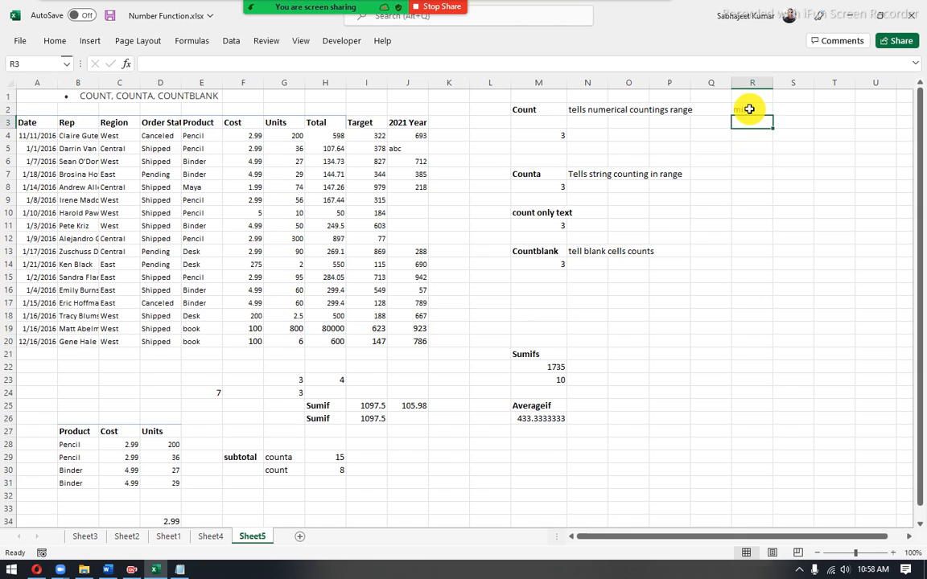
pyautogui.write('max')
pyautogui.press('Return')
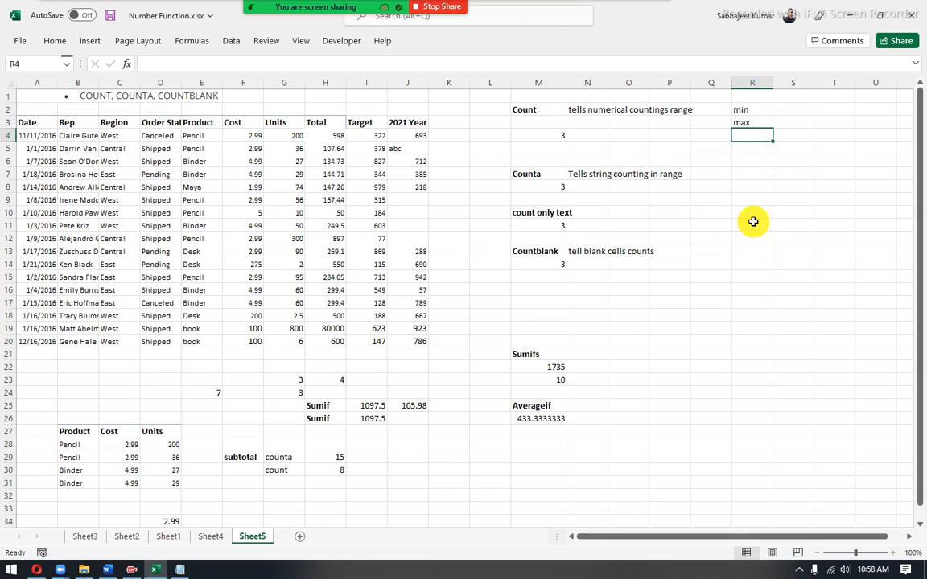
# - Enter the labels "large" in R6 and "small" in R7 and make both bold
pyautogui.click(755, 161)
pyautogui.write('large')
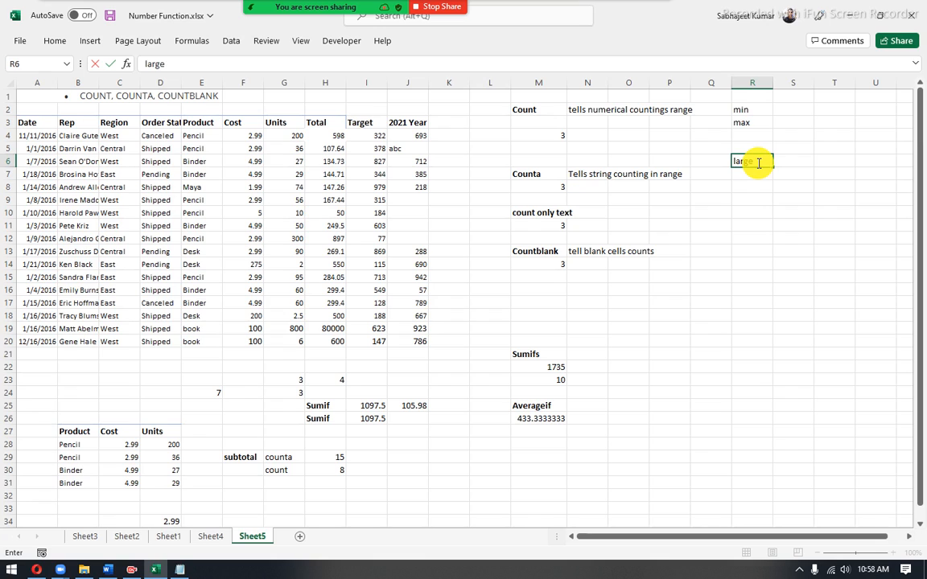
pyautogui.press('Return')
pyautogui.write('small')
pyautogui.press('Return')
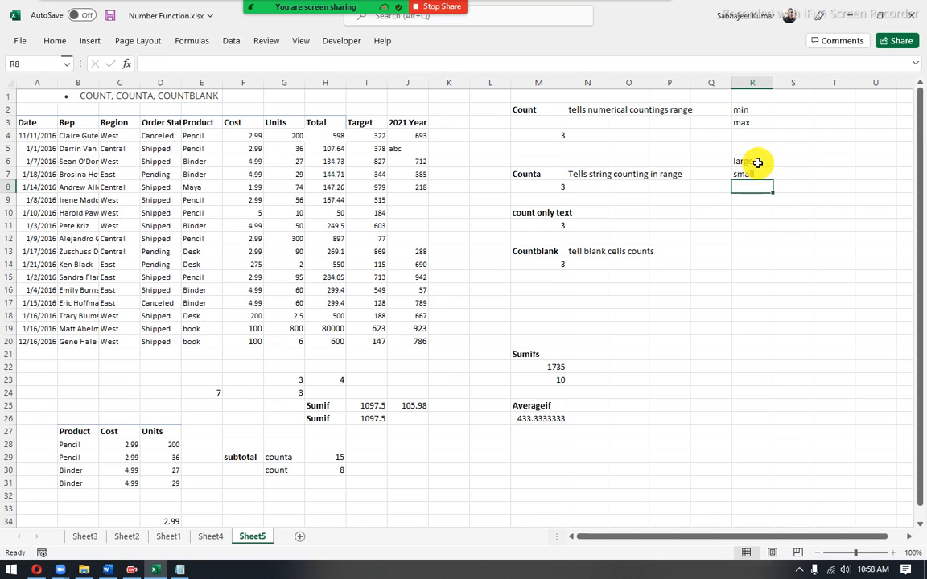
pyautogui.moveTo(757, 163); pyautogui.dragTo(754, 171)
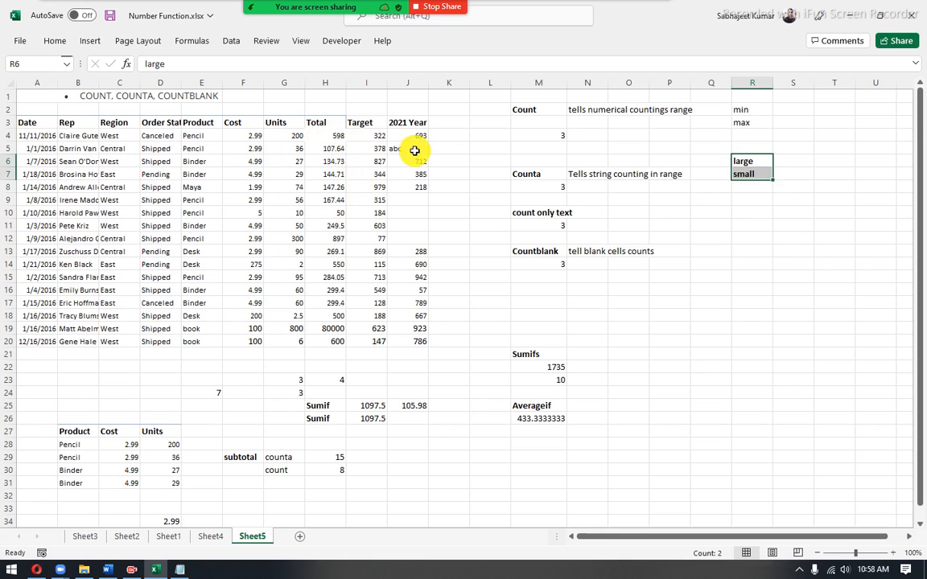
# - Enter =MIN(I4:I20) in S2 and check its result against the Target column
pyautogui.moveTo(321, 137); pyautogui.dragTo(338, 342)
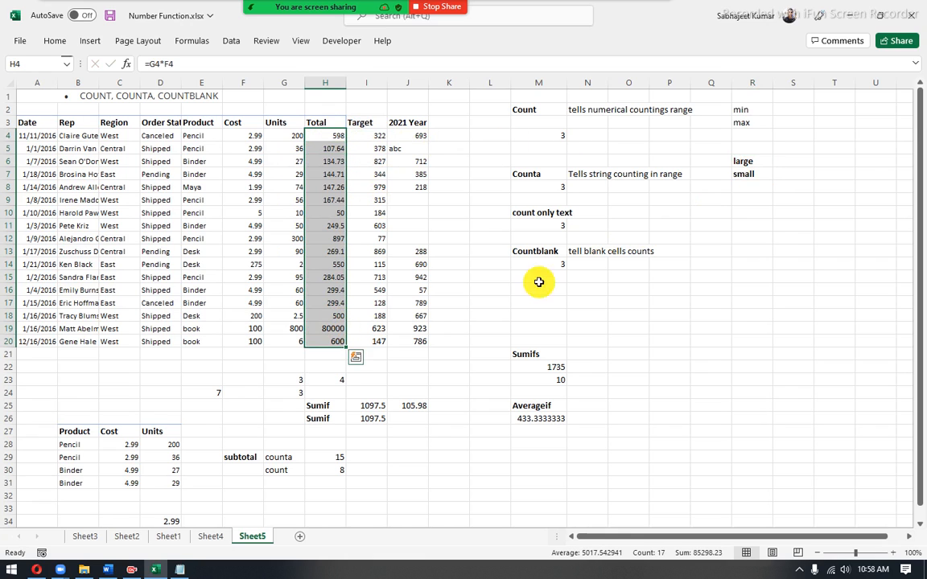
pyautogui.click(795, 109)
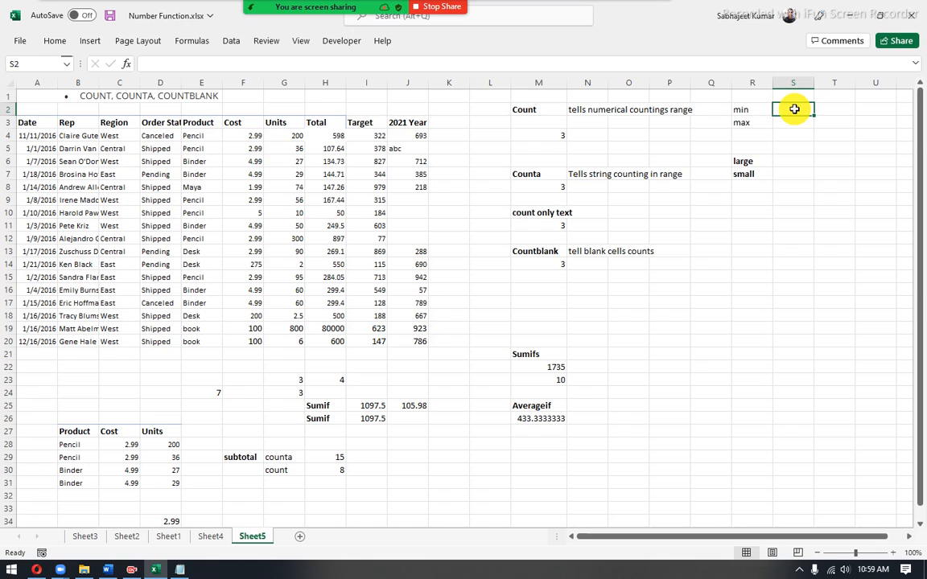
pyautogui.write('=mi')
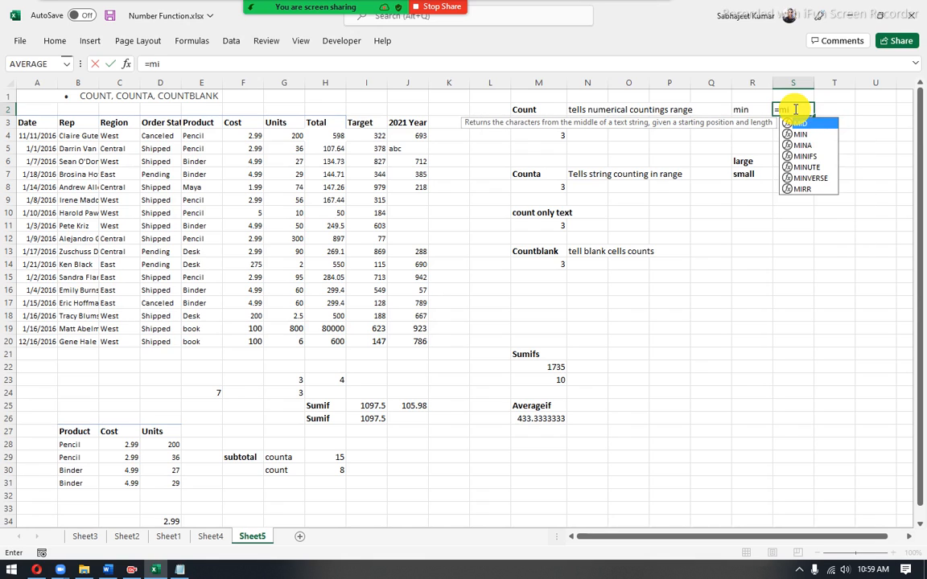
pyautogui.write('n')
pyautogui.press('Tab')
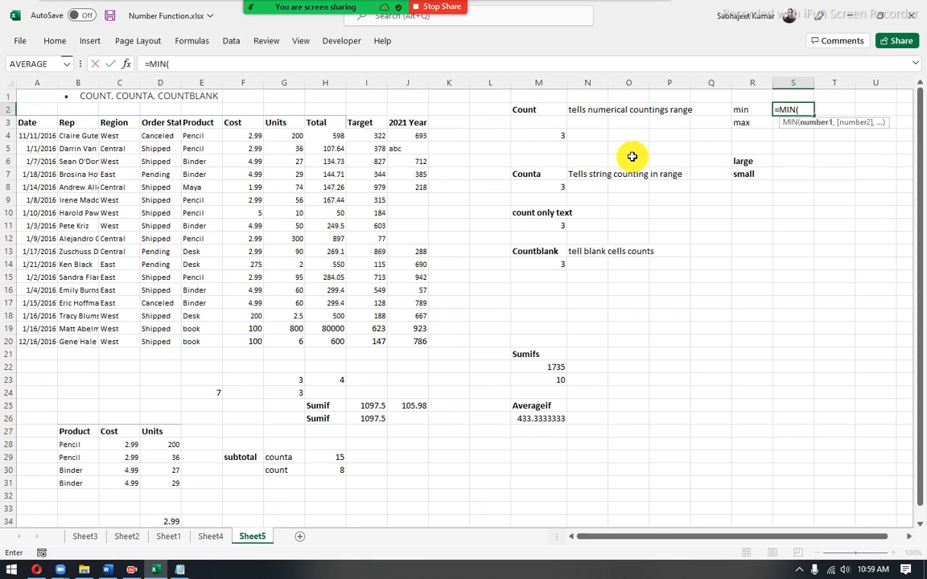
pyautogui.moveTo(375, 136); pyautogui.dragTo(381, 335)
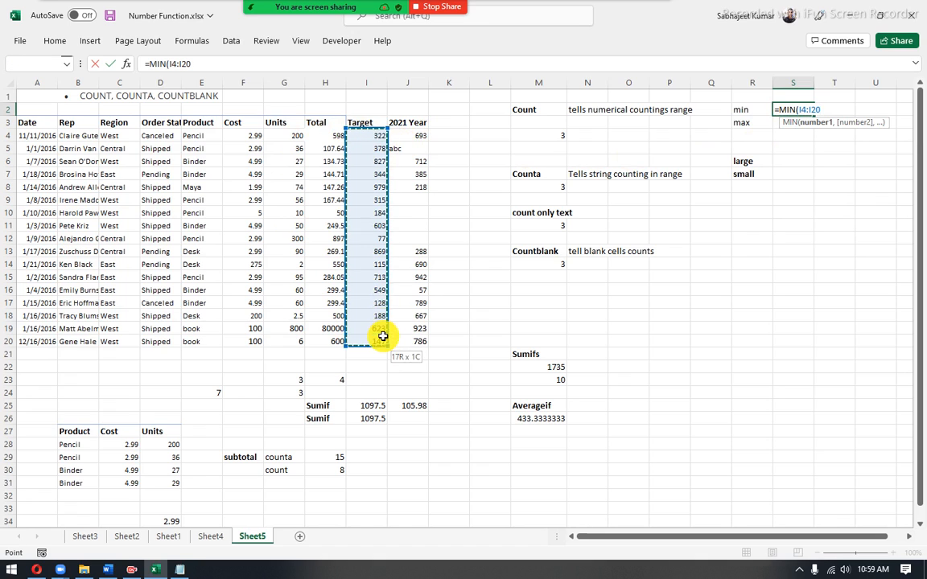
pyautogui.press('Return')
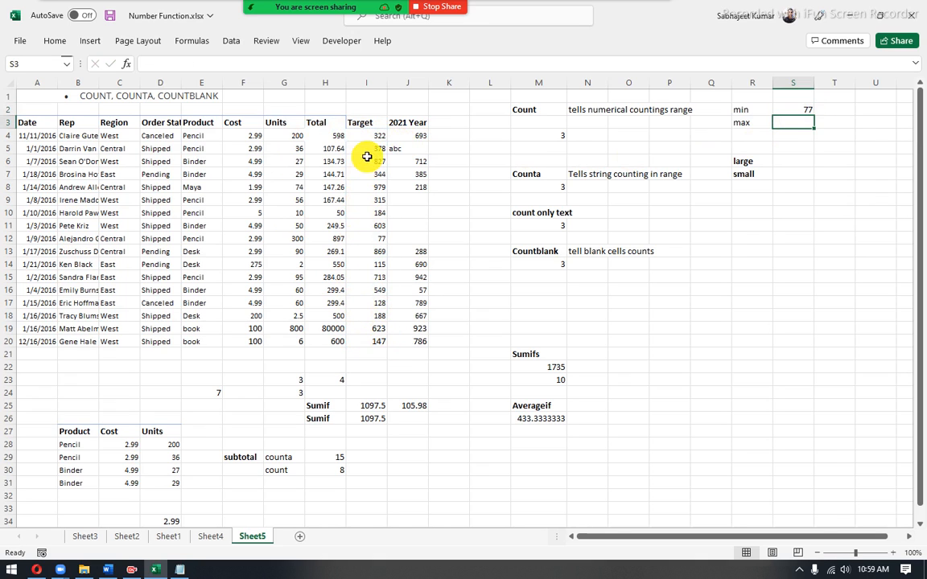
pyautogui.moveTo(370, 148); pyautogui.dragTo(375, 349)
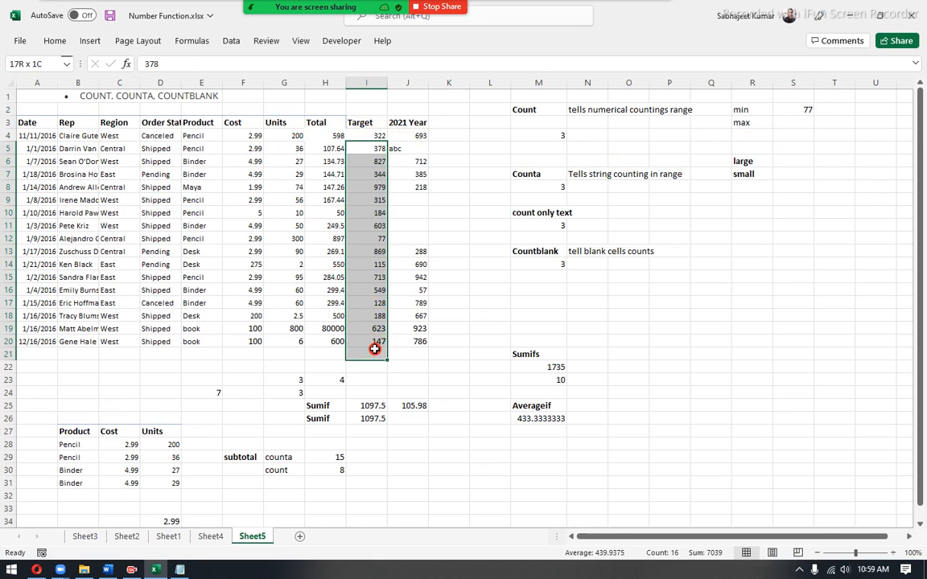
# - Extend the MIN range in S2 to H4:I20 so it includes the Total column, and locate the minimum in the data
pyautogui.doubleClick(807, 110)
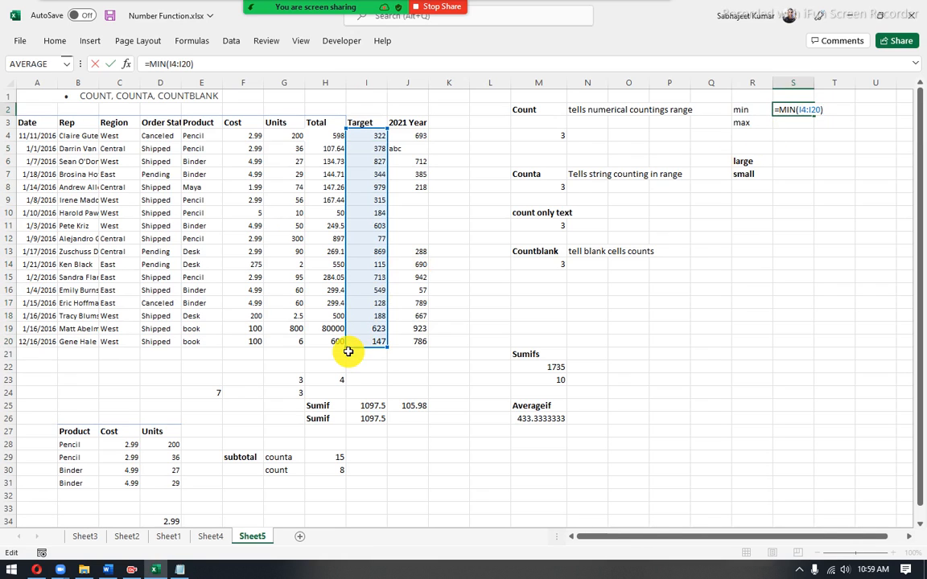
pyautogui.moveTo(330, 343)
pyautogui.mouseDown()
pyautogui.moveTo(310, 348)
pyautogui.moveTo(318, 342)
pyautogui.mouseUp()
pyautogui.press('Return')
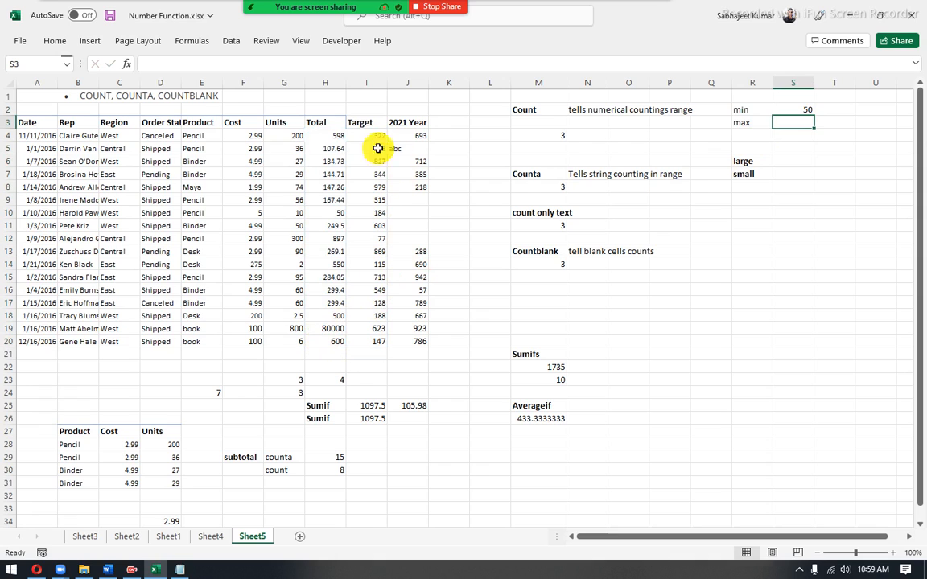
pyautogui.moveTo(325, 136); pyautogui.dragTo(356, 344)
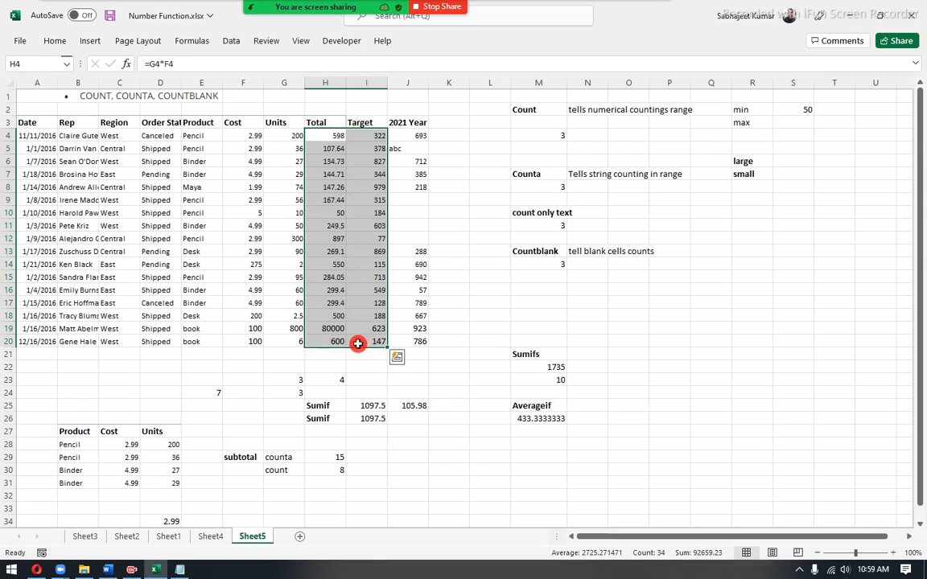
pyautogui.click(330, 212)
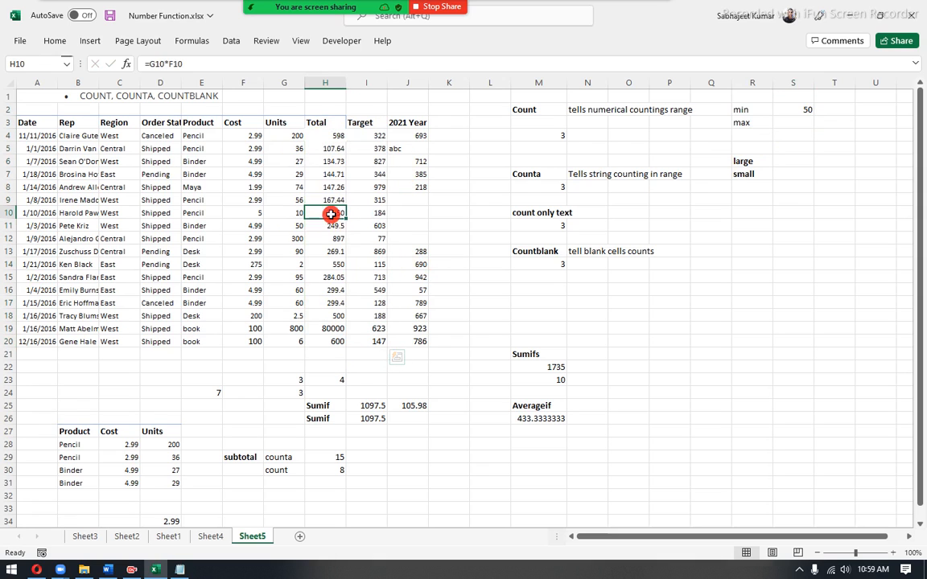
# - Enter =MAX(H4:I20) in S3 and check its result against the Total and Target values
pyautogui.click(786, 119)
pyautogui.write('=max')
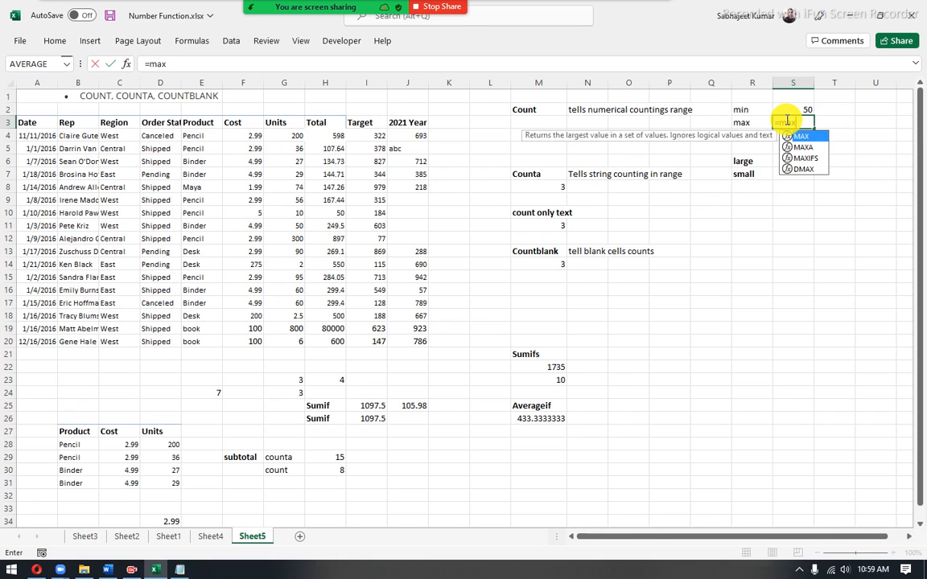
pyautogui.press('Tab')
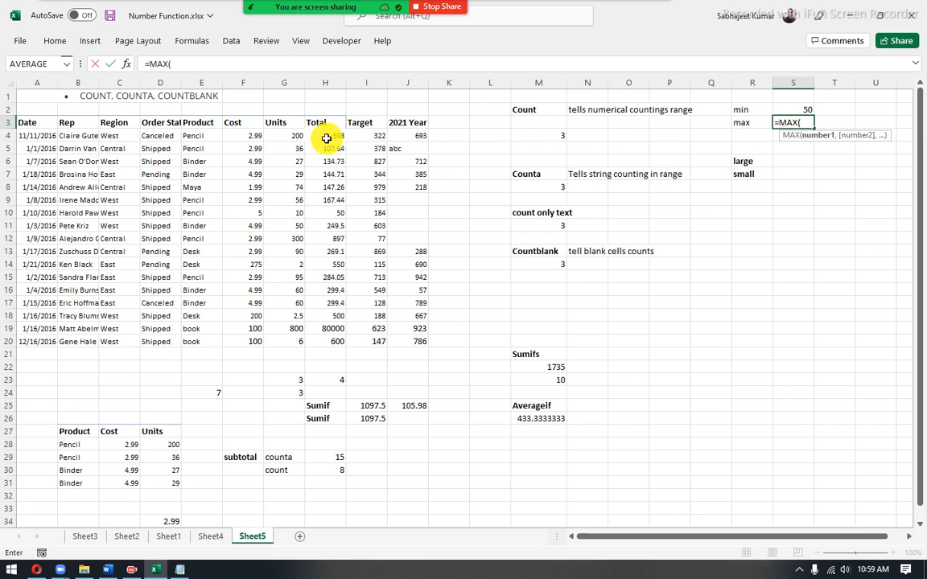
pyautogui.moveTo(325, 135); pyautogui.dragTo(369, 343)
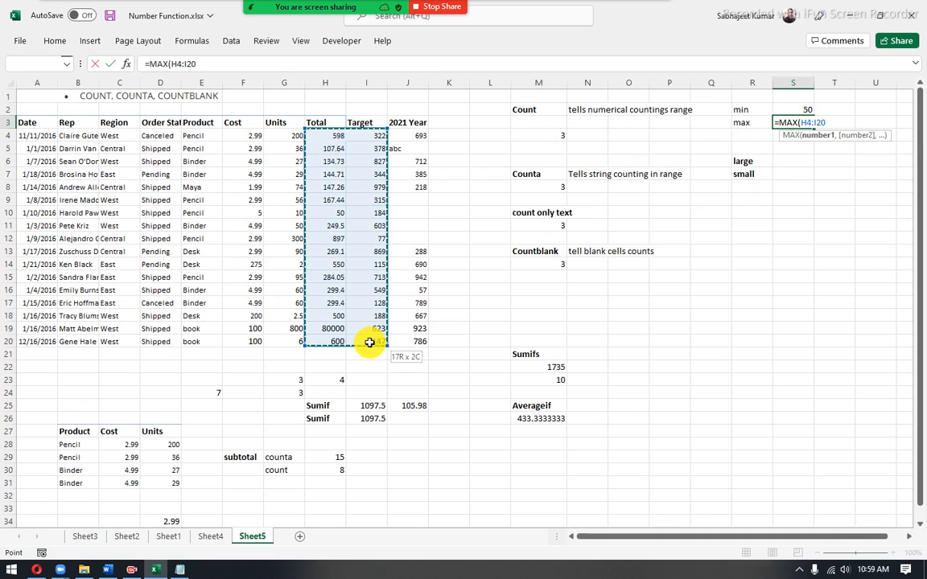
pyautogui.press('Return')
pyautogui.click(331, 326)
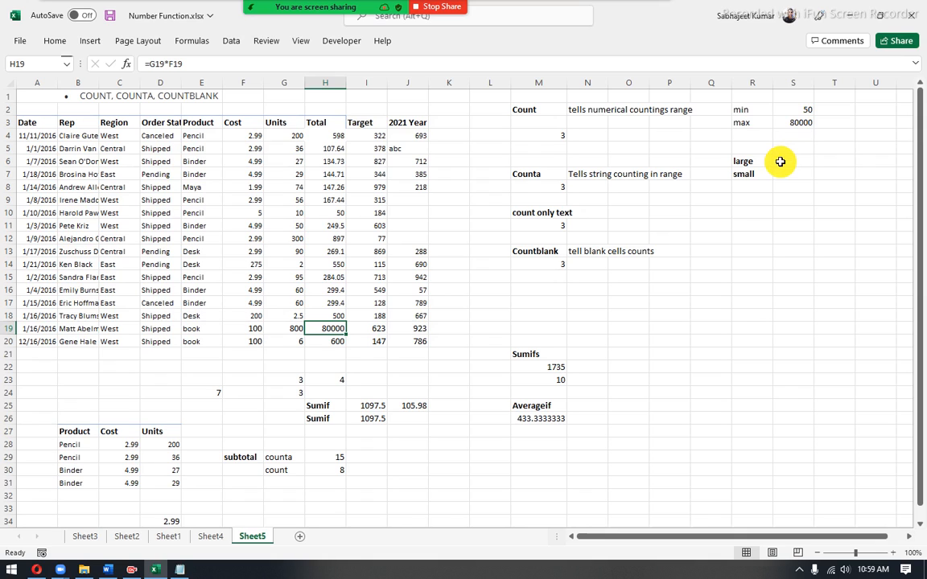
pyautogui.click(332, 341)
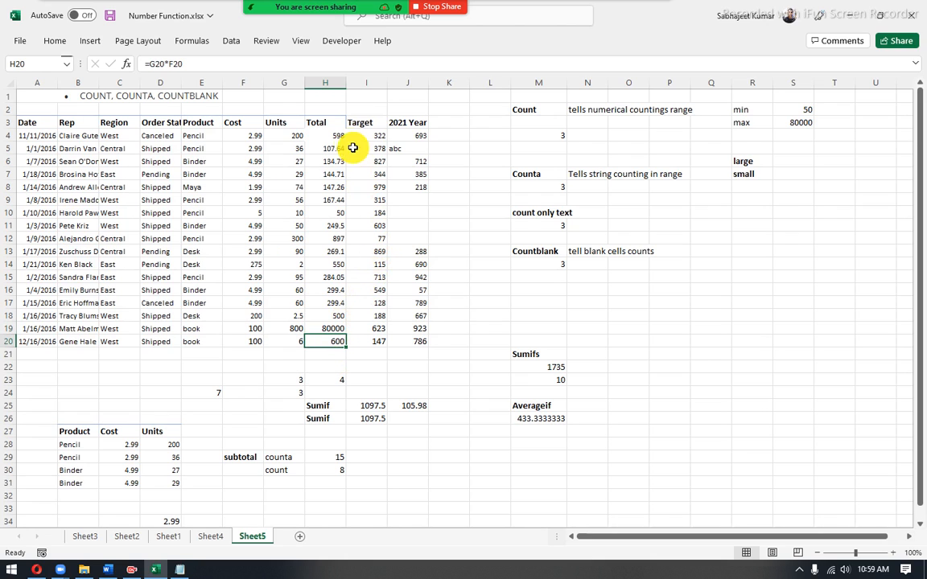
pyautogui.moveTo(333, 130); pyautogui.dragTo(380, 346)
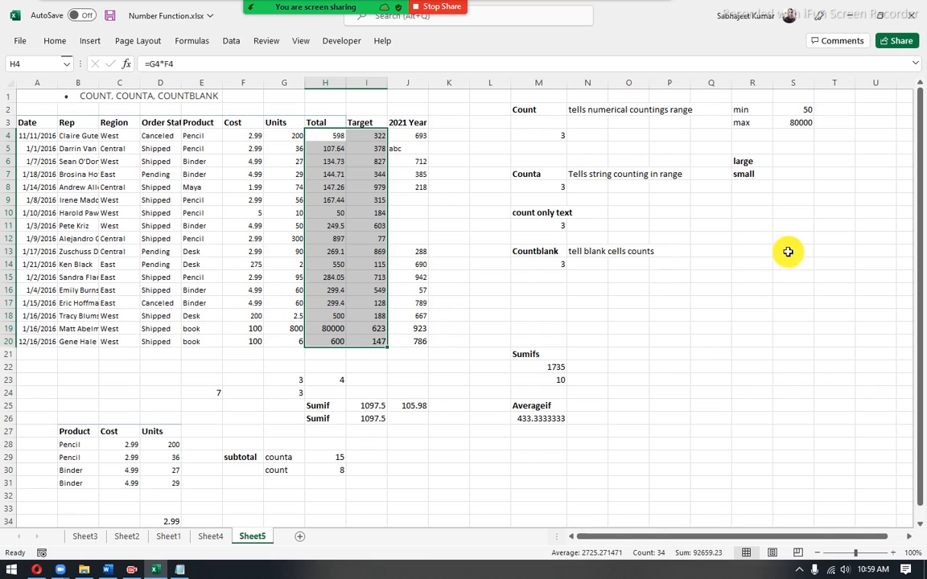
# - Try to enter a MAX formula with a nested LARGE in S6, =MAX(H4:I20,LARGE(2), beside the "large" label
pyautogui.click(799, 165)
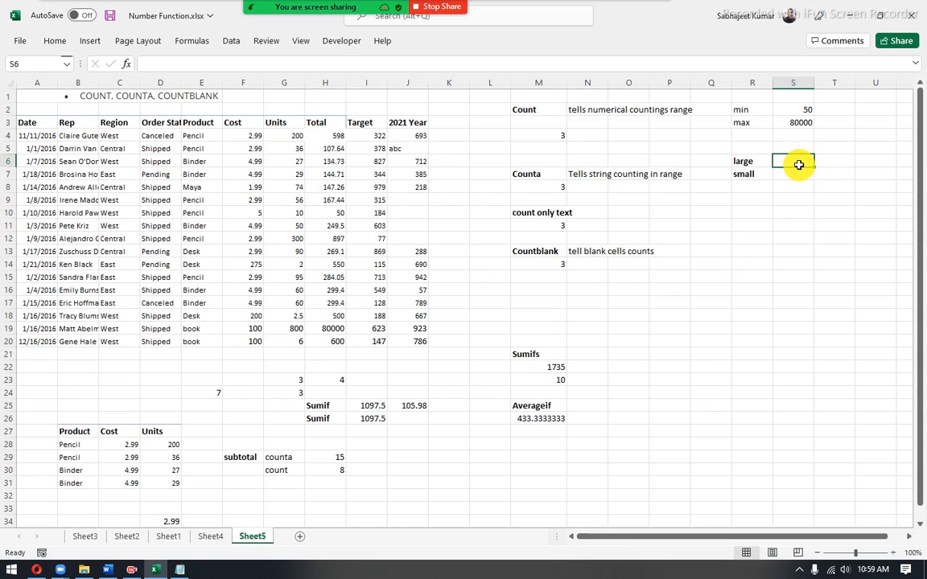
pyautogui.write('=max')
pyautogui.press('Tab')
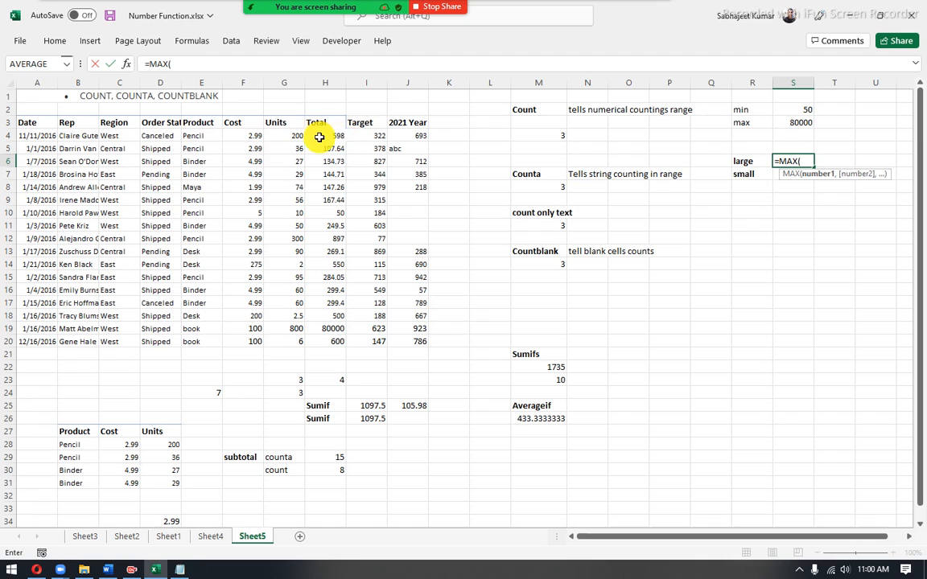
pyautogui.moveTo(320, 138); pyautogui.dragTo(368, 341)
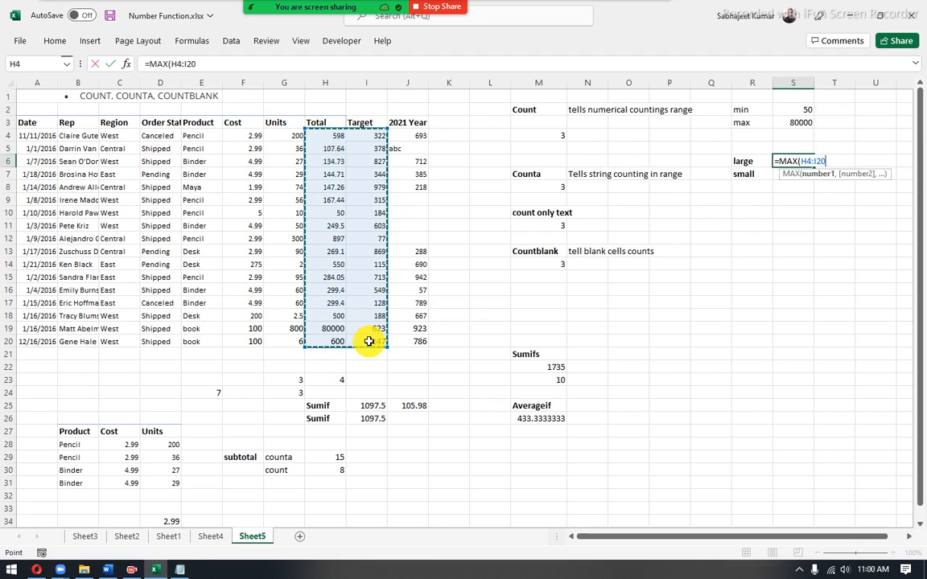
pyautogui.write(',')
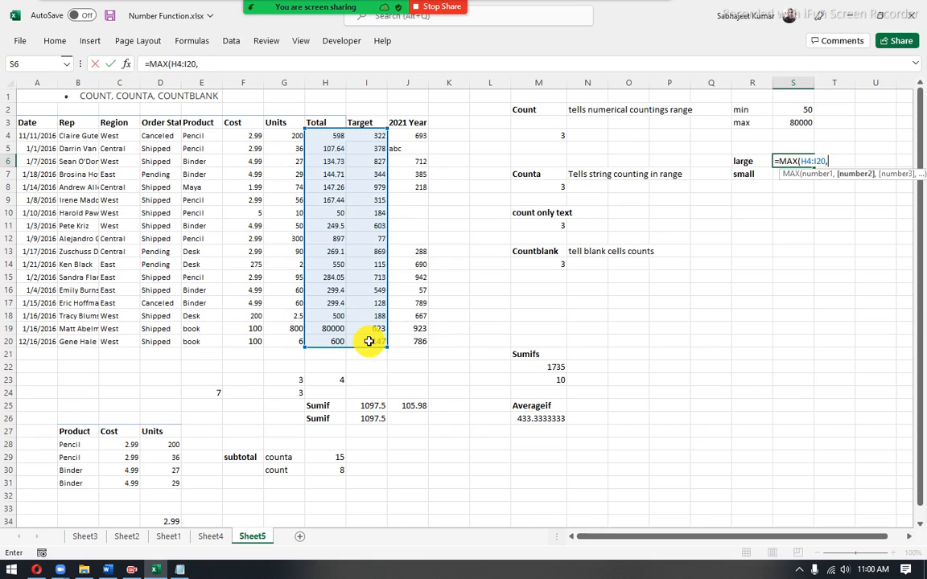
pyautogui.write('lar')
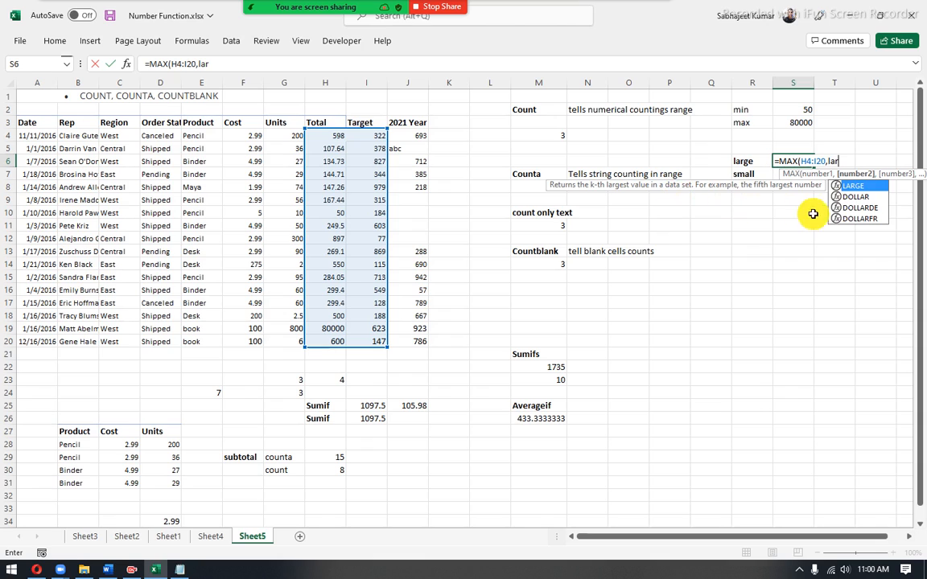
pyautogui.doubleClick(860, 190)
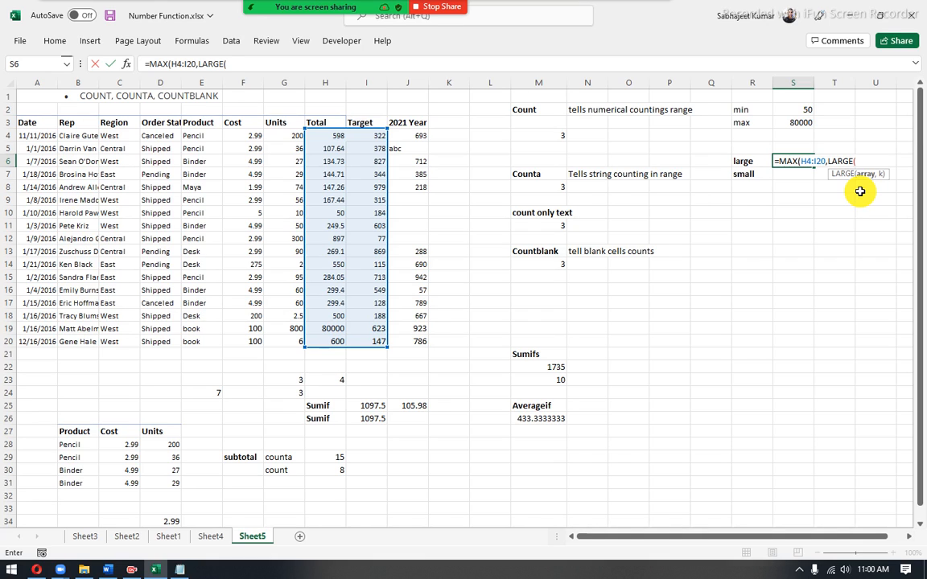
pyautogui.write('2)')
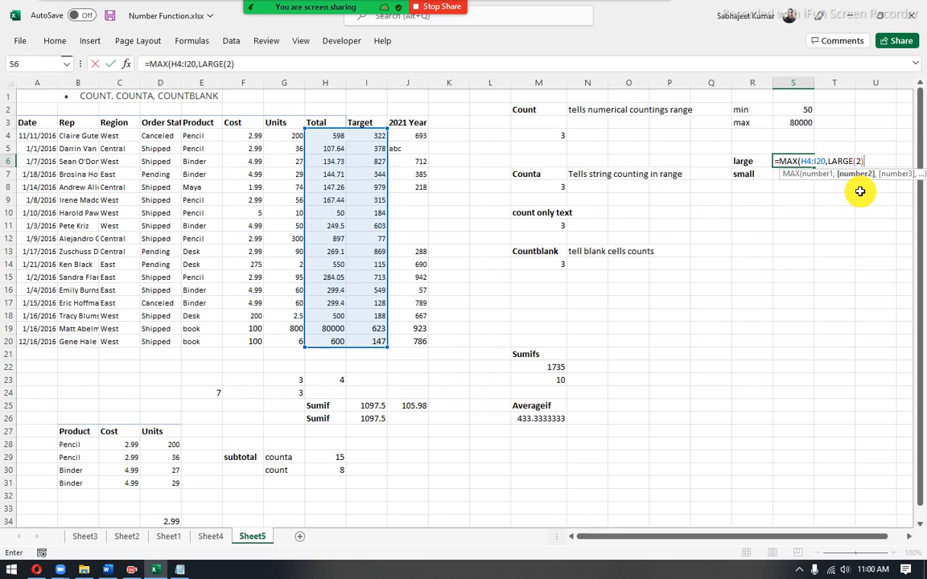
pyautogui.press('Return')
pyautogui.press('Return')
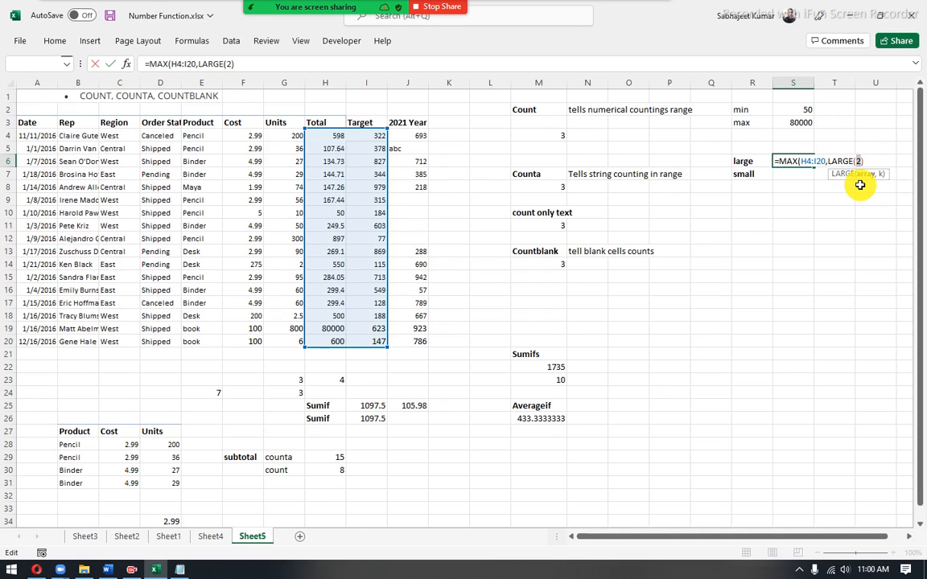
# - Replace the LARGE argument in S6 with the array {1,2} and k 2, and enter =MAX(H4:I20,LARGE({1,2},2))
pyautogui.press('BackSpace')
pyautogui.write('{1,2},2')
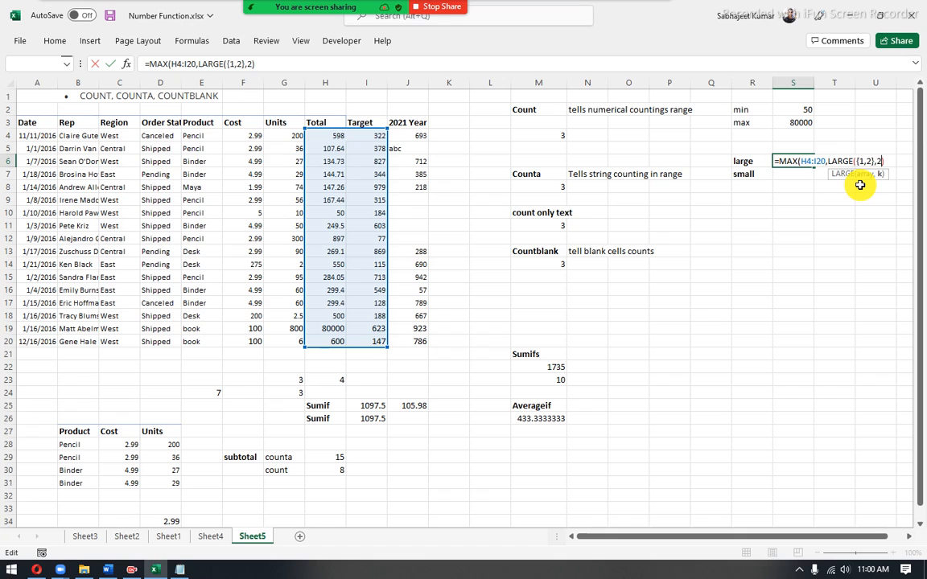
pyautogui.write(')')
pyautogui.press('Return')
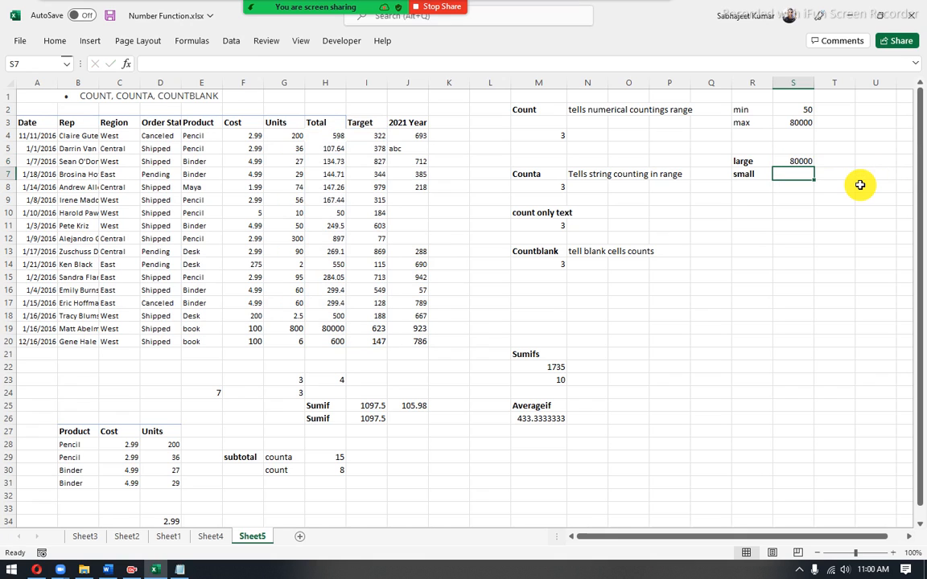
# - Set the k argument of LARGE in S6 to 1
pyautogui.press('Up')
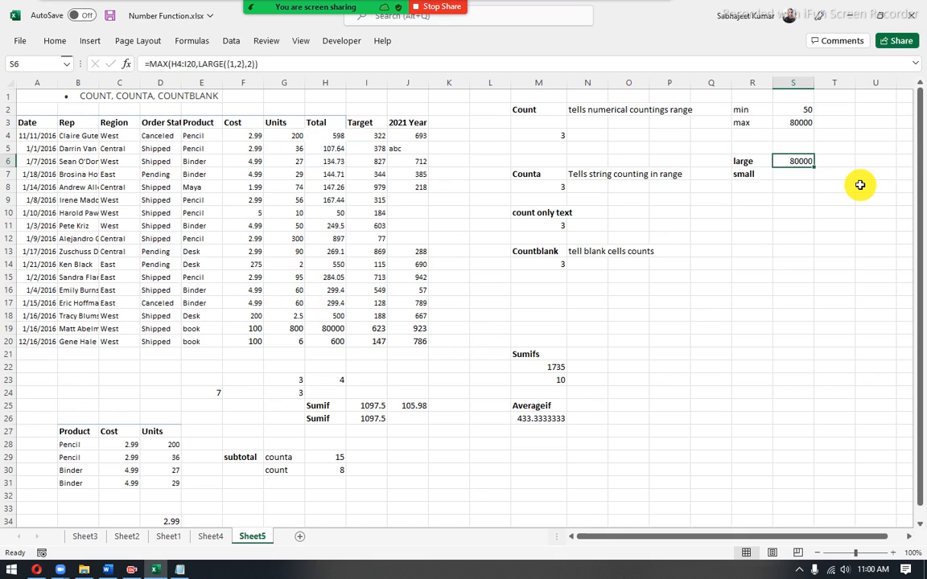
pyautogui.click(252, 62)
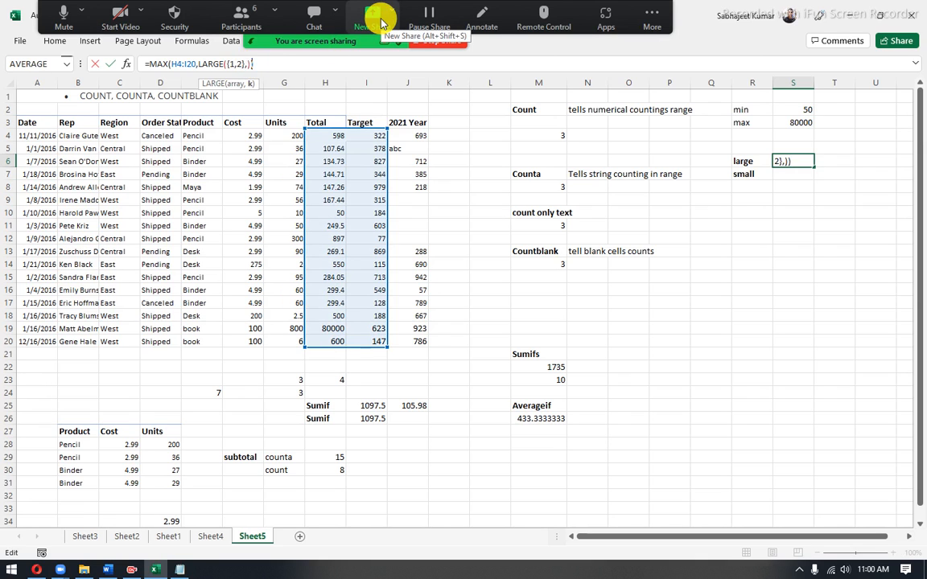
pyautogui.press('Return')
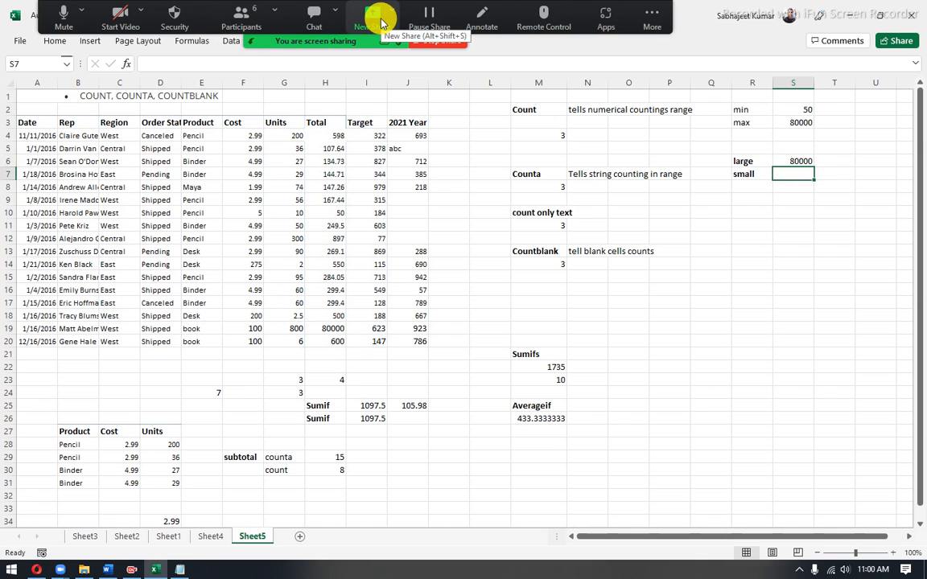
# - Reduce the LARGE array in S6 to {2}, try it without k, and enter k as 2
pyautogui.click(788, 162)
pyautogui.click(236, 63)
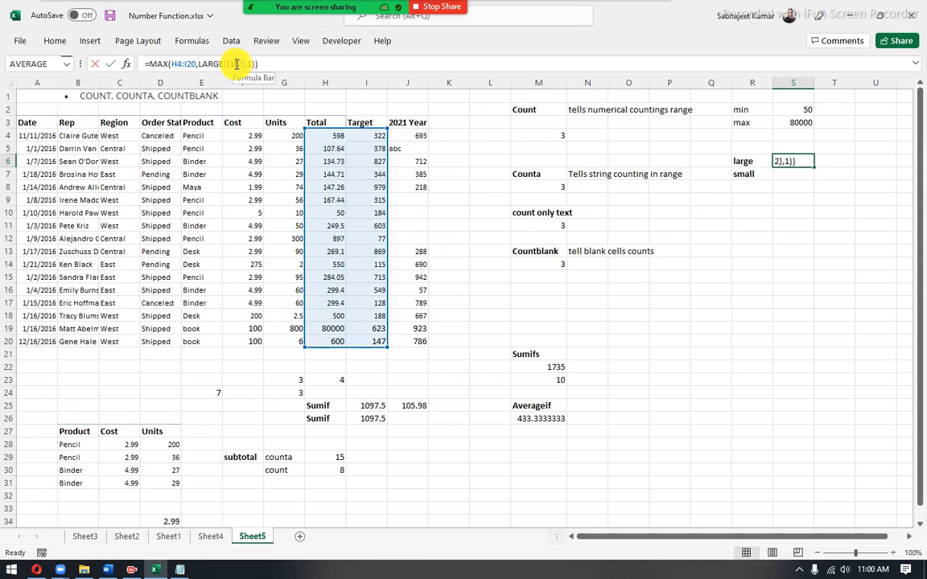
pyautogui.press('BackSpace')
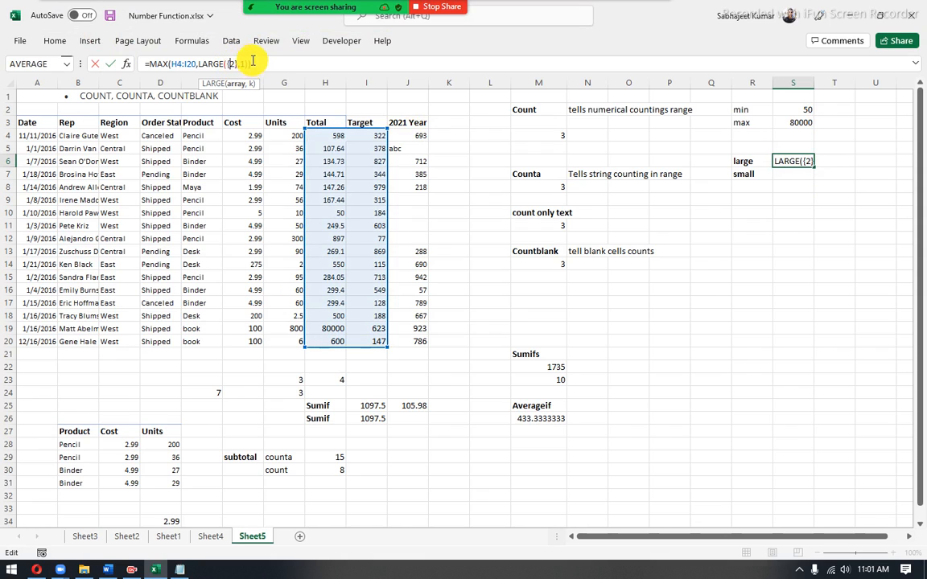
pyautogui.click(248, 61)
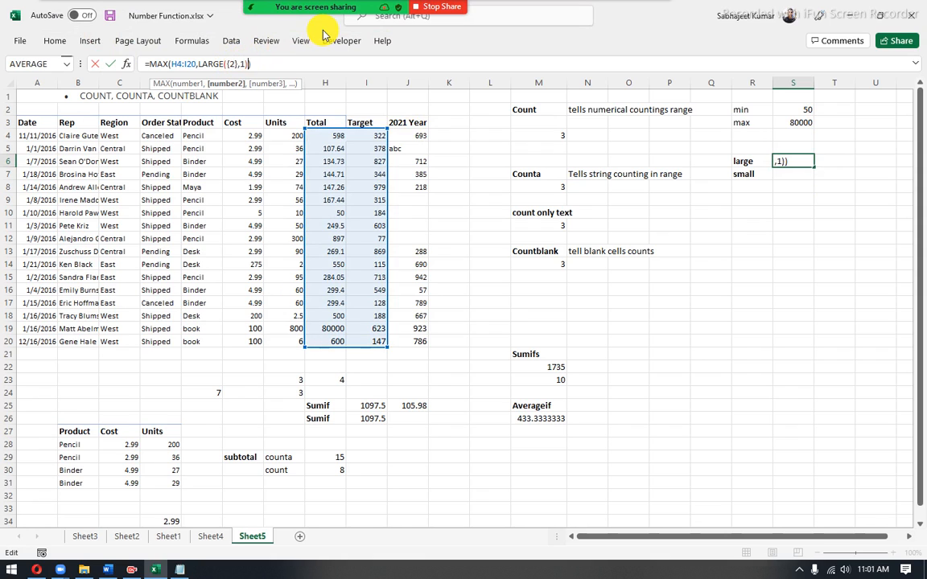
pyautogui.press('BackSpace')
pyautogui.press('BackSpace')
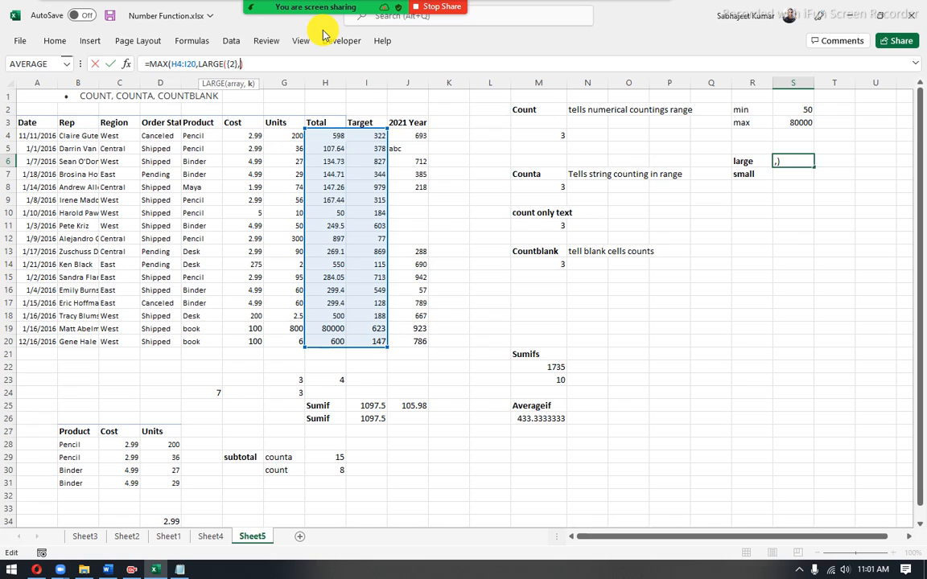
pyautogui.press('BackSpace')
pyautogui.press('Return')
pyautogui.press('Return')
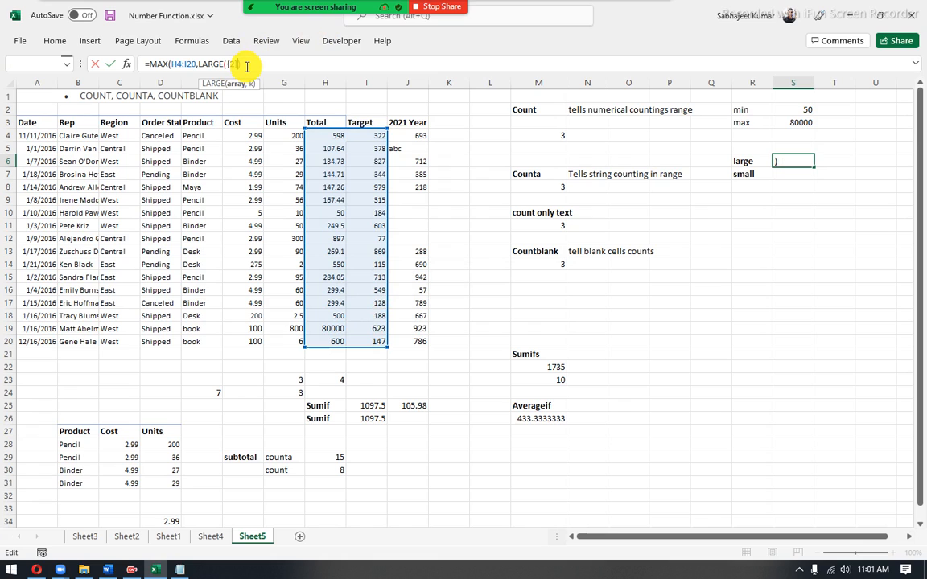
pyautogui.write(',2')
pyautogui.press('Return')
pyautogui.press('Return')
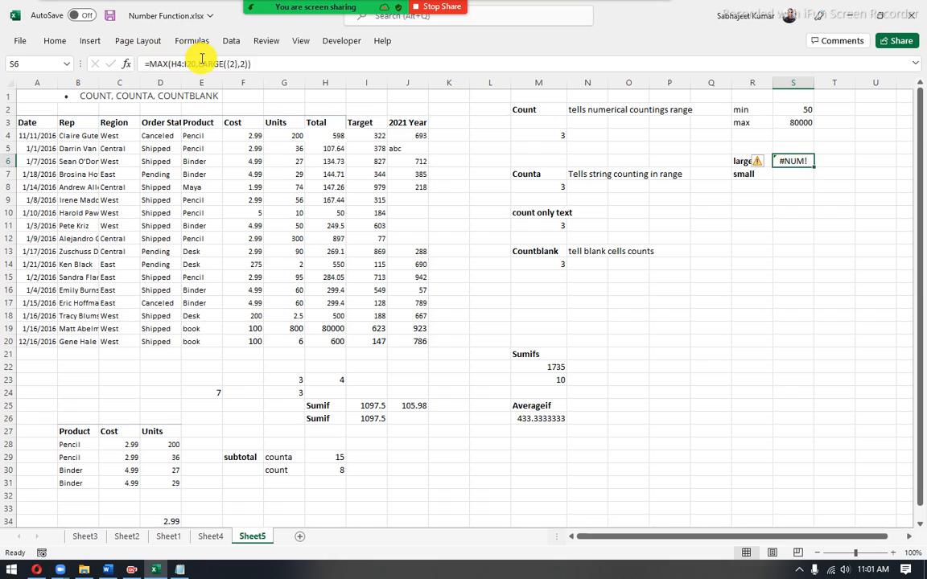
# - Extend the LARGE array in S6 to {2,1}
pyautogui.click(230, 64)
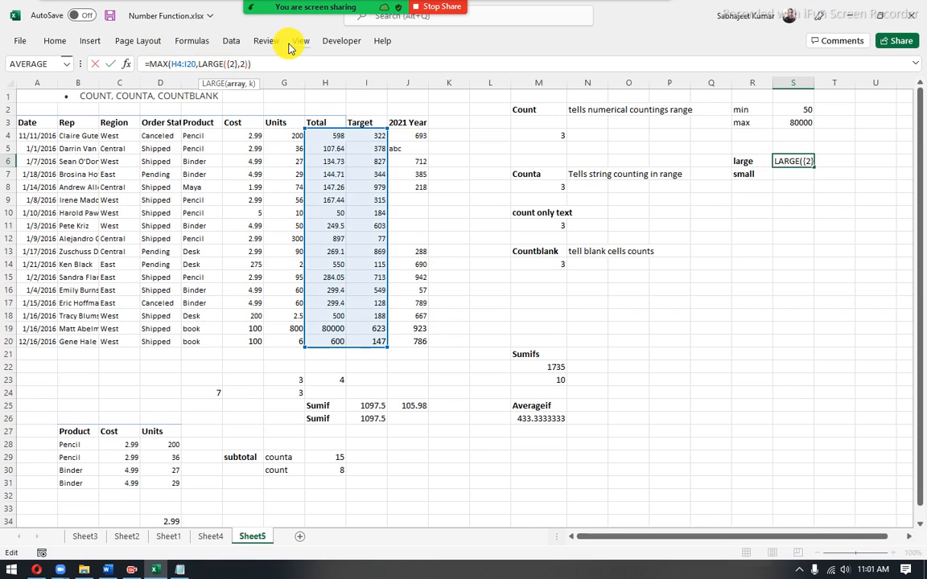
pyautogui.write(',1')
pyautogui.press('Return')
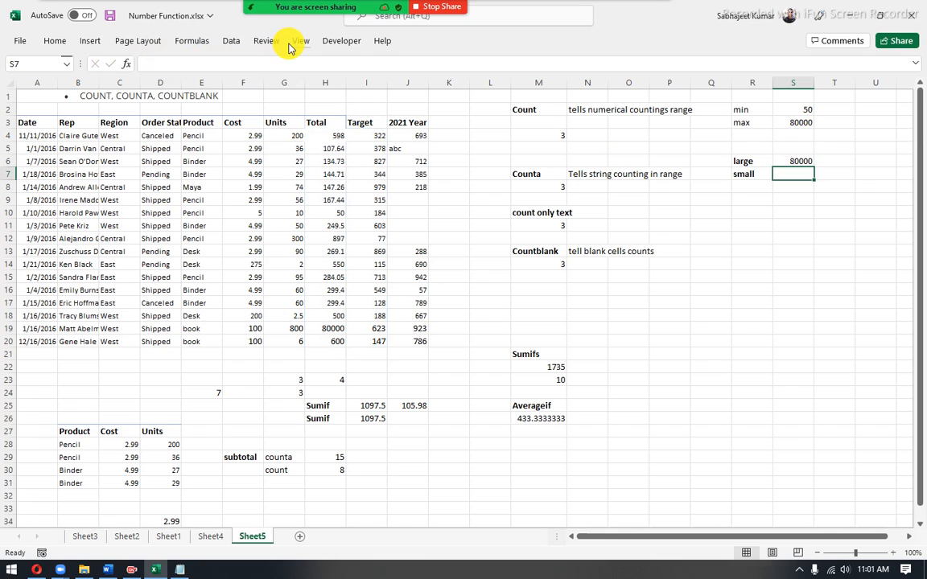
# - Examine the array argument of the LARGE function in S6 and compare it with the values in the Total column
pyautogui.click(803, 161)
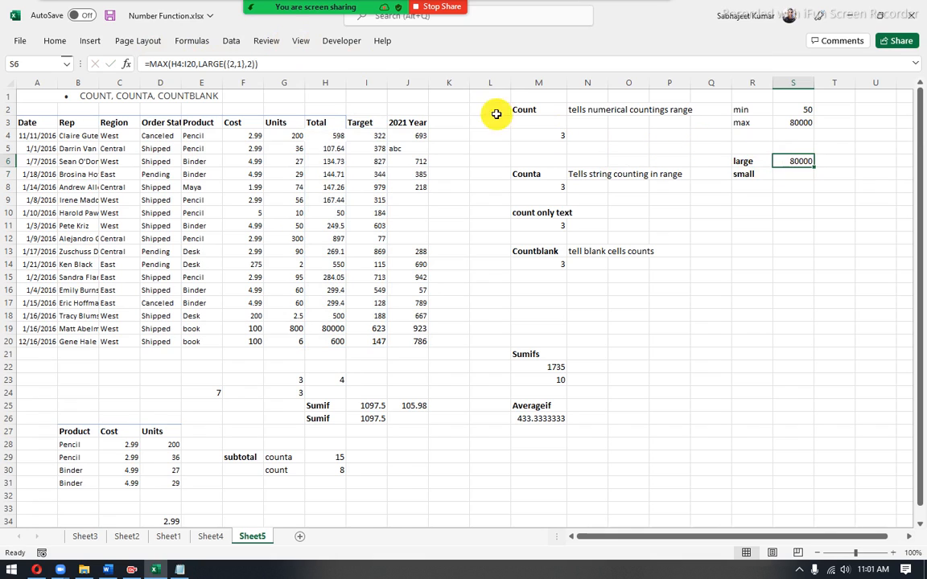
pyautogui.click(232, 64)
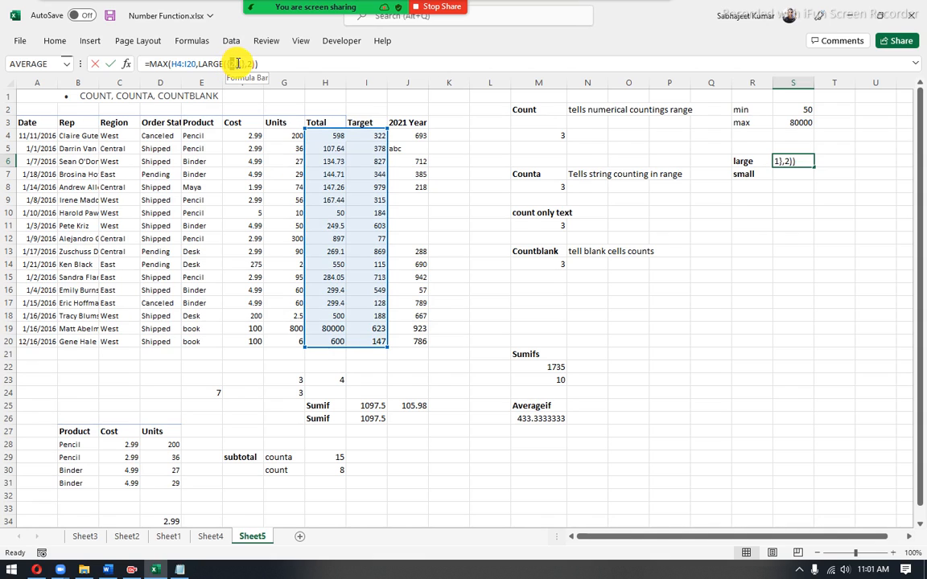
pyautogui.doubleClick(239, 64)
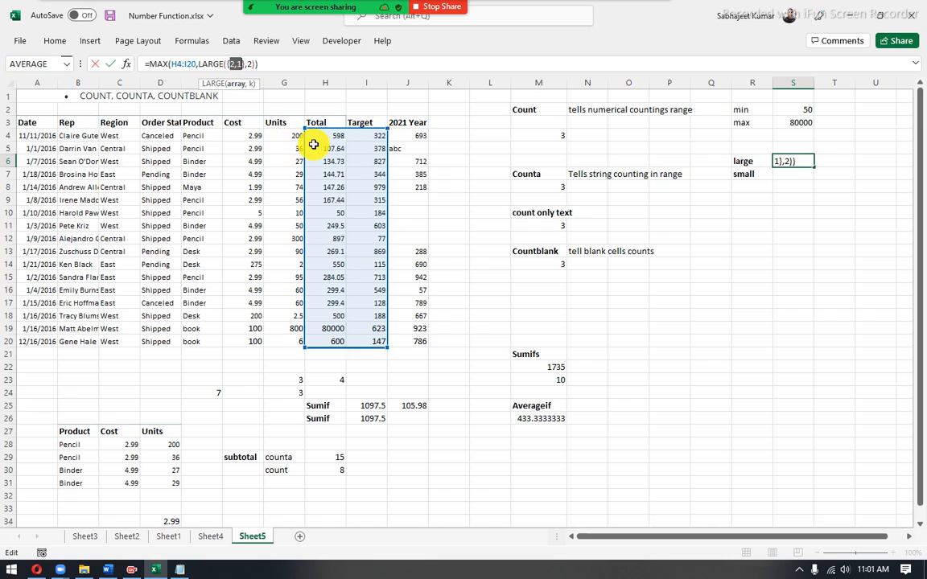
pyautogui.moveTo(320, 137); pyautogui.dragTo(337, 344)
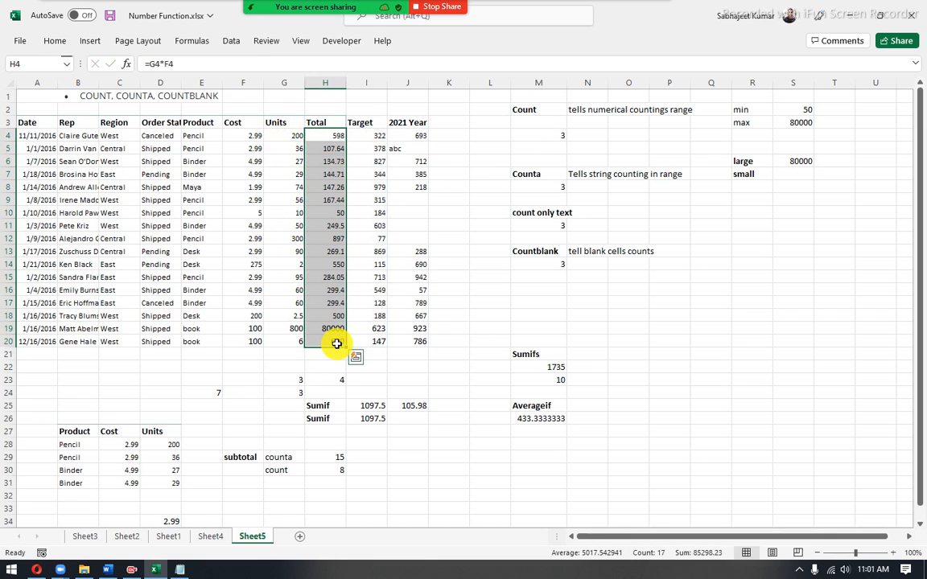
pyautogui.click(789, 160)
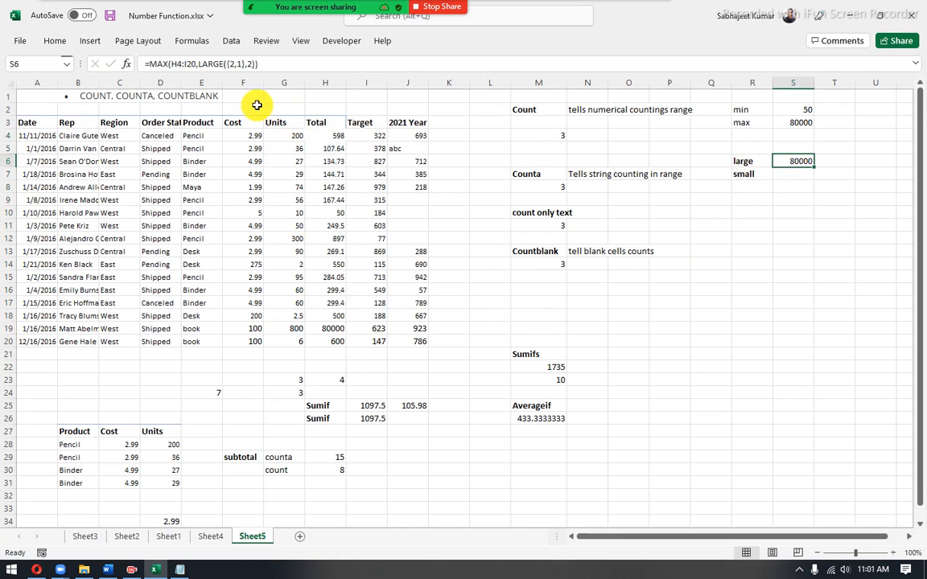
pyautogui.click(231, 61)
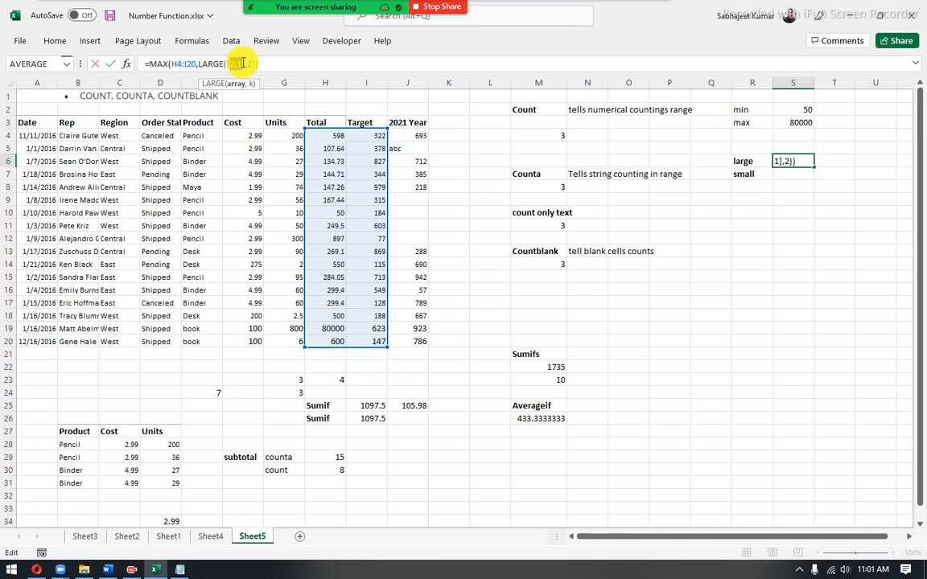
pyautogui.click(324, 135)
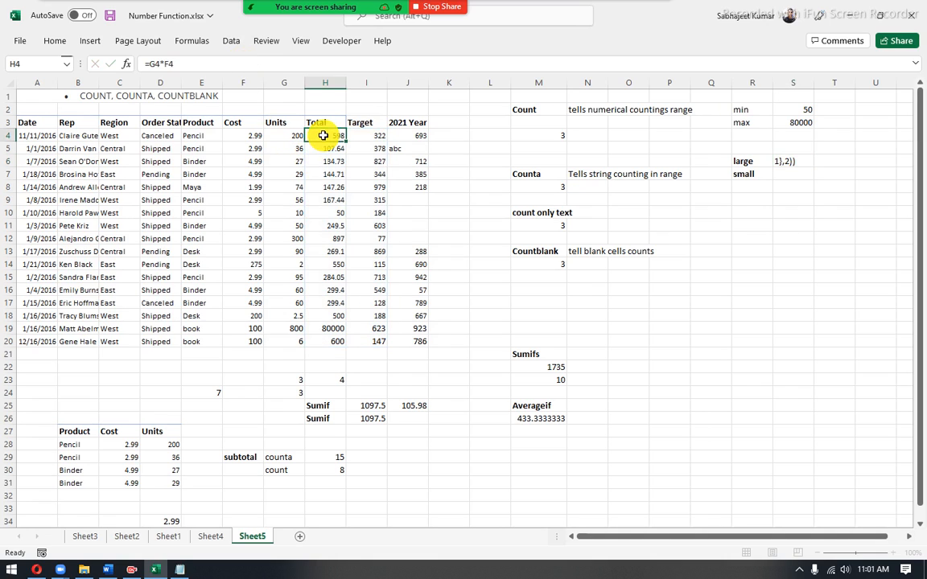
pyautogui.click(795, 160)
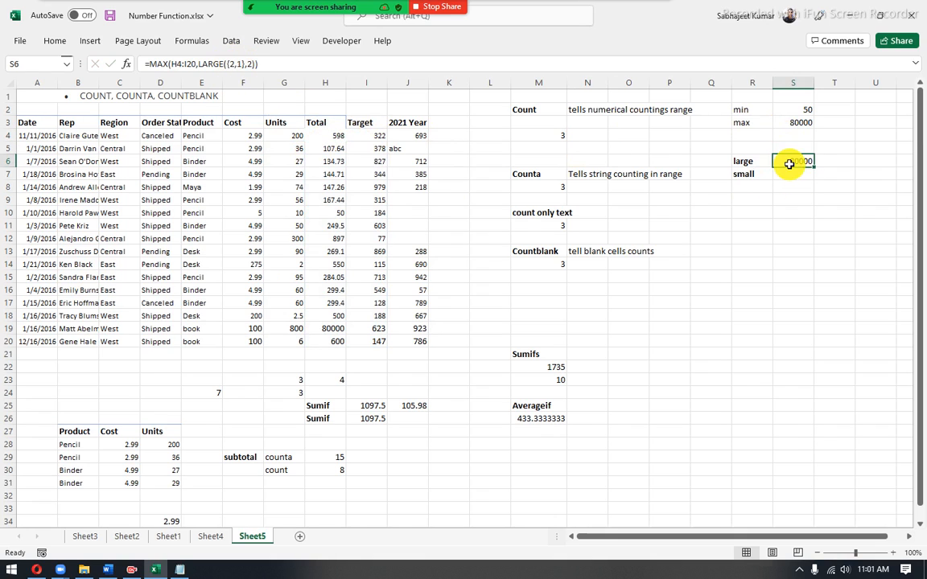
# - Enter the list 2,3,4 in S10 as an example of array values
pyautogui.click(784, 213)
pyautogui.write('2')
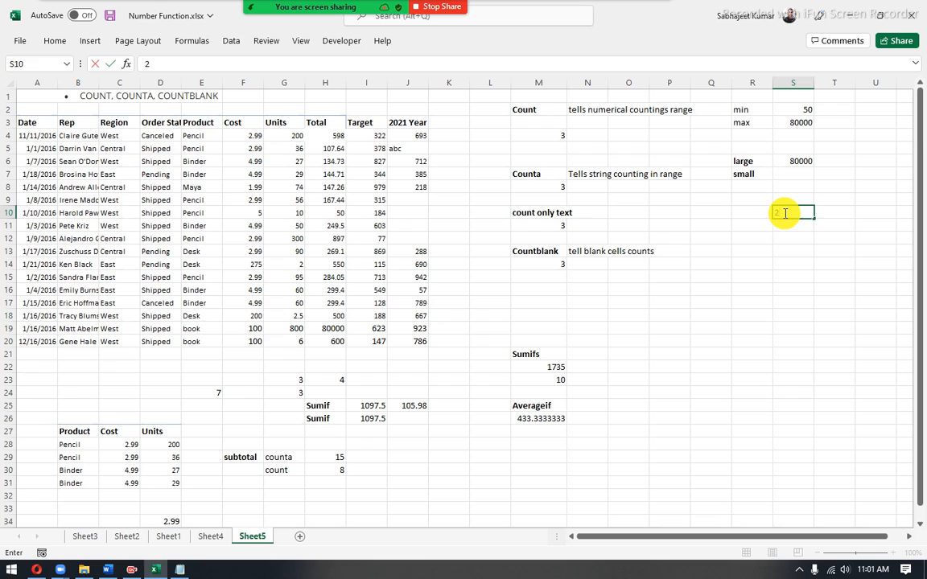
pyautogui.write(',3,4')
pyautogui.press('Return')
pyautogui.click(786, 211)
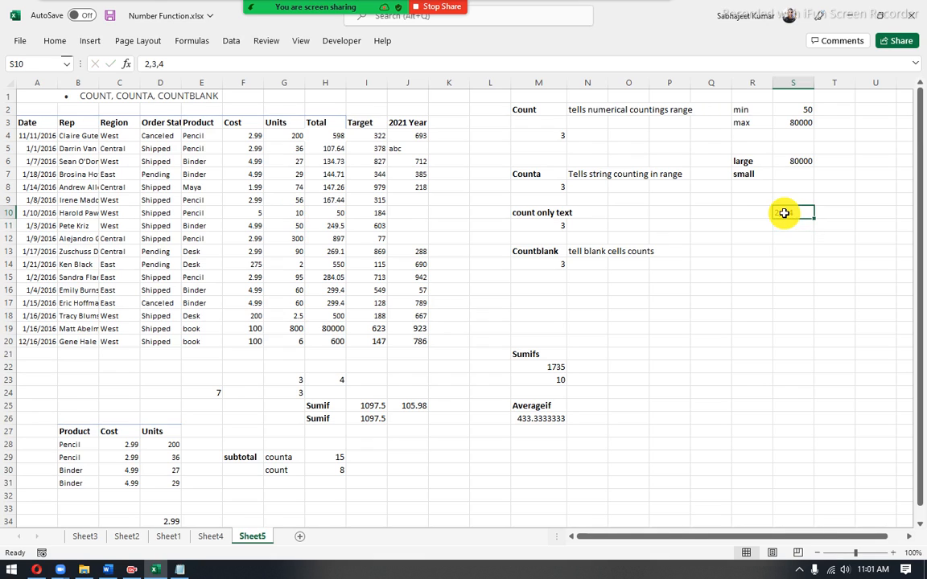
# - Replace the arguments of the LARGE function in S6 with the array {1,3,5}
pyautogui.click(781, 161)
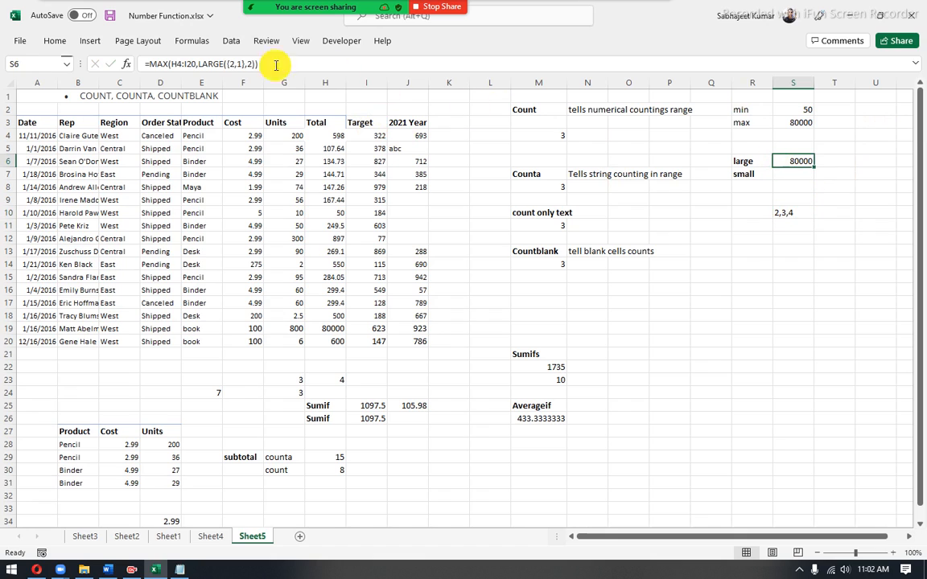
pyautogui.moveTo(228, 62); pyautogui.dragTo(253, 68)
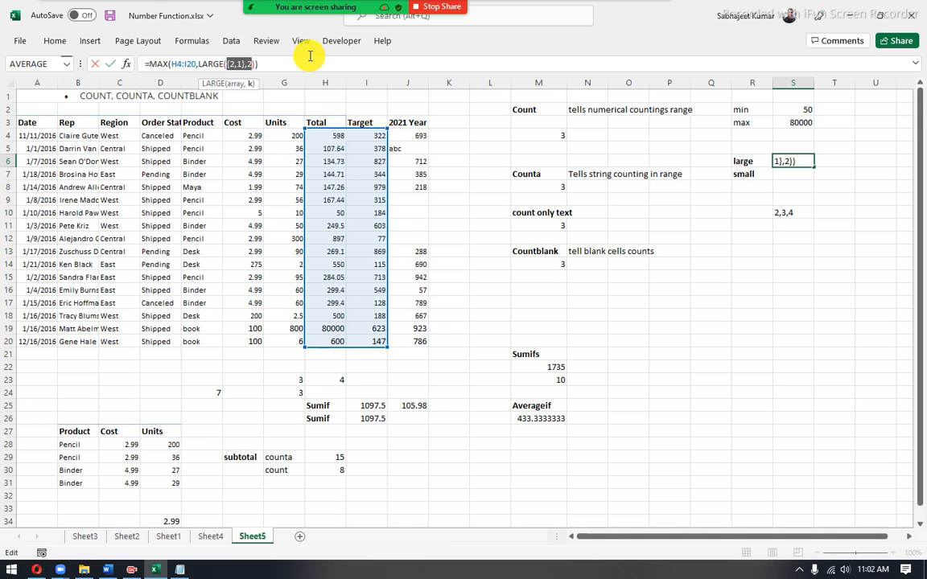
pyautogui.write('{}')
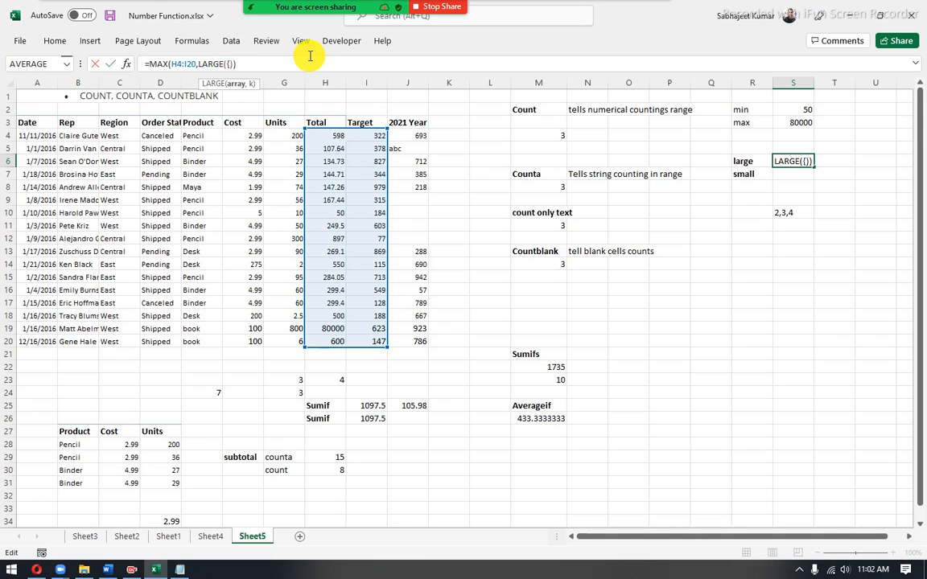
pyautogui.write('12')
pyautogui.press('BackSpace')
pyautogui.write(',3,5')
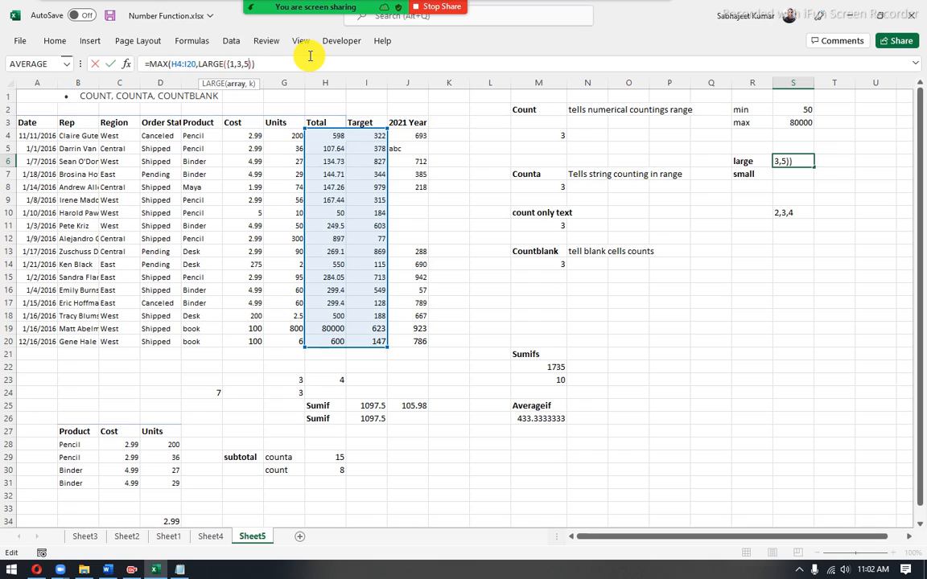
# - Add 2 as the k argument of LARGE in S6 and correct the closing brackets of the formula
pyautogui.click(254, 64)
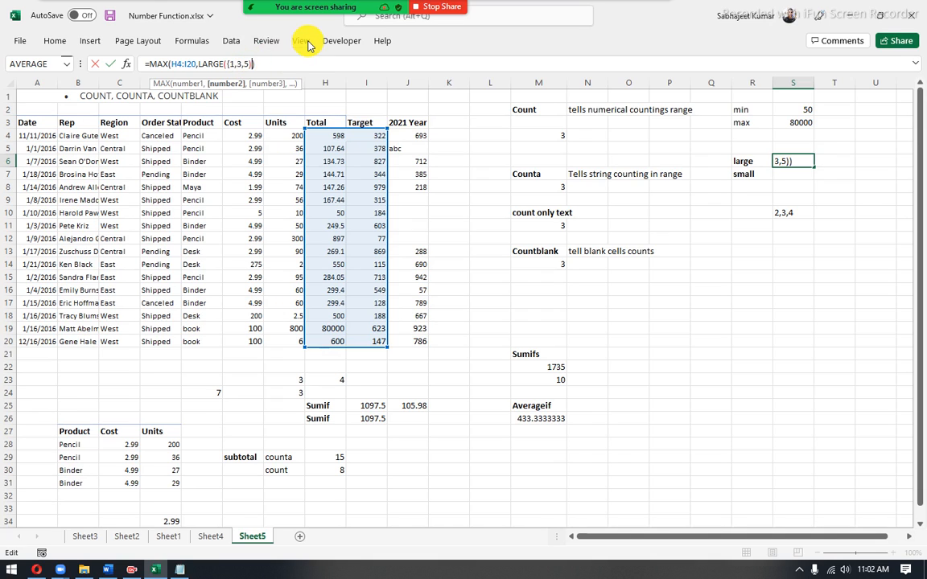
pyautogui.write(',2')
pyautogui.press('Return')
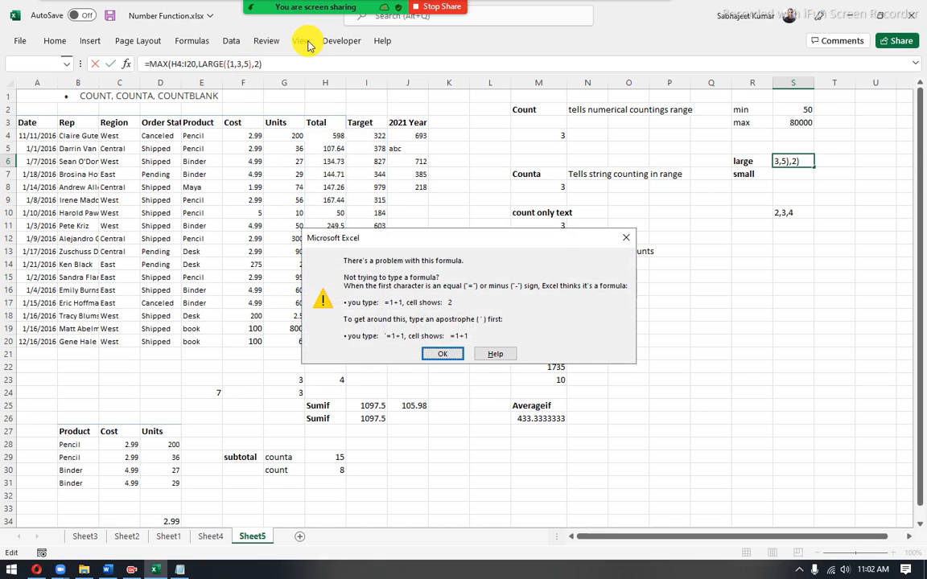
pyautogui.press('Return')
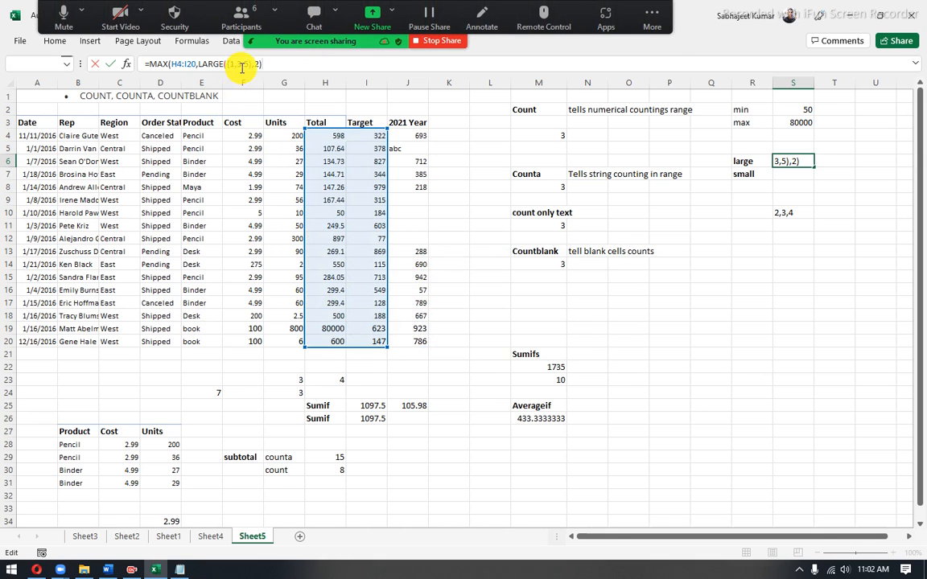
pyautogui.click(241, 66)
pyautogui.press('BackSpace')
pyautogui.press('BackSpace')
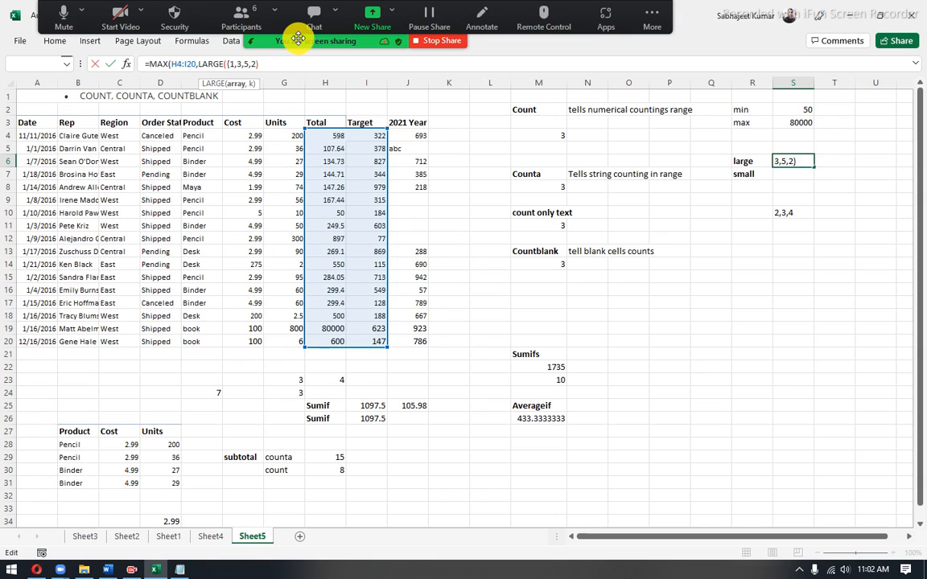
pyautogui.write('}')
pyautogui.press('Return')
pyautogui.press('Return')
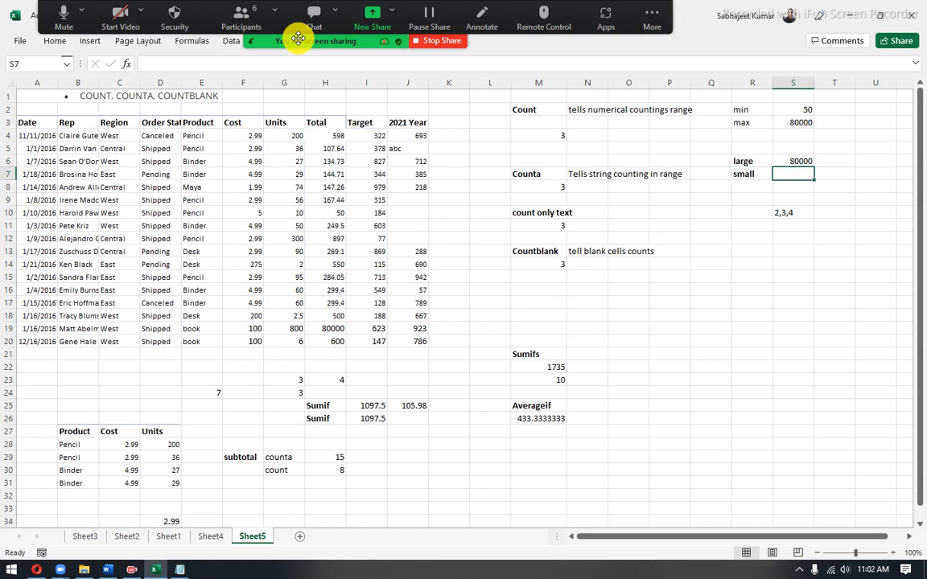
# - Examine the nested LARGE function and its k argument in the MAX formula in S6
pyautogui.press('Up')
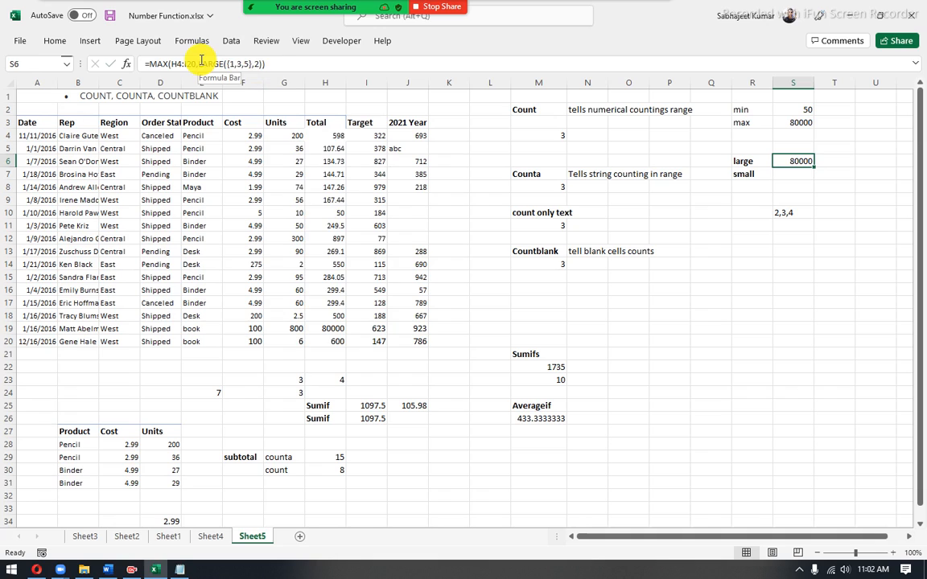
pyautogui.moveTo(199, 63); pyautogui.dragTo(280, 63)
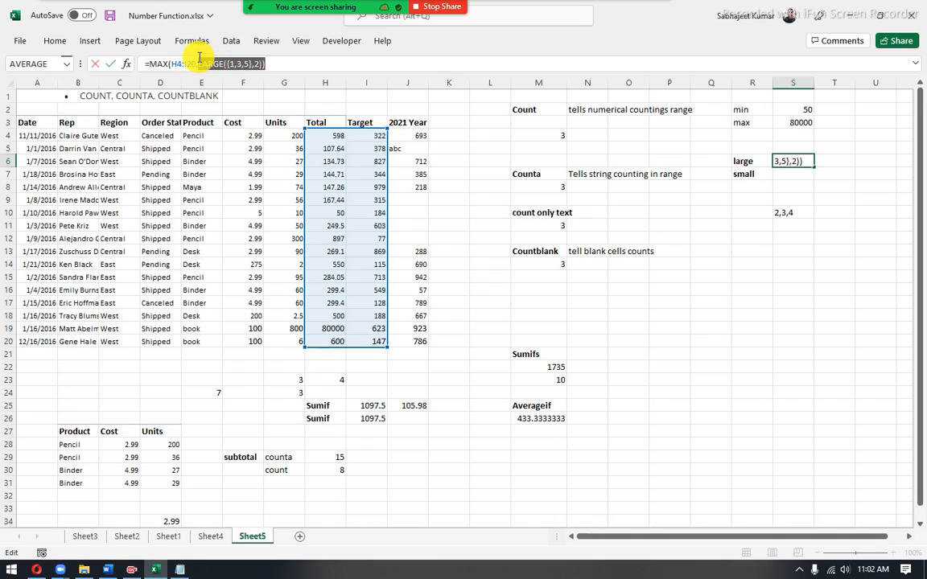
pyautogui.moveTo(198, 64); pyautogui.dragTo(264, 65)
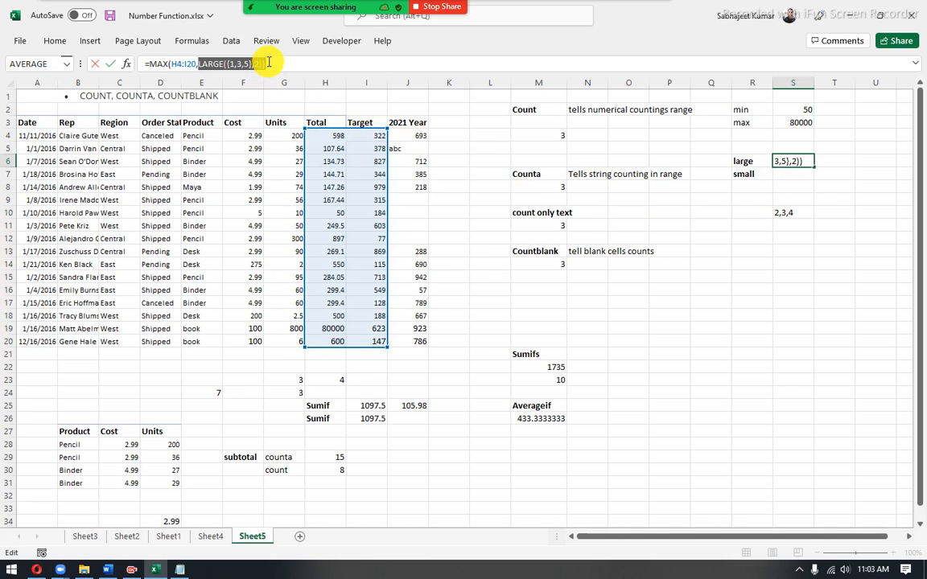
pyautogui.press('Escape')
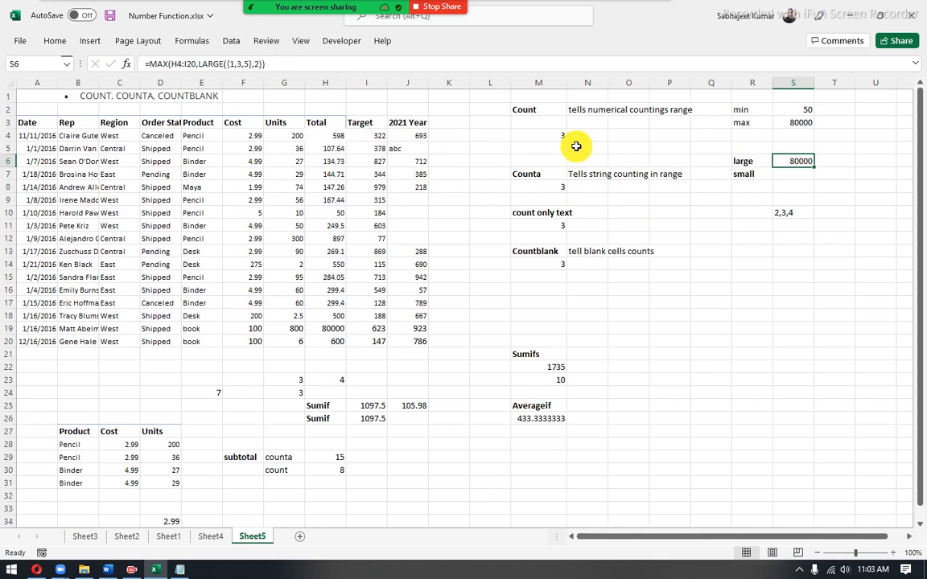
pyautogui.click(256, 63)
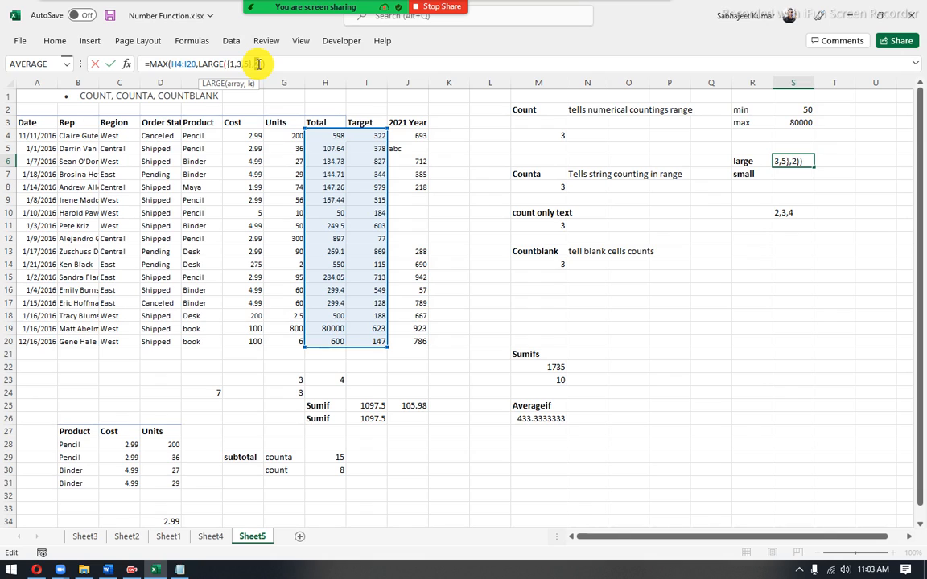
pyautogui.doubleClick(257, 64)
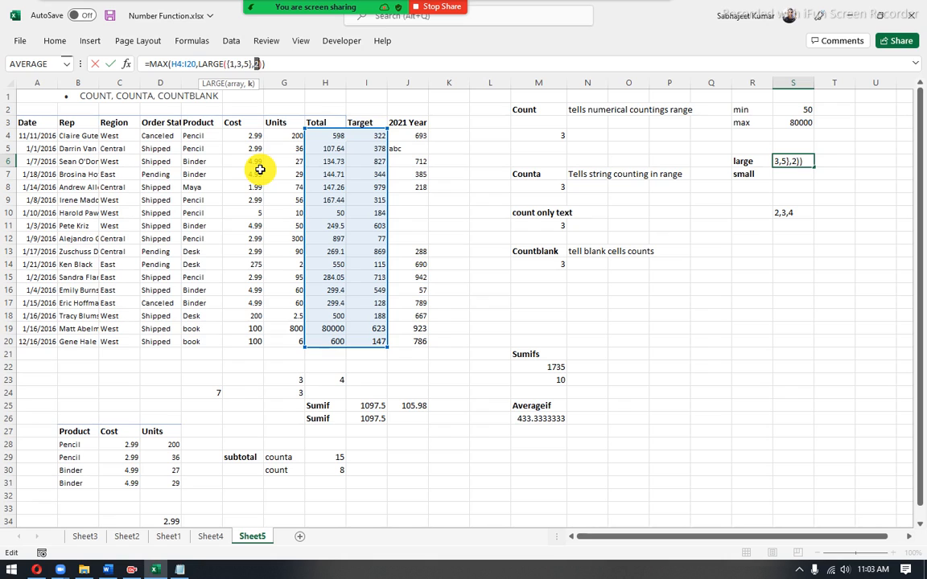
pyautogui.press('Return')
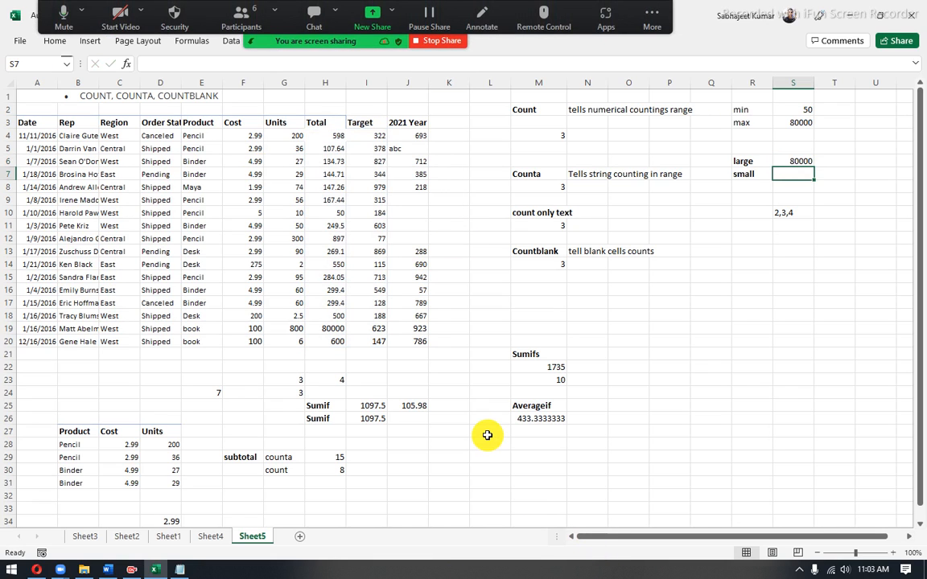
# - Switch to the Word course outline and review the remaining Module 3 topics and the logical, SMALL and LARGE topics of Module 4
pyautogui.click(108, 570)
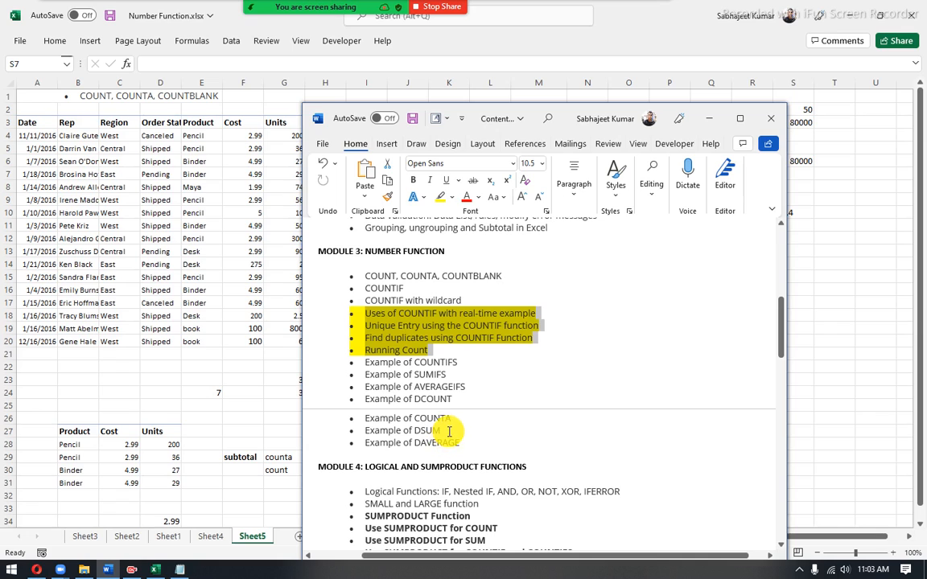
pyautogui.moveTo(449, 431); pyautogui.dragTo(351, 406)
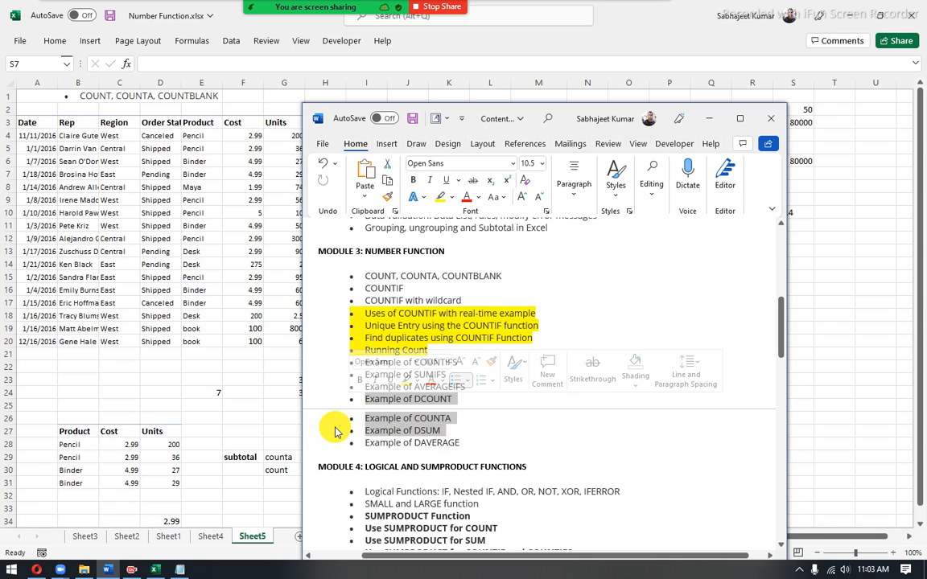
pyautogui.scroll(-1, 474, 443)
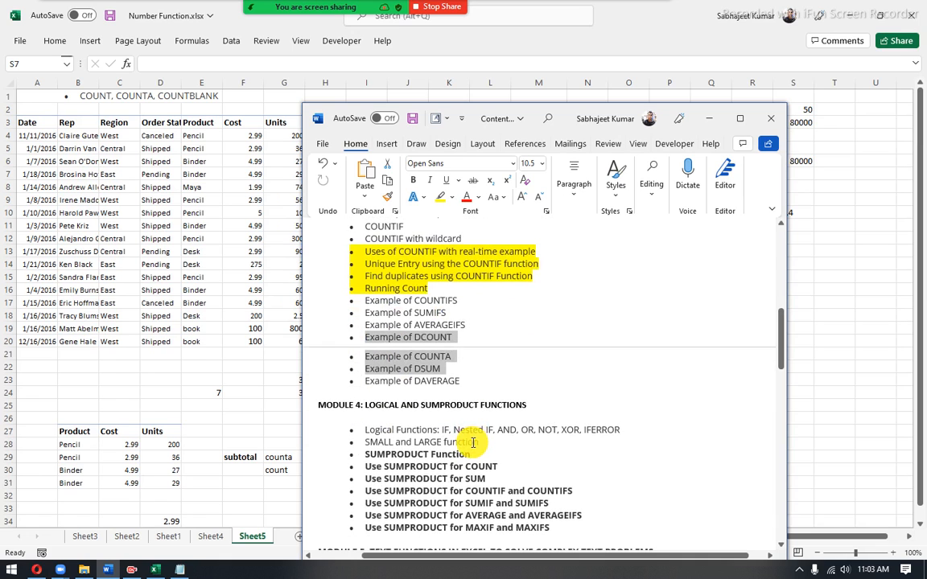
pyautogui.moveTo(485, 445); pyautogui.dragTo(351, 251)
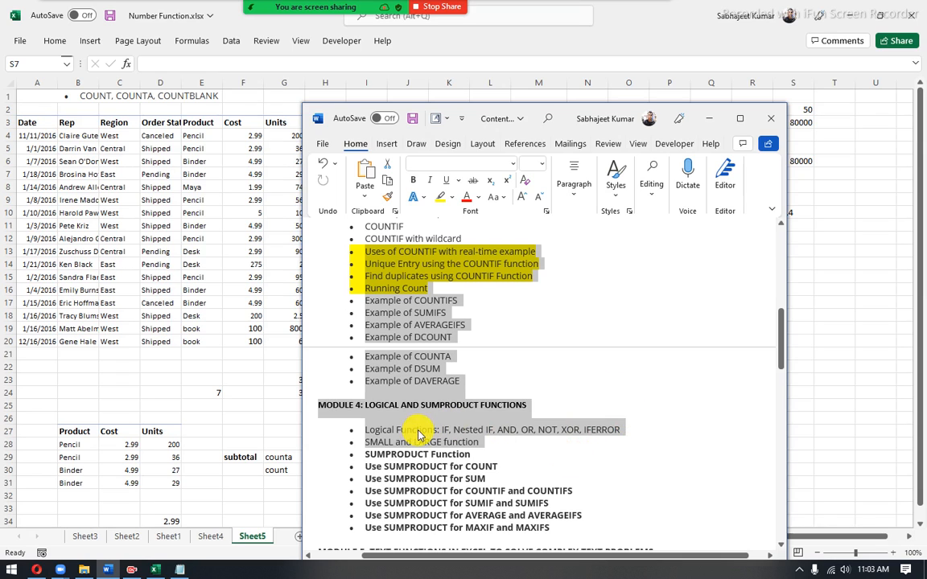
pyautogui.click(628, 435)
pyautogui.moveTo(628, 435); pyautogui.dragTo(352, 413)
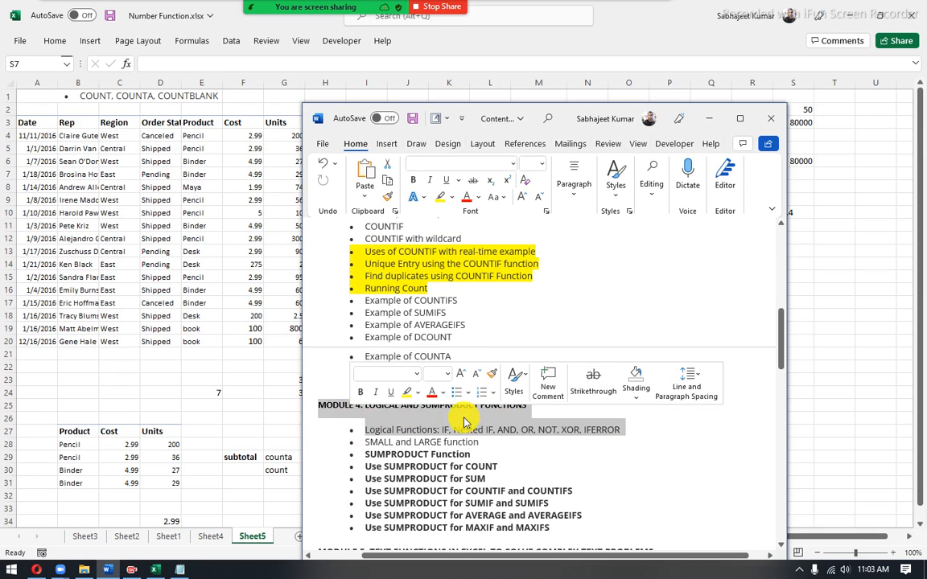
pyautogui.click(569, 444)
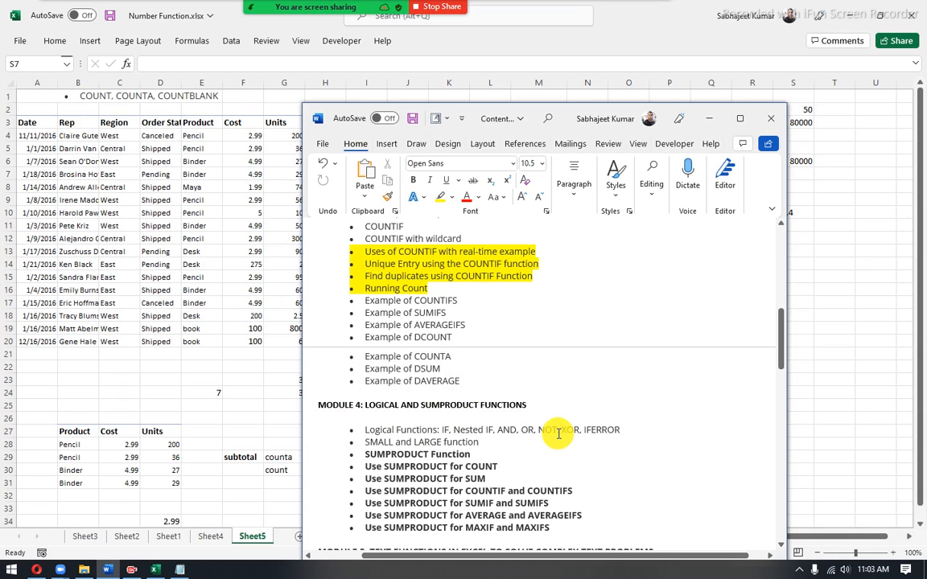
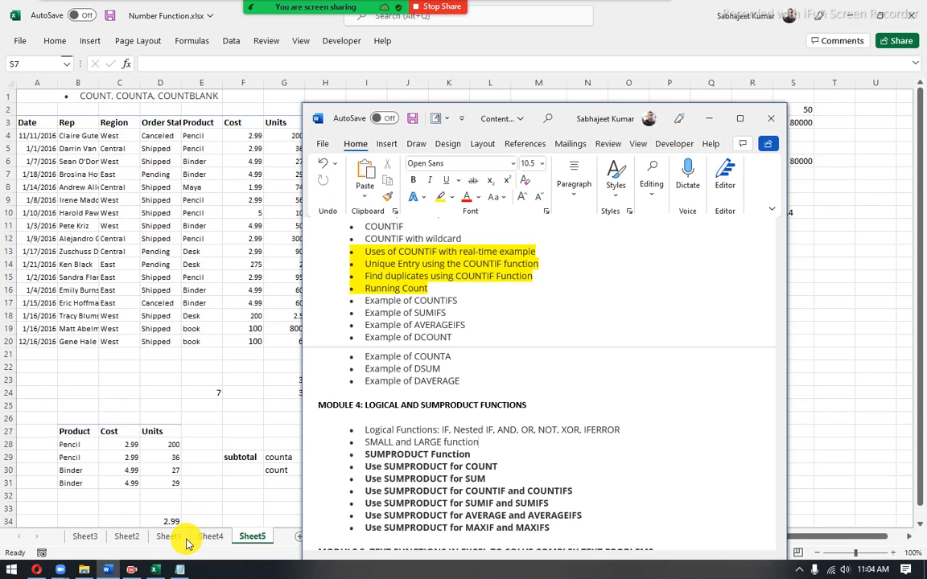
# - Review the highlighted Module 3 topics, from the real-time COUNTIF example to Running Count
pyautogui.click(445, 289)
pyautogui.moveTo(446, 288); pyautogui.dragTo(355, 260)
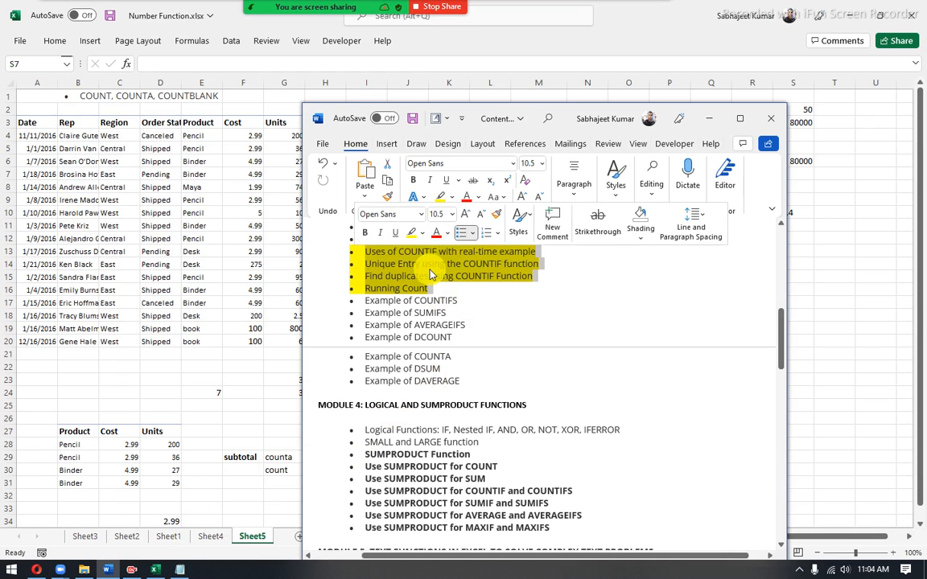
pyautogui.click(438, 292)
pyautogui.moveTo(438, 292); pyautogui.dragTo(344, 253)
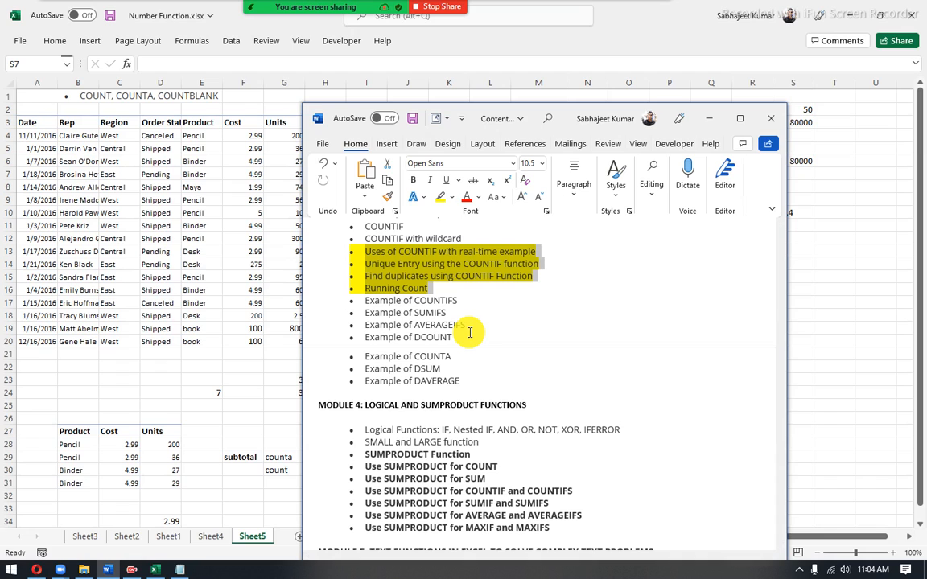
# - Return to the Excel workbook and examine the counta SUBTOTAL formula in H29 and the range it covers
pyautogui.click(218, 320)
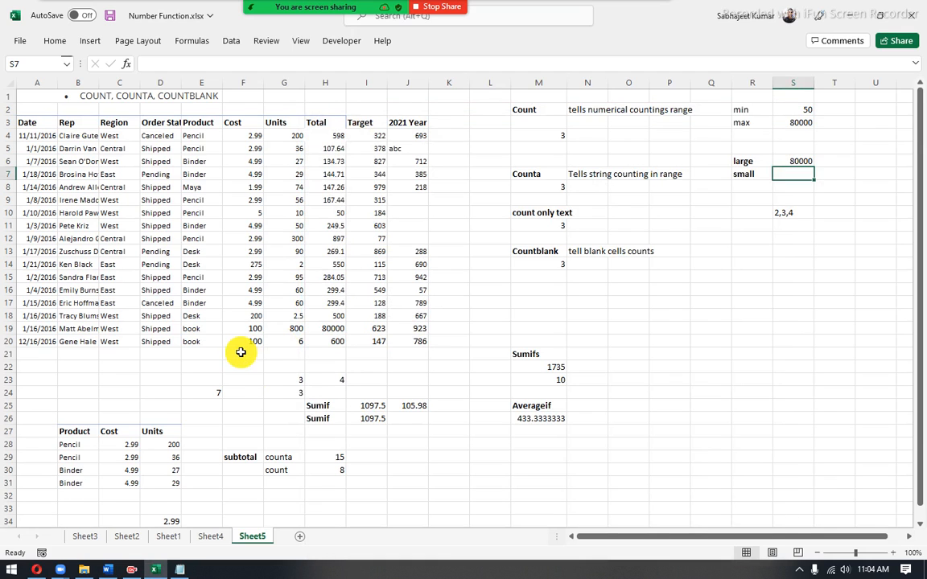
pyautogui.click(326, 455)
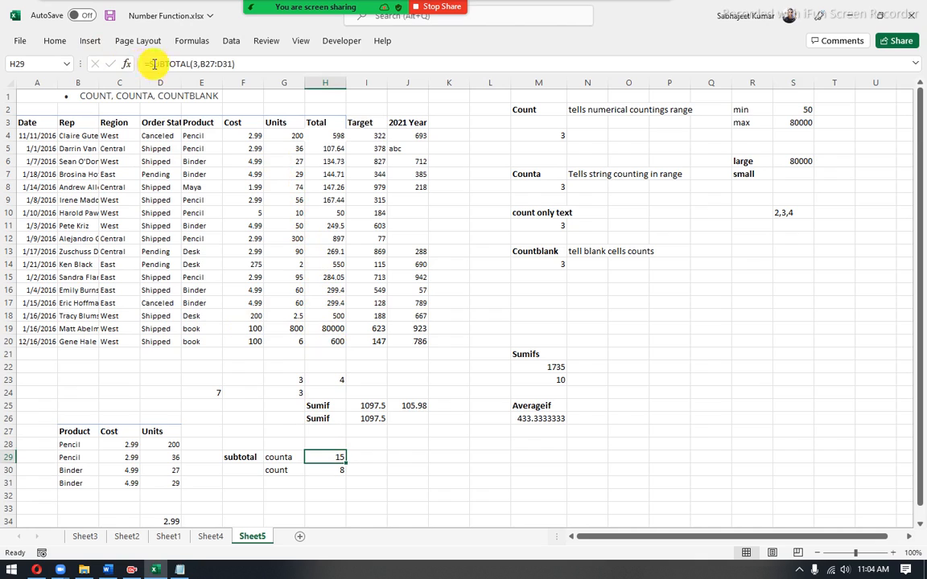
pyautogui.moveTo(151, 63); pyautogui.dragTo(242, 70)
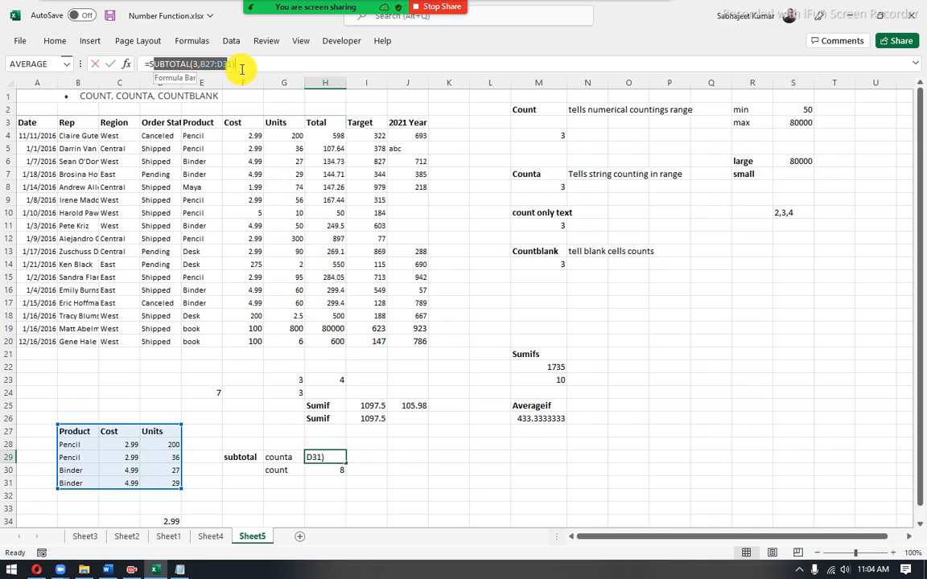
pyautogui.click(254, 198)
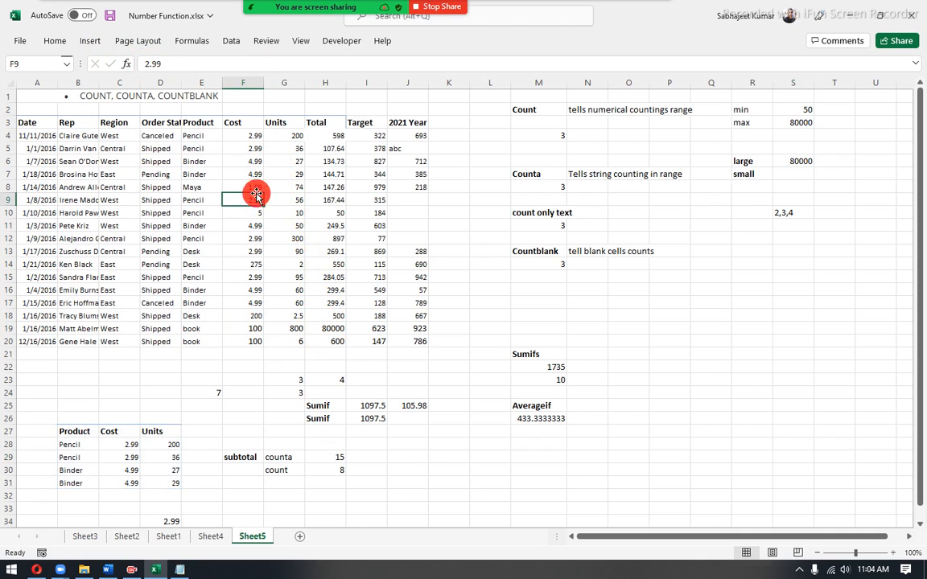
pyautogui.click(242, 134)
pyautogui.click(325, 458)
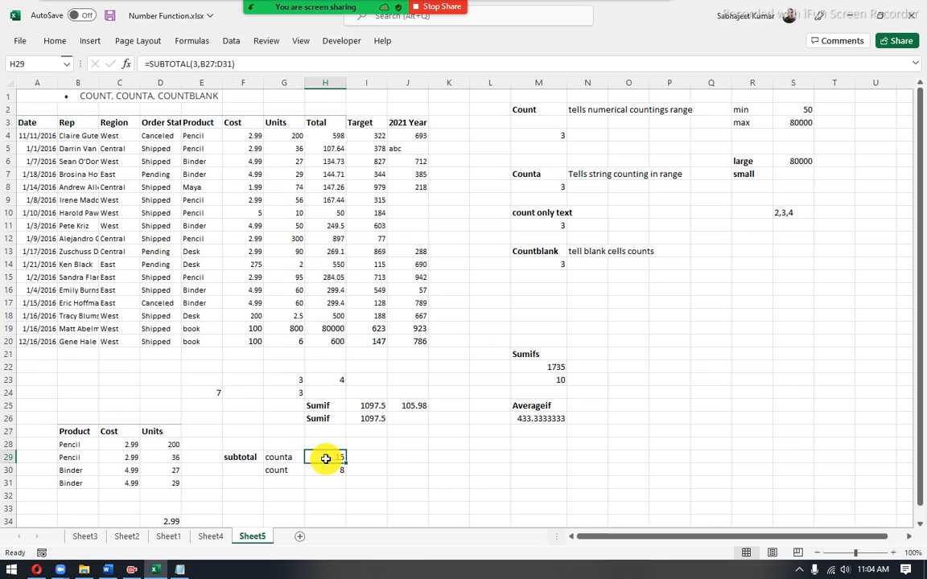
pyautogui.doubleClick(326, 459)
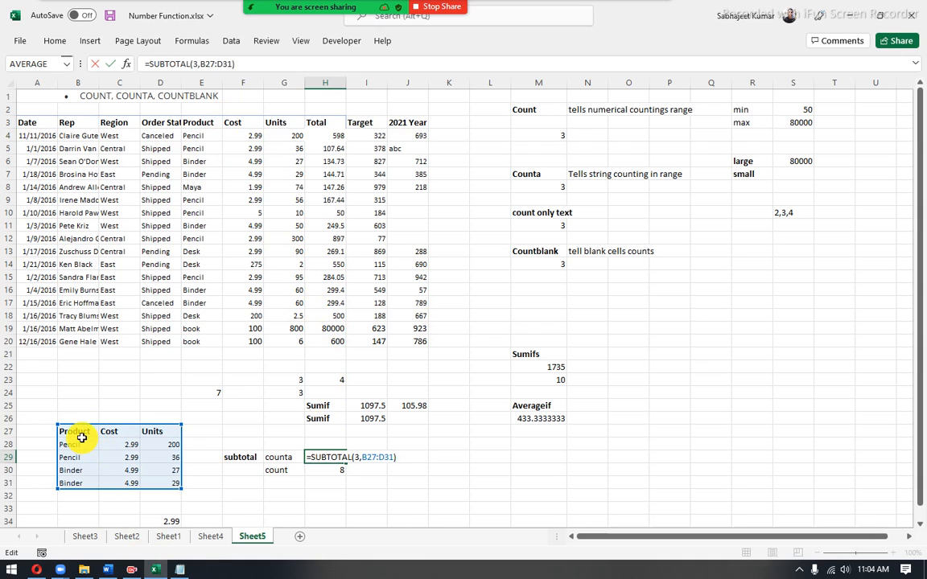
pyautogui.press('Escape')
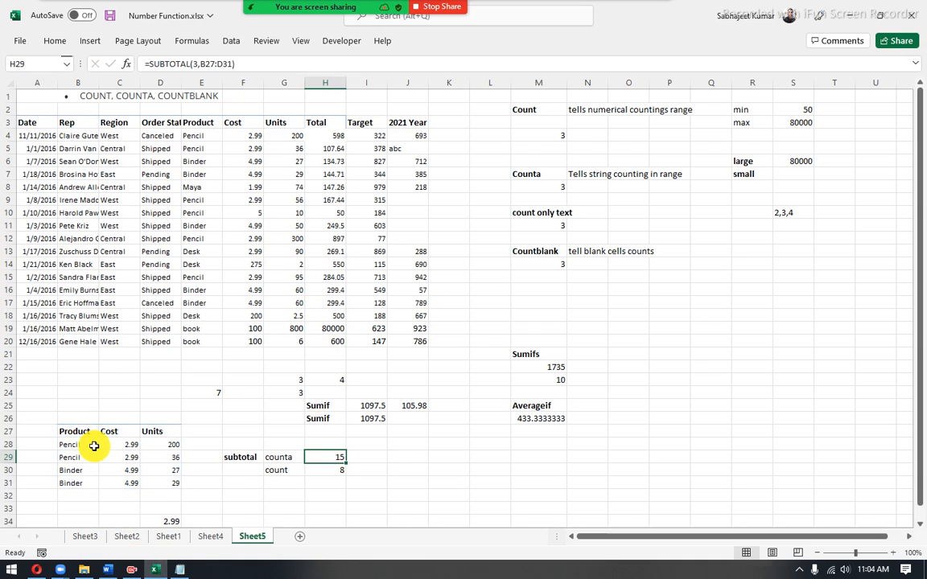
# - Turn on filtering for the small Product, Cost and Units table in B27:D31
pyautogui.click(94, 442)
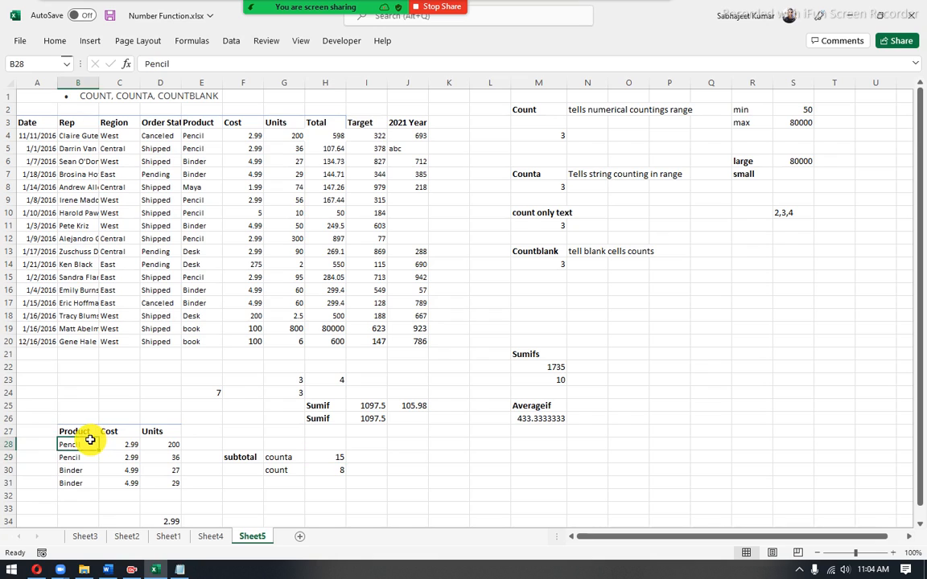
pyautogui.moveTo(77, 431)
pyautogui.mouseDown()
pyautogui.moveTo(164, 465)
pyautogui.moveTo(173, 485)
pyautogui.mouseUp()
pyautogui.click(153, 436)
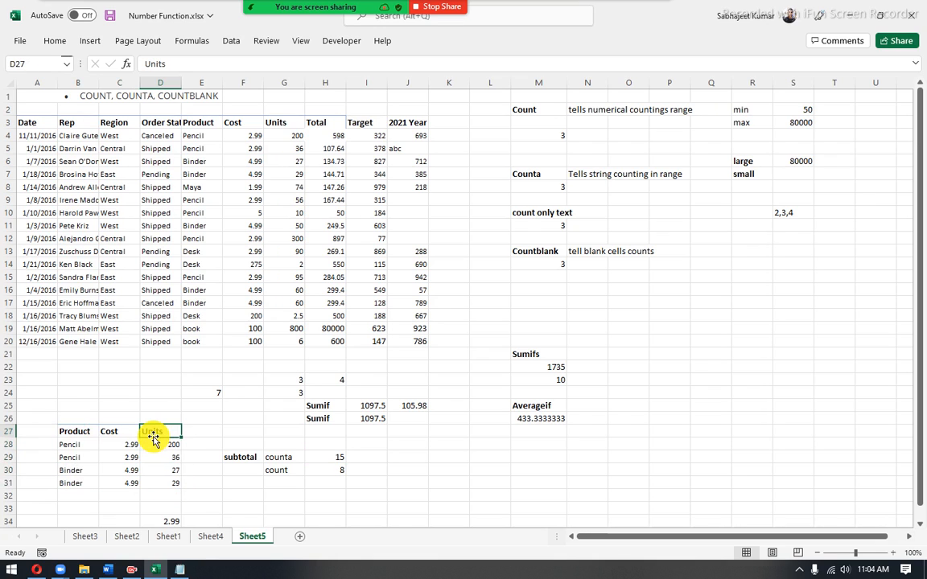
pyautogui.hotkey('ctrl', 'shift', 'l')
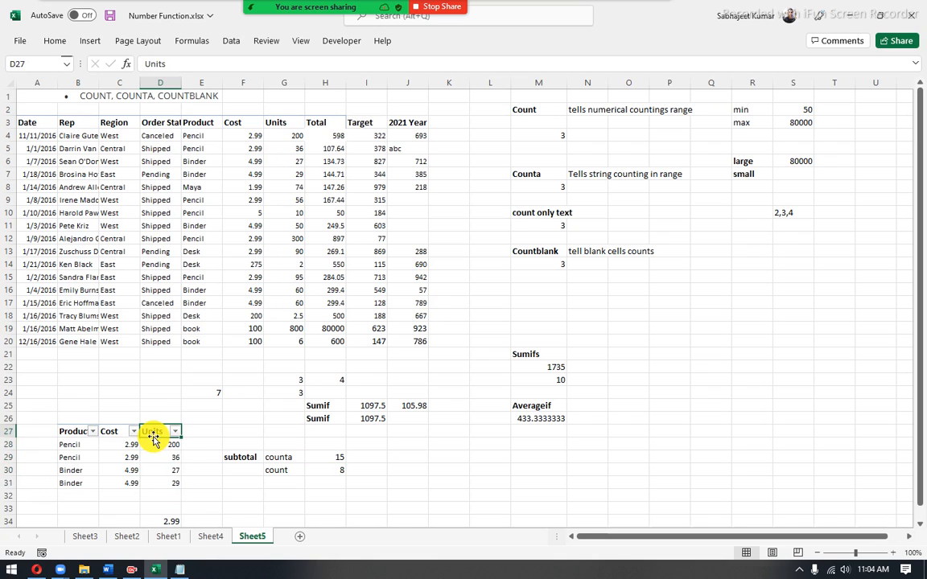
# - Filter the Product column of the small table to hide Binder and select the remaining visible cells for comparison
pyautogui.click(92, 431)
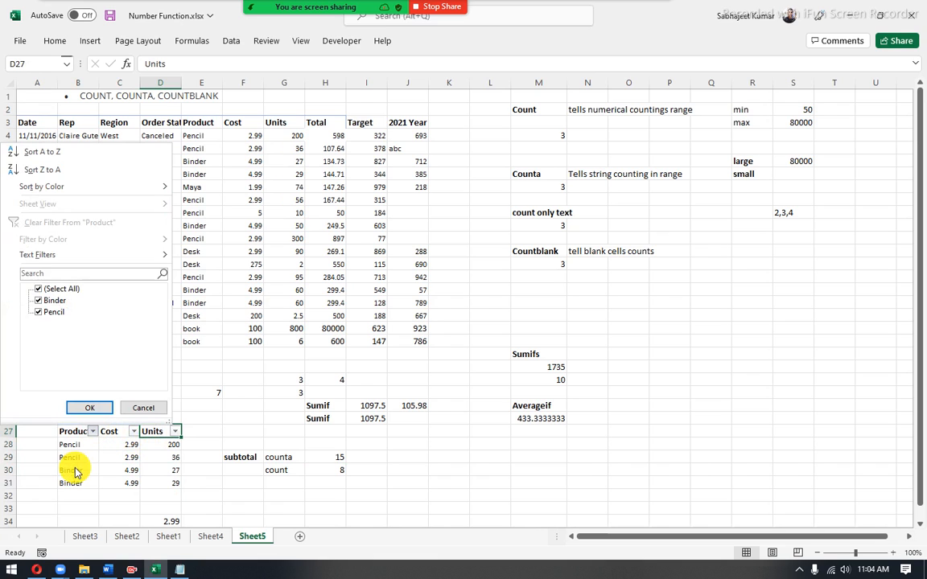
pyautogui.click(39, 301)
pyautogui.click(85, 410)
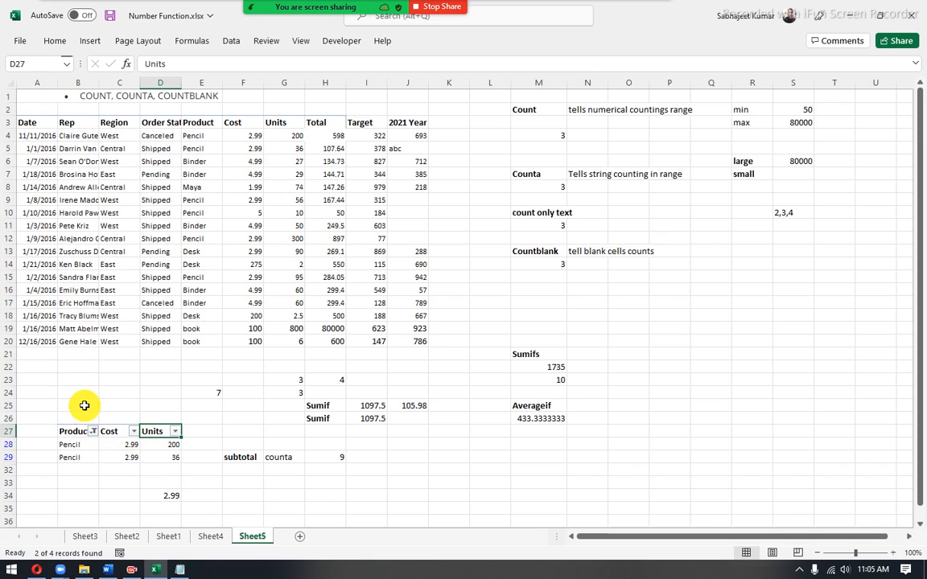
pyautogui.moveTo(68, 431); pyautogui.dragTo(159, 459)
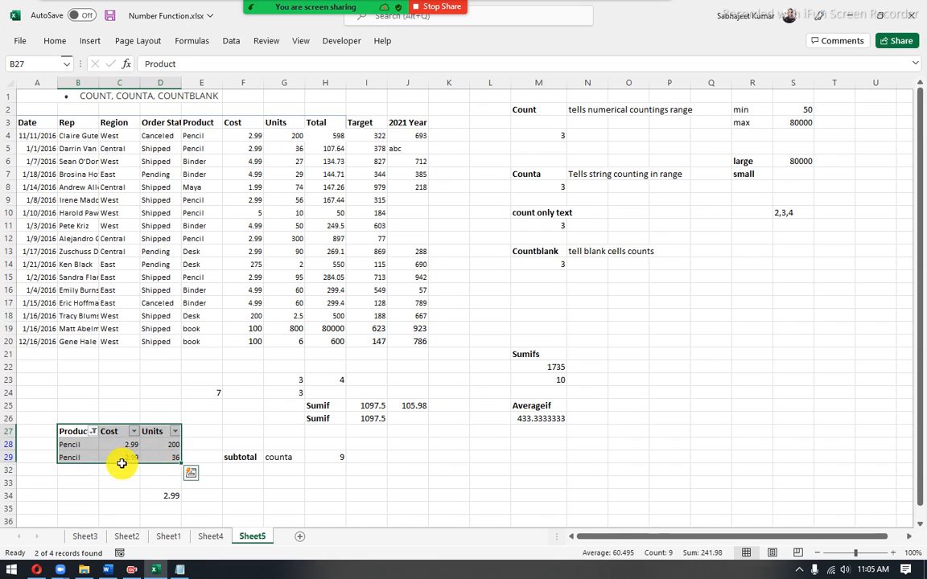
pyautogui.moveTo(68, 431); pyautogui.dragTo(78, 457)
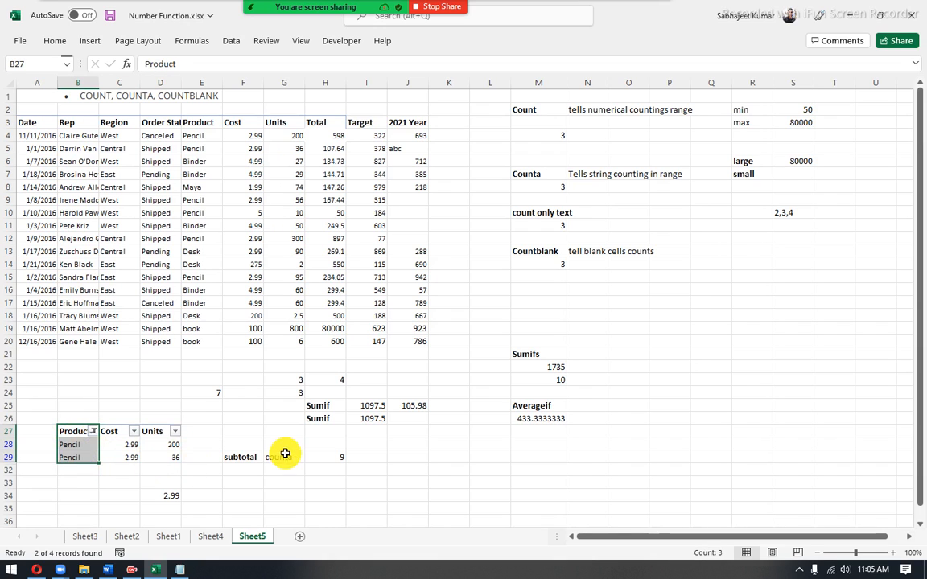
# - Enter =COUNTA(B27:D32) in H32, below the SUBTOTAL counta result
pyautogui.click(326, 469)
pyautogui.write('cp')
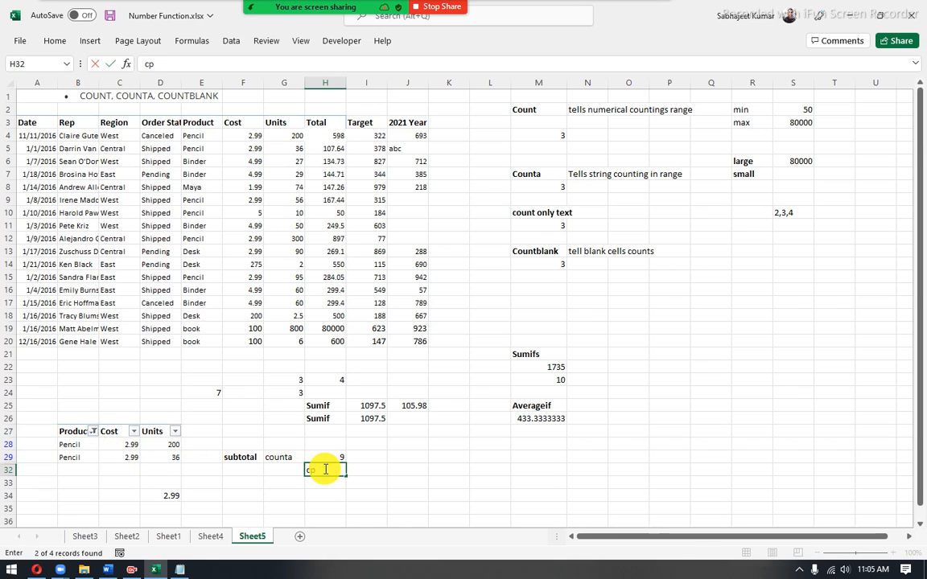
pyautogui.write('coun')
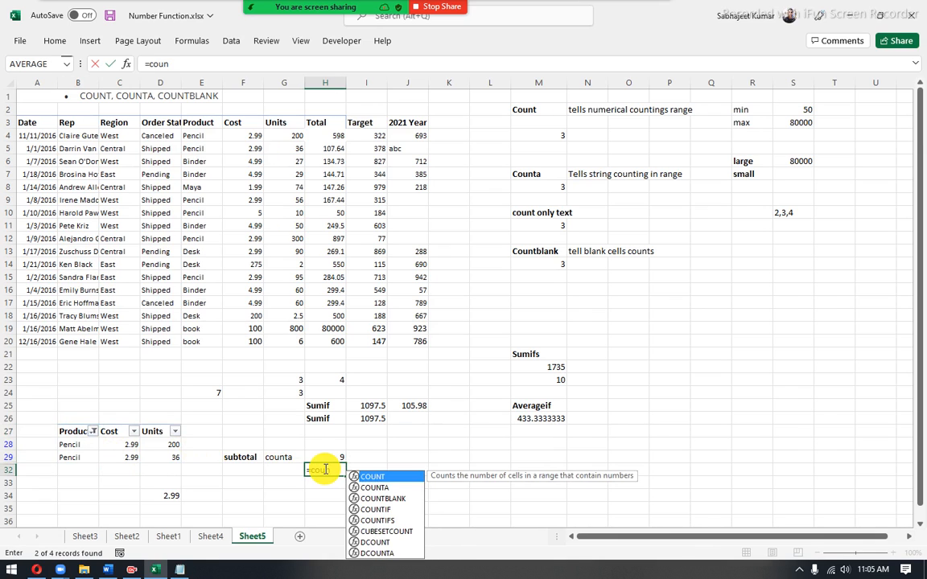
pyautogui.press('Down')
pyautogui.press('Tab')
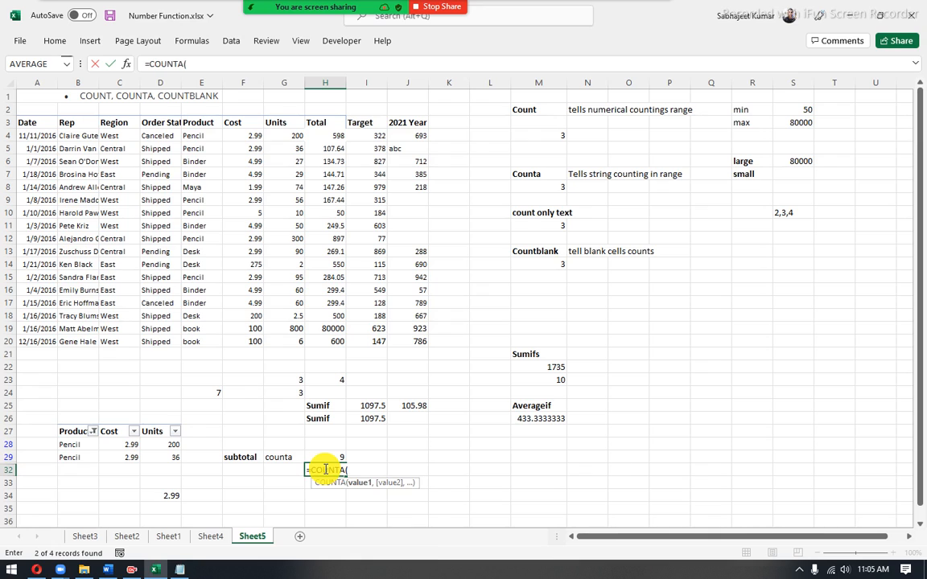
pyautogui.moveTo(73, 431); pyautogui.dragTo(167, 470)
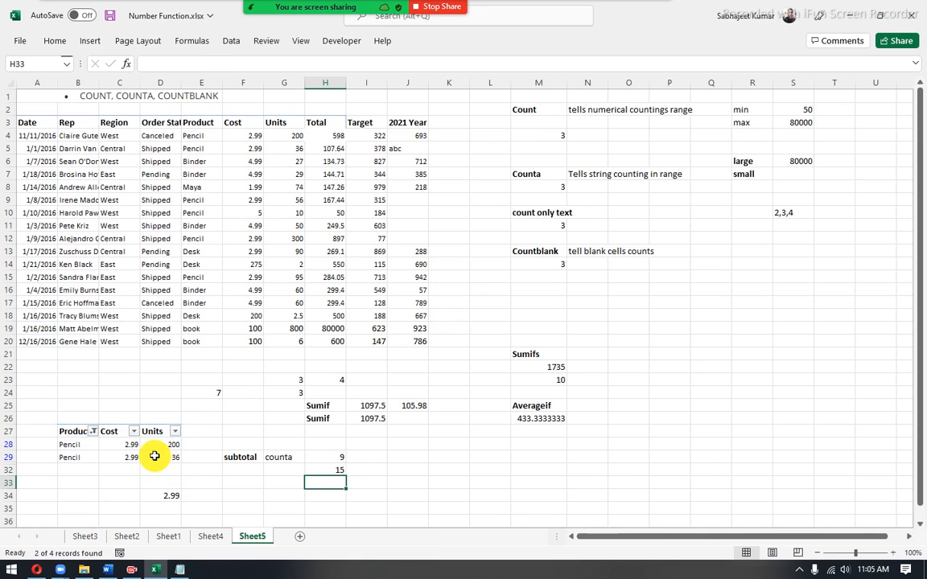
pyautogui.press('Return')
pyautogui.click(334, 472)
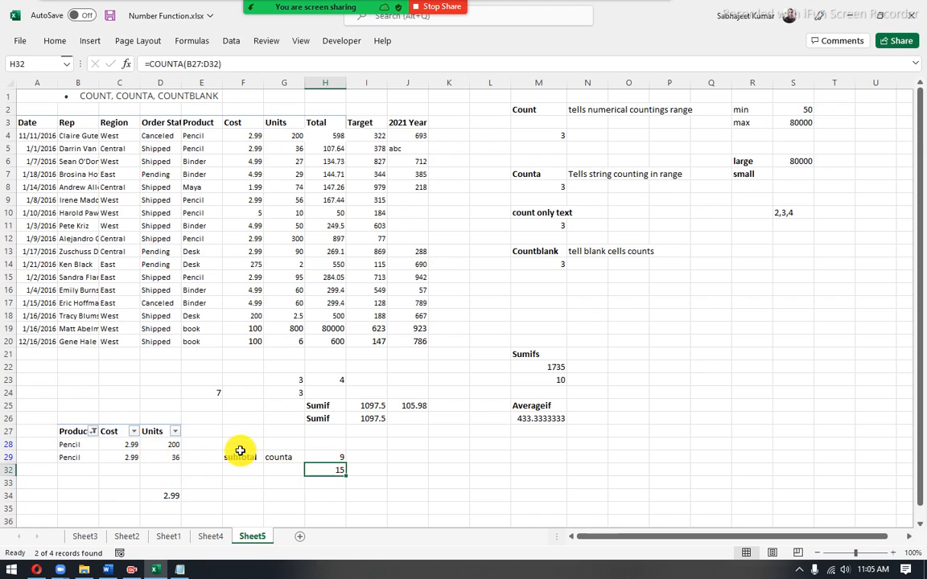
# - Filter the Units column to hide 200 and compare the SUBTOTAL result in H29 with the COUNTA result in H32
pyautogui.click(173, 433)
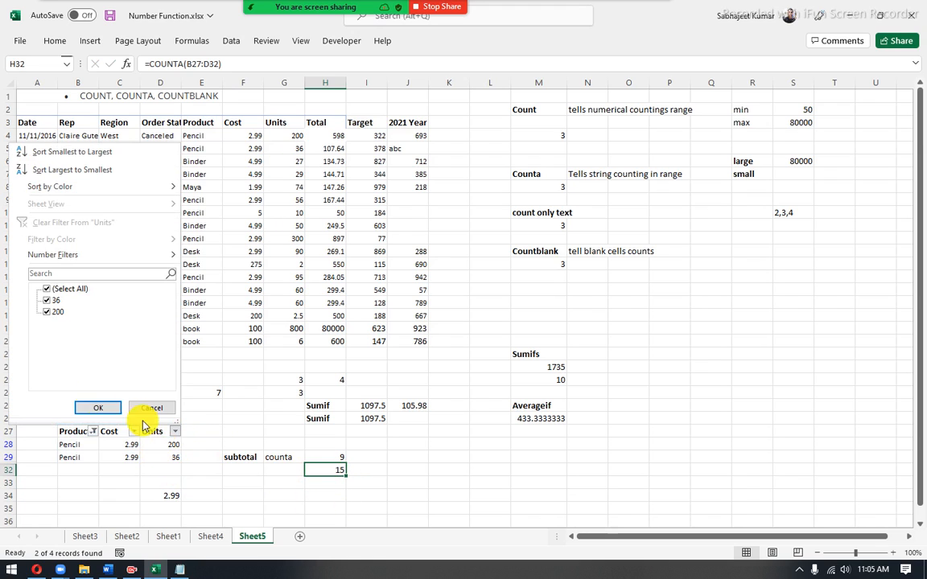
pyautogui.click(47, 313)
pyautogui.click(98, 408)
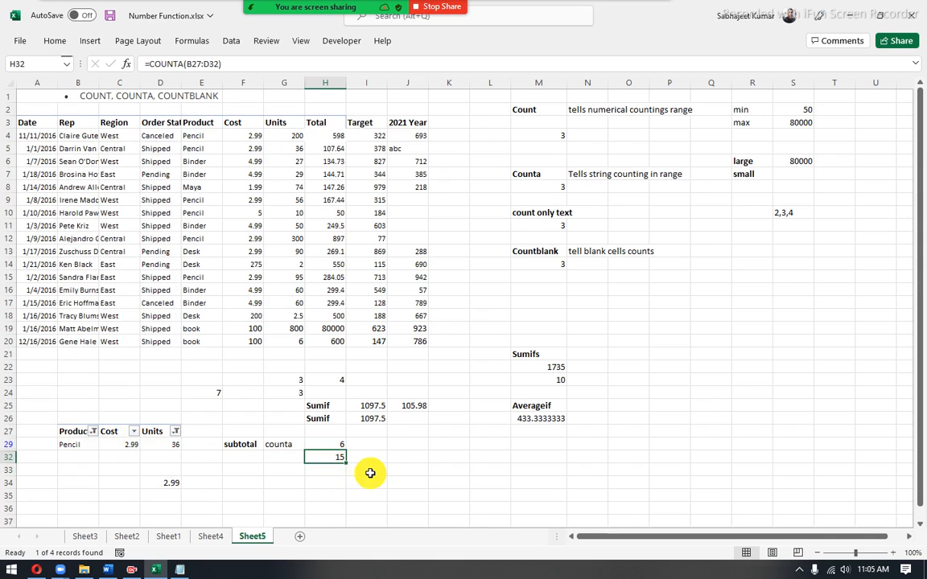
pyautogui.click(325, 448)
pyautogui.click(326, 454)
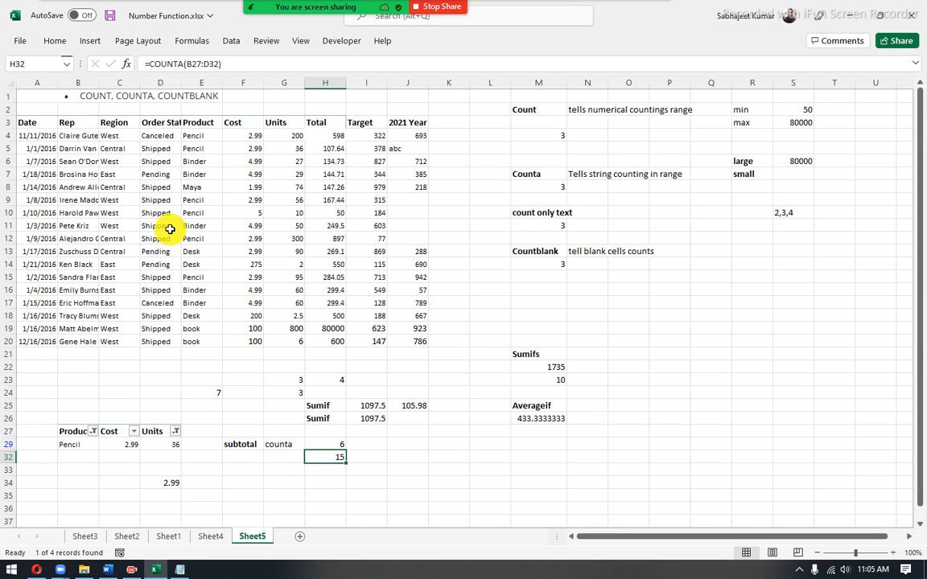
# - Convert the order data on Sheet3 into a table and add a total row to it
pyautogui.click(85, 537)
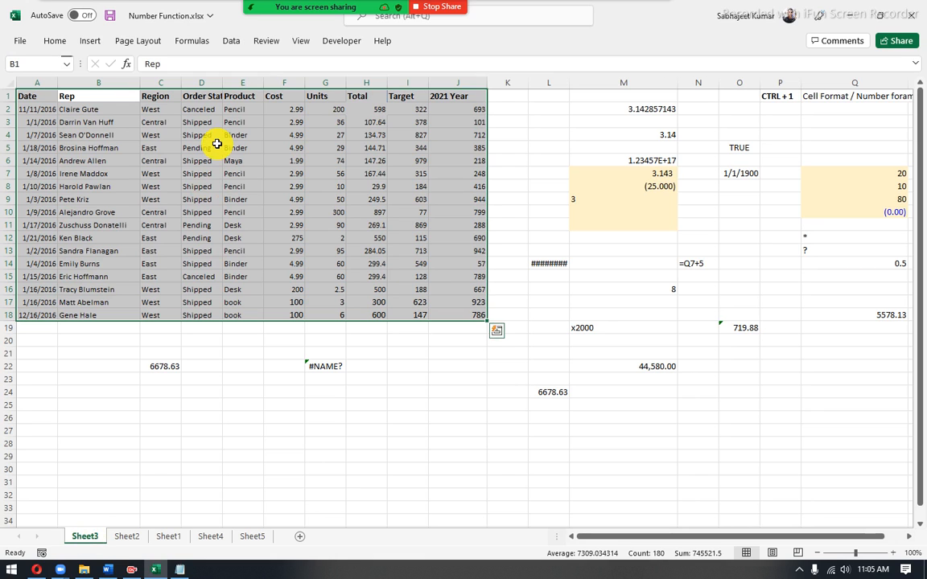
pyautogui.hotkey('ctrl', 't')
pyautogui.press('Return')
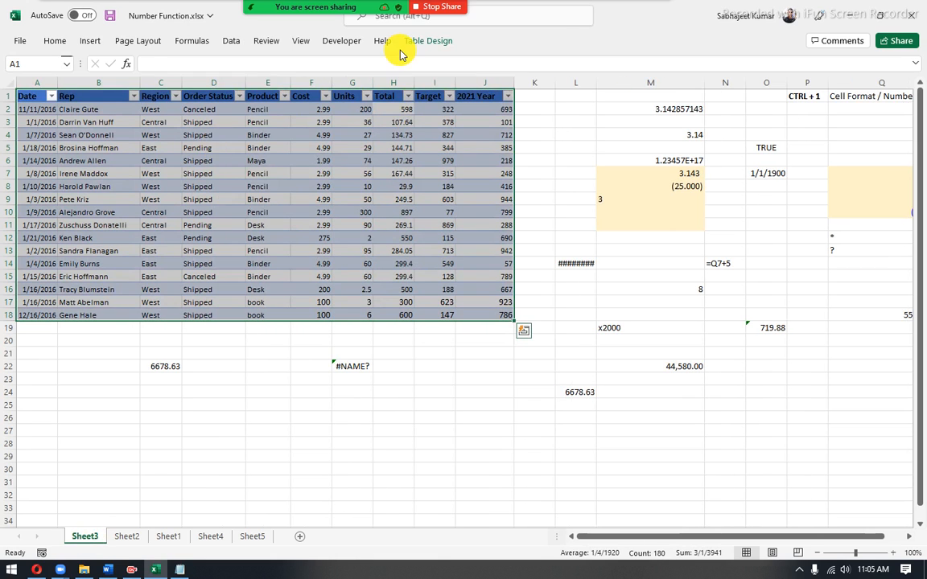
pyautogui.click(412, 42)
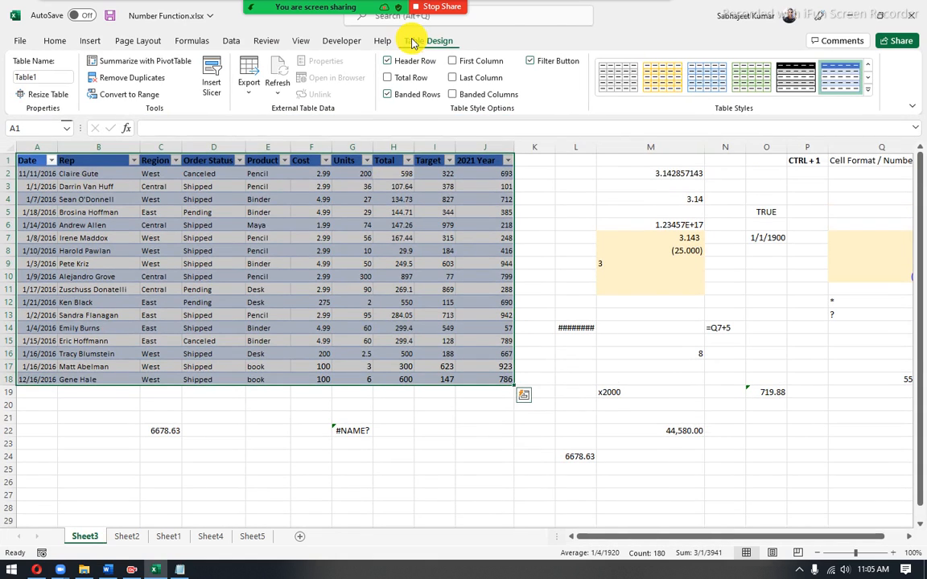
pyautogui.click(388, 79)
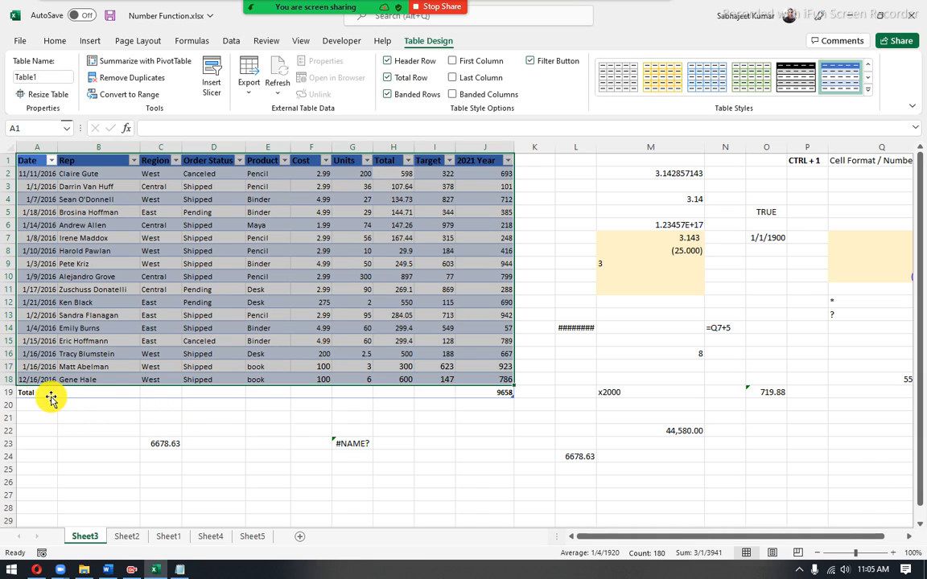
# - Set the Rep column's total to Count and inspect the SUBTOTAL formula it uses
pyautogui.click(117, 397)
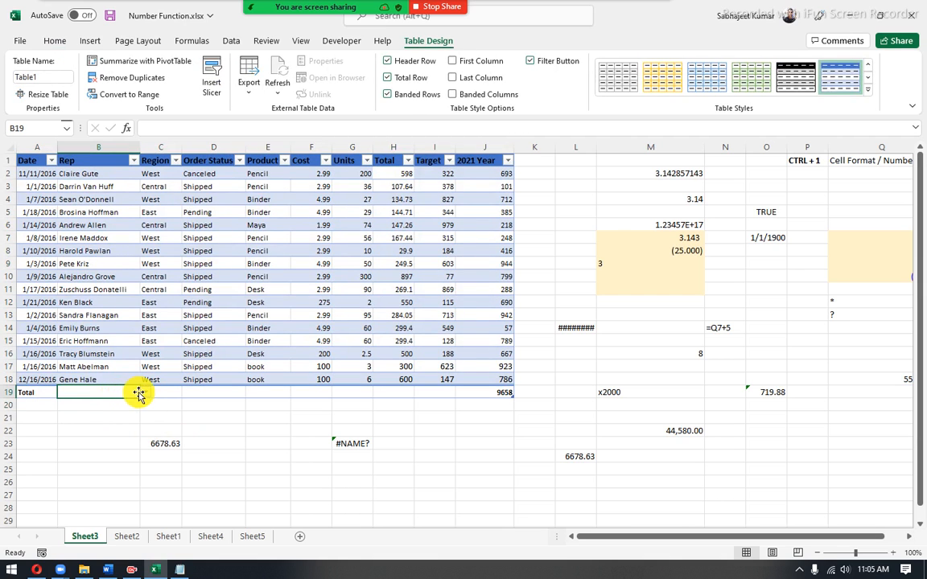
pyautogui.click(144, 392)
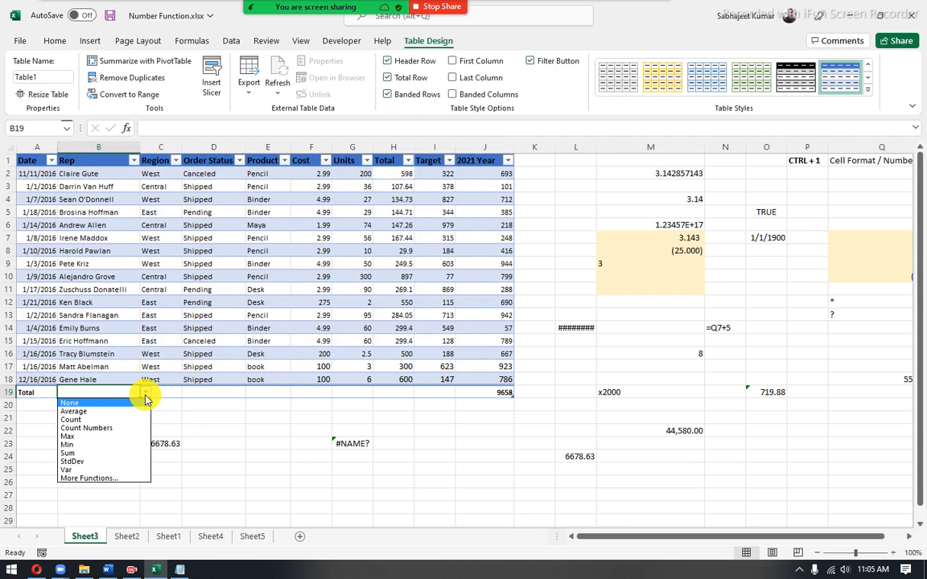
pyautogui.click(95, 420)
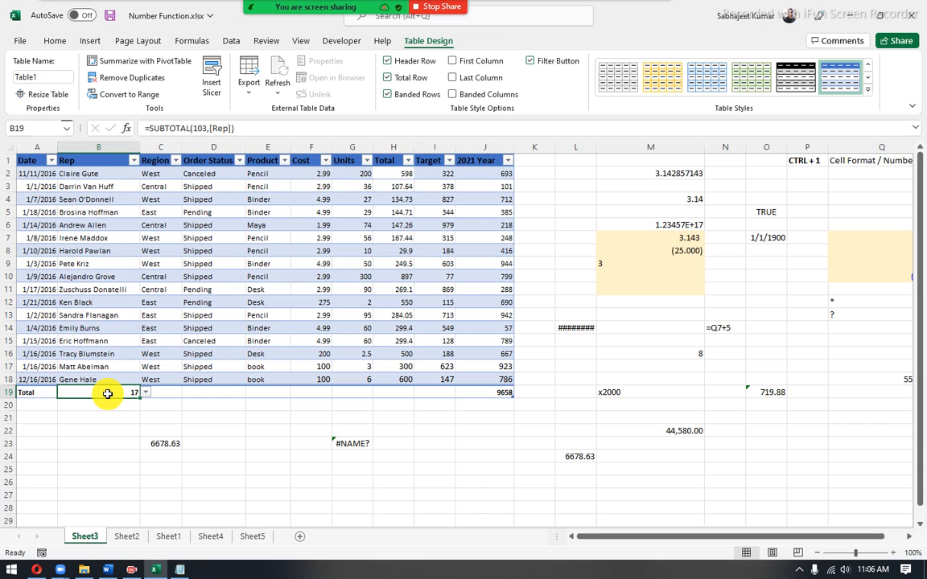
pyautogui.moveTo(150, 128); pyautogui.dragTo(238, 128)
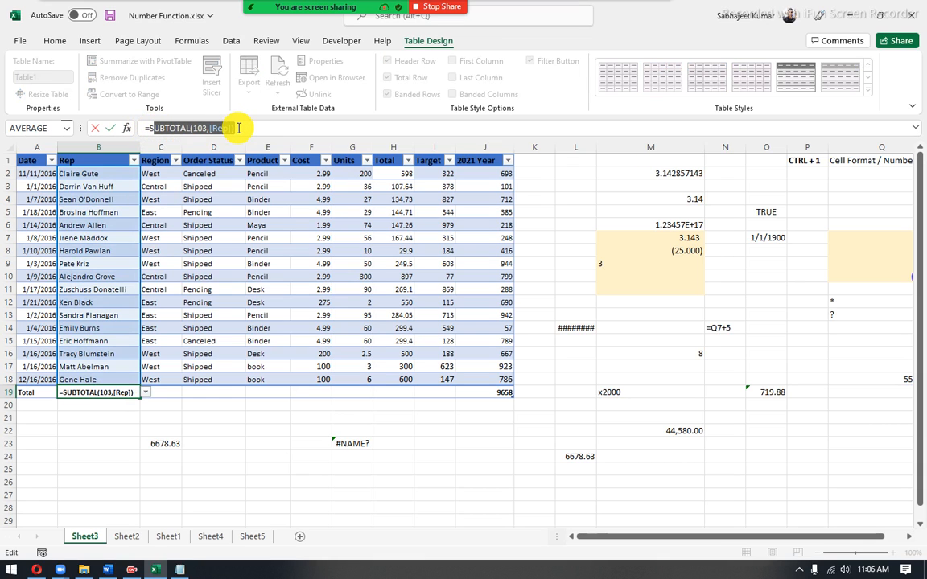
pyautogui.press('Escape')
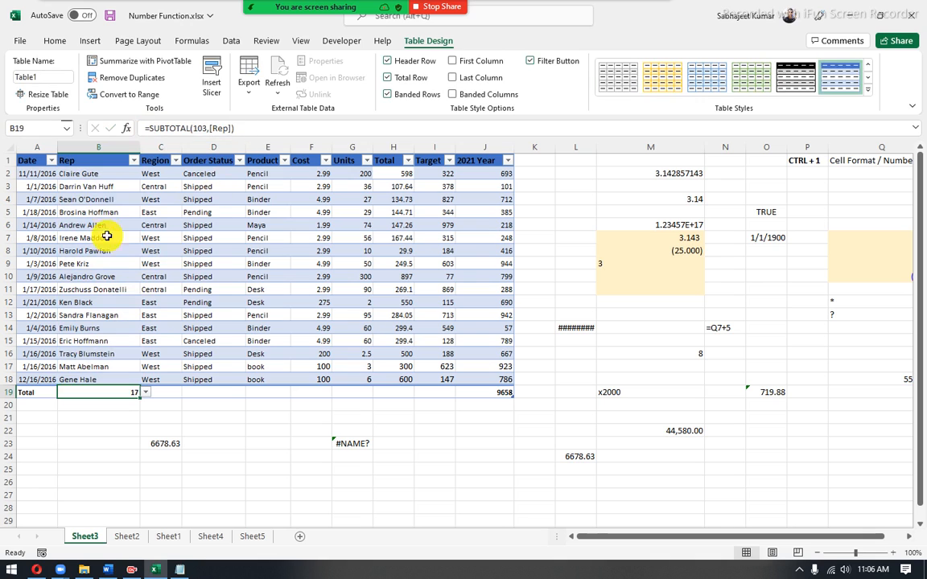
# - Filter the Rep column to leave out three reps and check the visible names against the Rep total
pyautogui.click(135, 161)
pyautogui.click(38, 369)
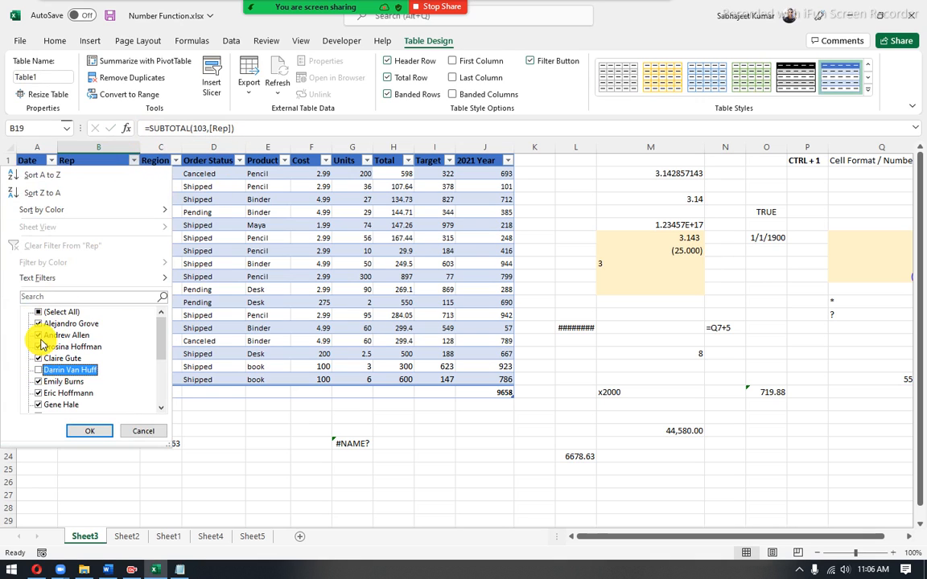
pyautogui.click(38, 335)
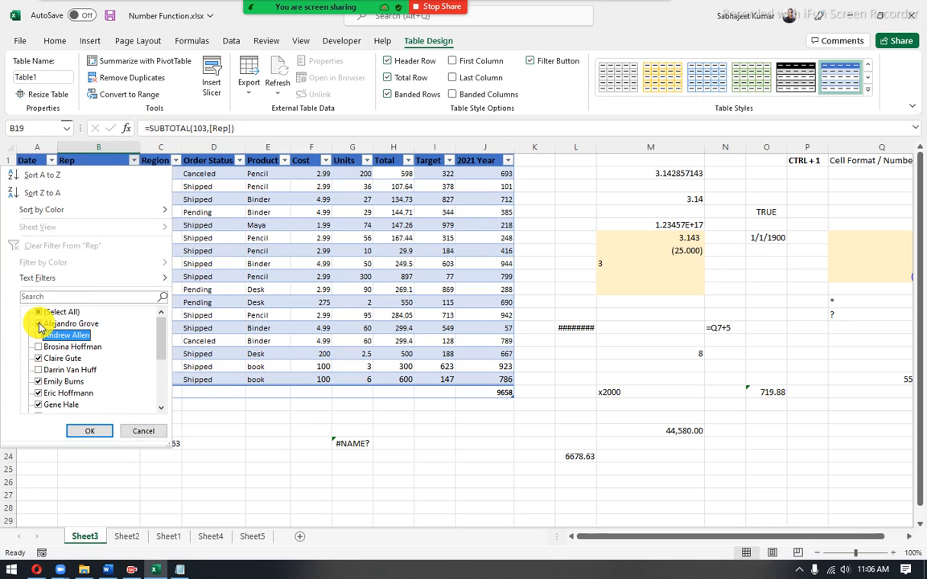
pyautogui.click(85, 430)
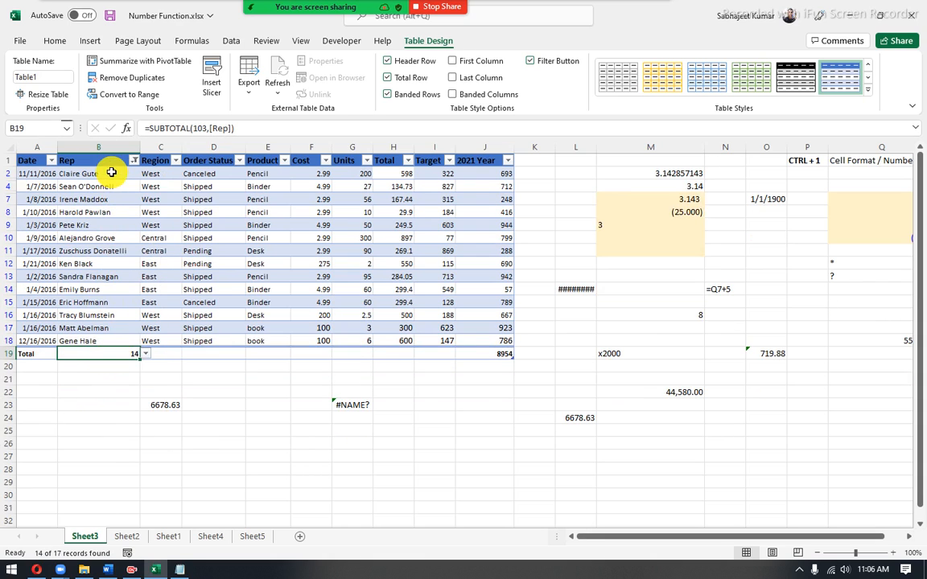
pyautogui.moveTo(107, 173); pyautogui.dragTo(119, 337)
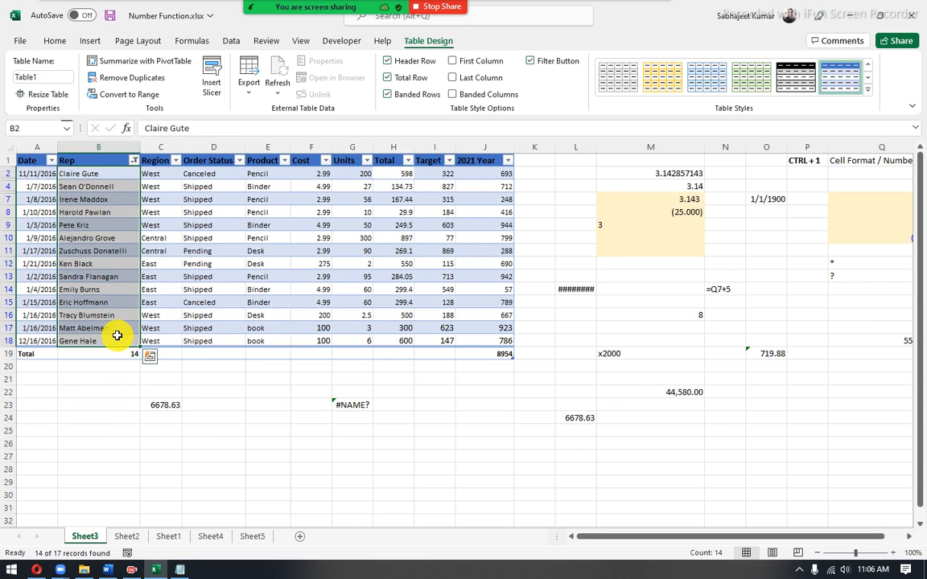
pyautogui.click(114, 353)
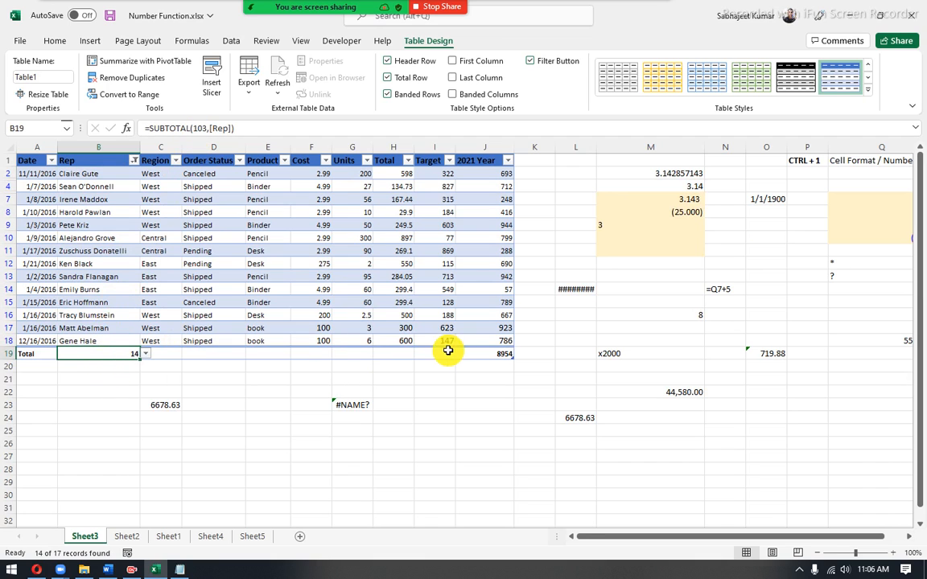
# - Set the Units column's total to Sum and inspect the SUBTOTAL formula it uses
pyautogui.click(350, 353)
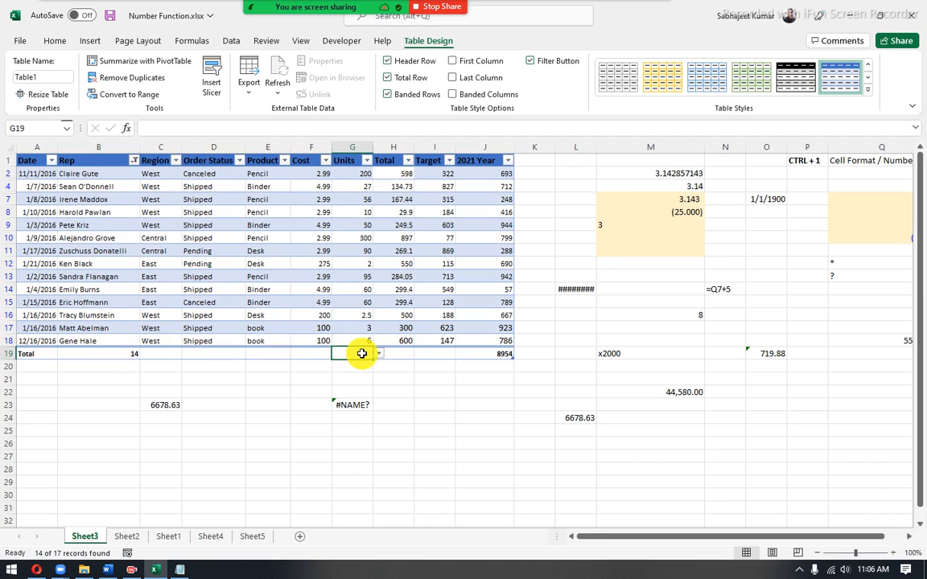
pyautogui.click(376, 355)
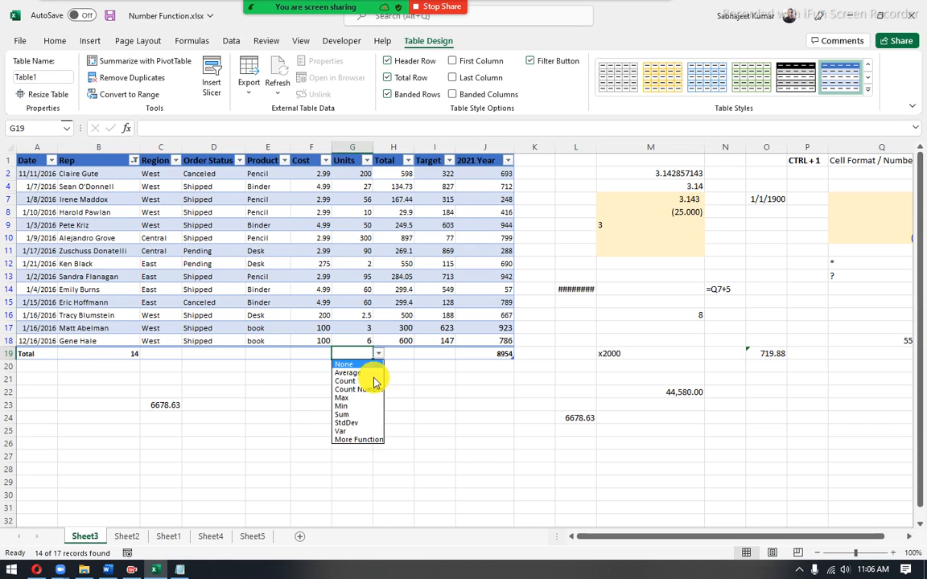
pyautogui.click(354, 416)
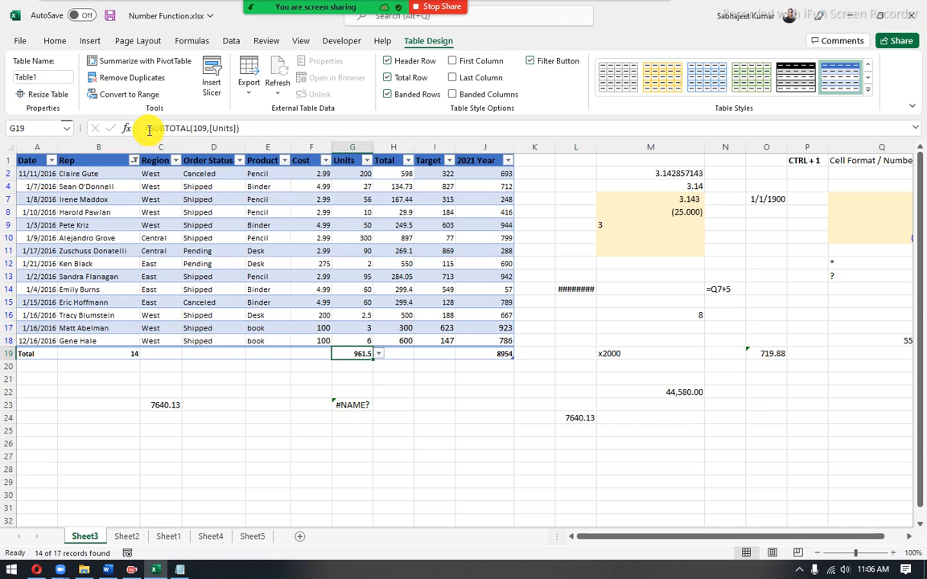
pyautogui.moveTo(149, 131); pyautogui.dragTo(290, 150)
pyautogui.press('Escape')
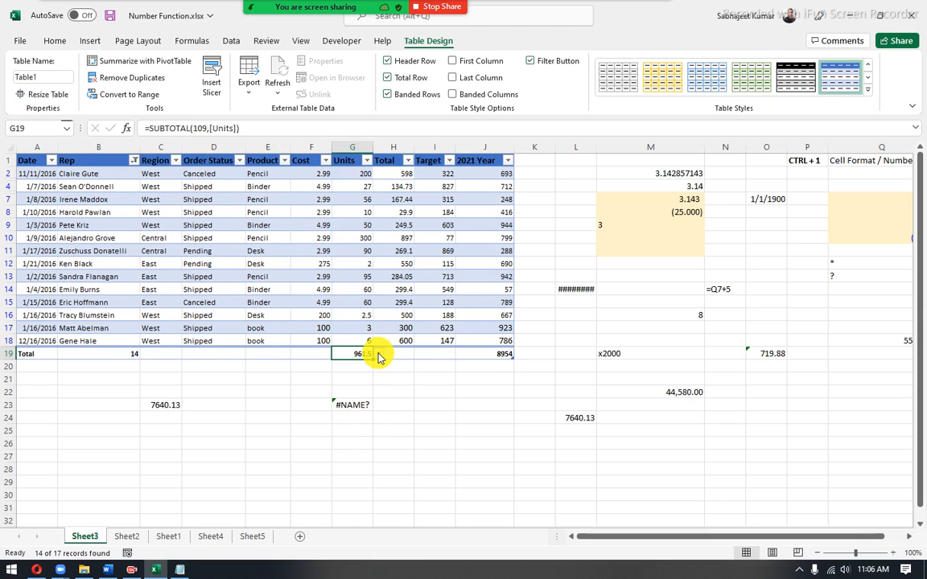
# - Examine the other summary functions offered for the Units total and reread its SUBTOTAL formula
pyautogui.click(379, 355)
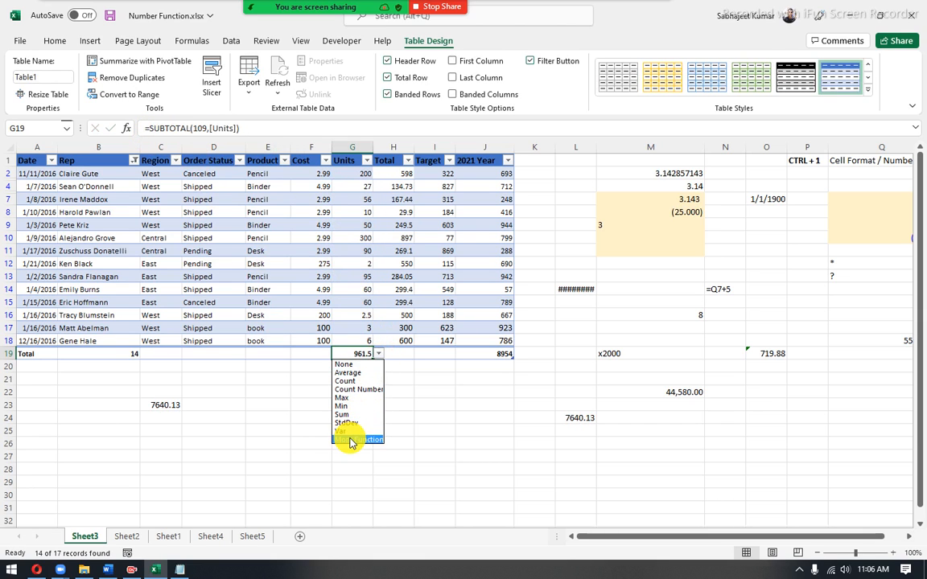
pyautogui.click(290, 391)
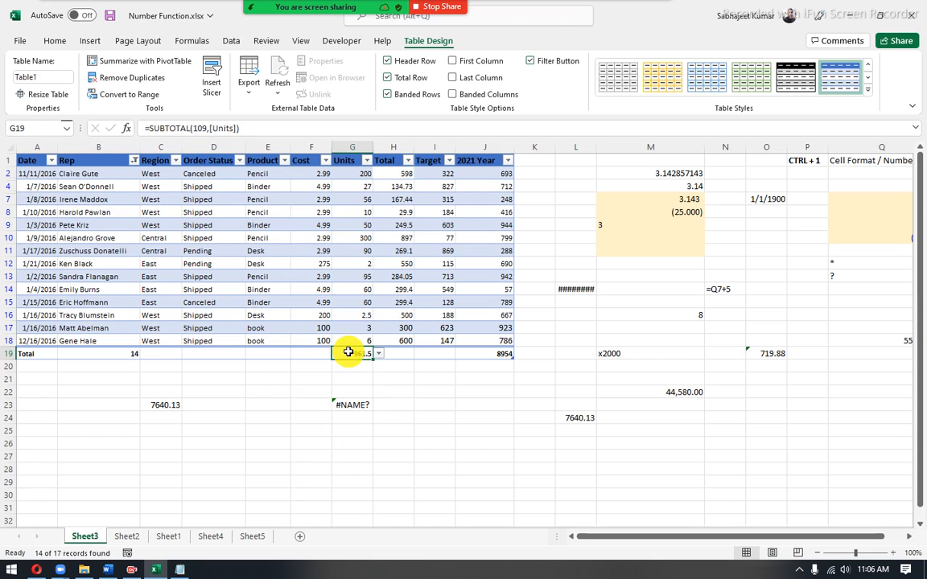
pyautogui.moveTo(310, 128); pyautogui.dragTo(42, 126)
pyautogui.press('Escape')
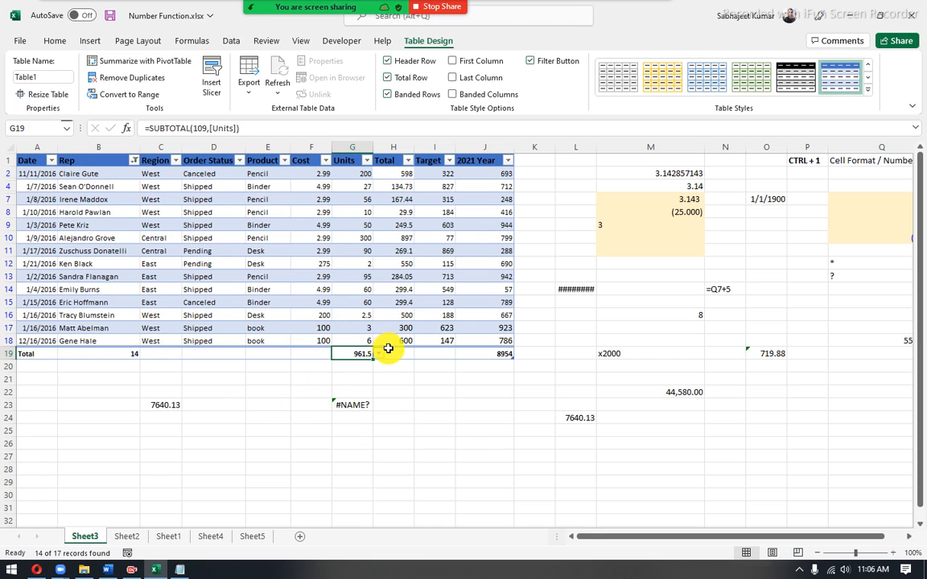
# - Filter the Region column to leave out Central and check how the Rep and Units totals respond
pyautogui.click(367, 161)
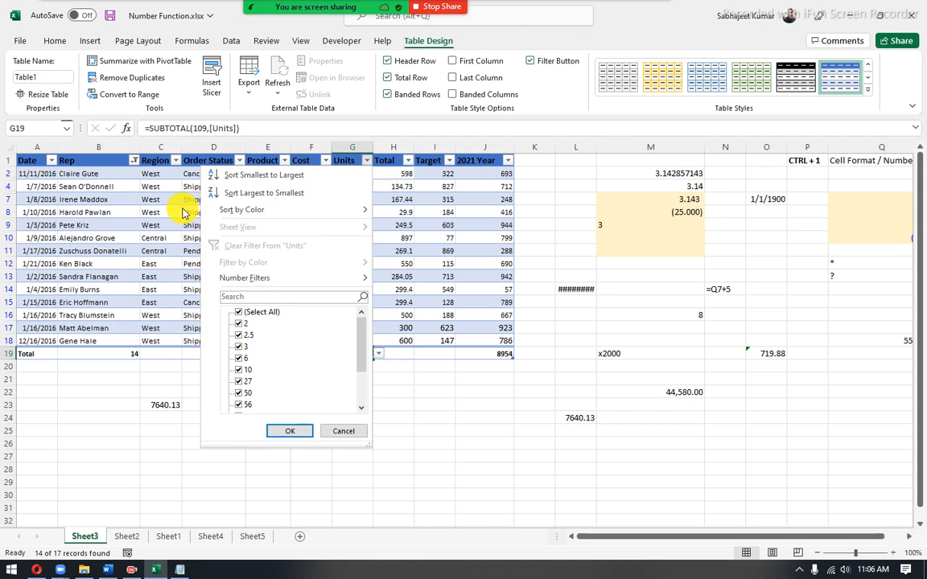
pyautogui.click(174, 161)
pyautogui.click(176, 161)
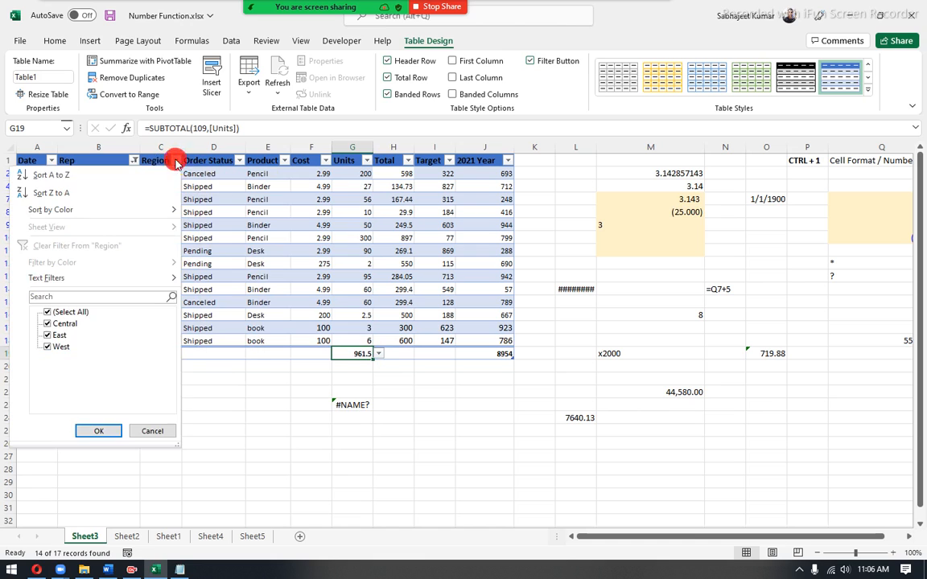
pyautogui.click(47, 335)
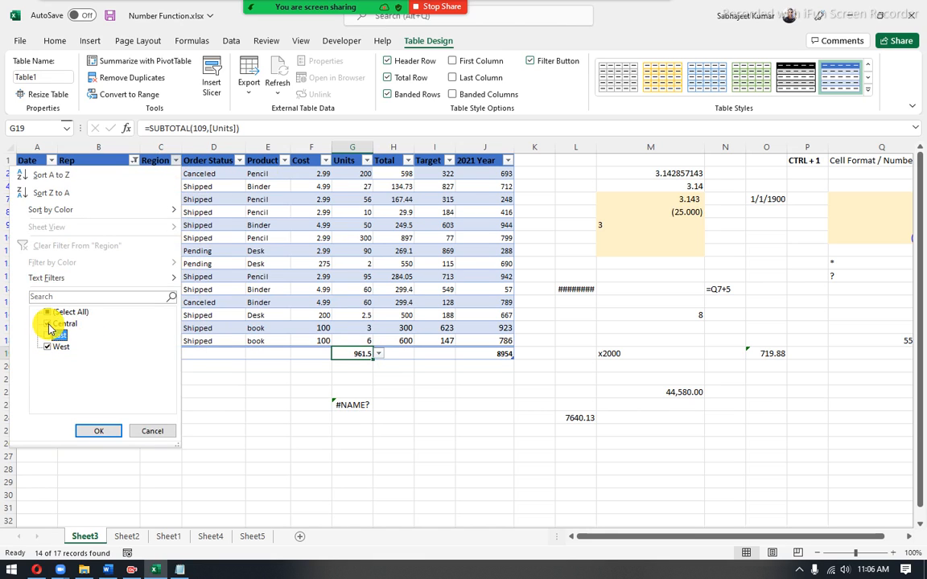
pyautogui.click(48, 324)
pyautogui.click(48, 334)
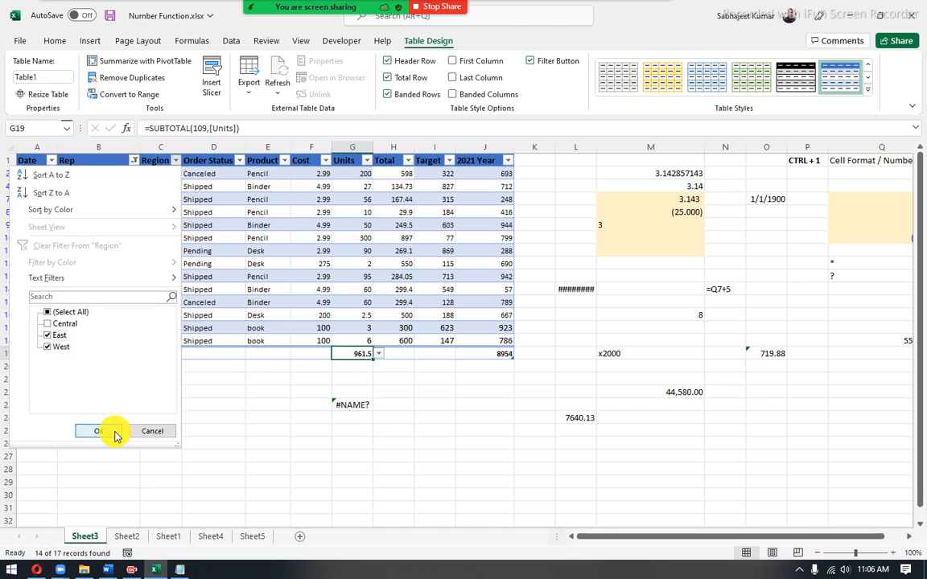
pyautogui.click(99, 431)
pyautogui.click(362, 325)
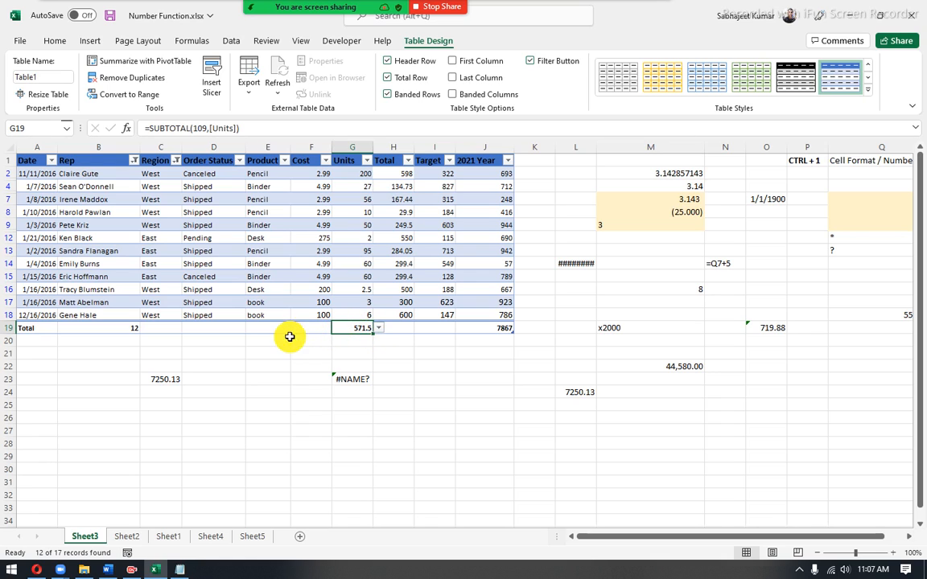
pyautogui.click(321, 229)
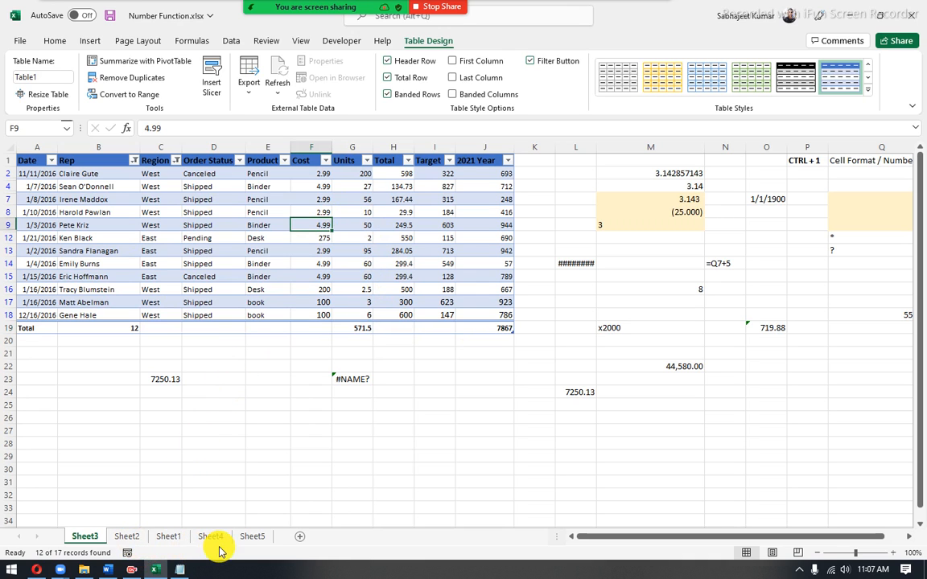
# - Show Sheet5, then switch to the Contents document in Word and review the COUNTIF topics up to Module 4
pyautogui.click(252, 537)
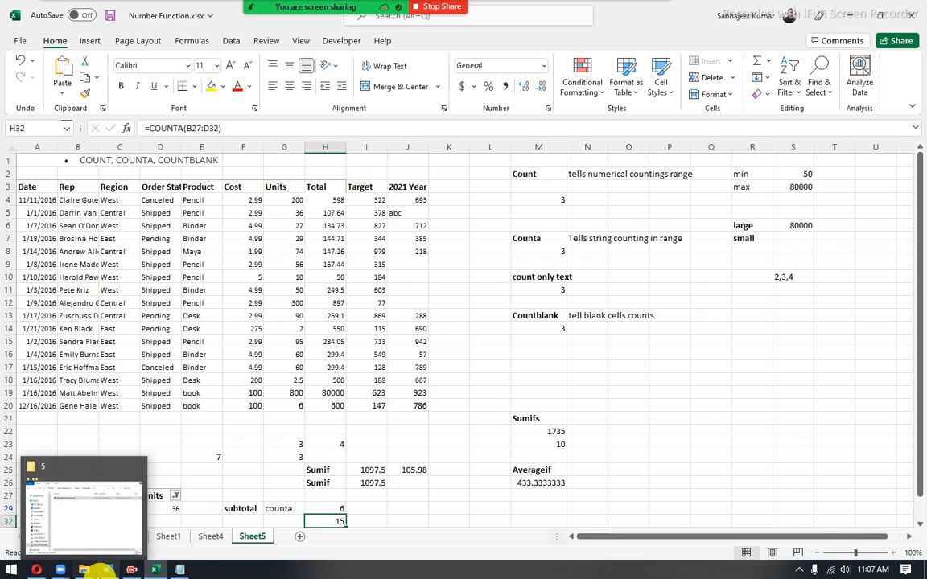
pyautogui.moveTo(107, 570)
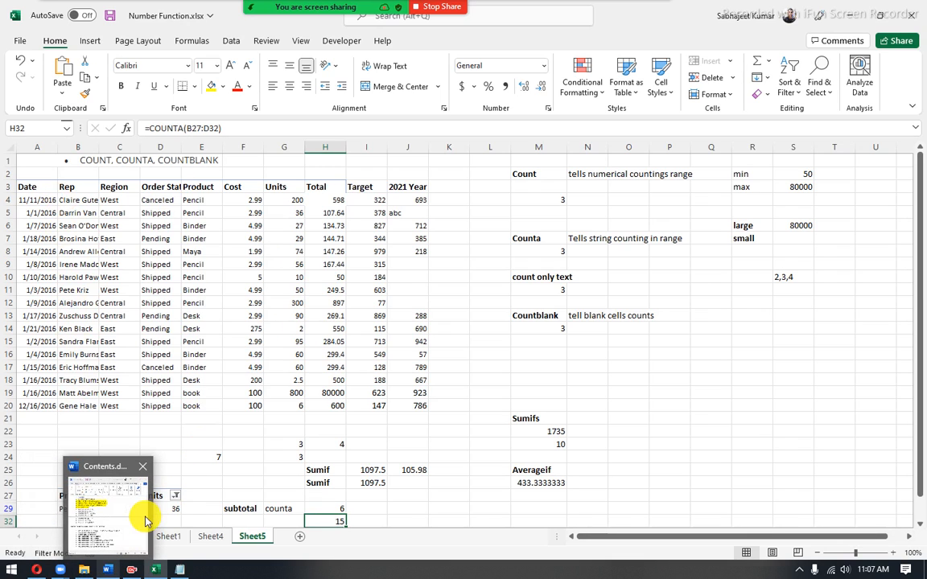
pyautogui.click(121, 532)
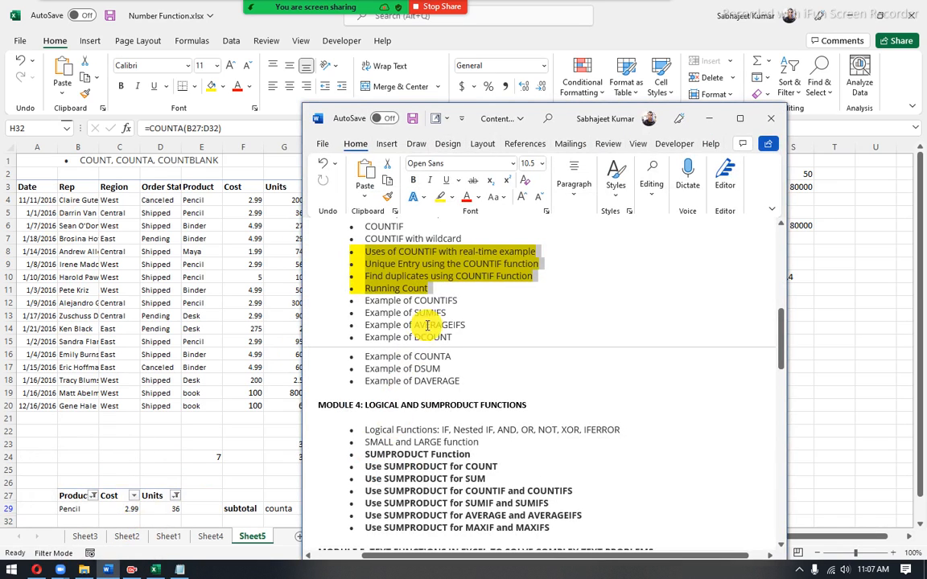
pyautogui.click(483, 295)
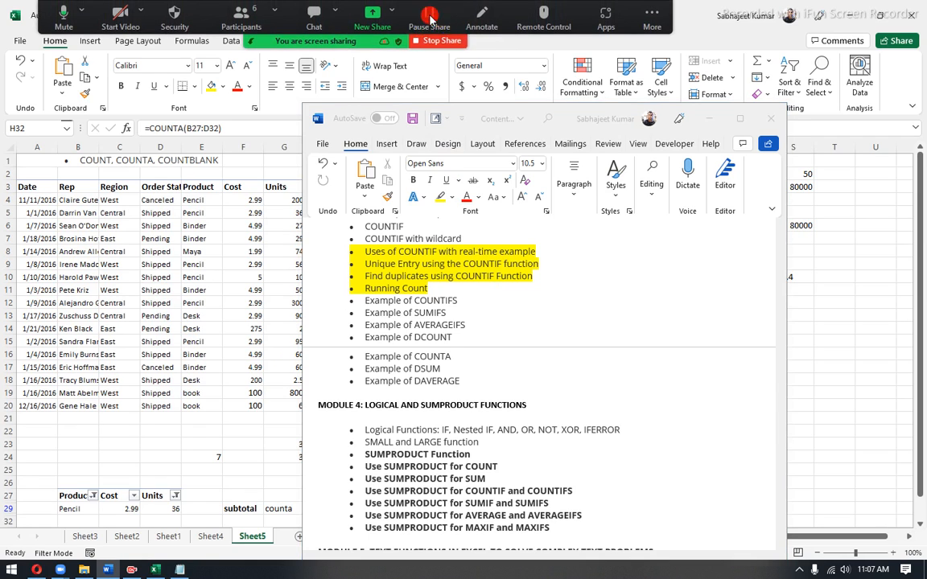
# - Pause the Zoom screen share and stop it to return to the meeting window
pyautogui.click(430, 17)
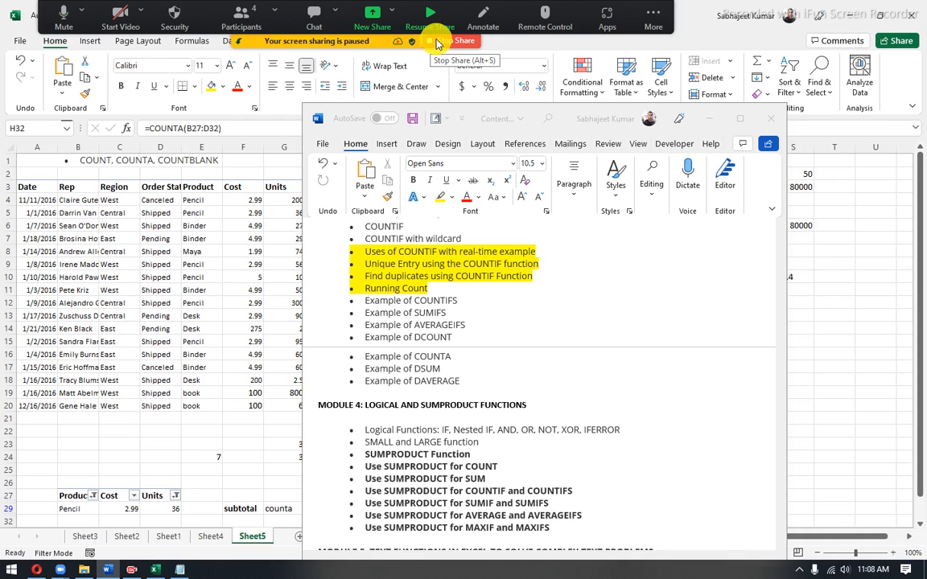
pyautogui.click(437, 42)
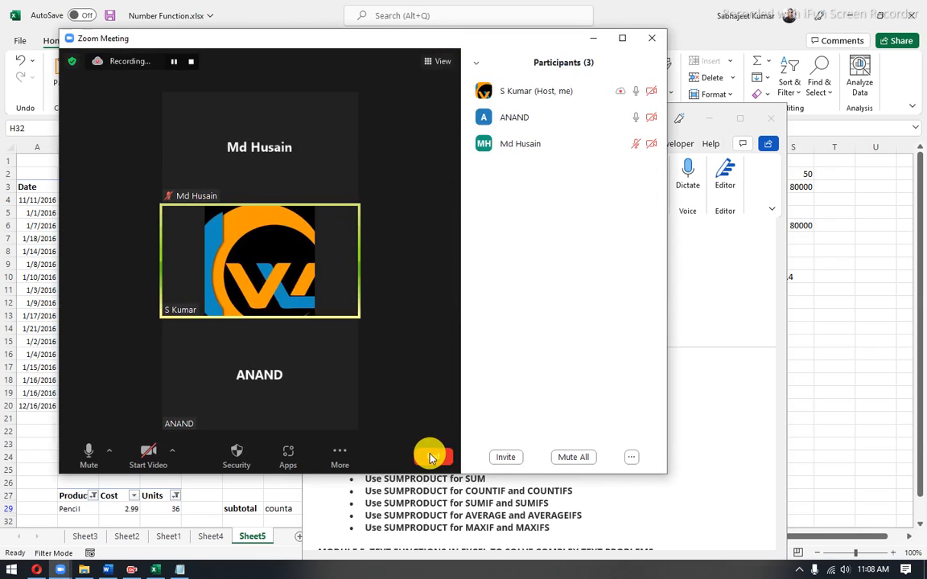